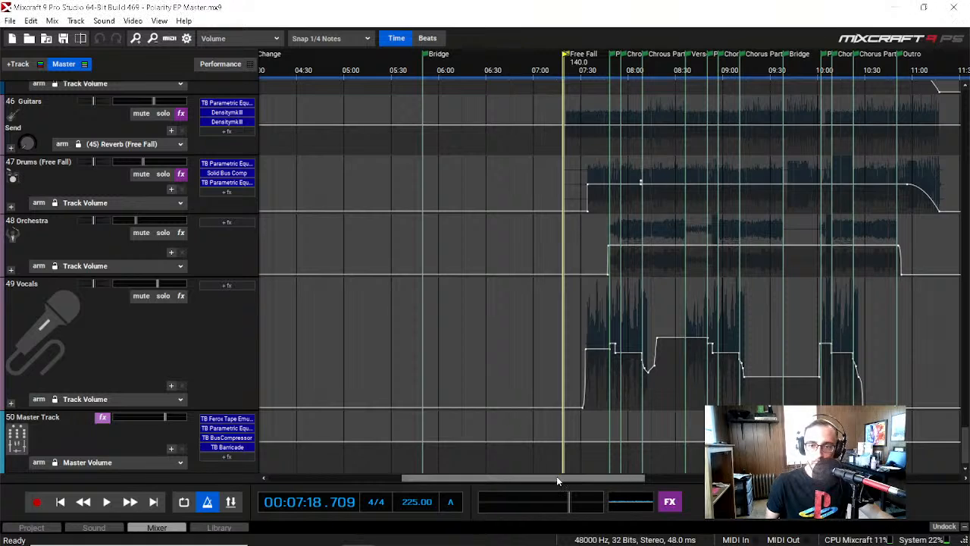
Step: Examine the song's timeline from the Intro to beyond the Outro, focusing on the Free Fall section
left_click_drag(556, 476, 429, 482)
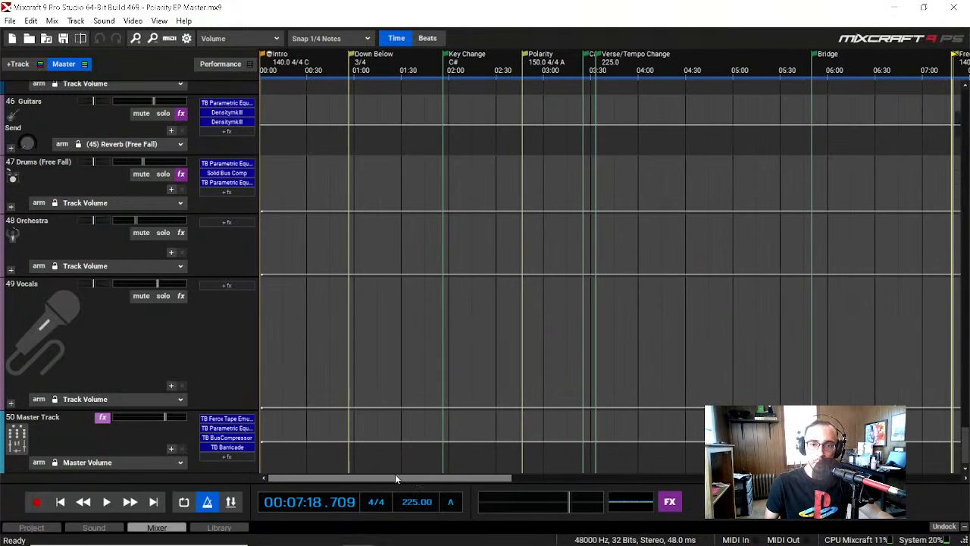
left_click_drag(395, 478, 641, 478)
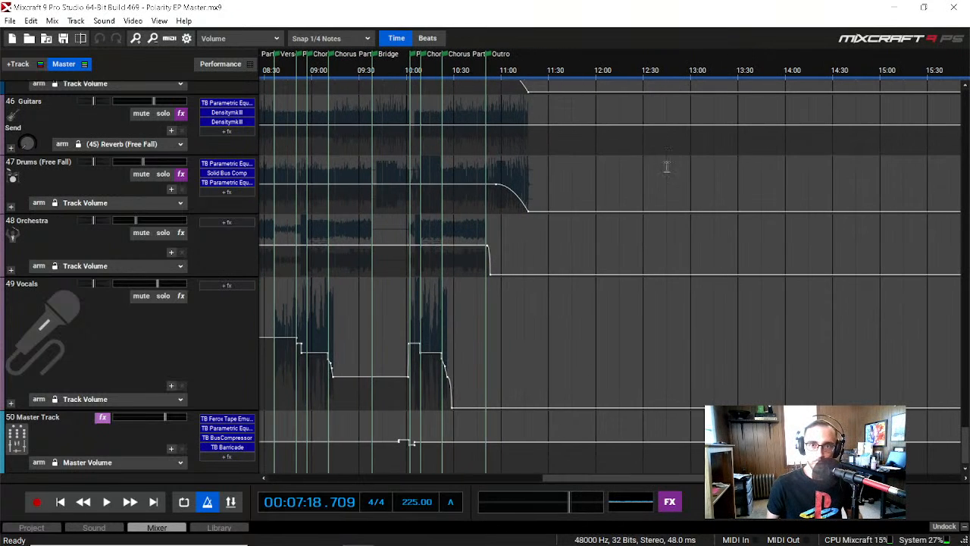
left_click_drag(621, 478, 504, 480)
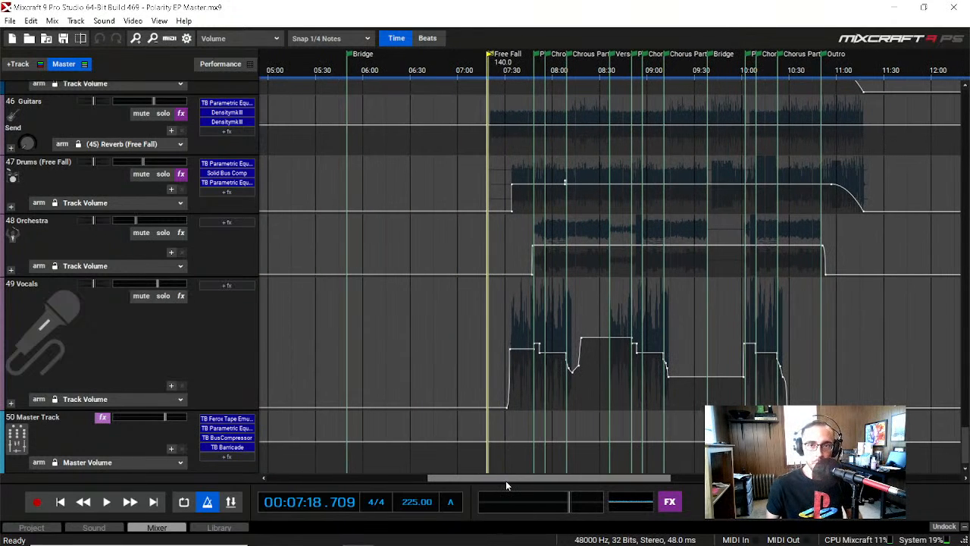
left_click_drag(519, 477, 514, 479)
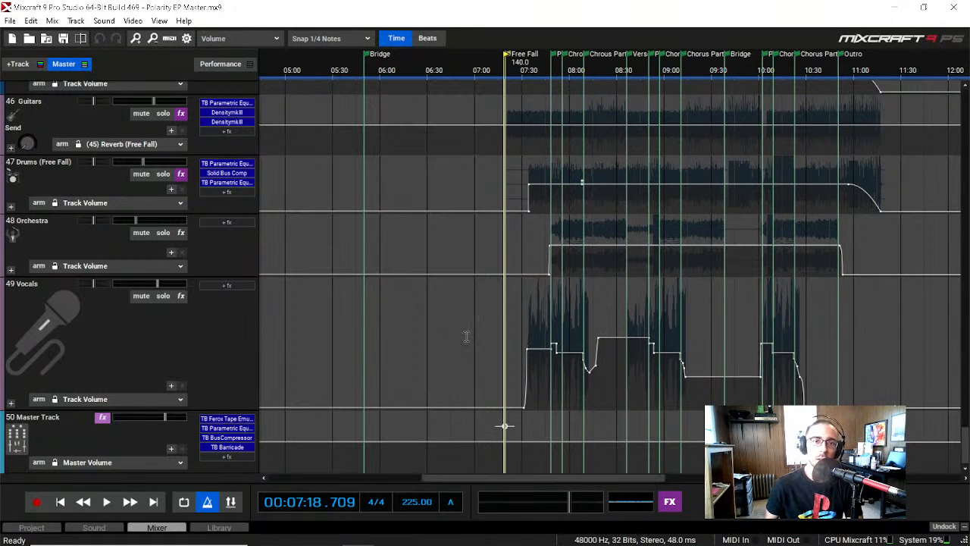
left_click(391, 310)
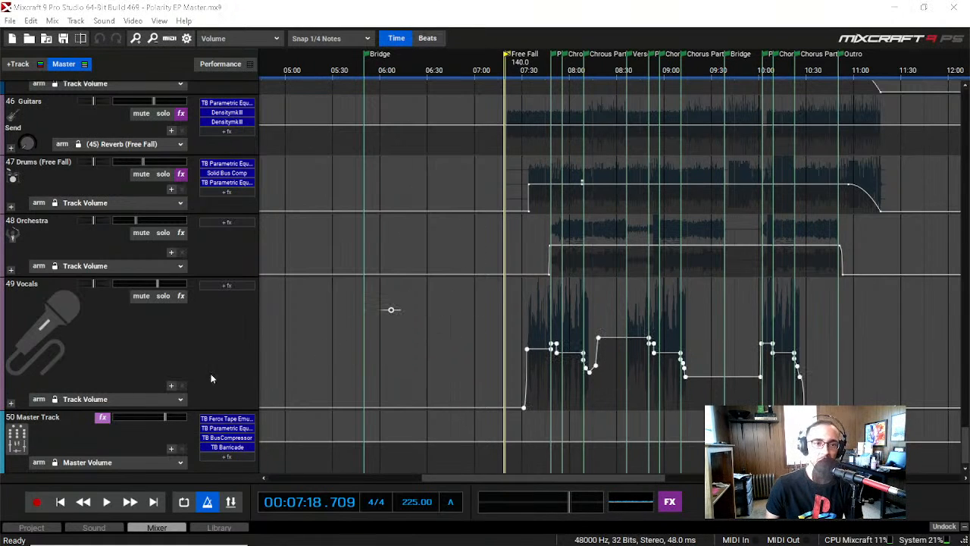
Step: Look through the track list to review the Free Fall reverb, guitars, drums, orchestra and vocals tracks and the Master Track
scroll(133, 388, "up", 15)
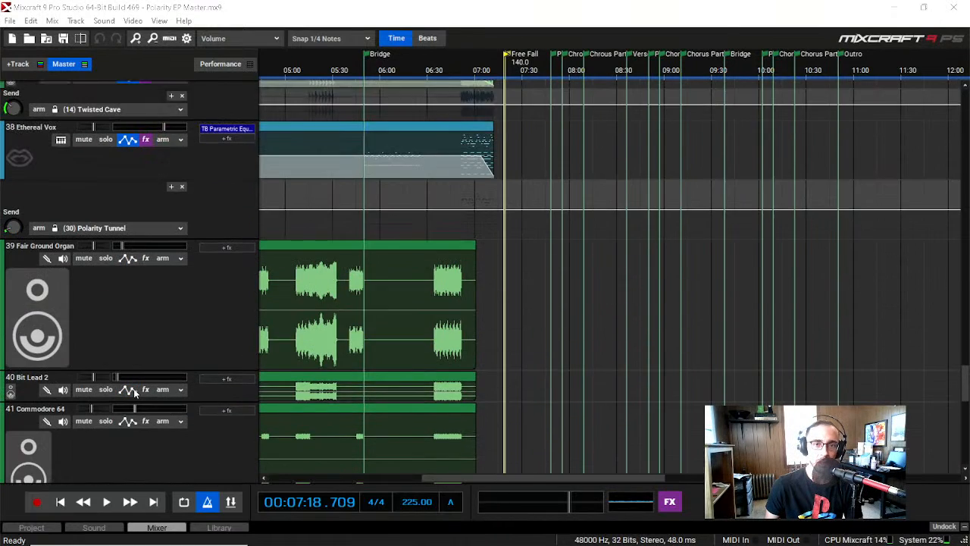
scroll(134, 388, "down", 14)
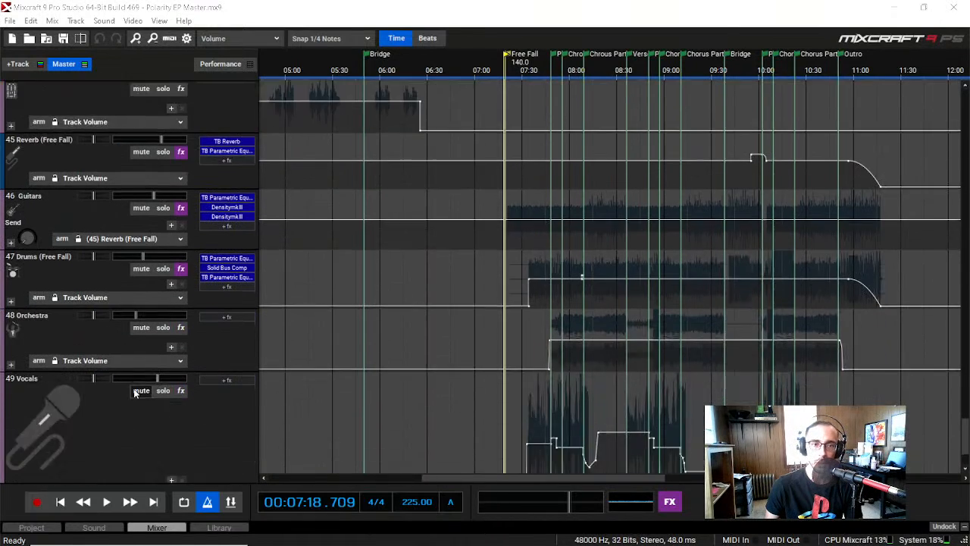
scroll(135, 391, "down", 3)
scroll(134, 392, "up", 5)
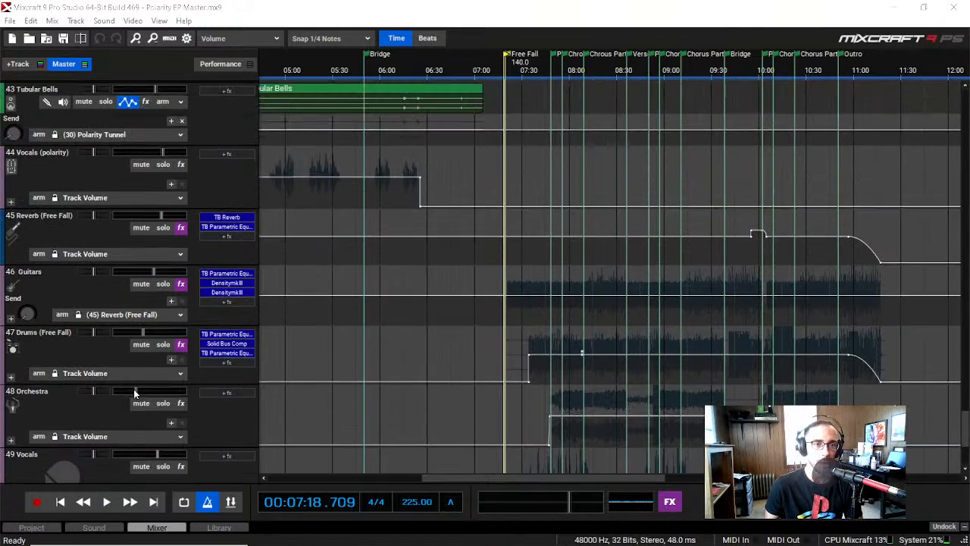
scroll(134, 393, "down", 3)
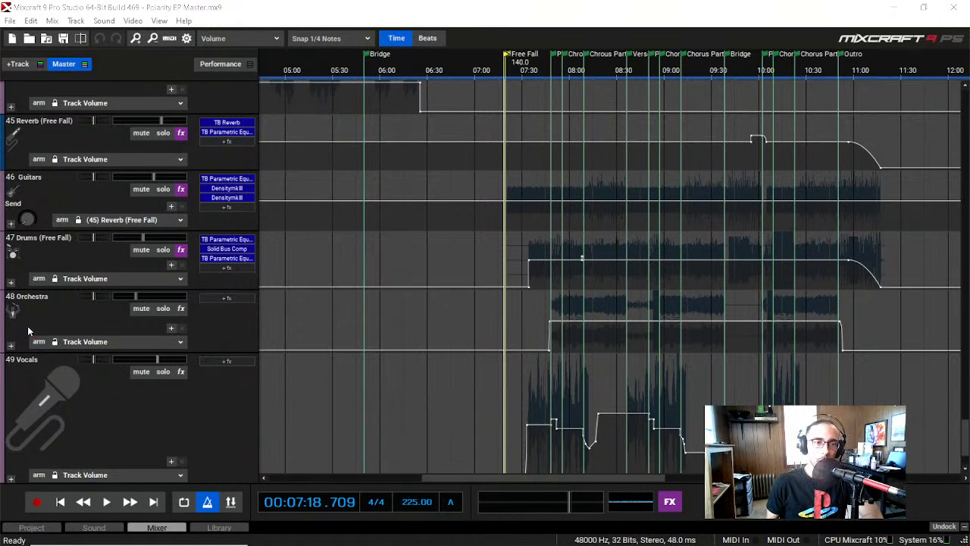
scroll(38, 311, "down", 2)
scroll(72, 220, "up", 1)
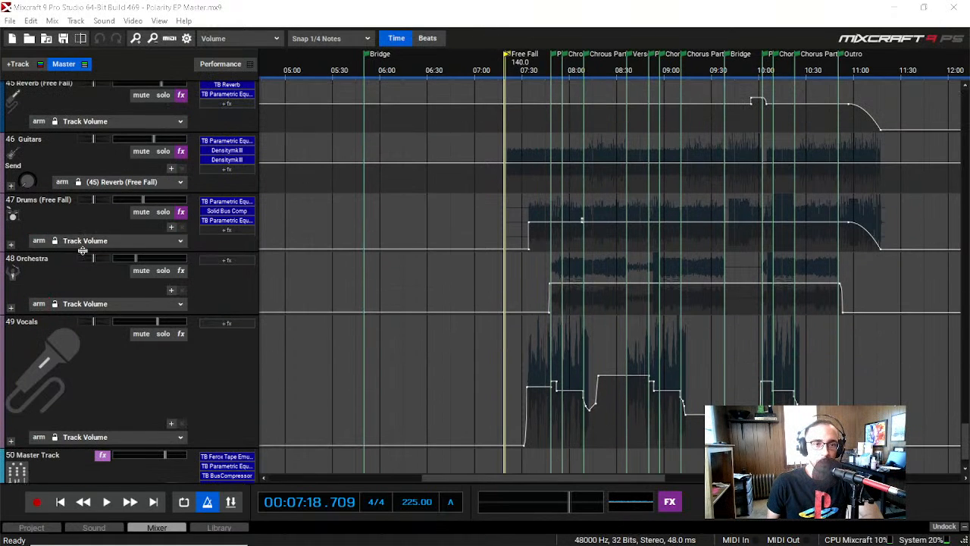
scroll(78, 224, "down", 1)
scroll(56, 346, "up", 3)
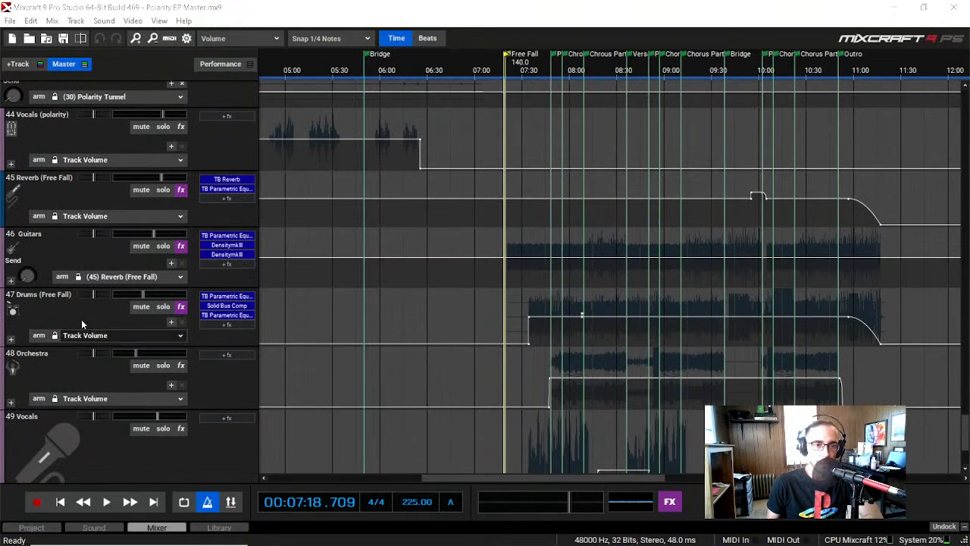
scroll(79, 356, "down", 1)
scroll(59, 201, "down", 1)
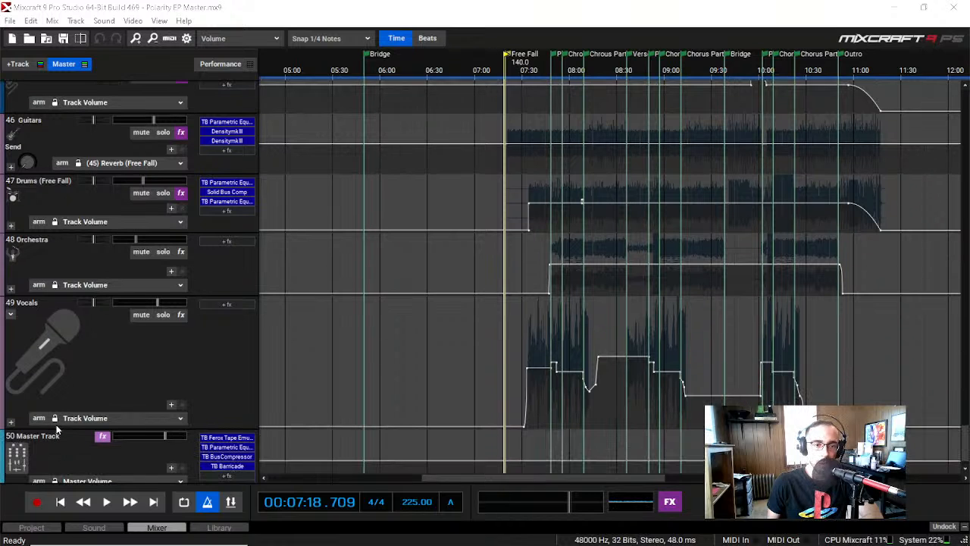
scroll(53, 413, "down", 1)
scroll(81, 374, "up", 4)
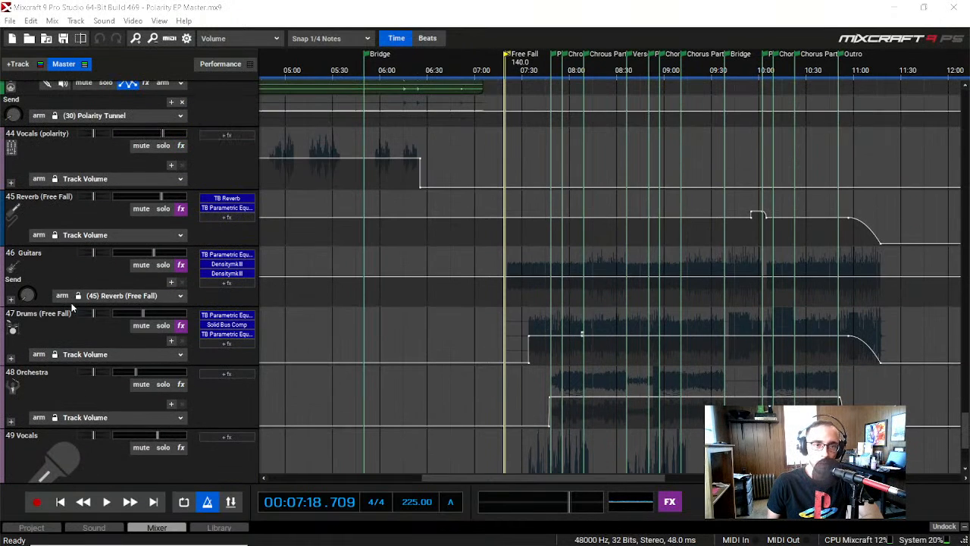
scroll(72, 307, "up", 2)
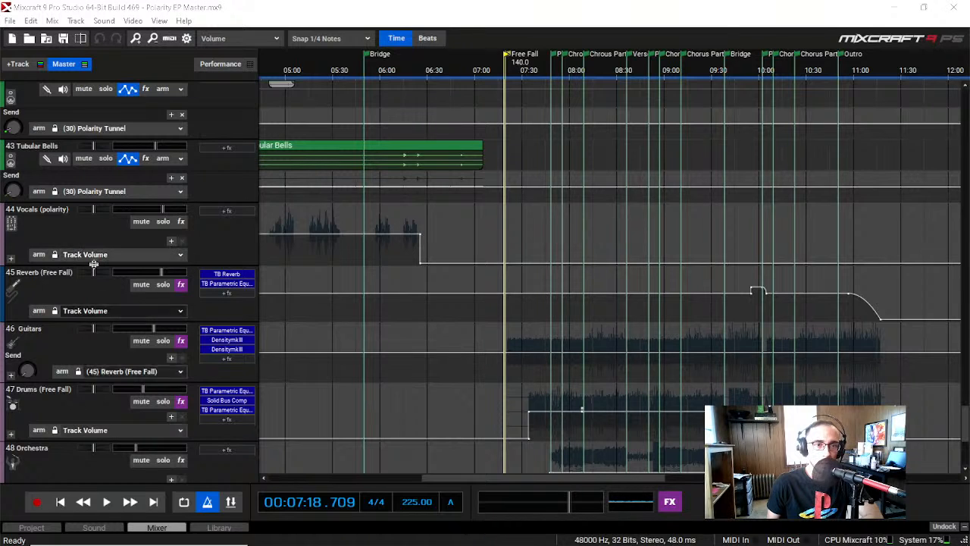
scroll(87, 274, "up", 3)
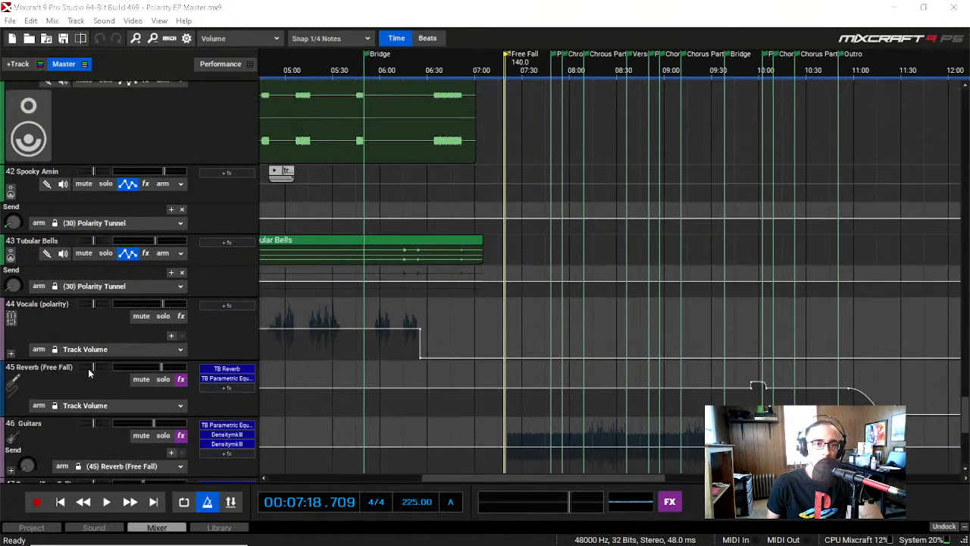
Step: Solo track 45, Reverb (Free Fall)
scroll(85, 351, "down", 3)
scroll(86, 352, "down", 1)
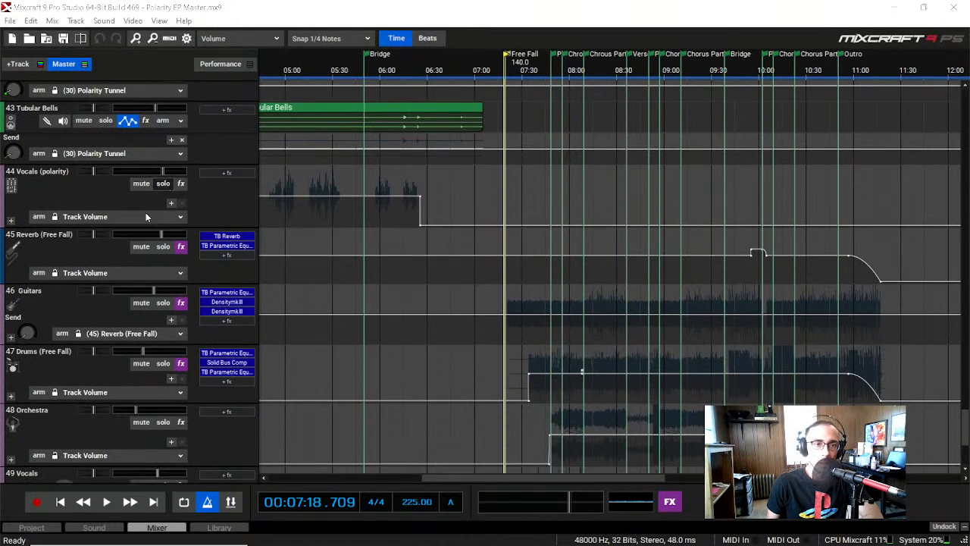
scroll(159, 190, "down", 1)
scroll(167, 212, "up", 1)
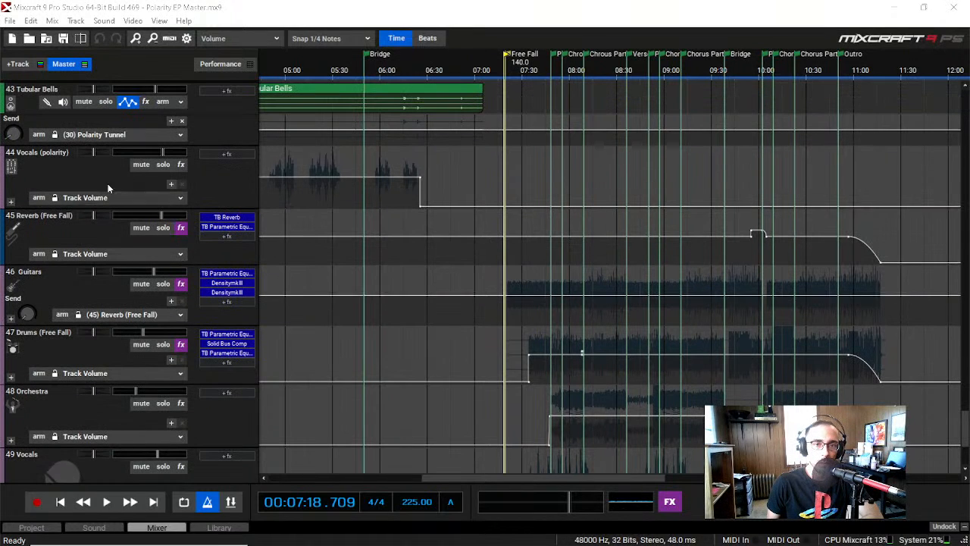
scroll(93, 245, "down", 2)
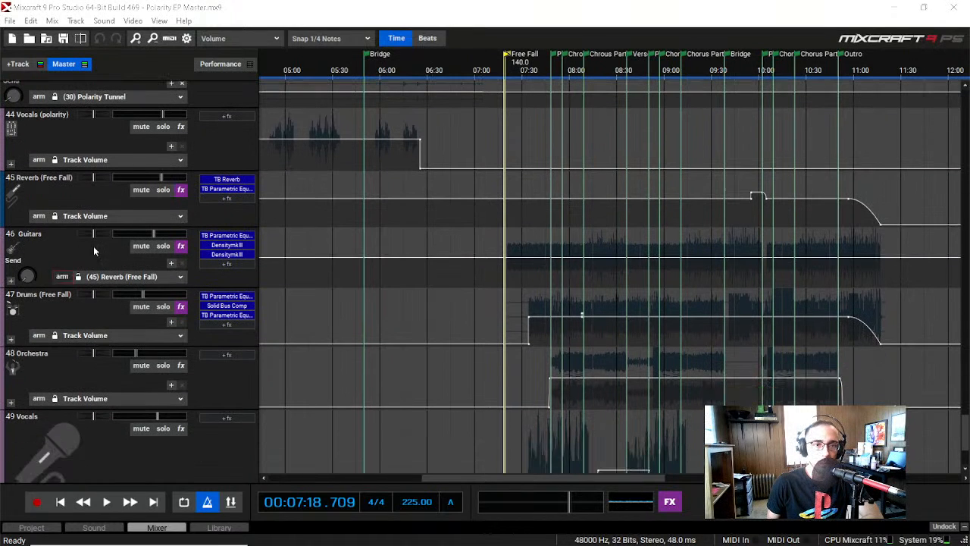
left_click(161, 191)
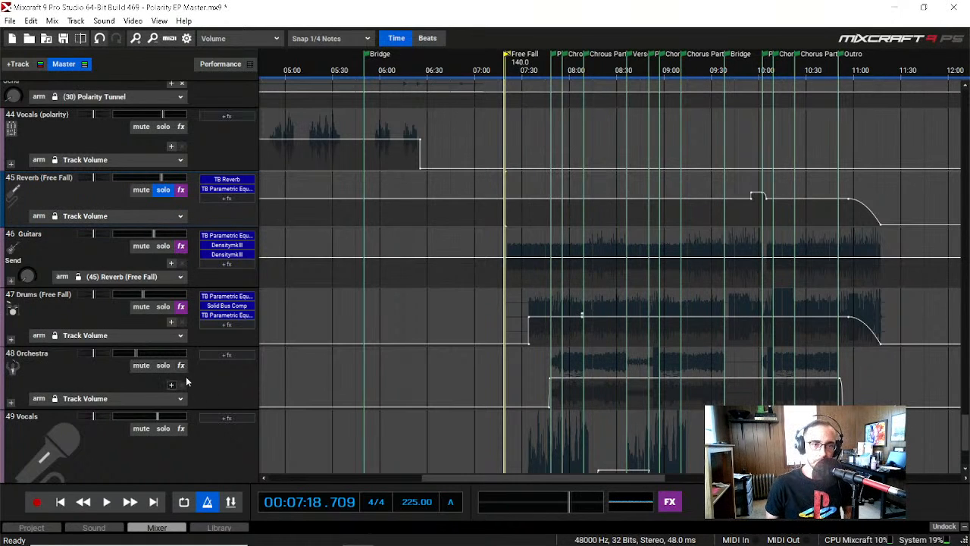
Step: Listen to the soloed reverb from 00:07:35, where the drums enter in Free Fall, for about ten seconds
left_click_drag(470, 474, 499, 480)
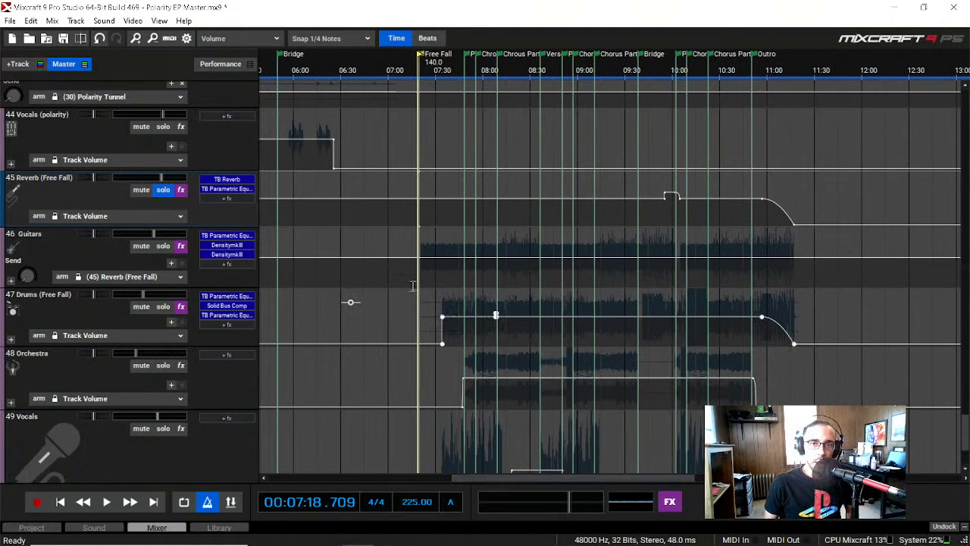
left_click(448, 66)
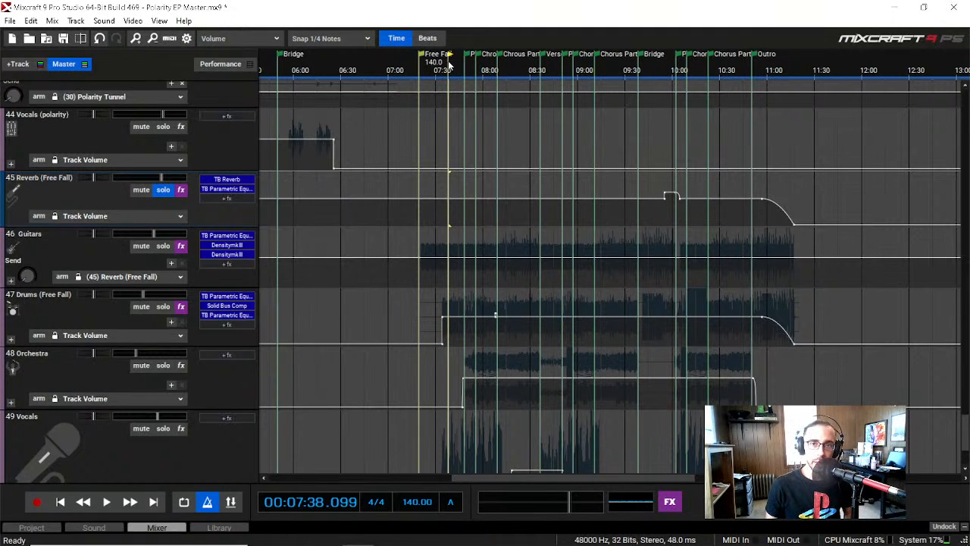
left_click(465, 71)
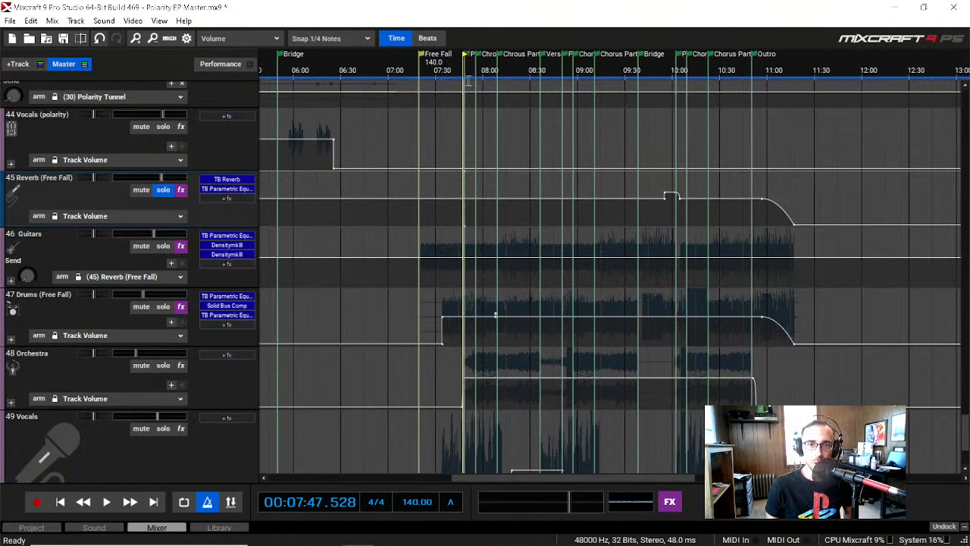
left_click(429, 68)
left_click(444, 69)
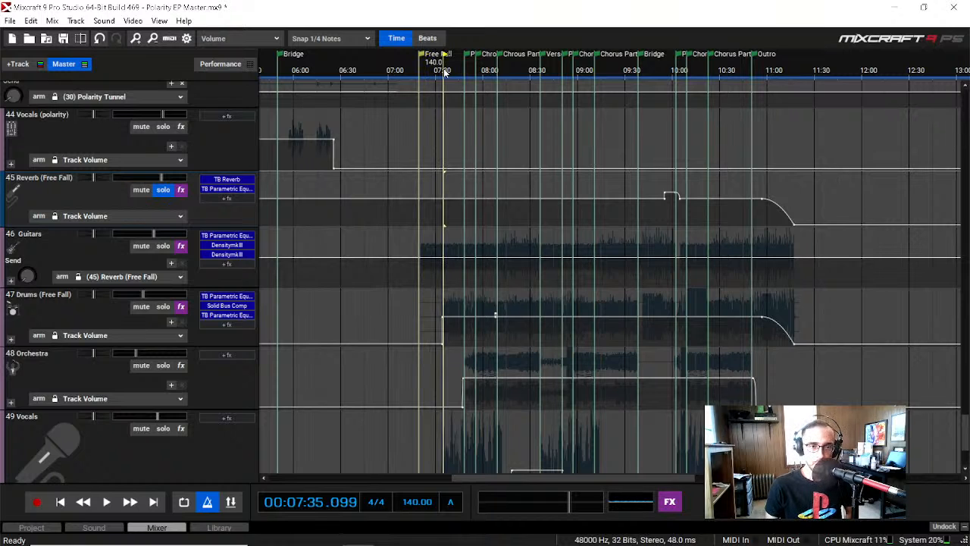
key("space")
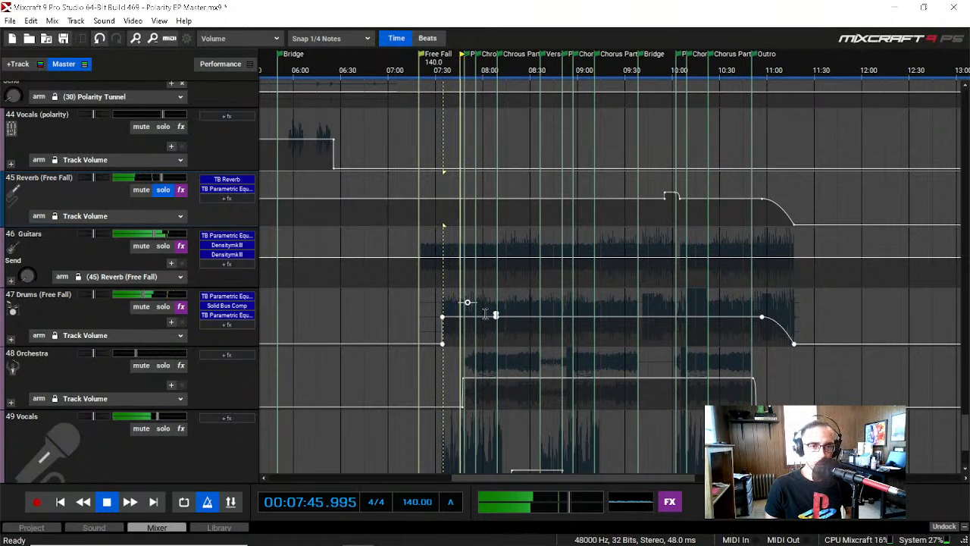
key("space")
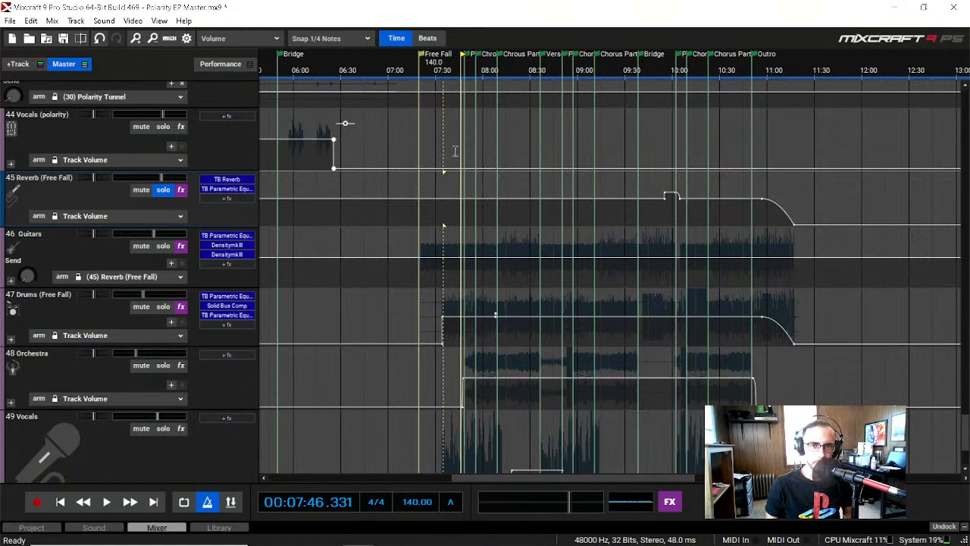
Step: Listen to the soloed reverb from the start of the first Free Fall chorus until the next chorus part begins
left_click(480, 72)
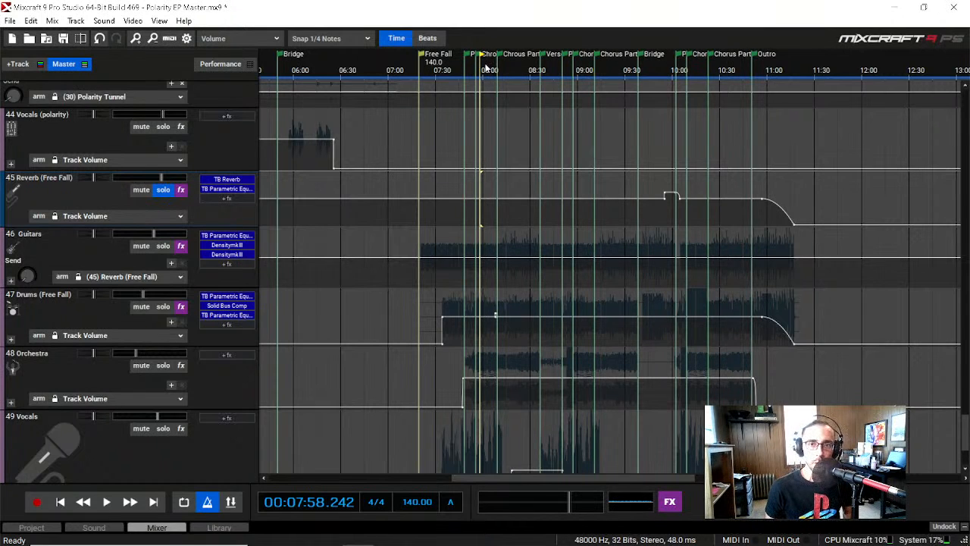
key("space")
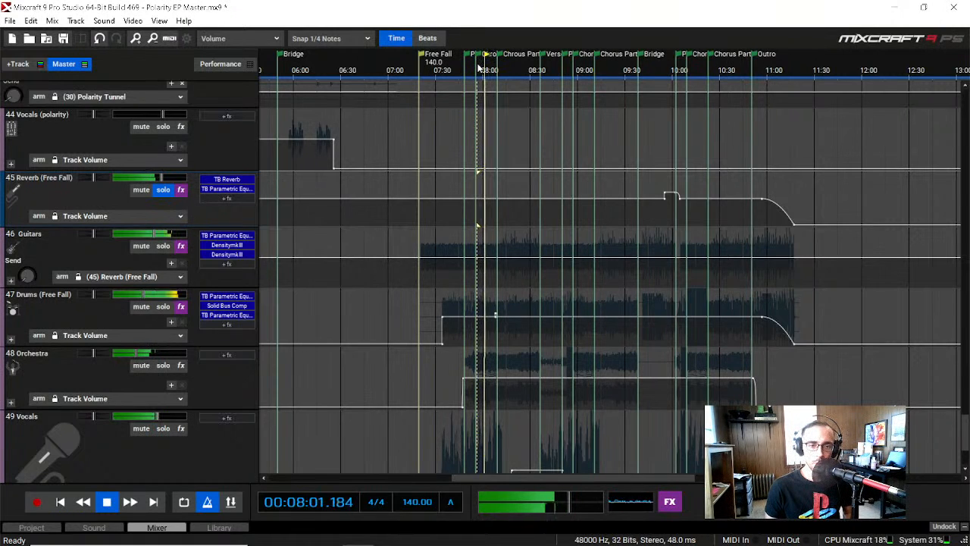
scroll(106, 304, "down", 1)
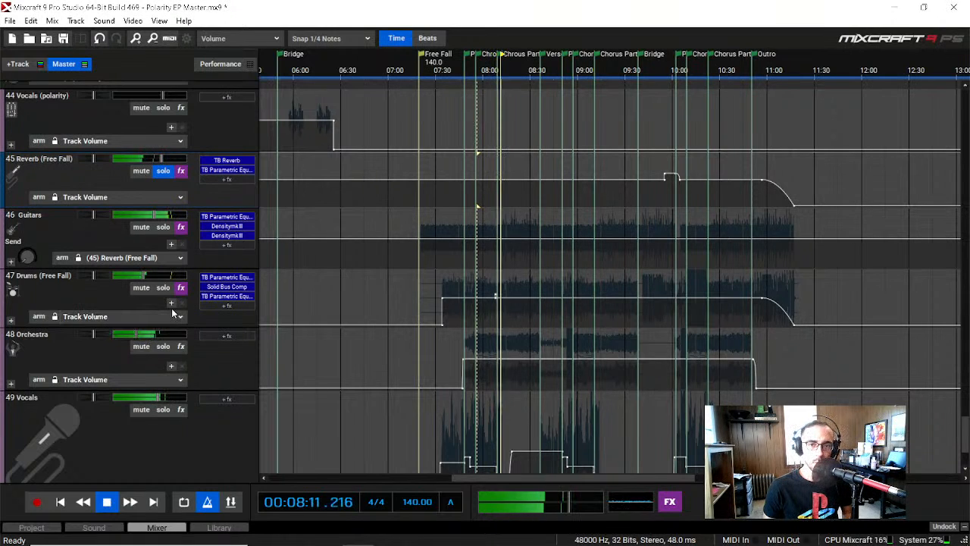
key("space")
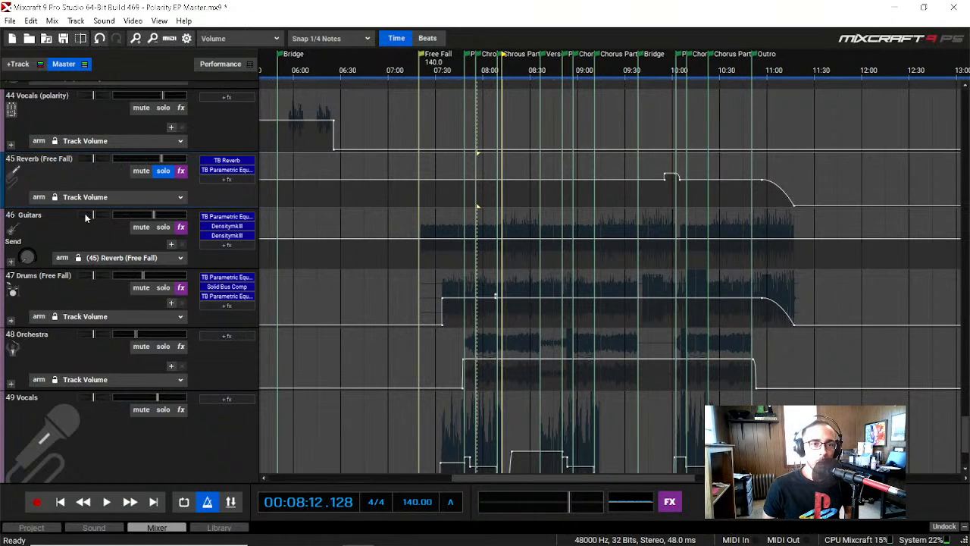
Step: Make the Reverb (Free Fall) track taller and inspect its TB Reverb plugin settings
left_click_drag(28, 206, 55, 267)
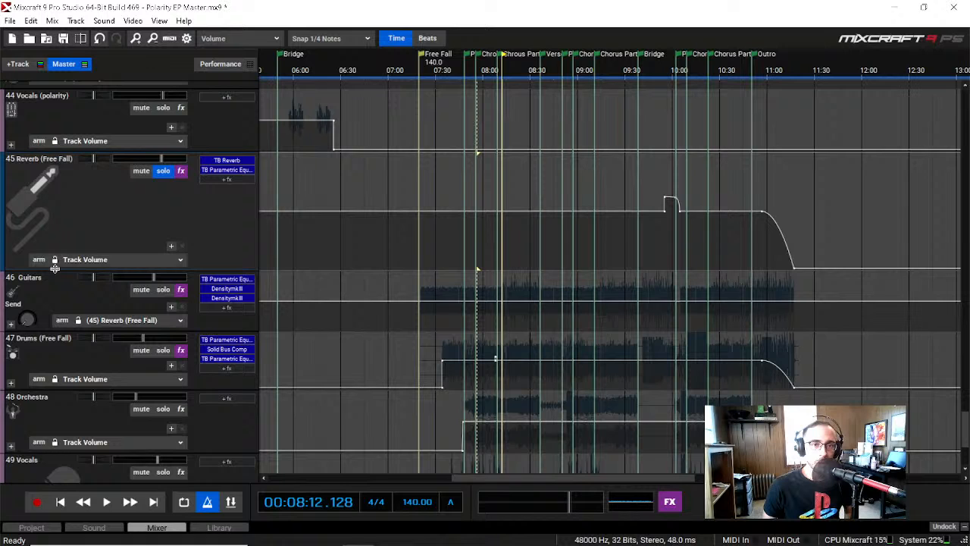
left_click(244, 161)
left_click_drag(456, 90, 447, 132)
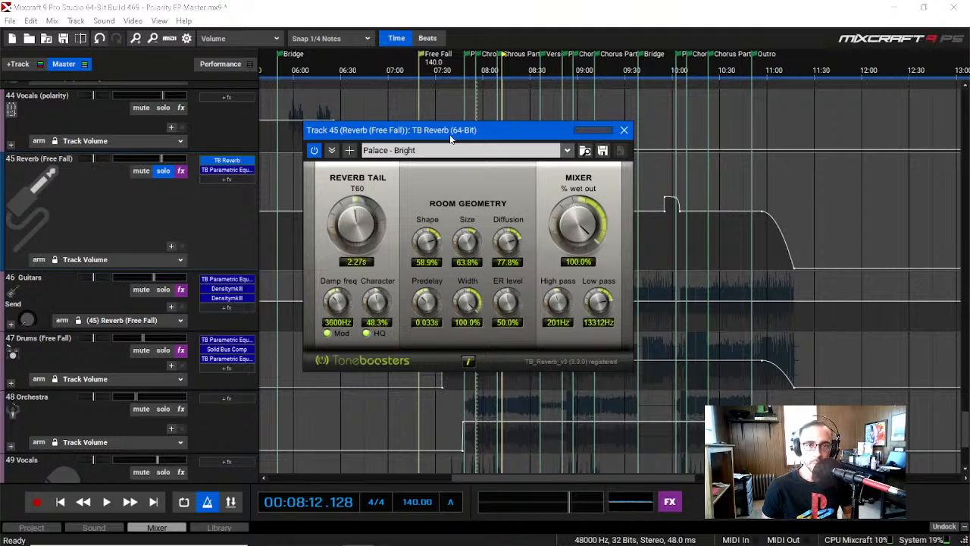
left_click_drag(451, 139, 444, 136)
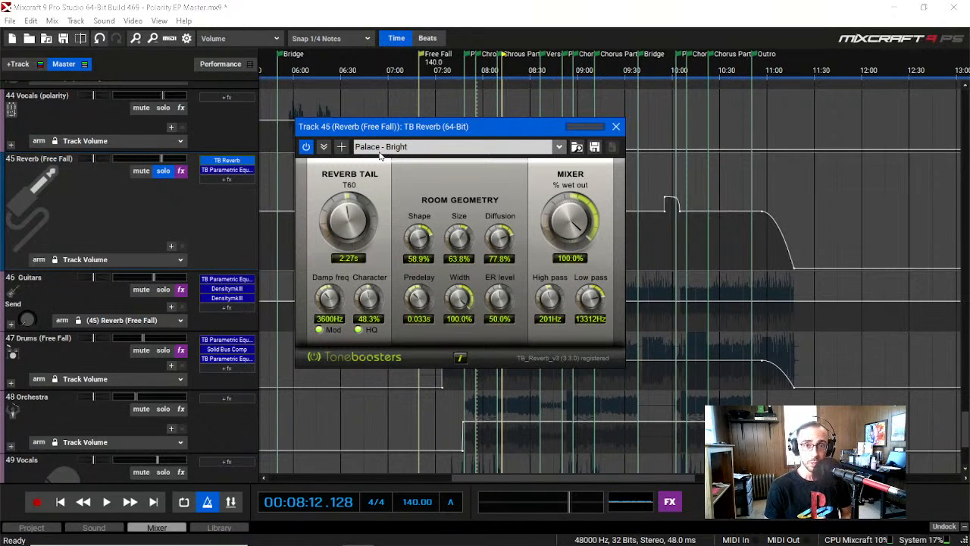
left_click(615, 126)
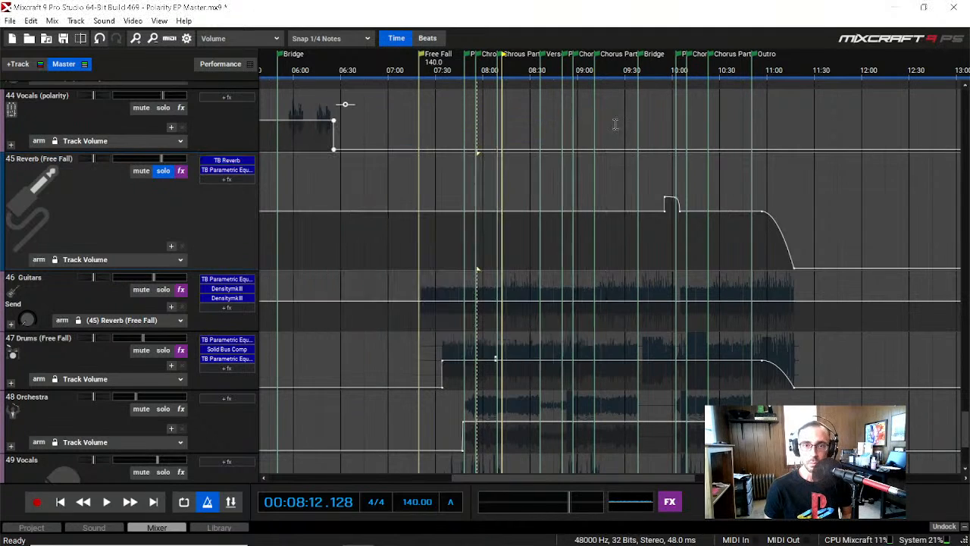
Step: Open the TB Parametric Equalizer on the Reverb (Free Fall) track and play the soloed reverb from the Outro at 00:10:53
left_click(230, 172)
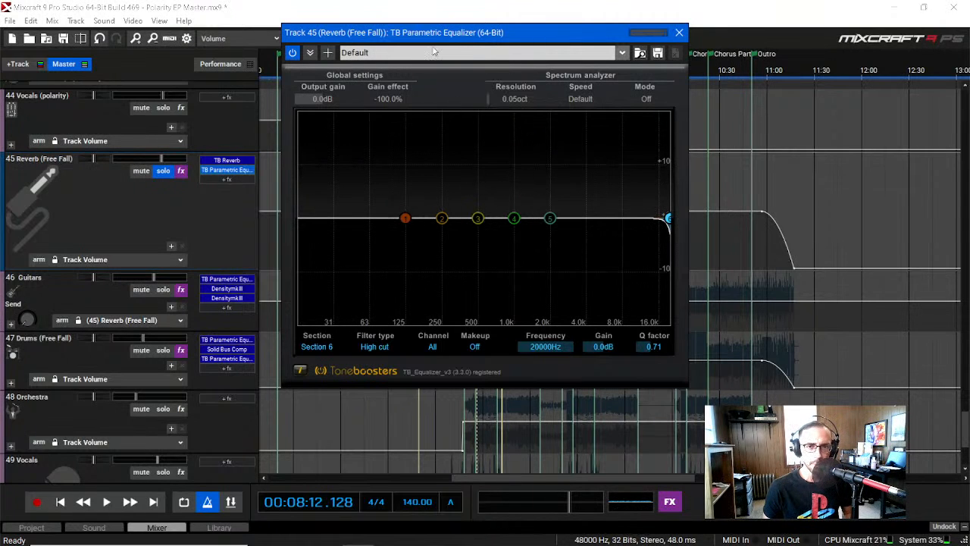
left_click_drag(436, 31, 454, 74)
left_click(757, 75)
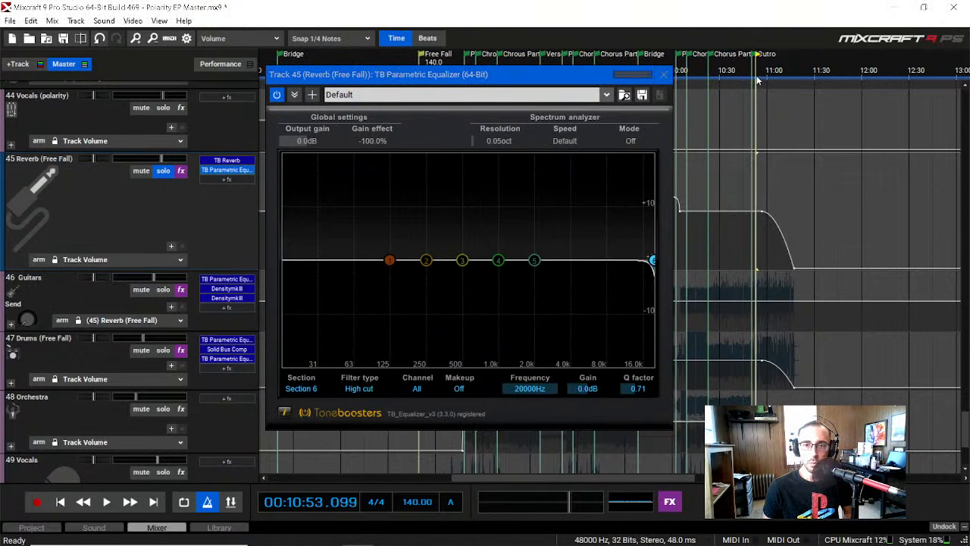
key("space")
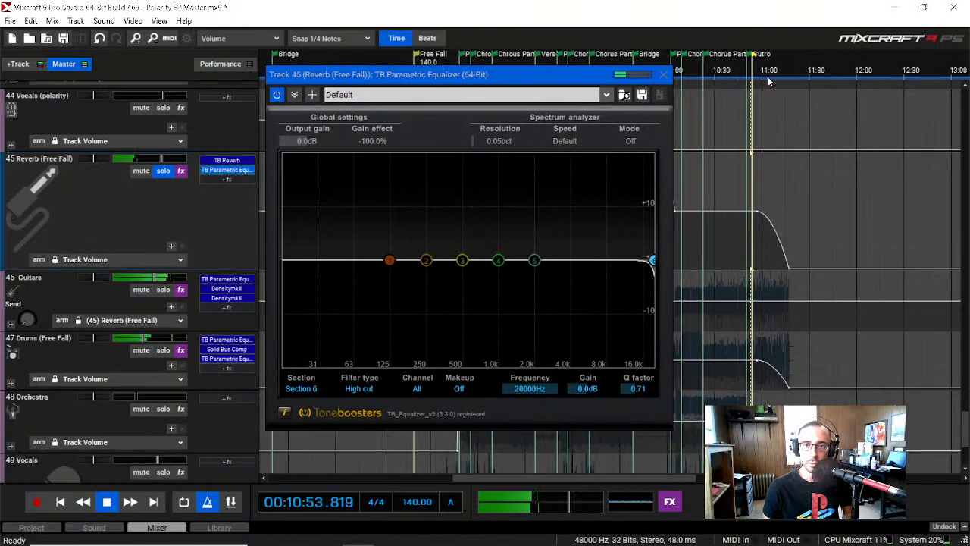
Step: Set the equalizer's section 6 high cut to 853 Hz with -15.5 dB gain, stop playback and close the equalizer
left_click_drag(653, 260, 565, 289)
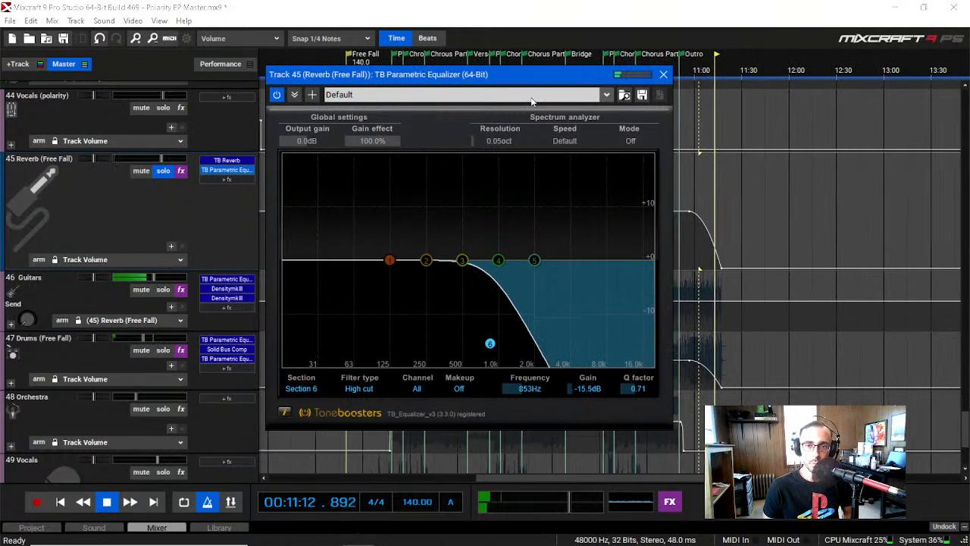
key("space")
left_click(662, 75)
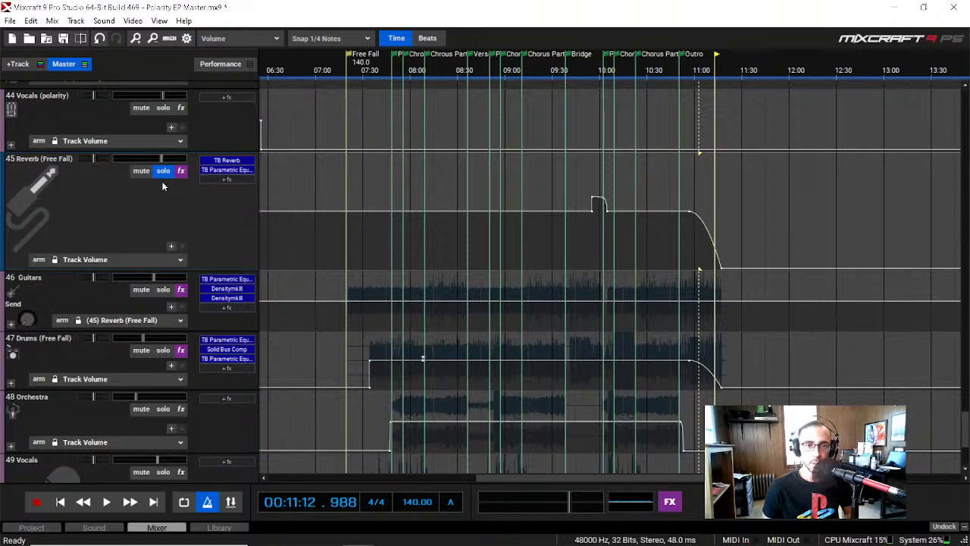
Step: Unsolo the reverb and listen to the full mix through the outro fade from about 00:11:05 to 00:11:12
left_click(701, 76)
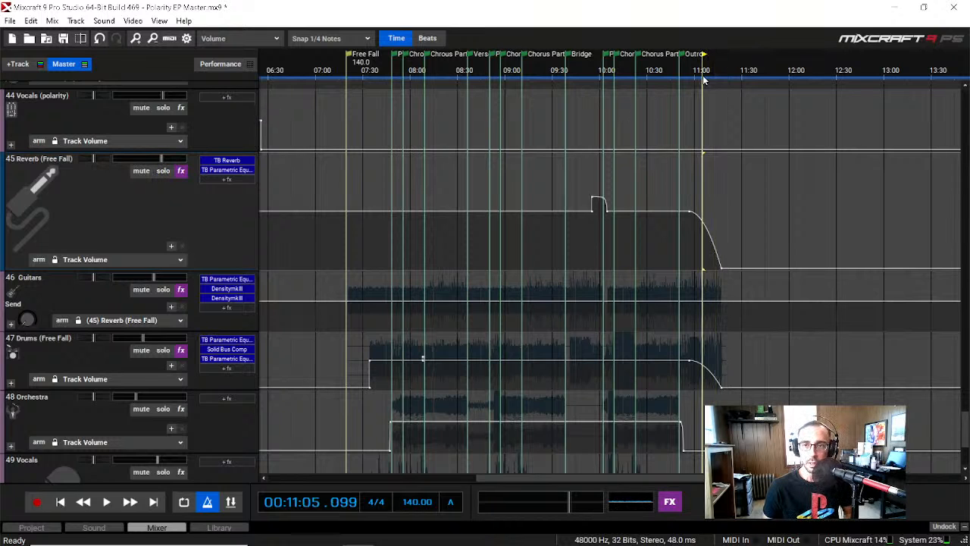
key("space")
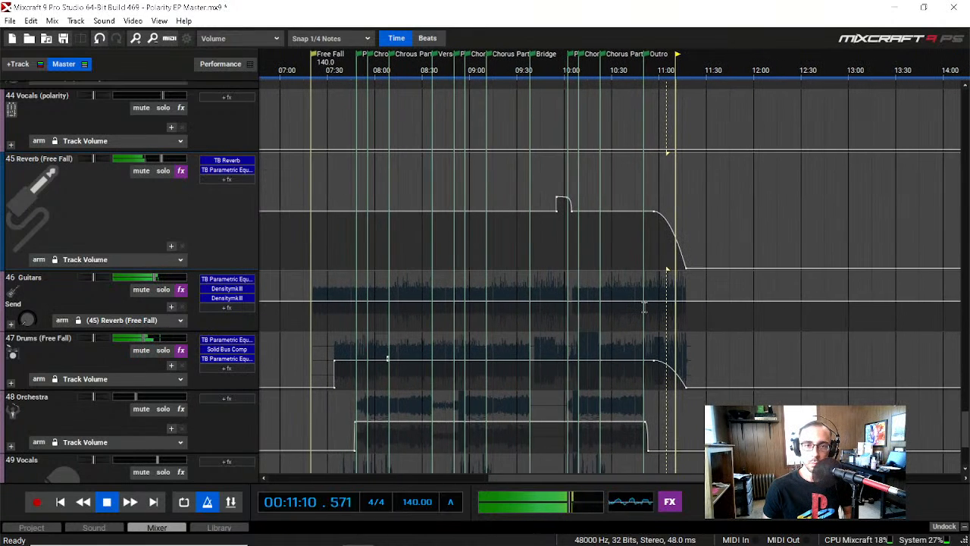
key("space")
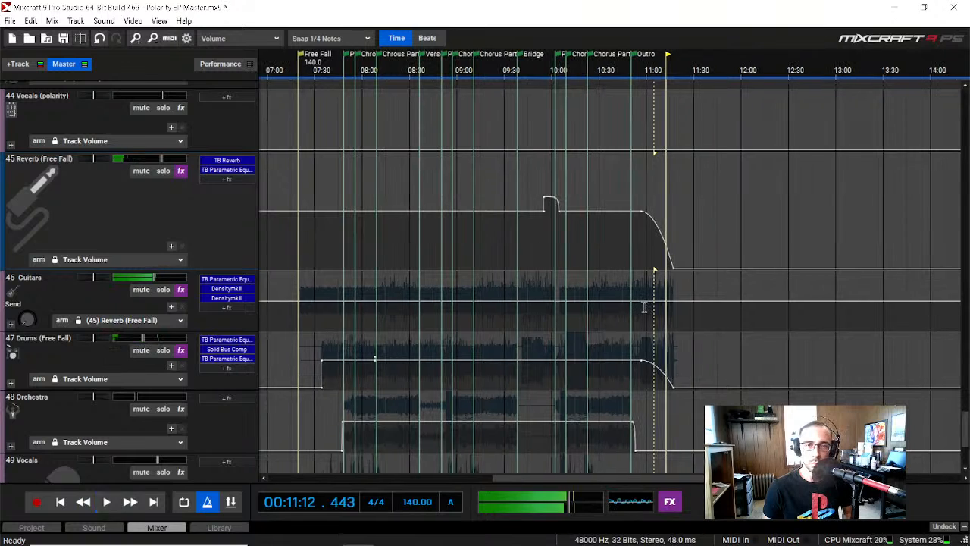
Step: Return the playhead to the start of Free Fall, then expand the Guitars submix (track 46) and solo it
left_click(307, 78)
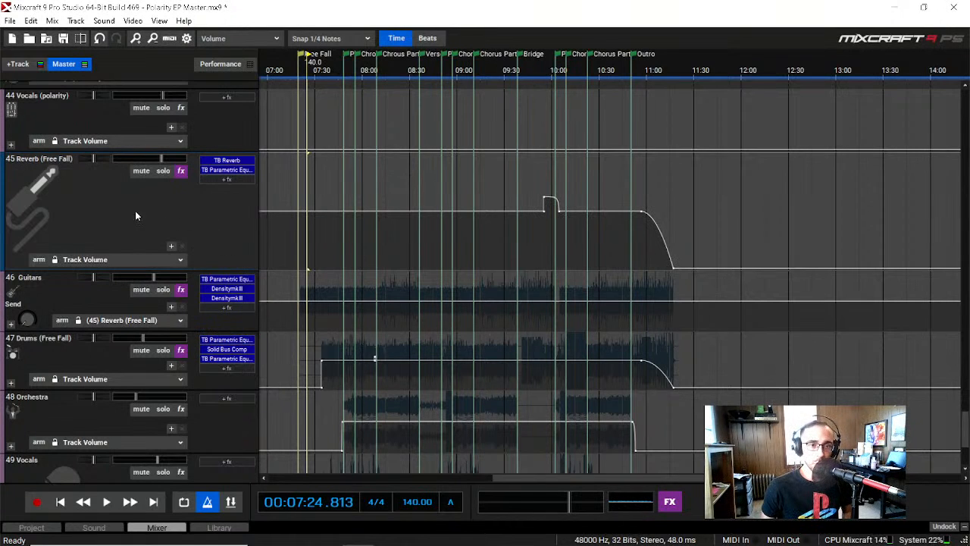
scroll(113, 217, "down", 2)
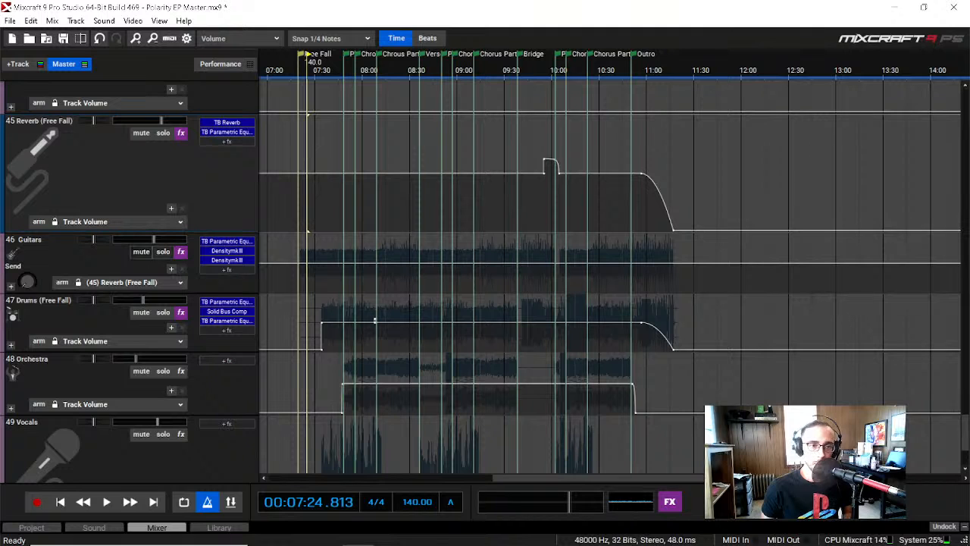
left_click(12, 287)
scroll(14, 293, "down", 1)
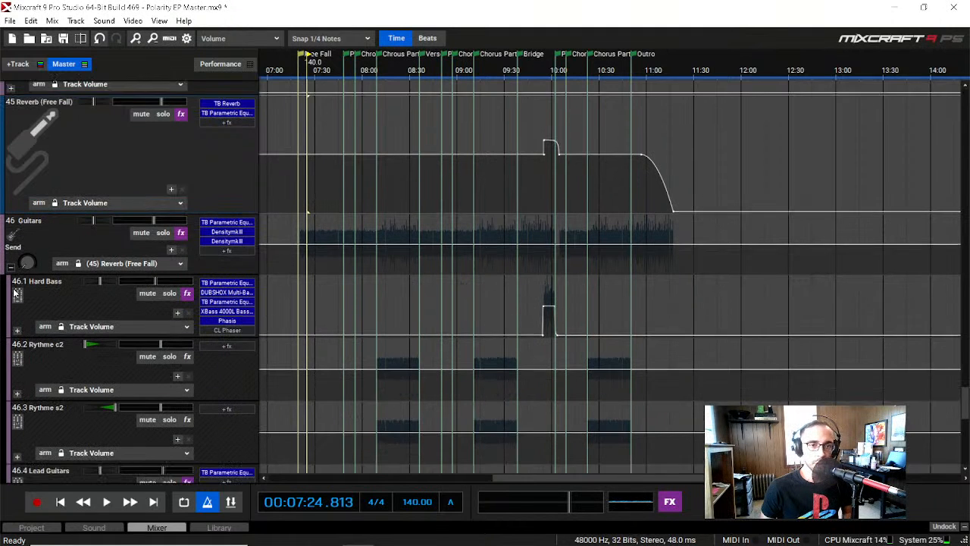
scroll(14, 292, "down", 2)
left_click(161, 197)
scroll(161, 197, "down", 1)
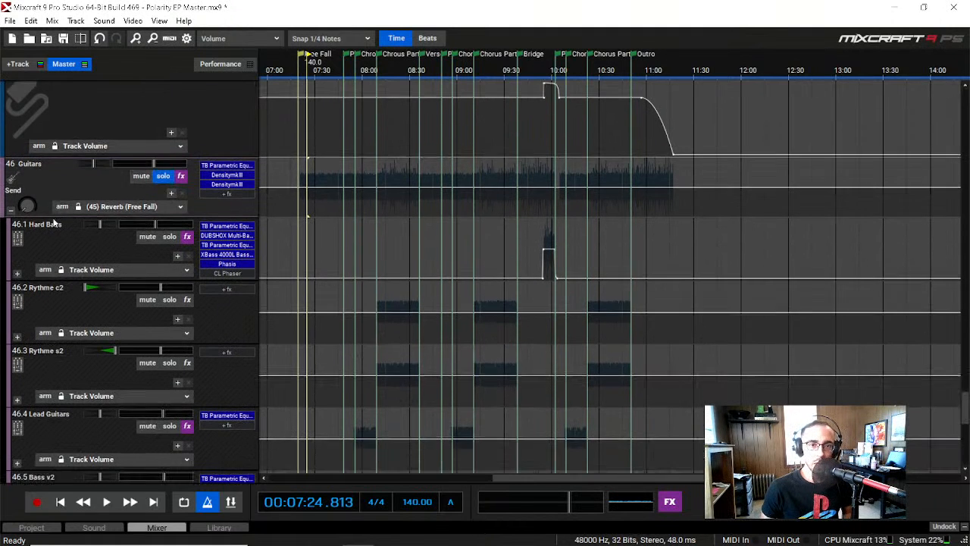
Step: Play the soloed guitars from about 00:07:34, where the bass enters, to 00:07:46 and examine the levels of the individual guitar and bass subtracks
left_click(304, 73)
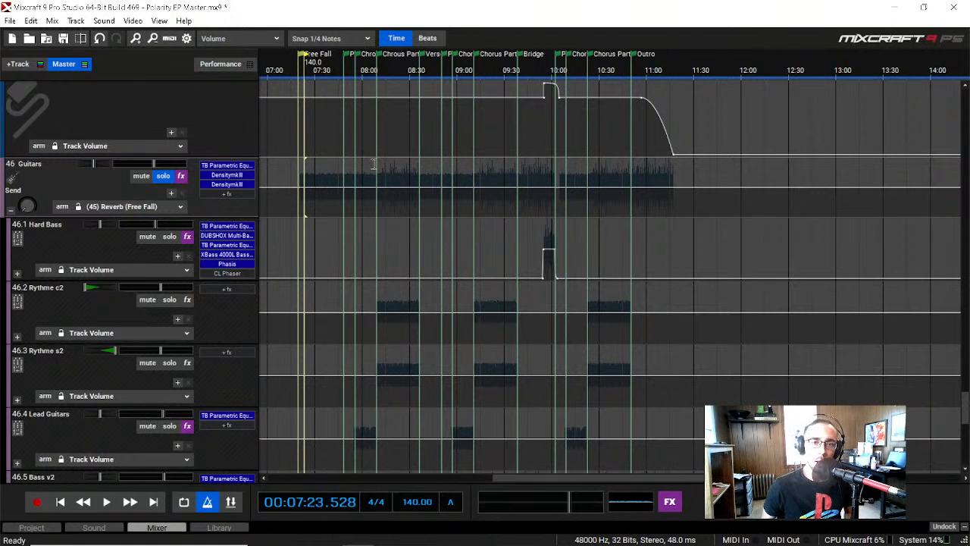
scroll(374, 164, "up", 1)
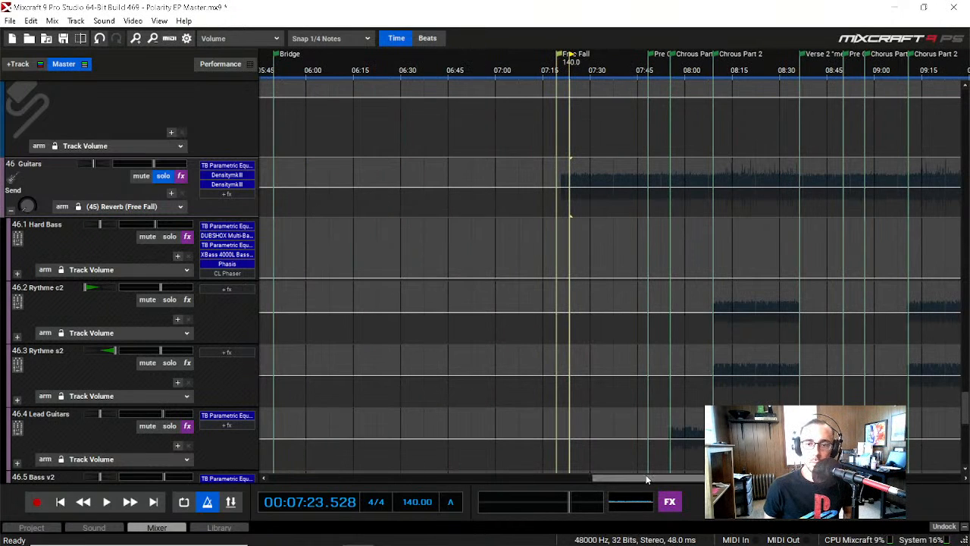
left_click_drag(650, 477, 671, 477)
left_click(491, 70)
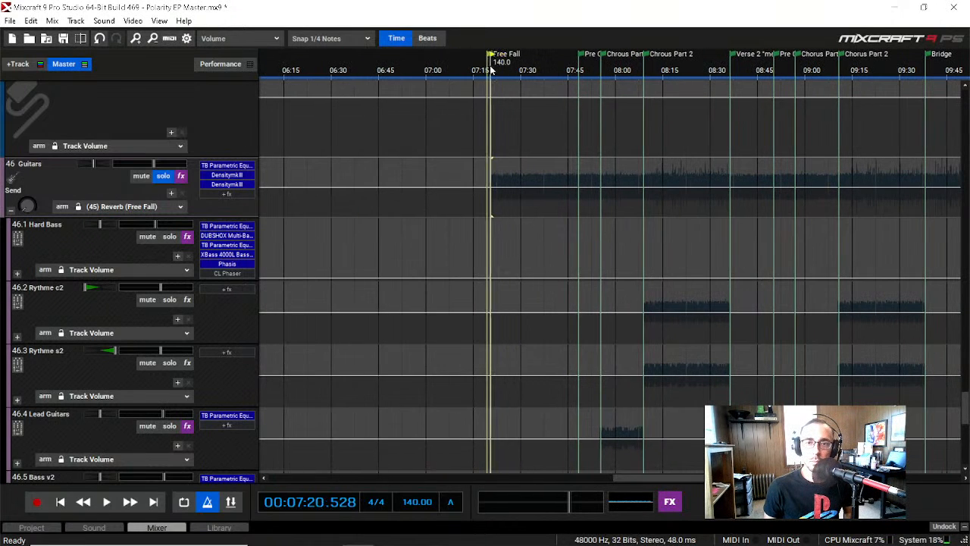
left_click(522, 70)
left_click(552, 71)
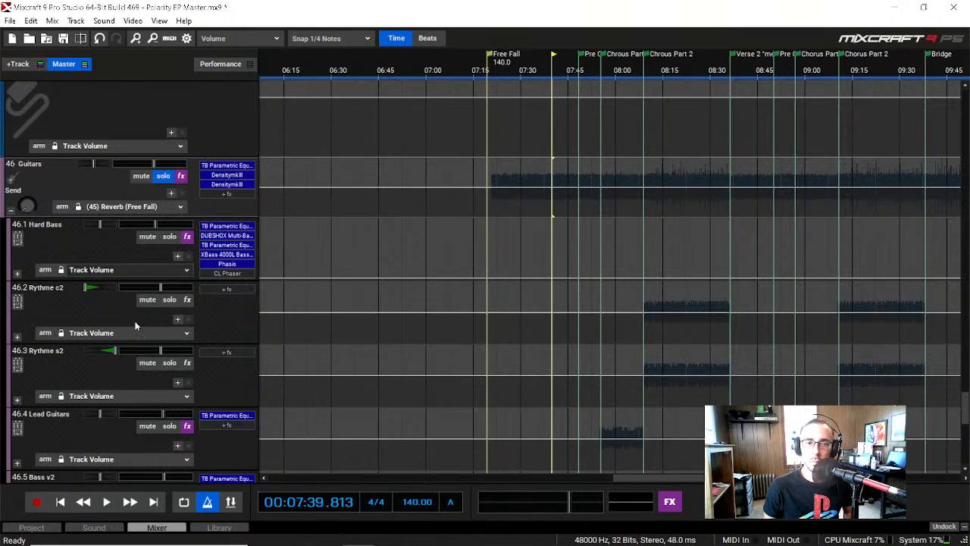
scroll(104, 339, "down", 1)
scroll(132, 331, "down", 1)
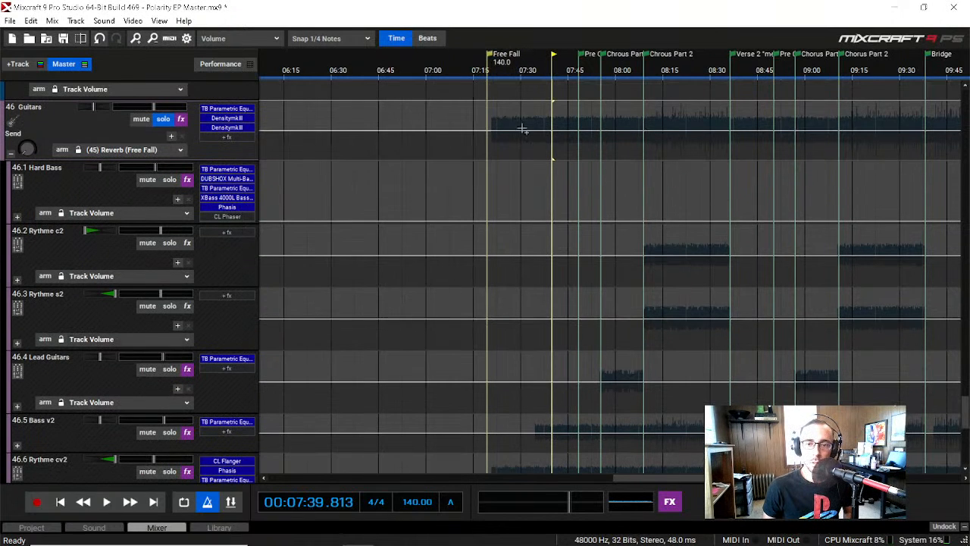
left_click(533, 71)
key("space")
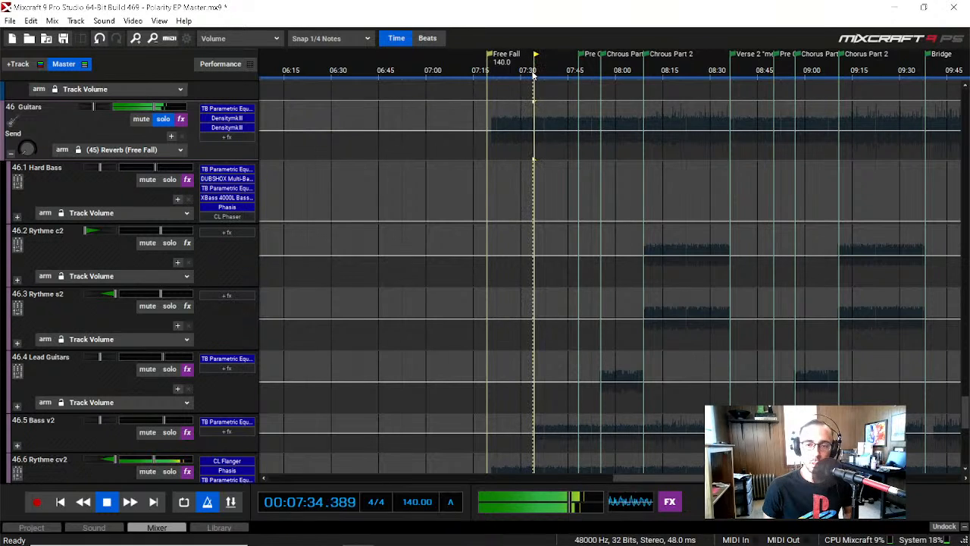
scroll(125, 354, "down", 4)
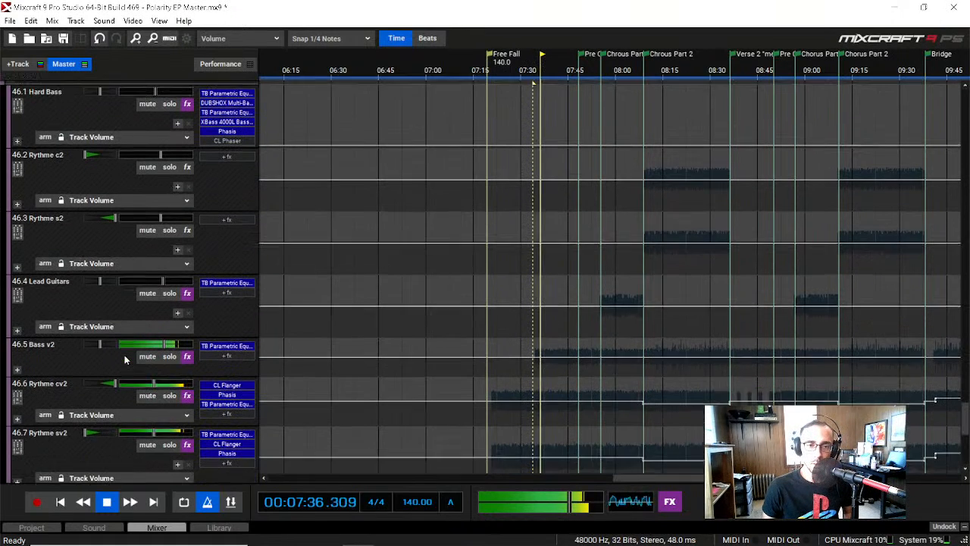
scroll(122, 375, "up", 5)
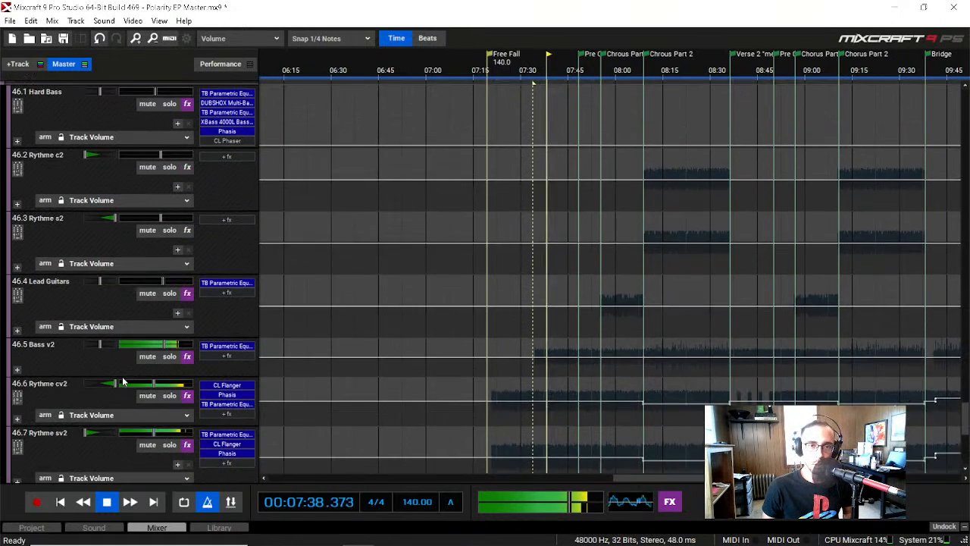
scroll(122, 376, "down", 3)
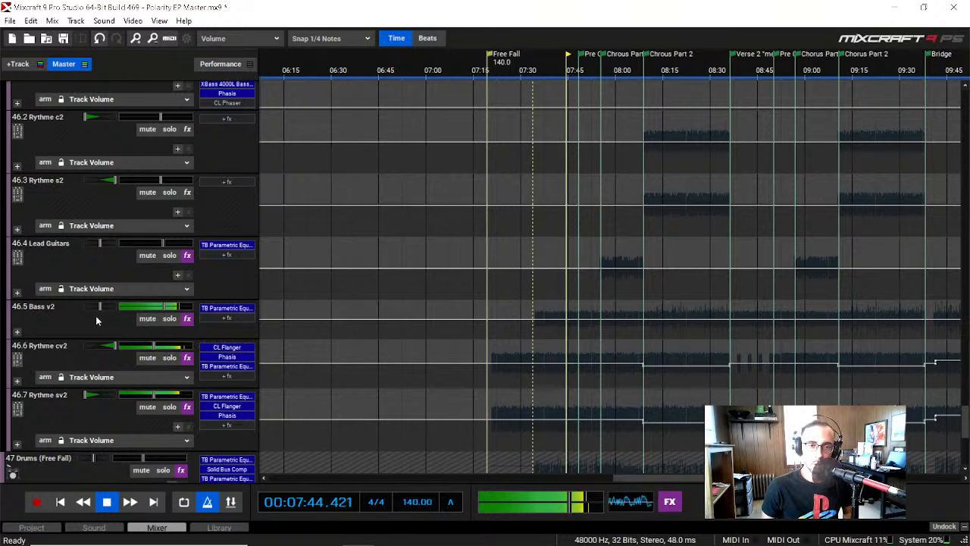
key("space")
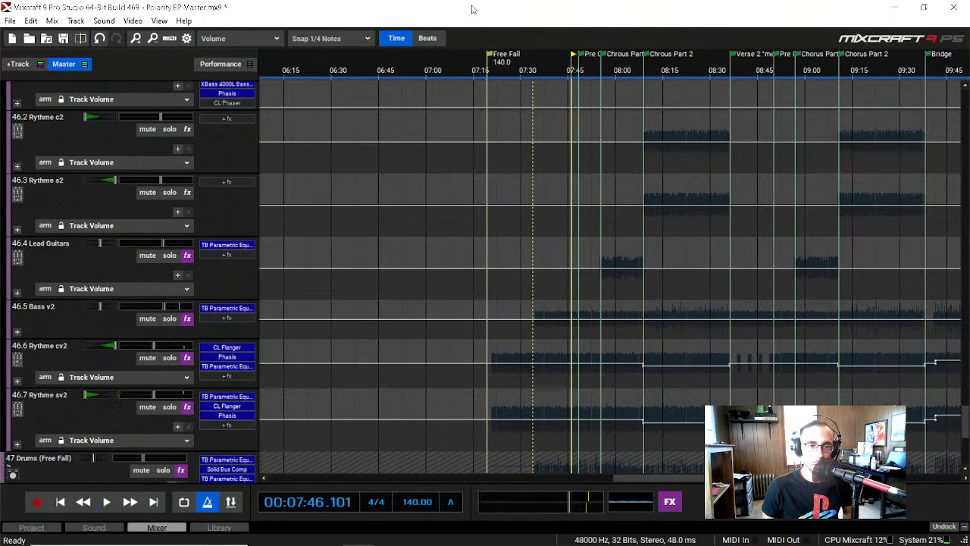
Step: Solo the Bass v2 submix (46.5), expand its Torpedo, Orange and DI tracks, and listen until about 00:07:58
scroll(139, 371, "down", 1)
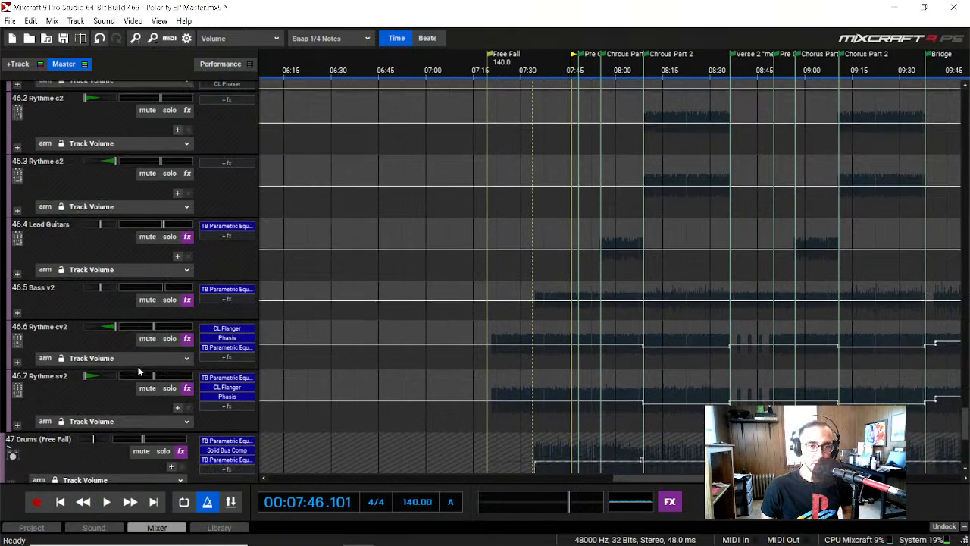
left_click(168, 300)
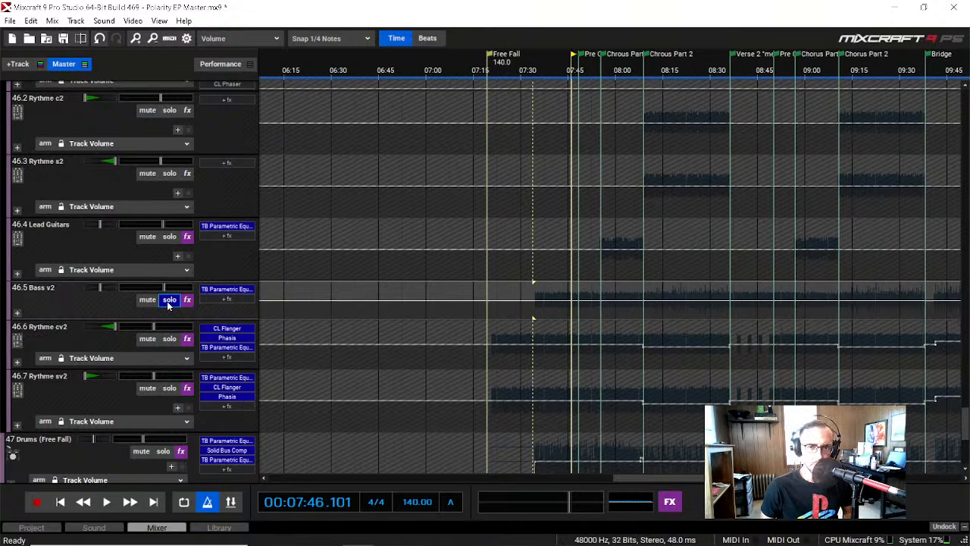
key("space")
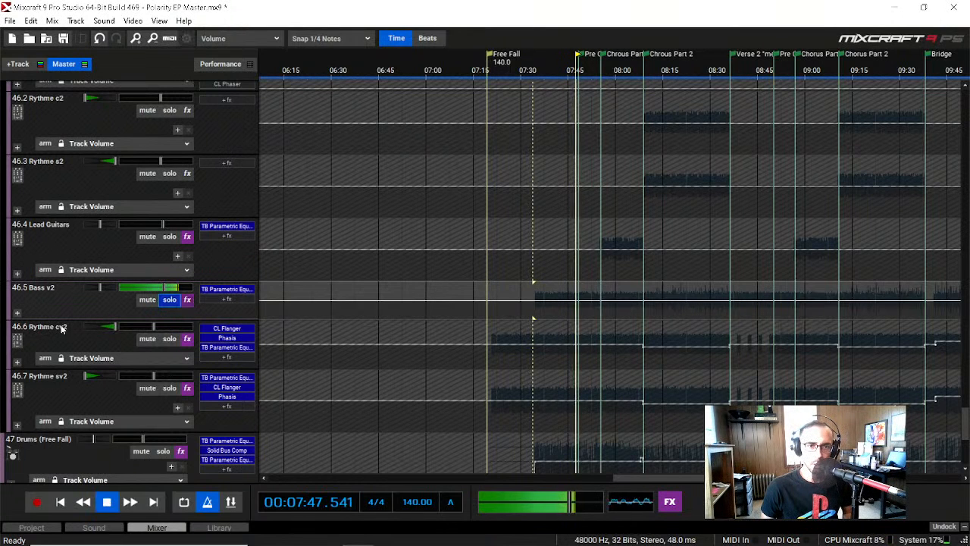
left_click(17, 314)
scroll(44, 364, "down", 3)
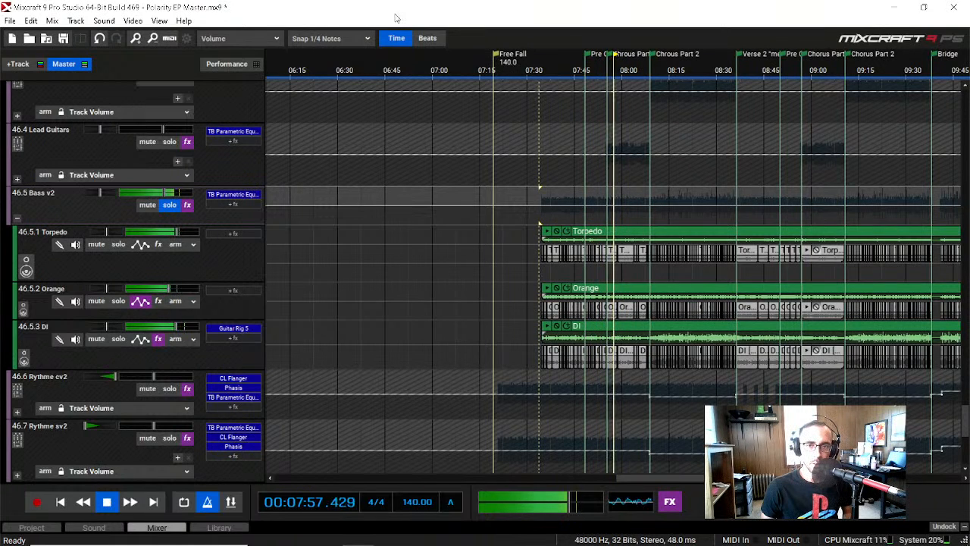
key("space")
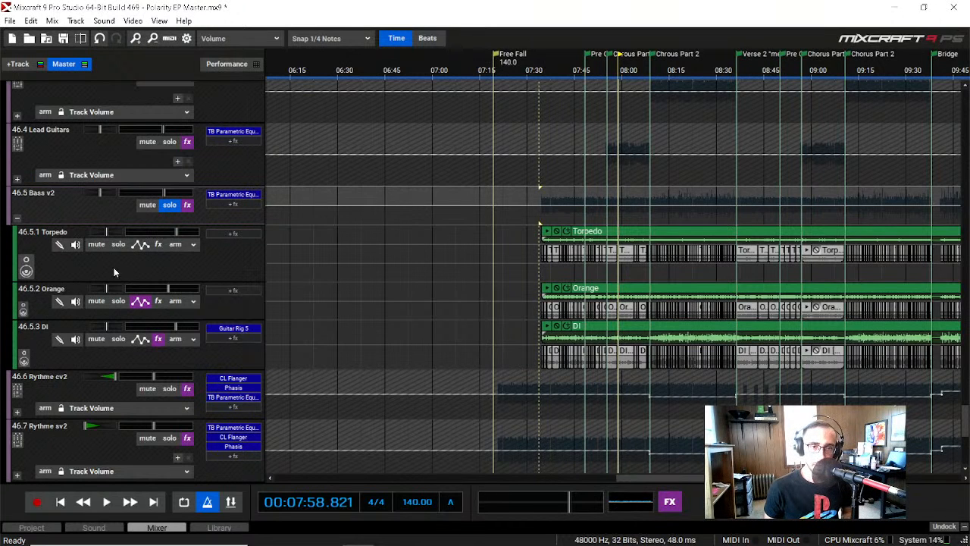
Step: Solo the Torpedo bass track (46.5.1), listen to it alone until about 00:08:04, and turn its solo off
left_click(119, 244)
key("space")
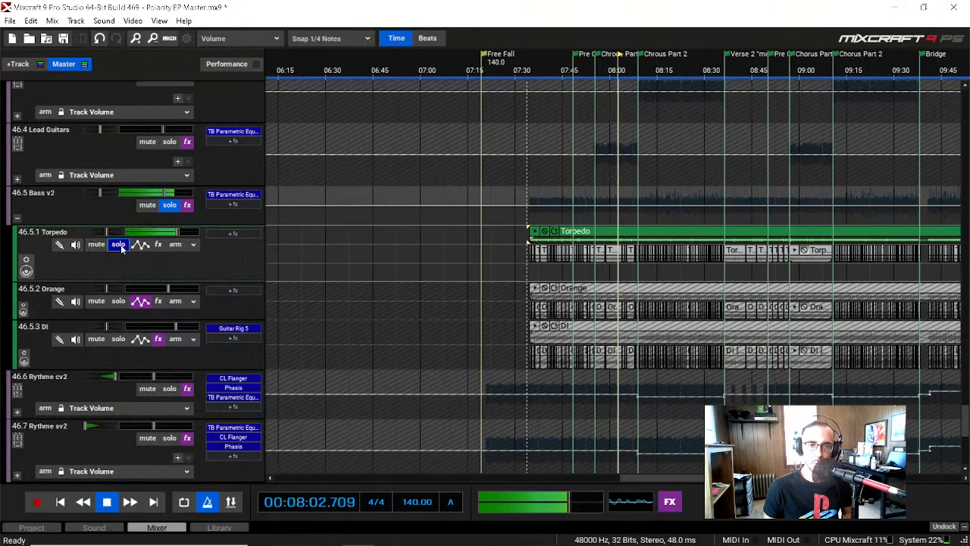
key("space")
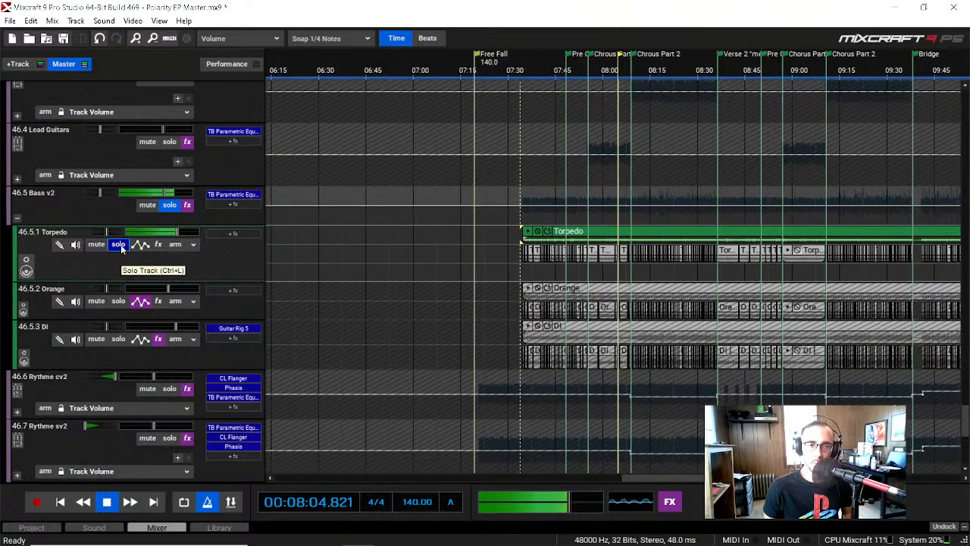
left_click(119, 244)
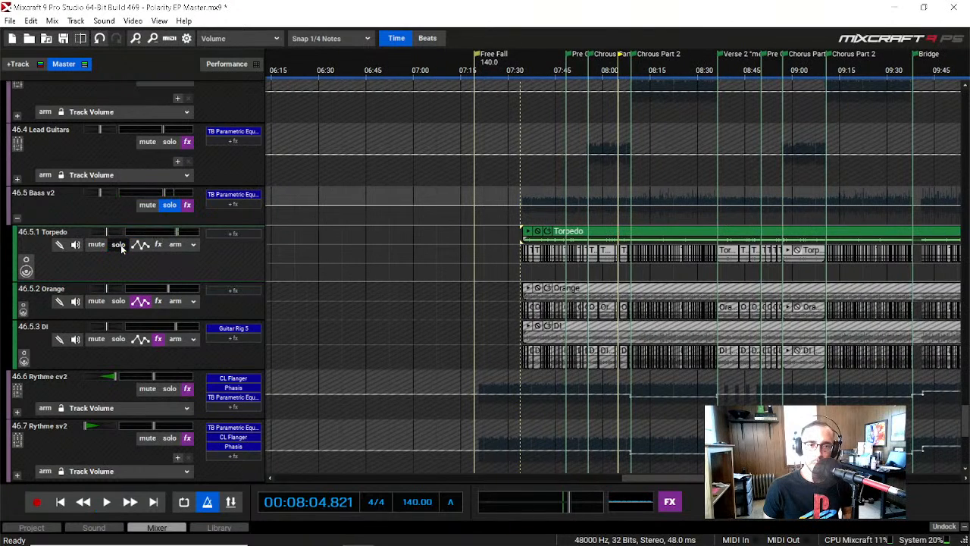
Step: Solo the Orange bass track (46.5.2), listen to it alone from about 00:08:04, and turn its solo off
left_click(119, 301)
key("space")
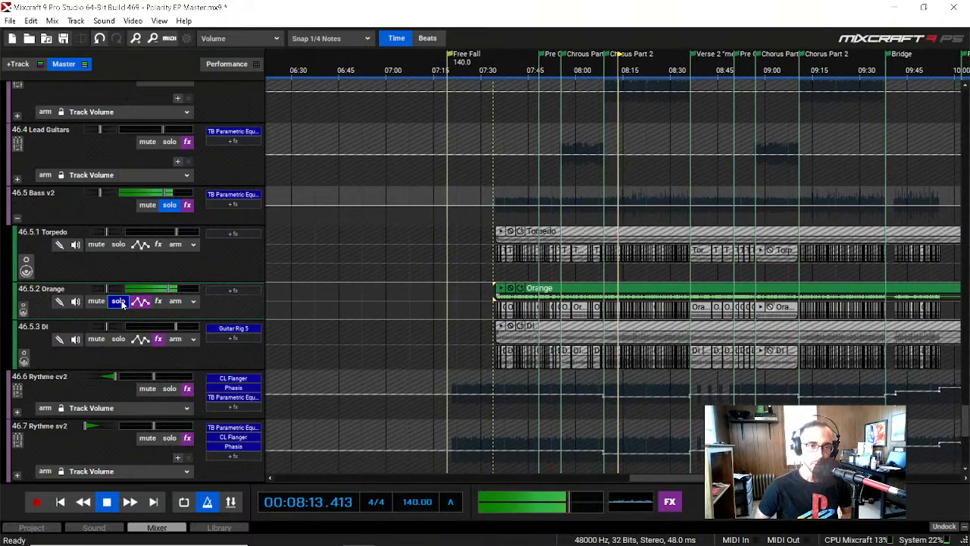
left_click(119, 302)
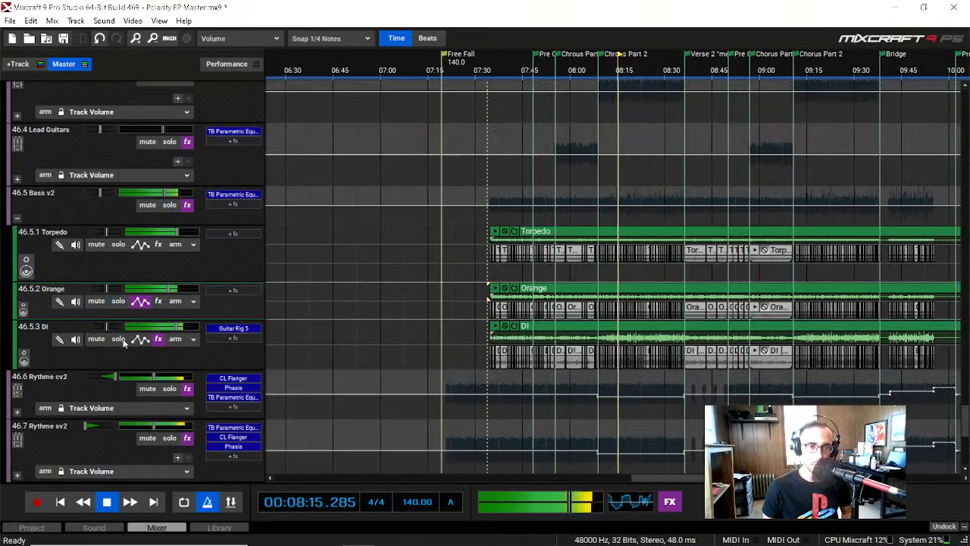
Step: Solo the DI bass track (46.5.3) and inspect the amp and cabinet chain in its Guitar Rig 5 plugin while it plays
left_click(118, 339)
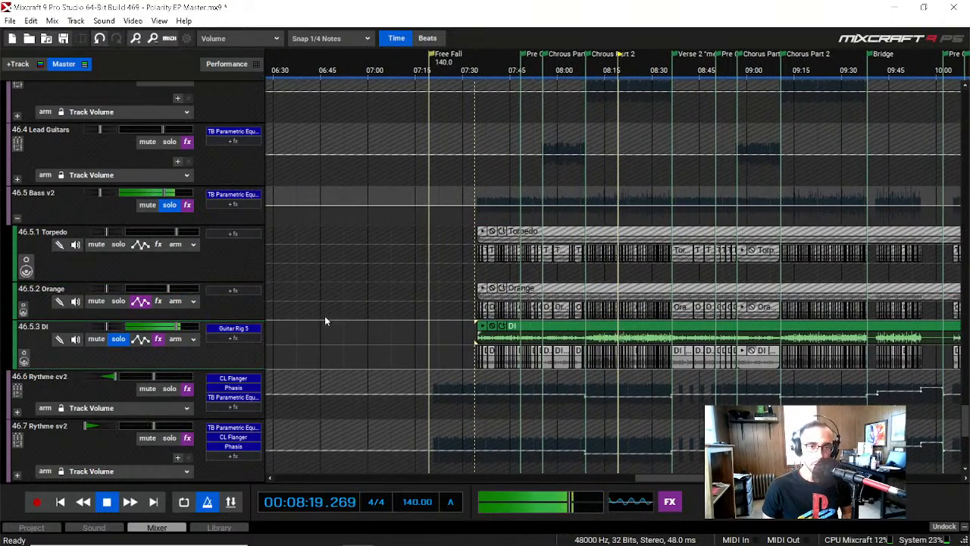
left_click(251, 333)
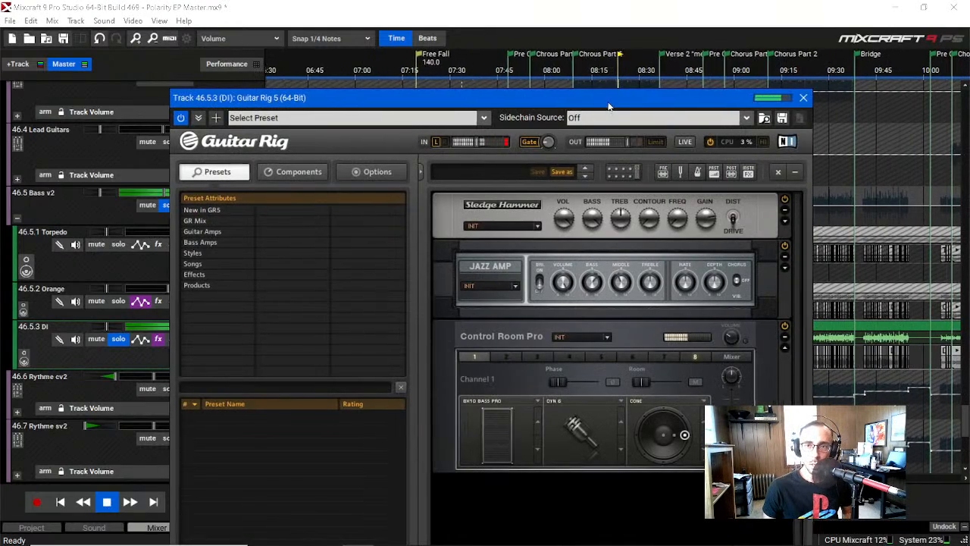
left_click_drag(612, 103, 513, 39)
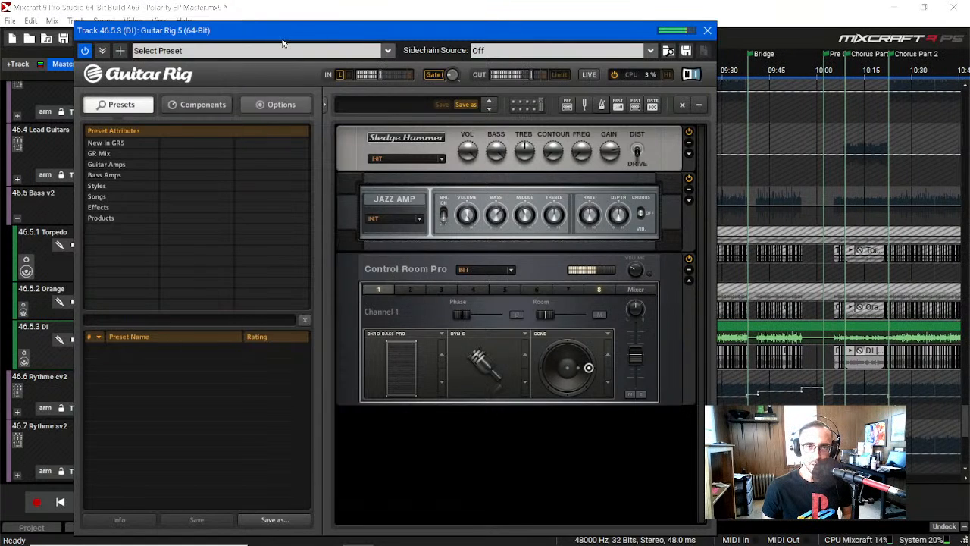
Step: Move the Guitar Rig 5 window aside to check the DI track's meters while it plays, and close the plugin
left_click_drag(250, 28, 497, 91)
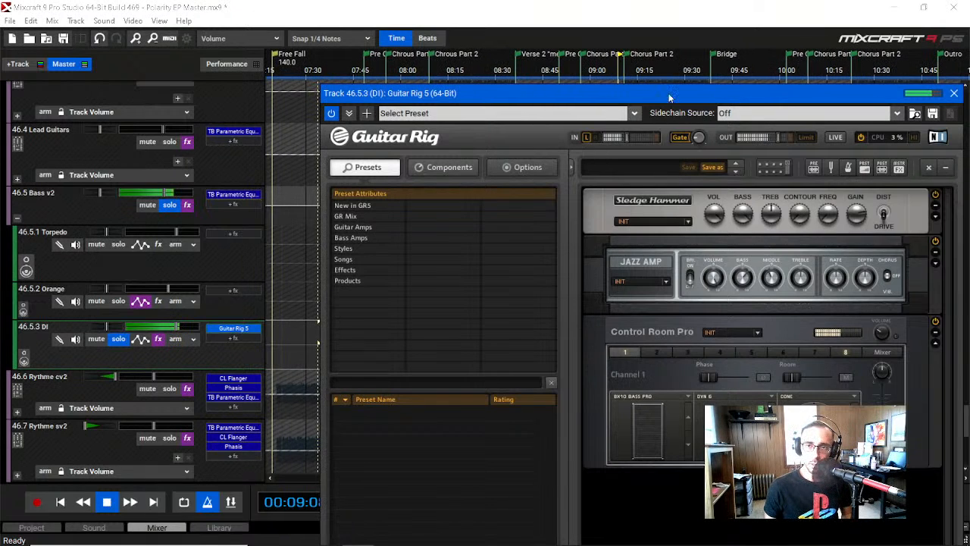
left_click_drag(670, 93, 438, 32)
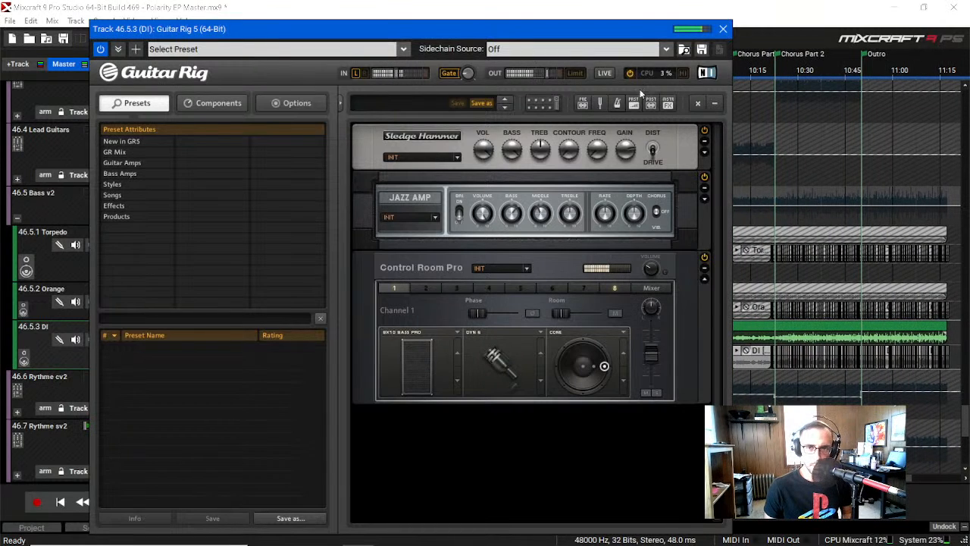
left_click(723, 29)
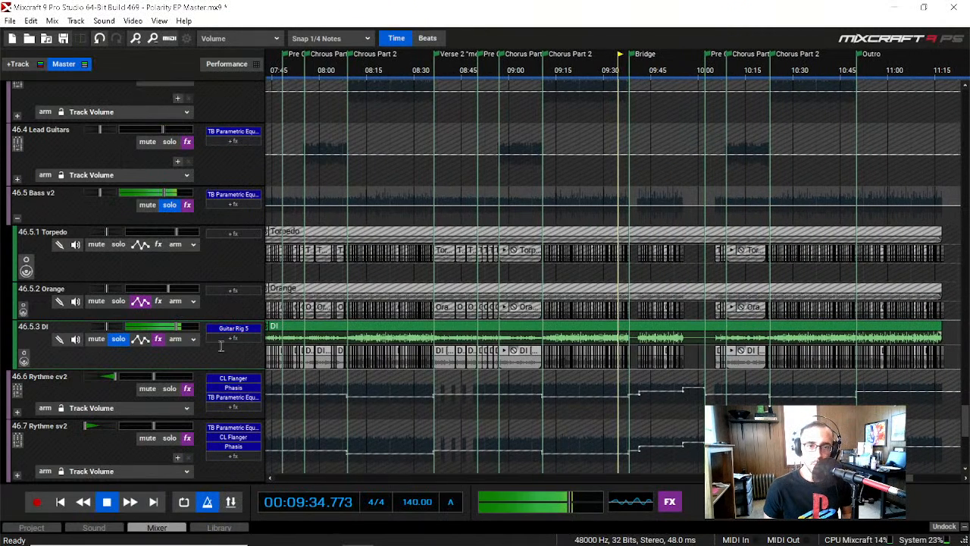
Step: Stop playback, turn off the DI bass track's solo (46.5.3), and collapse the Bass v2 submix
key("space")
left_click(121, 340)
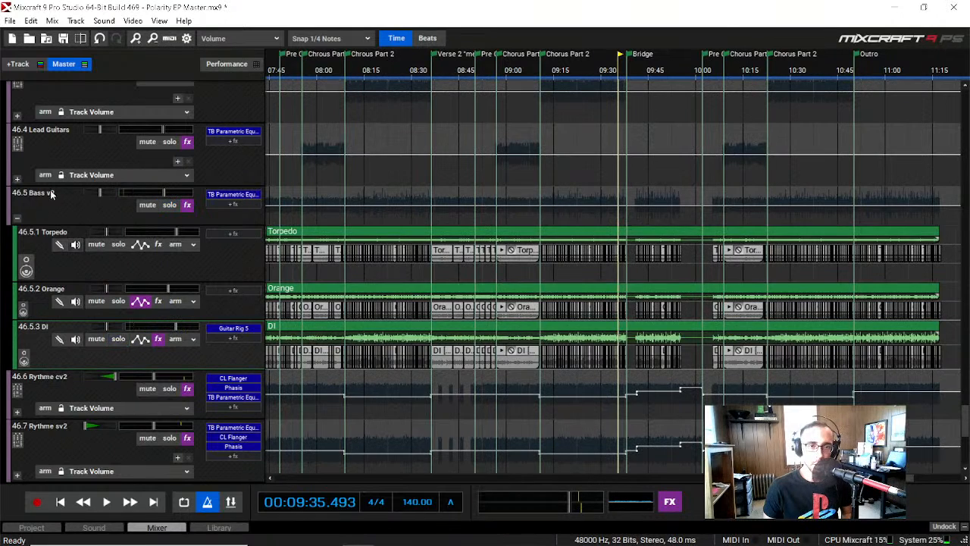
left_click(17, 222)
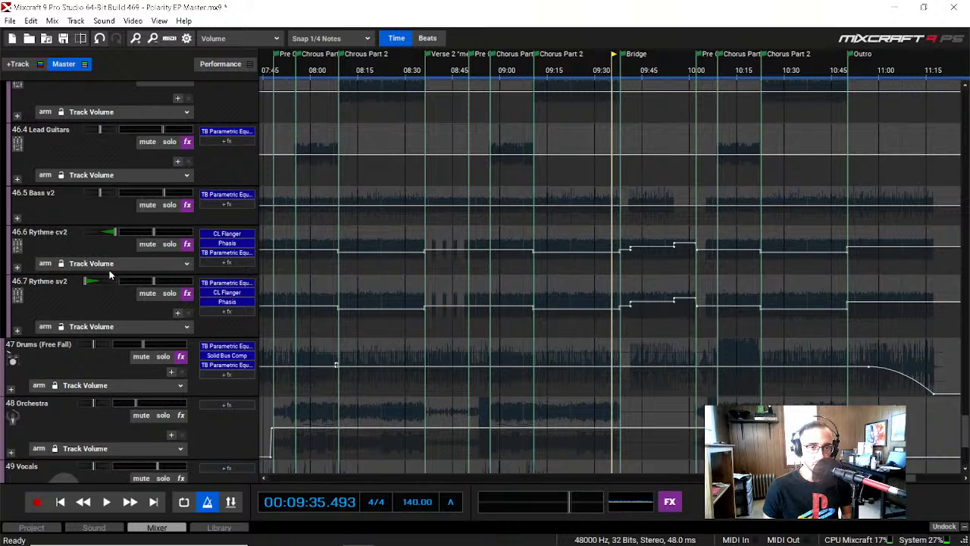
Step: Solo the Rythme cv2 (46.6) and Rythme sv2 (46.7) submixes and play them together from about 00:07:44
left_click(169, 244)
left_click(169, 293)
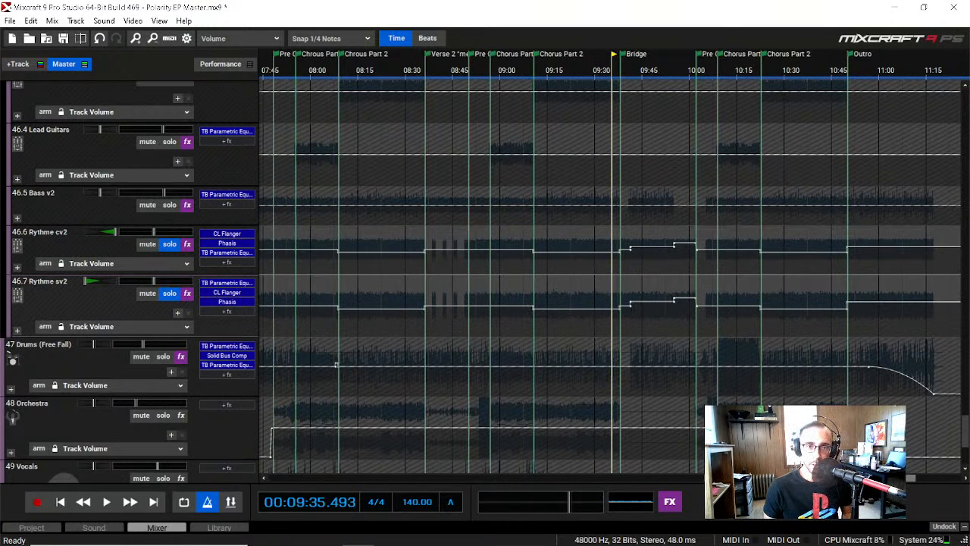
scroll(598, 326, "left", 3)
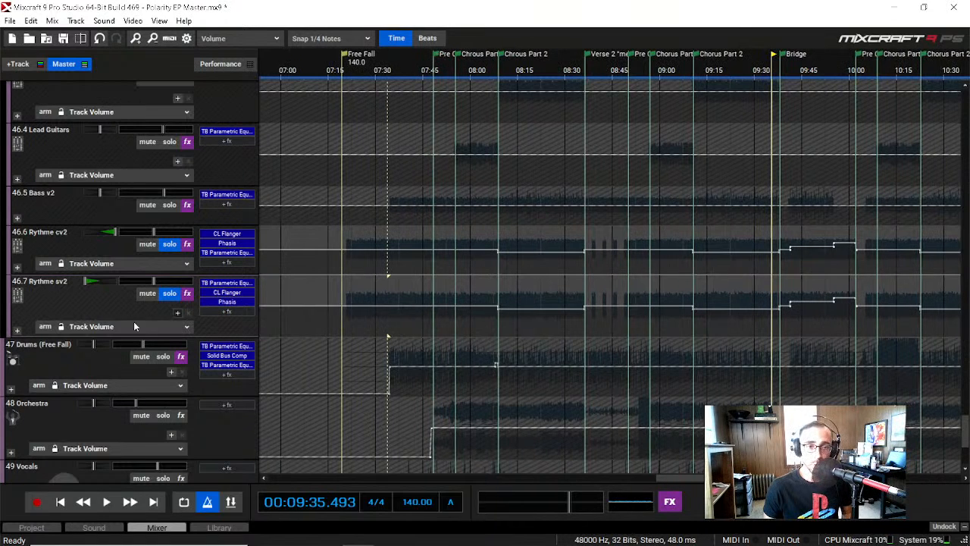
scroll(129, 322, "down", 1)
scroll(123, 370, "up", 4)
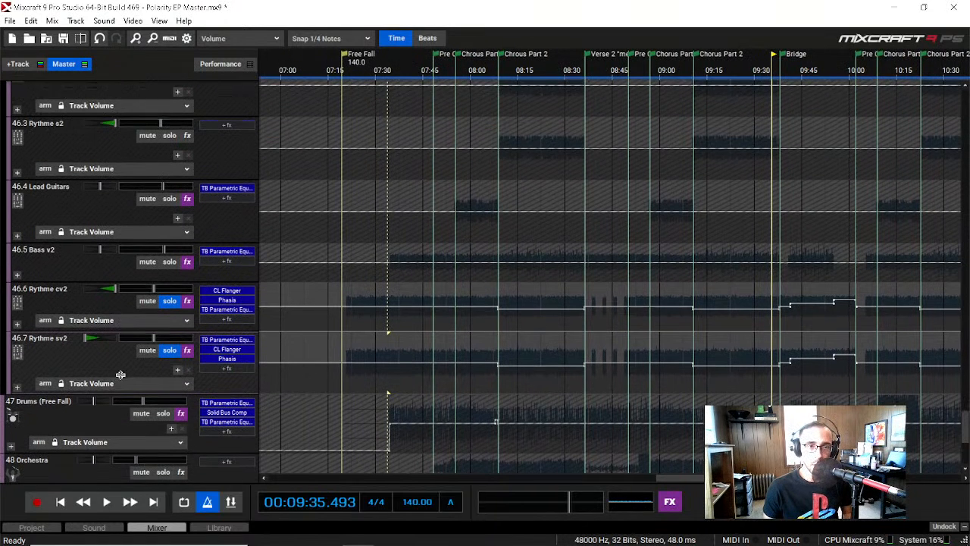
scroll(121, 374, "down", 1)
left_click(422, 64)
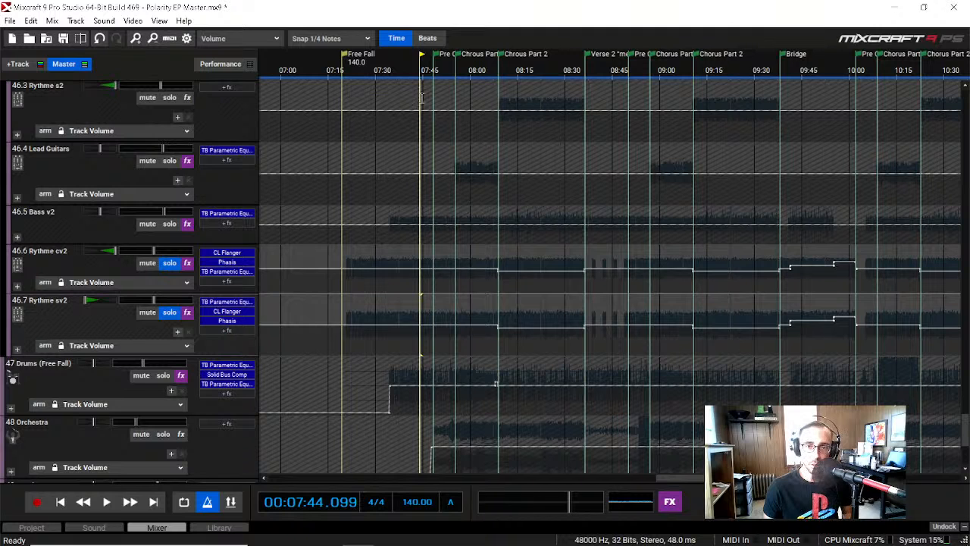
key("space")
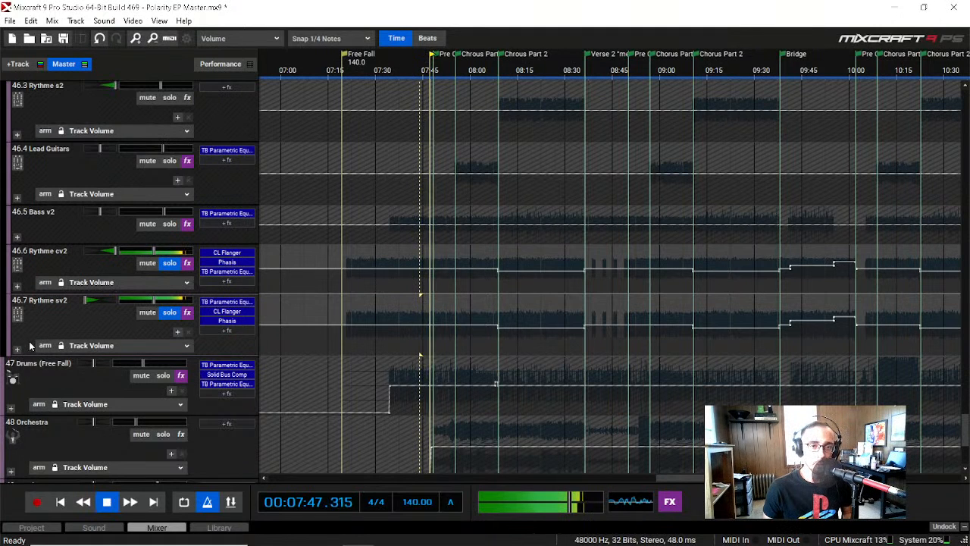
Step: Expand the Rythme cv2 and Rythme sv2 submixes into their individual tracks, stopping playback at about 00:07:54
left_click(17, 286)
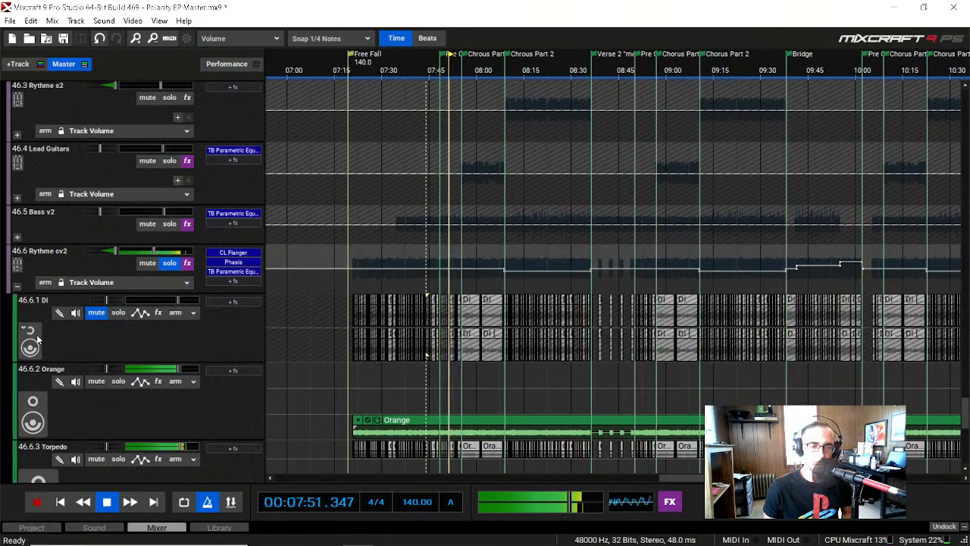
scroll(91, 339, "down", 1)
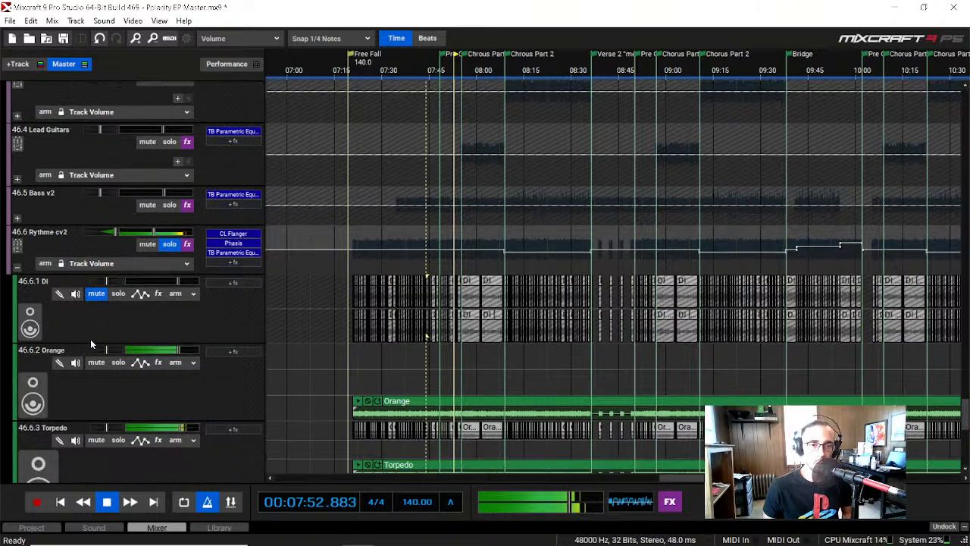
scroll(90, 339, "down", 1)
key("space")
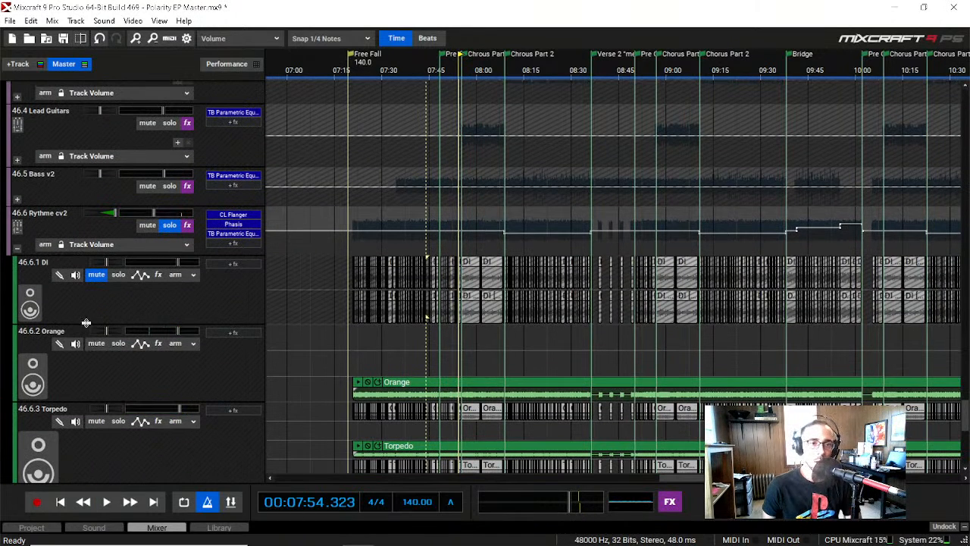
scroll(88, 333, "down", 2)
scroll(134, 385, "down", 4)
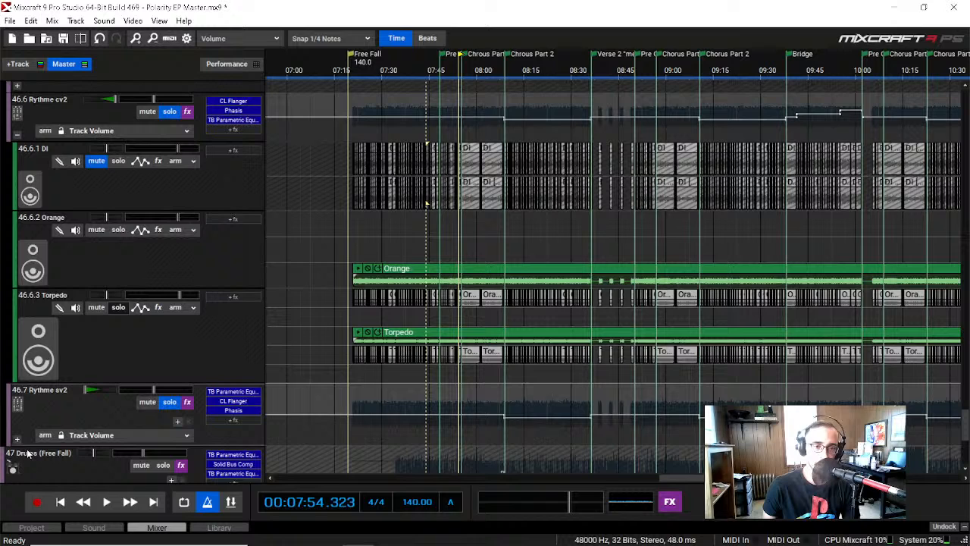
left_click(18, 439)
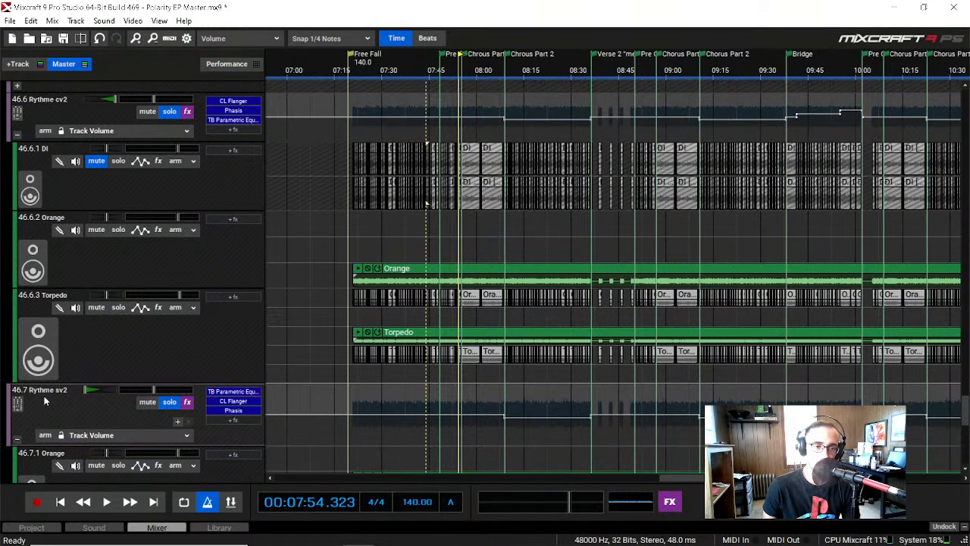
Step: Examine how the DI, Orange and Torpedo tracks are layered inside the Rythme cv2 and Rythme sv2 submixes
scroll(44, 395, "down", 4)
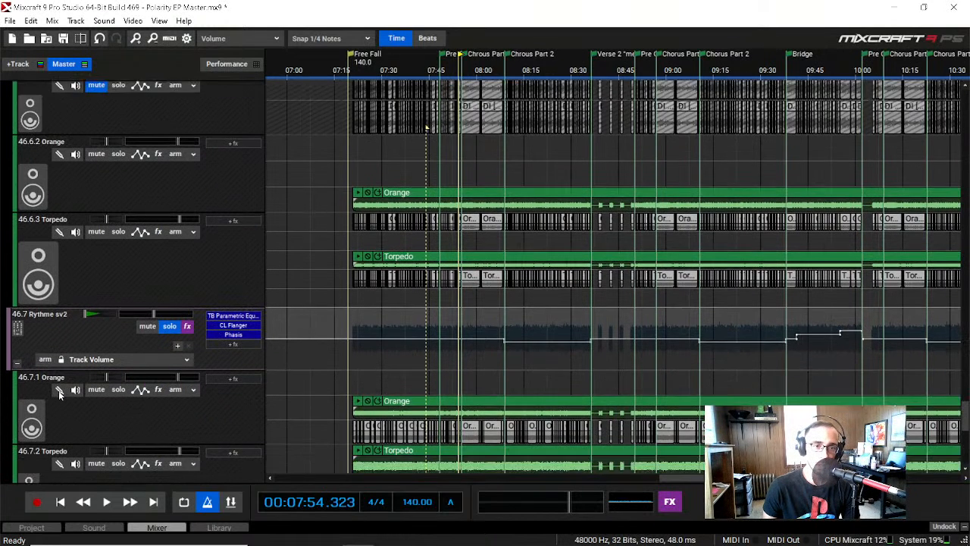
scroll(59, 392, "down", 2)
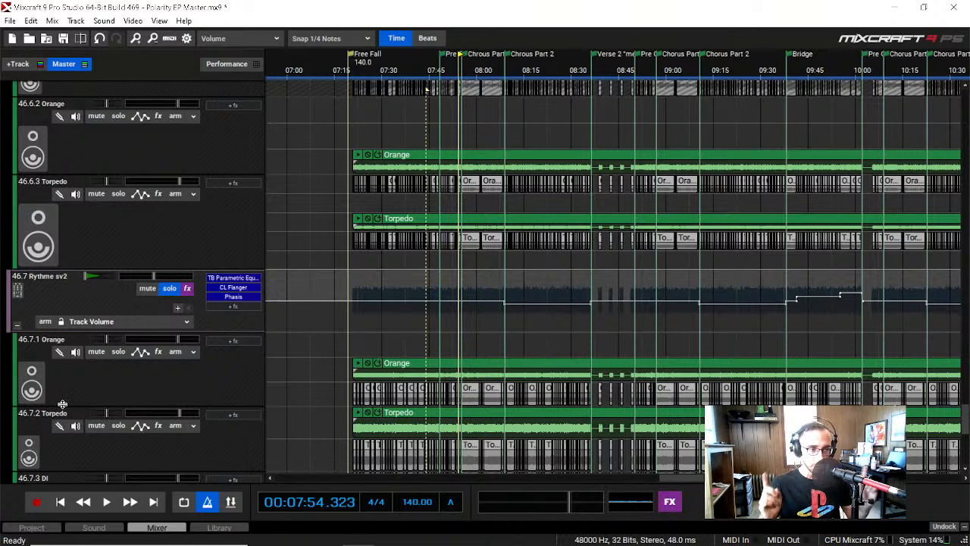
scroll(386, 114, "up", 1)
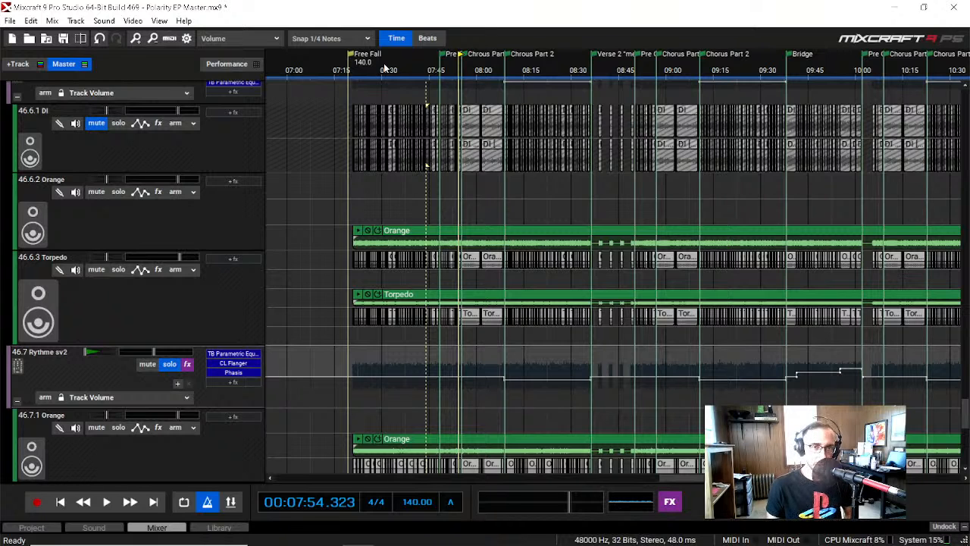
scroll(101, 433, "up", 1)
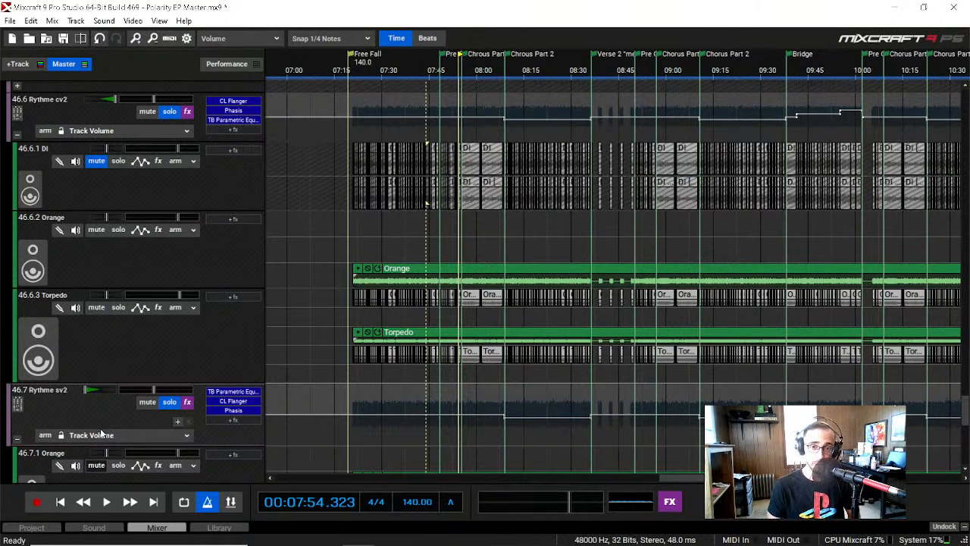
scroll(147, 357, "down", 3)
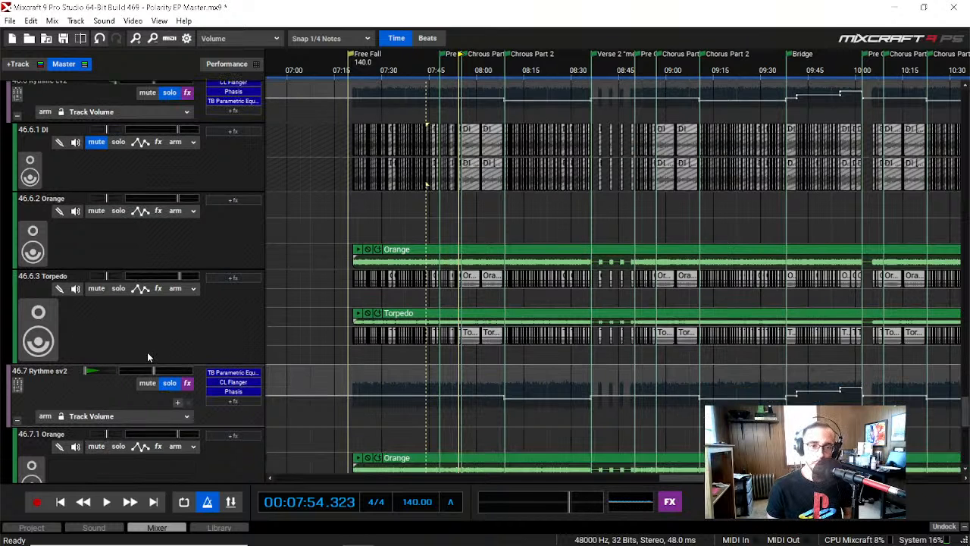
scroll(126, 412, "down", 1)
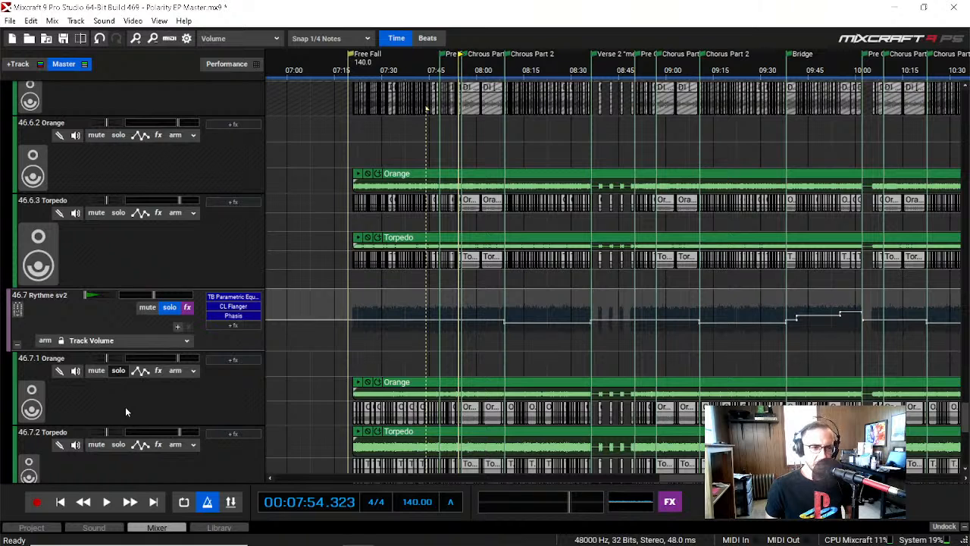
scroll(126, 411, "down", 1)
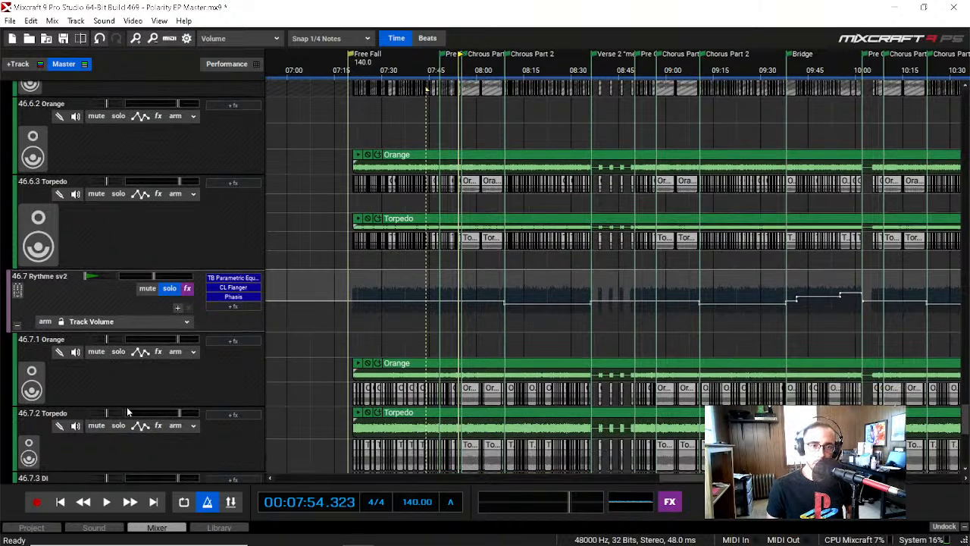
scroll(126, 411, "up", 6)
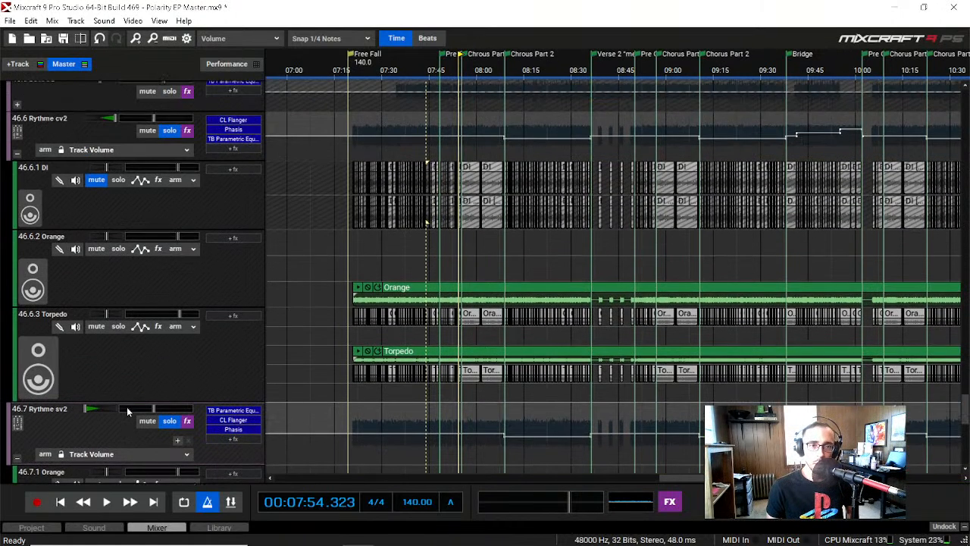
scroll(127, 407, "up", 2)
scroll(125, 395, "down", 1)
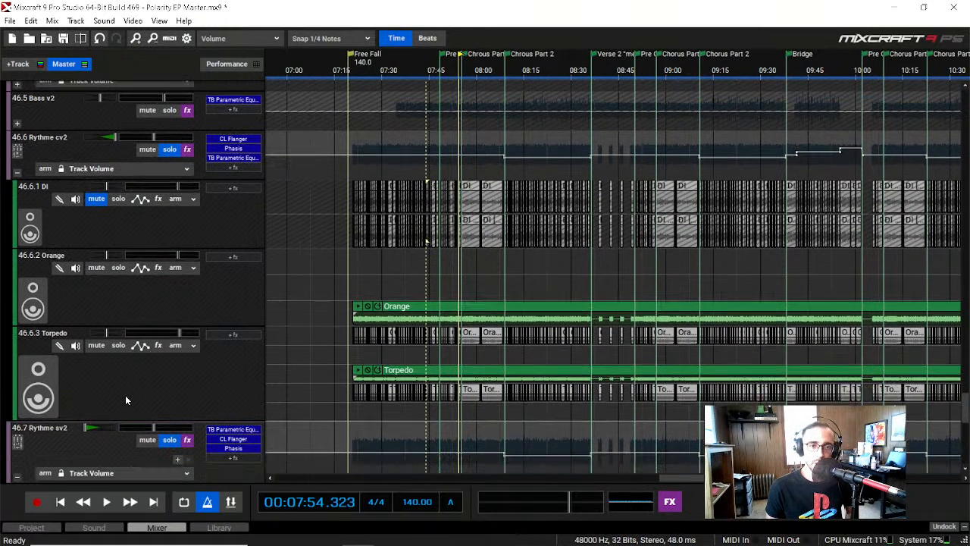
scroll(126, 292, "down", 3)
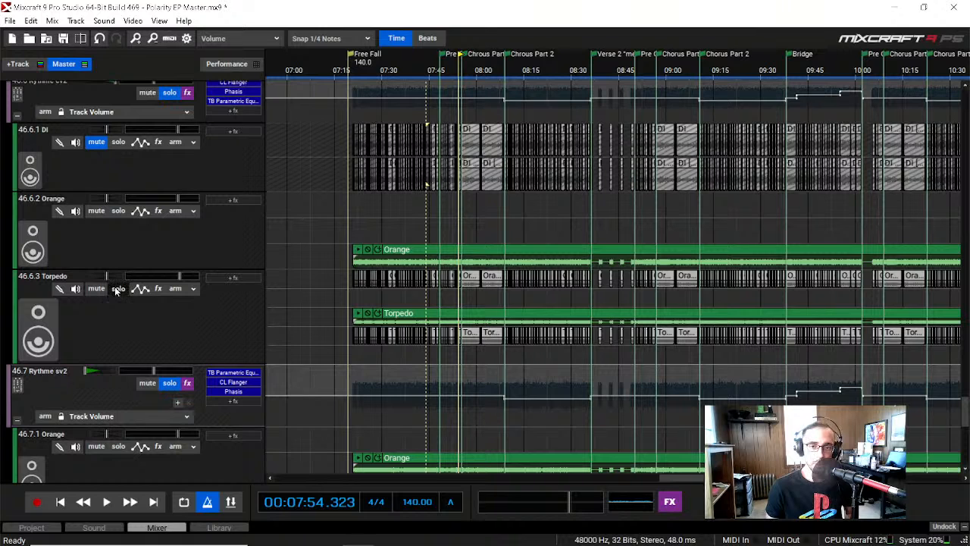
Step: Solo the Torpedo track (46.6.3) without Rythme sv2, listen until about 00:07:32, and turn its solo off
left_click(117, 289)
left_click(376, 70)
key("space")
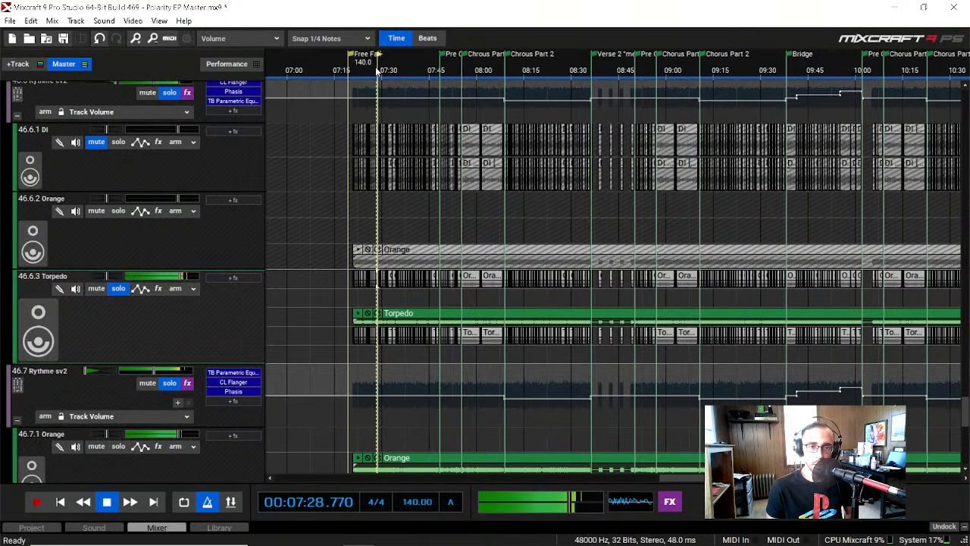
left_click(169, 383)
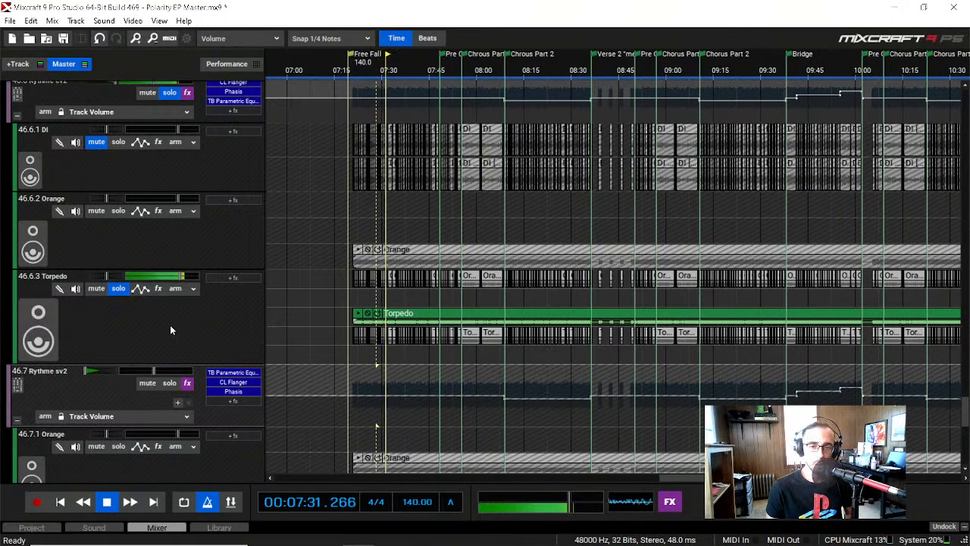
key("space")
left_click(117, 289)
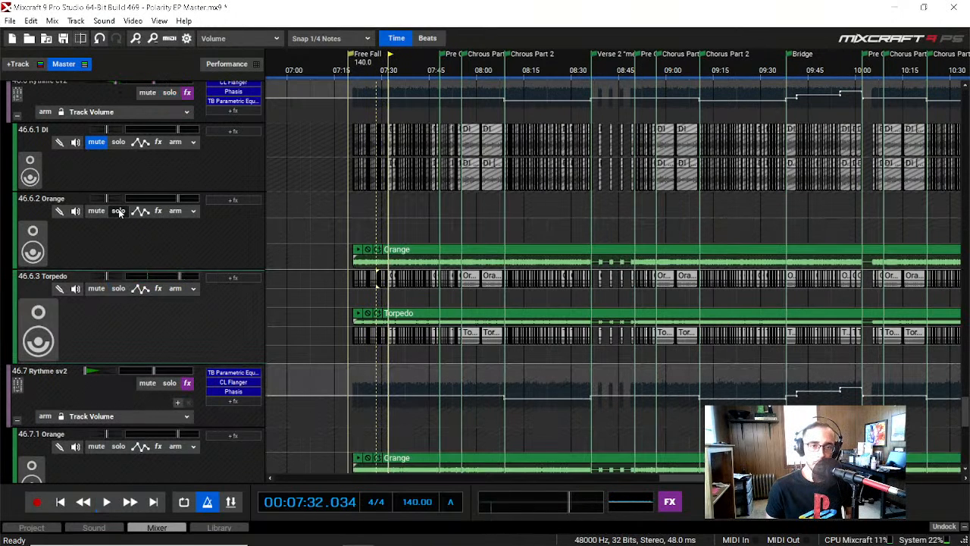
Step: Solo the Orange track (46.6.2), listen to it alone until about 00:07:35, and turn its solo off
left_click(118, 211)
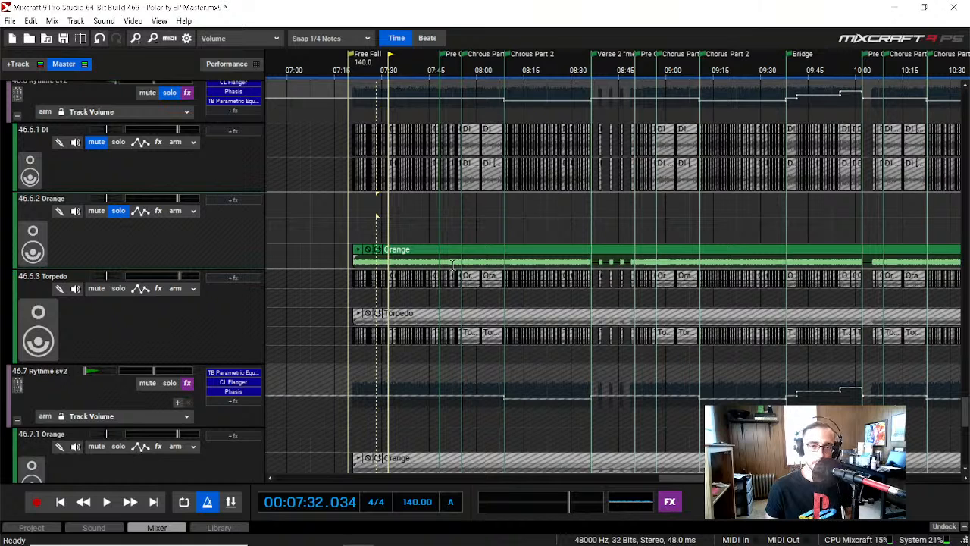
key("space")
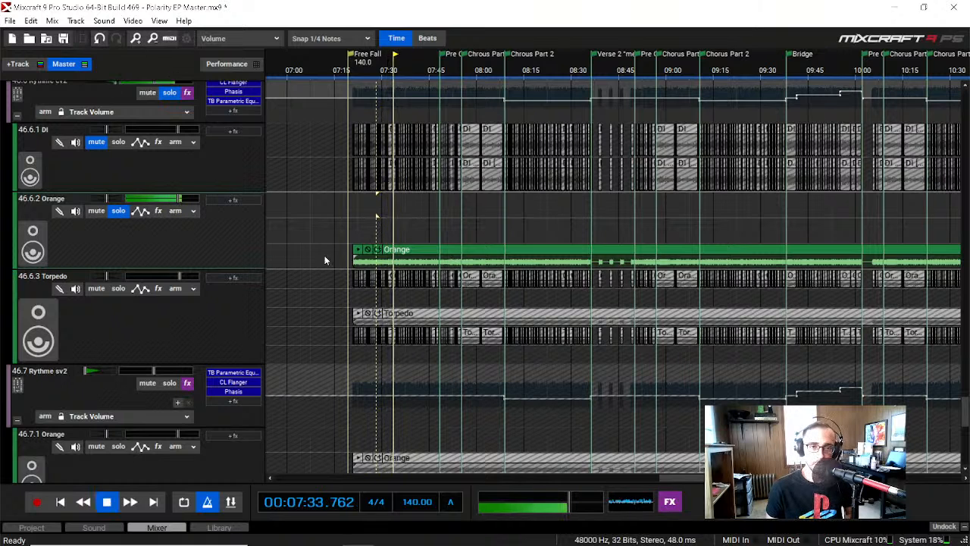
key("space")
left_click(119, 211)
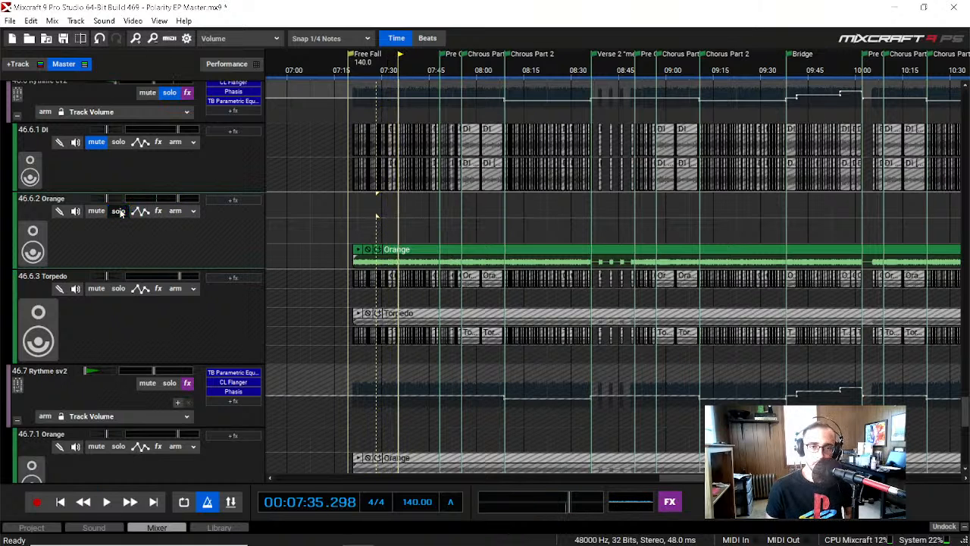
Step: Solo the Rythme cv2 submix, play from about 00:07:35, and toggle the Torpedo track's solo on and off to compare the layers
left_click(169, 94)
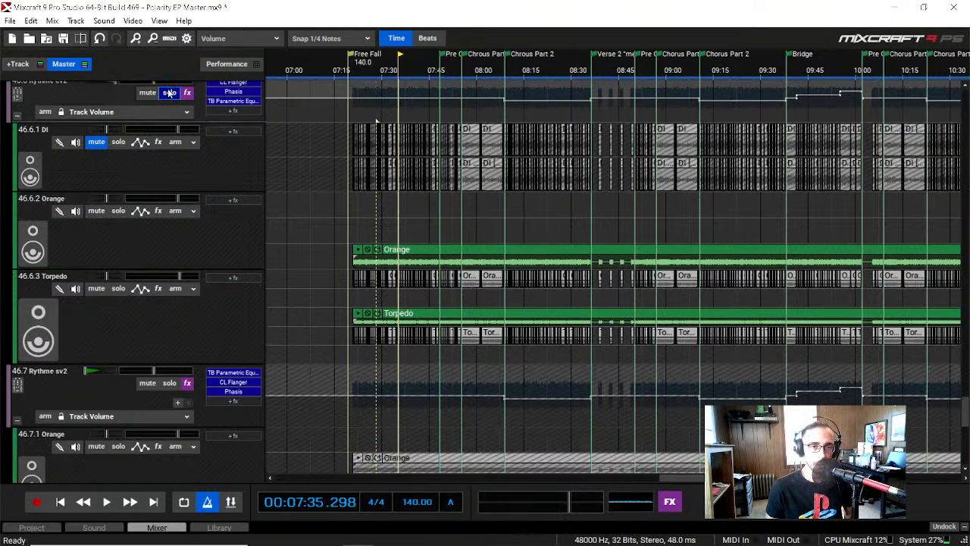
key("space")
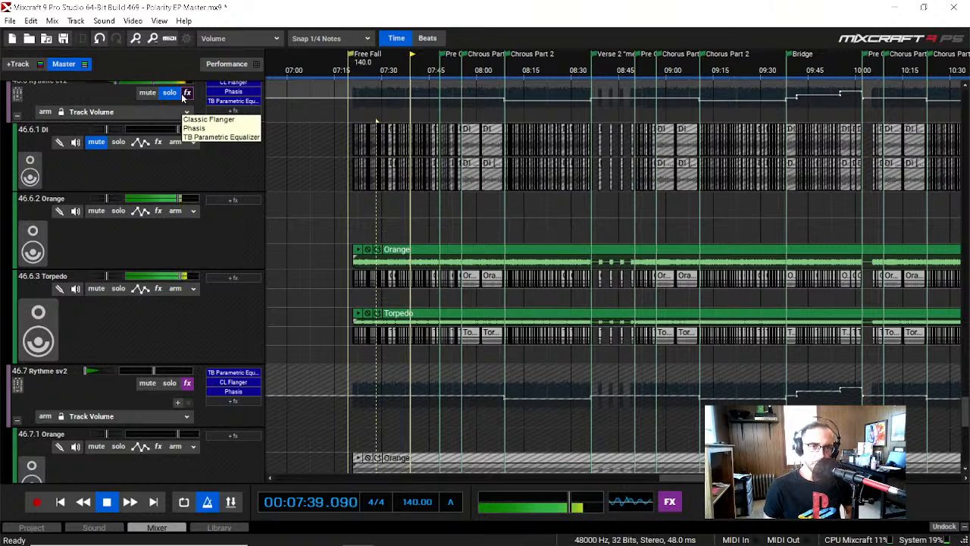
left_click(119, 290)
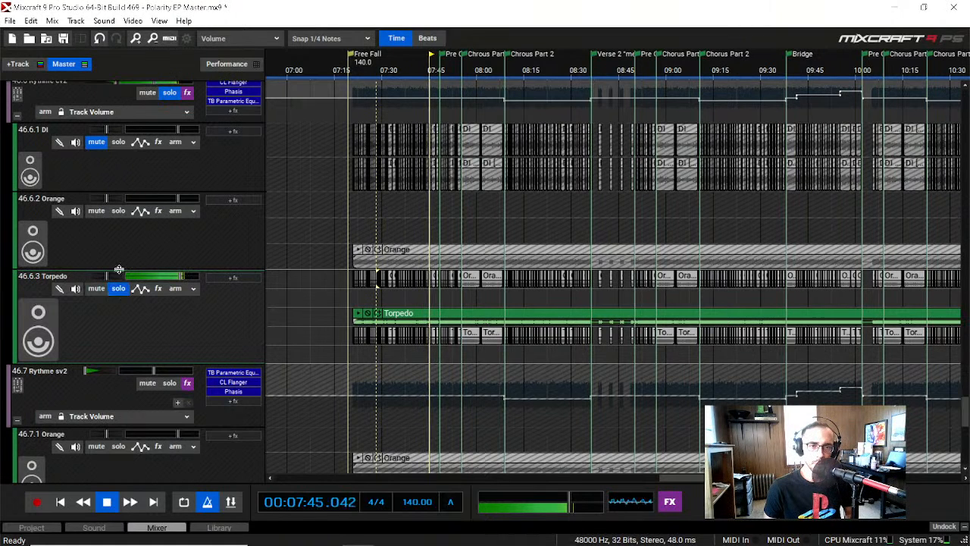
left_click(119, 288)
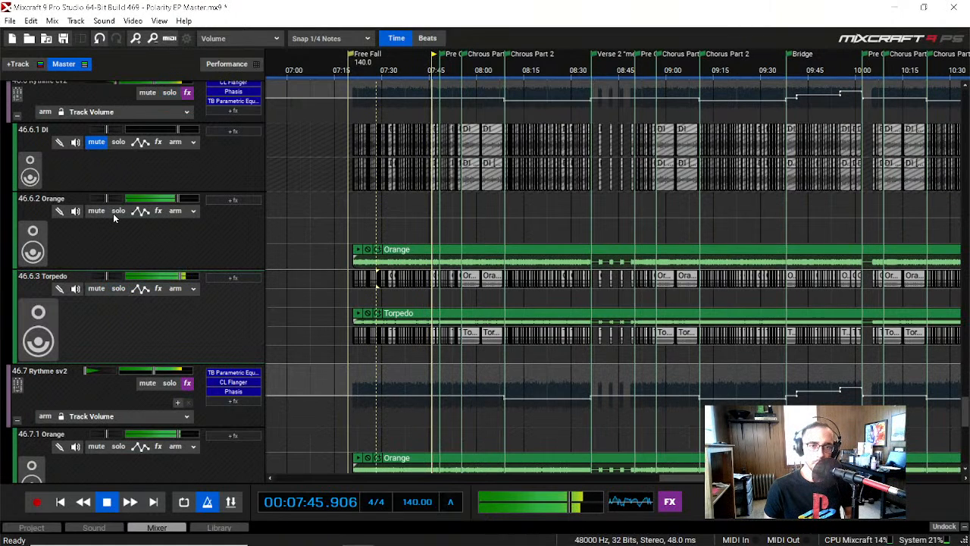
Step: Toggle the Orange track's (46.6.2) solo on and off to compare the layers, stopping playback at about 00:07:48
left_click(116, 212)
left_click(115, 212)
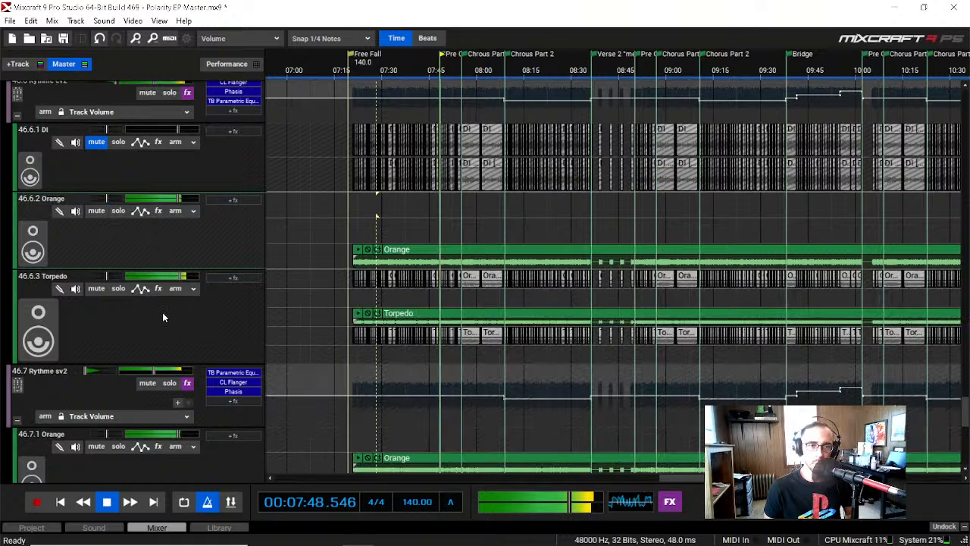
key("space")
Step: Collapse the Rythme cv2 and Rythme sv2 submixes to hide their tracks
scroll(162, 322, "up", 1)
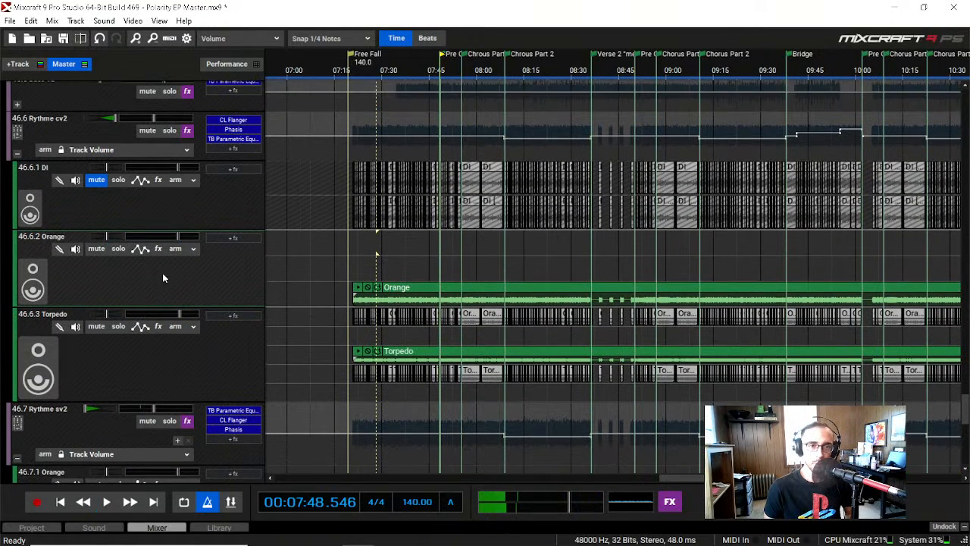
scroll(162, 273, "up", 2)
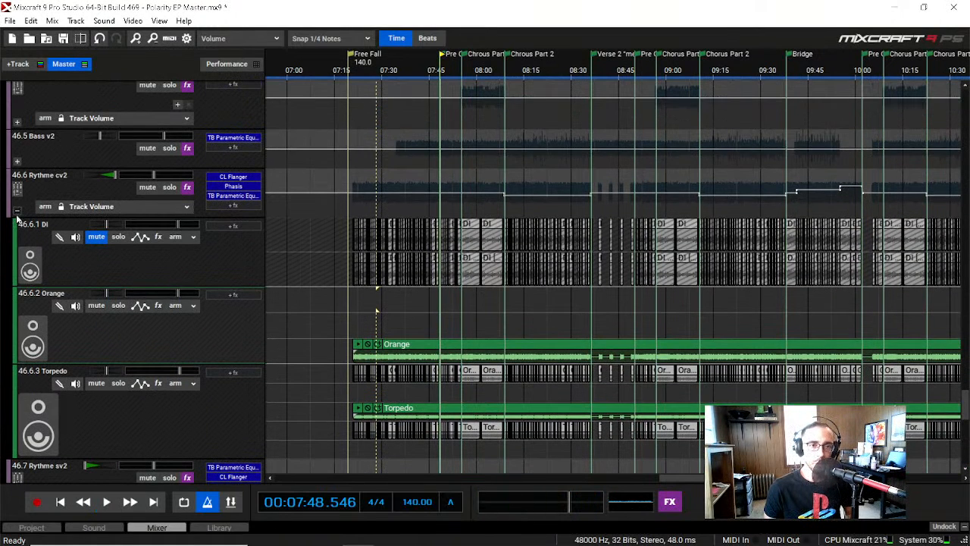
left_click(17, 212)
left_click(16, 276)
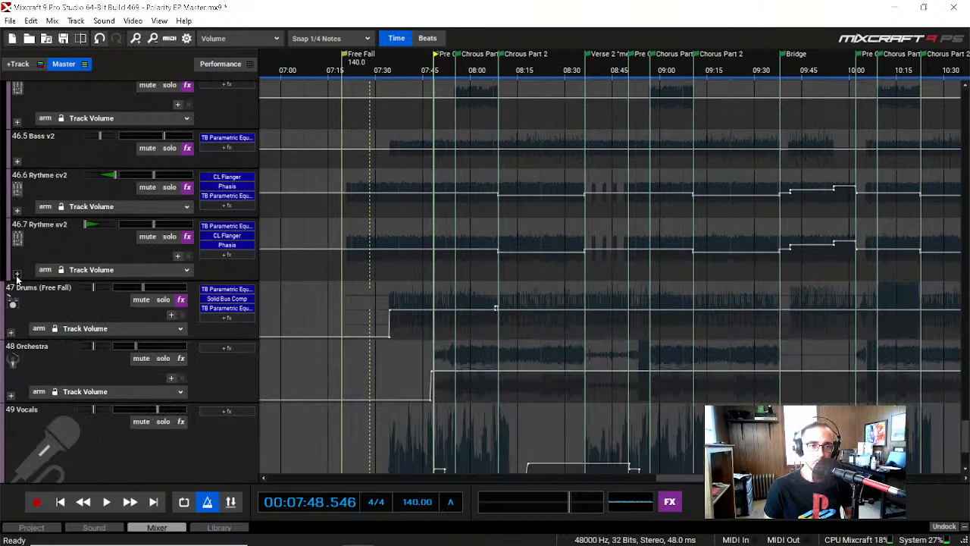
Step: Place the playhead at the start of Chorus Part 1, at about 00:07:55
scroll(36, 303, "up", 15)
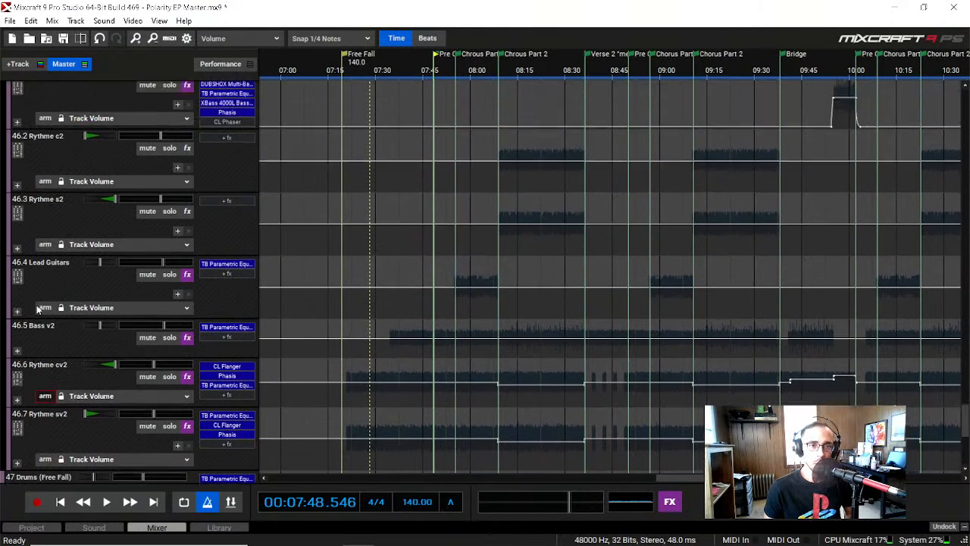
scroll(40, 306, "down", 3)
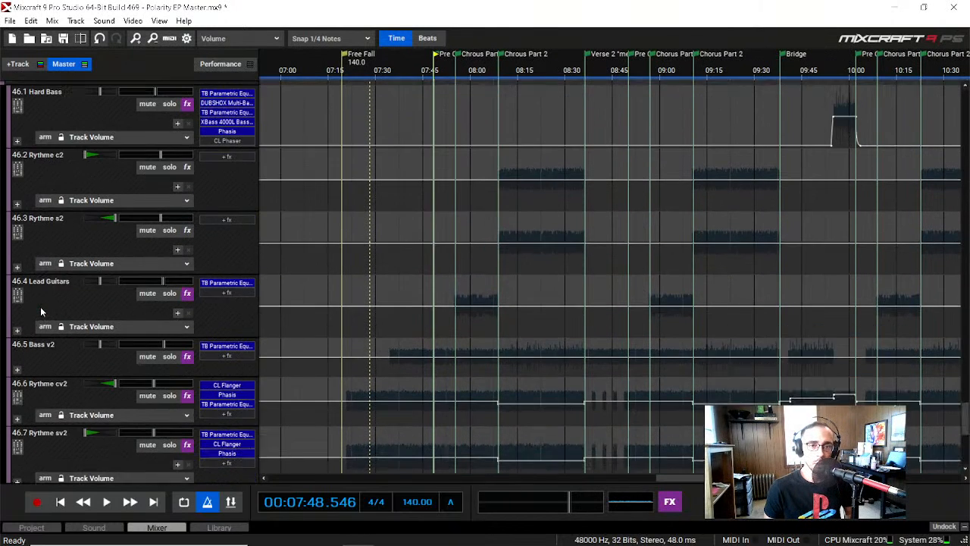
left_click(454, 71)
left_click(459, 74)
left_click(449, 73)
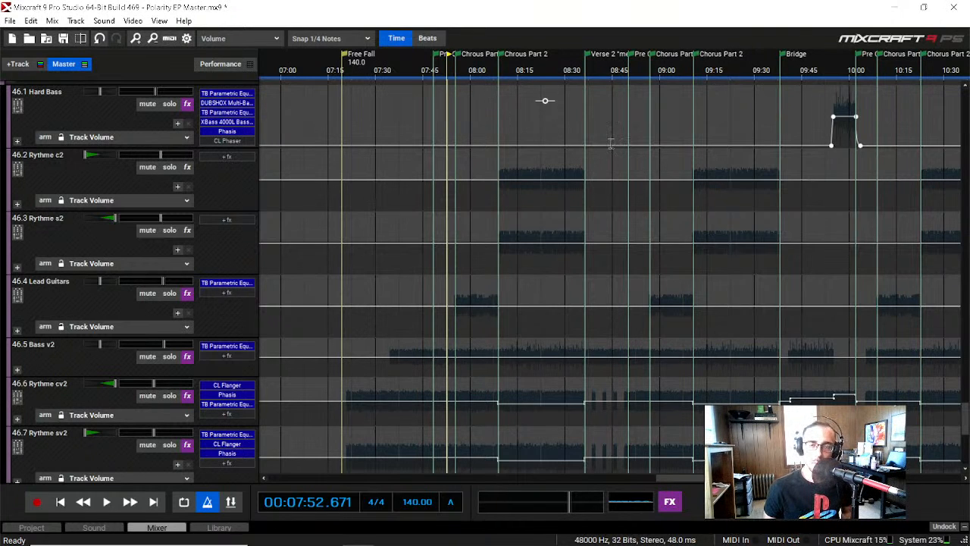
scroll(595, 110, "up", 1)
left_click(547, 75)
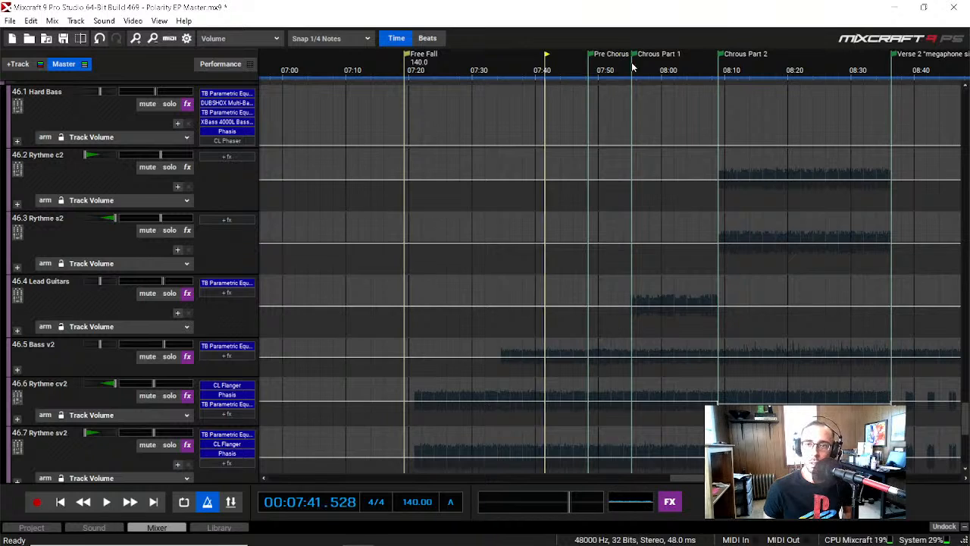
left_click(646, 65)
left_click(633, 69)
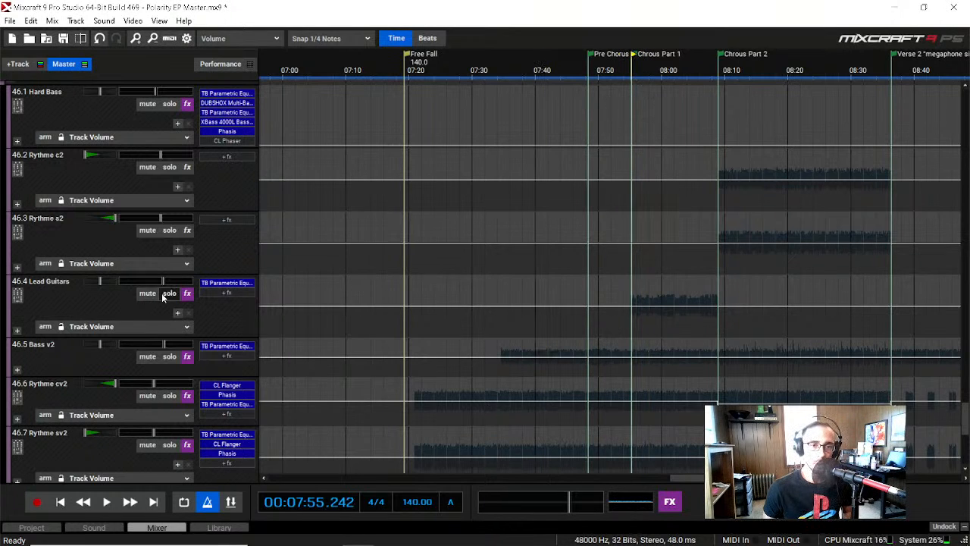
Step: Solo Lead Guitars and Bass v2, play briefly from Chorus Part 1, stop, and turn the Bass v2 solo off
left_click(167, 294)
left_click(170, 357)
key("space")
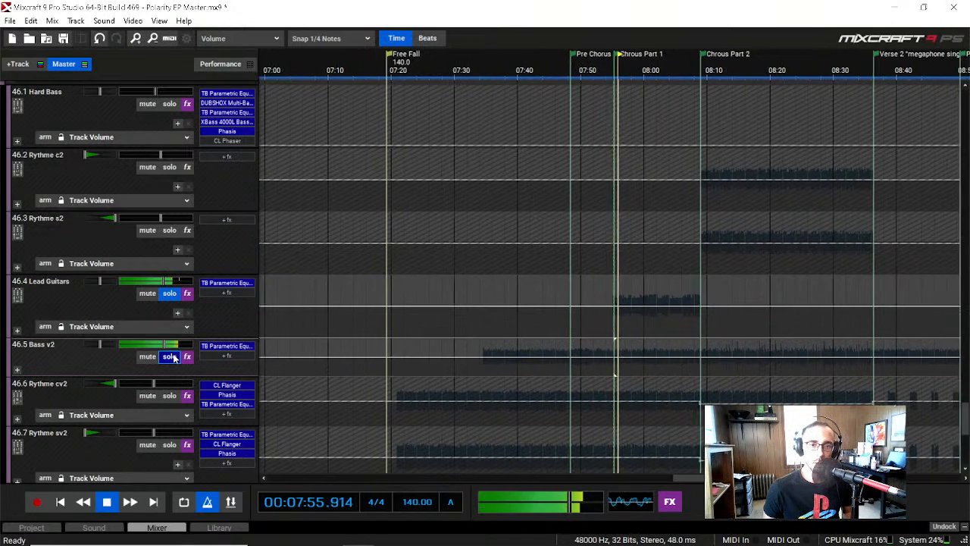
key("space")
scroll(72, 361, "down", 2)
scroll(68, 364, "up", 3)
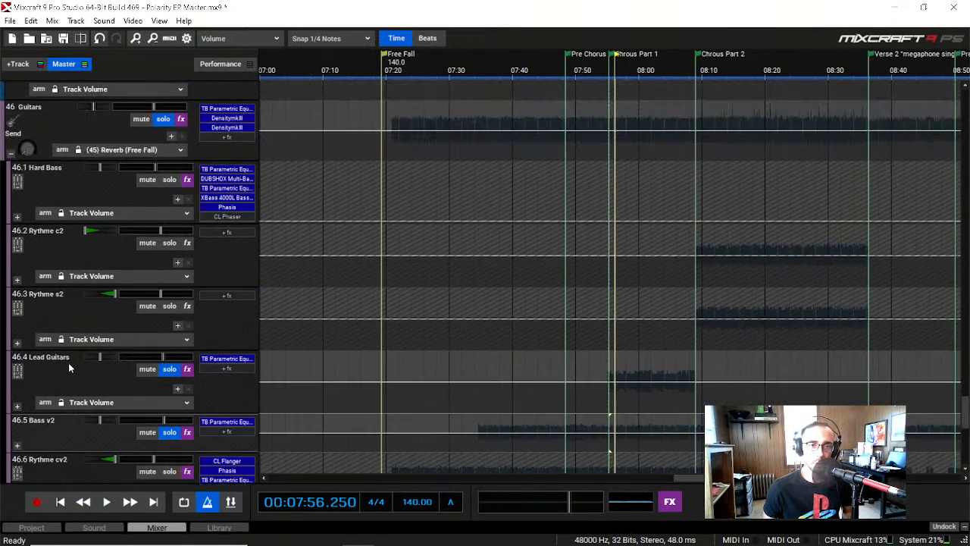
scroll(68, 368, "up", 2)
scroll(151, 243, "up", 1)
scroll(67, 322, "down", 5)
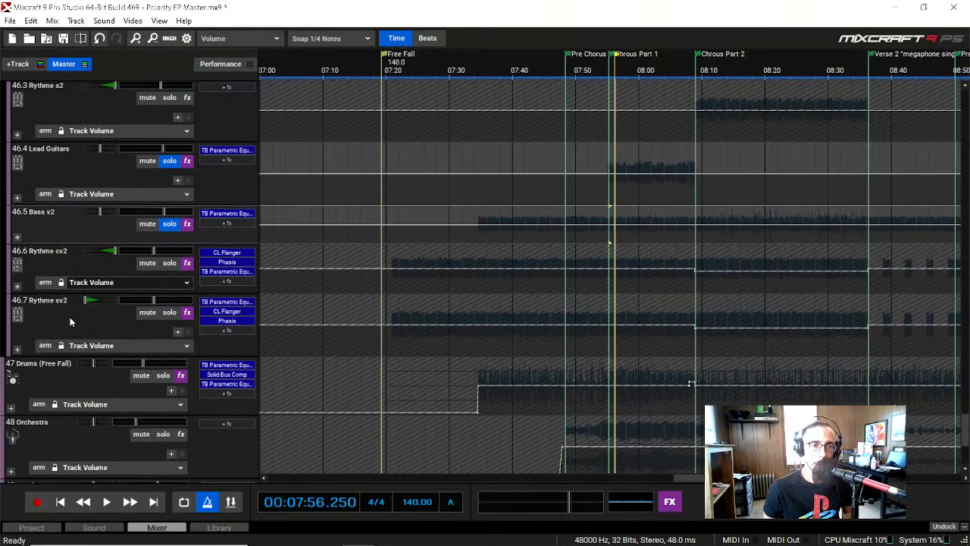
left_click(173, 224)
Step: Play Lead Guitars alone until about 00:08:11 while examining its Harmony and Lead submixes and the tracks inside Lead
key("space")
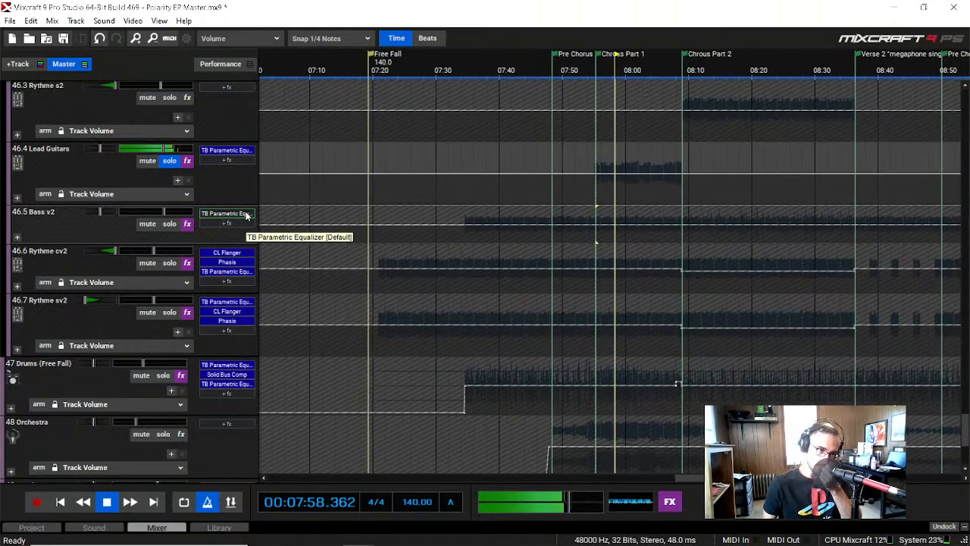
left_click(19, 198)
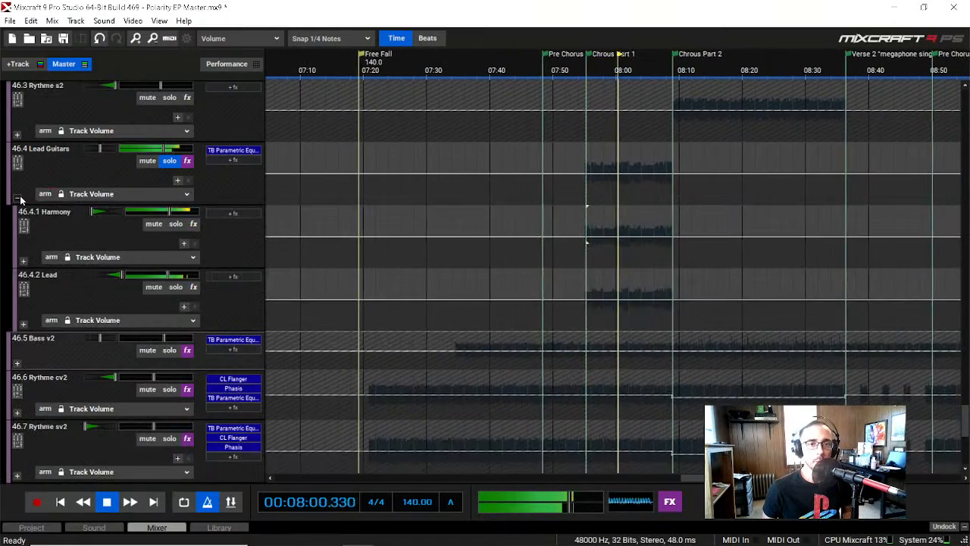
left_click(19, 199)
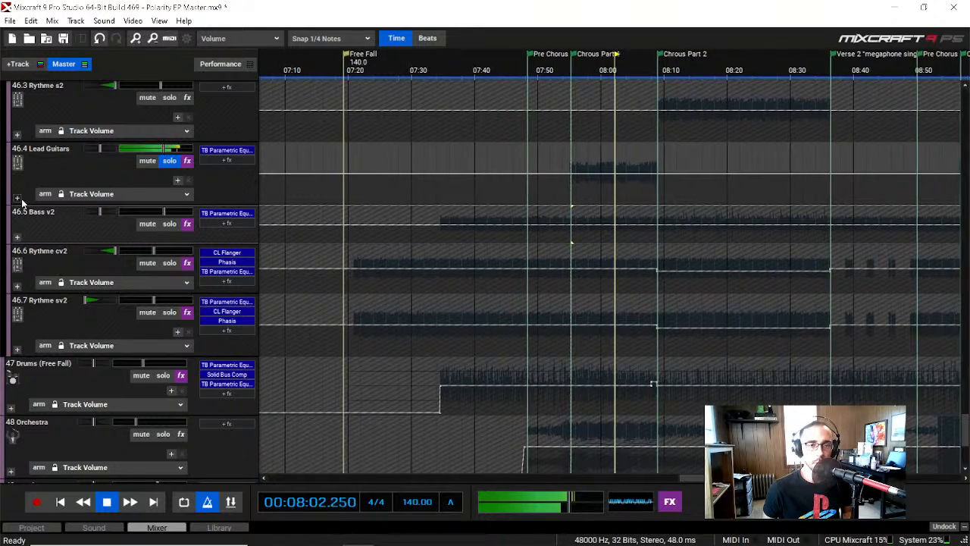
left_click(17, 199)
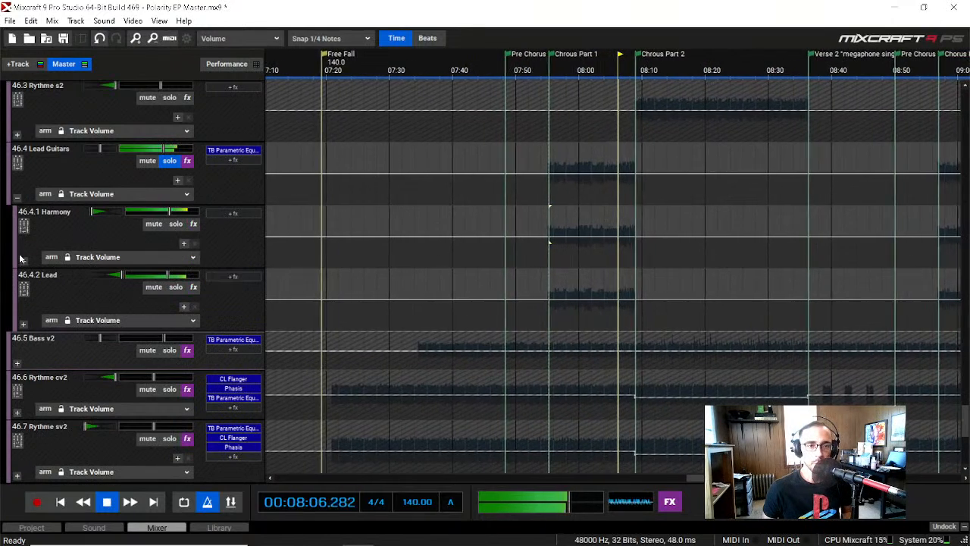
left_click(21, 327)
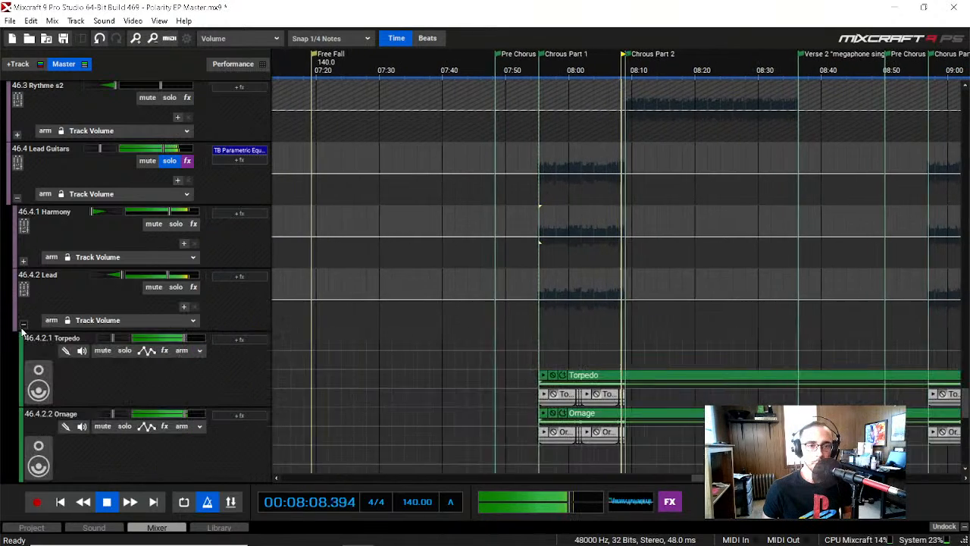
left_click(22, 327)
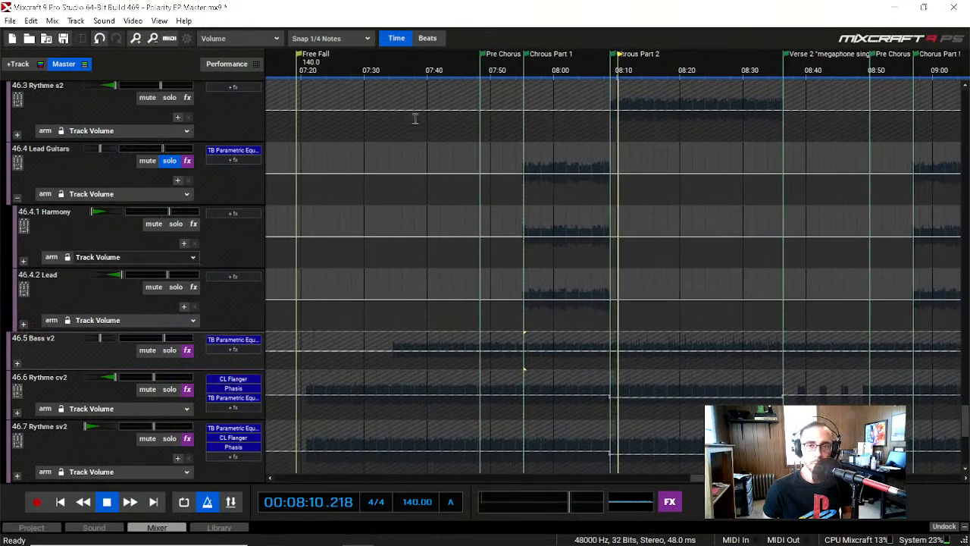
key("space")
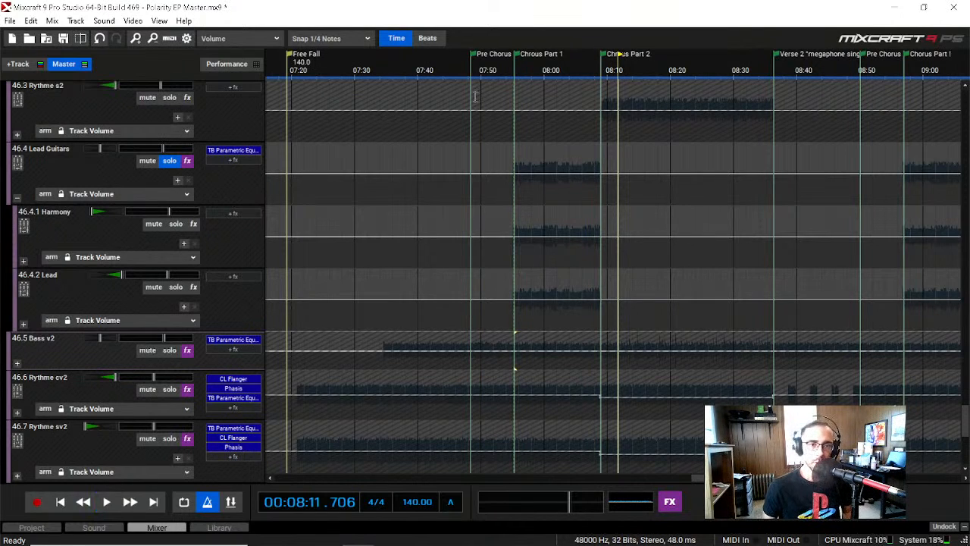
Step: Examine the TB Parametric Equalizer curve on the Lead Guitars submix, including the high shelf in section 6, and close it
left_click(246, 151)
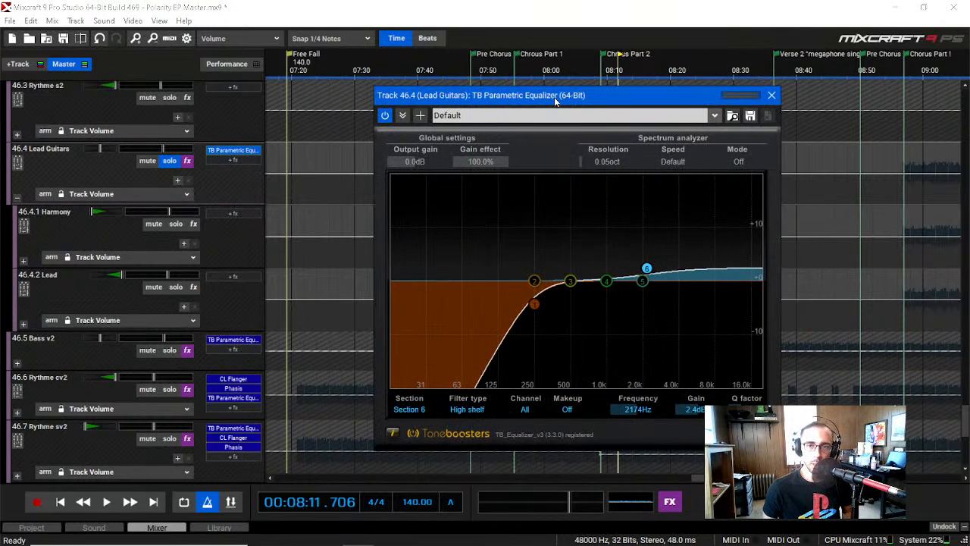
left_click_drag(554, 97, 491, 79)
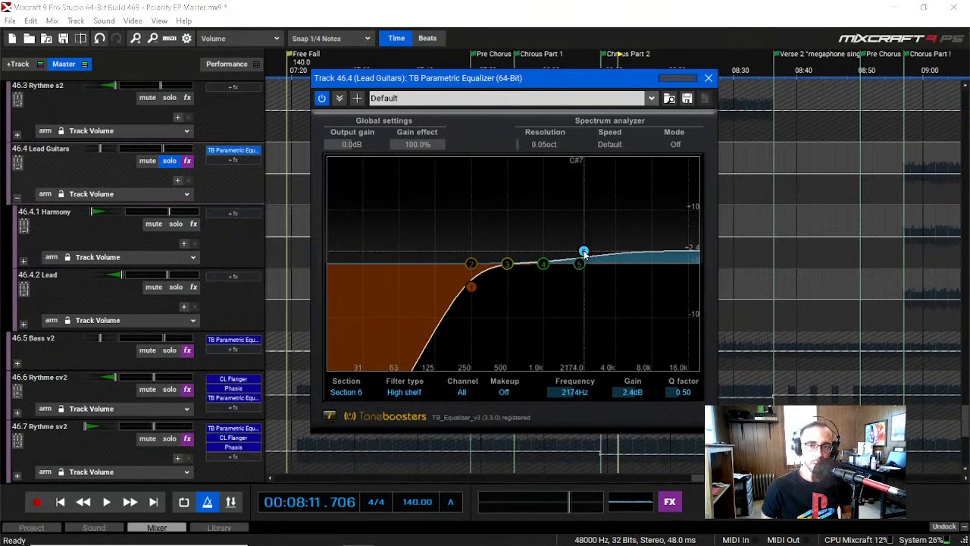
left_click(708, 78)
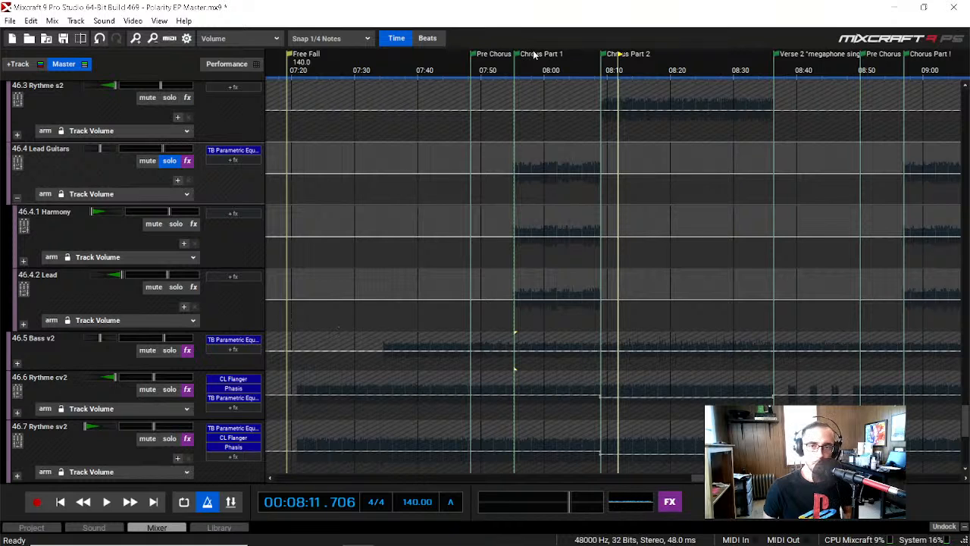
Step: Move the playhead to about 00:07:59, examine the tracks inside the Harmony submix, and collapse Harmony and Lead Guitars
left_click(542, 72)
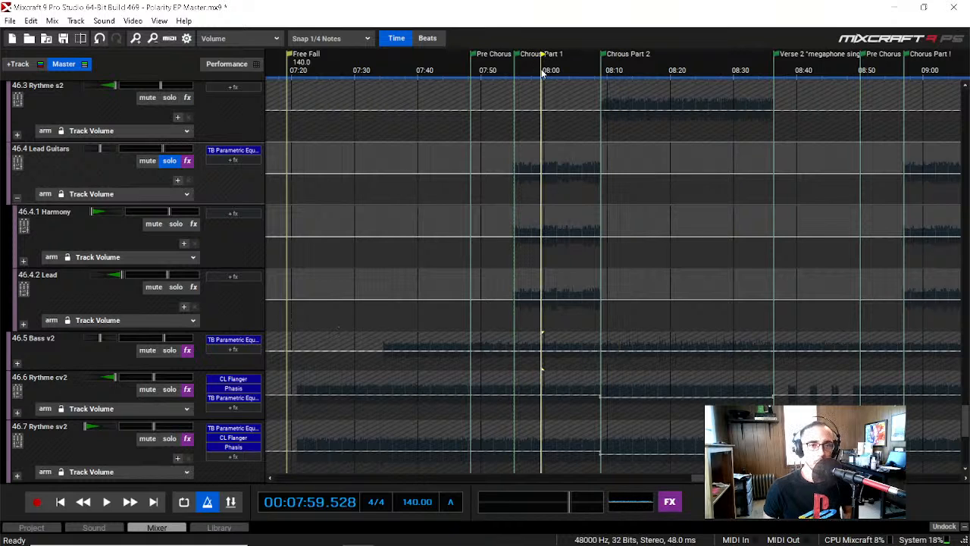
left_click(24, 262)
scroll(21, 319, "down", 3)
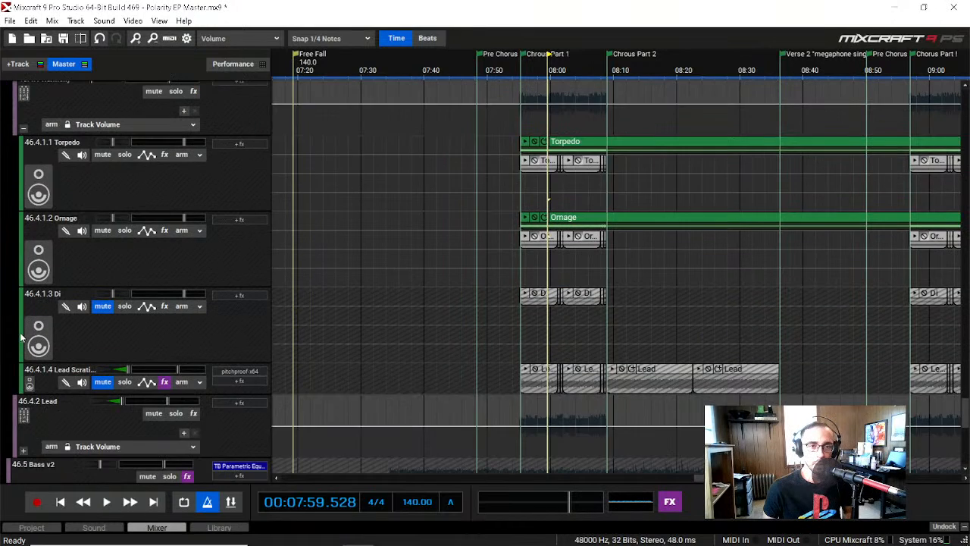
scroll(19, 304, "up", 3)
left_click(22, 205)
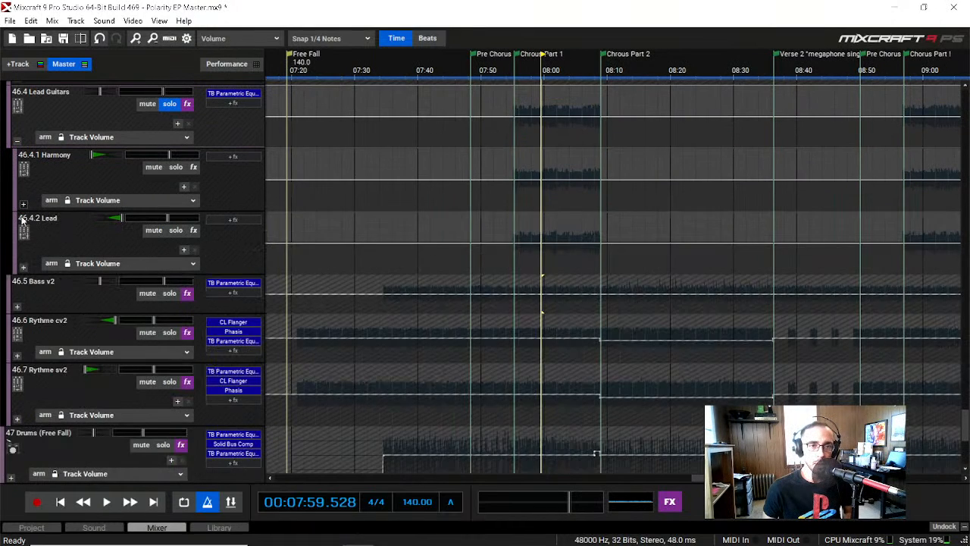
scroll(27, 250, "up", 4)
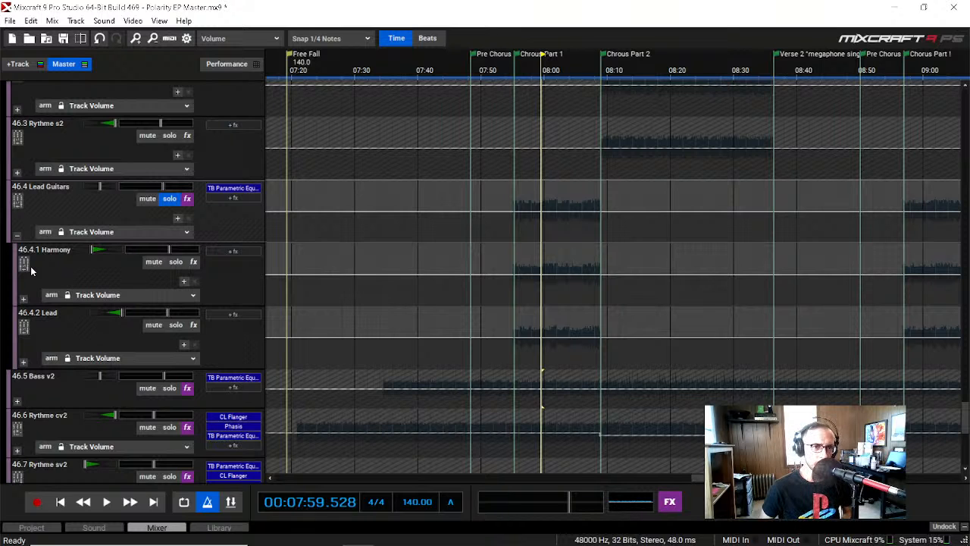
left_click(18, 236)
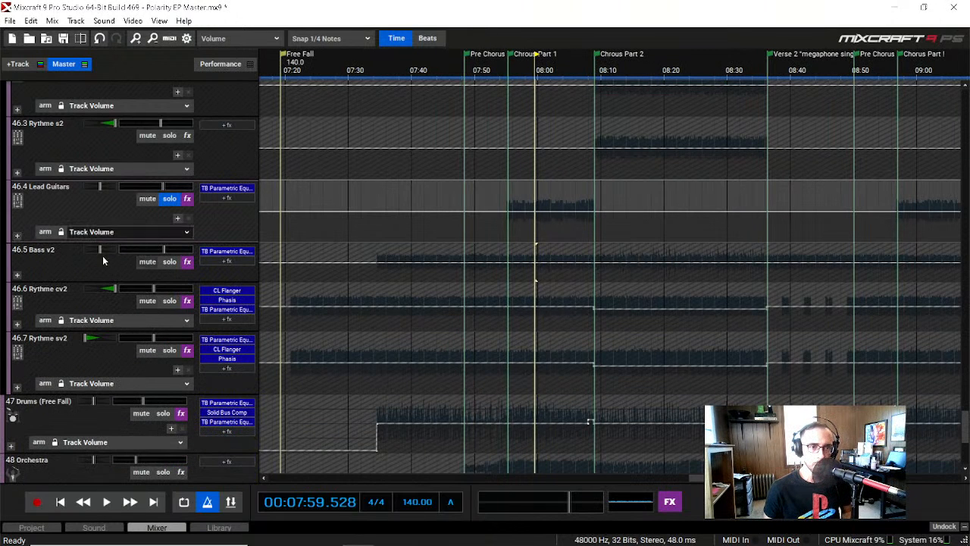
Step: In the Lead Guitars equalizer, boost section 4 by about 16.4 dB and narrow its Q factor to 1.56
left_click(227, 188)
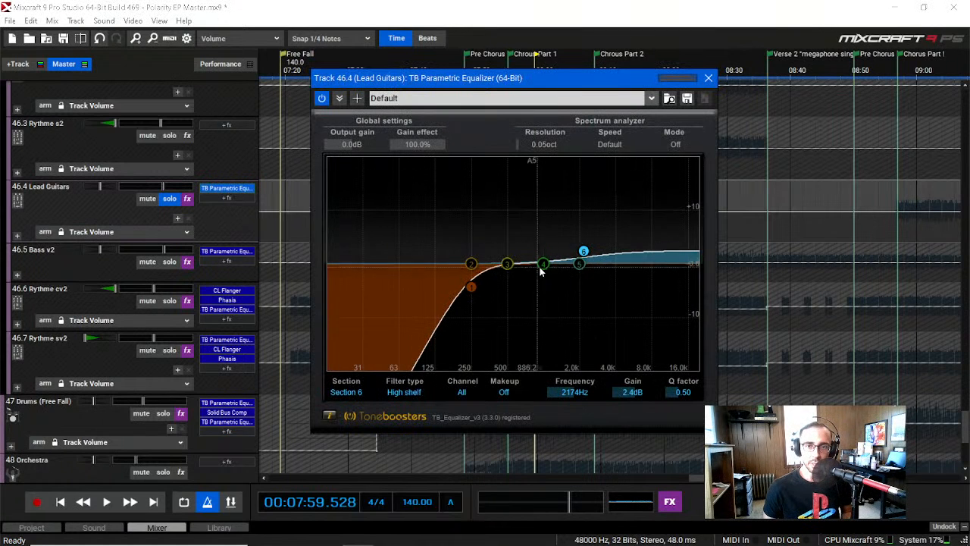
left_click_drag(543, 265, 542, 176)
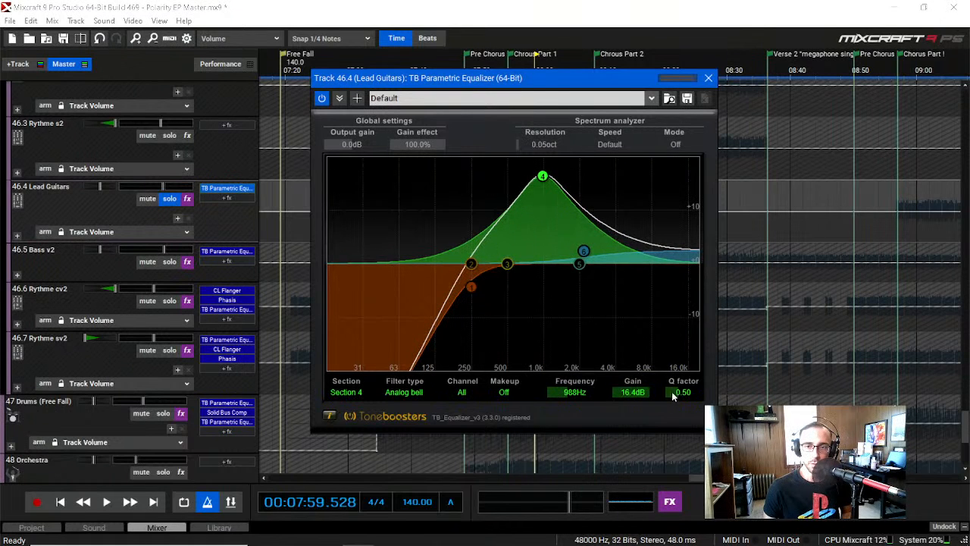
left_click_drag(673, 395, 728, 396)
left_click_drag(551, 81, 562, 184)
Step: Play from about 00:07:57, sweep the section 4 boost to about 814 Hz, switch that band off, stop playback, and close the equalizer
key("space")
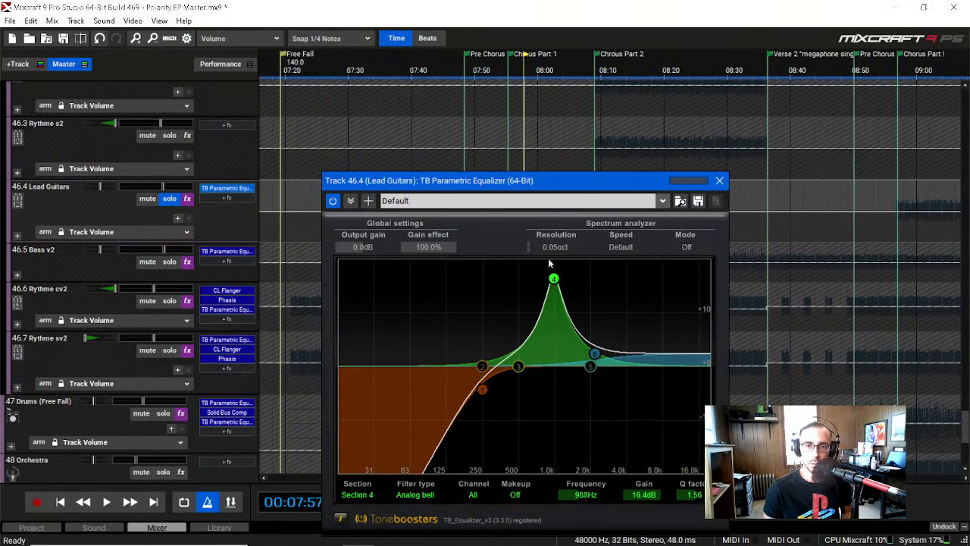
mouse_move(554, 278)
left_mouse_down()
mouse_move(629, 272)
mouse_move(550, 281)
left_mouse_up()
double_click(544, 271)
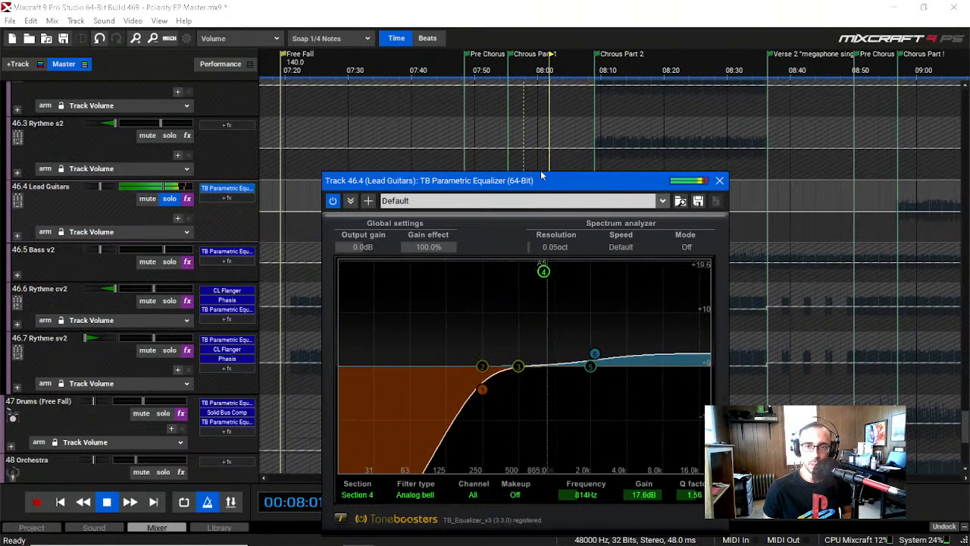
key("space")
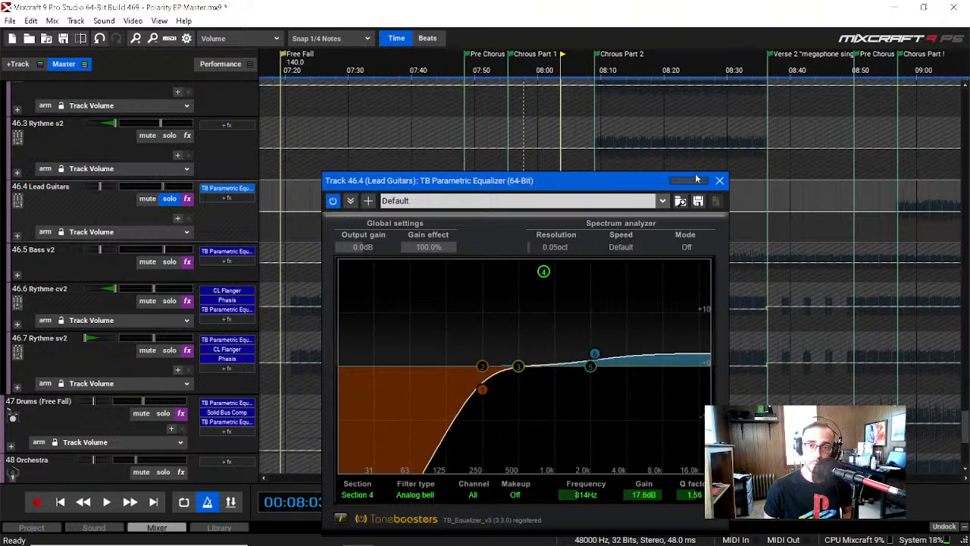
left_click(720, 182)
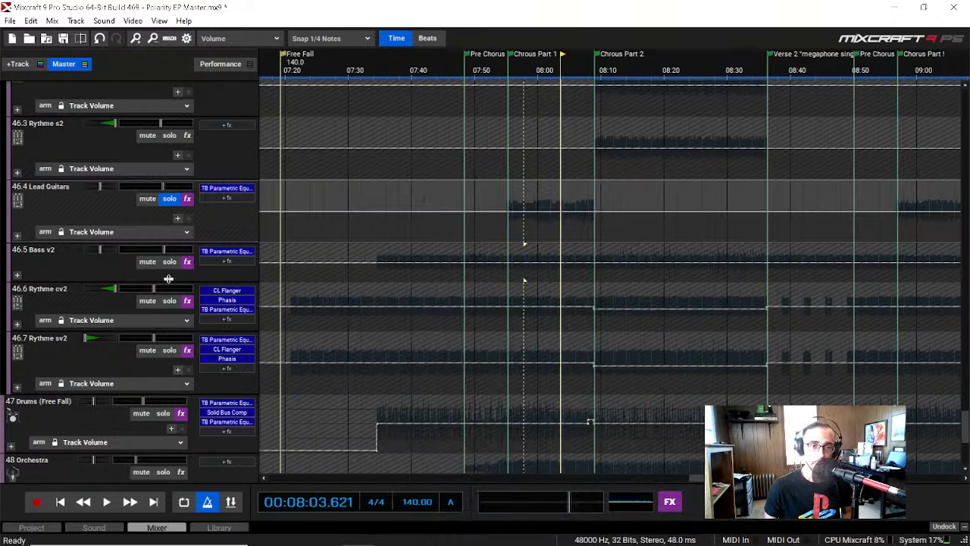
Step: Play Lead Guitars briefly until about 00:08:04, stop, and turn its solo off
scroll(76, 362, "up", 3)
key("space")
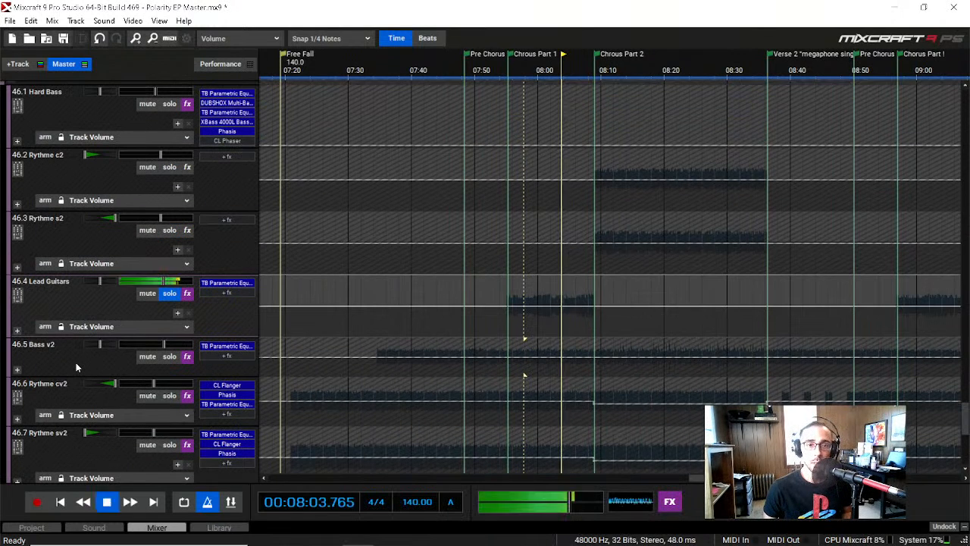
key("space")
left_click(169, 294)
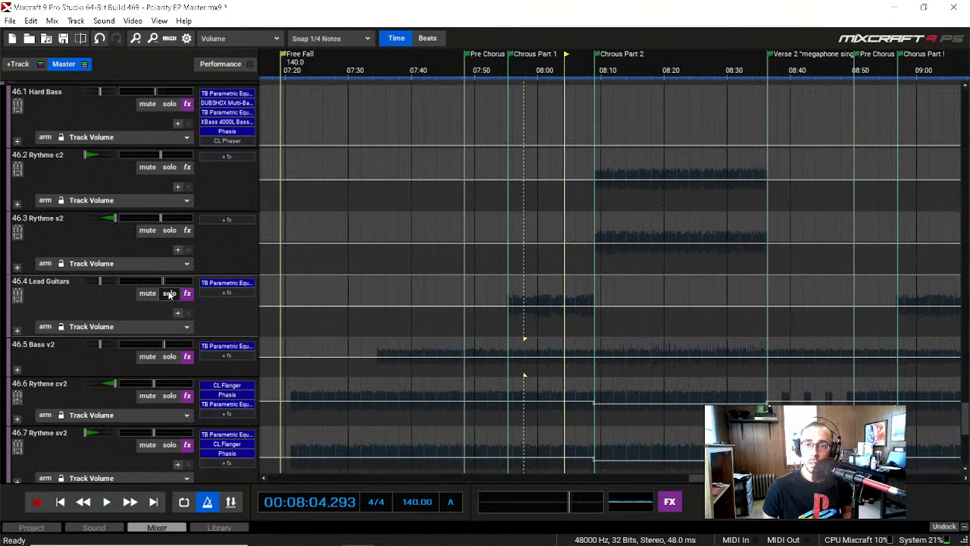
Step: Solo Rythme s2 and Rythme c2 and play them from the start of Chorus Part 2, at about 00:08:09
left_click(169, 229)
left_click(169, 167)
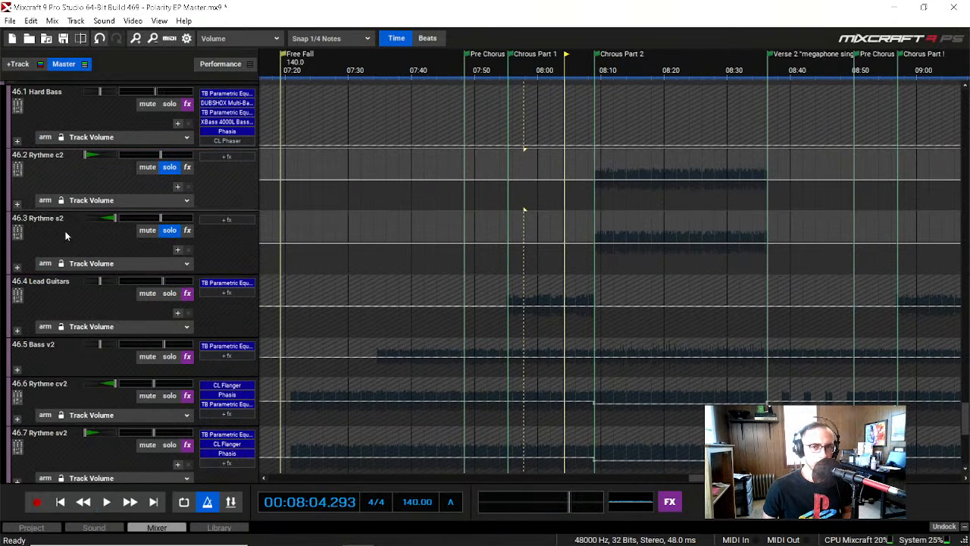
left_click(598, 70)
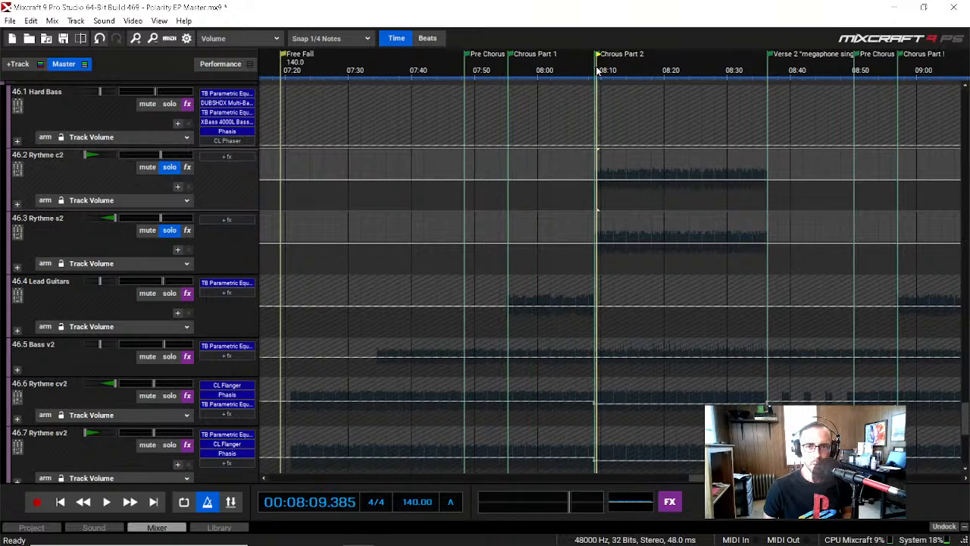
key("space")
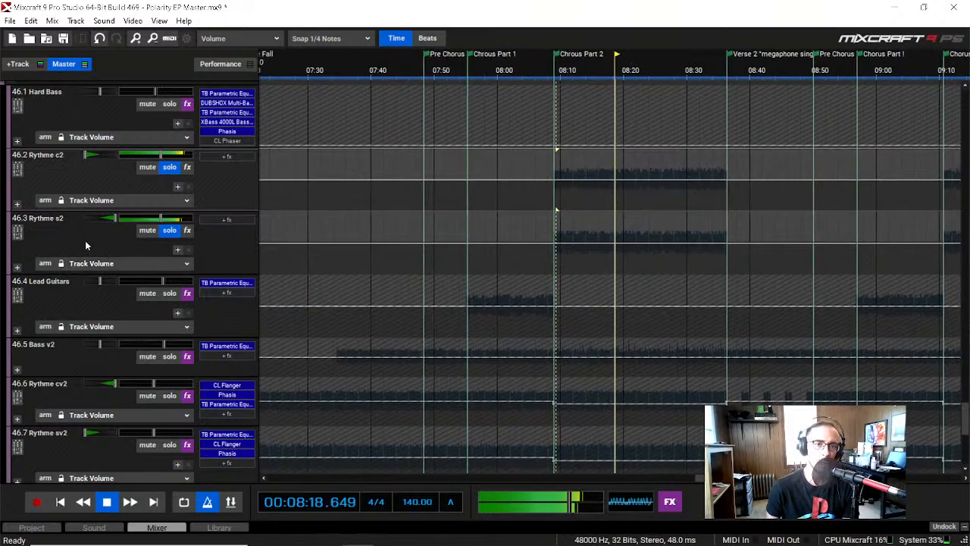
Step: Examine the Guitars equalizer during playback and close it, expand and collapse Rythme s2, and stop at about 00:08:34
scroll(85, 240, "up", 2)
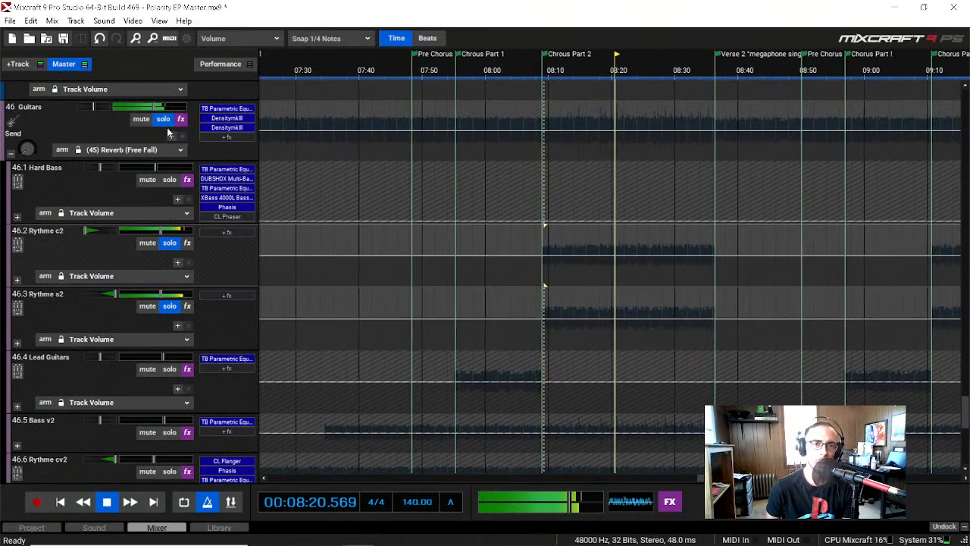
left_click(226, 109)
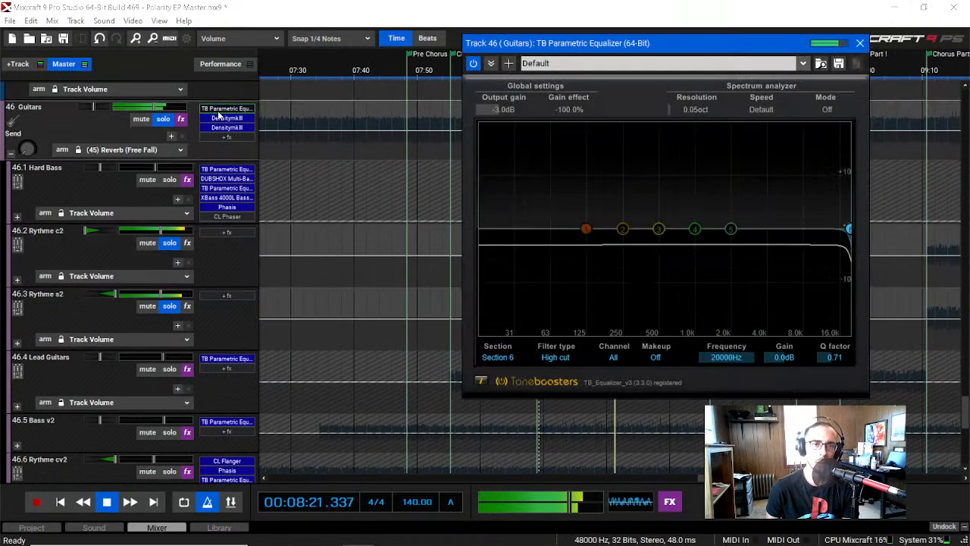
left_click(859, 44)
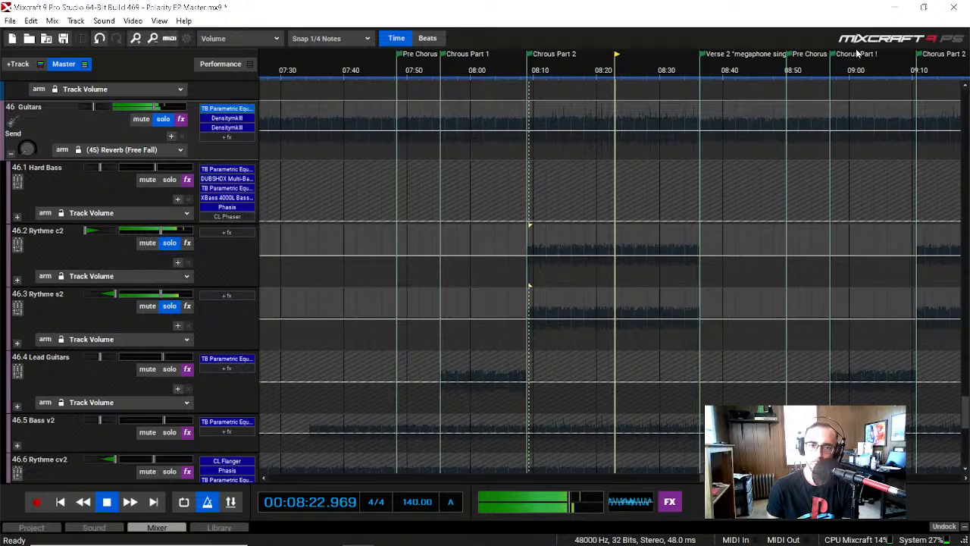
left_click(17, 343)
left_click(16, 343)
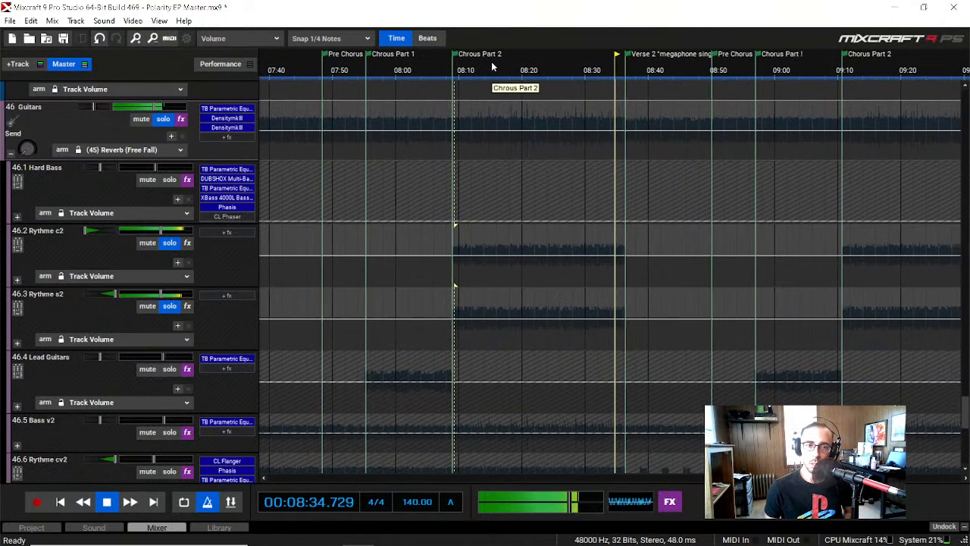
key("space")
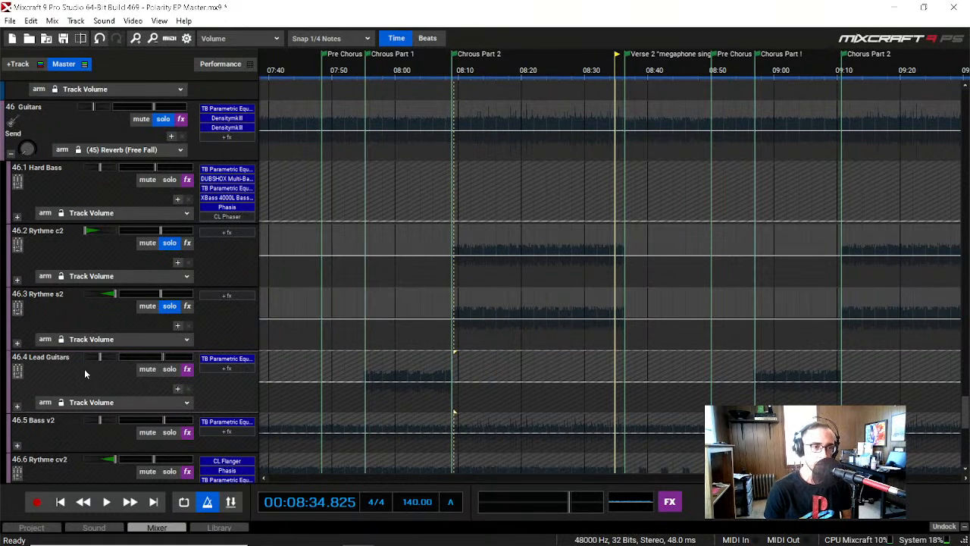
Step: Turn off solo on Rythme s2 and Rythme c2
scroll(84, 369, "down", 2)
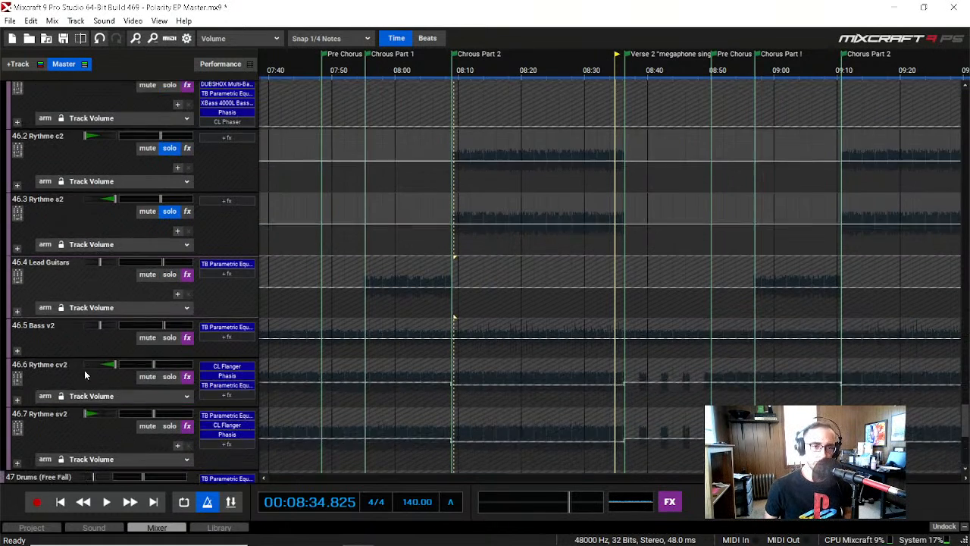
scroll(97, 290, "up", 1)
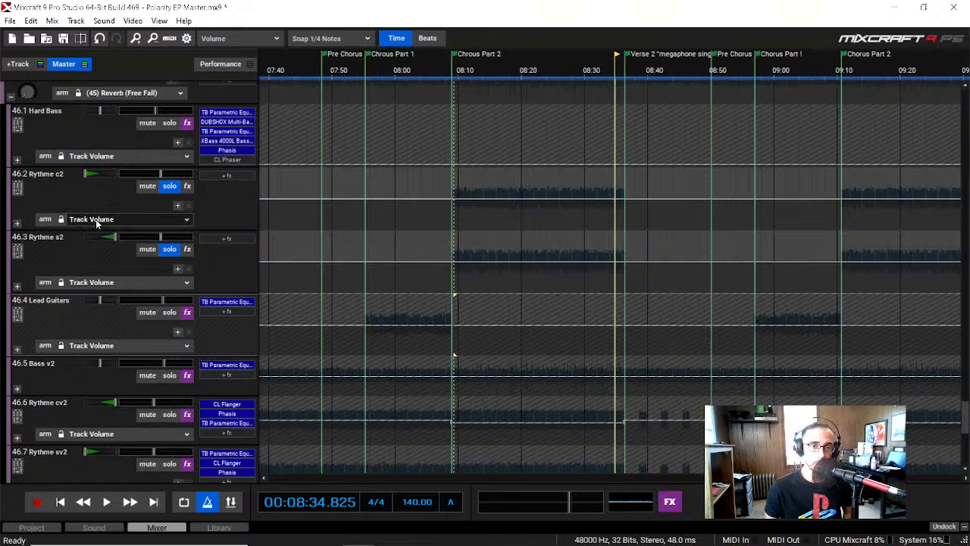
scroll(122, 312, "up", 1)
left_click(169, 287)
left_click(169, 224)
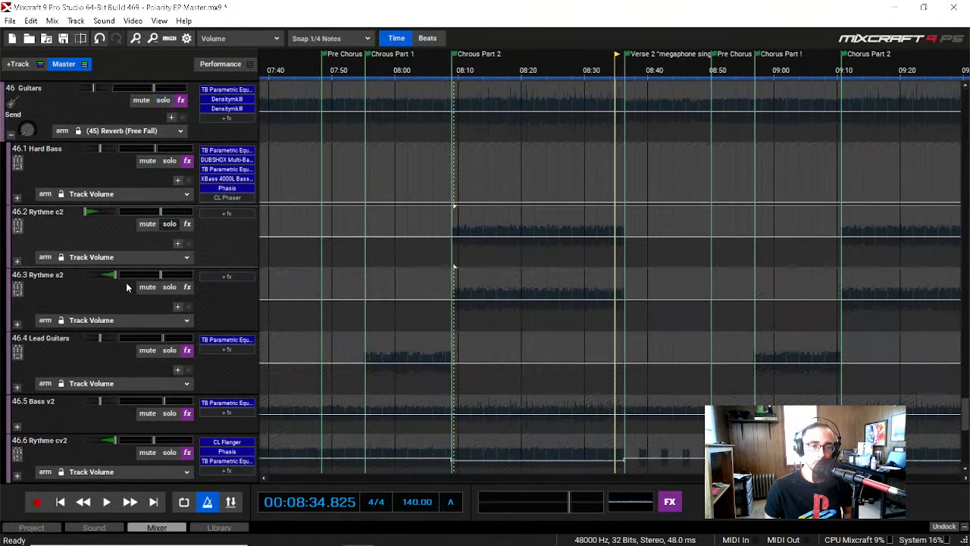
Step: Look over the guitar tracks and place the playhead at the start of the Bridge, at about 00:09:38
scroll(98, 310, "down", 2)
scroll(91, 322, "down", 2)
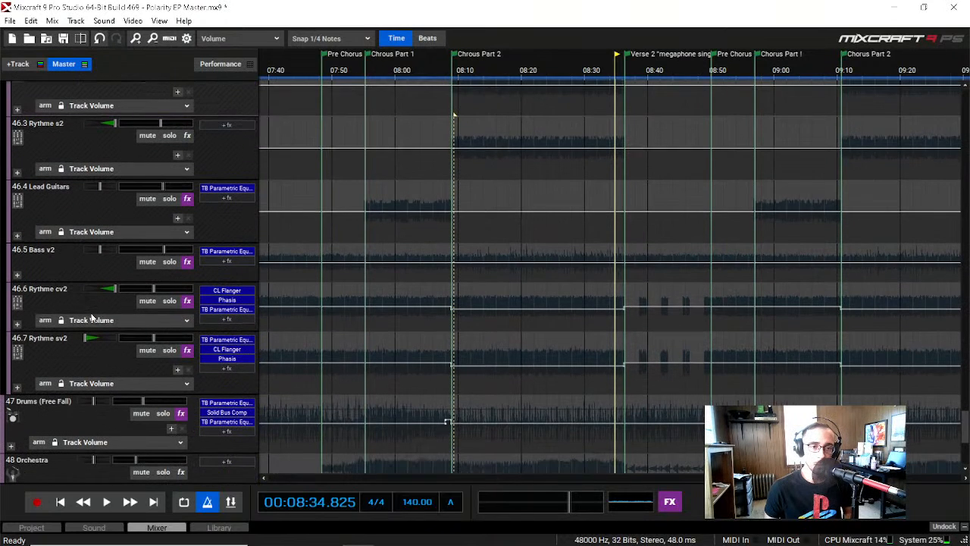
scroll(90, 352, "up", 2)
scroll(90, 352, "up", 4)
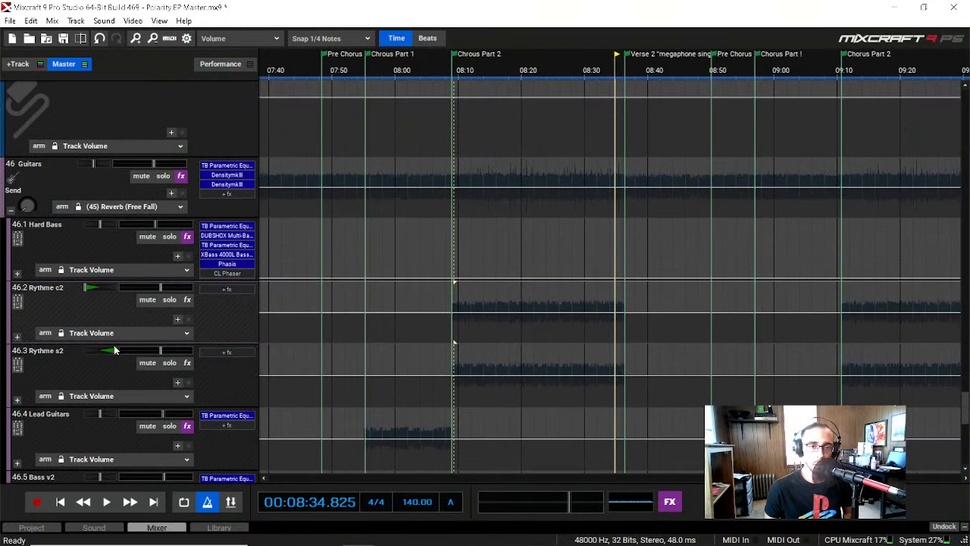
scroll(453, 343, "right", 8)
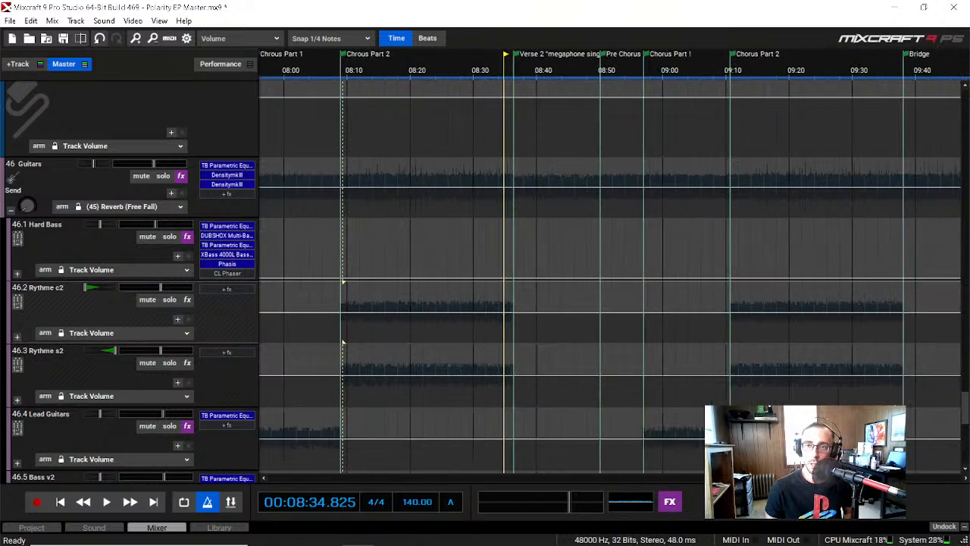
scroll(641, 115, "right", 3)
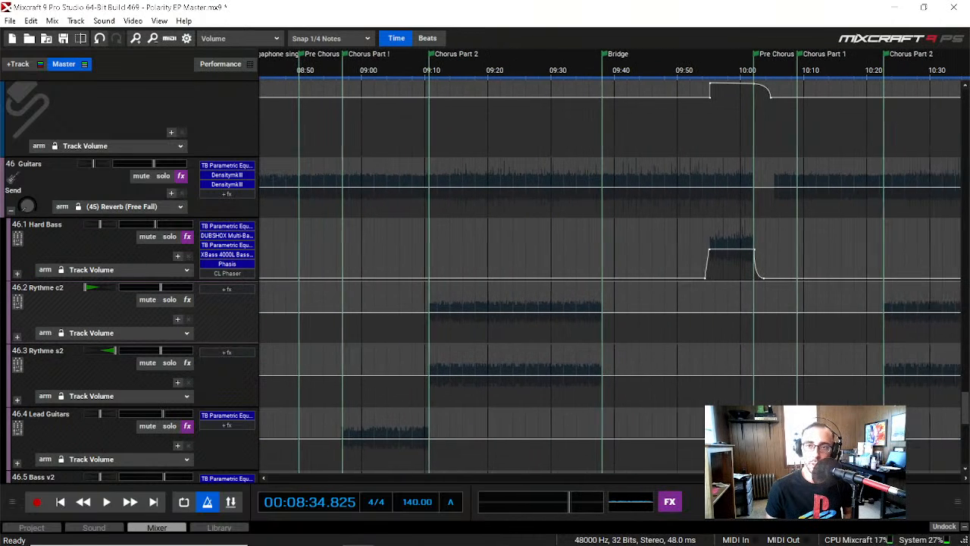
left_click(565, 72)
left_click(582, 69)
left_click(598, 70)
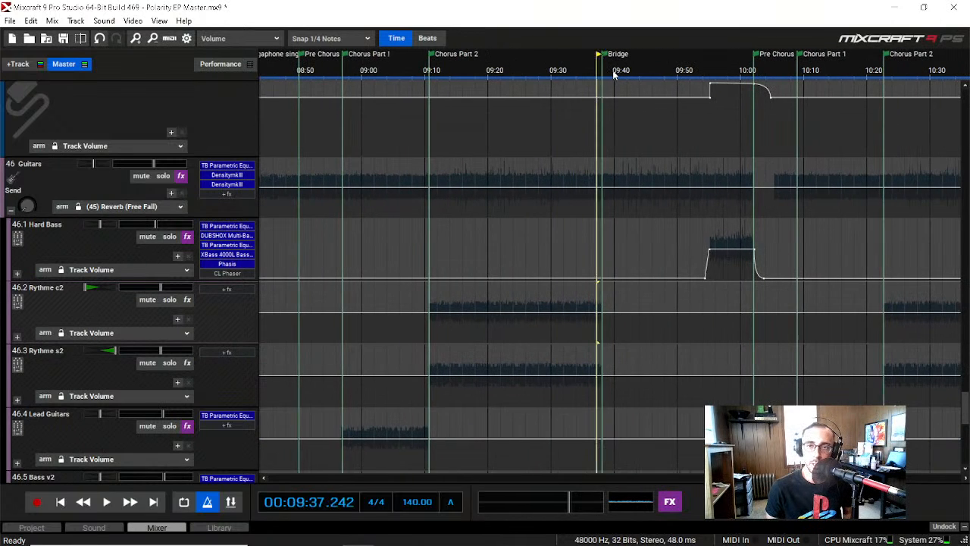
left_click(614, 74)
left_click(603, 76)
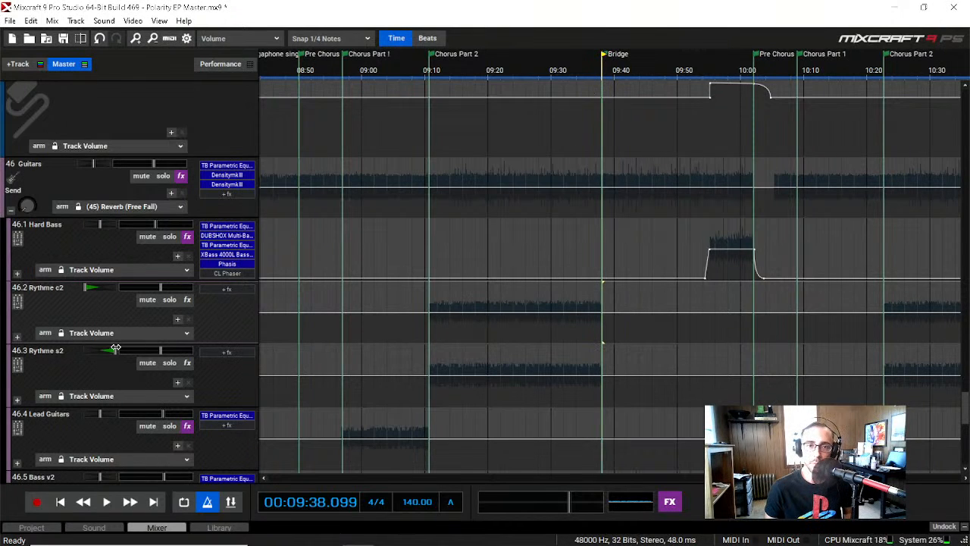
Step: Solo the Guitars submix and play it briefly from the Bridge until about 00:09:41
left_click(163, 176)
key("space")
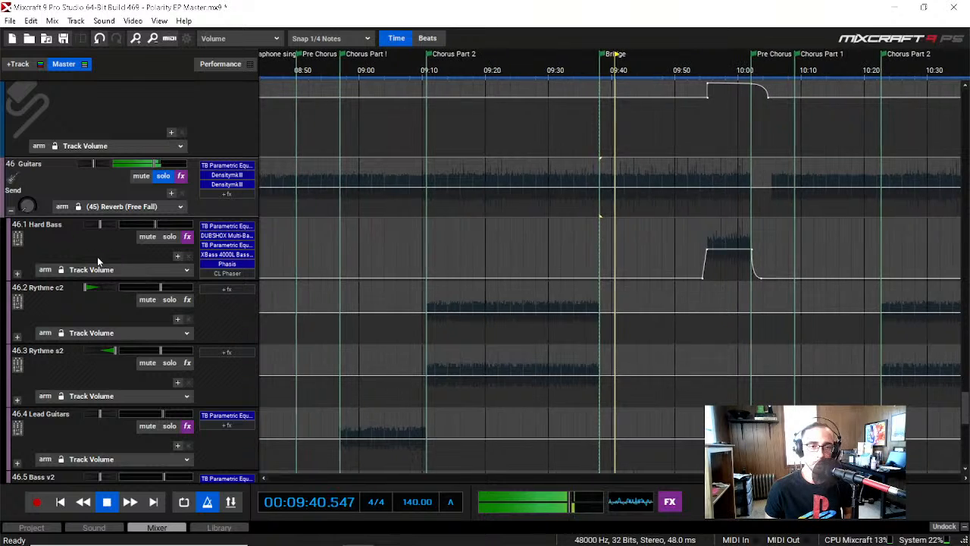
key("space")
Step: Open the Phasis effect on Rythme sv2 and center all windows to bring it into view
scroll(67, 334, "down", 3)
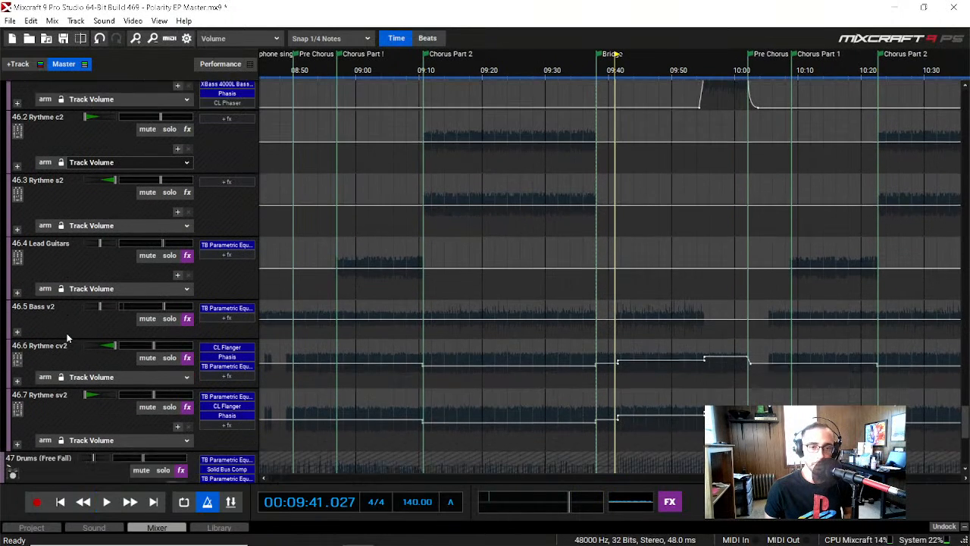
scroll(66, 337, "down", 1)
scroll(67, 339, "down", 1)
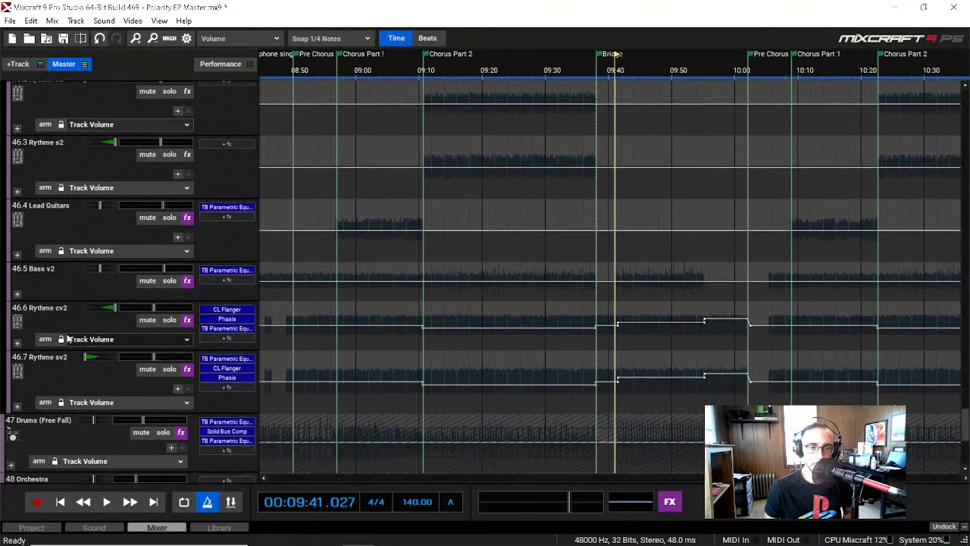
left_click(213, 376)
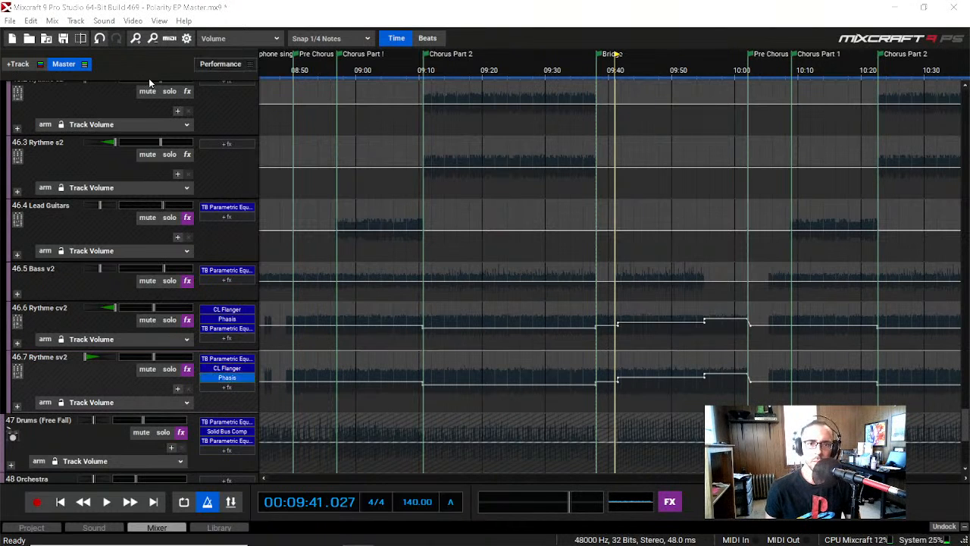
left_click(159, 21)
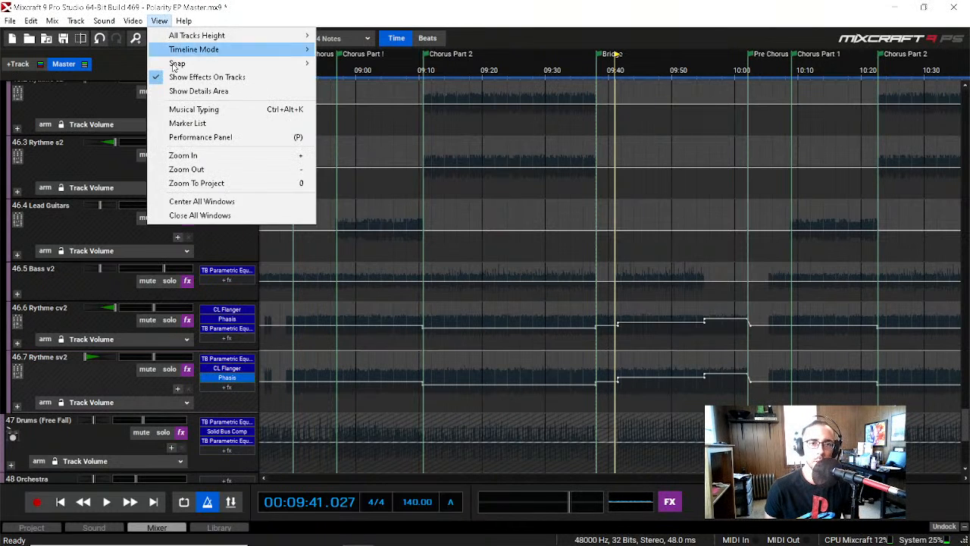
left_click(237, 199)
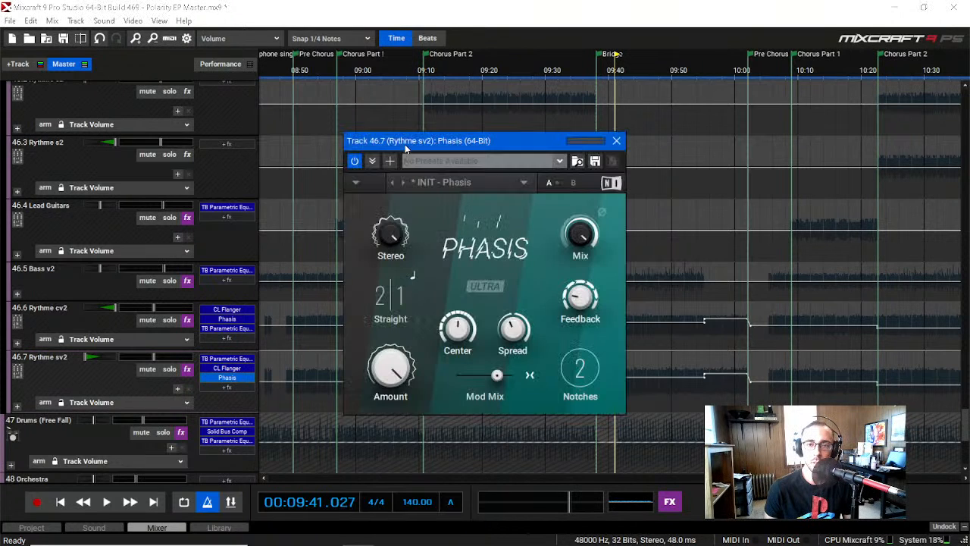
Step: Examine the Phasis settings for Rythme sv2, moving its window around the workspace, and close it
left_click_drag(450, 143, 425, 133)
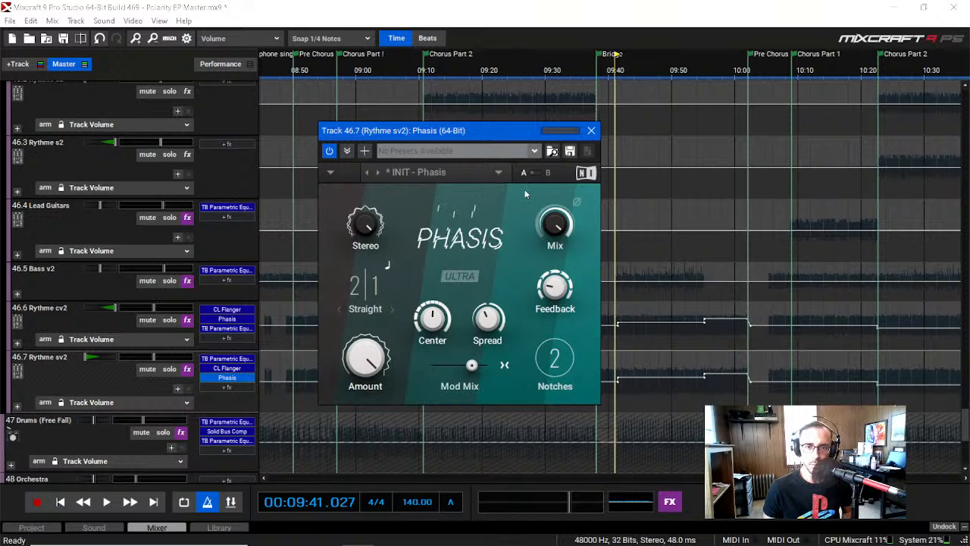
left_click_drag(487, 127, 759, 55)
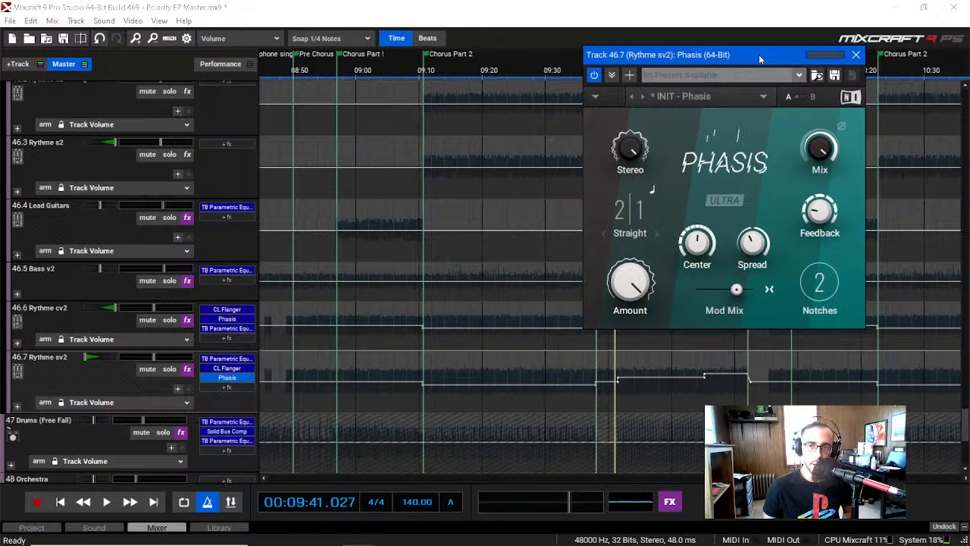
left_click_drag(759, 55, 347, 72)
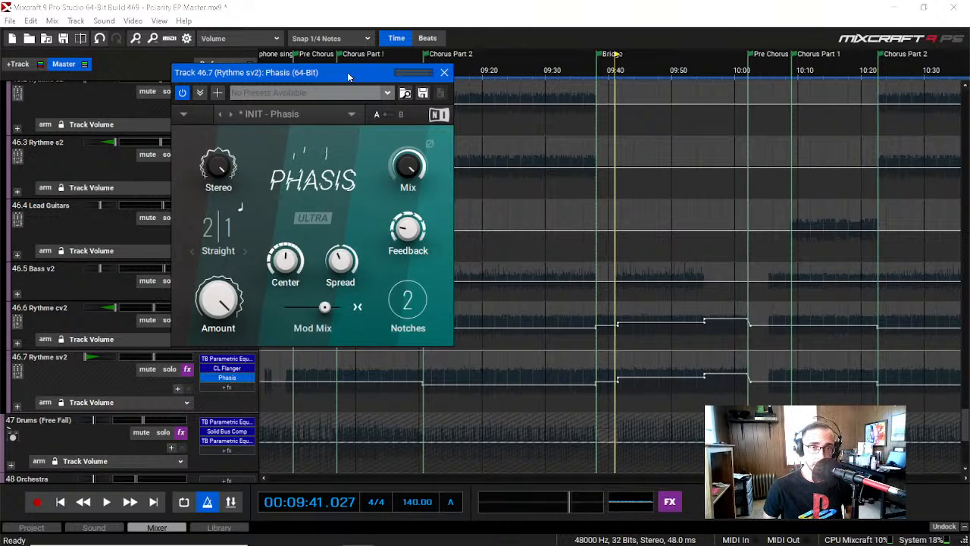
left_click_drag(347, 72, 338, 75)
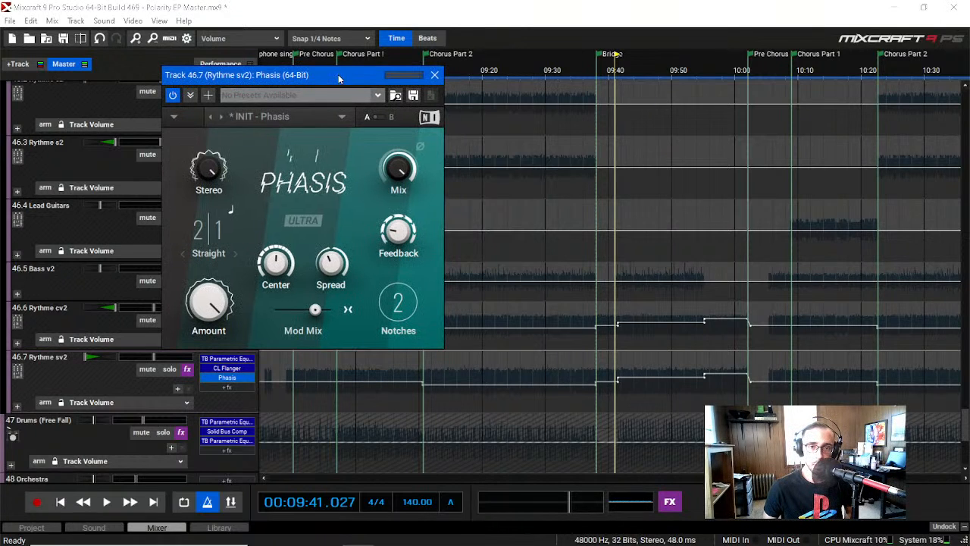
left_click(434, 74)
Step: Play the soloed Guitars submix from the start of the Bridge and stop at about 00:09:45
scroll(79, 320, "down", 1)
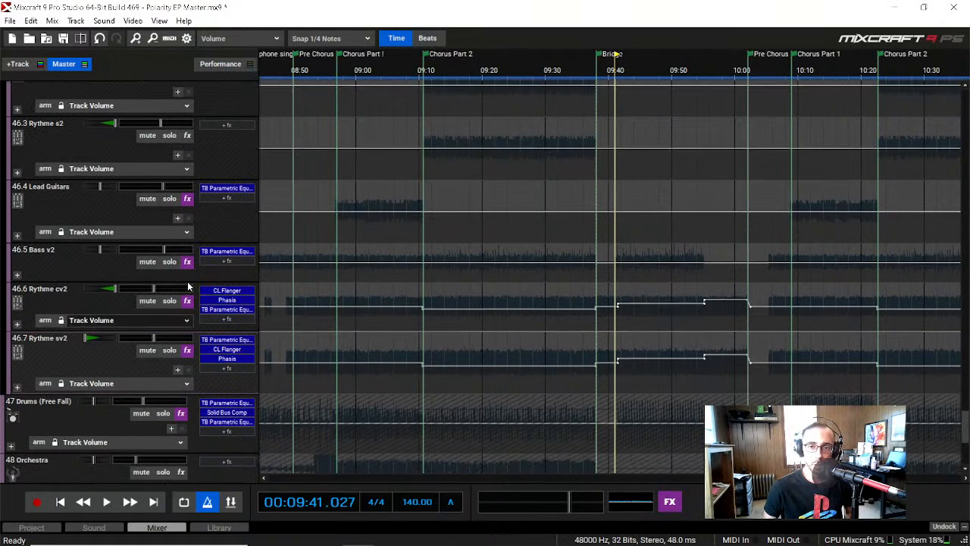
left_click(603, 75)
left_click(598, 76)
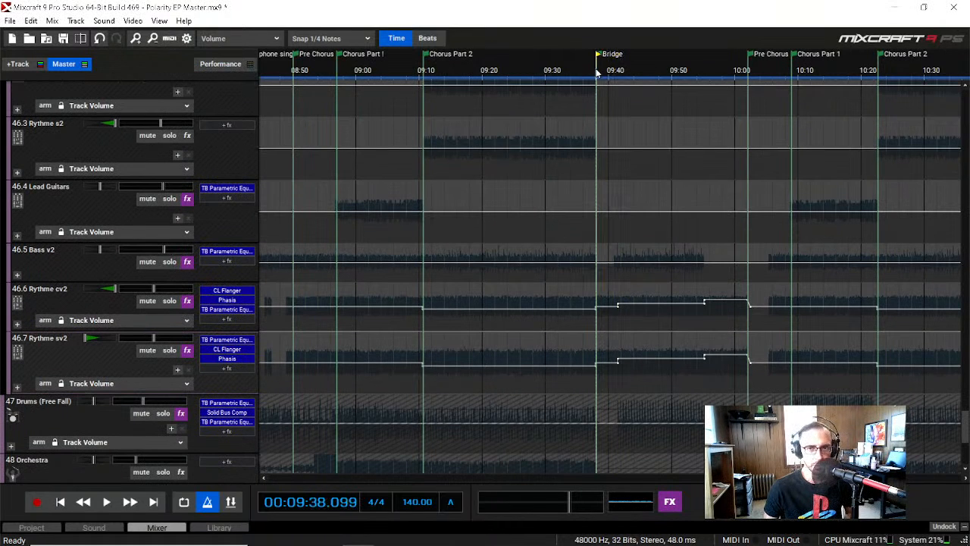
key("space")
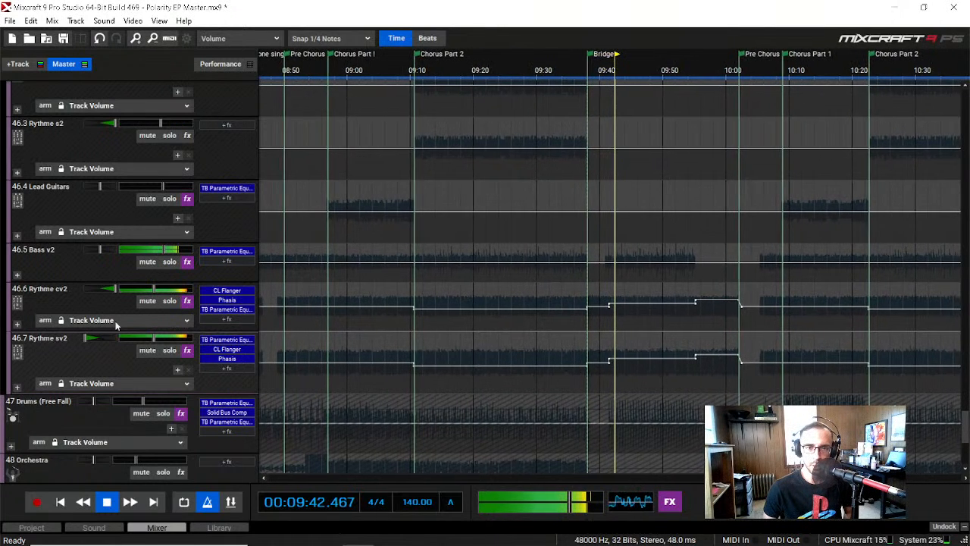
scroll(109, 350, "down", 1)
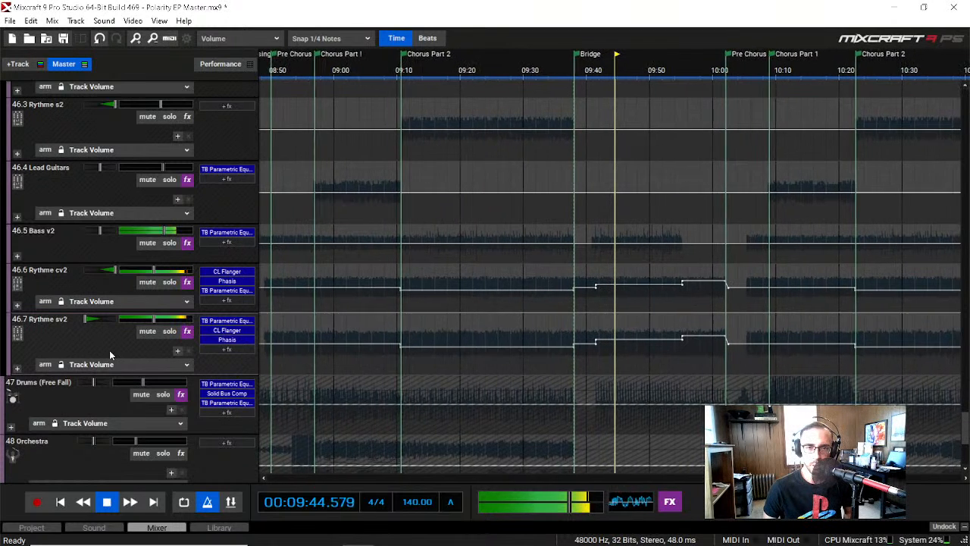
key("space")
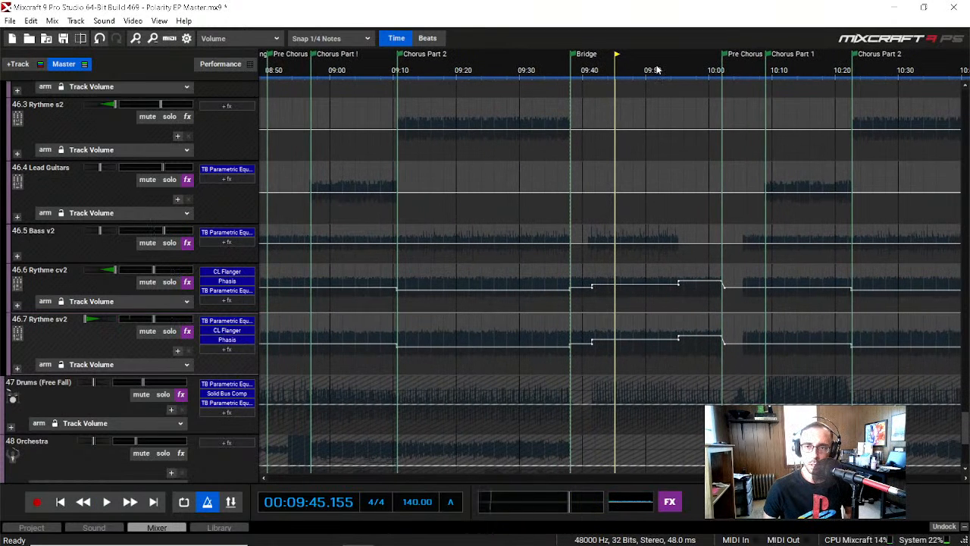
Step: Mute the Bass v2 track and play the soloed Guitars submix from about 00:09:55
left_click_drag(670, 68, 682, 70)
left_click(680, 73)
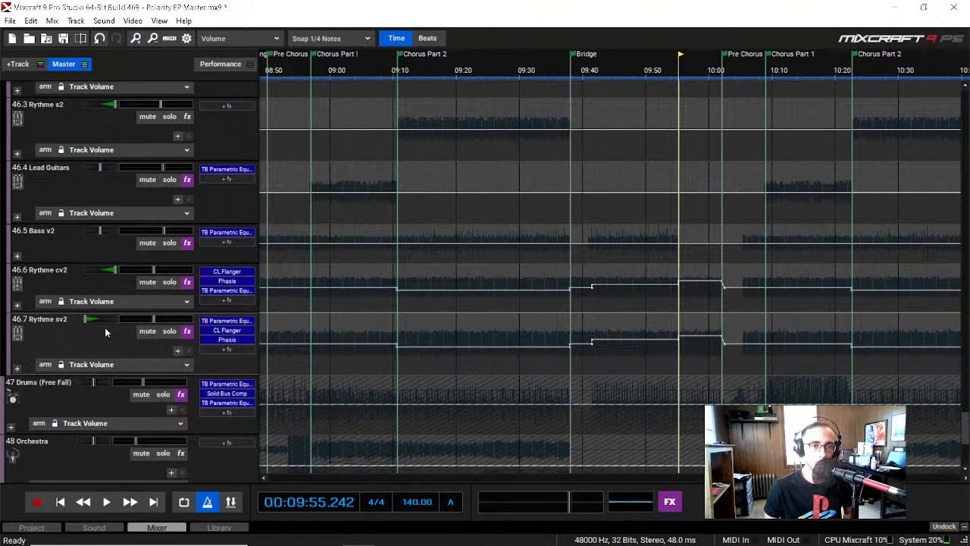
left_click(148, 243)
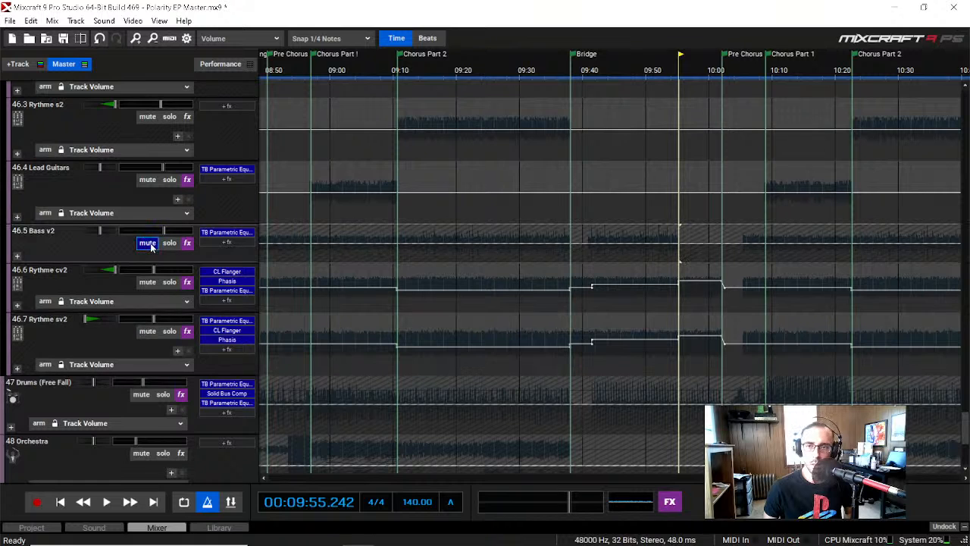
key("space")
Step: Open the Classic Flanger on Rythme sv2, stop playback at about 00:10:01, look through its preset list and close it
left_click(234, 331)
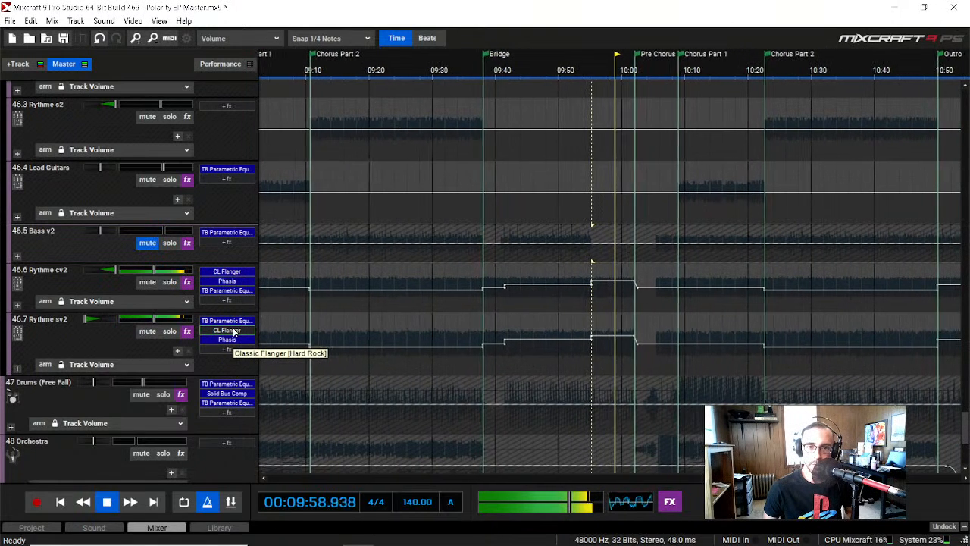
double_click(234, 330)
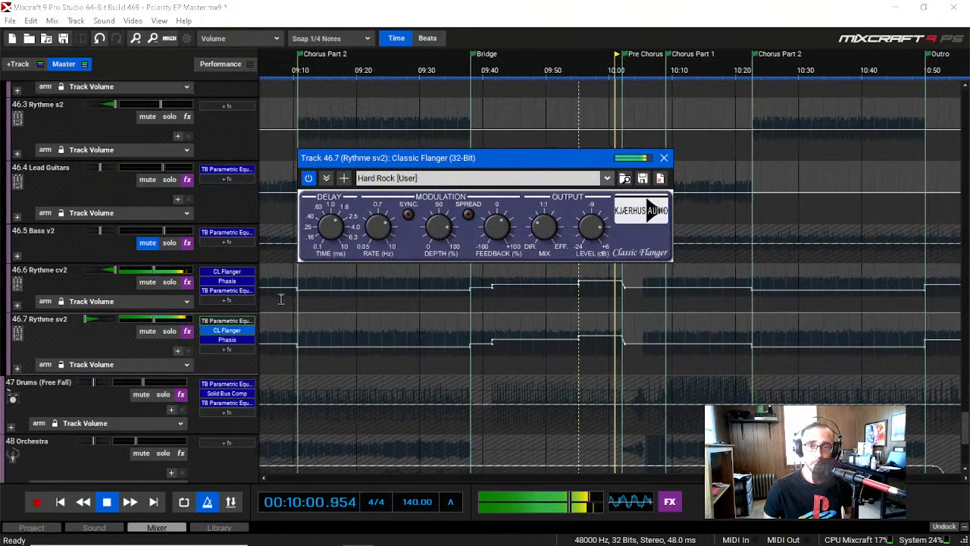
key("space")
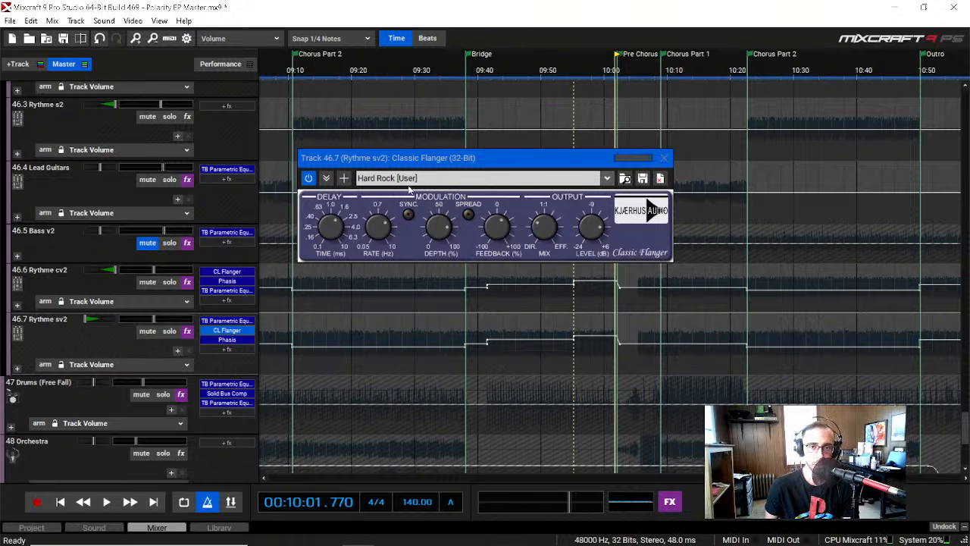
left_click(607, 178)
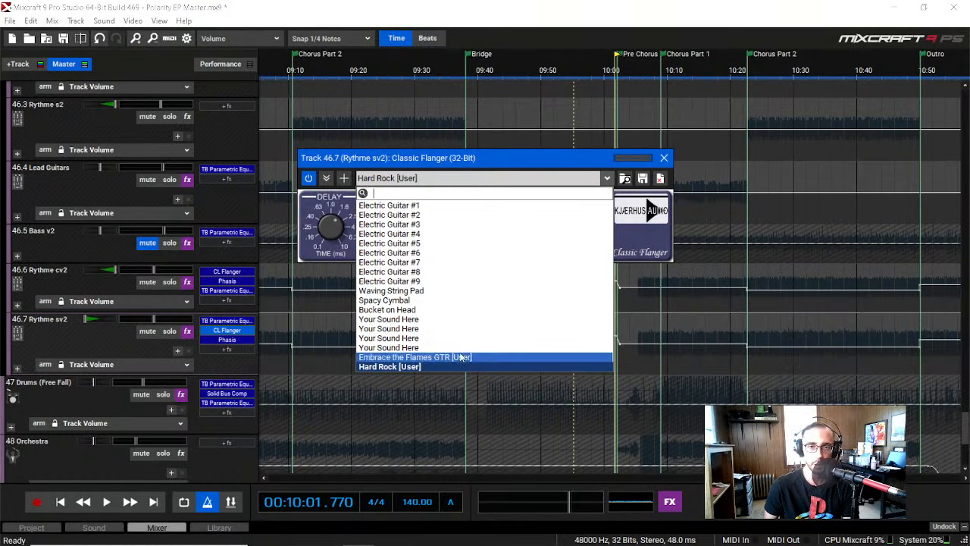
left_click(476, 158)
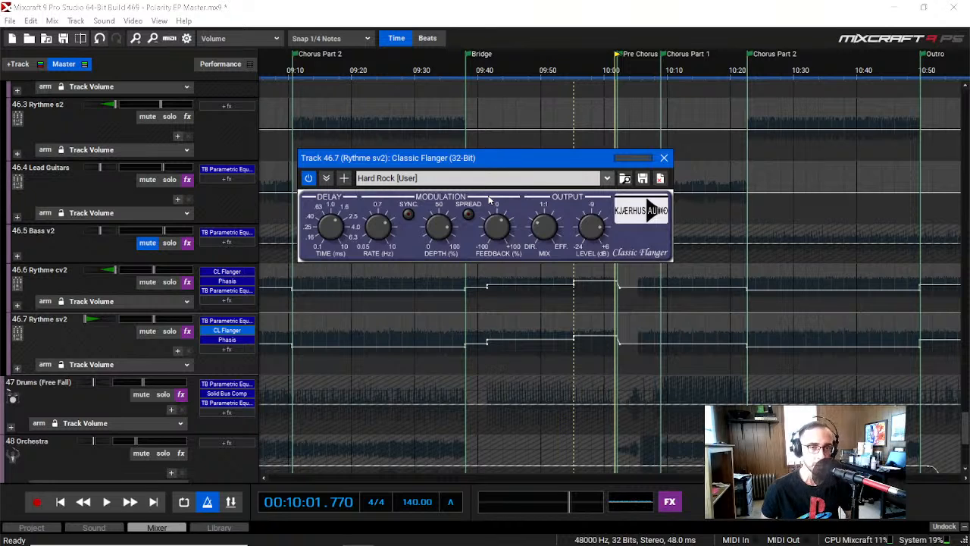
left_click(664, 157)
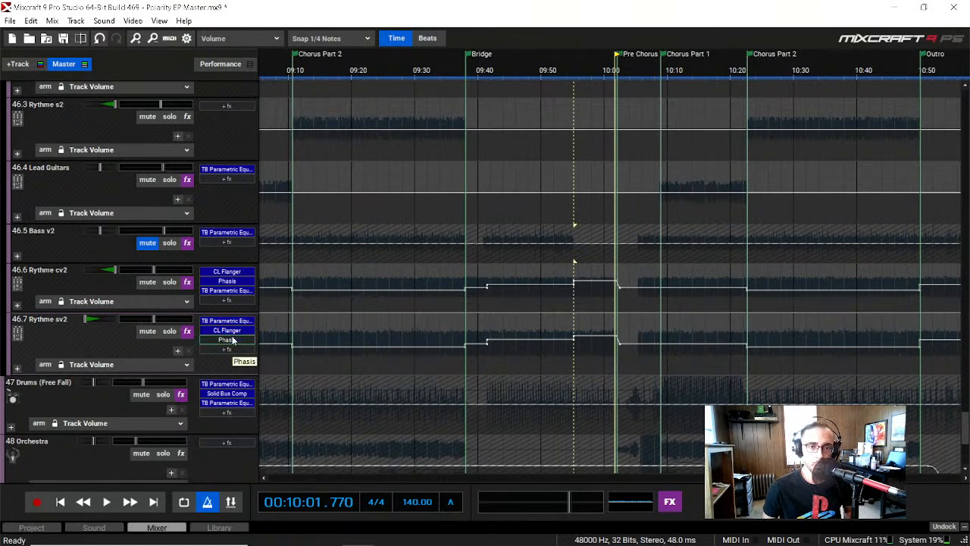
Step: Open the Guitars submix's first DensitymkIII, sidechained to the Kick, and play from about 00:09:56 to 00:10:01 while watching its meters
scroll(166, 358, "up", 3)
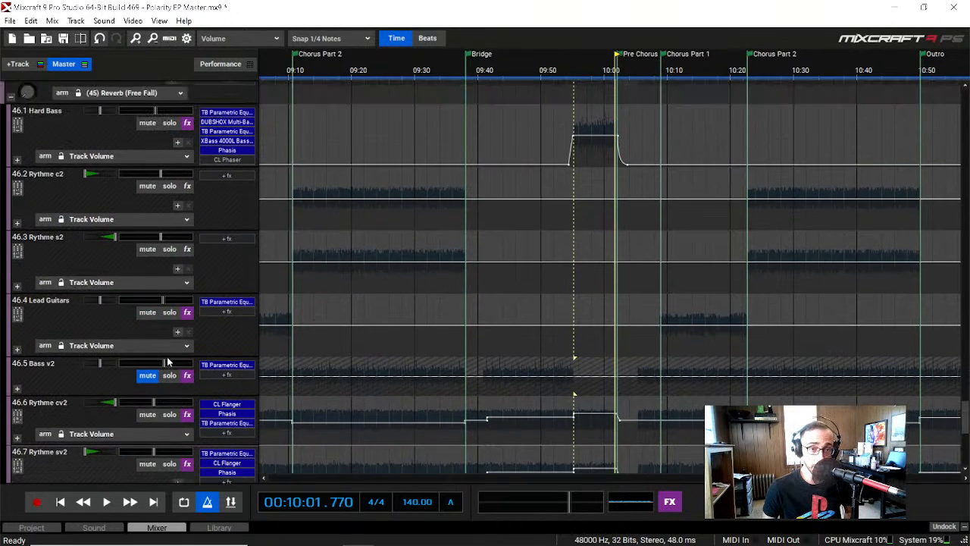
scroll(167, 362, "up", 3)
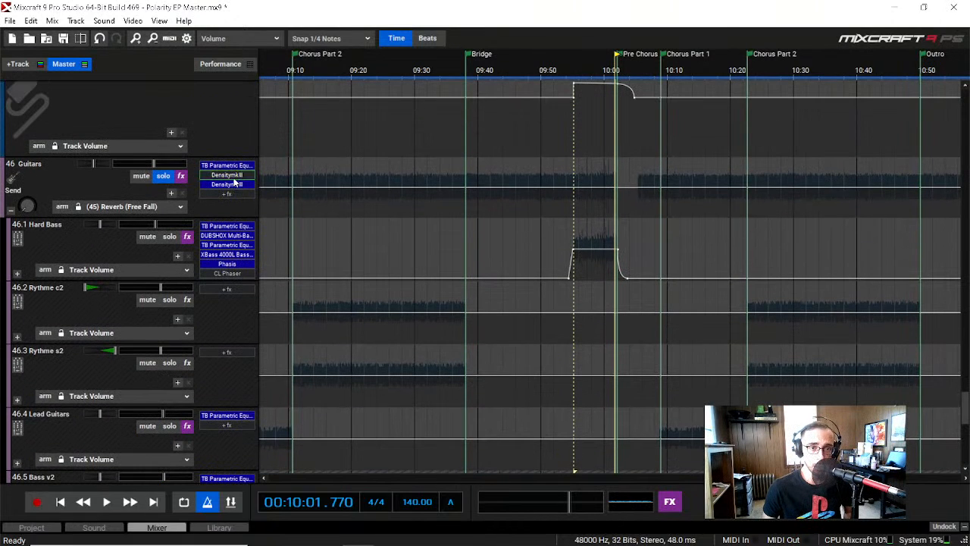
left_click(234, 179)
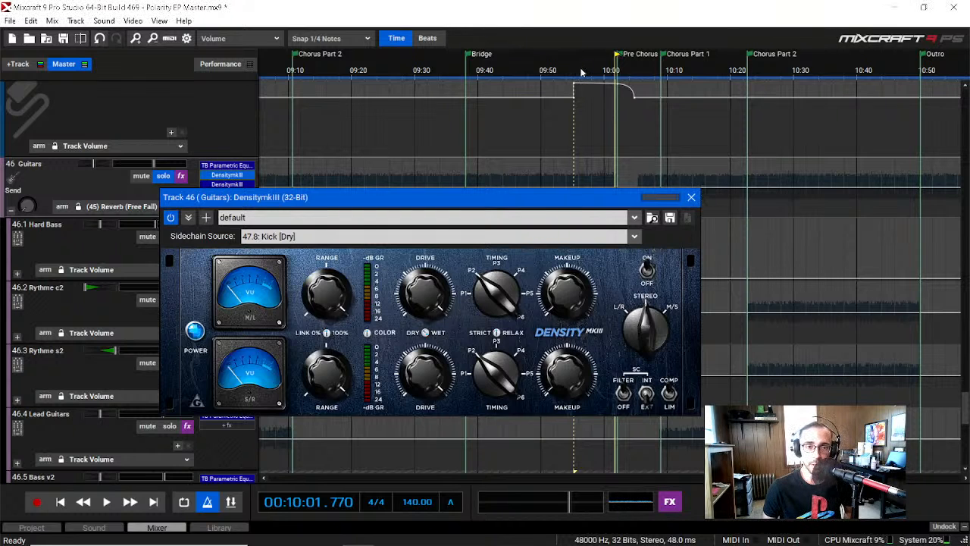
left_click(582, 72)
key("space")
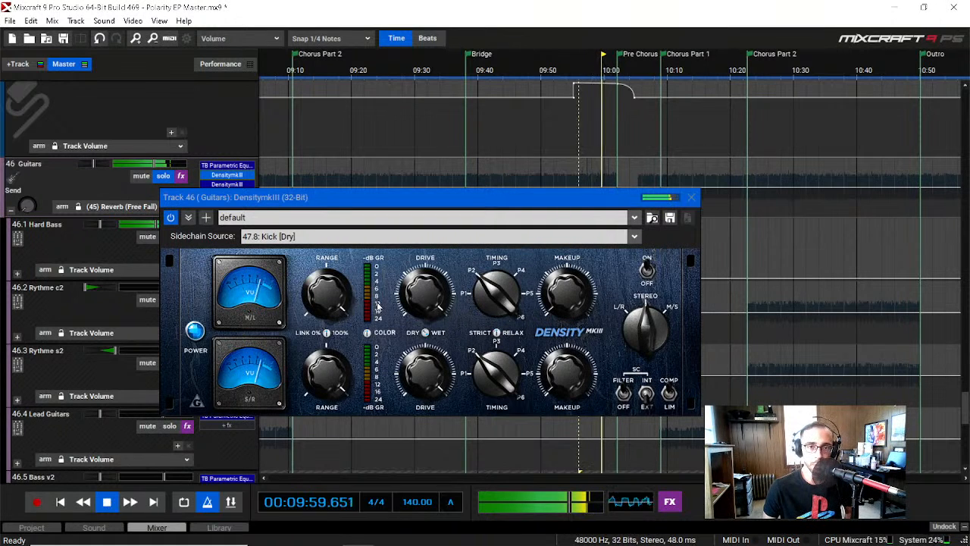
key("space")
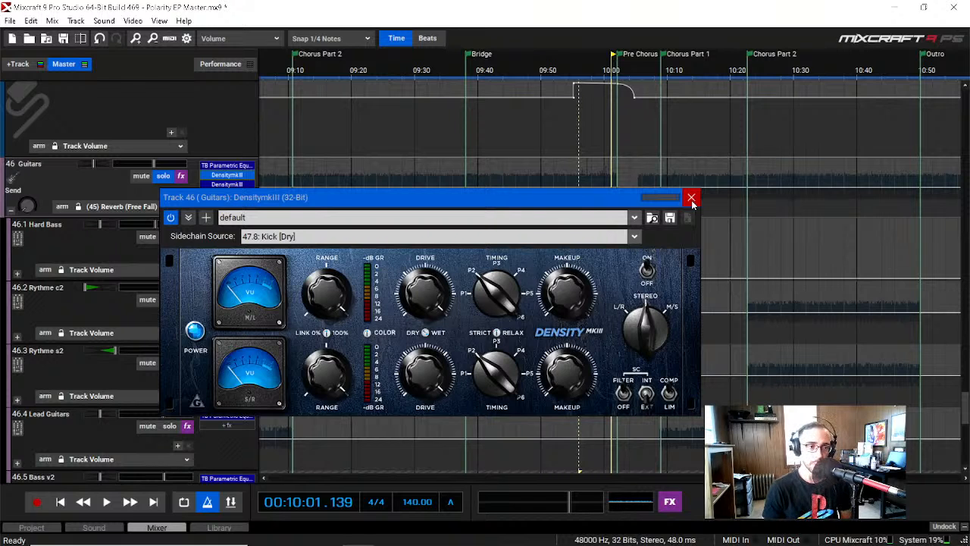
Step: Bring up the Guitars submix's second DensitymkIII, sidechained to the Snare, in place of the first and play with its meters in view
left_click(225, 185)
left_click_drag(366, 197, 431, 324)
left_click_drag(413, 201, 426, 144)
left_click(705, 141)
key("space")
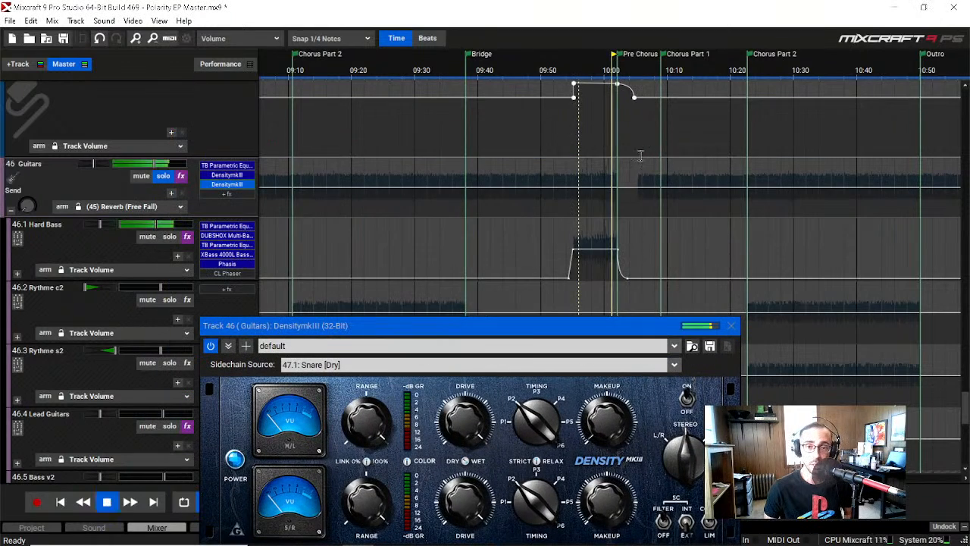
left_click_drag(499, 326, 519, 264)
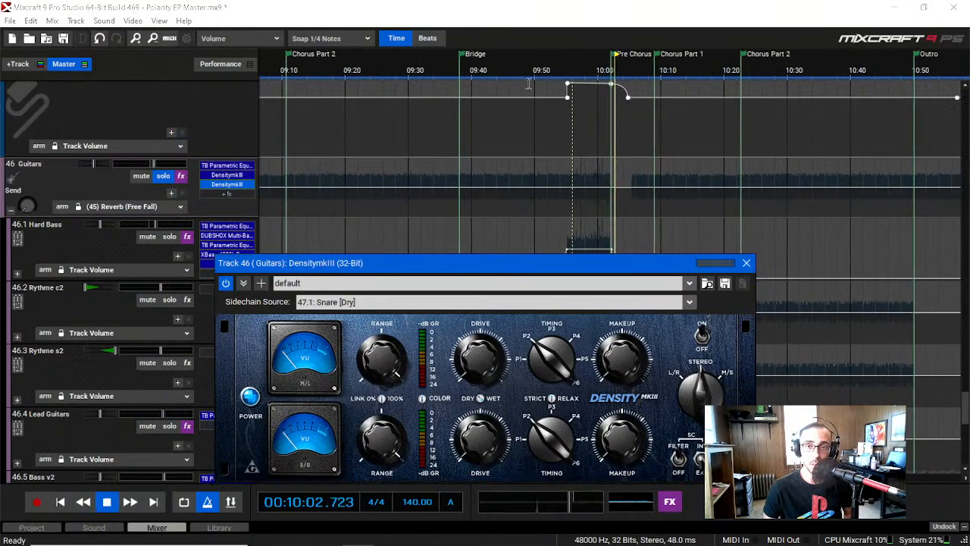
Step: Replay from about 00:09:55, solo Hard Bass briefly and stop playback at about 00:09:57
left_click(564, 65)
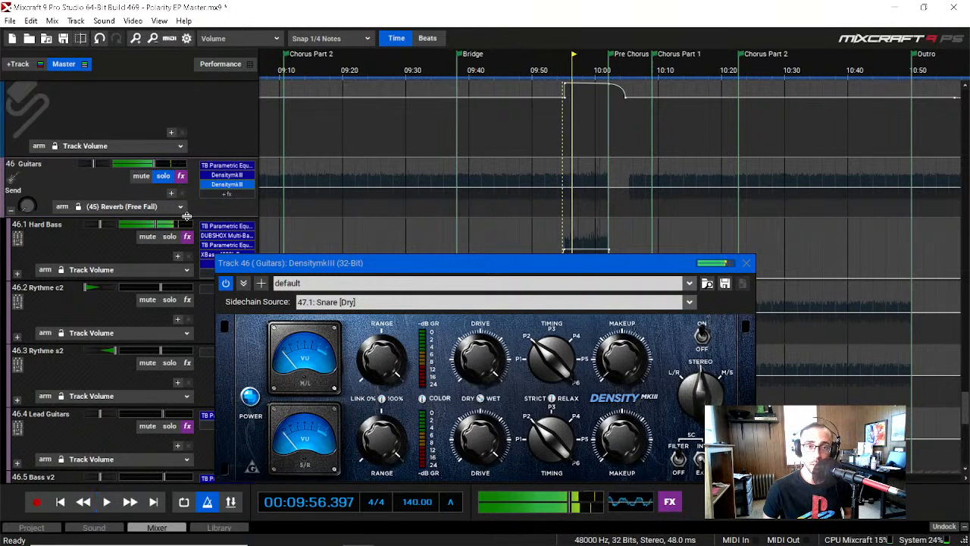
left_click(169, 237)
key("space")
left_click(168, 237)
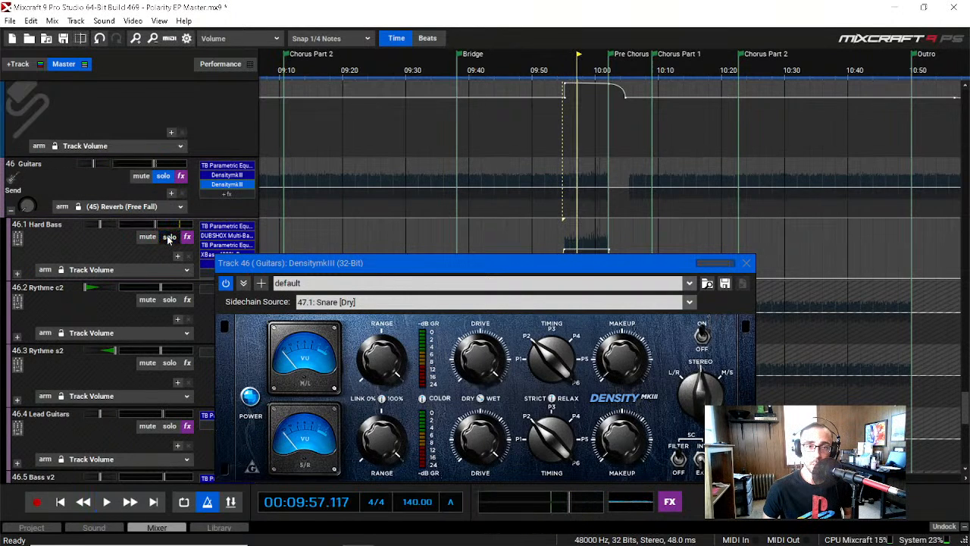
Step: Play the unsoloed mix to about 00:10:01 while watching the snare-sidechained DensitymkIII's gain reduction, and close the effect
key("space")
scroll(127, 268, "down", 1)
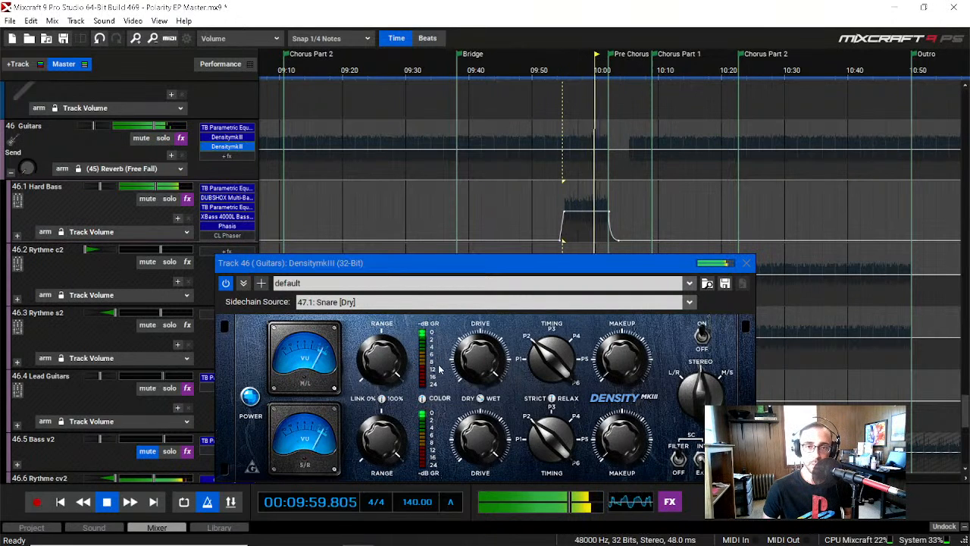
key("space")
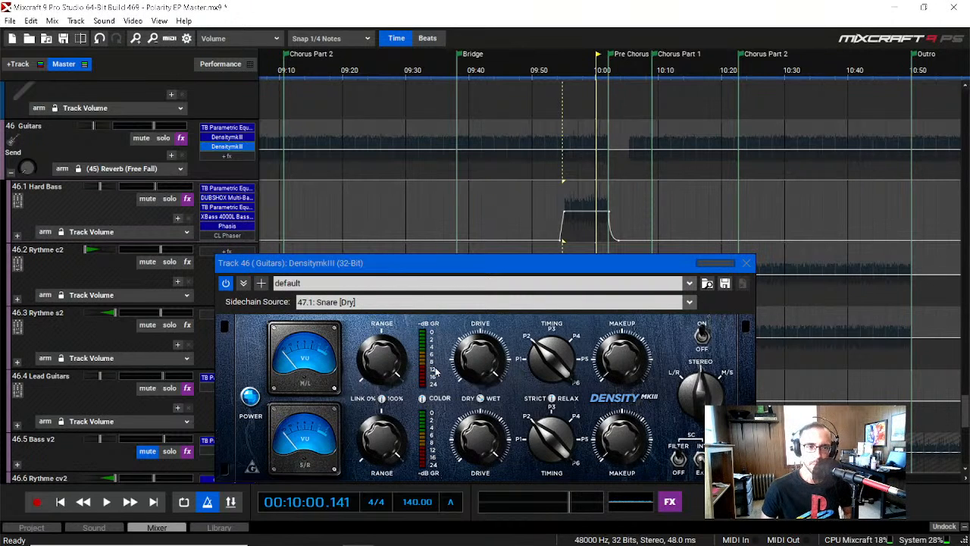
key("space")
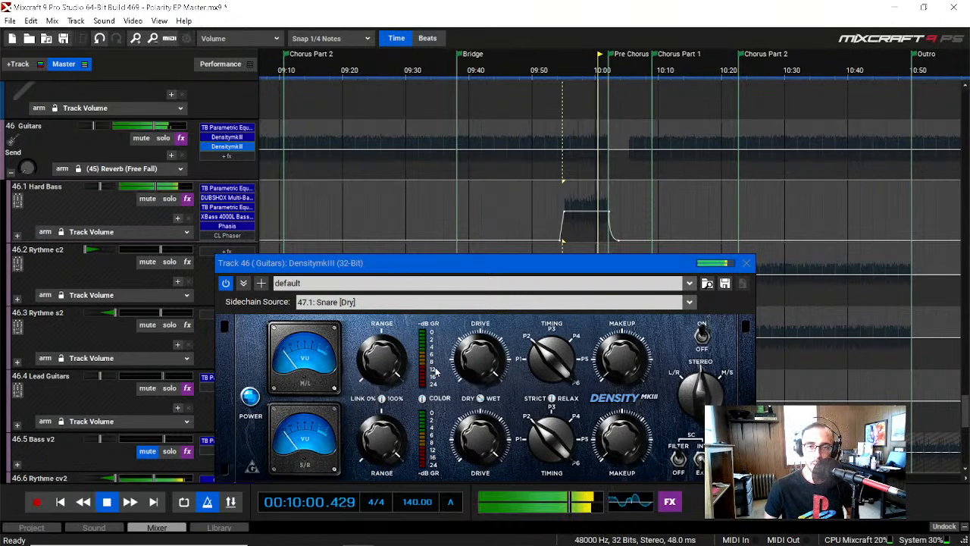
key("space")
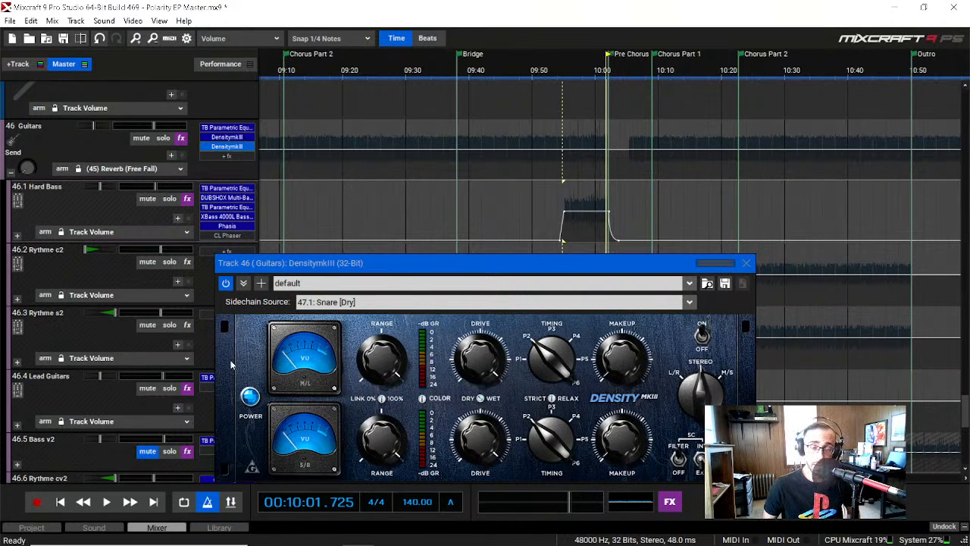
left_click(746, 263)
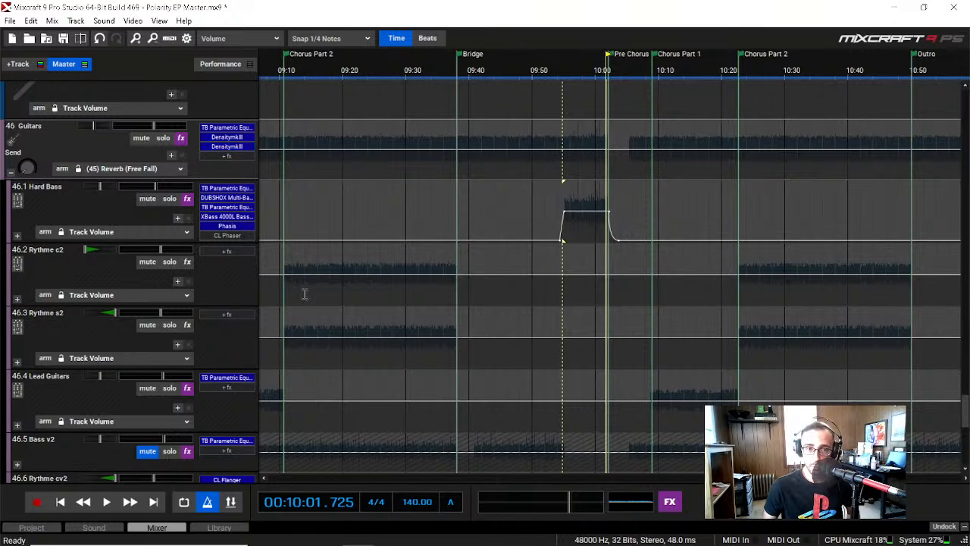
Step: Solo the Hard Bass track within the Guitars submix and play it from about 00:09:55 to 00:10:01
left_click(563, 68)
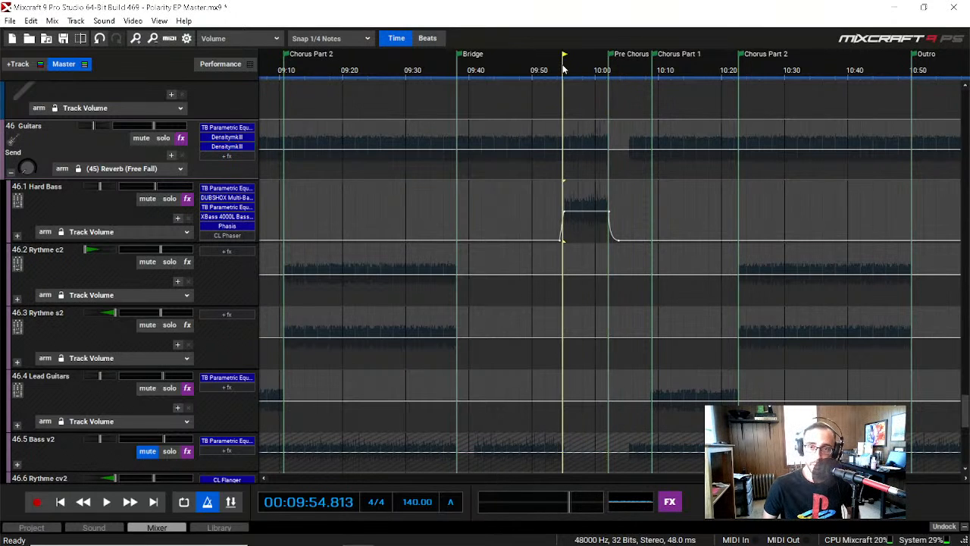
left_click(168, 198)
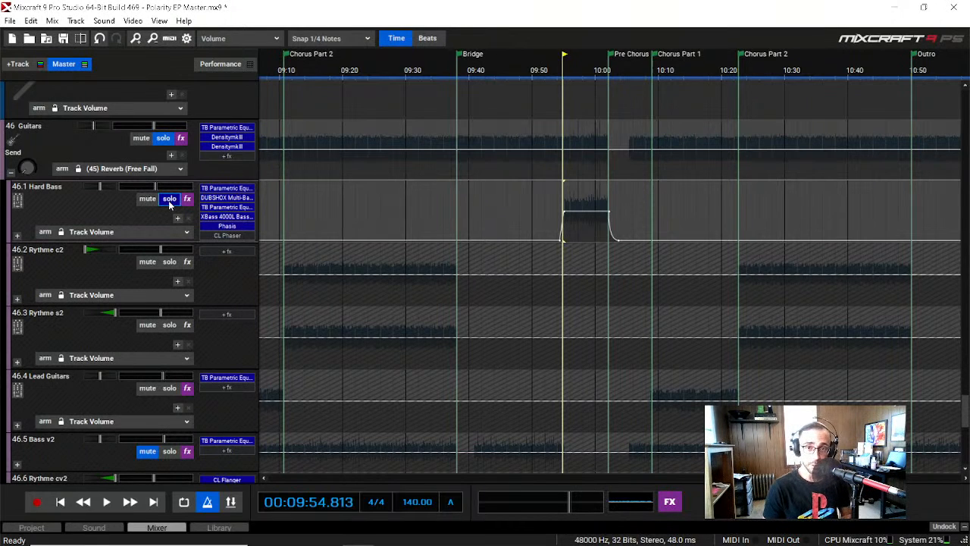
key("space")
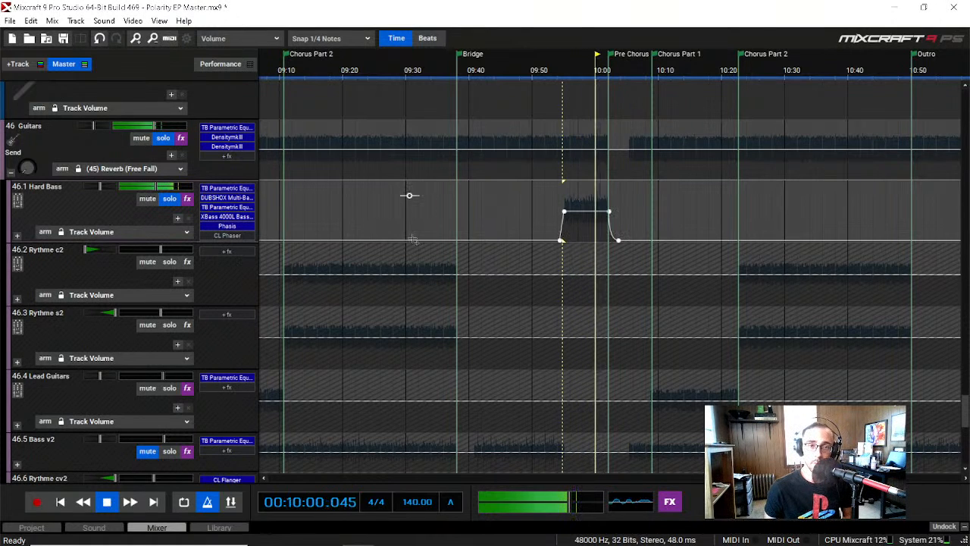
key("space")
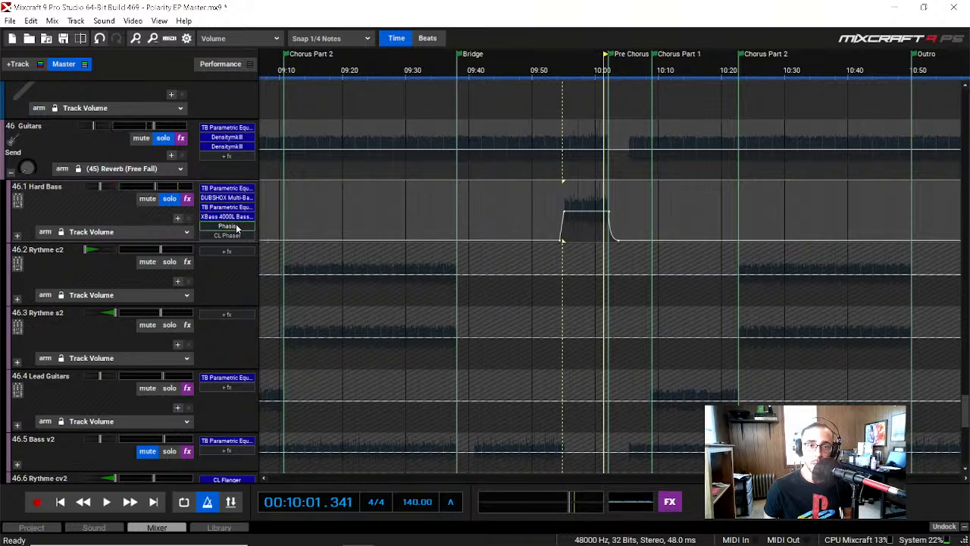
Step: Inspect the Phasis settings and the first TB Parametric Equalizer's low cut on Hard Bass, closing each effect
left_click(227, 226)
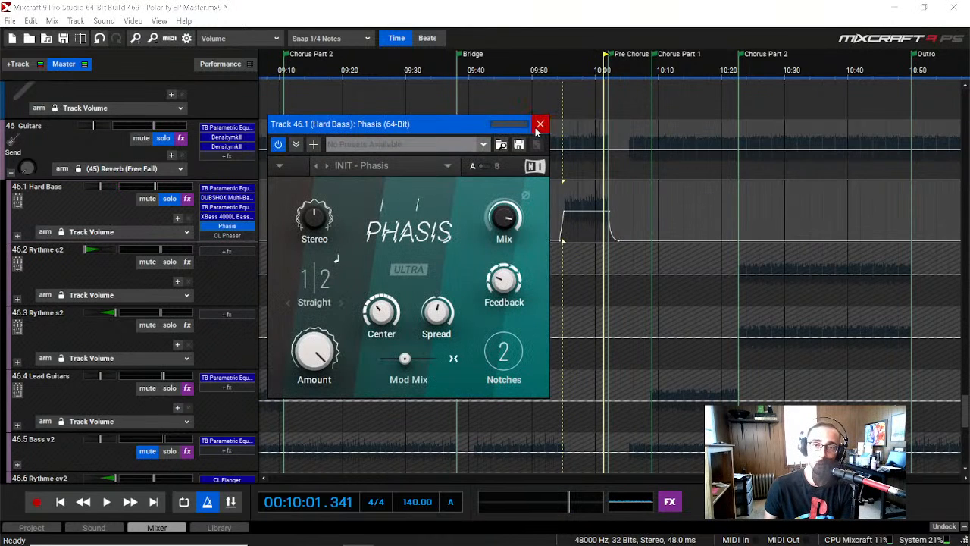
left_click(539, 124)
left_click(227, 188)
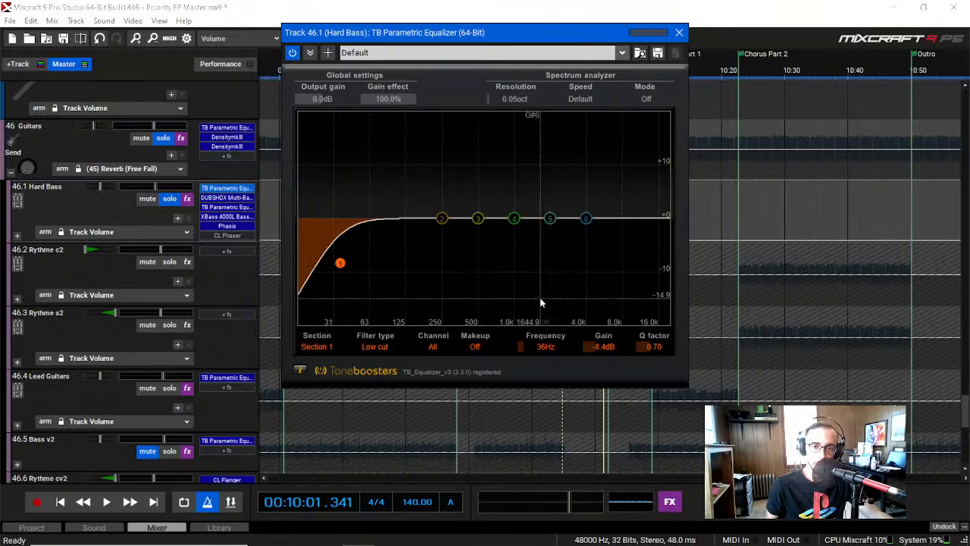
left_click(680, 34)
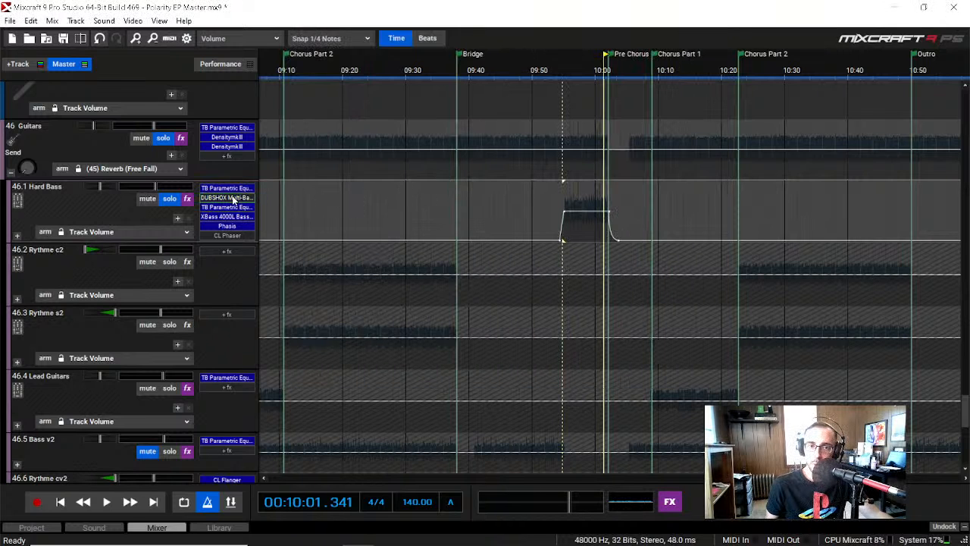
Step: Review the DUBSHOX Multi-Band Distortion and its preset list on Hard Bass, and check the XBass 4000L effect, closing both
left_click(227, 198)
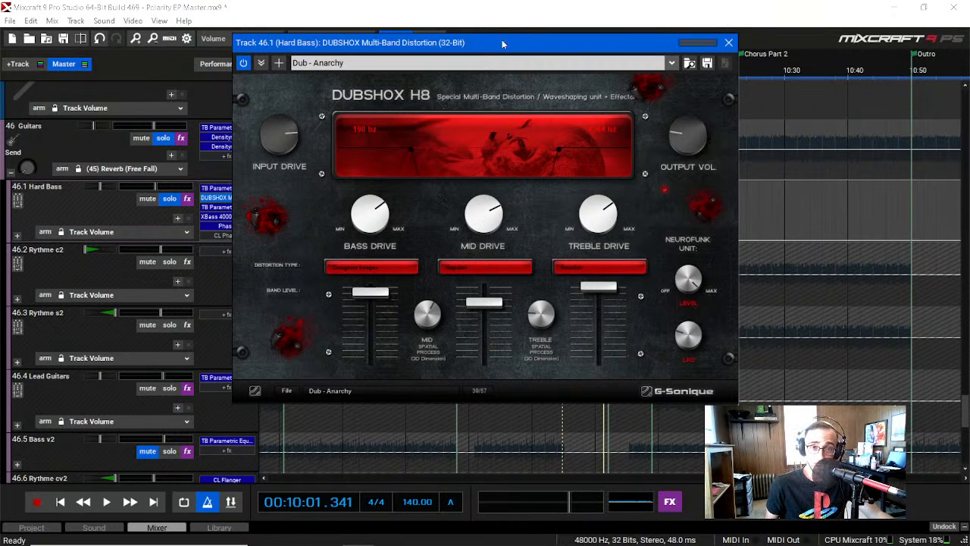
left_click(667, 64)
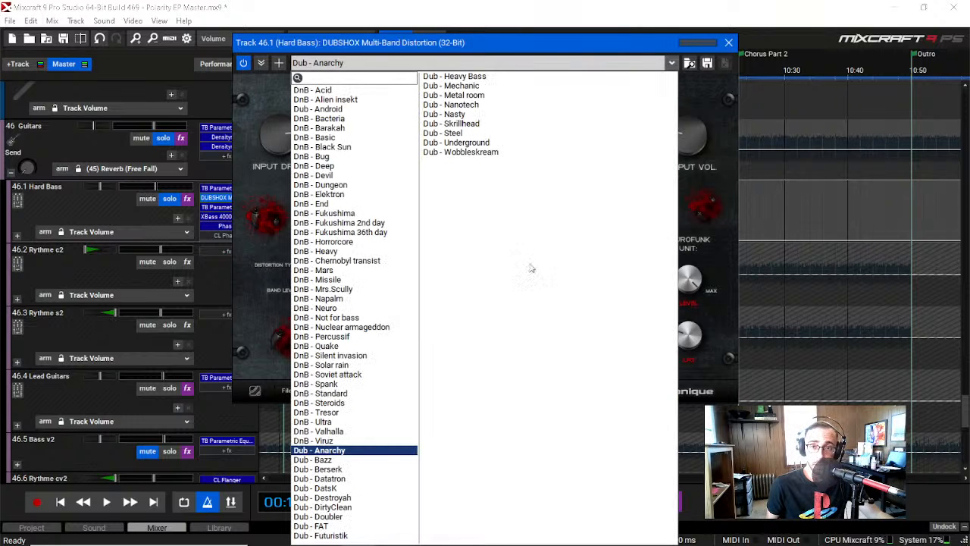
left_click(728, 46)
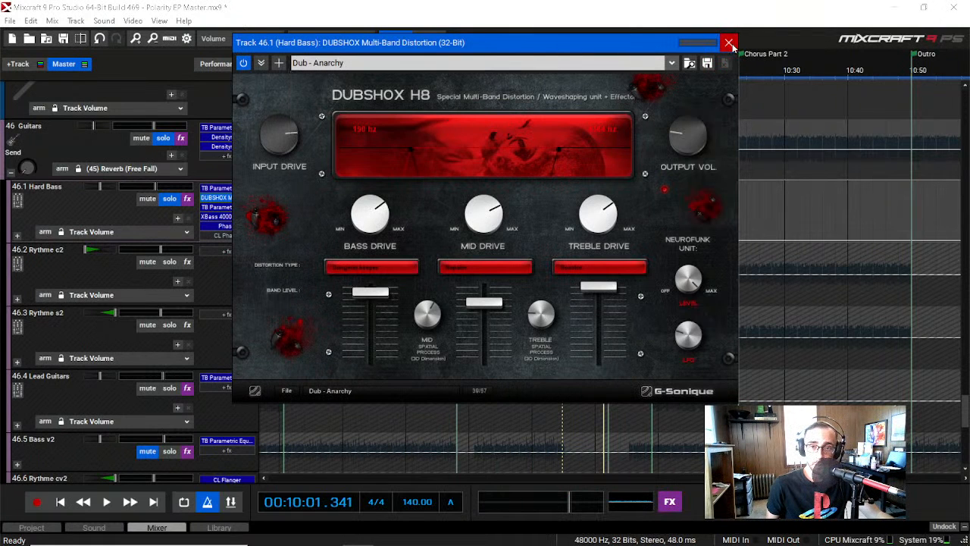
left_click(729, 43)
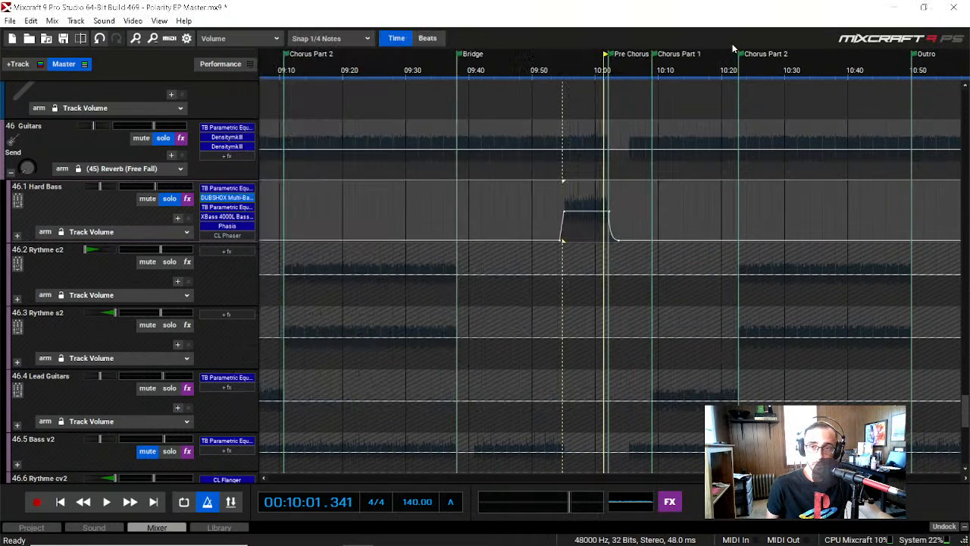
double_click(226, 217)
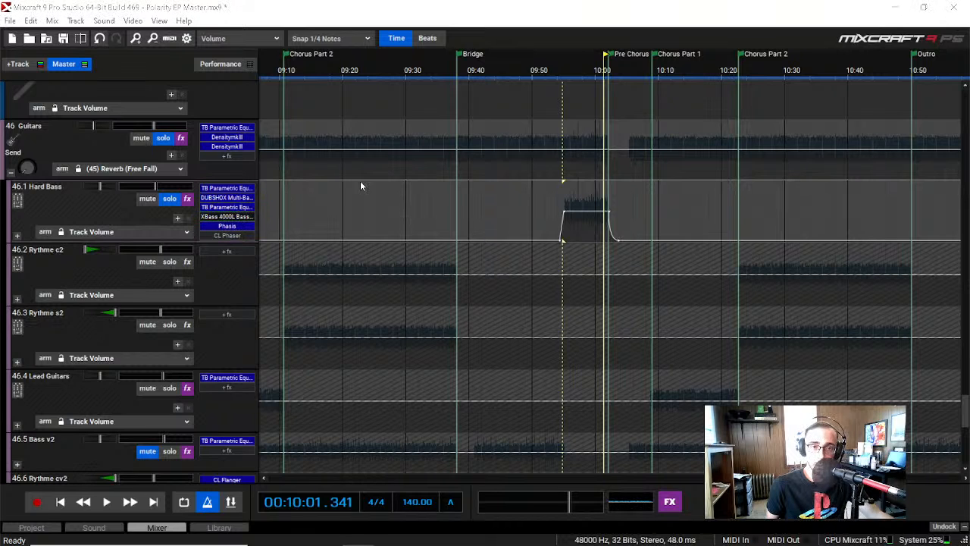
left_click(780, 304)
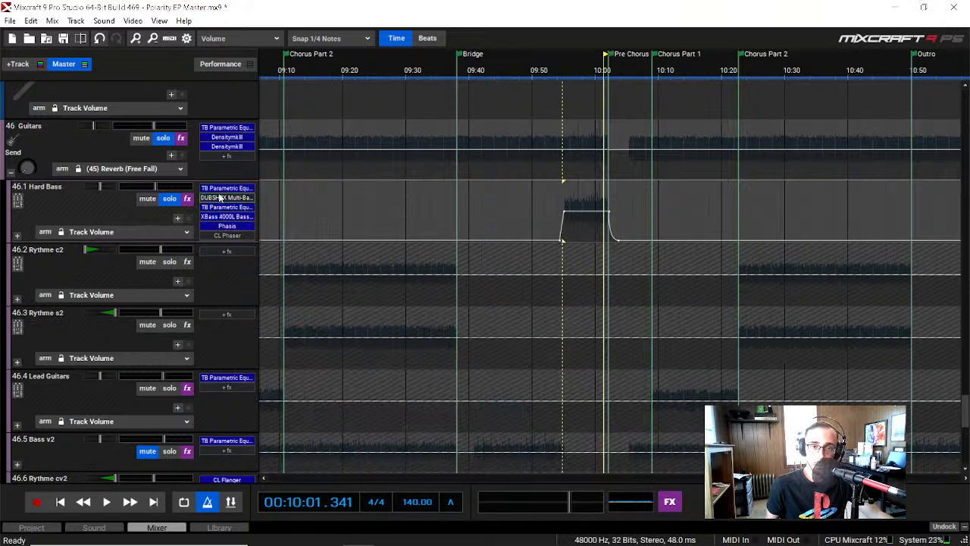
Step: Inspect the second TB Parametric Equalizer's curve on the Hard Bass track, closing the effect each time
double_click(227, 206)
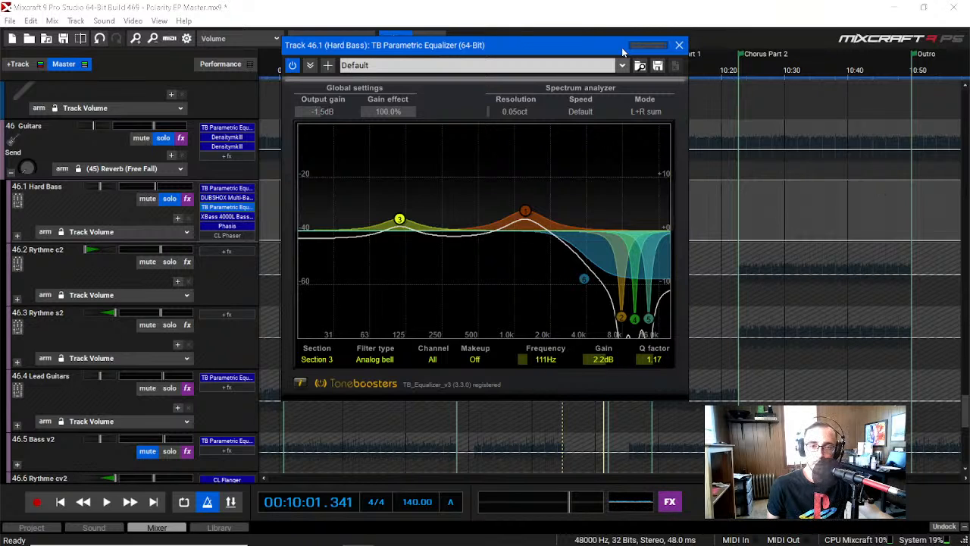
left_click(680, 46)
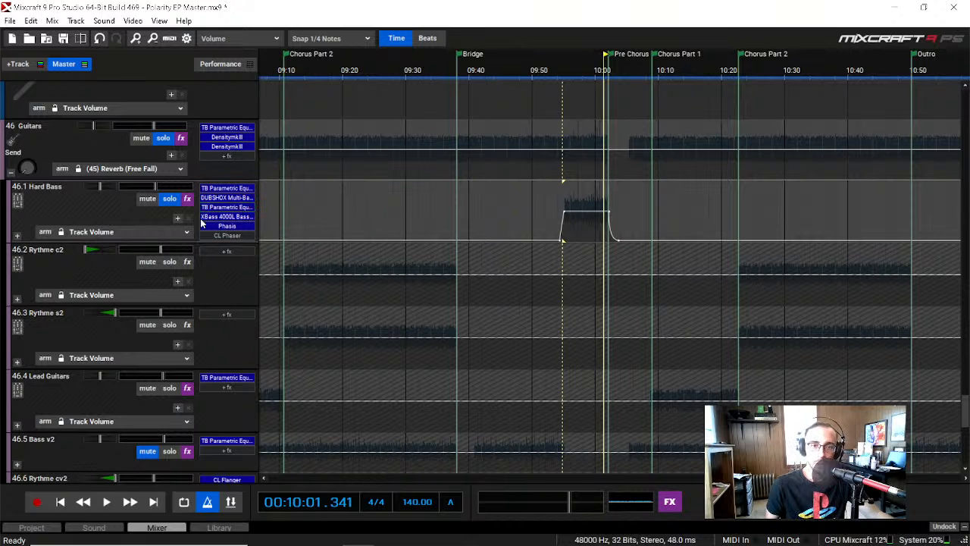
left_click(228, 207)
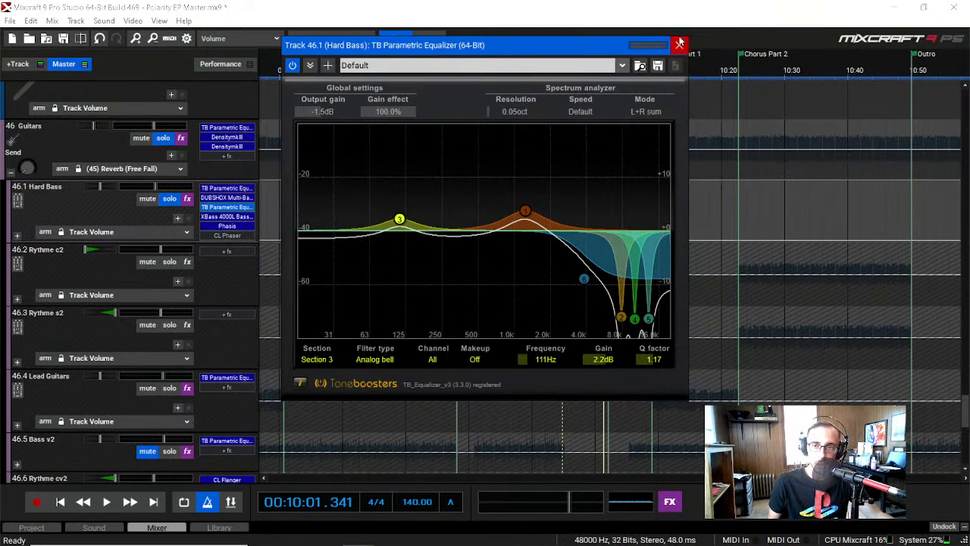
left_click(679, 44)
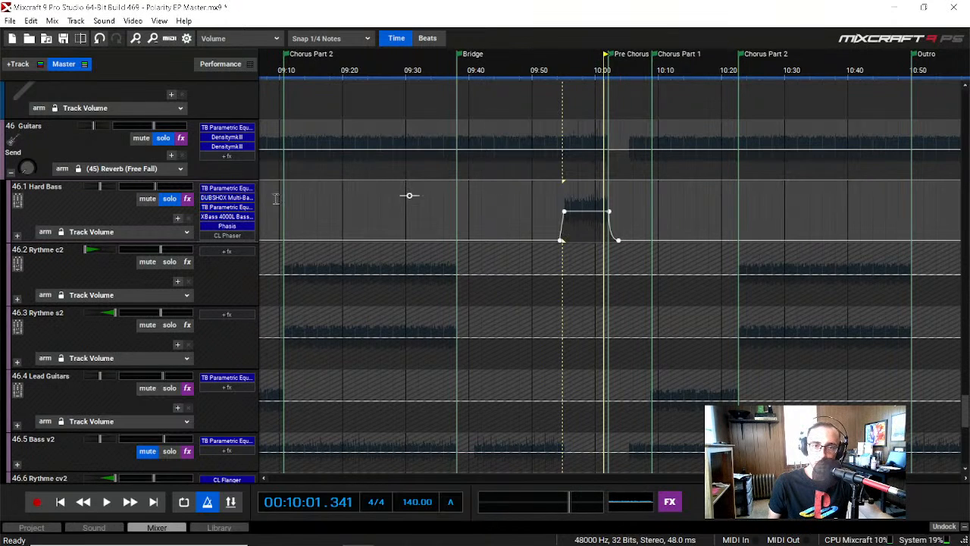
Step: Review the XBass 4000L Bass Enhancer and its preset list, plus the Phasis settings, on Hard Bass, closing both effects
left_click(225, 217)
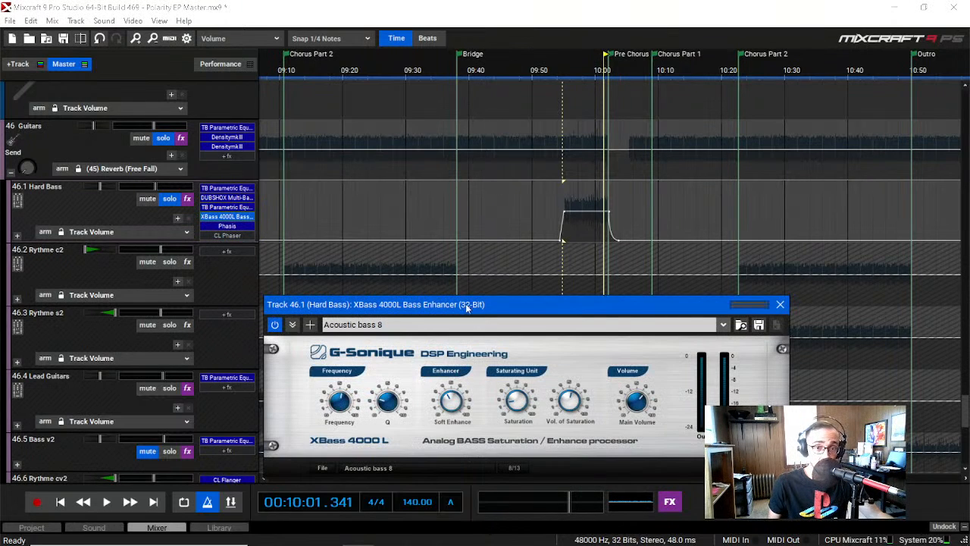
left_click_drag(467, 304, 435, 199)
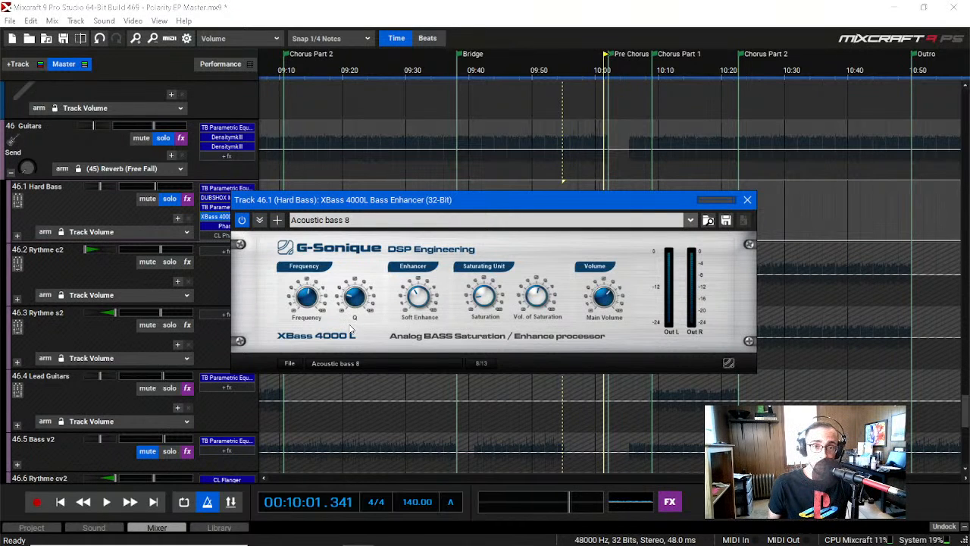
left_click(690, 220)
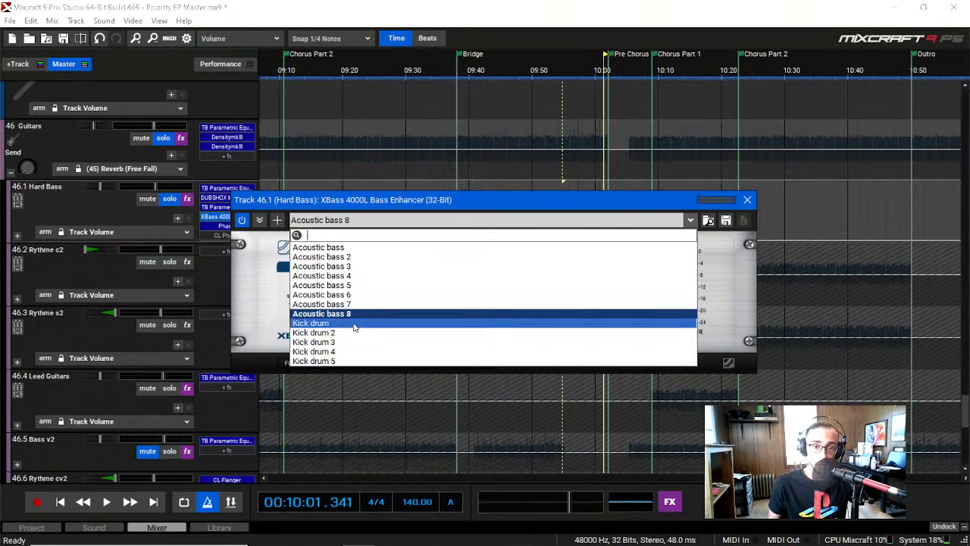
left_click(394, 209)
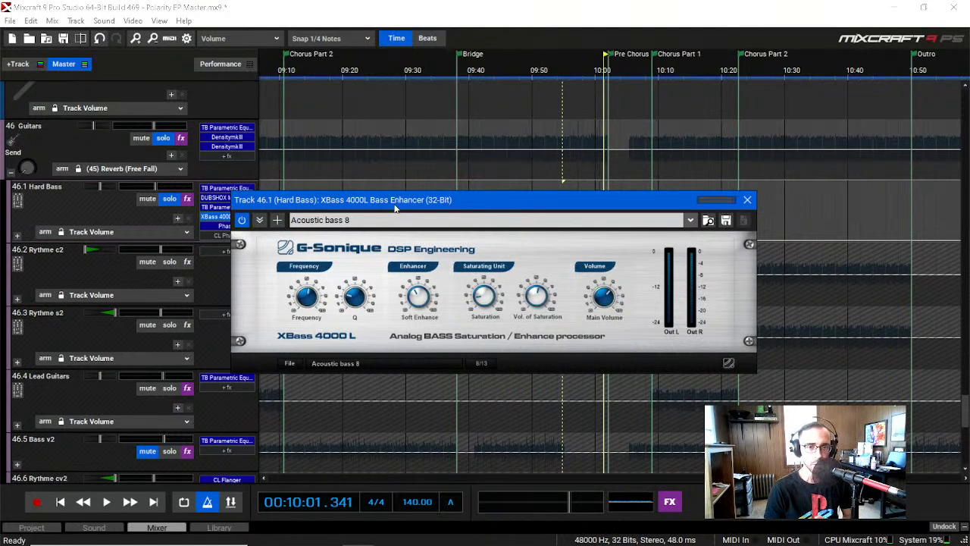
left_click(748, 199)
left_click(228, 226)
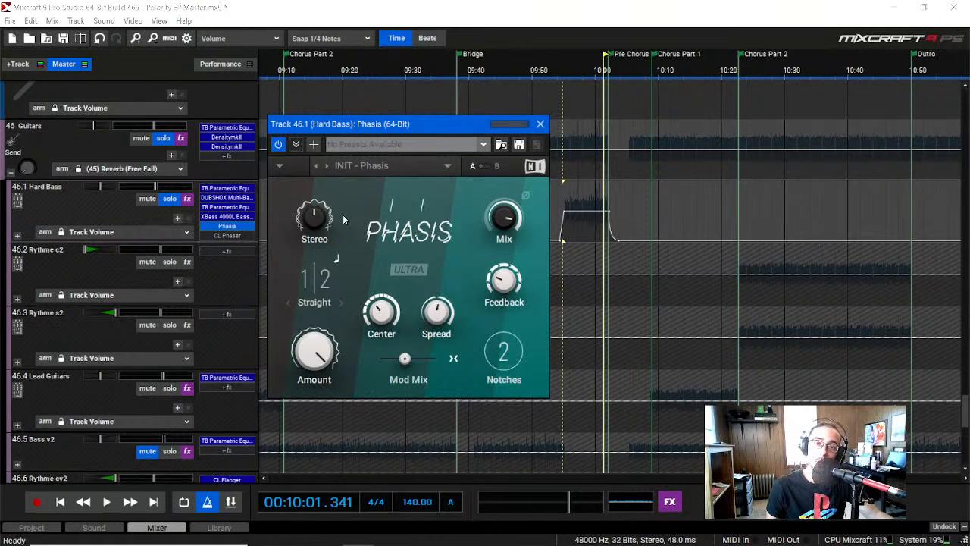
left_click(539, 125)
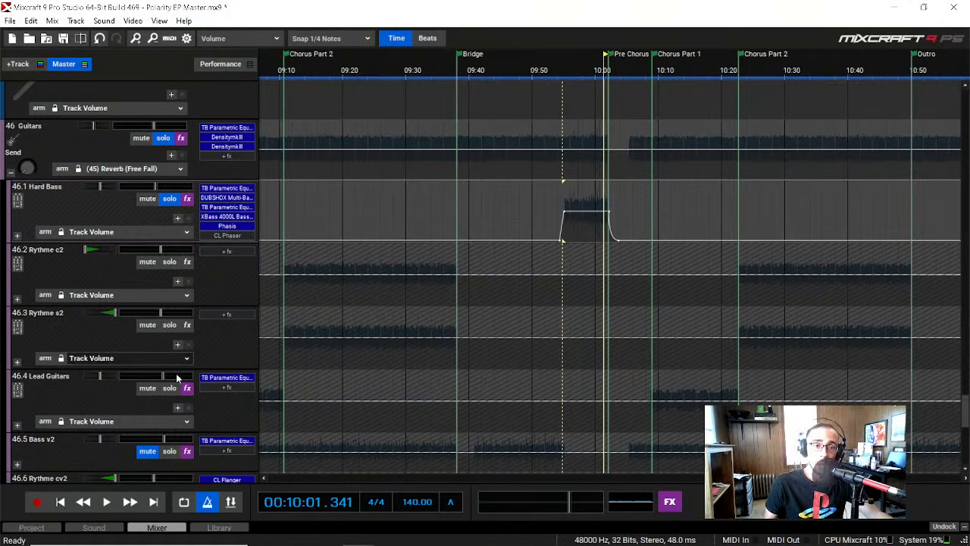
Step: Look over the remaining Guitars tracks and collapse the Guitars submix
scroll(148, 368, "down", 1)
scroll(149, 368, "down", 2)
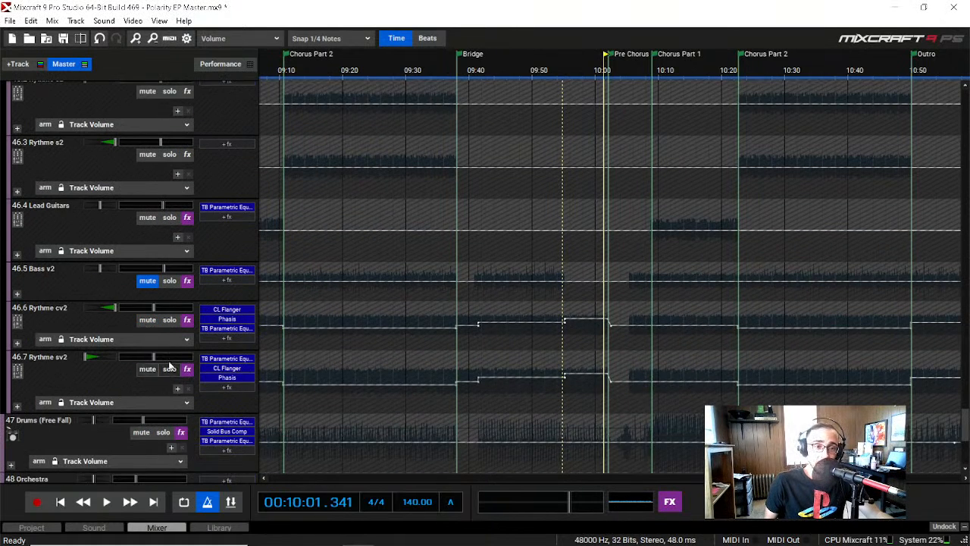
scroll(121, 366, "up", 2)
scroll(113, 369, "up", 2)
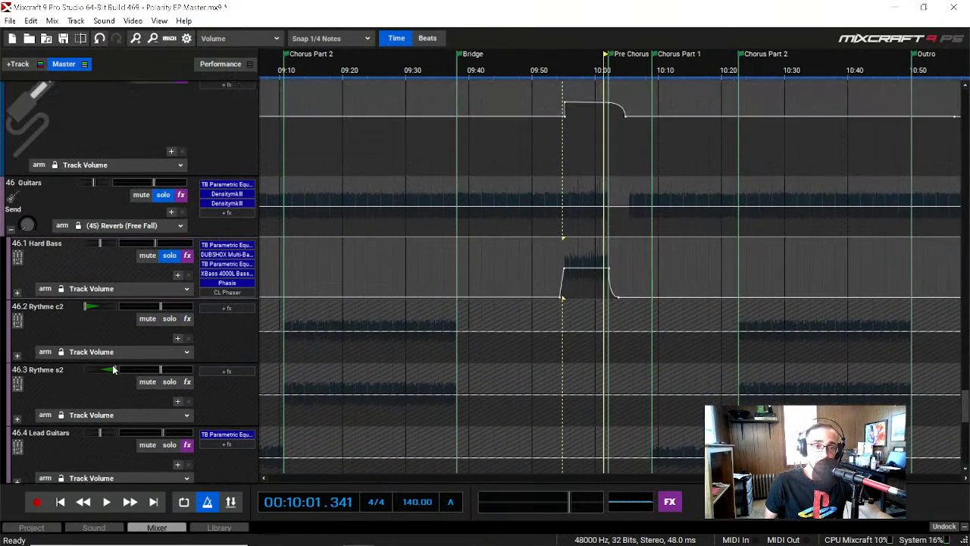
left_click(12, 230)
Step: Expand the Drums (Free Fall) submix and place the playhead at about 07:34, where the drums enter
scroll(106, 271, "down", 1)
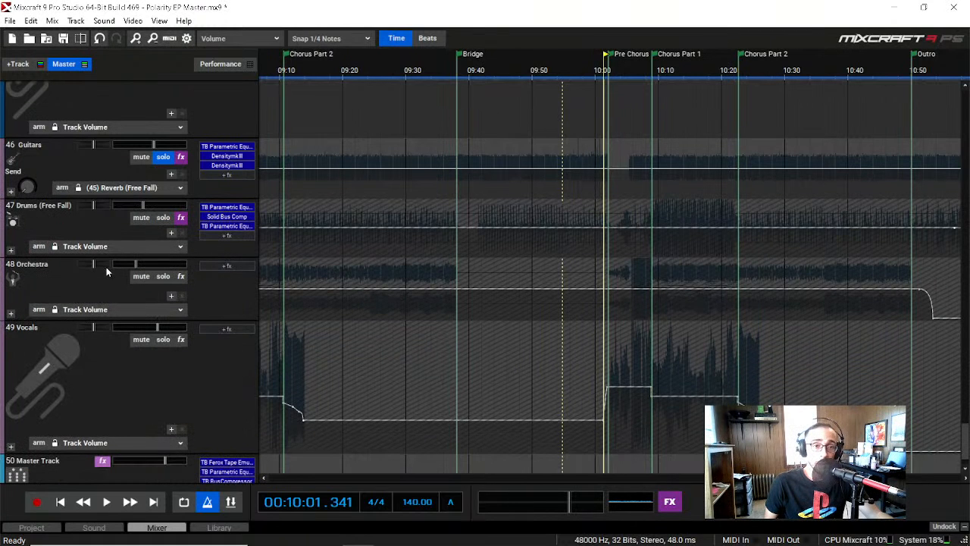
left_click(11, 250)
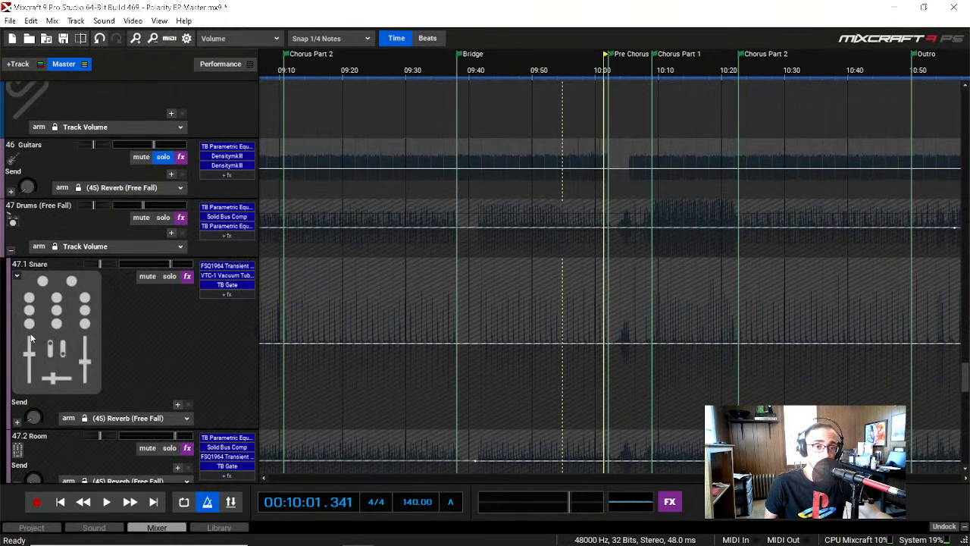
scroll(32, 341, "down", 1)
scroll(32, 341, "down", 1)
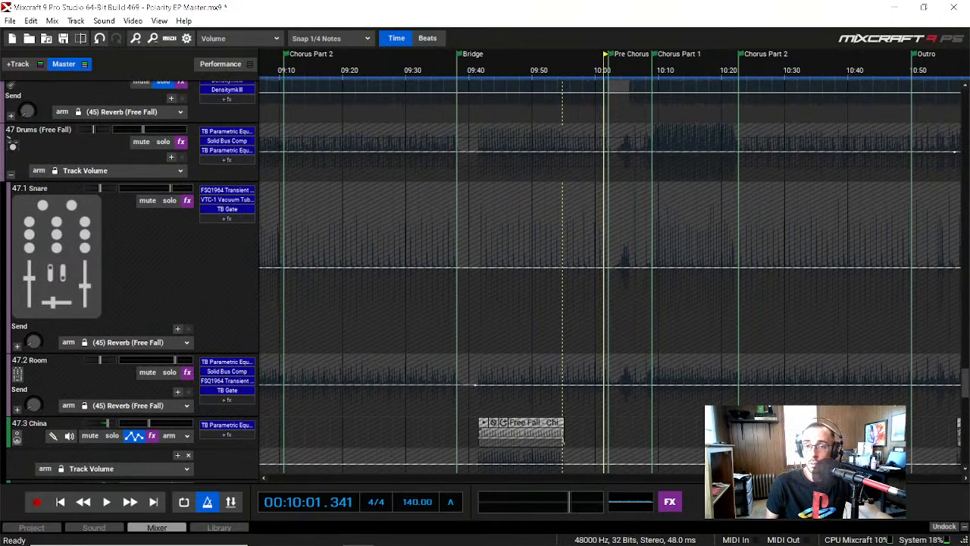
left_click_drag(841, 478, 697, 478)
left_click(645, 68)
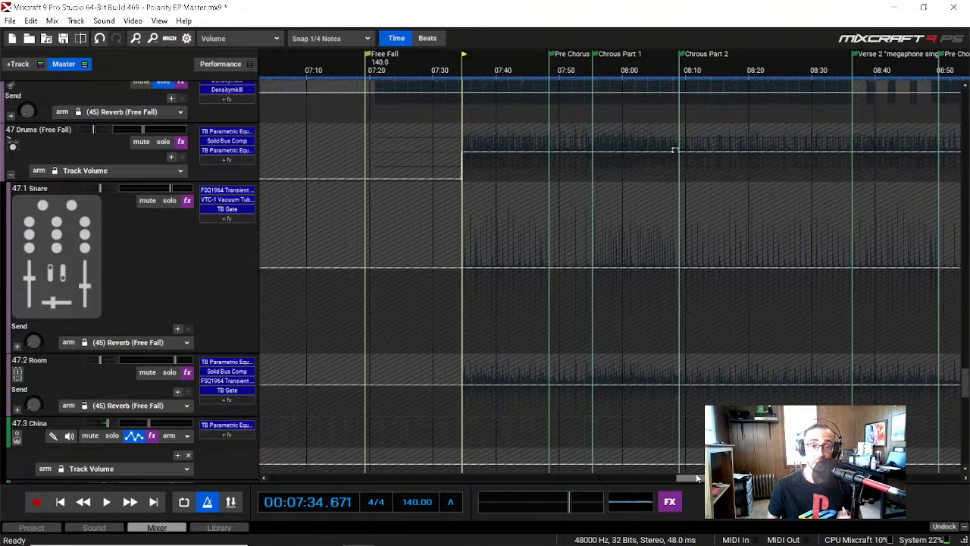
Step: Search the imported sound library for "tmk" across all song kits
left_click(220, 527)
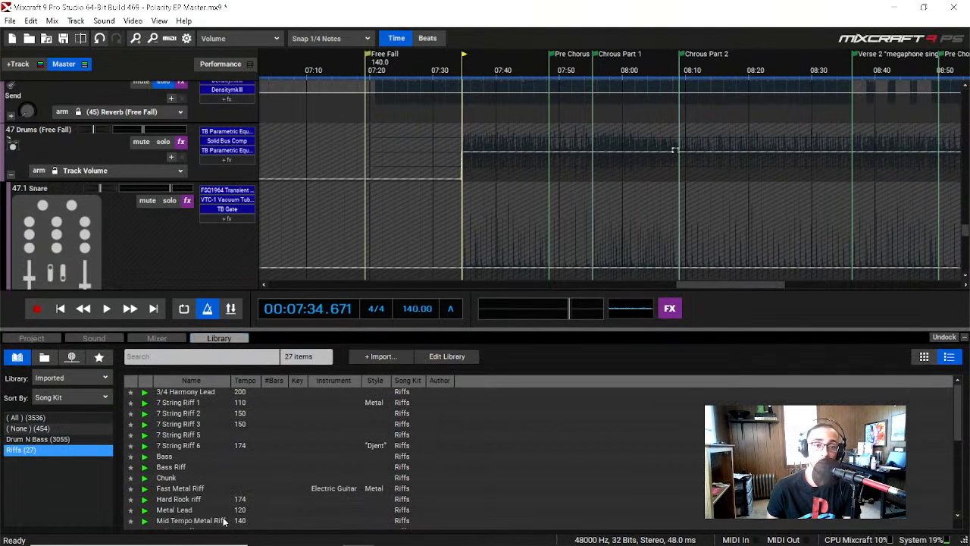
left_click(180, 359)
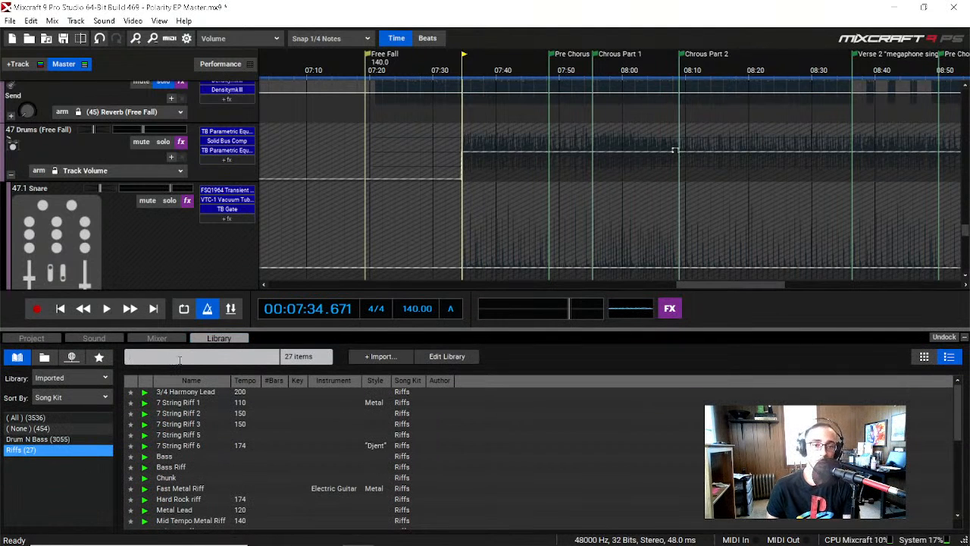
type("tmk")
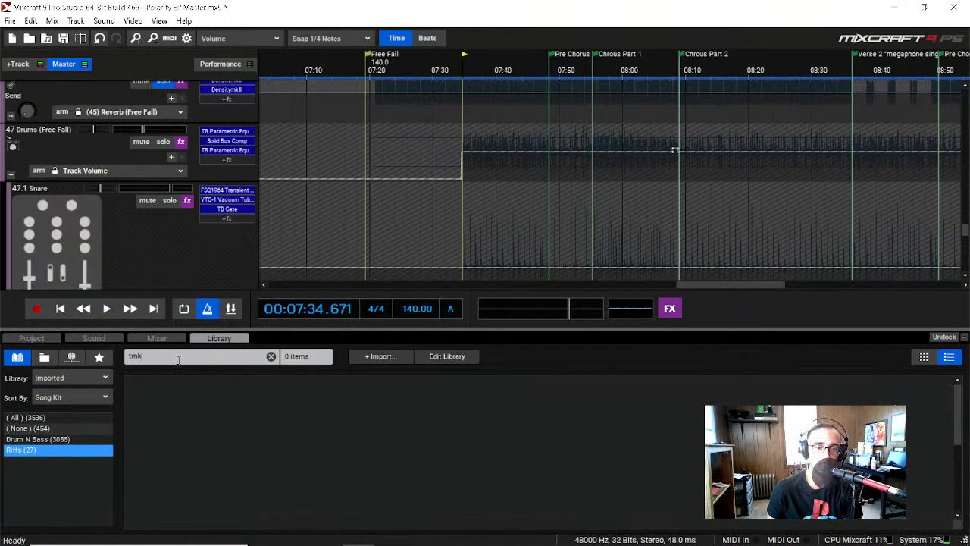
left_click(60, 418)
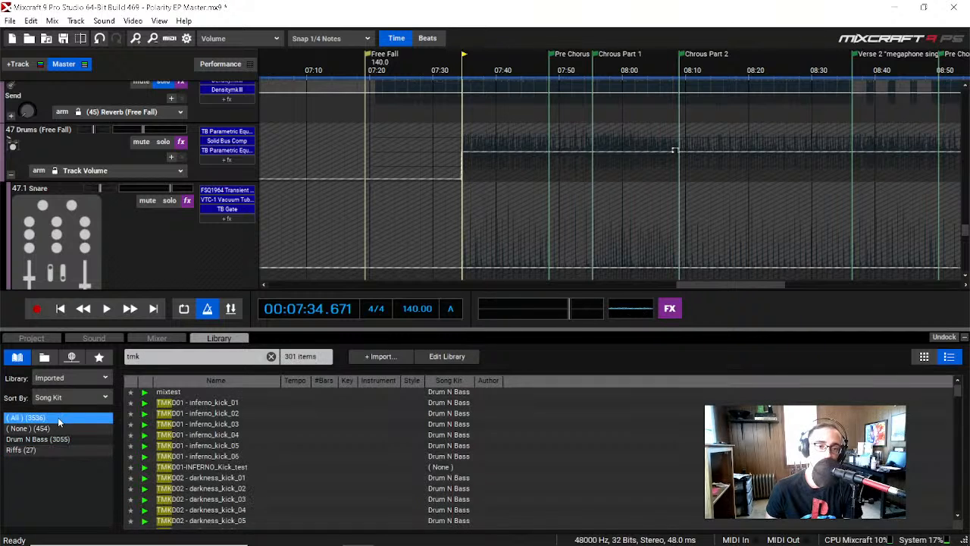
Step: Preview the TMKD01 inferno_kick samples 02 to 06, INFERNO_Kick_test, and the TMKD02 darkness_kick_02 and 03 samples
left_click(145, 415)
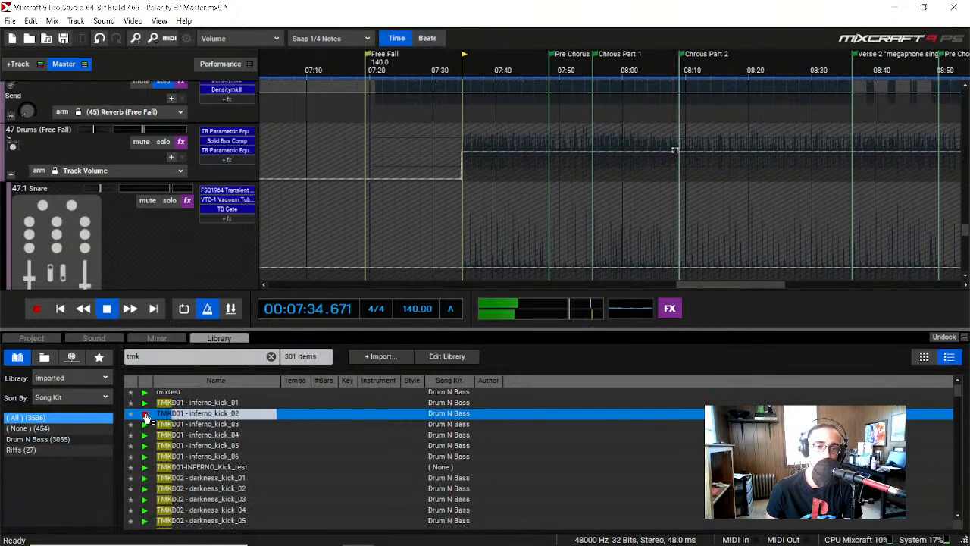
left_click(144, 423)
left_click(145, 434)
left_click(145, 445)
left_click(145, 455)
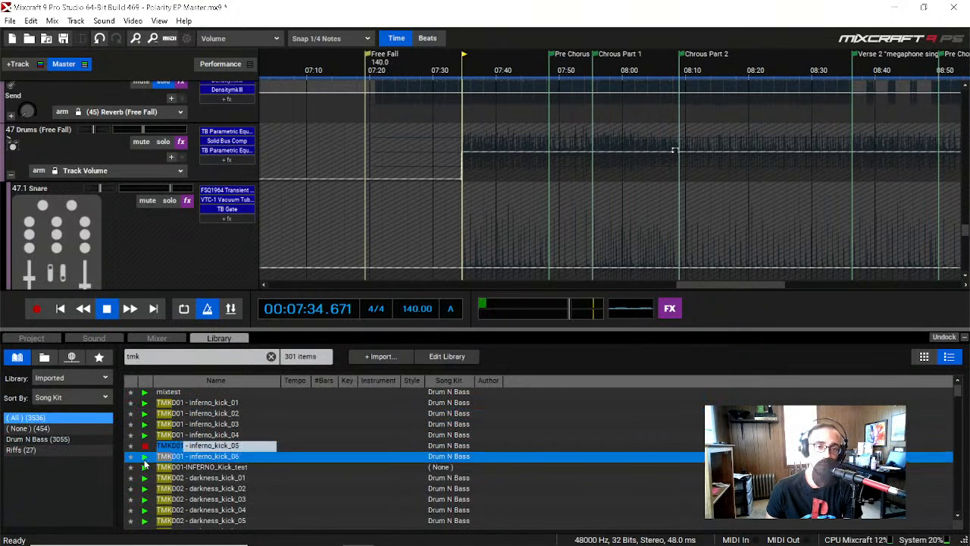
left_click(145, 466)
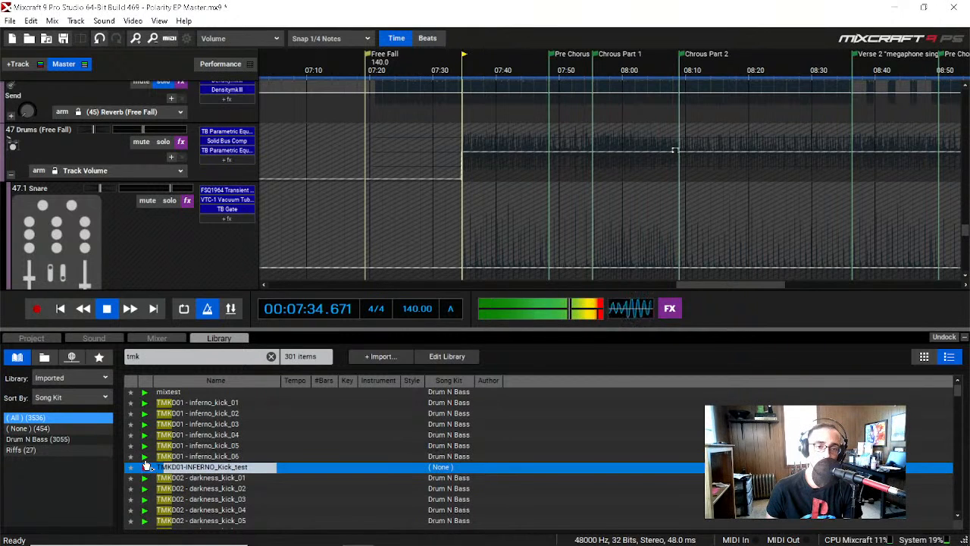
left_click(145, 456)
left_click(145, 488)
left_click(145, 499)
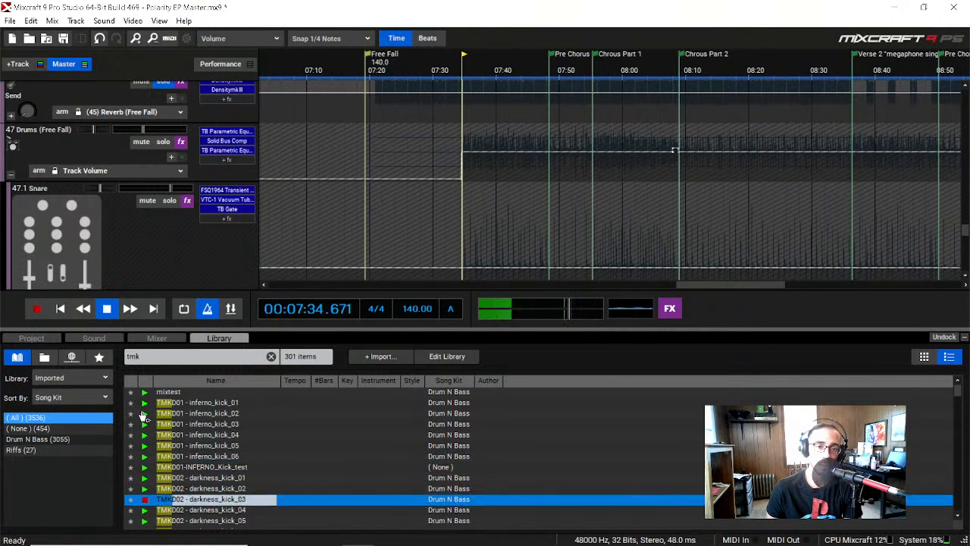
Step: Preview inferno_kick_01 and 02, mixtest, lust_kick_01 and 02, and DARKNESS_Kick_test, and browse further down the kick samples
left_click(145, 402)
left_click(145, 413)
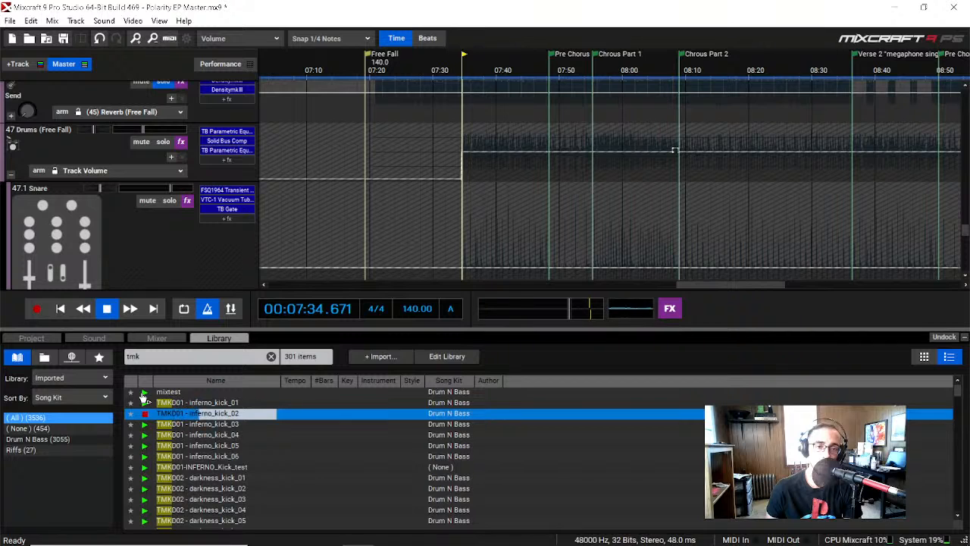
left_click(145, 391)
left_click(145, 413)
scroll(148, 454, "down", 3)
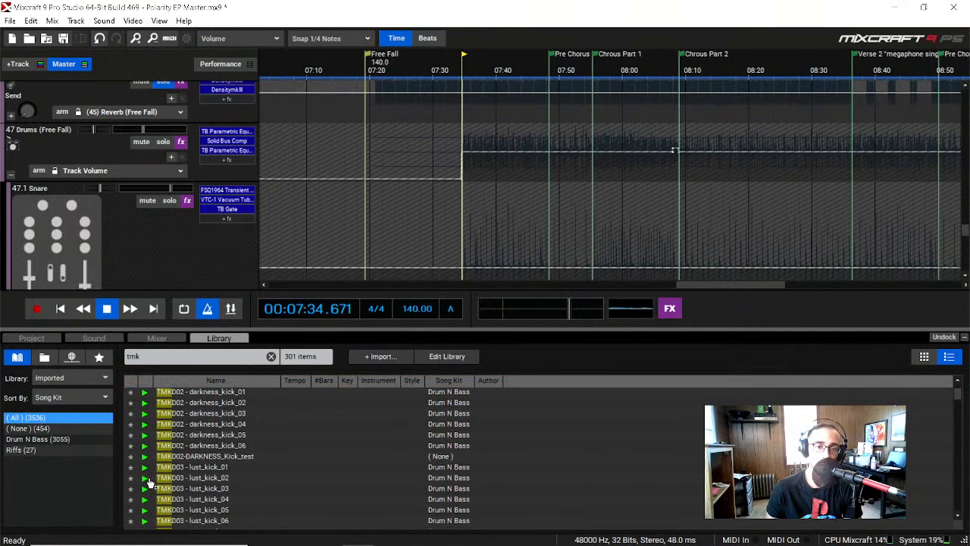
left_click(146, 478)
left_click(146, 467)
left_click(146, 457)
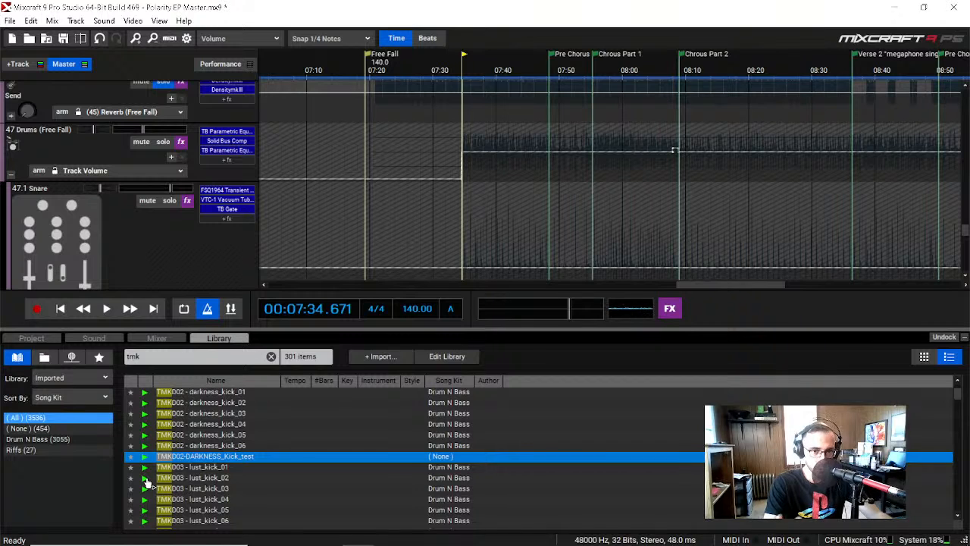
scroll(147, 483, "down", 3)
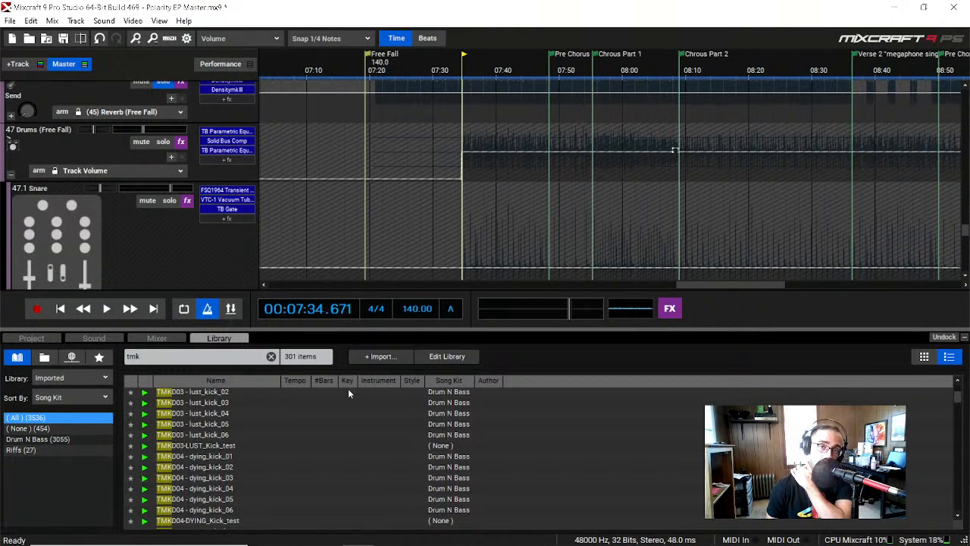
Step: Hide the library and place the playhead at about 07:34, where the drums start after the Free Fall marker
left_click(965, 337)
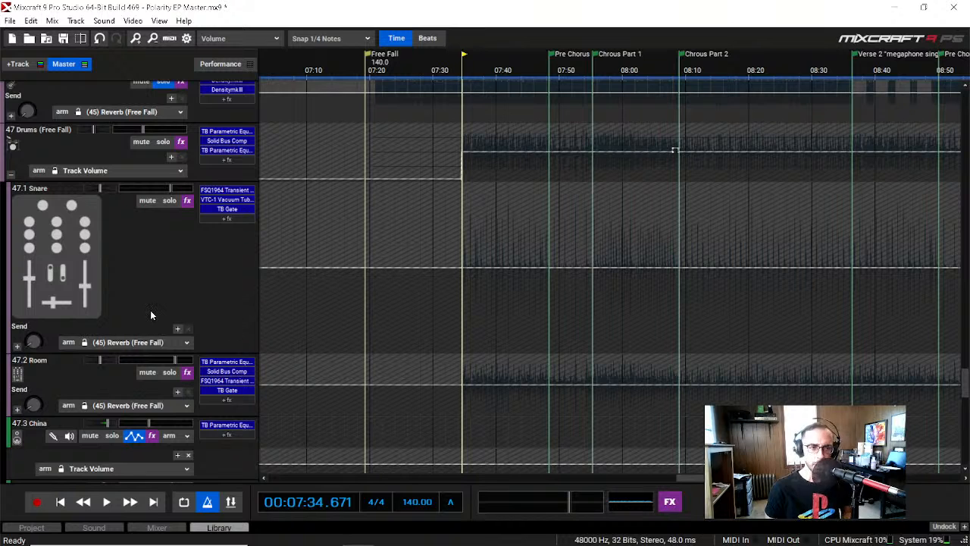
scroll(151, 315, "down", 1)
scroll(151, 315, "up", 1)
left_click(382, 68)
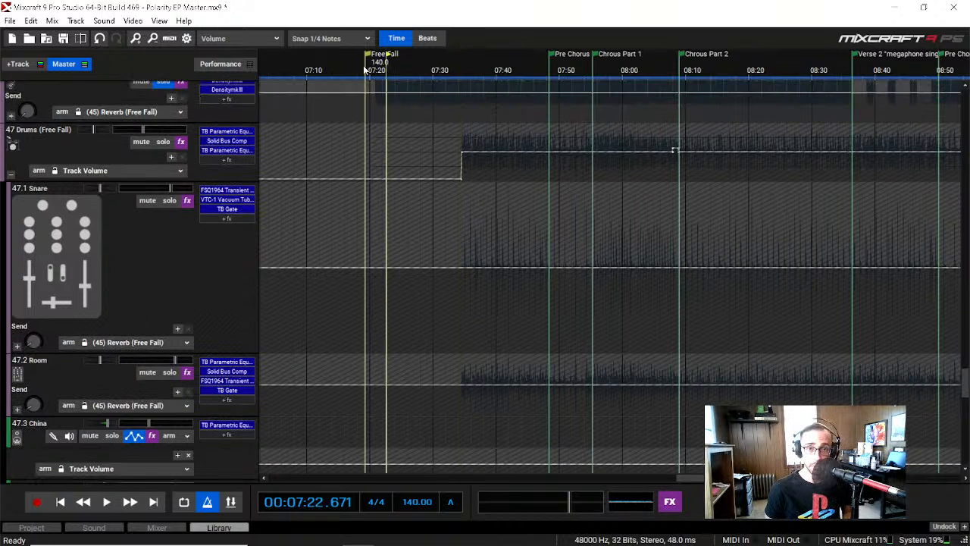
left_click(370, 71)
left_click(436, 71)
left_click(461, 71)
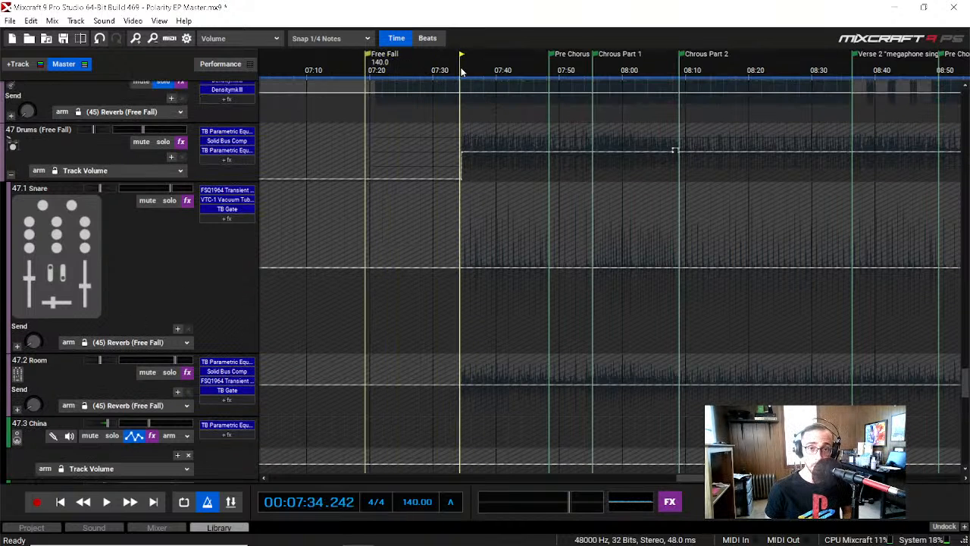
Step: Solo the Drums (Free Fall) submix, unsolo Guitars, and play the drums from 07:34 to about 08:09
scroll(144, 271, "up", 1)
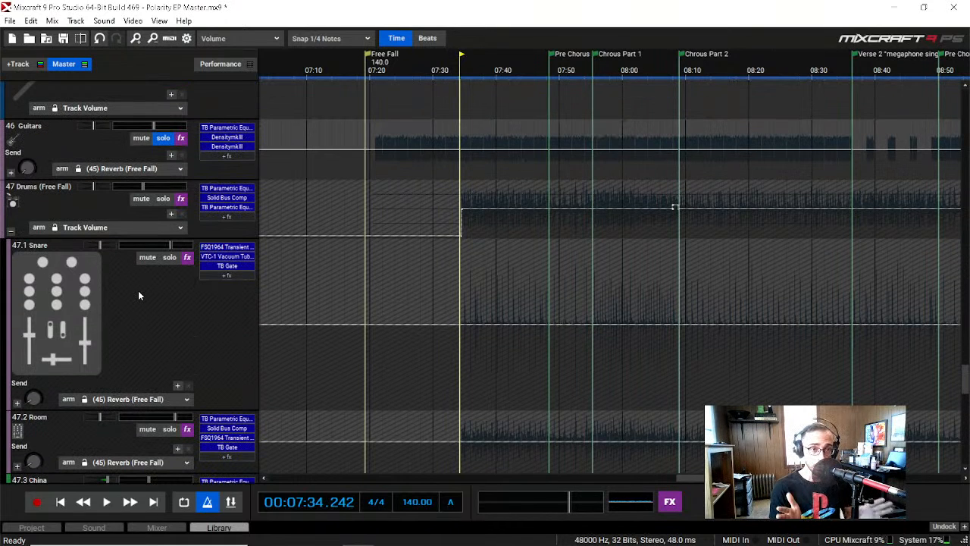
left_click(169, 198)
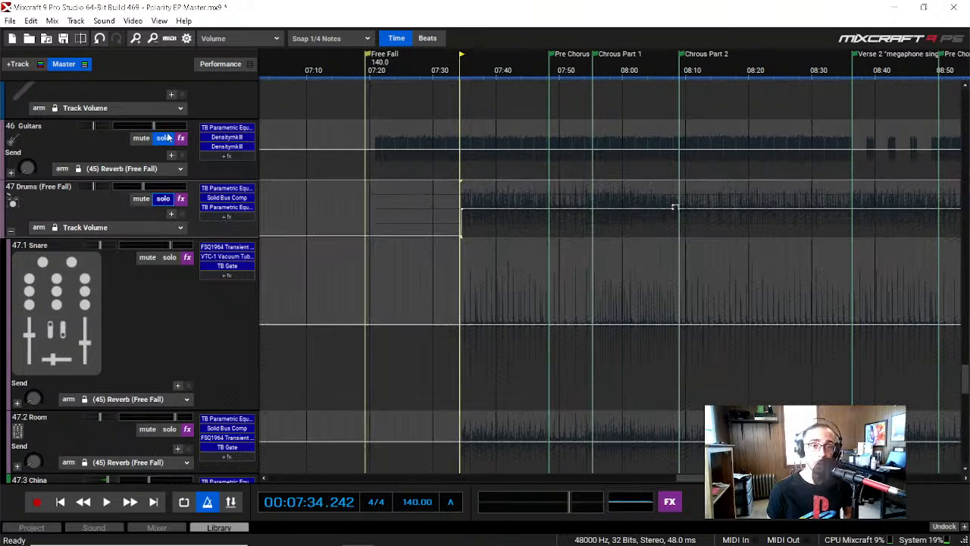
left_click(167, 139)
key("space")
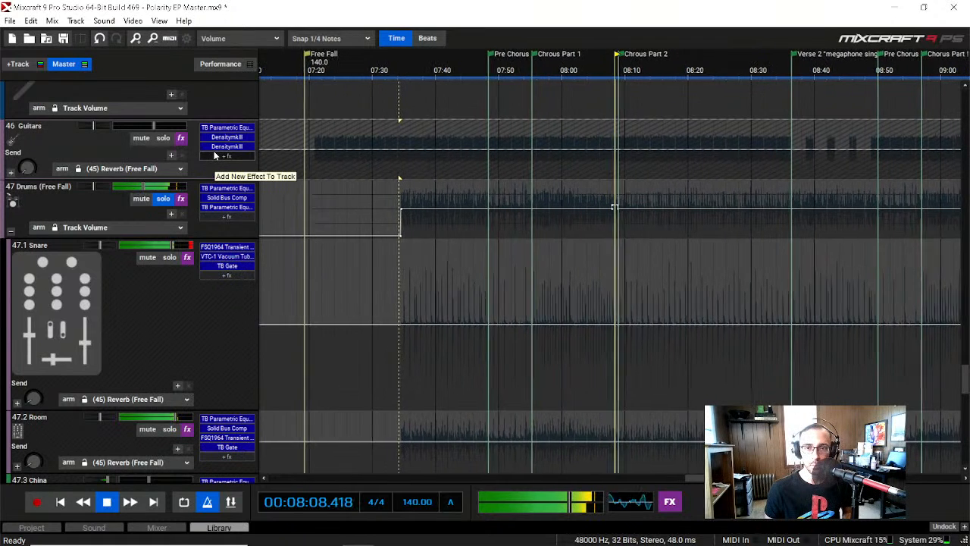
key("space")
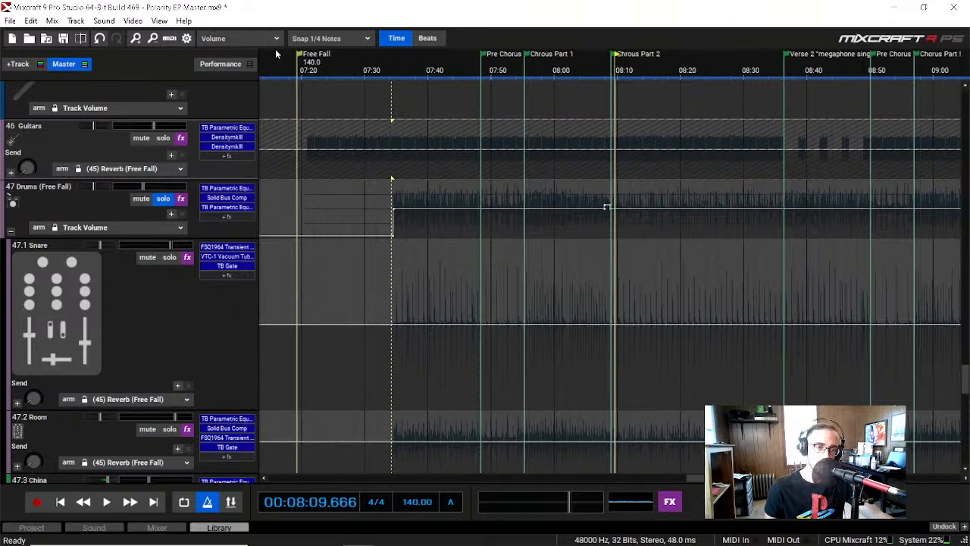
Step: Expand the Snare submix inside Drums (Free Fall) to show its individual tracks
scroll(140, 352, "down", 2)
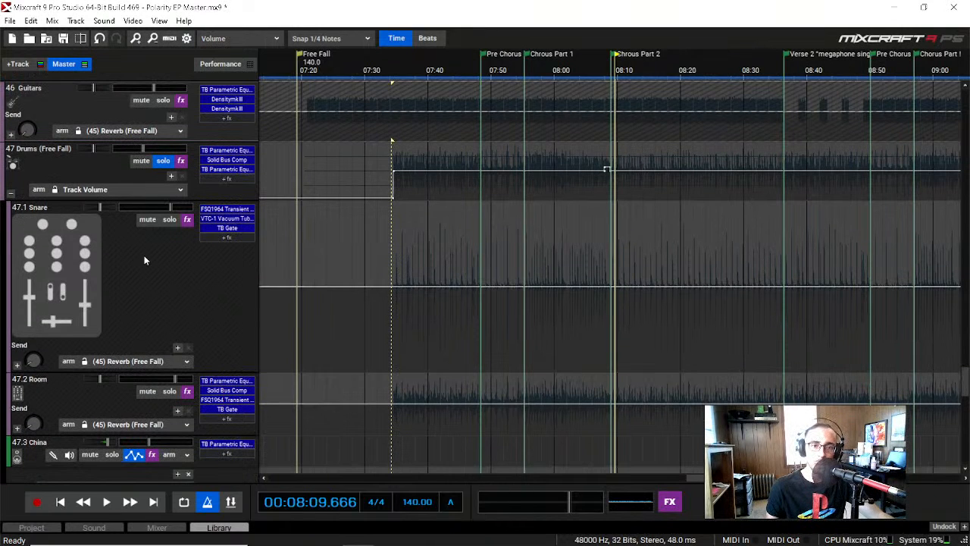
scroll(145, 260, "down", 2)
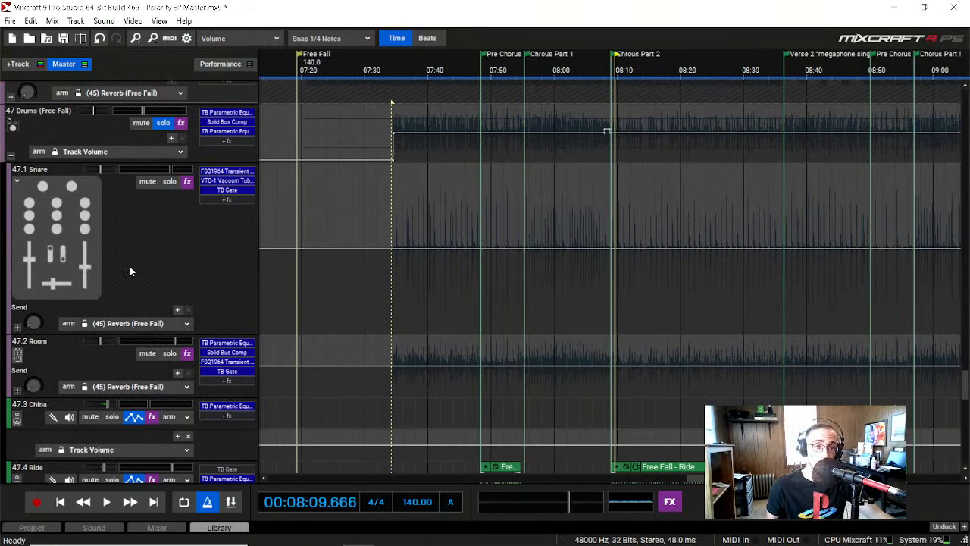
scroll(140, 314, "up", 2)
scroll(138, 315, "down", 2)
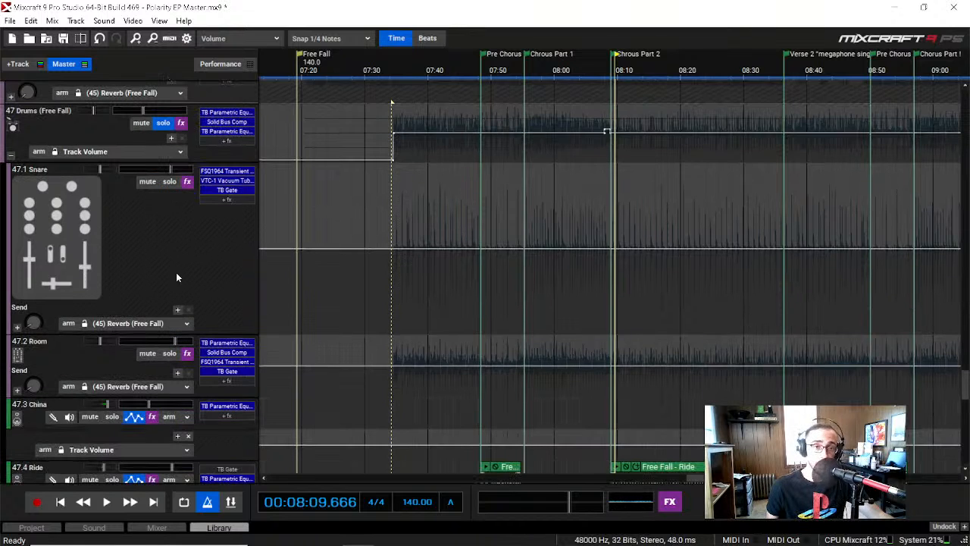
left_click(17, 327)
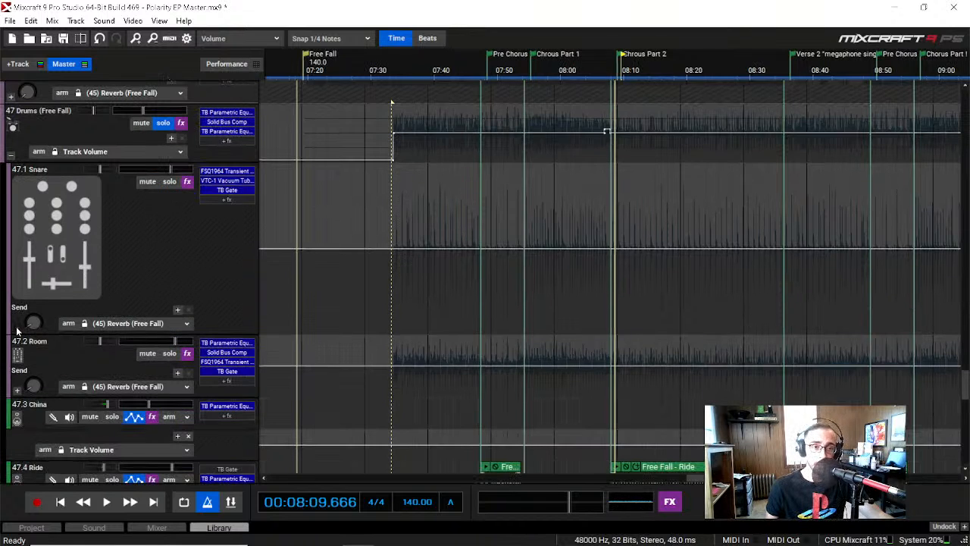
Step: Solo the SNR Top track in the Snare submix and play it from 08:09 to about 08:17
scroll(18, 330, "down", 7)
scroll(76, 353, "up", 1)
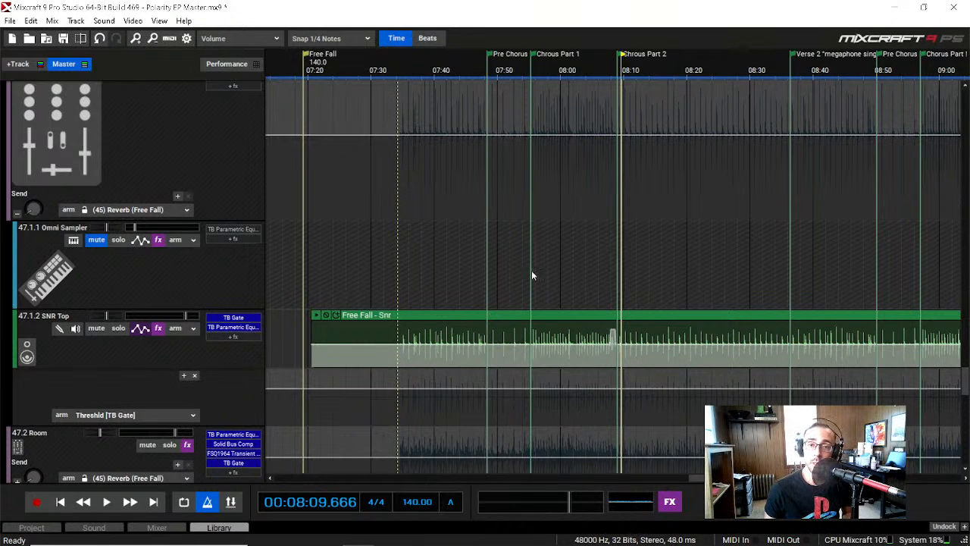
left_click(117, 331)
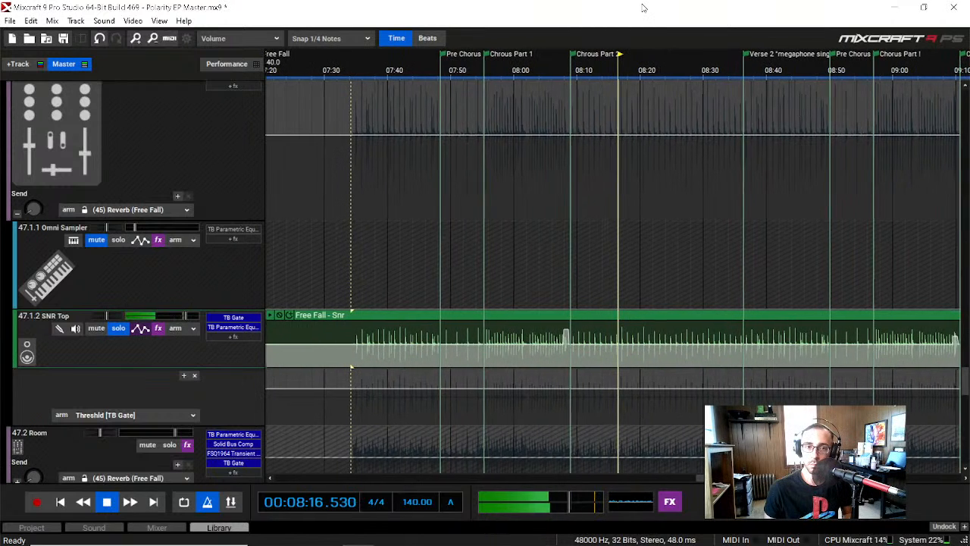
key("space")
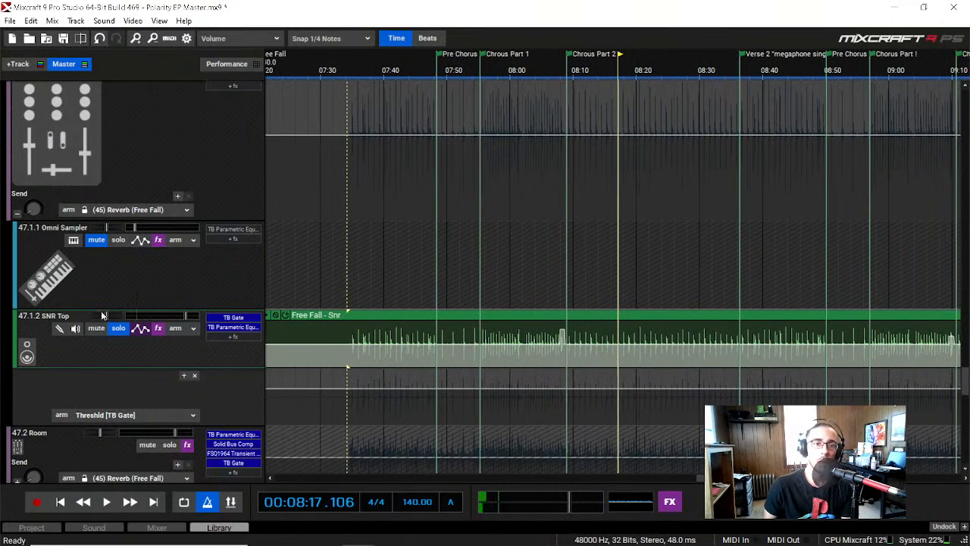
Step: Open the SNR Top track's TB Parametric Equalizer, examine its low cut, narrow dip and high-shelf curve, and close it
left_click(256, 328)
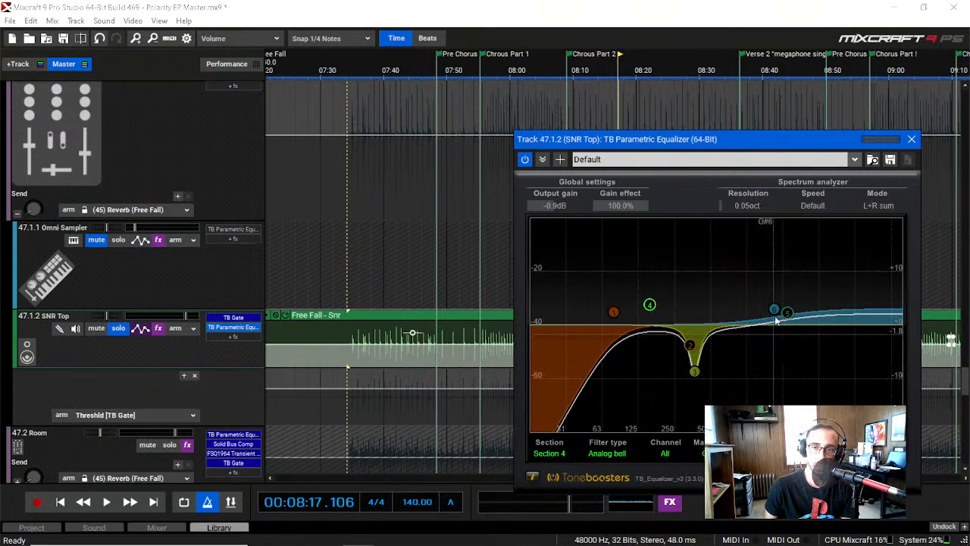
left_click_drag(727, 143, 558, 84)
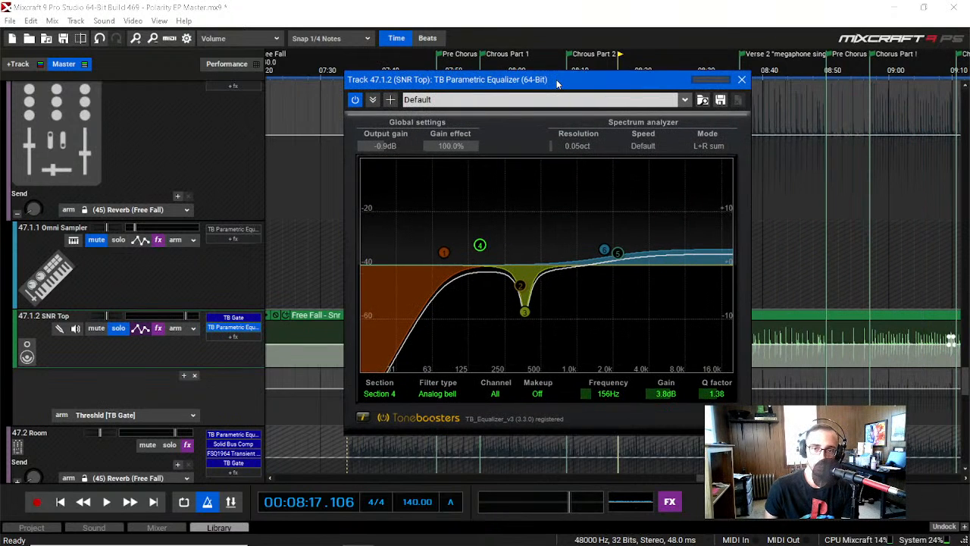
scroll(198, 270, "up", 1)
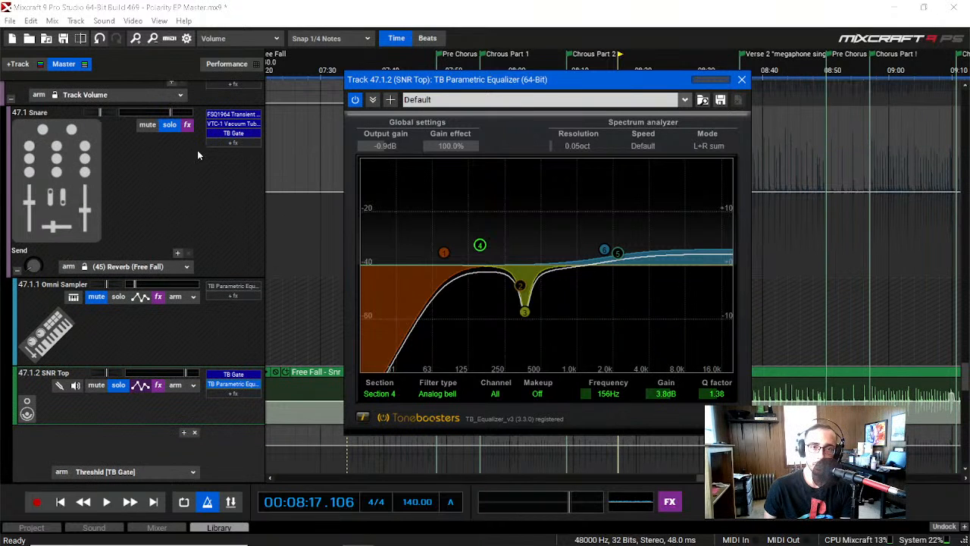
scroll(238, 207, "down", 1)
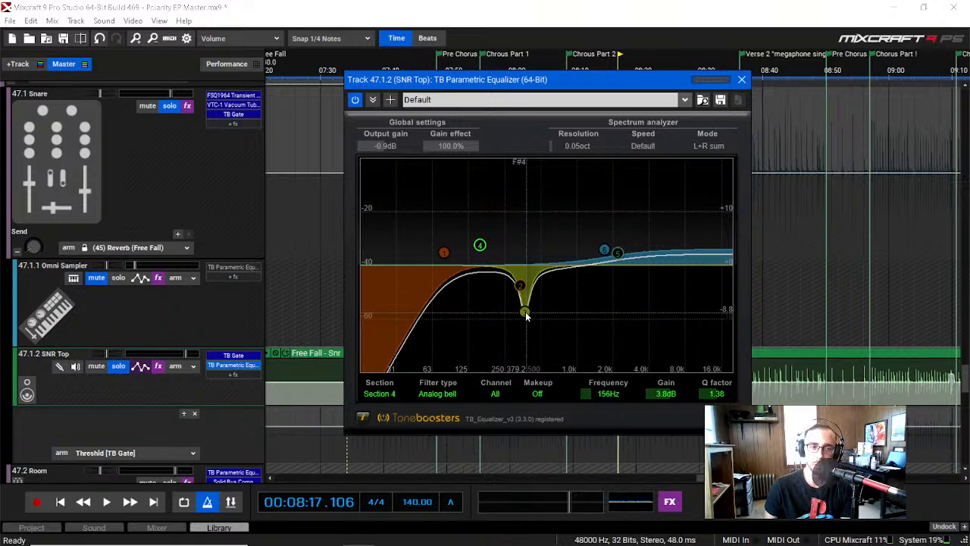
left_click_drag(545, 79, 530, 97)
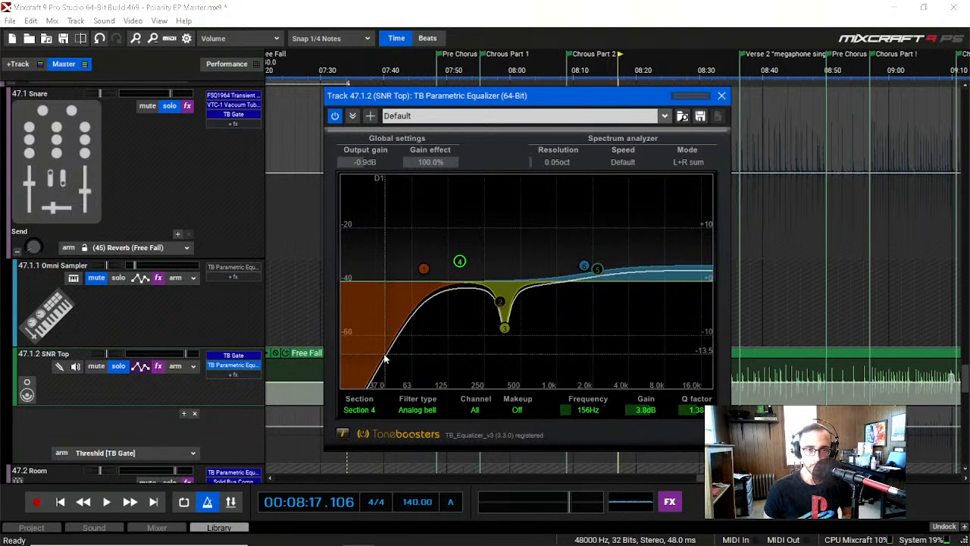
left_click(721, 95)
Step: Examine the Snare submix's FSQ1964 Transient Vitaliser alongside the SNR Top track's TB Parametric Equalizer, and close both effects
scroll(138, 364, "up", 1)
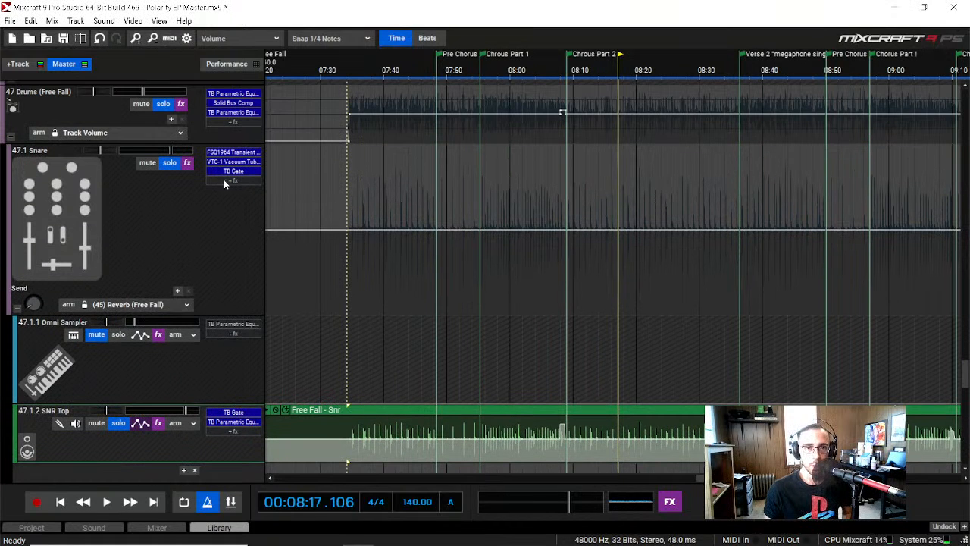
left_click(233, 152)
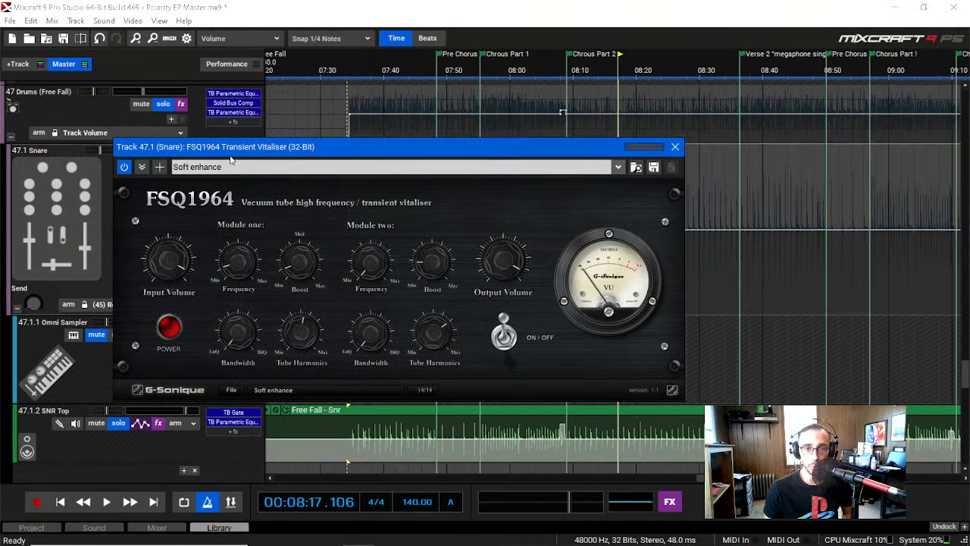
left_click_drag(337, 160, 477, 108)
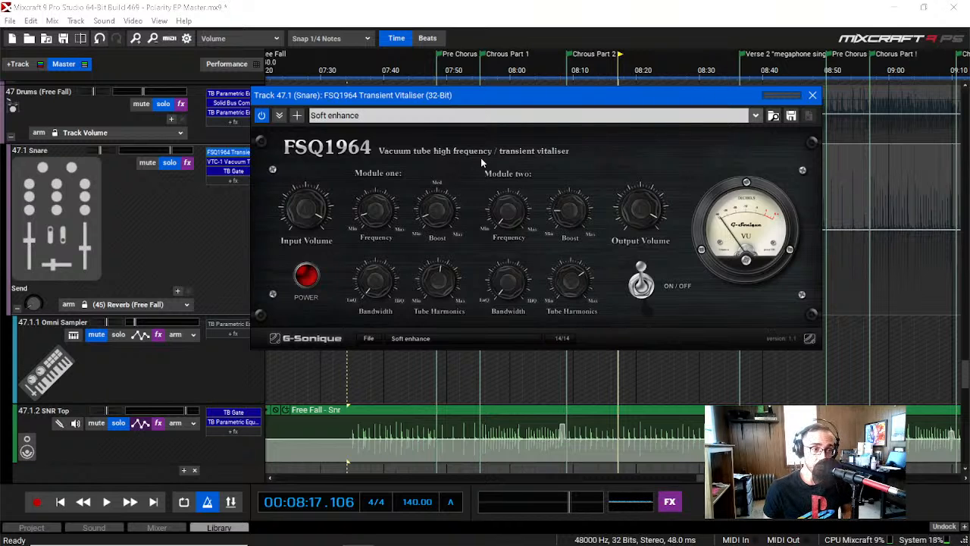
left_click(244, 421)
left_click(244, 421)
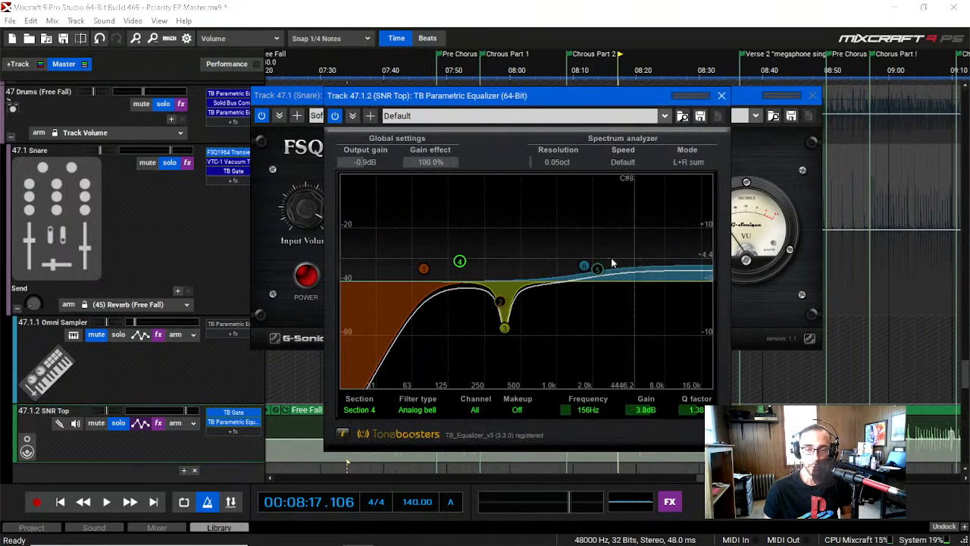
left_click(722, 96)
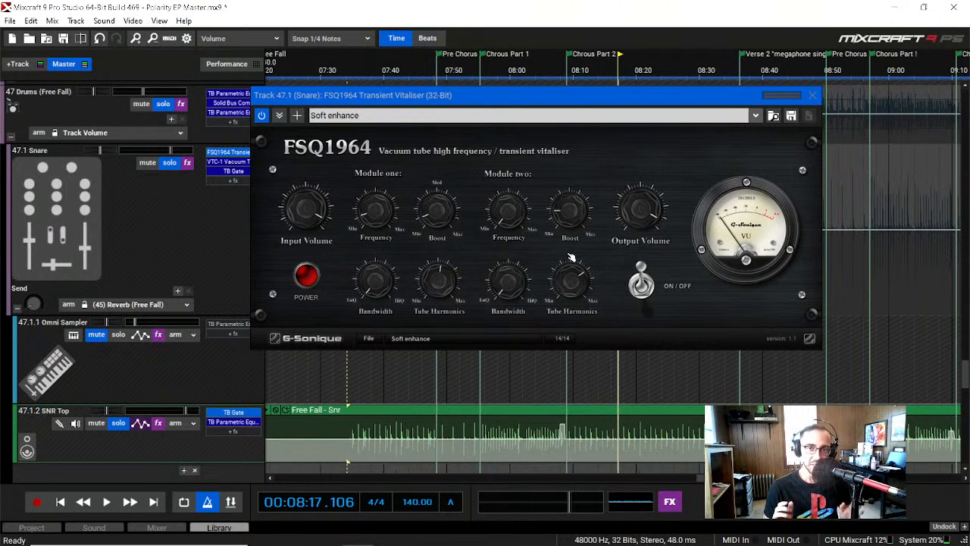
left_click(813, 95)
Step: Open the VTC-1 vacuum tube effect on the Snare submix
double_click(252, 162)
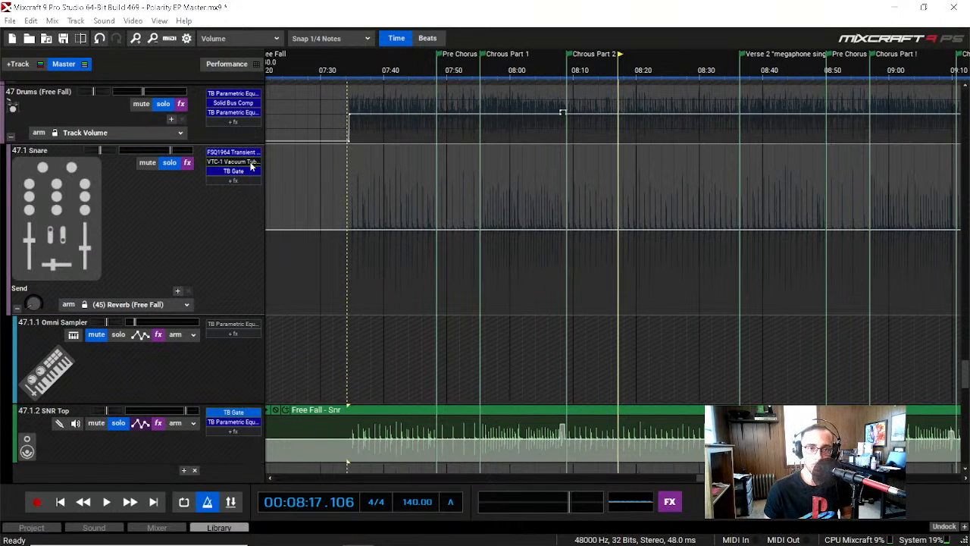
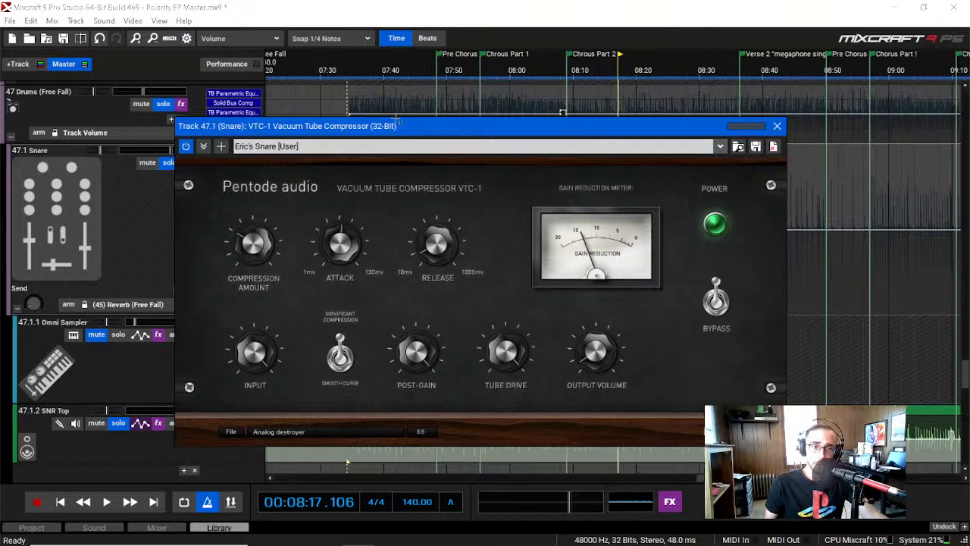
Step: Close the VTC-1, open the Snare submix's TB Gate, and examine the FSQ1964 Transient Vitaliser again before closing it
left_click(777, 125)
left_click(245, 171)
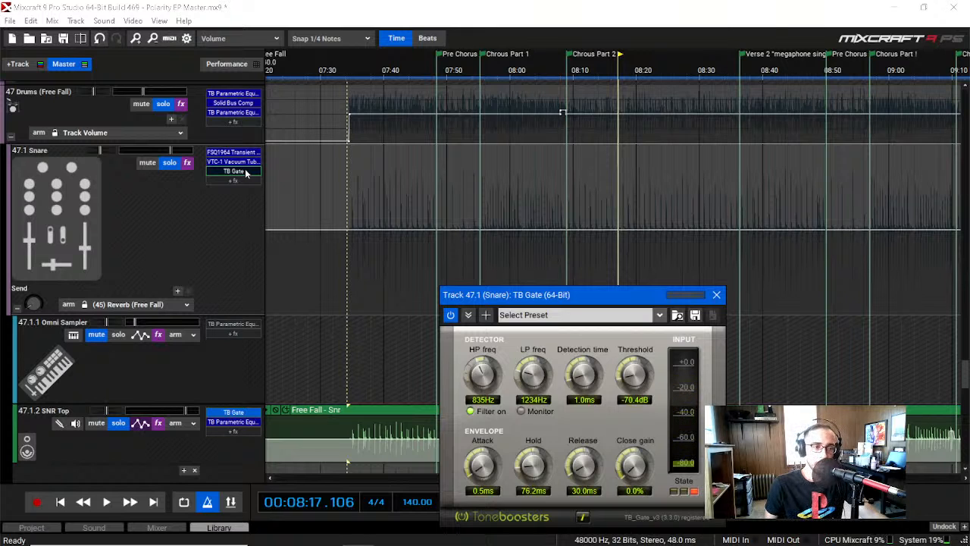
left_click(256, 154)
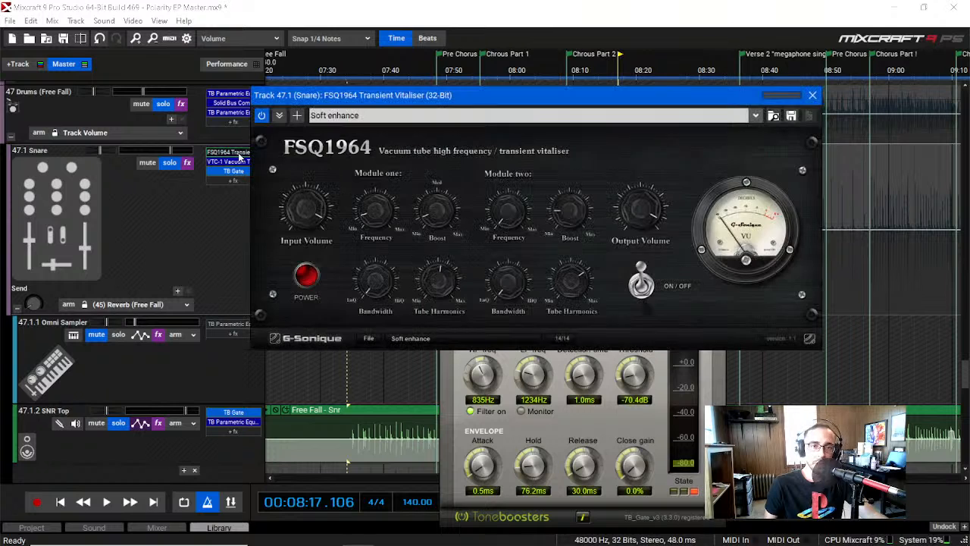
left_click(812, 95)
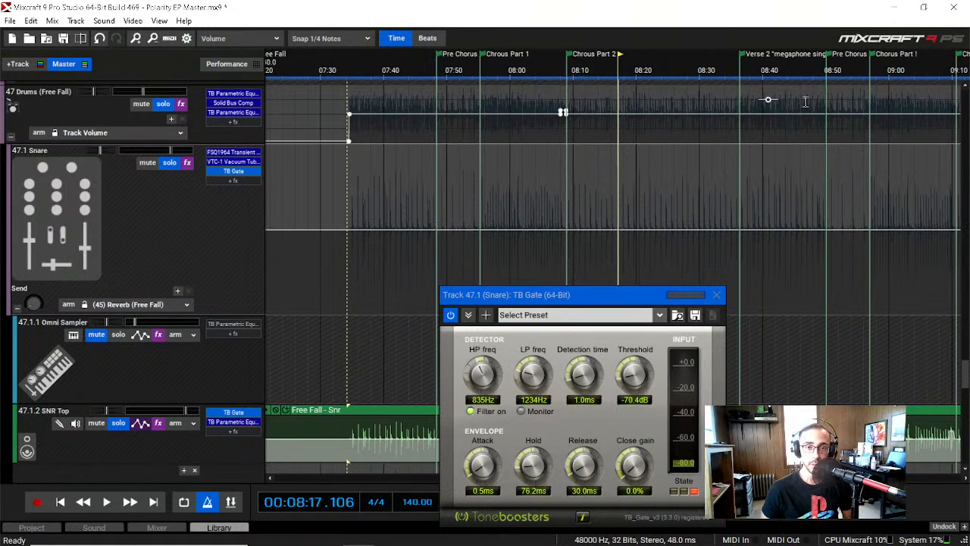
left_click(231, 151)
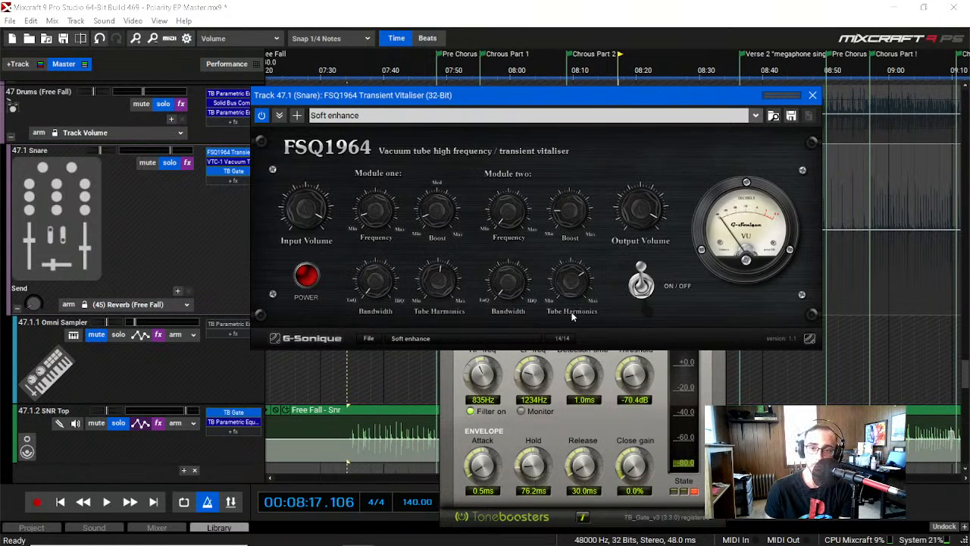
left_click(813, 94)
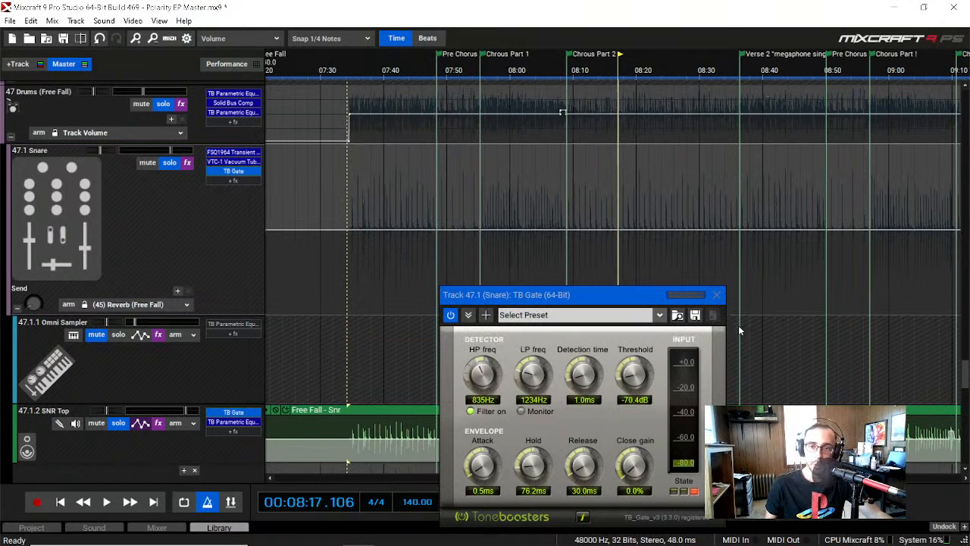
Step: Recheck the Snare submix's VTC-1 and FSQ1964 effects, switch its TB Gate off and on again, and close the gate
left_click_drag(592, 291, 527, 124)
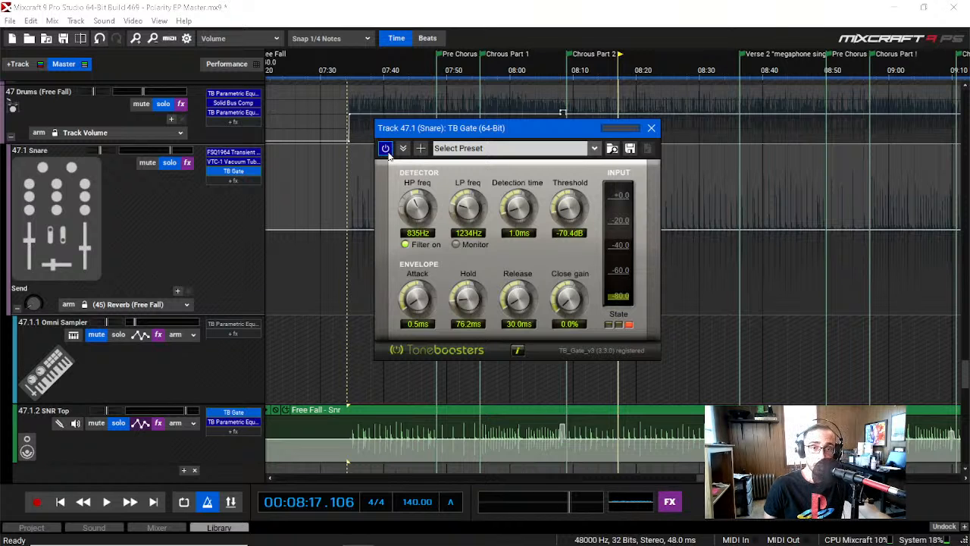
left_click(241, 160)
left_click(777, 125)
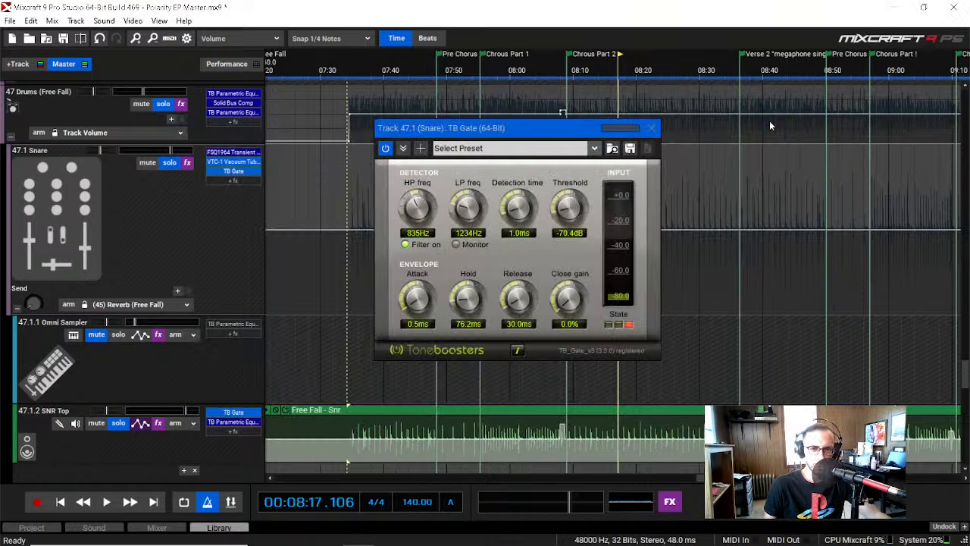
left_click(233, 152)
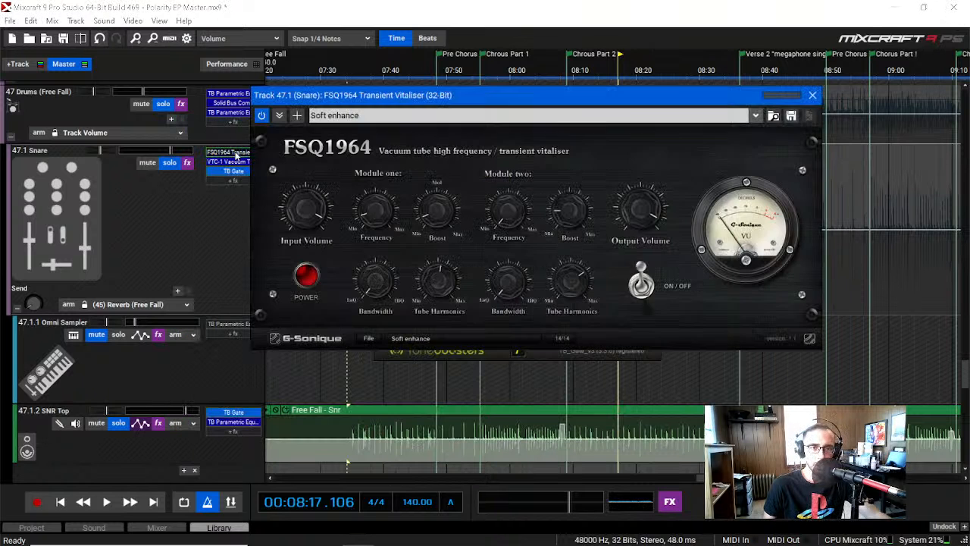
left_click(814, 97)
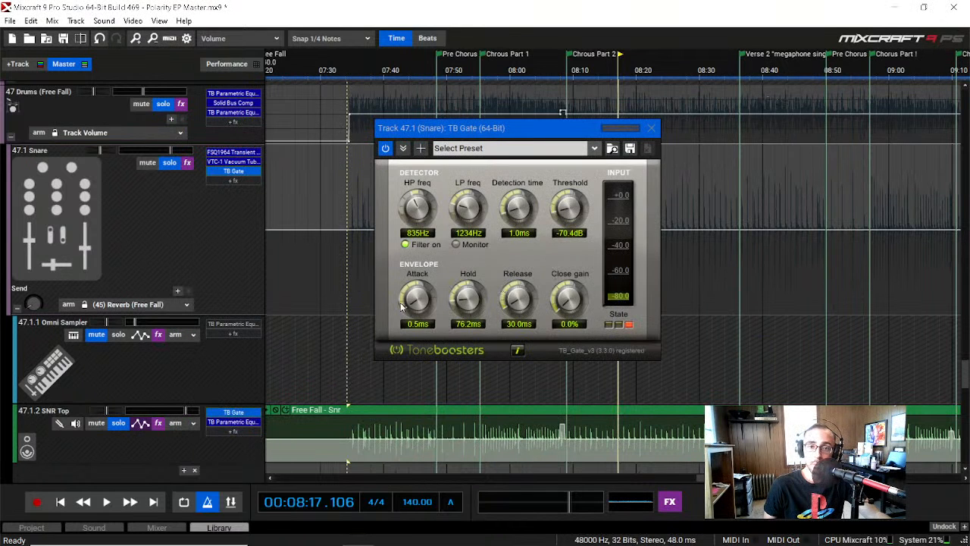
left_click(385, 150)
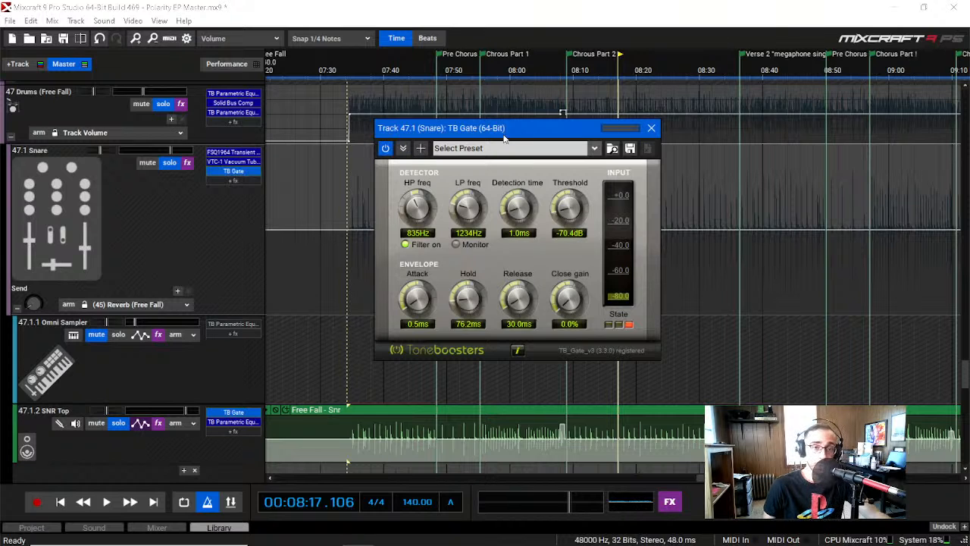
left_click(652, 129)
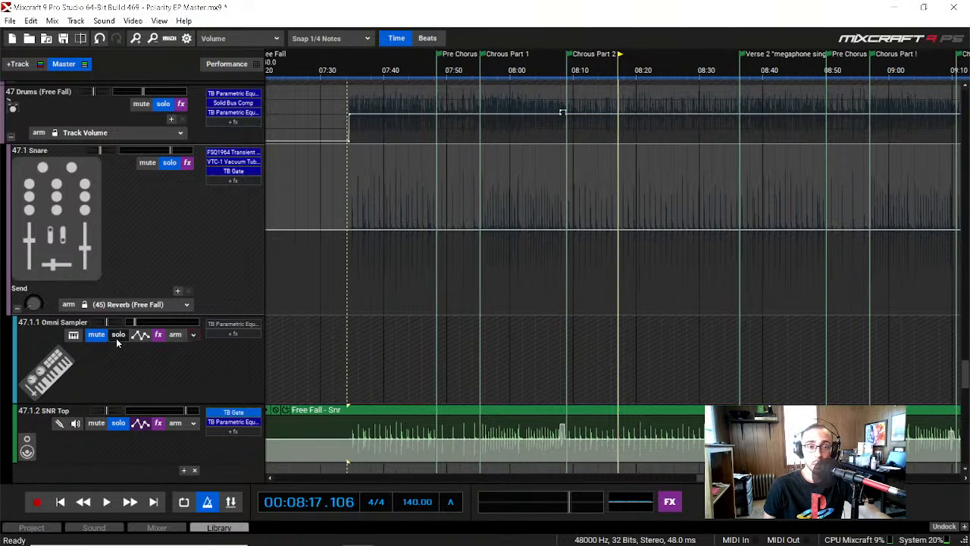
Step: Collapse the Snare submix and expand the Room submix to show its Room R and Room L tracks
scroll(87, 333, "down", 4)
scroll(85, 331, "down", 1)
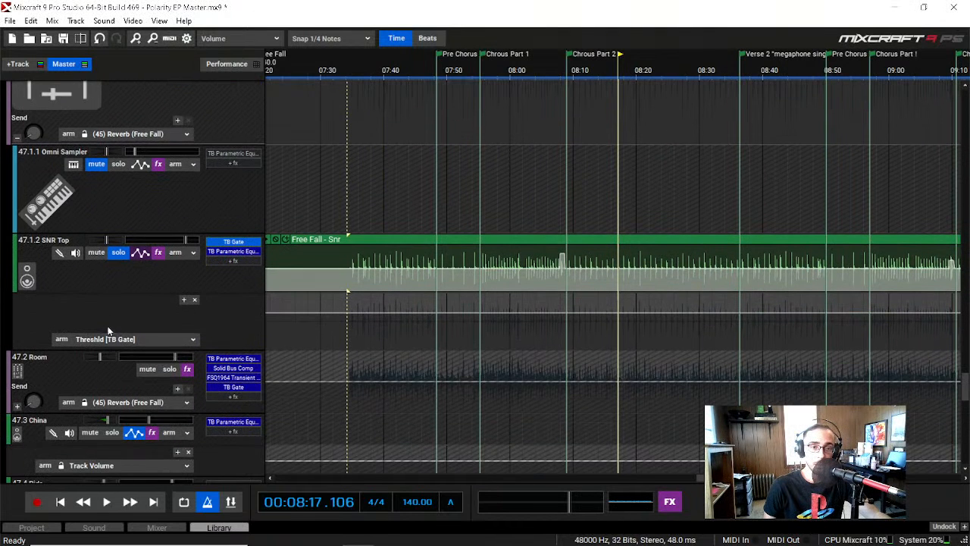
scroll(60, 262, "up", 2)
scroll(59, 261, "up", 1)
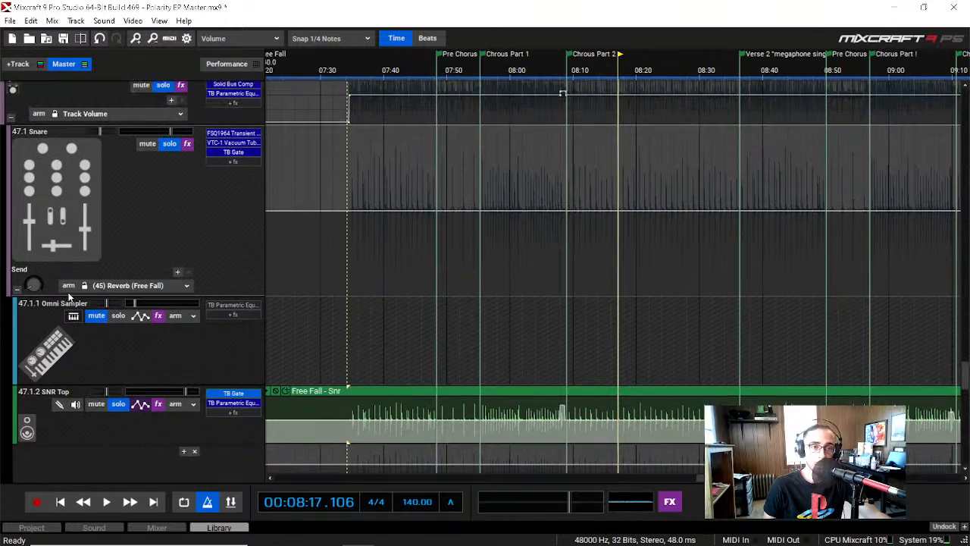
left_click(16, 266)
scroll(32, 273, "down", 1)
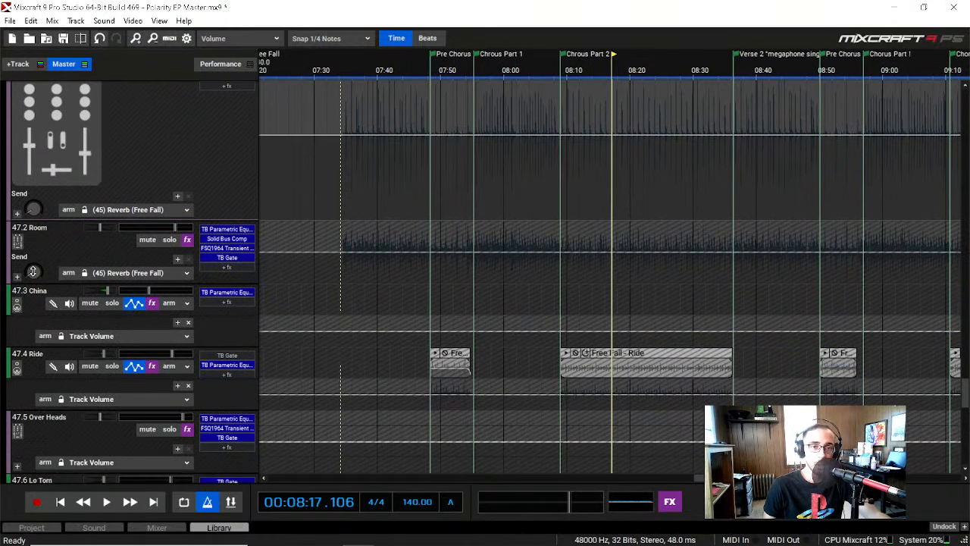
left_click(18, 279)
scroll(18, 282, "down", 1)
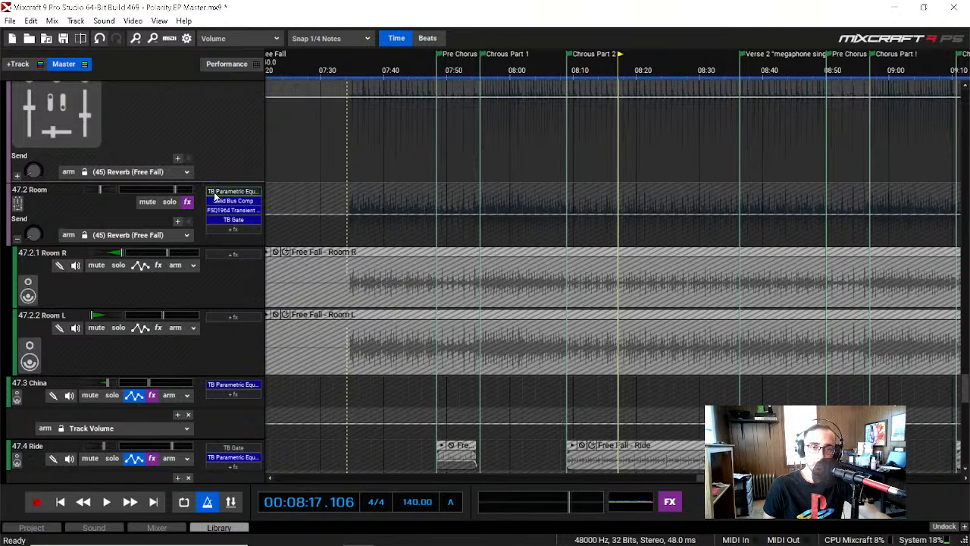
Step: Solo the Room submix and play it from about 07:37 to 07:41
left_click(169, 202)
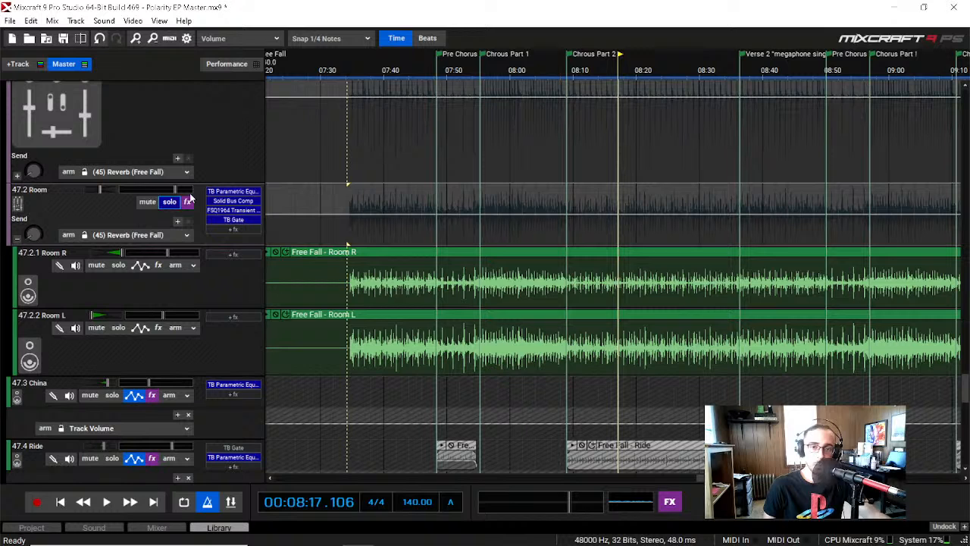
left_click(369, 70)
key("space")
scroll(145, 351, "up", 1)
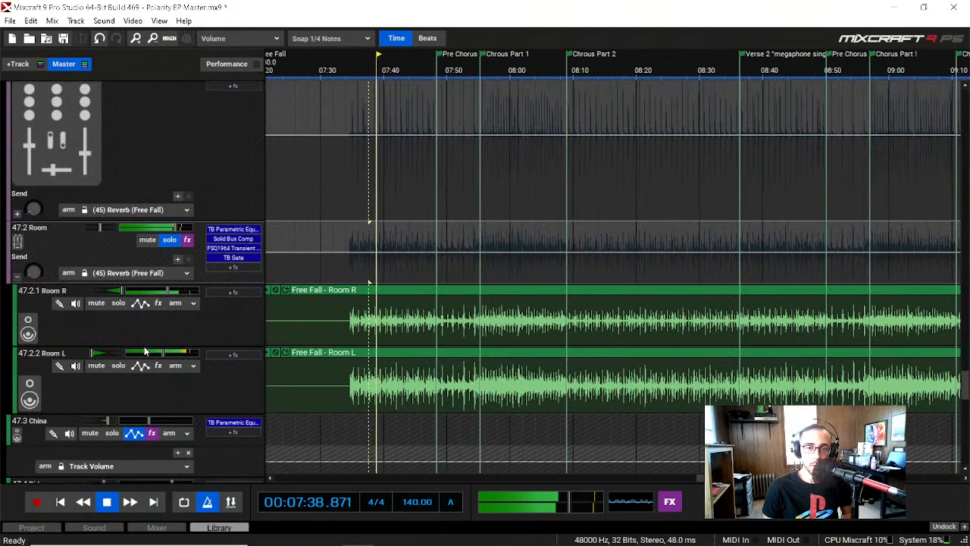
scroll(246, 392, "down", 1)
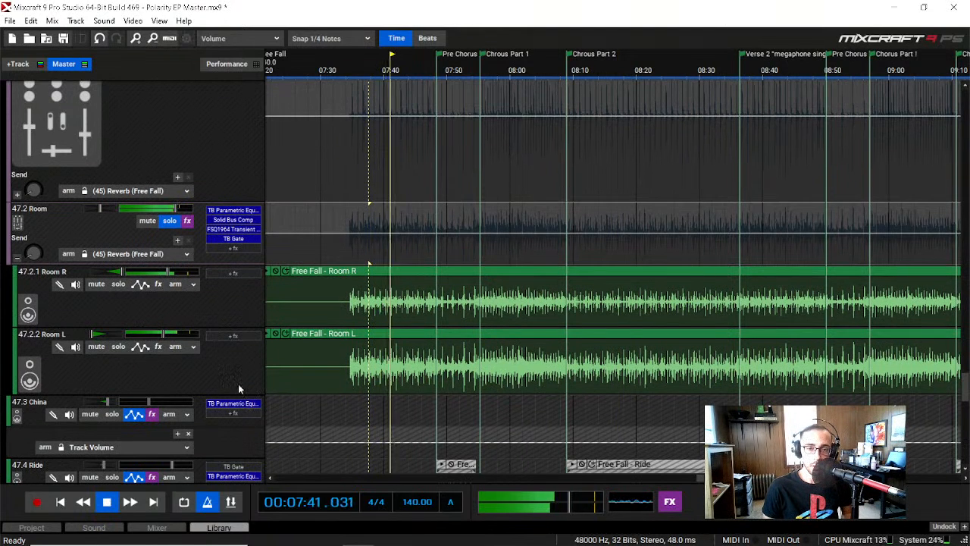
key("space")
Step: Unsolo the Snare submix and play the Room submix alone from 07:41 to about 07:48
scroll(170, 311, "up", 5)
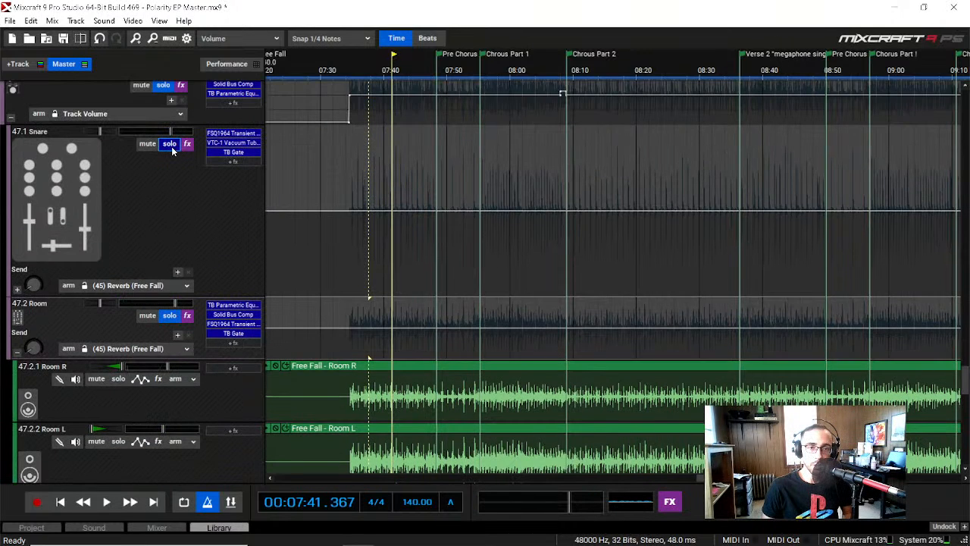
scroll(178, 152, "down", 5)
key("space")
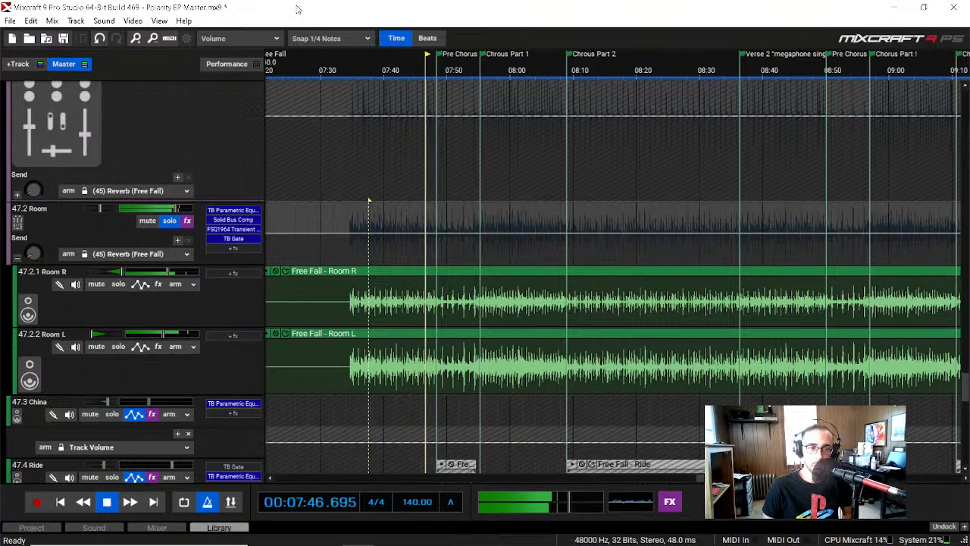
key("space")
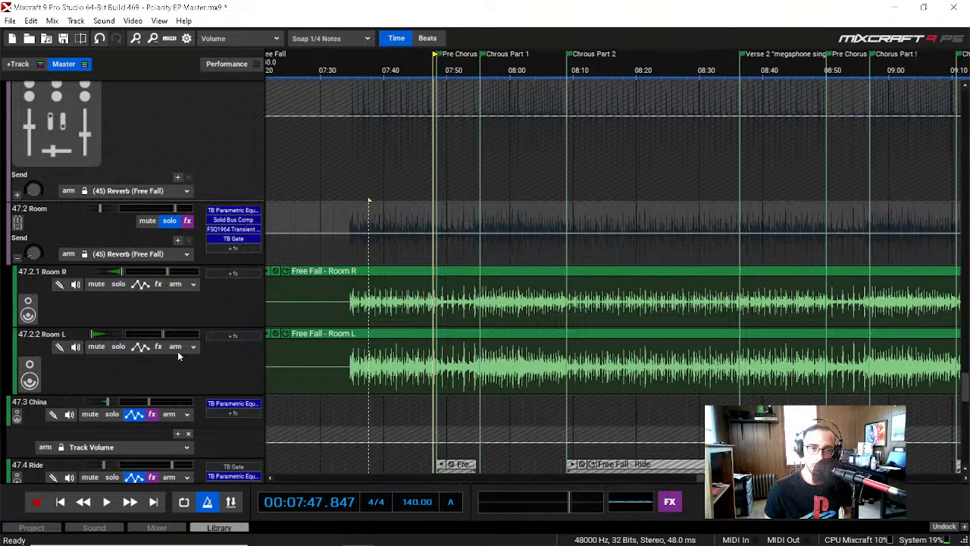
Step: Examine the low cut in the Room submix's TB Parametric Equalizer, close it, and open the Solid Bus Comp clear of the Room tracks
left_click(227, 211)
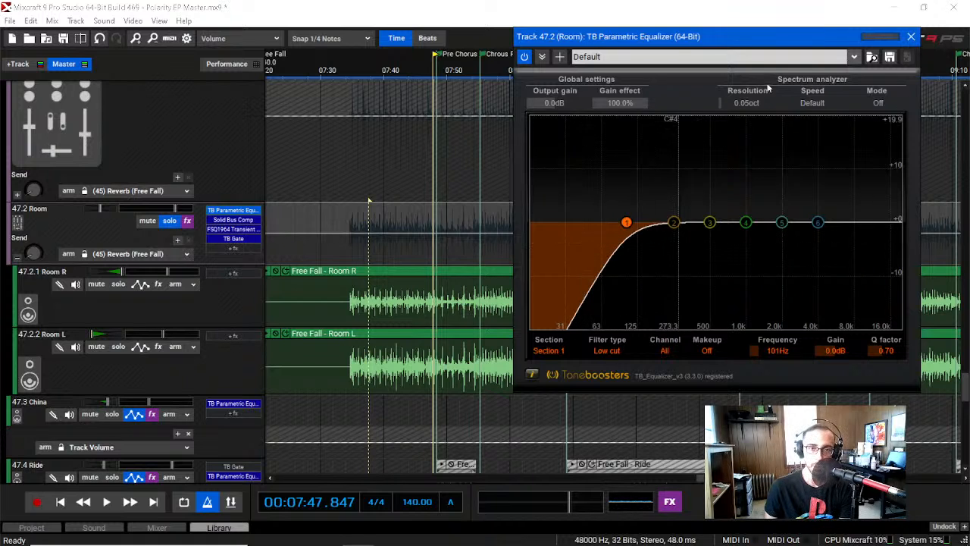
left_click(911, 36)
left_click(234, 220)
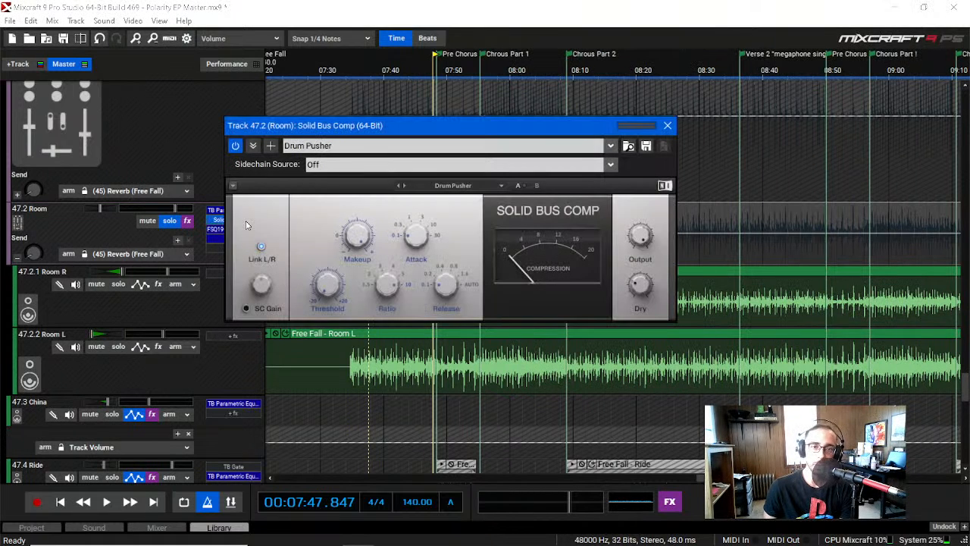
left_click_drag(527, 131, 677, 68)
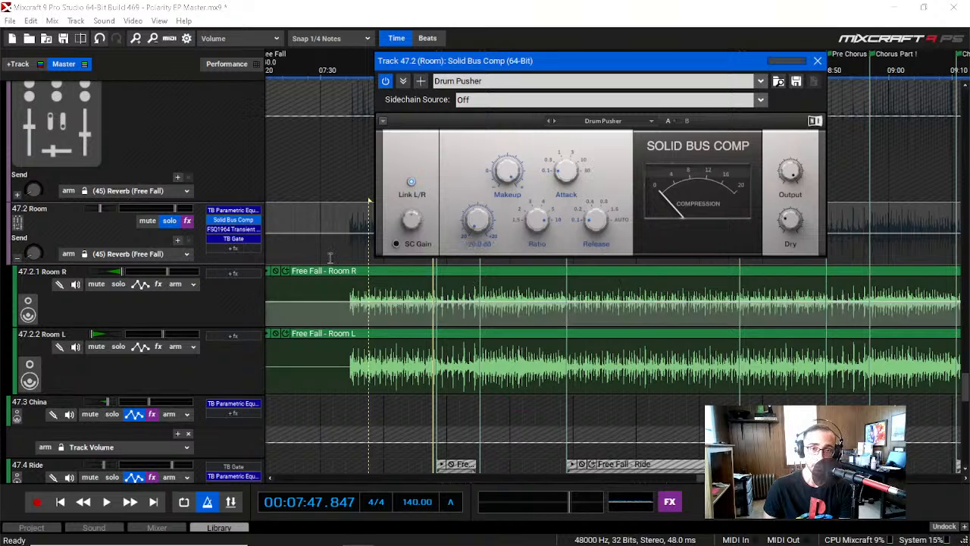
Step: Play the Room submix from 07:48 to about 08:02, comparing it with the Solid Bus Comp off and on, and close the compressor
left_click(379, 5)
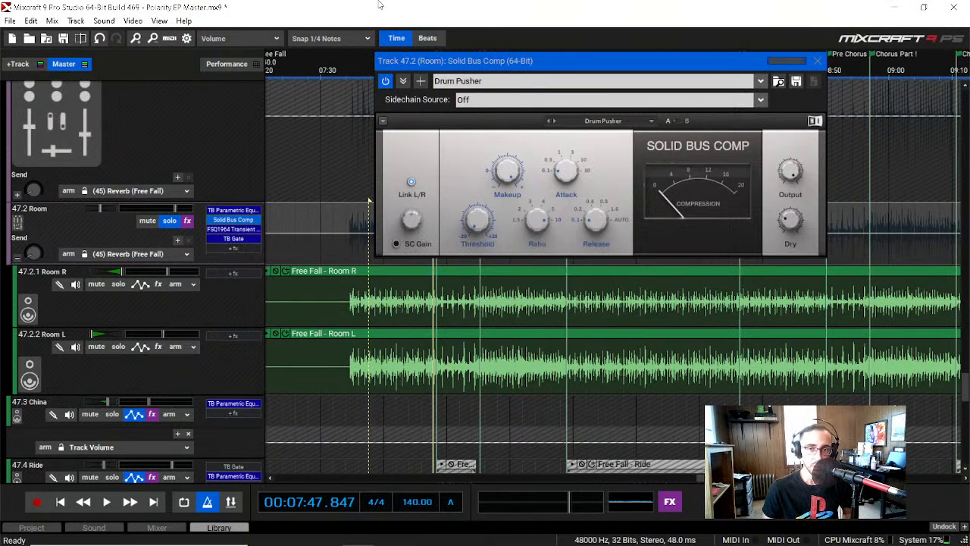
key("space")
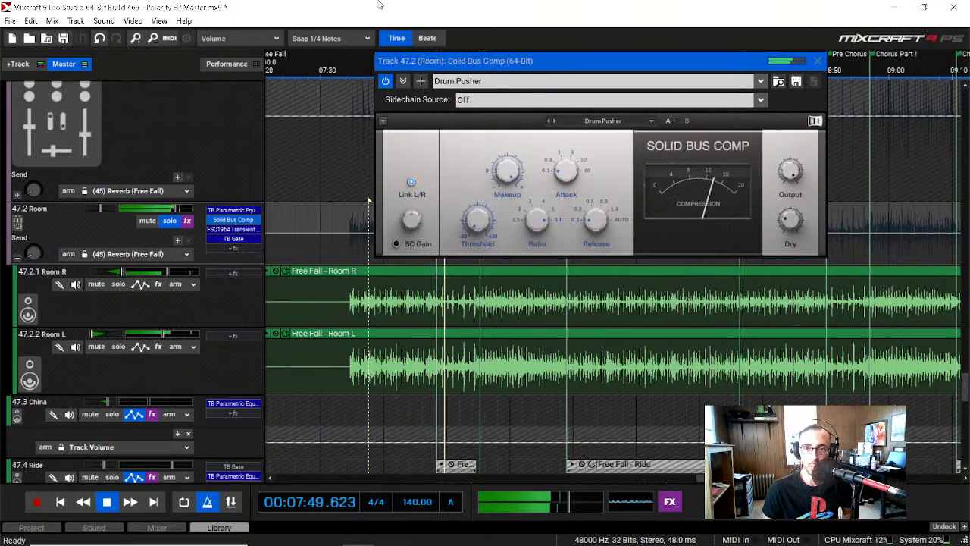
left_click(385, 81)
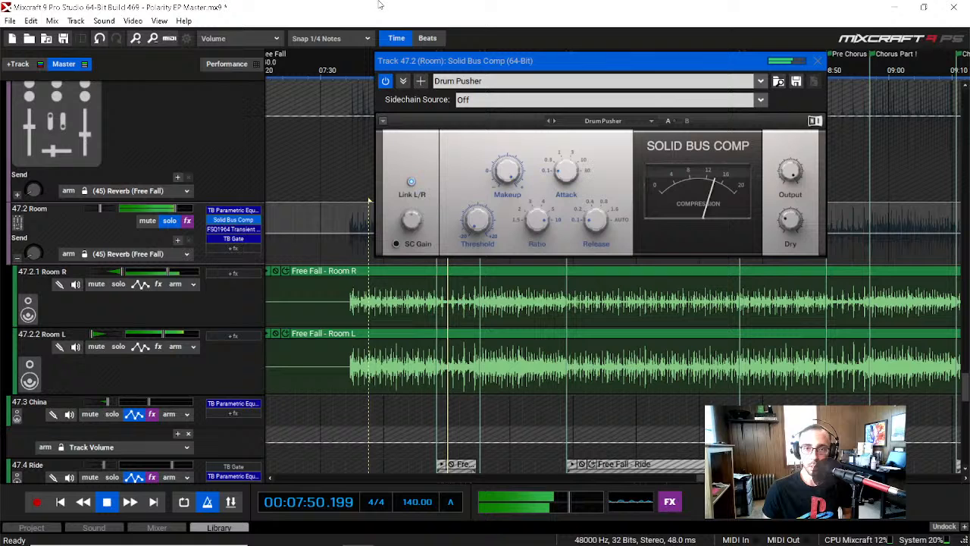
left_click(386, 81)
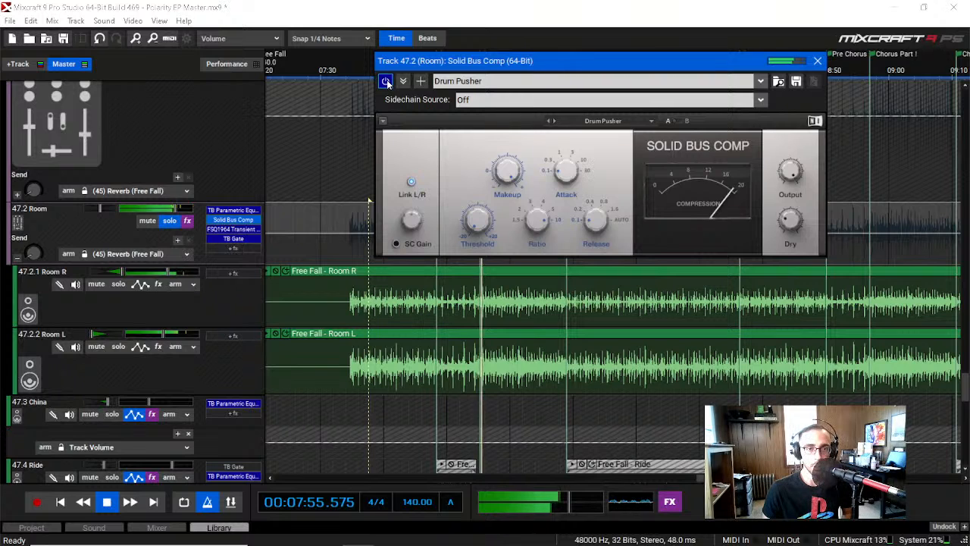
left_click(818, 60)
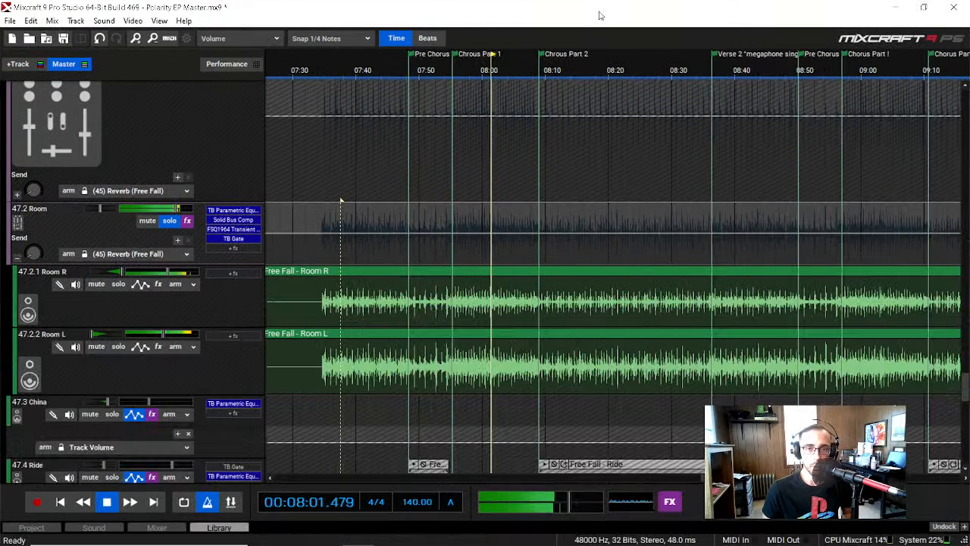
key("space")
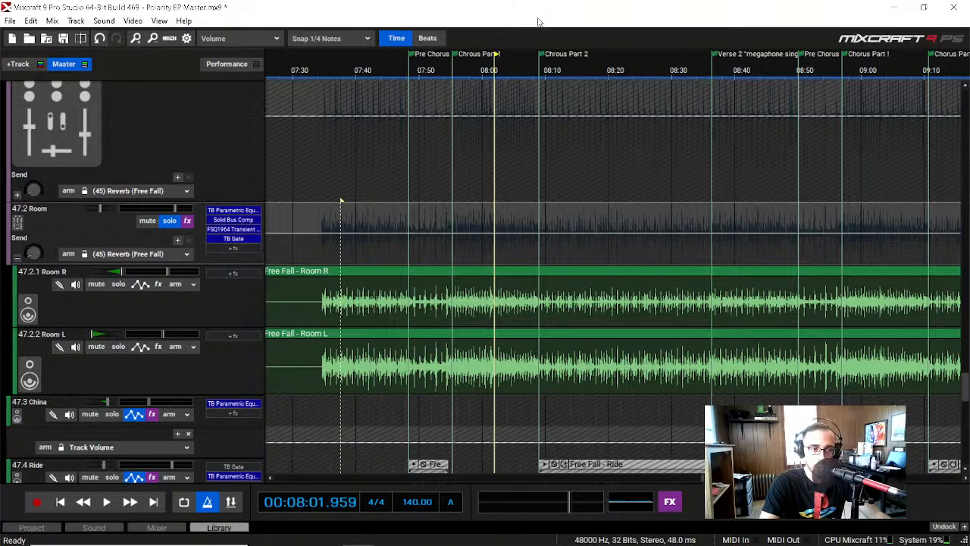
Step: Reopen the Room submix's Solid Bus Comp and check its Dry and Output levels
left_click(234, 220)
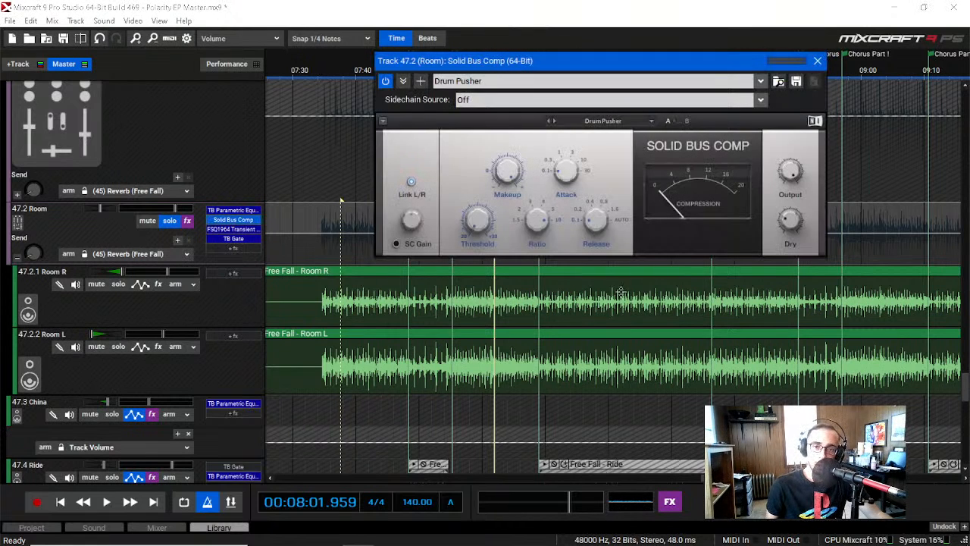
mouse_move(789, 222)
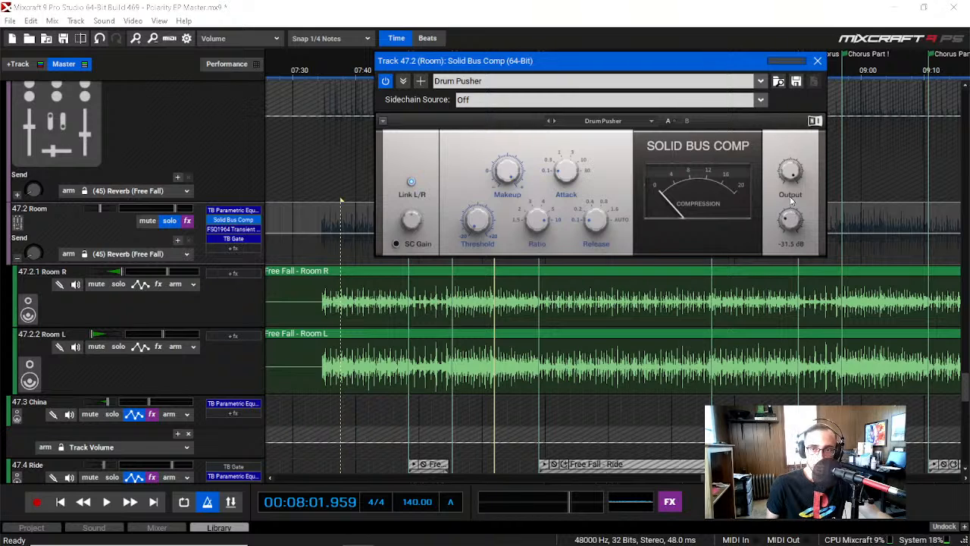
mouse_move(787, 157)
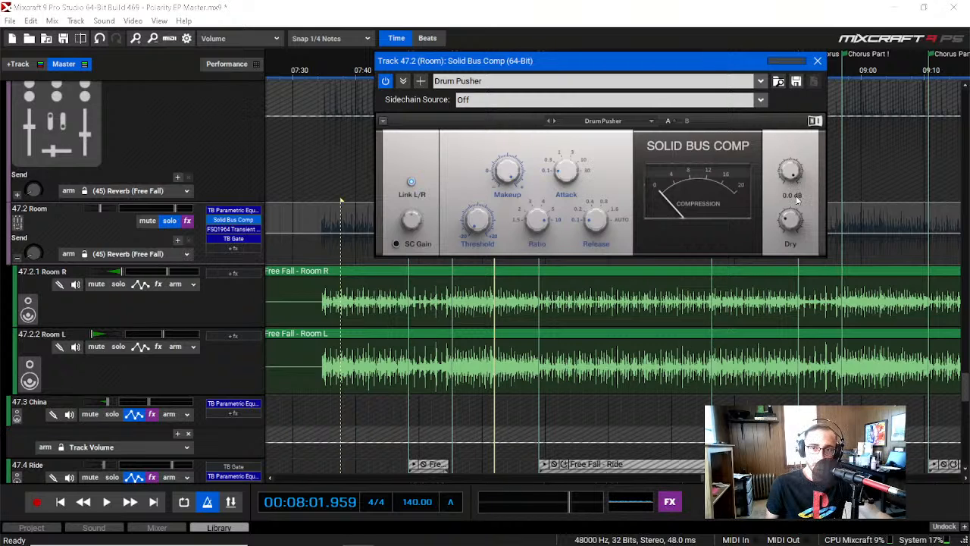
mouse_move(805, 242)
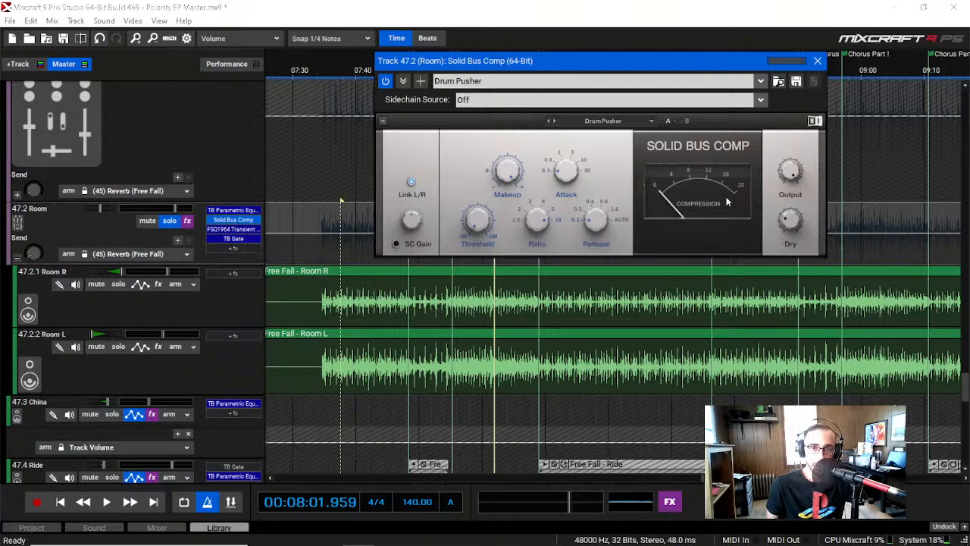
Step: Play the Room submix from about 07:41 to 07:49 while watching the compression meter, and close the Solid Bus Comp
left_click(363, 71)
key("space")
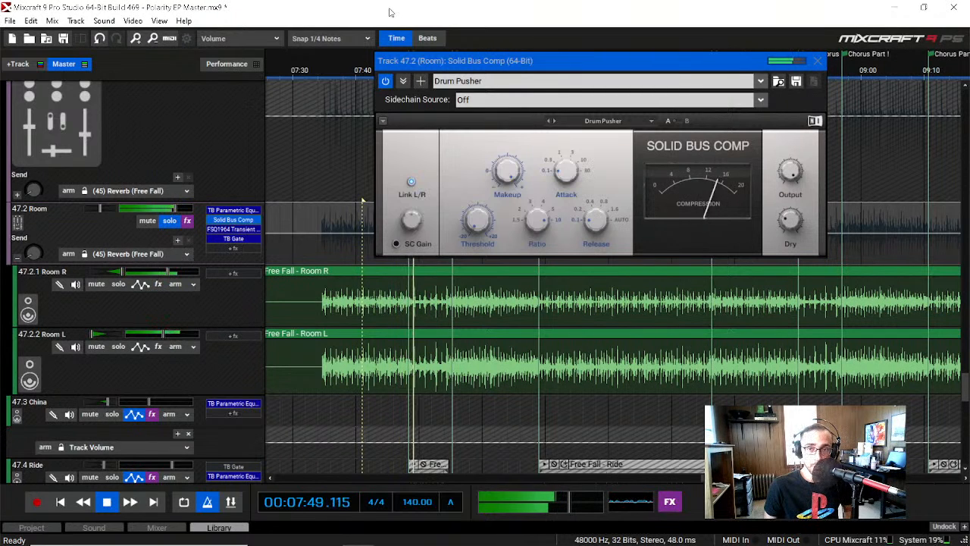
key("space")
left_click(817, 61)
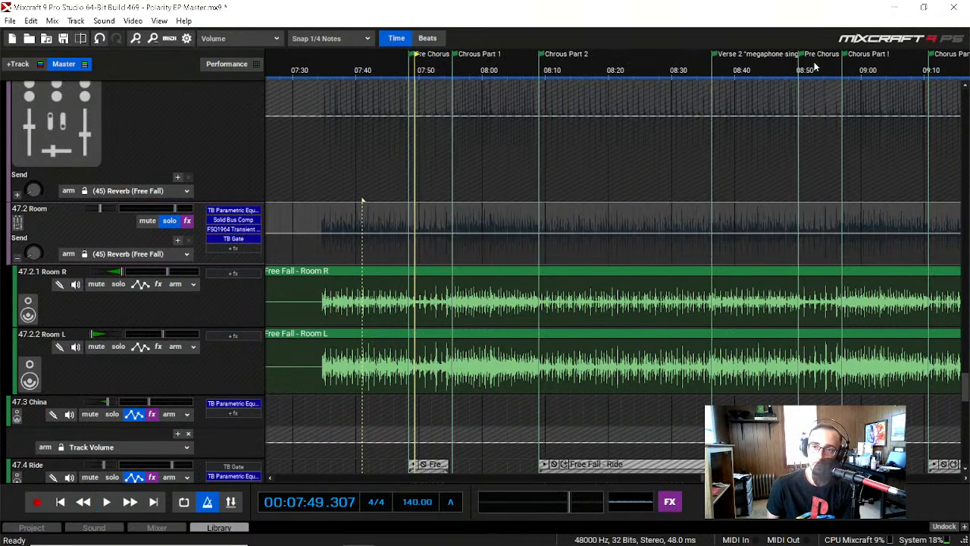
Step: Examine the Room submix's FSQ1964 Transient Vitaliser and its preset list, keep Soft enhance, and close the plugin
left_click(233, 229)
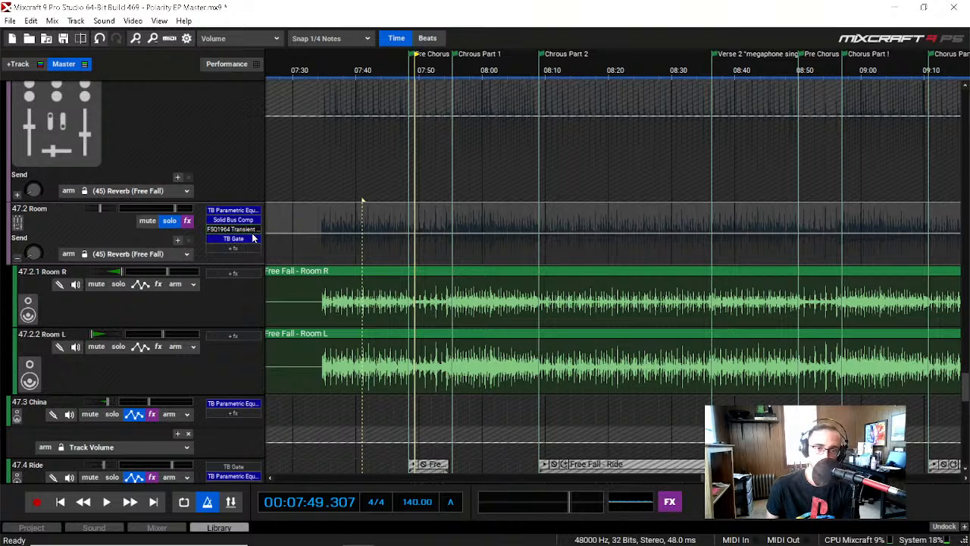
left_click_drag(491, 216, 554, 41)
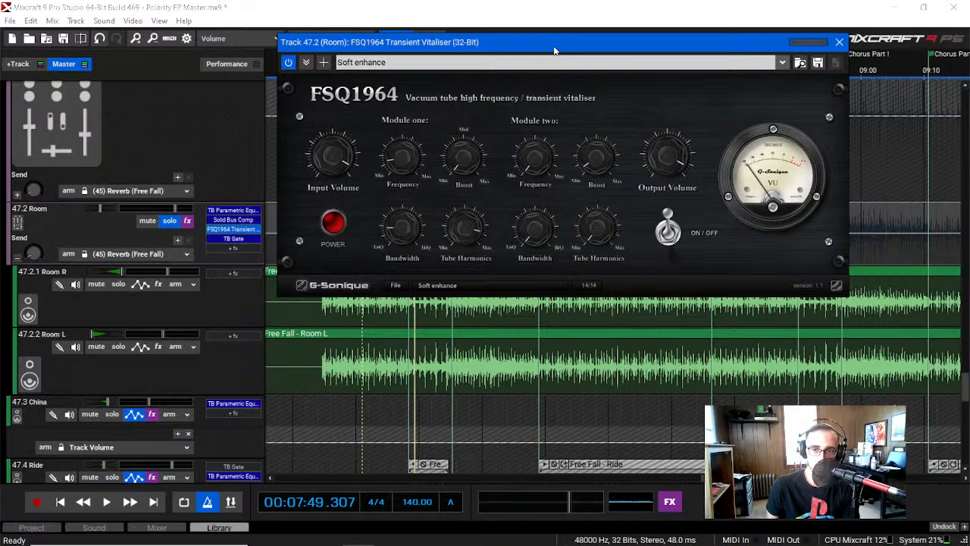
left_click(428, 63)
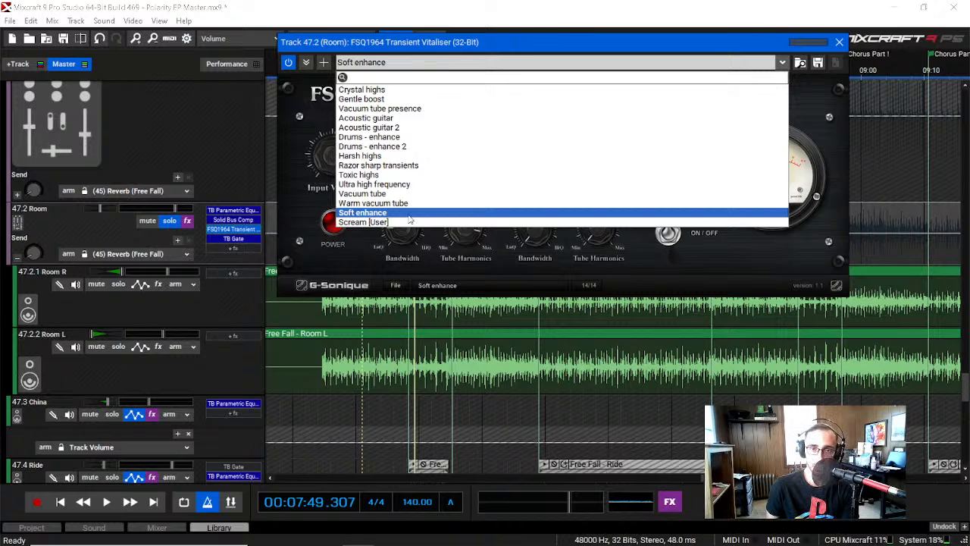
left_click(483, 47)
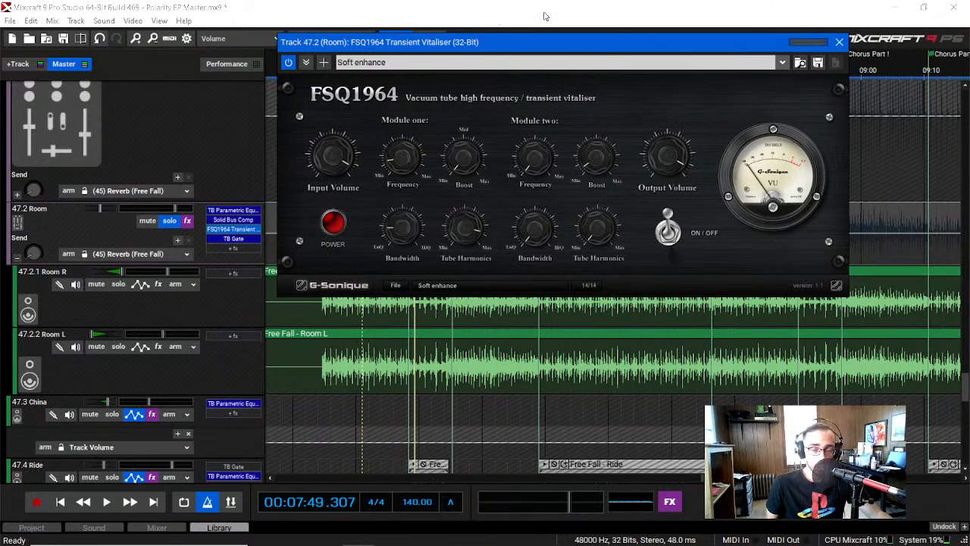
left_click(840, 43)
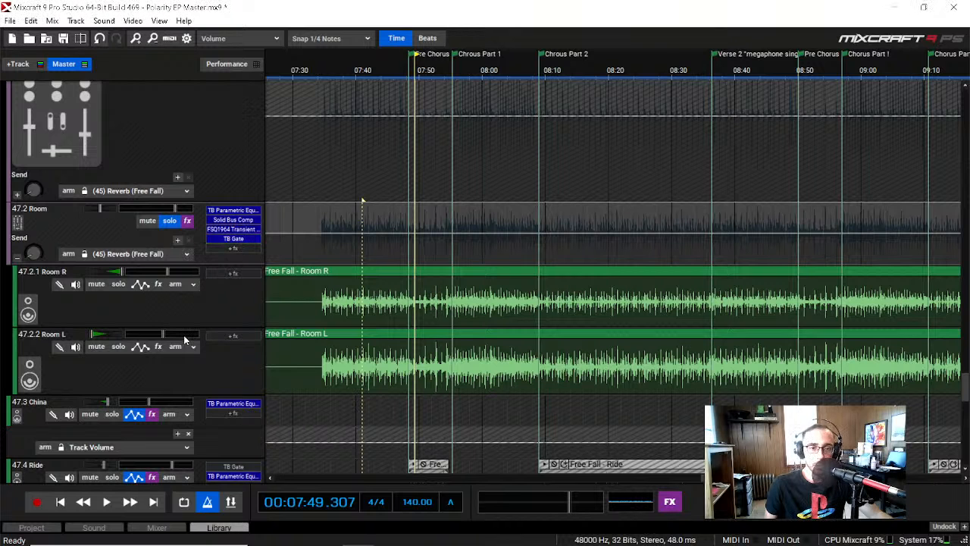
Step: Collapse the Room submix, then examine the low cut in the China track's TB Parametric Equalizer and close it
left_click(13, 259)
scroll(15, 262, "down", 2)
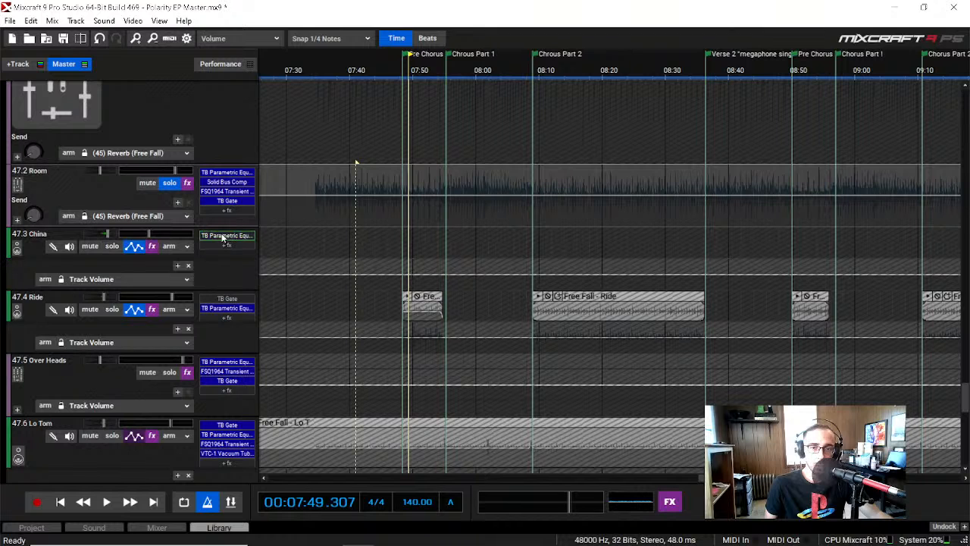
left_click(231, 242)
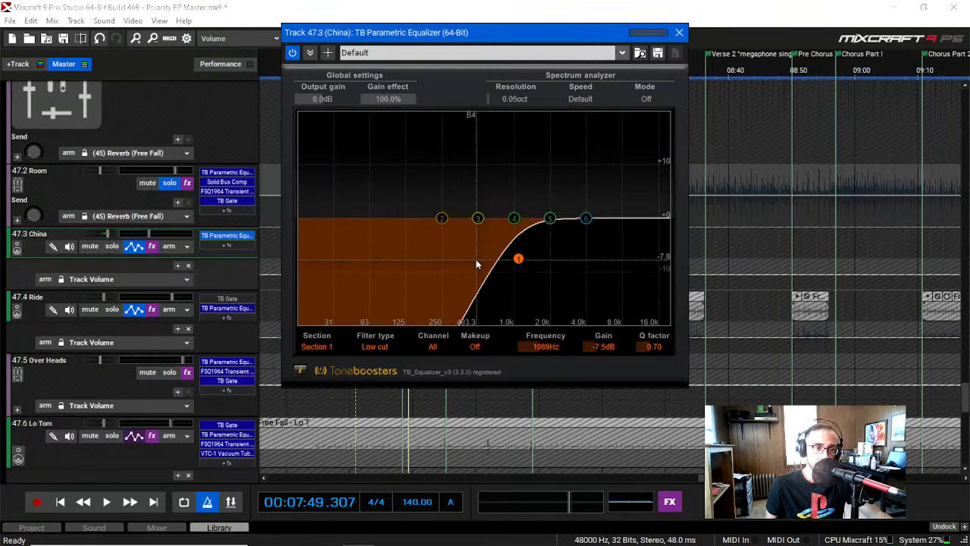
left_click_drag(454, 35, 231, 106)
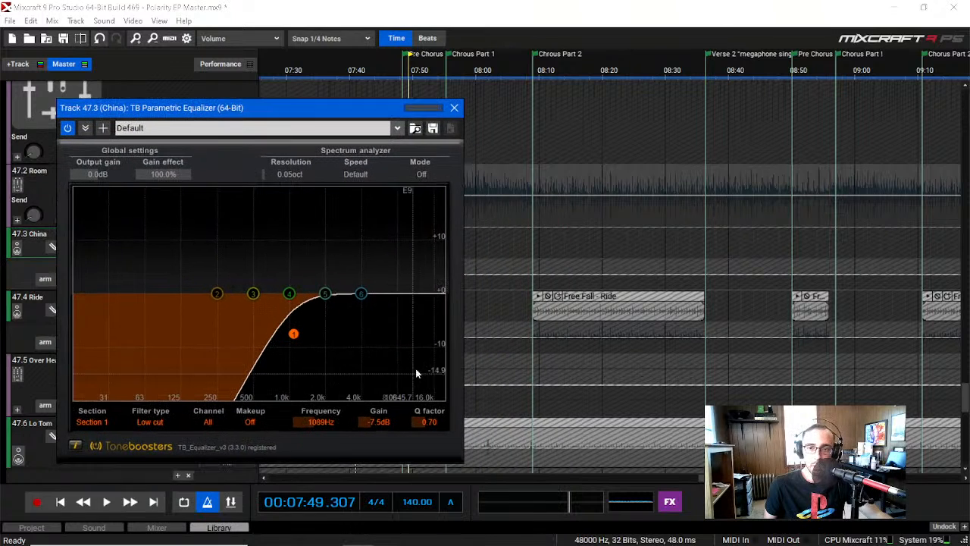
left_click_drag(302, 111, 613, 138)
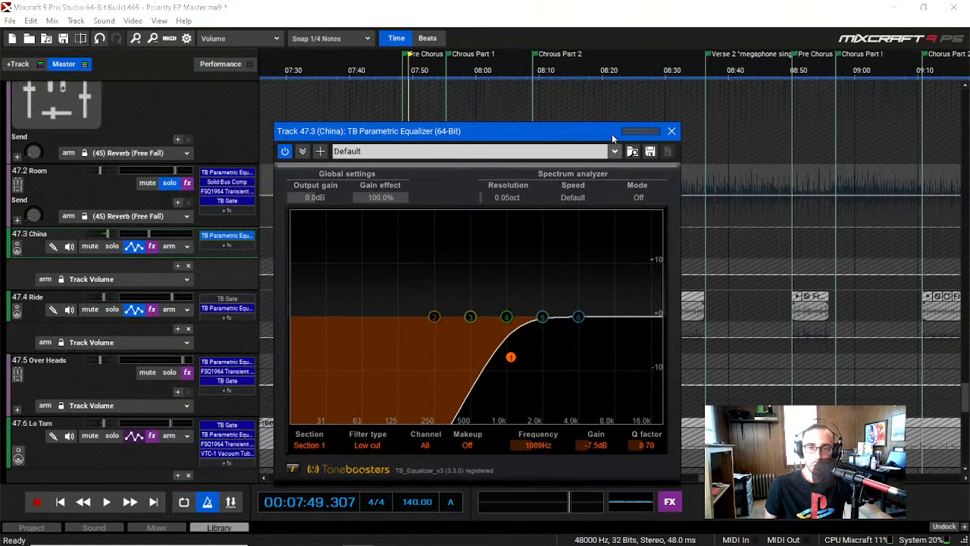
left_click(671, 131)
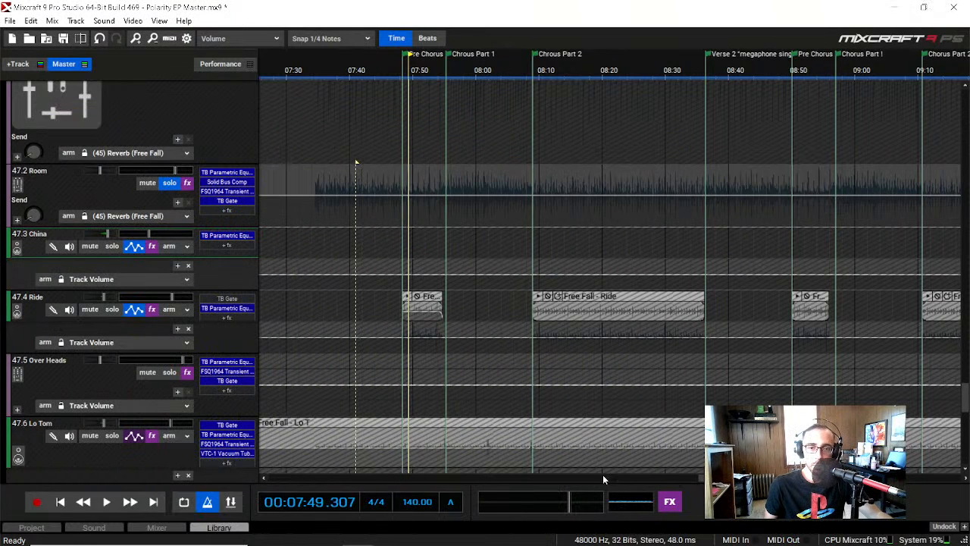
Step: Solo the China track instead of the Room submix and play its clip in the Bridge from about 09:43
left_click_drag(751, 477, 821, 477)
left_click(111, 246)
left_click(169, 183)
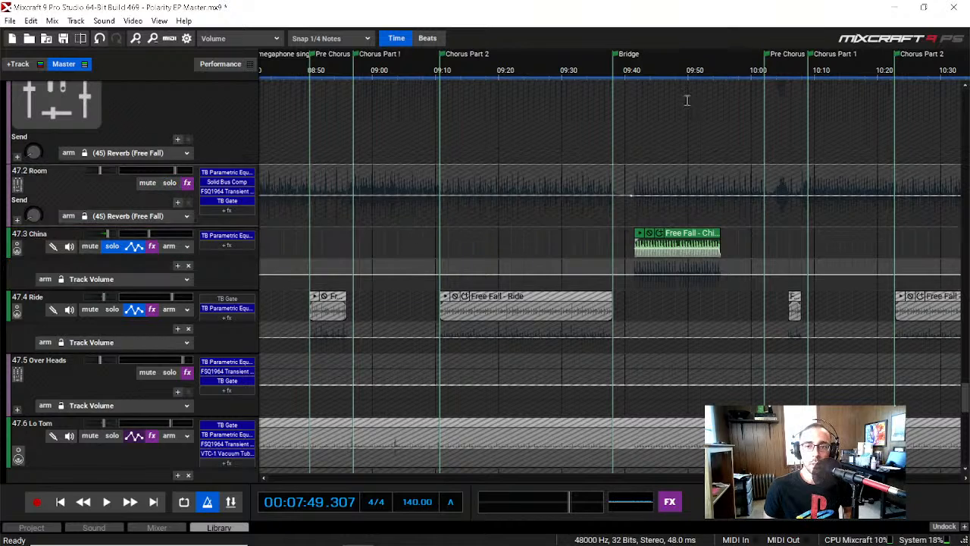
left_click(657, 62)
key("space")
left_click(233, 245)
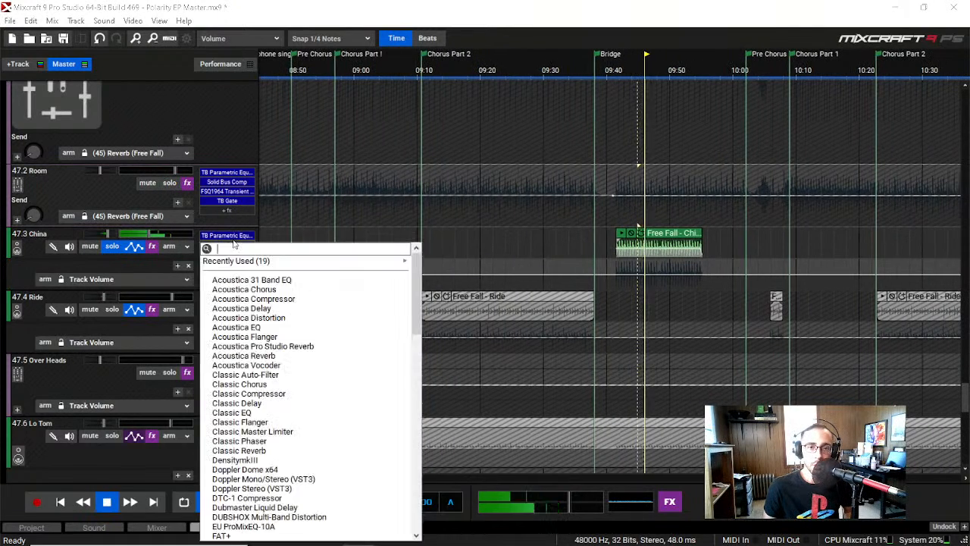
left_click(232, 239)
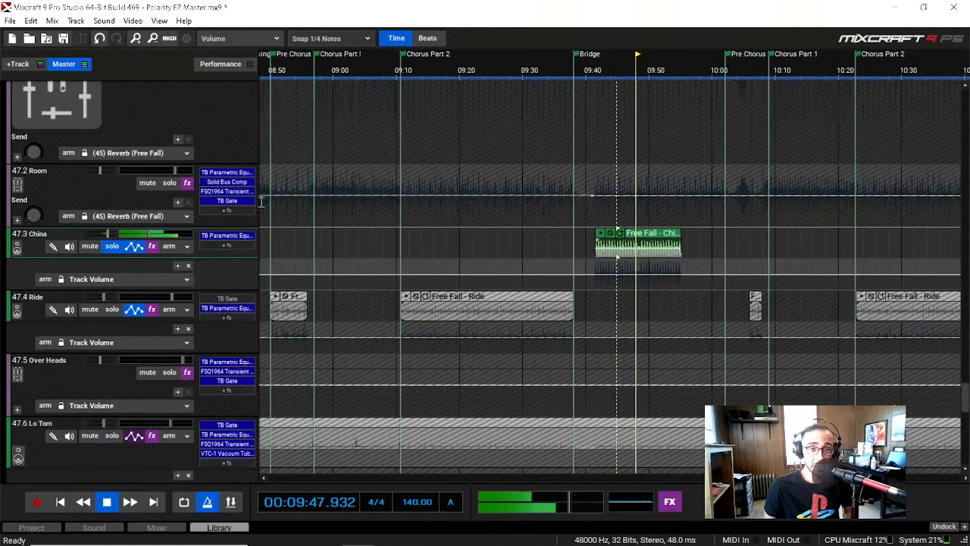
Step: Compare the playing China track with its TB Parametric Equalizer off and on until about 09:57, and close the equalizer
left_click(229, 238)
left_click(285, 152)
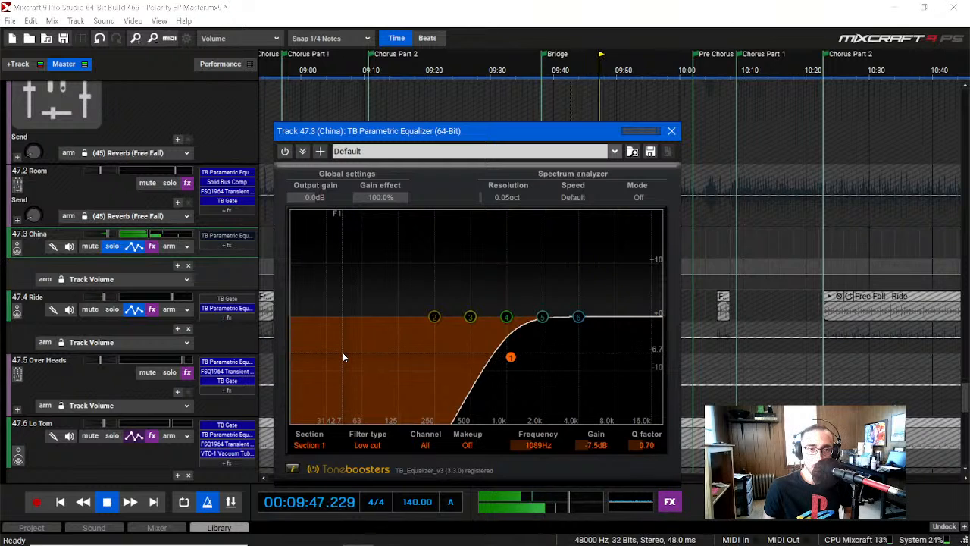
left_click(285, 151)
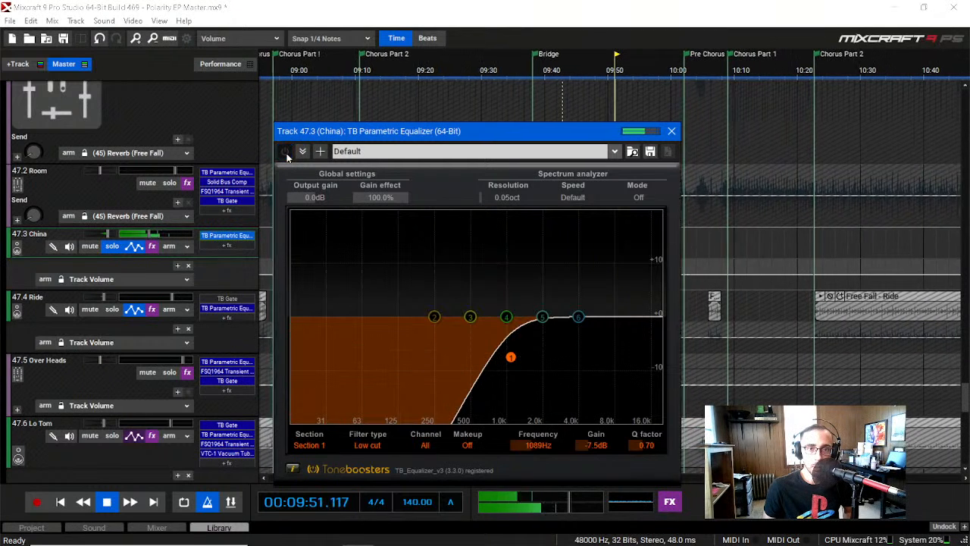
left_click(286, 157)
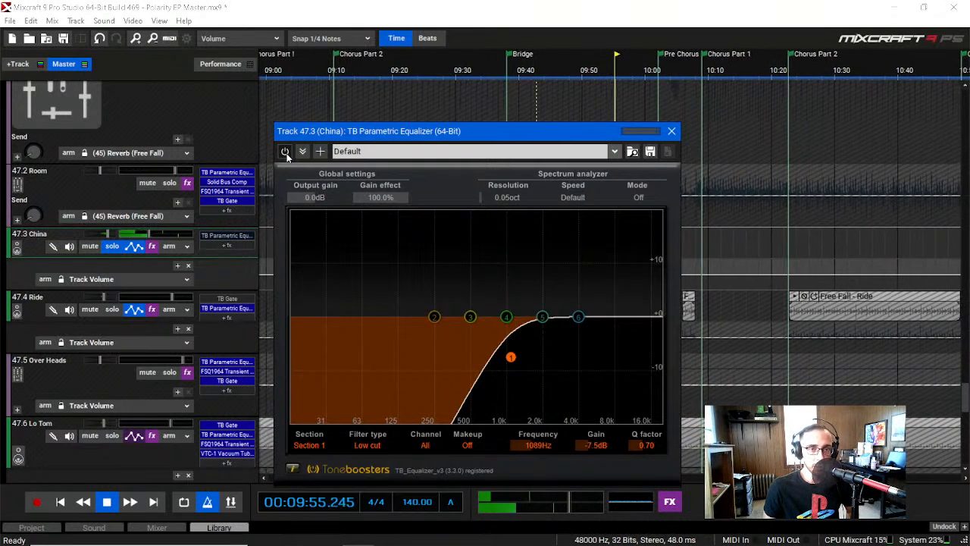
left_click(285, 153)
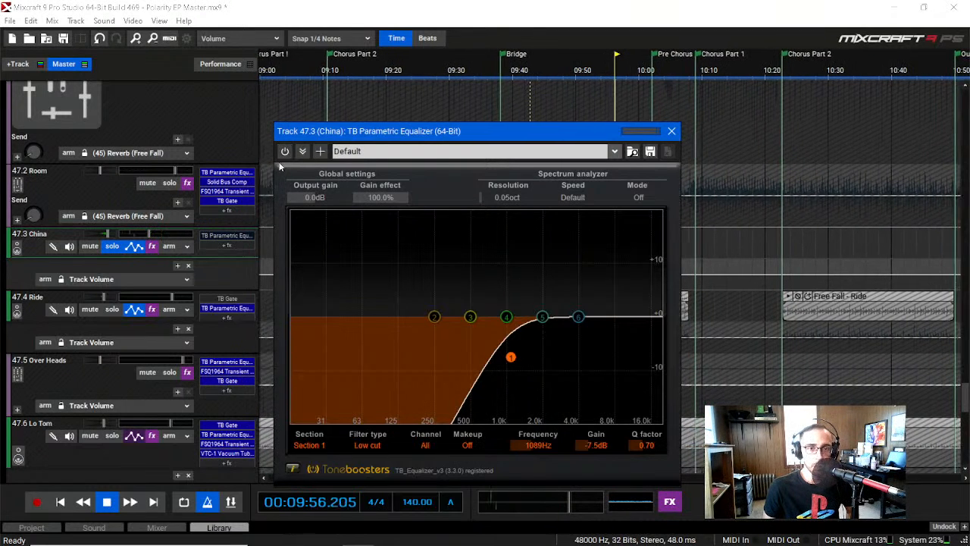
left_click(672, 131)
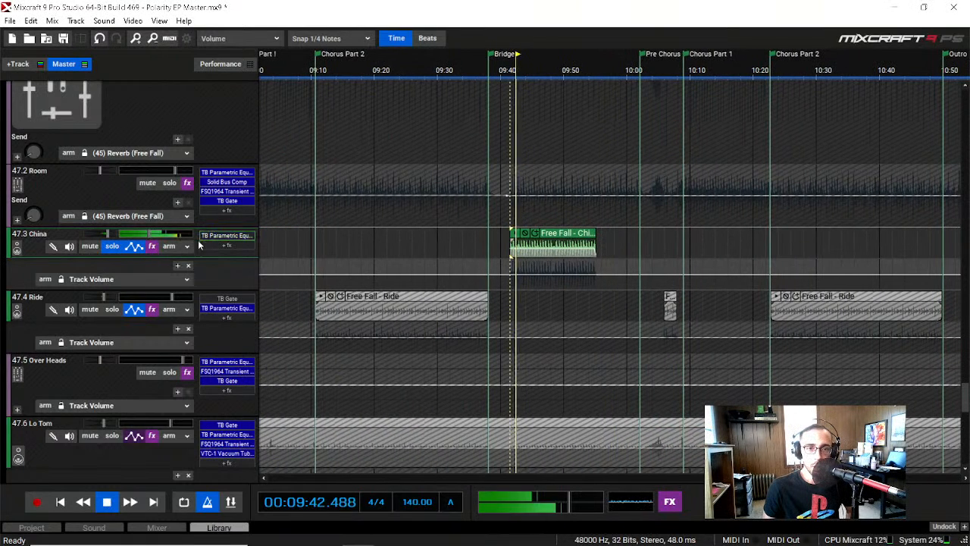
Step: Bypass the China track's TB Parametric Equalizer while playing from about 09:42 to 09:58, close it, and stop playback
left_click(226, 235)
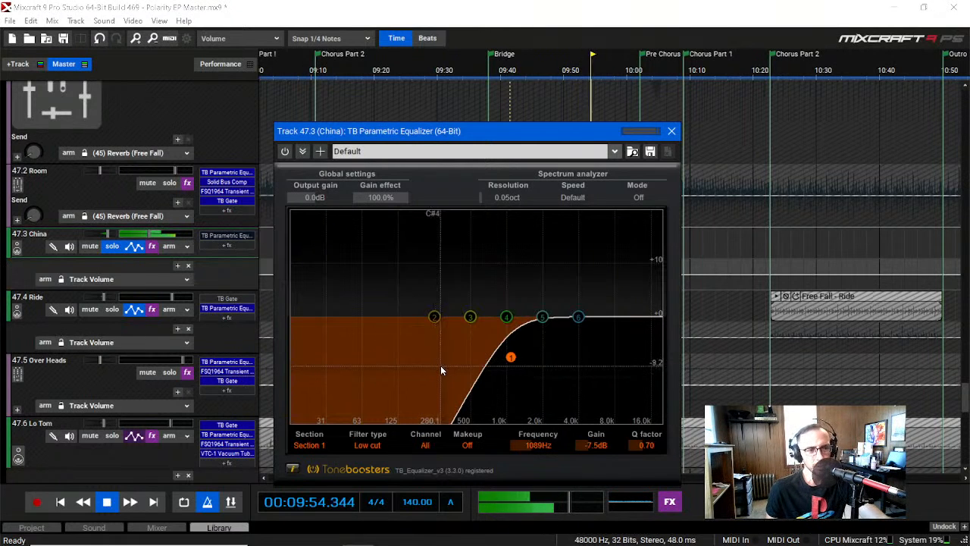
left_click(671, 130)
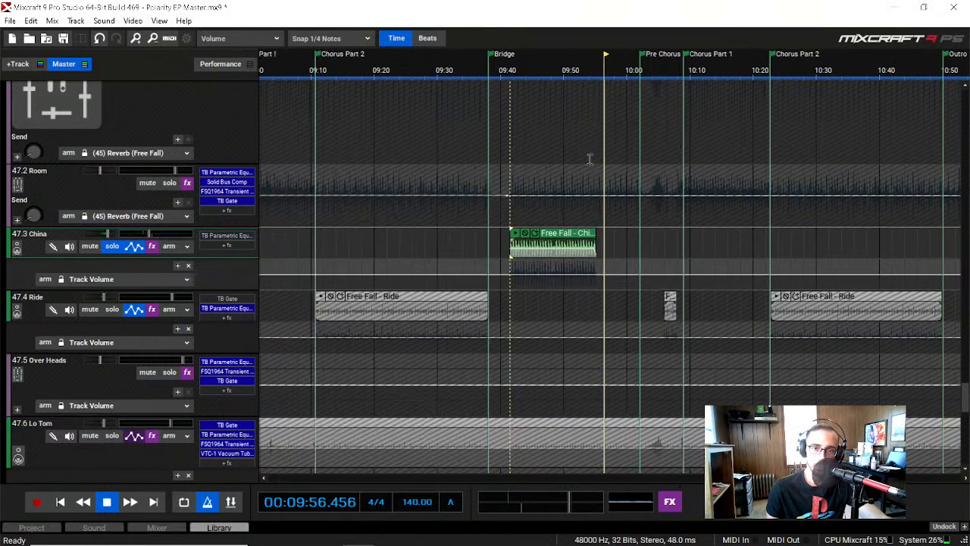
key("space")
Step: Solo the Ride track instead of the China track and play it from about 09:18 in Chorus Part 2
left_click(118, 246)
left_click(113, 310)
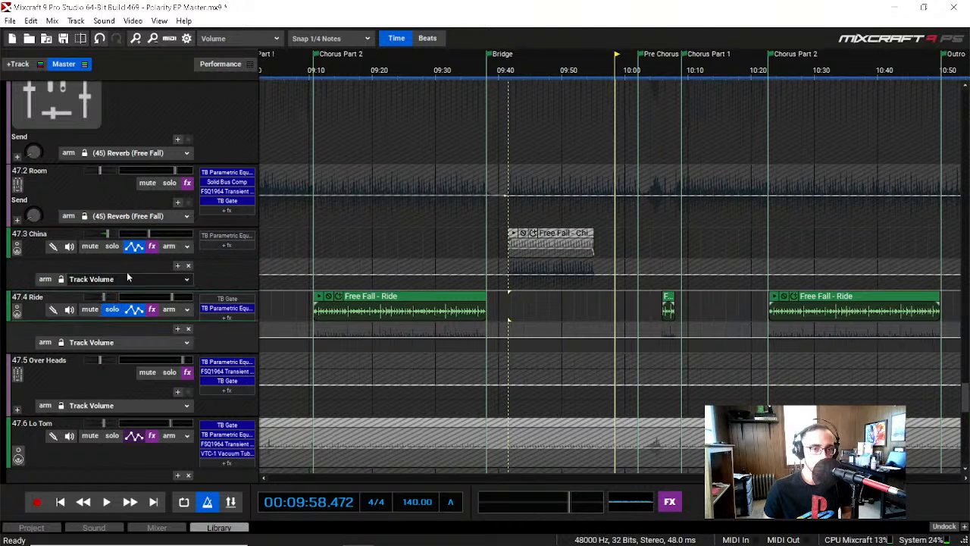
left_click(362, 68)
key("space")
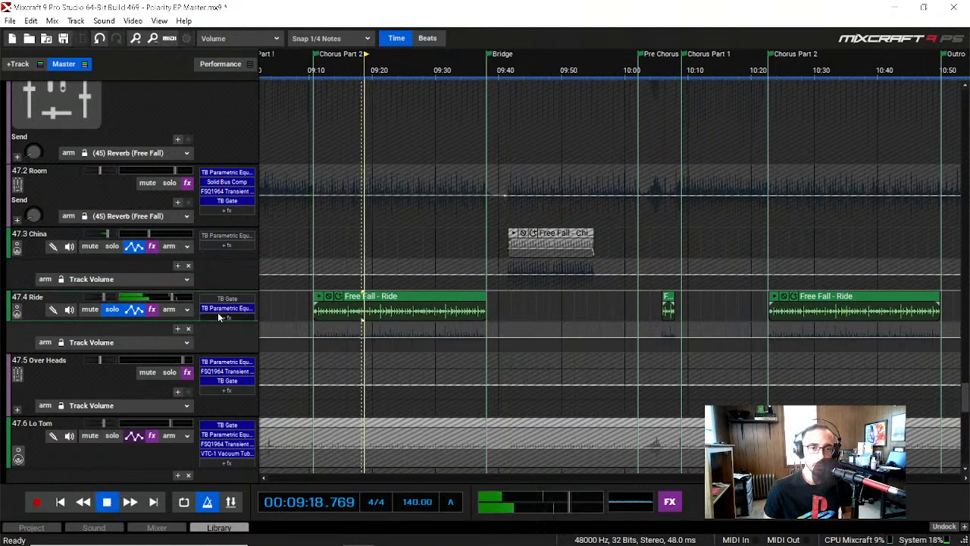
Step: Compare the Ride track with its TB Parametric Equalizer off and on, close the equalizer, and stop playback at about 09:30
left_click(224, 309)
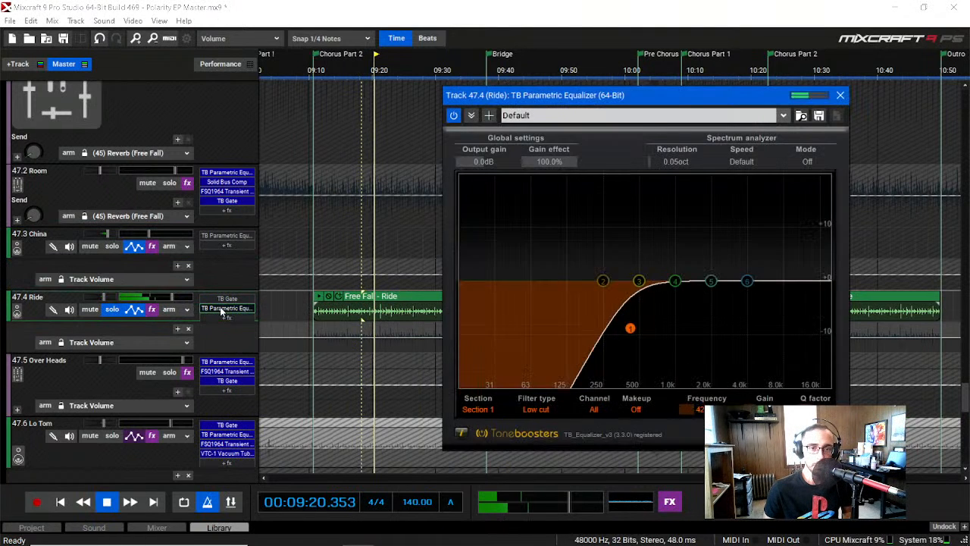
left_click(454, 115)
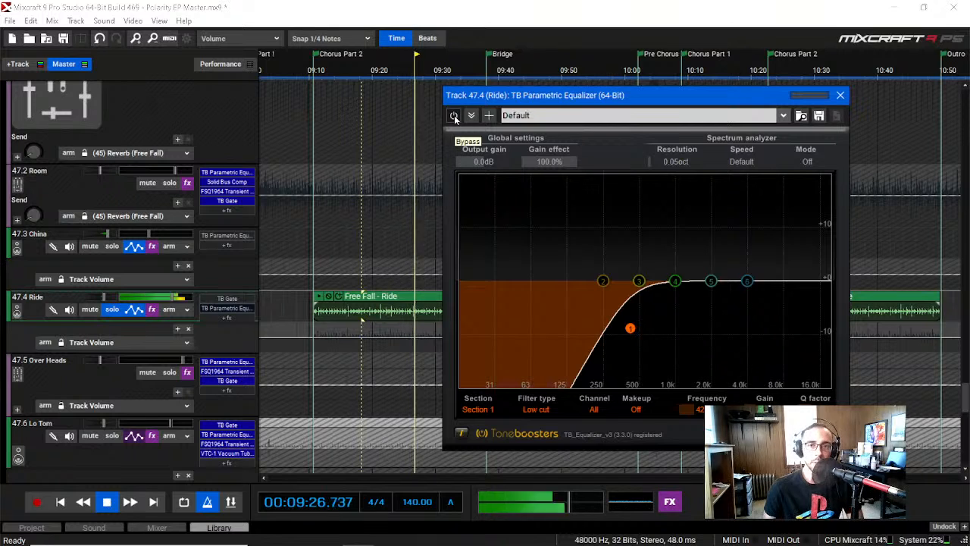
left_click(454, 116)
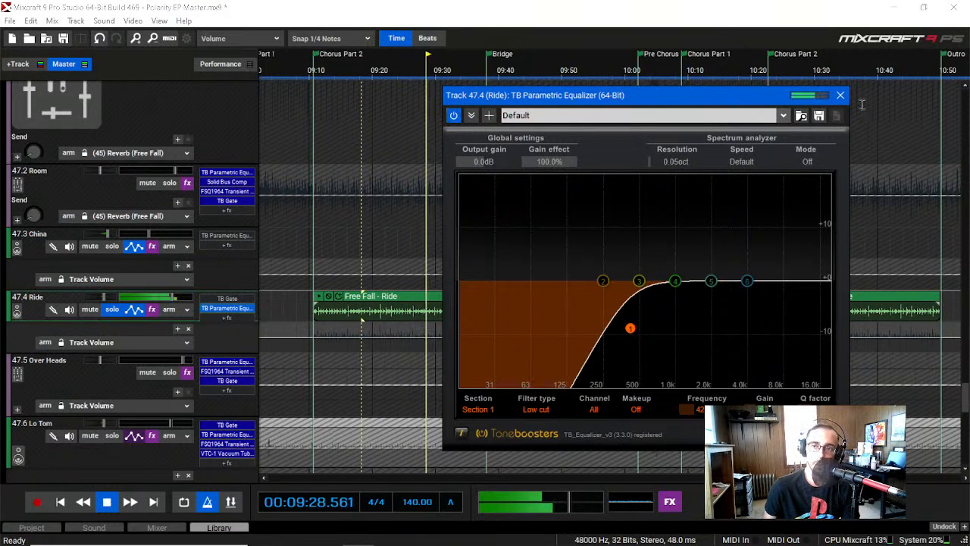
left_click(840, 96)
key("space")
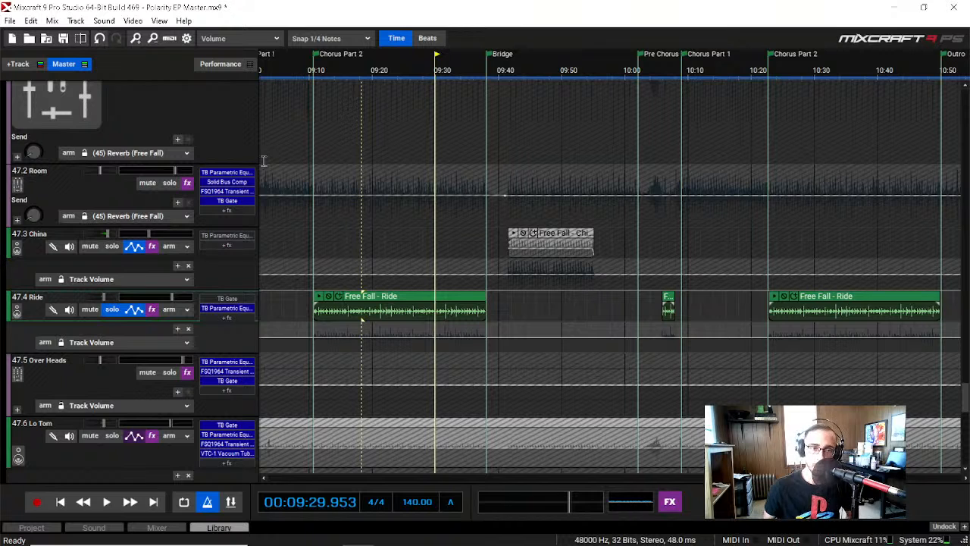
Step: Solo the Over Heads track and inspect its TB Parametric Equalizer and FSQ1964 Transient Vitaliser
scroll(85, 384, "down", 3)
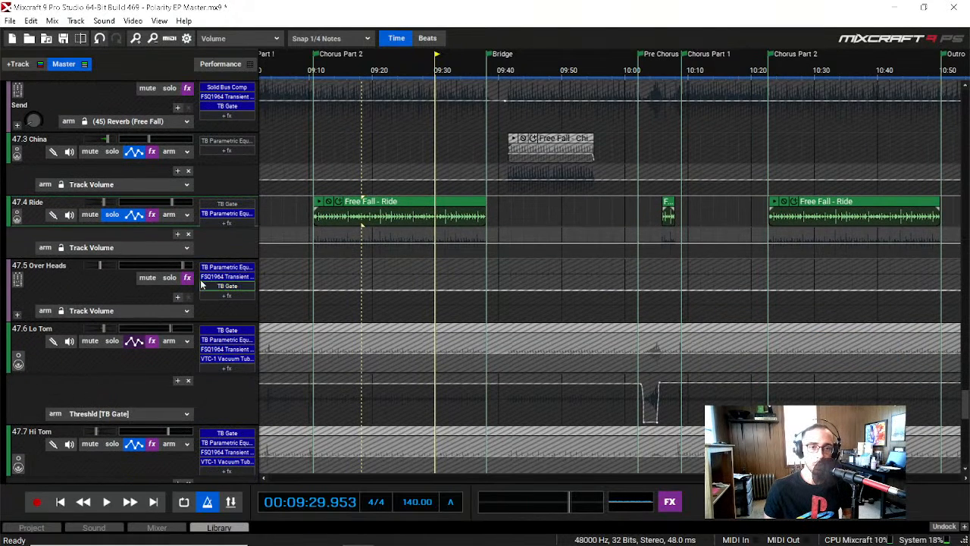
left_click(170, 278)
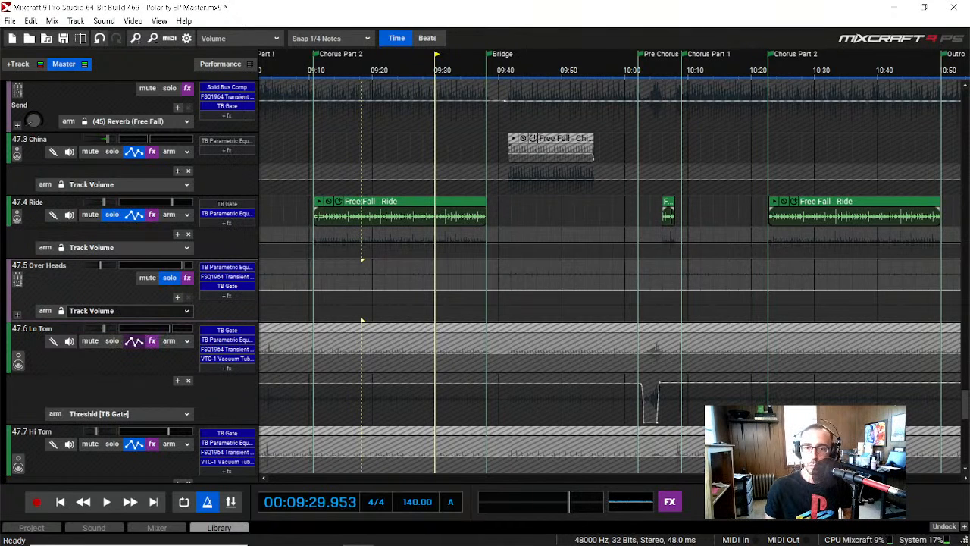
left_click(246, 269)
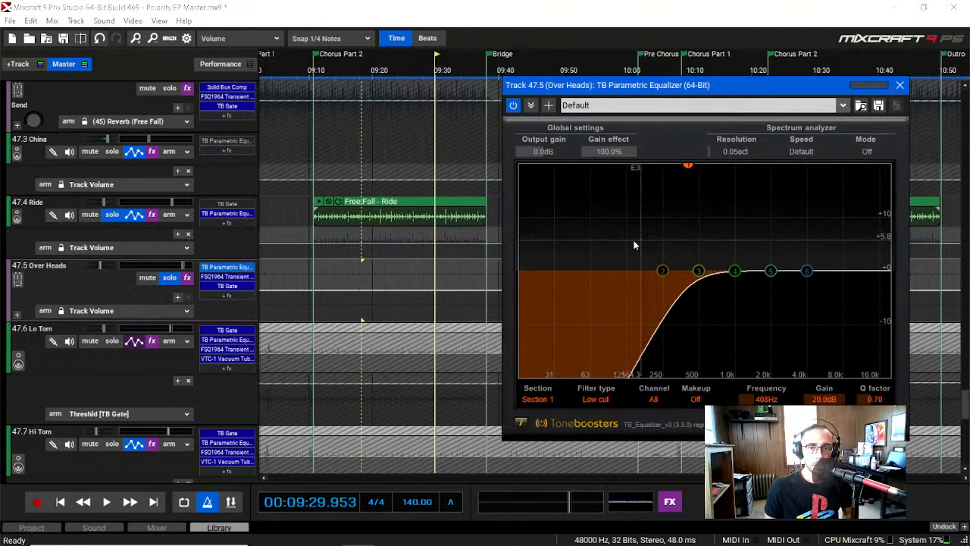
left_click(900, 85)
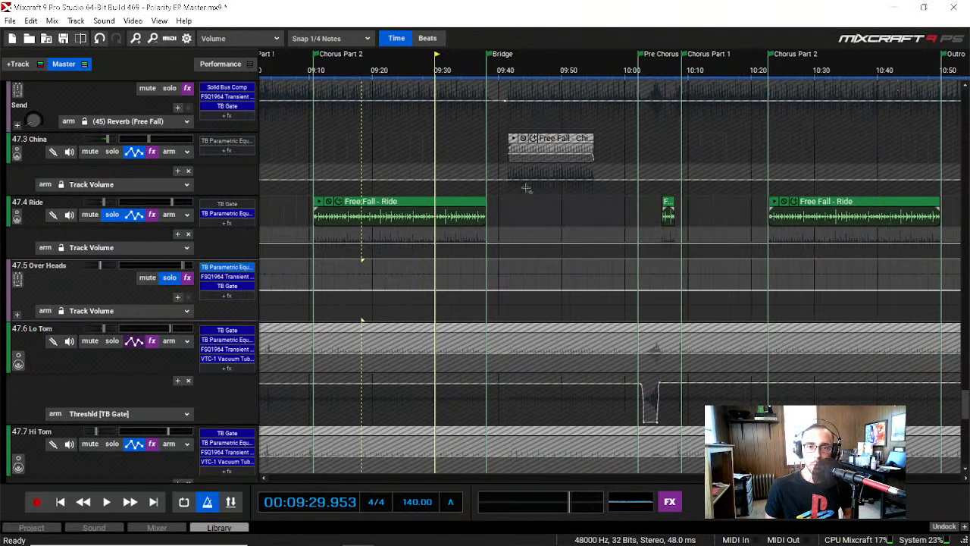
left_click(241, 278)
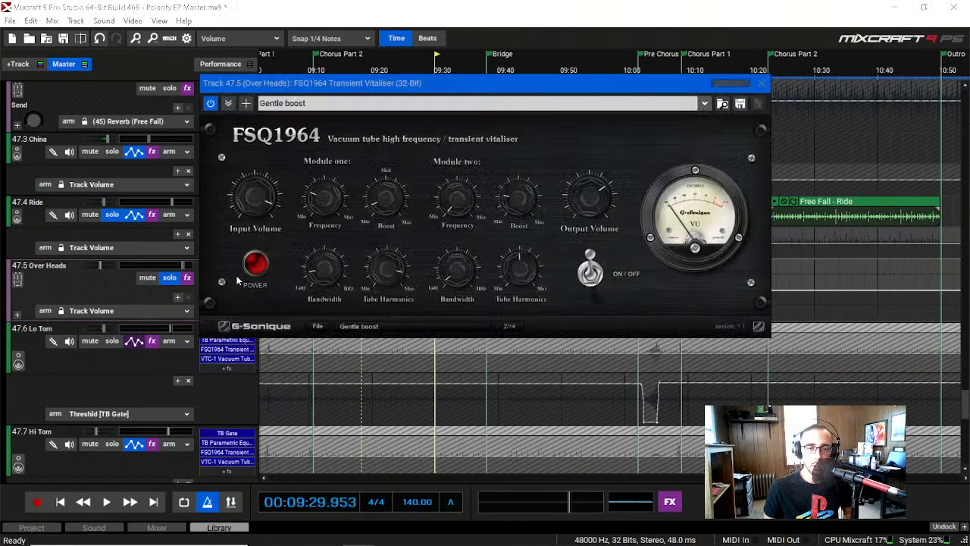
left_click(762, 82)
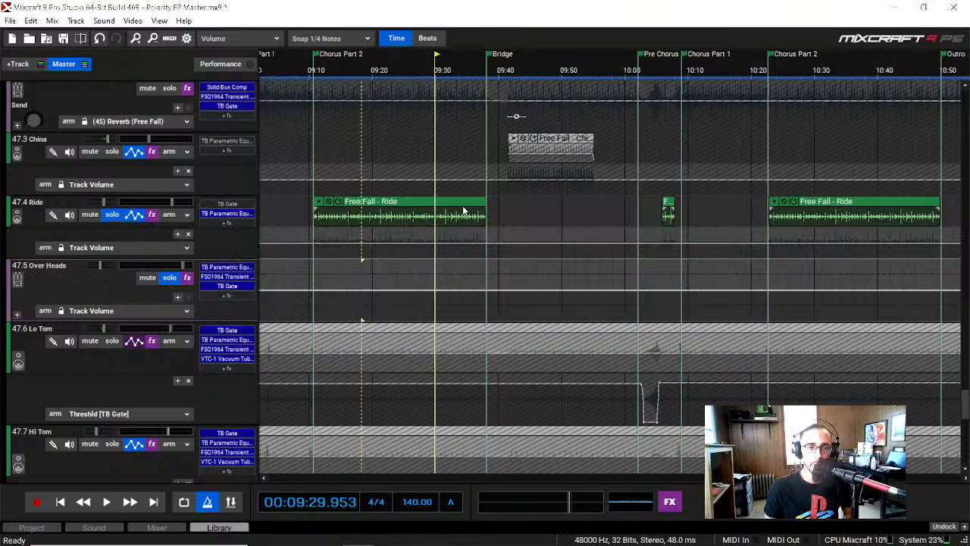
Step: Inspect the Over Heads track's TB Gate alongside its FSQ1964 Transient Vitaliser, and close both effects
left_click(247, 286)
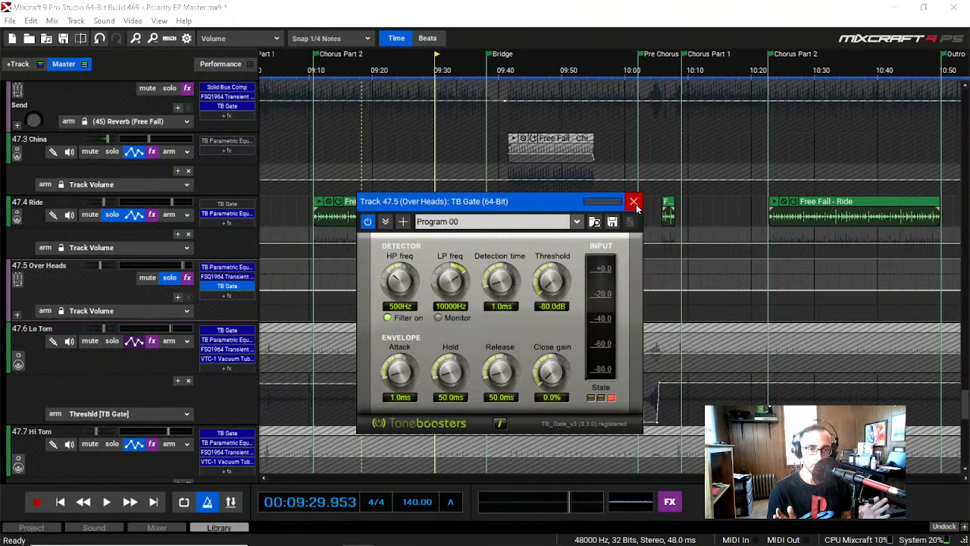
left_click(223, 277)
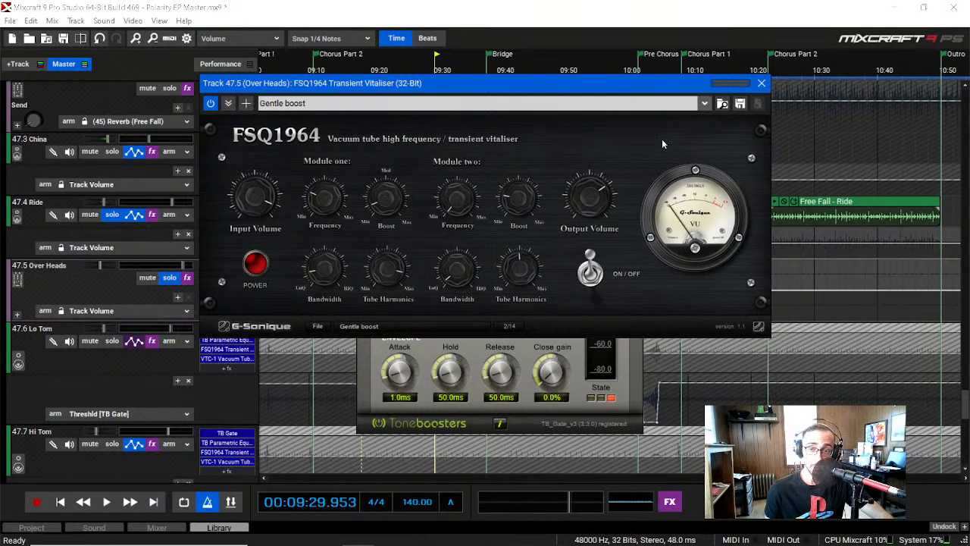
left_click(760, 83)
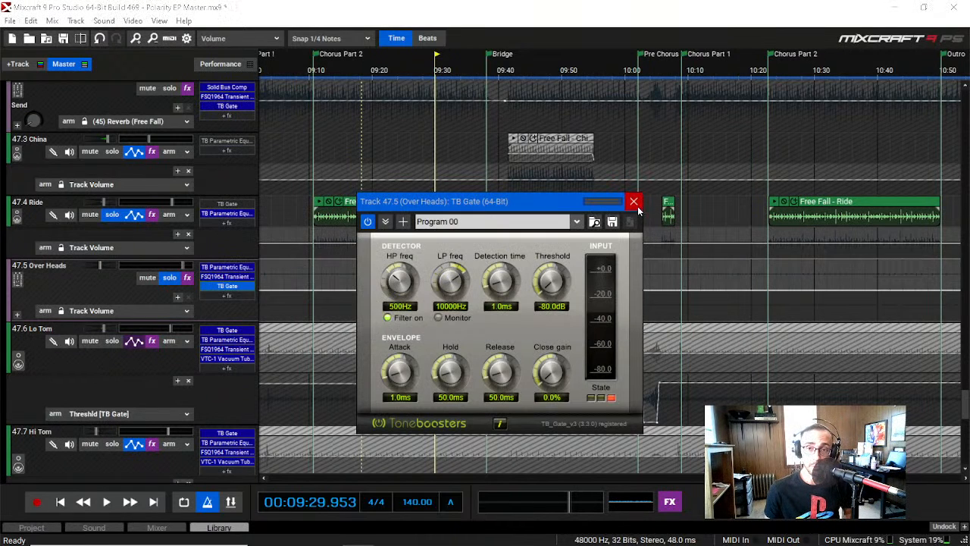
left_click(633, 200)
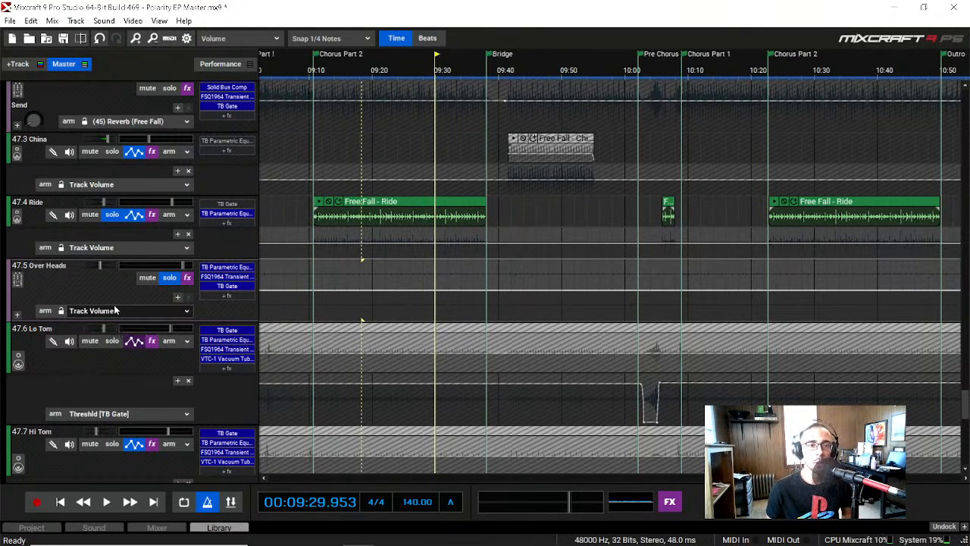
Step: Solo the Lo Tom and Hi Tom tracks as well and play from about 10:02 at the Pre Chorus
scroll(114, 310, "down", 2)
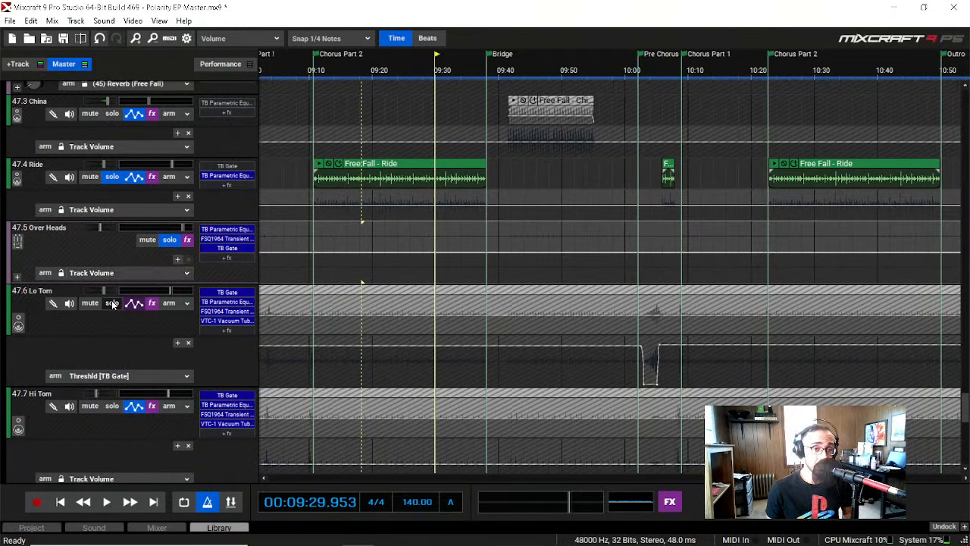
left_click(113, 303)
left_click(112, 407)
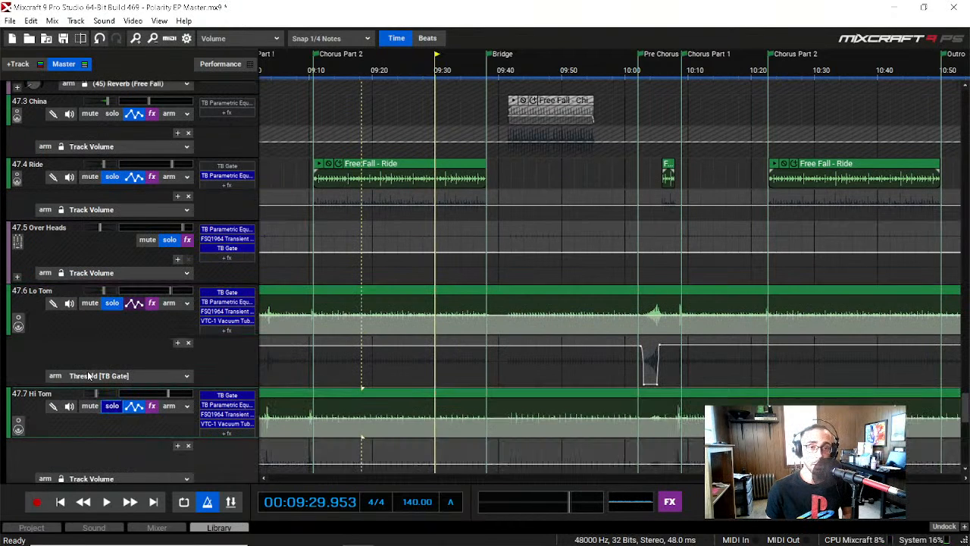
scroll(88, 375, "down", 3)
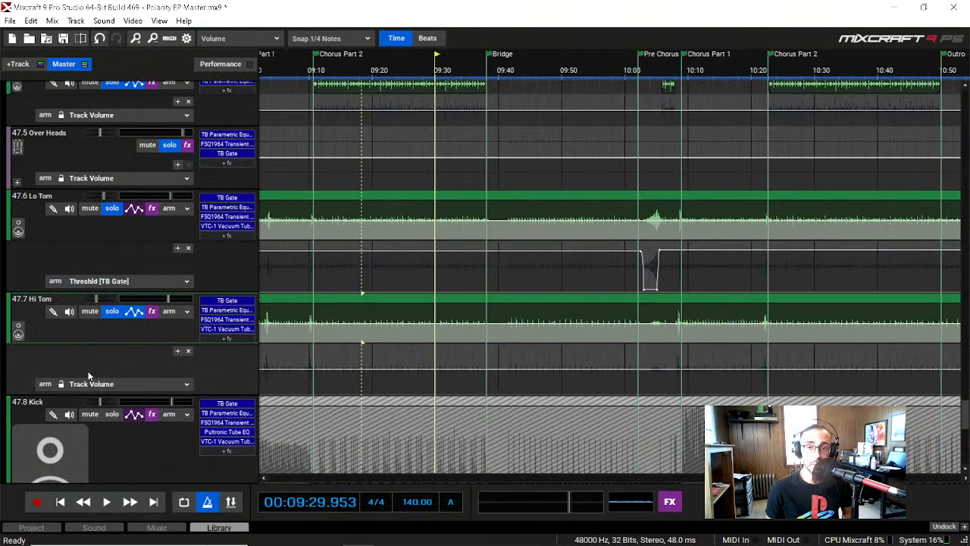
left_click(637, 74)
key("space")
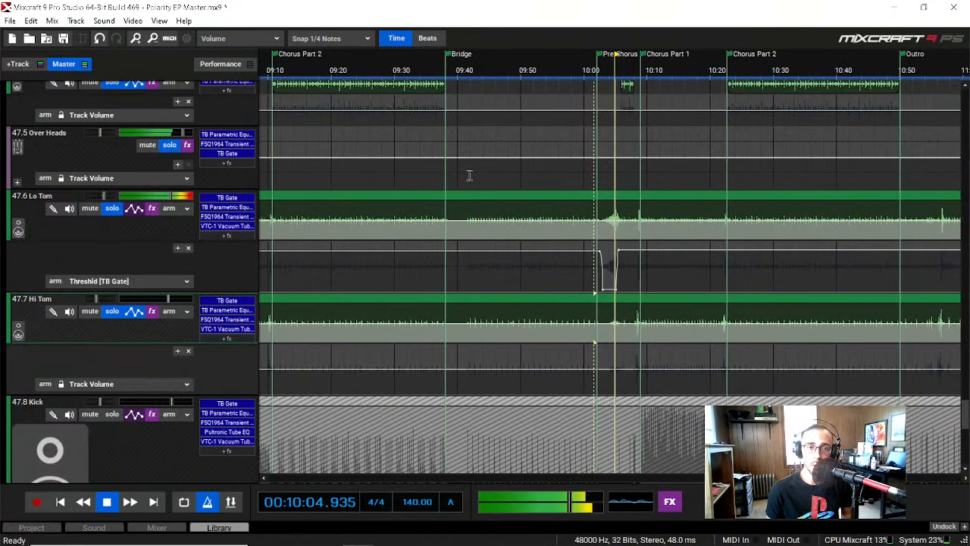
Step: Remove the solo from the Ride and Over Heads tracks and replay only the two toms from about 10:04 to 10:11
scroll(120, 285, "up", 4)
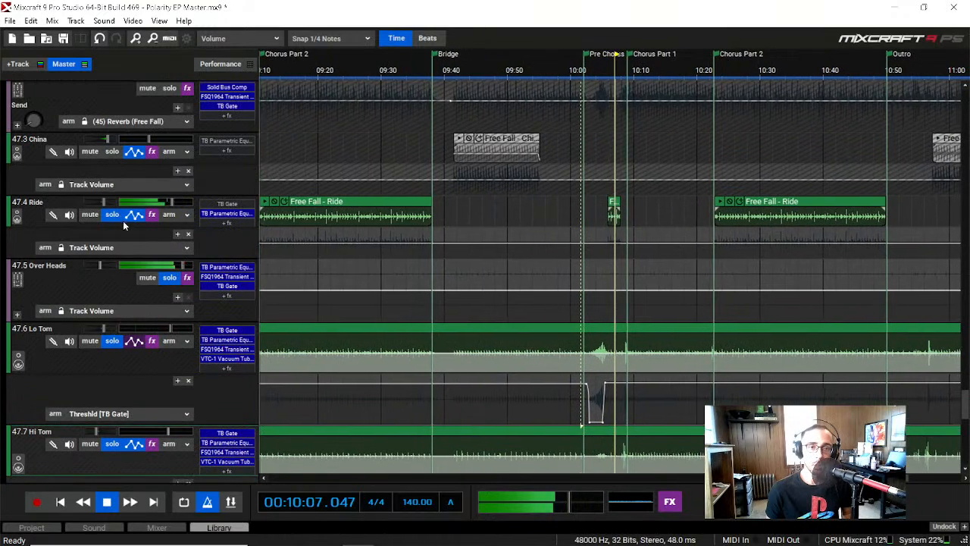
left_click(113, 216)
key("space")
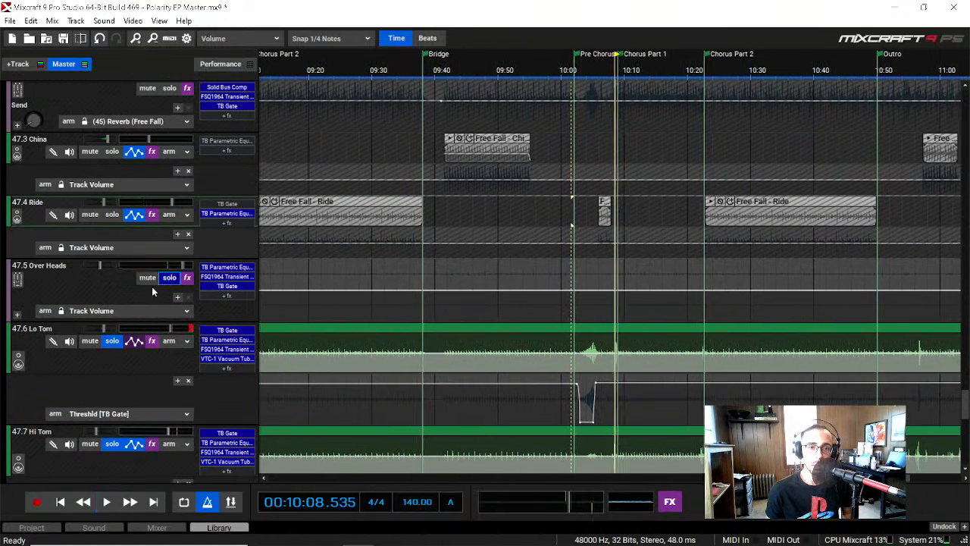
left_click(586, 76)
key("space")
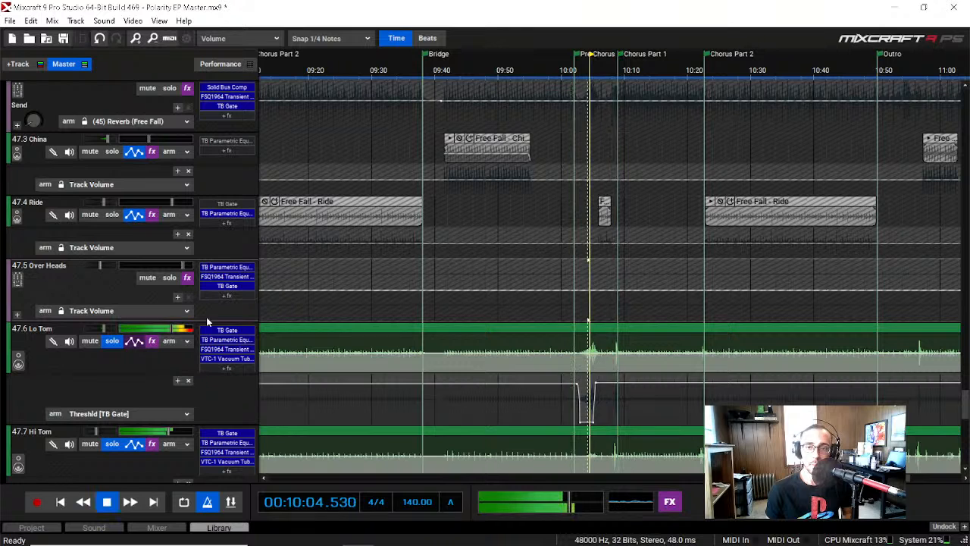
scroll(103, 319, "down", 3)
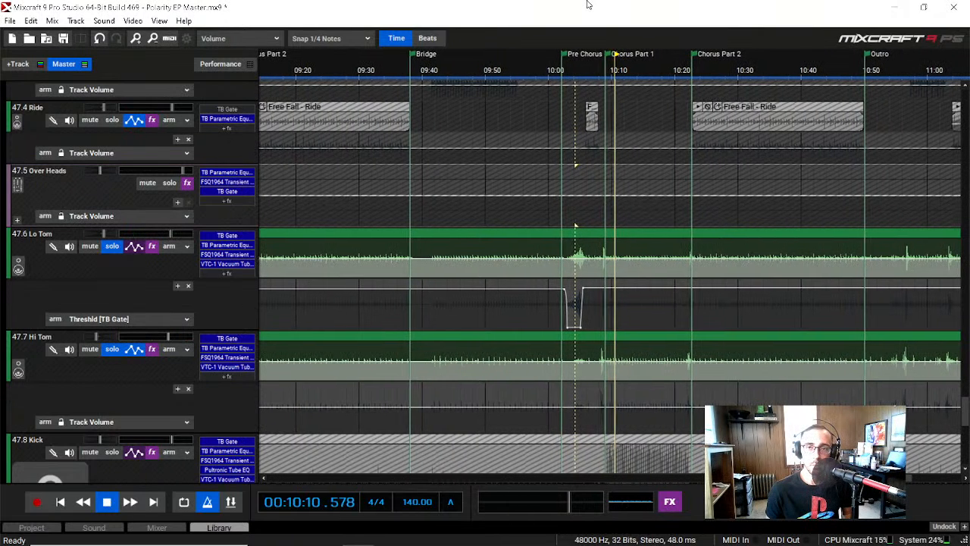
key("space")
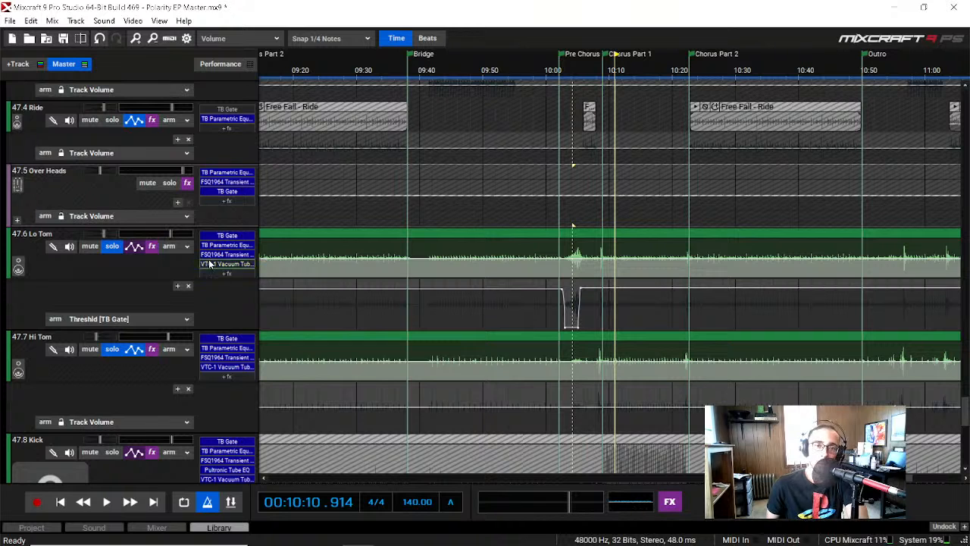
Step: Watch the Lo Tom track's TB Gate while playing from about 09:59, with its window moved clear of the Pre Chorus section
left_click(217, 236)
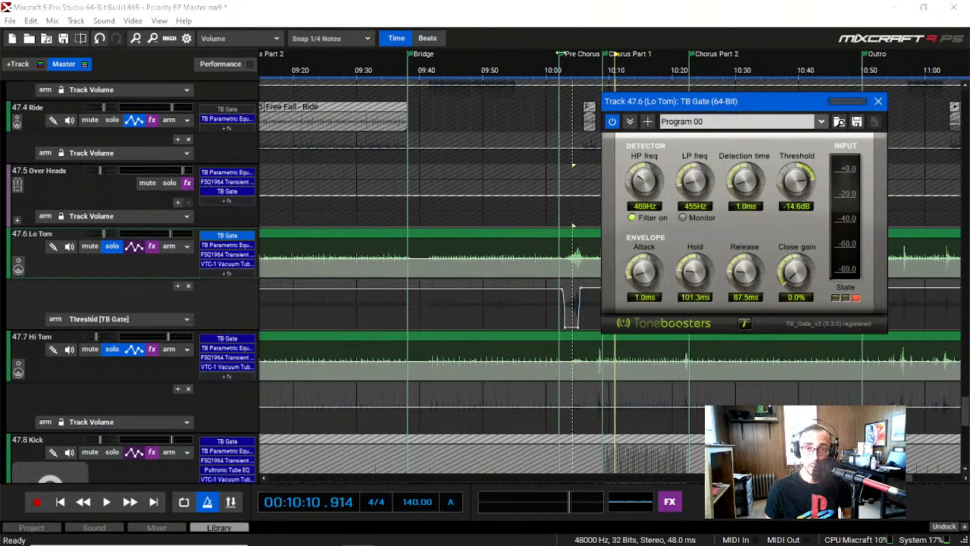
left_click(538, 76)
key("space")
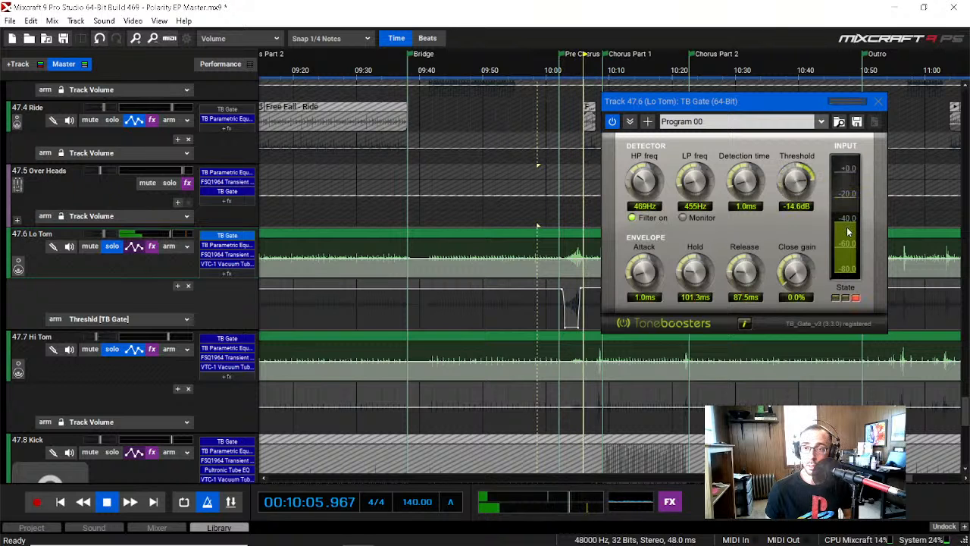
left_click_drag(764, 108, 341, 109)
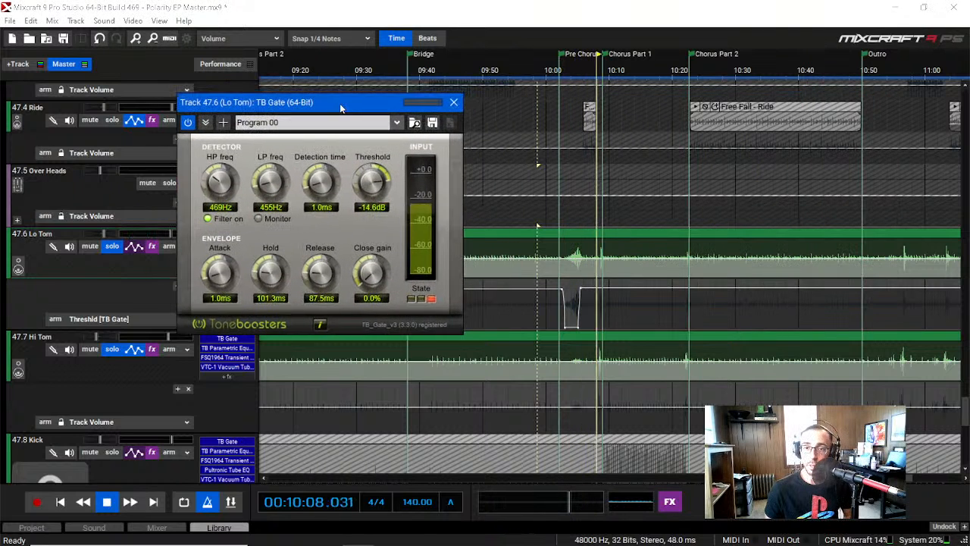
Step: Replay the tom hits from about 10:08 with the Lo Tom's TB Gate open, stop playback, and close the gate
left_click(594, 74)
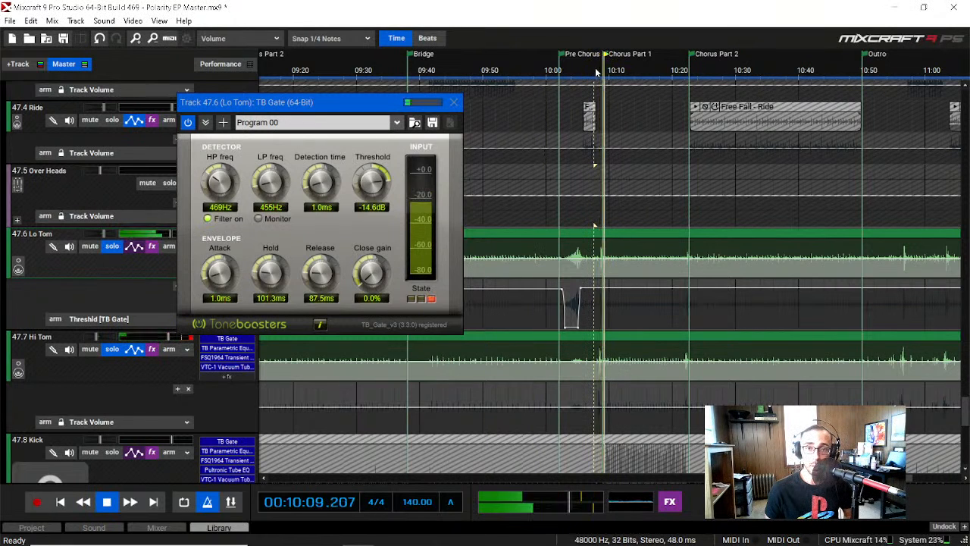
key("space")
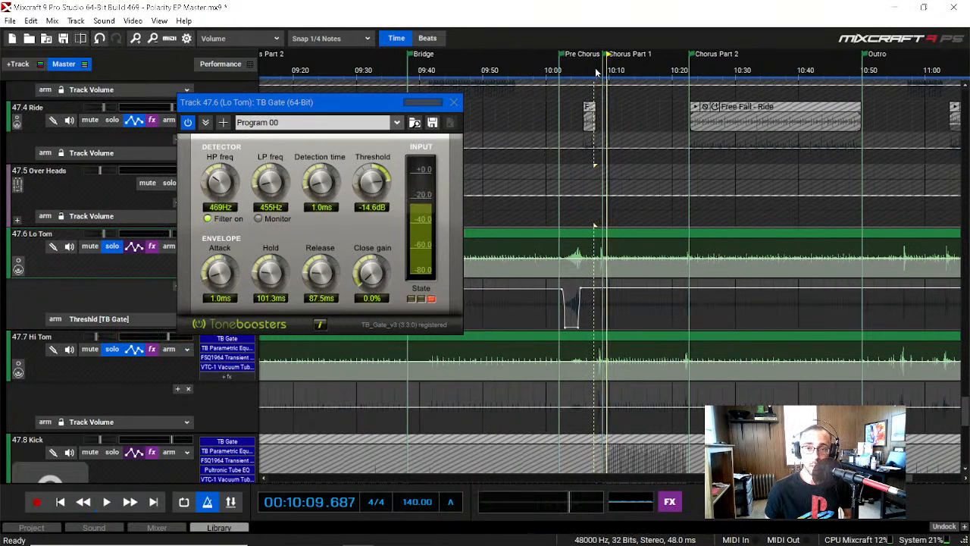
key("space")
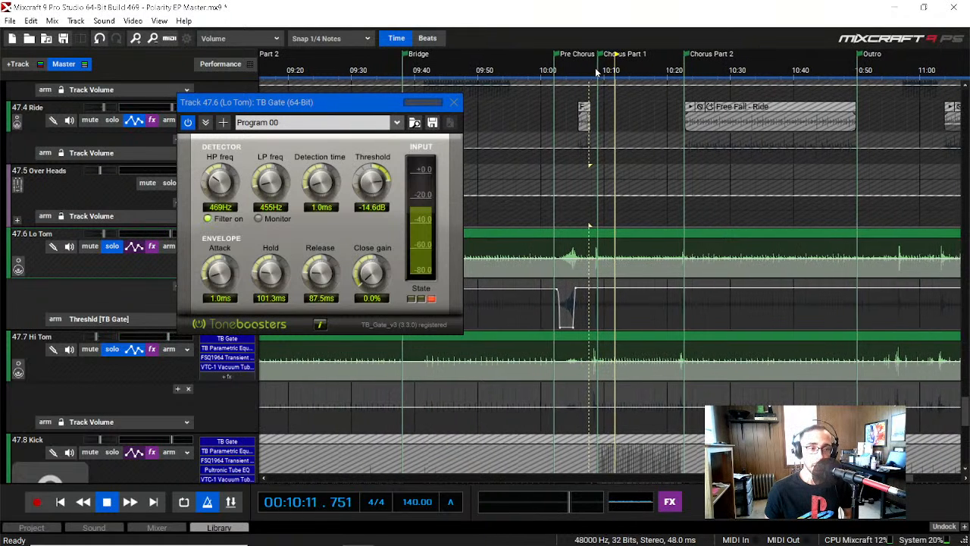
key("space")
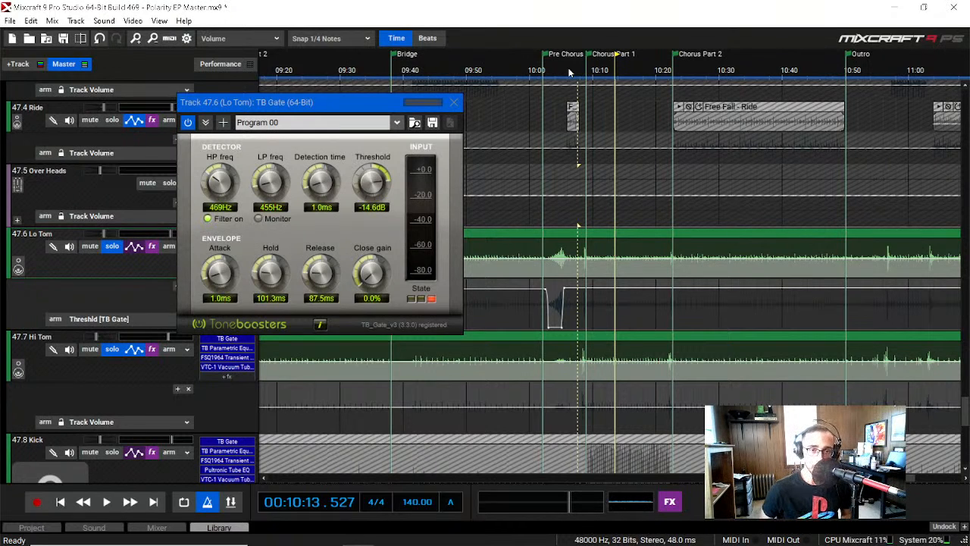
left_click(453, 103)
Step: Inspect the Lo Tom track's TB Parametric Equalizer curve with its window moved fully into view, and close it
scroll(96, 331, "down", 1)
scroll(97, 332, "down", 1)
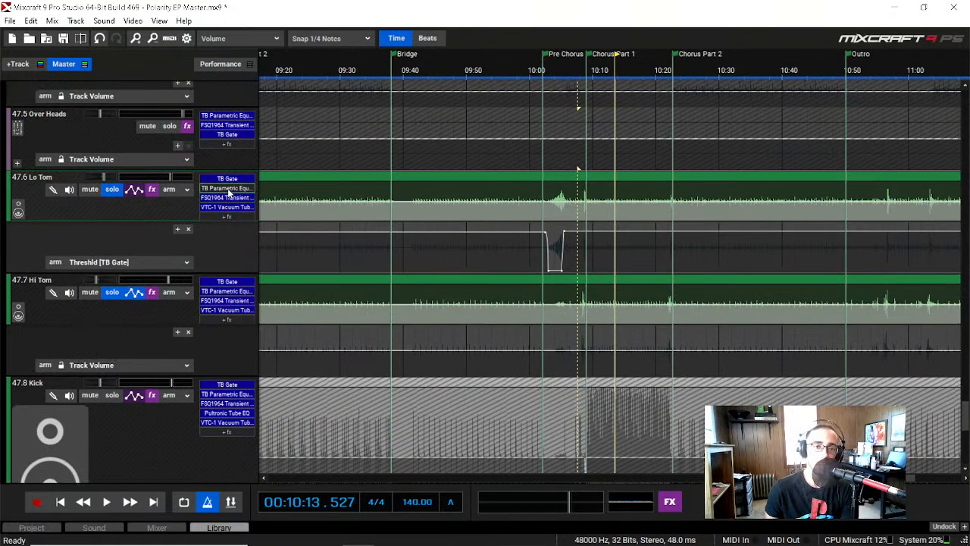
left_click(226, 188)
left_click_drag(854, 46, 576, 70)
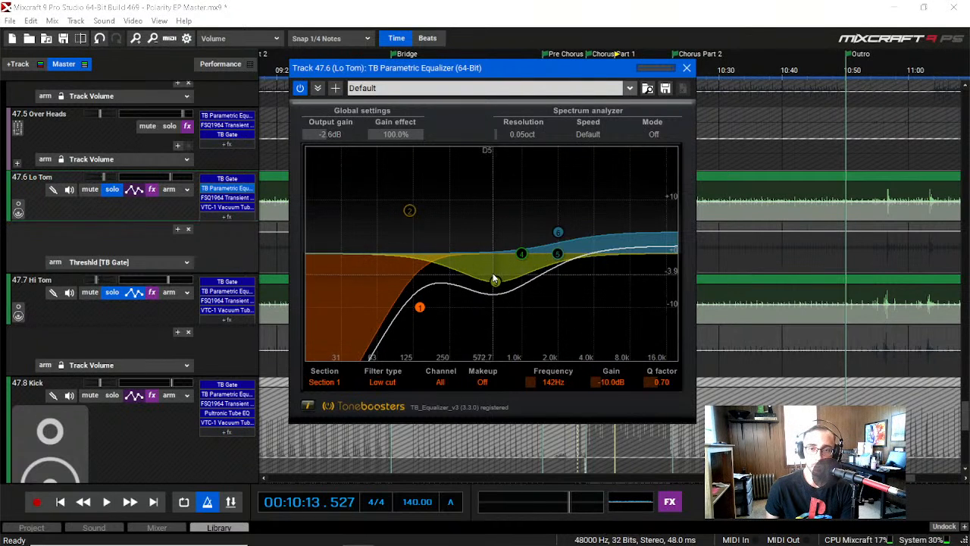
left_click(686, 68)
Step: Inspect the Lo Tom track's FSQ1964 Transient Vitaliser and VTC-1 Vacuum Tube Compressor, closing each one
left_click(219, 198)
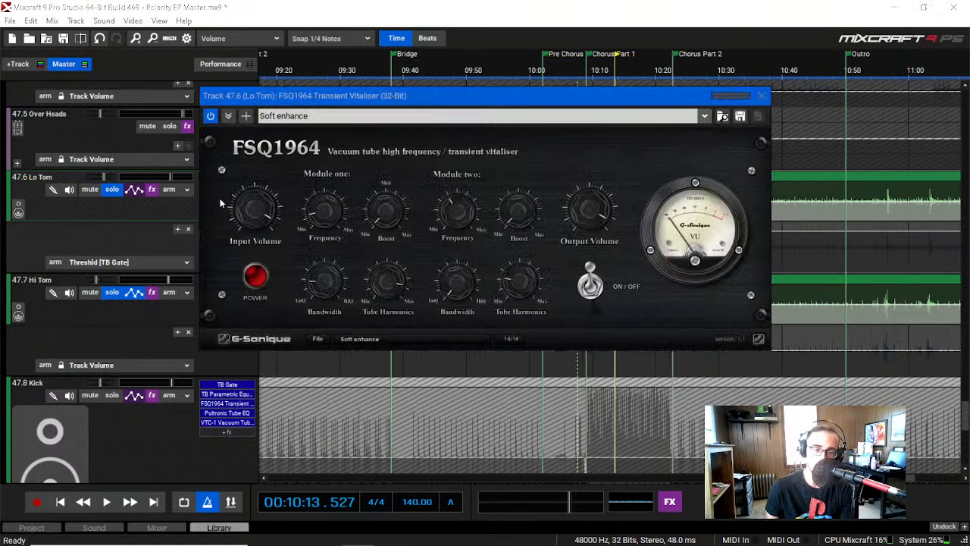
left_click(760, 95)
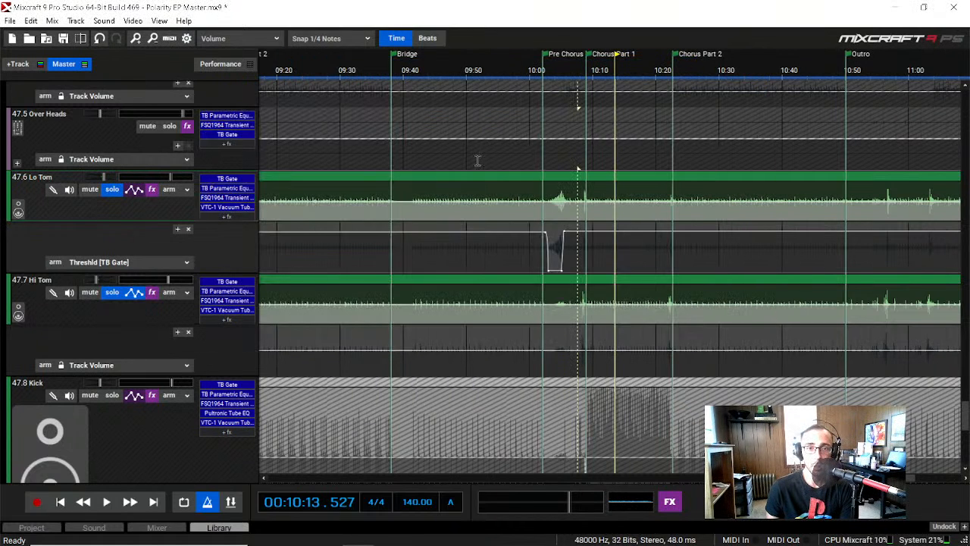
left_click(214, 207)
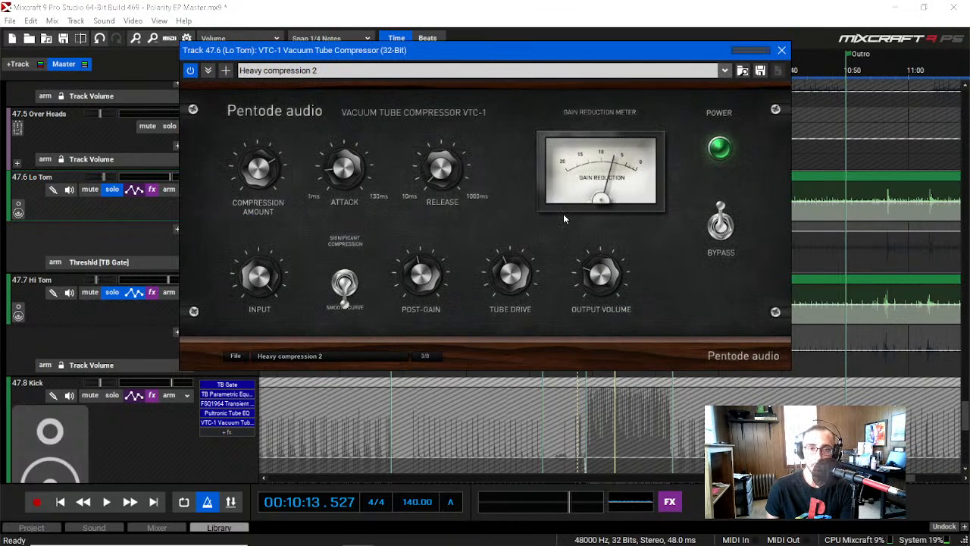
left_click(781, 50)
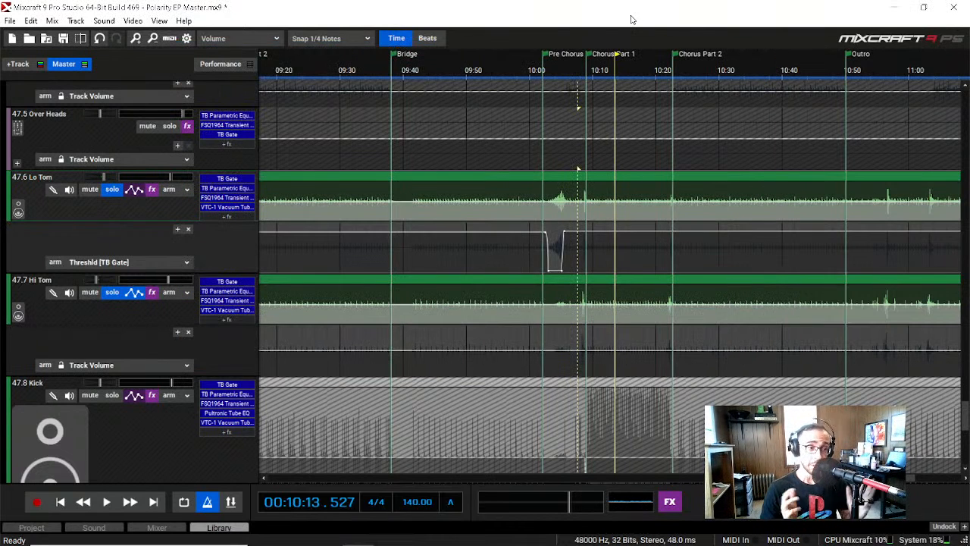
Step: Solo the Kick track instead of the two toms and place the playhead at about 07:34, where the kick hits begin
left_click(110, 293)
left_click(112, 189)
scroll(69, 311, "down", 3)
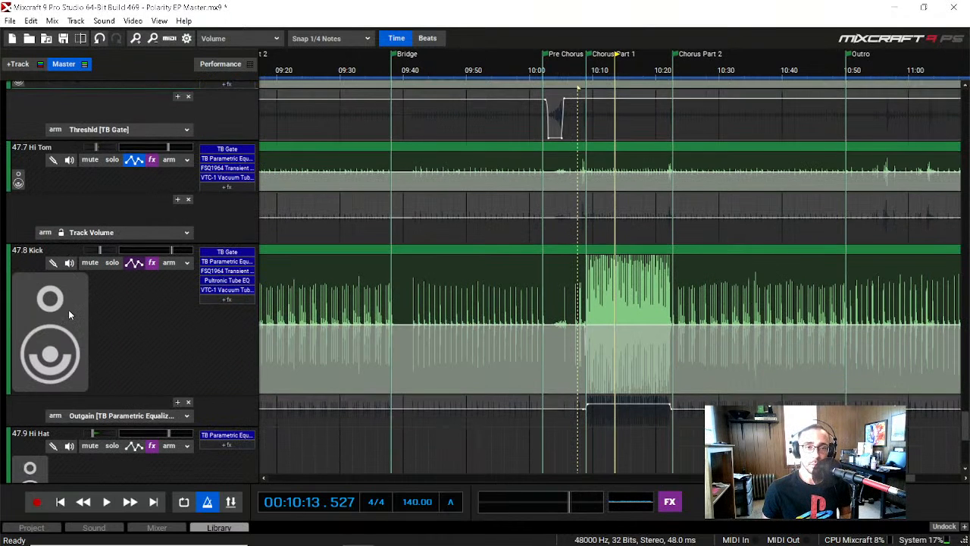
left_click(113, 263)
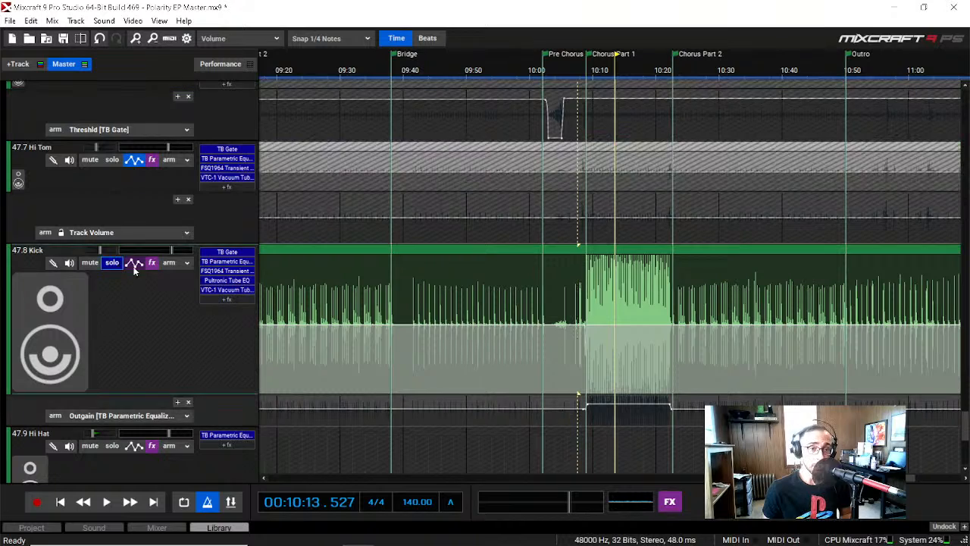
left_click_drag(860, 477, 730, 478)
left_click(461, 70)
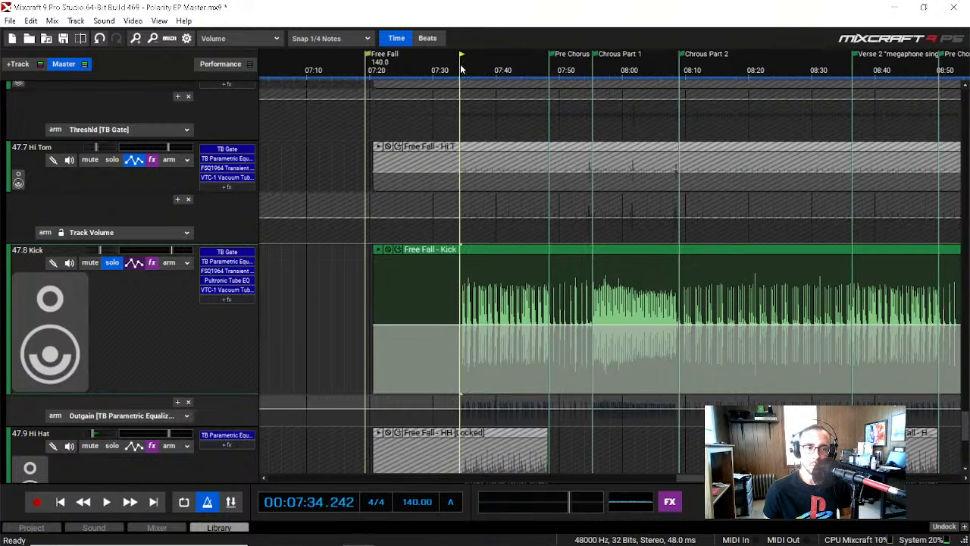
Step: Play the soloed kick from about 07:34 into Chorus Part 1, stop, inspect its TB Parametric Equalizer curve, and close the equalizer
key("space")
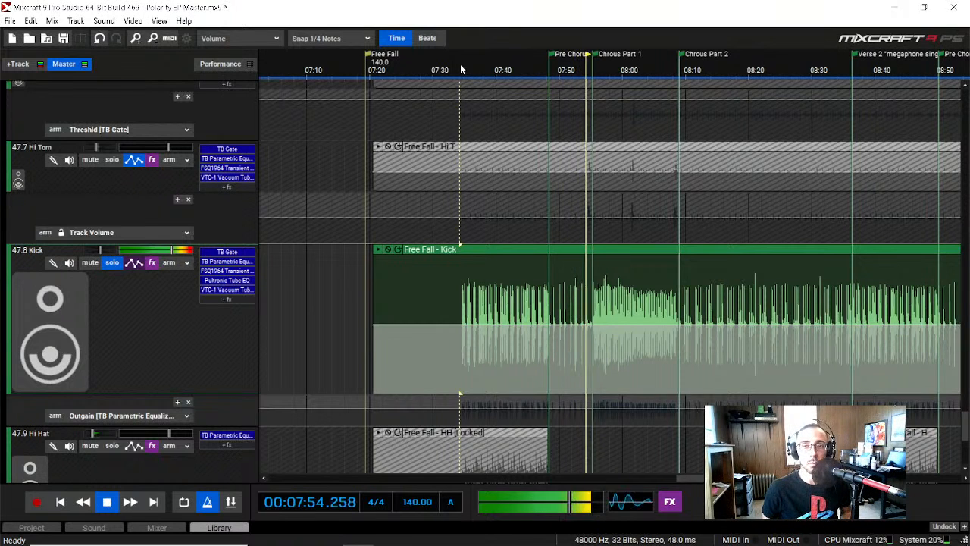
key("space")
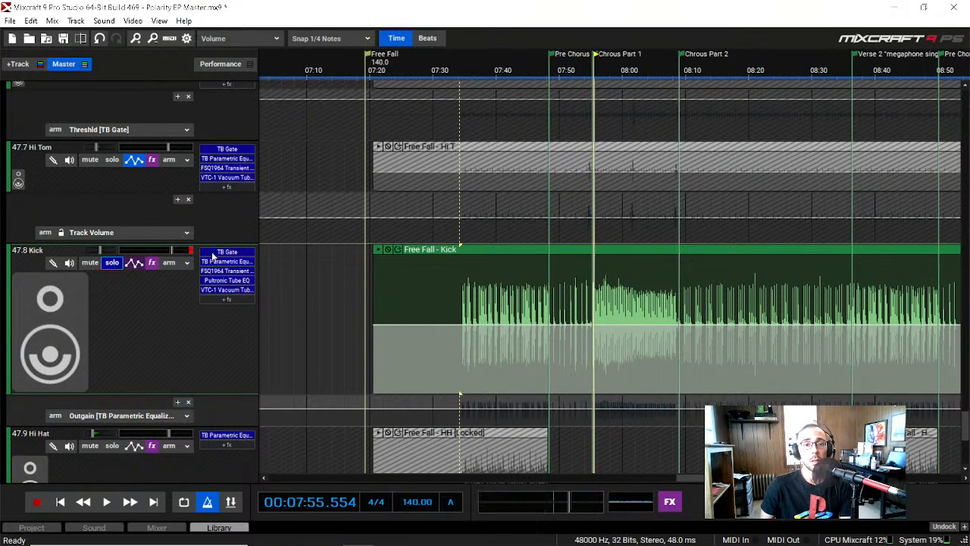
double_click(238, 262)
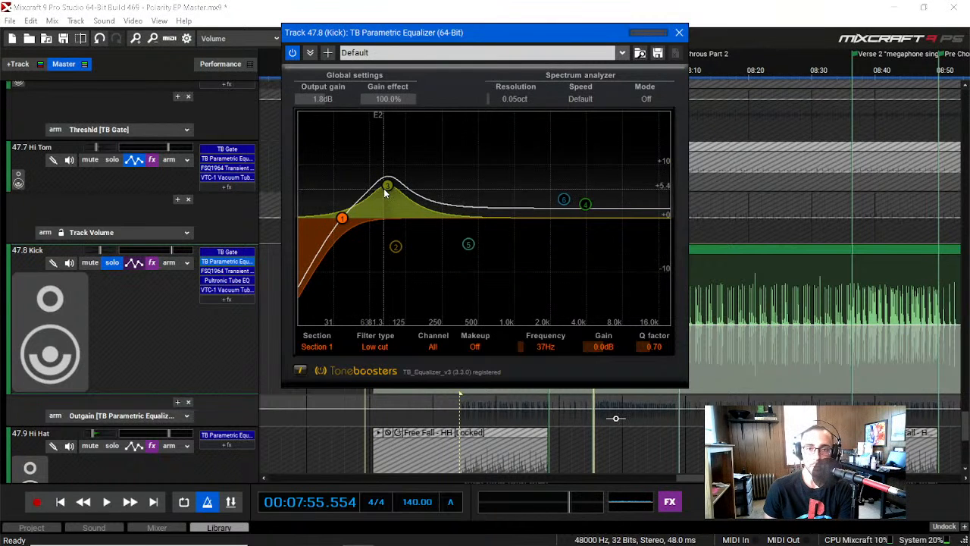
left_click(680, 32)
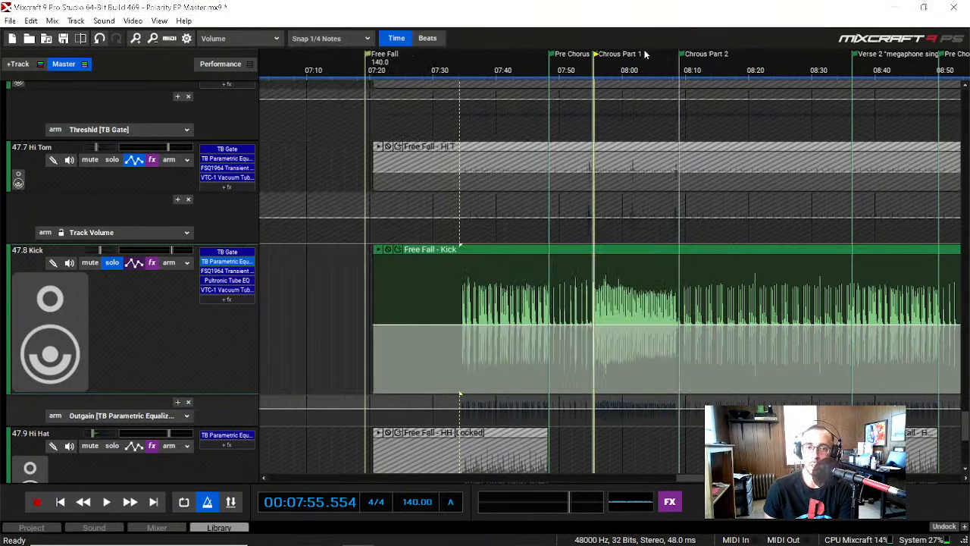
Step: Compare the kick with its FSQ1964 Transient Vitaliser bypassed and active, playing from about 07:39, and close the plugin
left_click(222, 271)
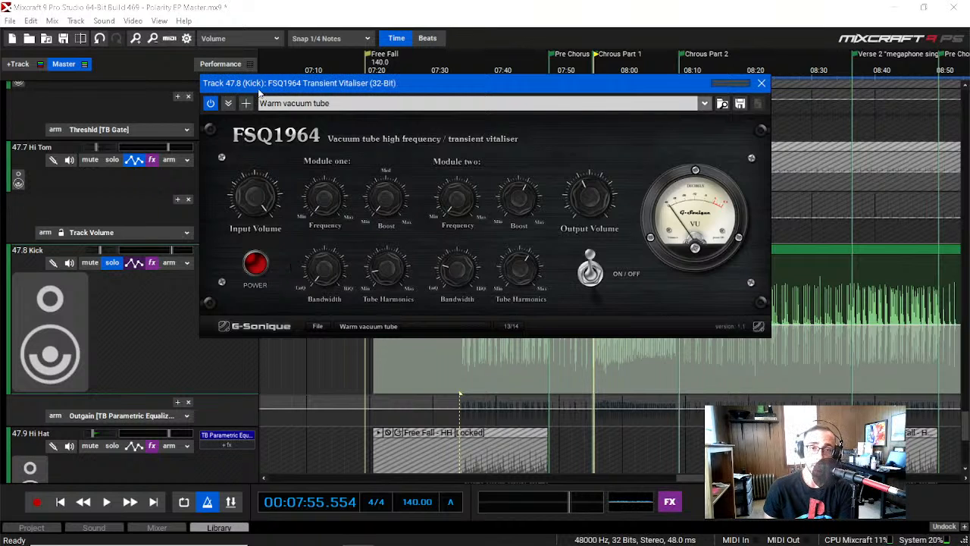
left_click_drag(407, 82, 473, 351)
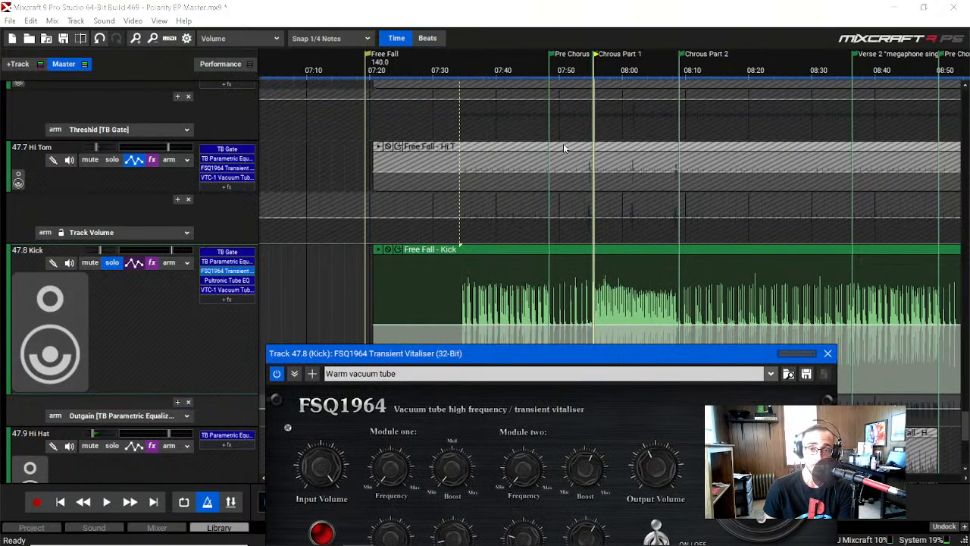
left_click(494, 73)
key("space")
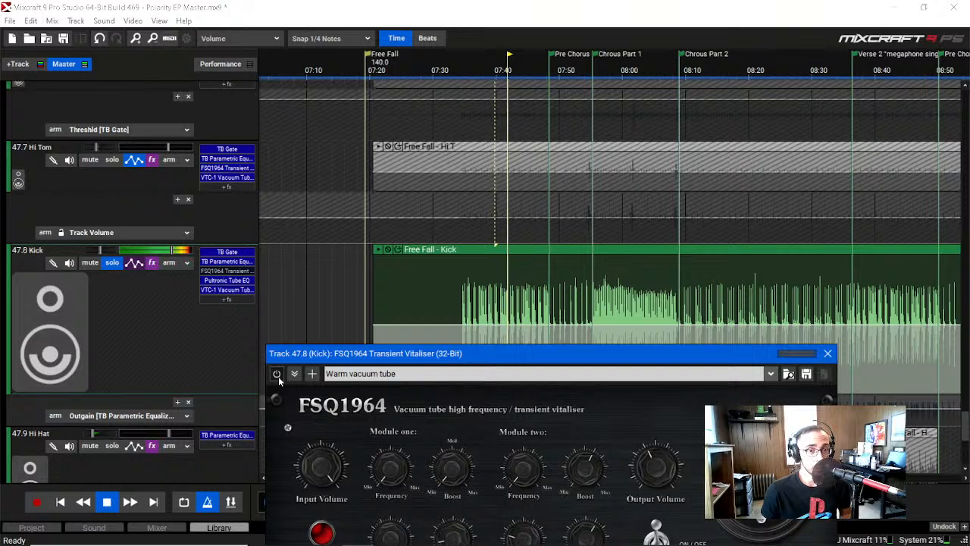
left_click(278, 377)
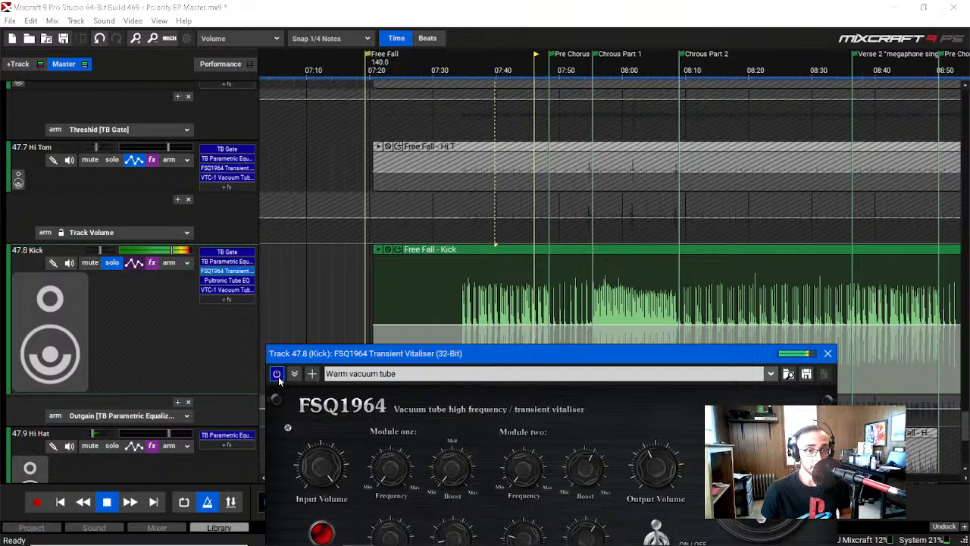
mouse_move(415, 353)
left_mouse_down()
mouse_move(325, 102)
mouse_move(403, 264)
mouse_move(405, 350)
left_mouse_up()
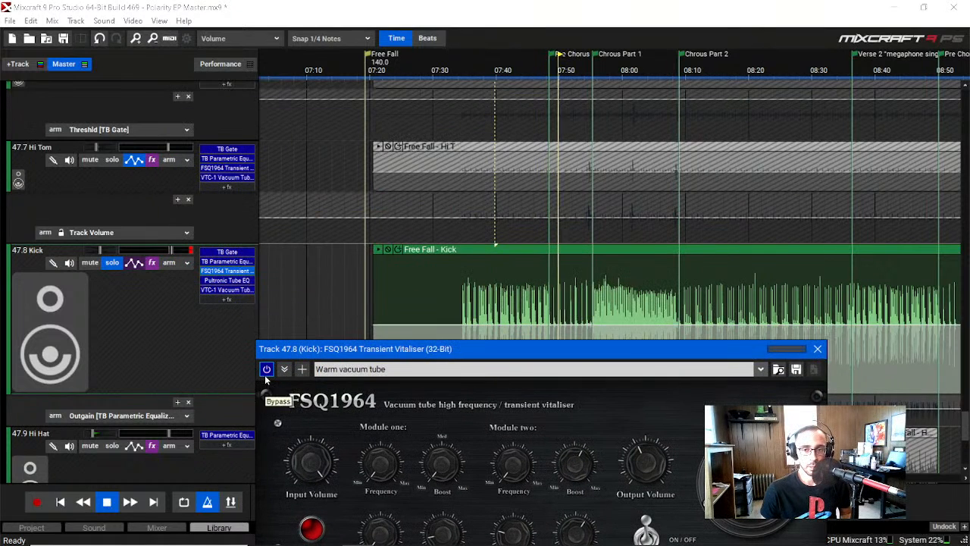
key("space")
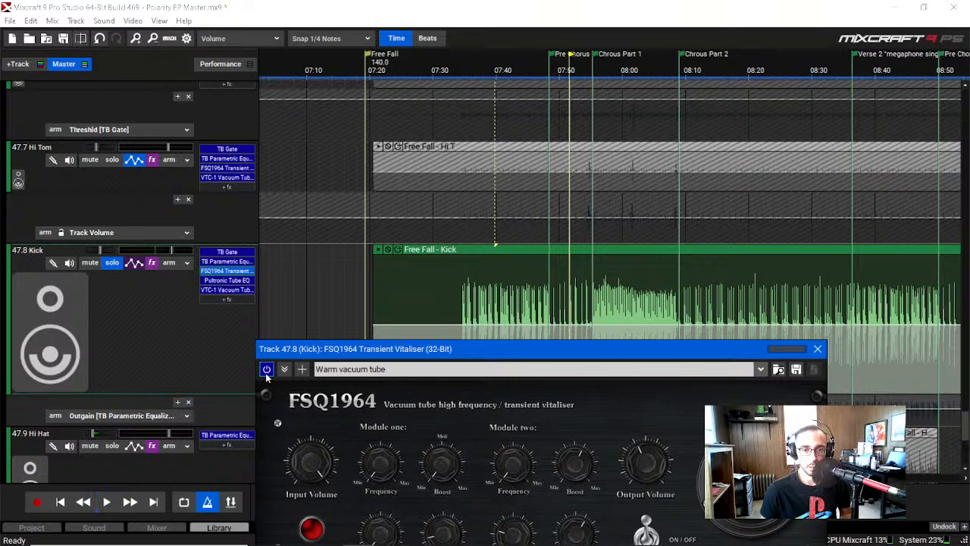
left_click(816, 350)
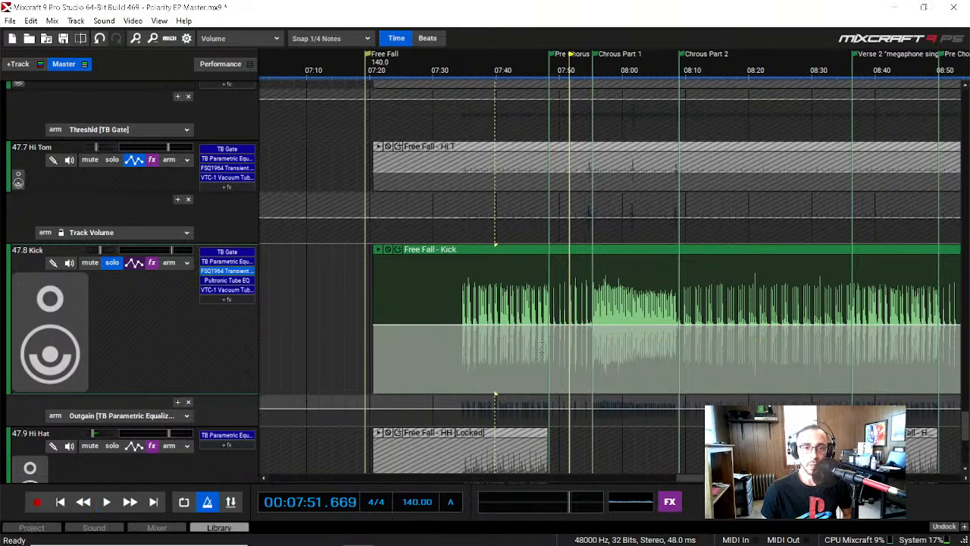
Step: Inspect the Kick track's Pultronic Tube EQ with its Fat and Warm preset and its VTC-1 Vacuum Tube Compressor, closing each one
left_click(227, 280)
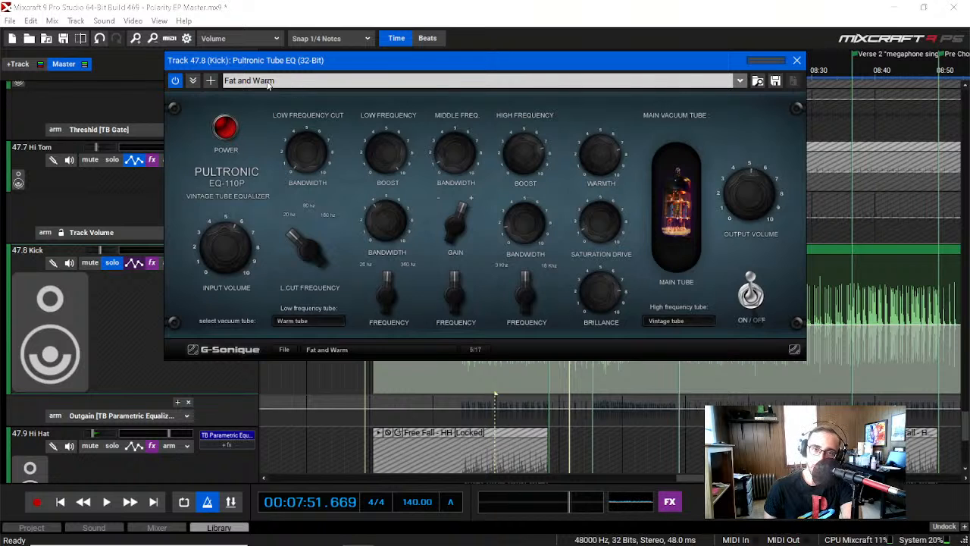
left_click(294, 84)
left_click(295, 70)
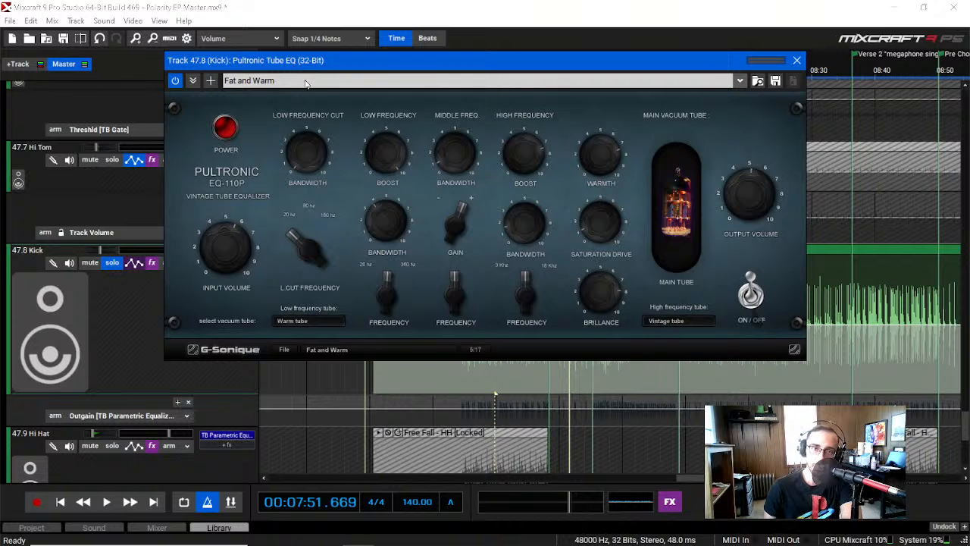
left_click(305, 83)
left_click(298, 71)
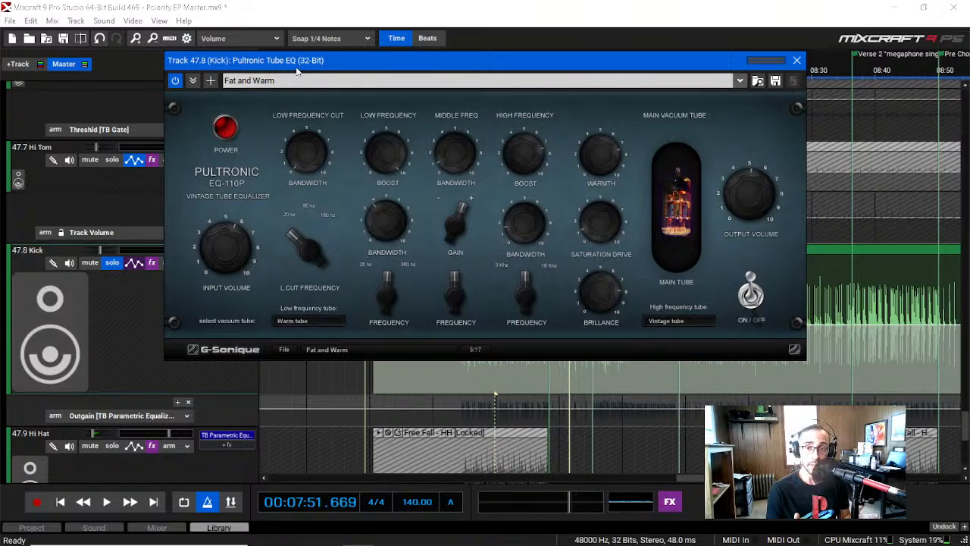
left_click(797, 61)
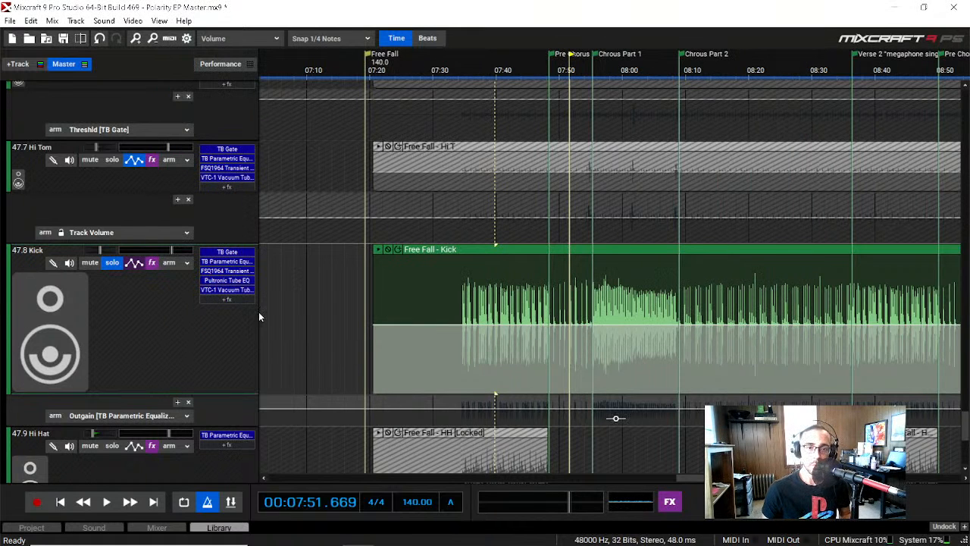
left_click(245, 292)
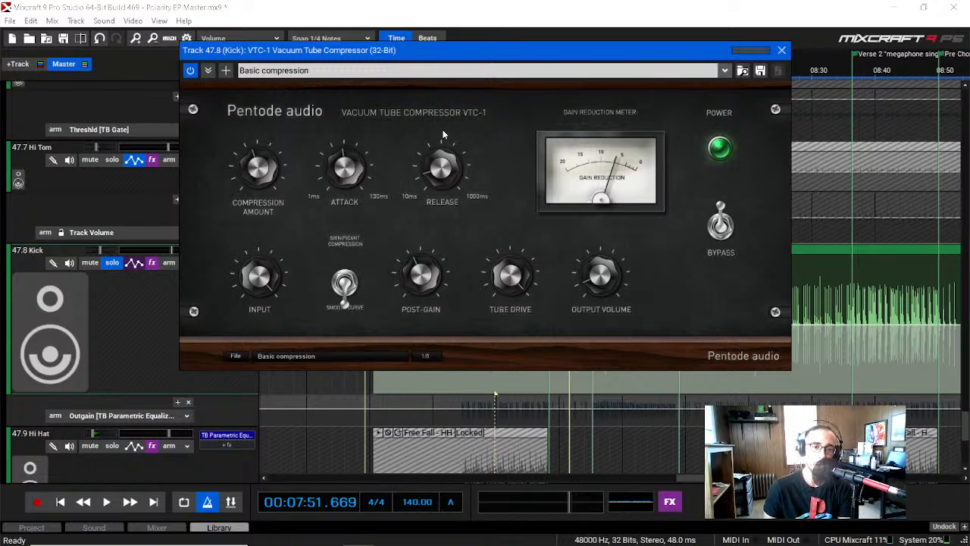
left_click(780, 52)
Step: Solo the Hi Hat track instead of the Kick track
scroll(78, 331, "down", 1)
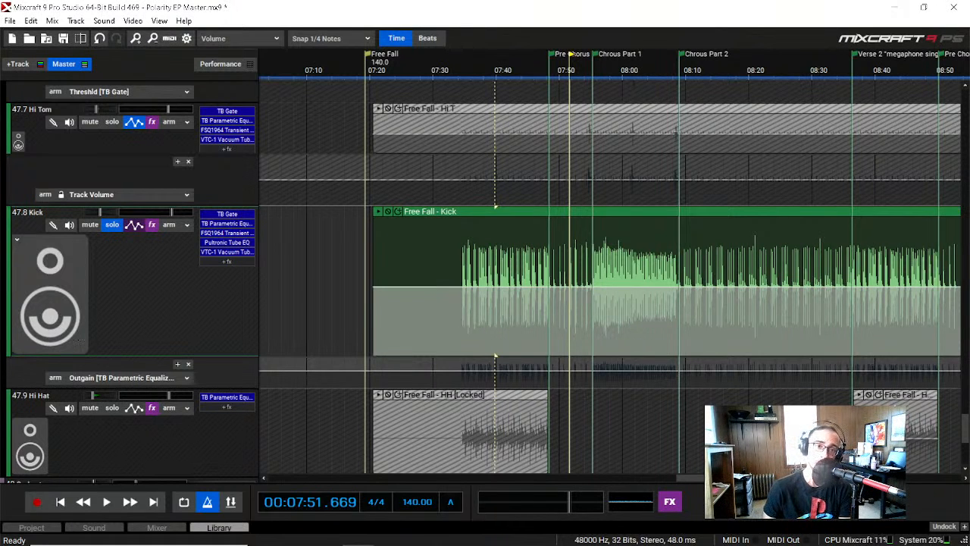
left_click(113, 225)
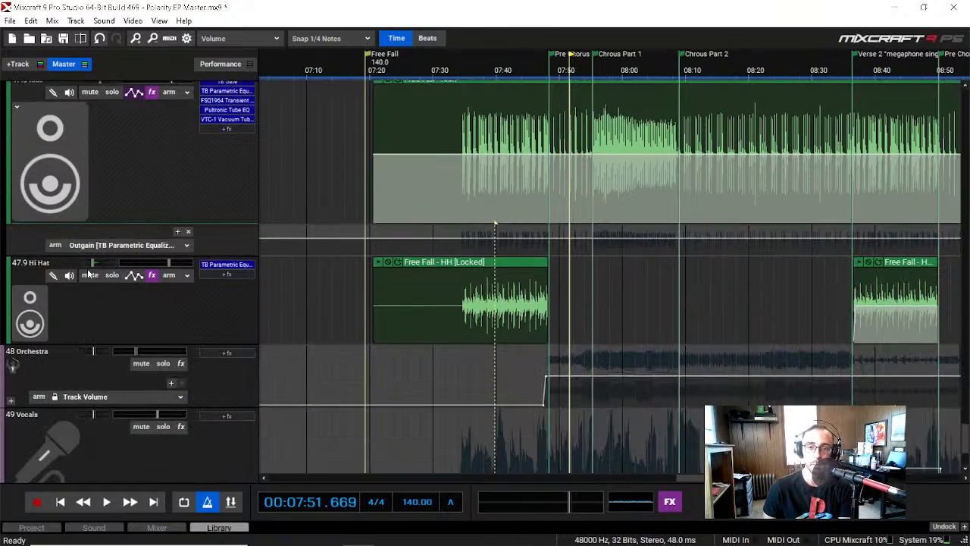
scroll(87, 272, "down", 3)
left_click(112, 275)
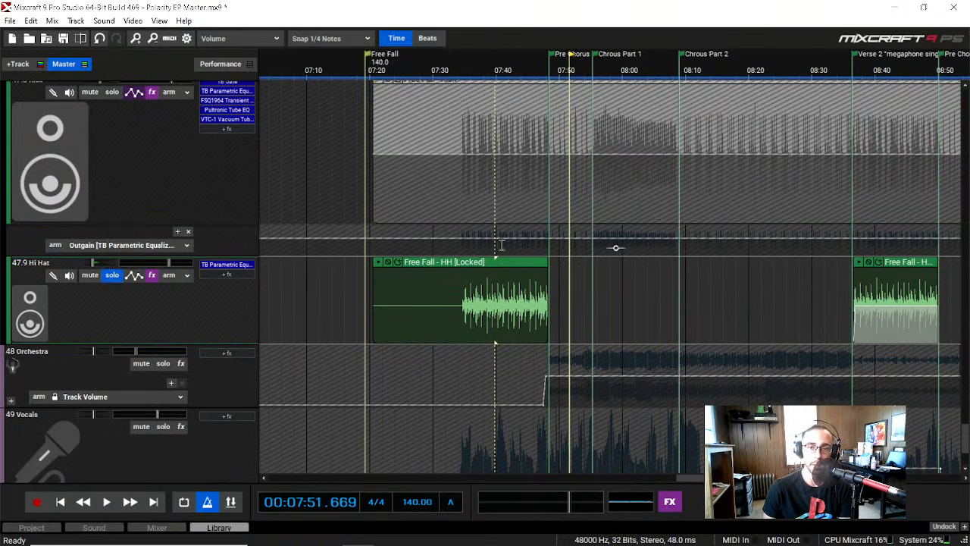
Step: Compare the hi-hat with its TB Parametric Equalizer bypassed and active, playing from about 07:37, and close the equalizer and stop playback
left_click(224, 265)
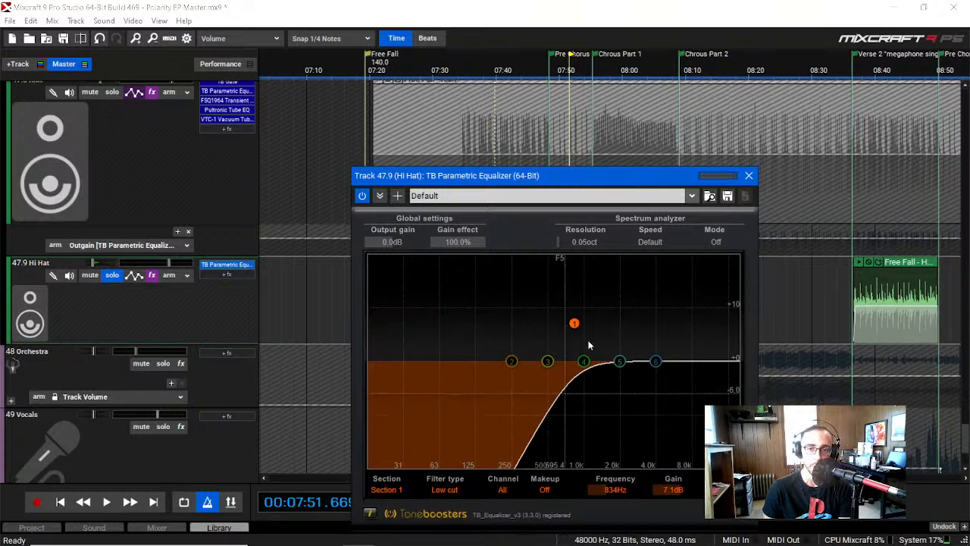
left_click_drag(577, 175, 237, 47)
left_click(478, 75)
key("space")
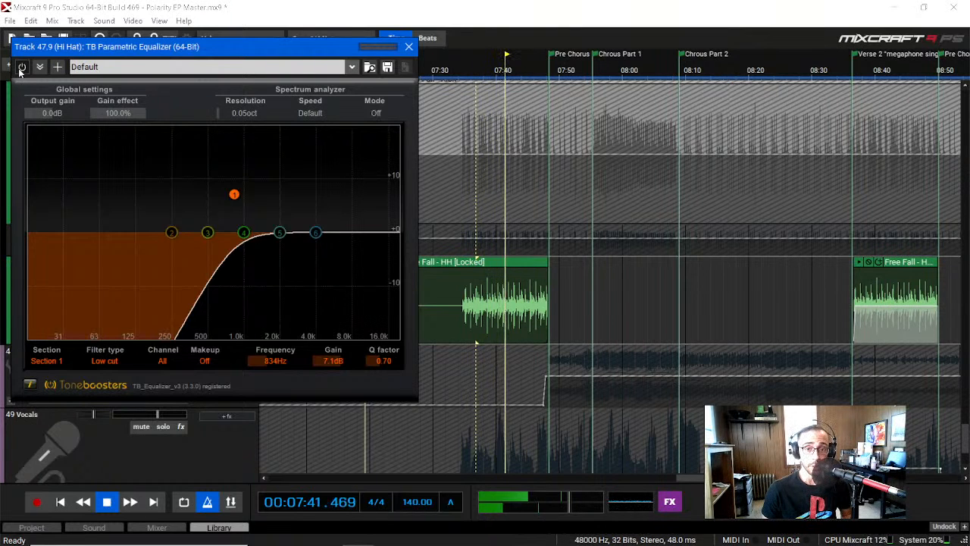
left_click(22, 68)
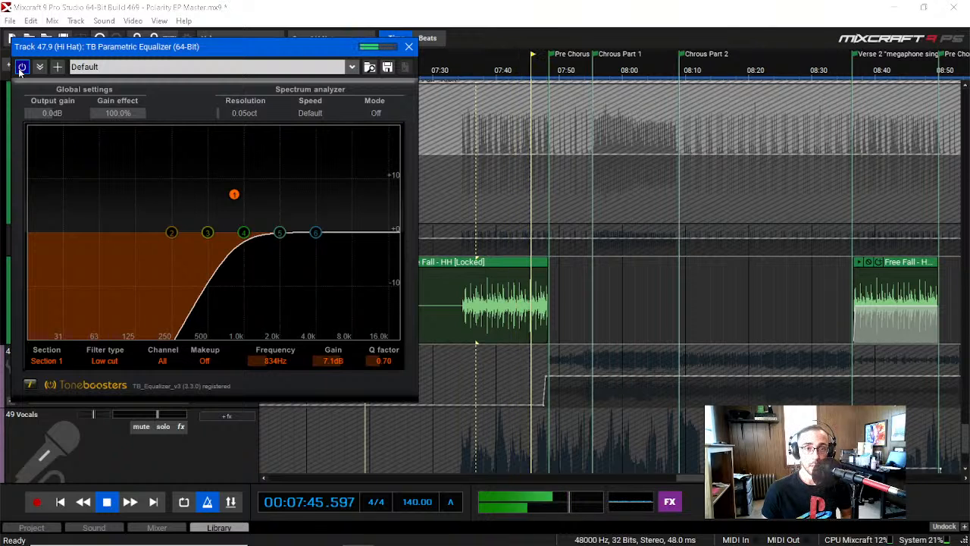
left_click(408, 47)
key("space")
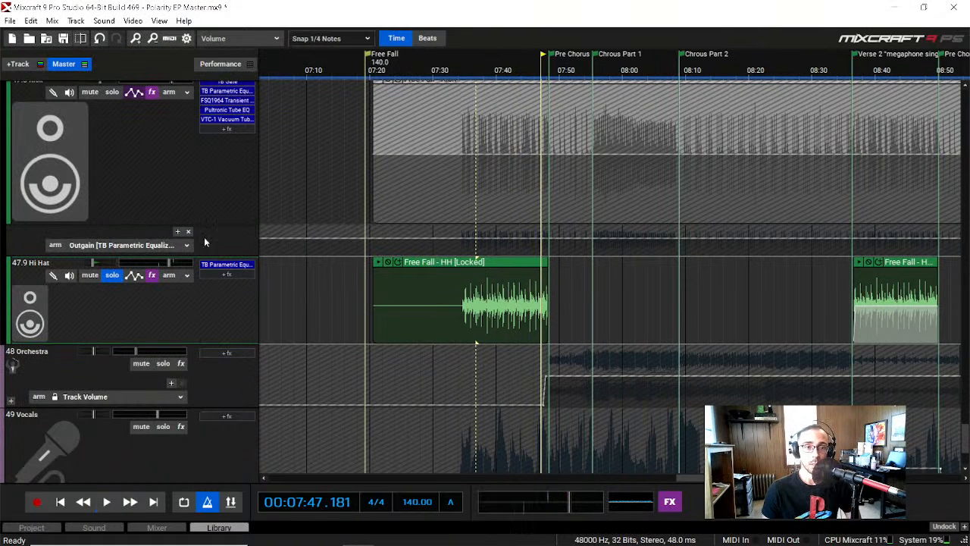
Step: Collapse the Drums (Free Fall) submix so its sub-tracks are hidden
scroll(110, 294, "up", 3)
scroll(110, 294, "up", 10)
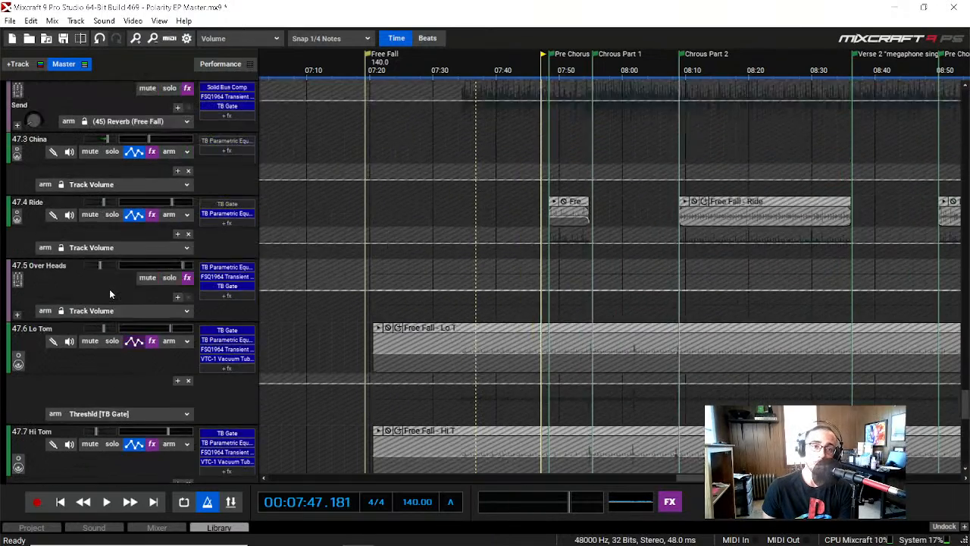
scroll(109, 289, "up", 4)
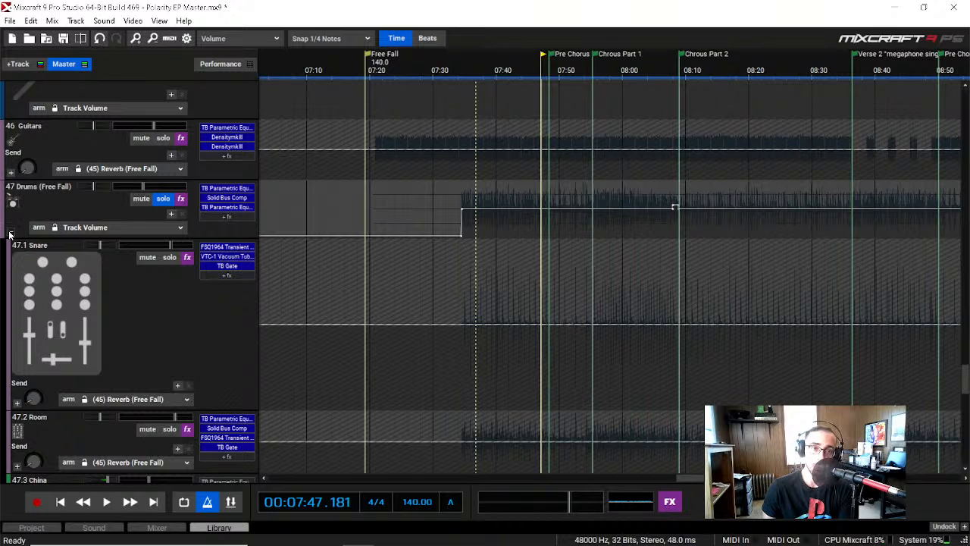
left_click(10, 232)
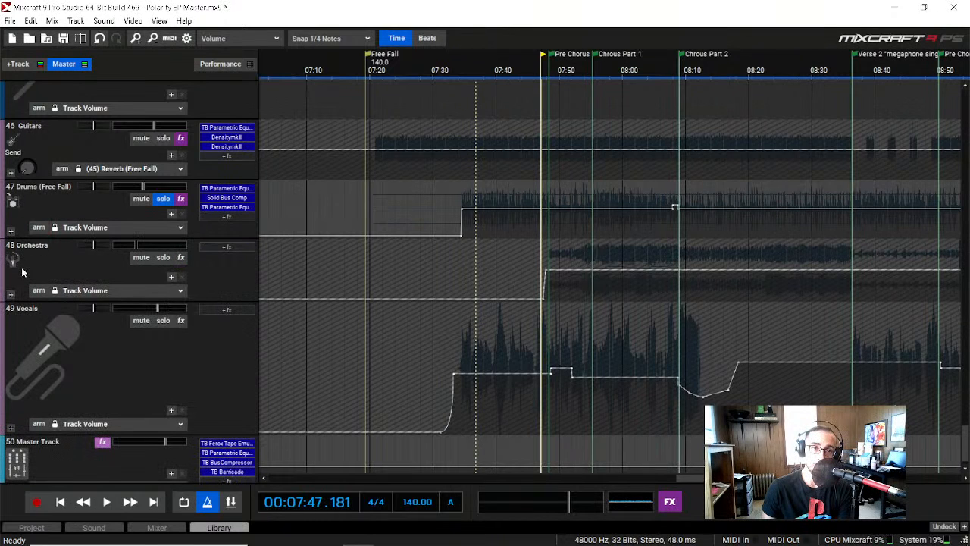
Step: Enlarge the Orchestra submix track's height, and briefly expand it to view its sub-tracks before collapsing it again
scroll(22, 273, "down", 1)
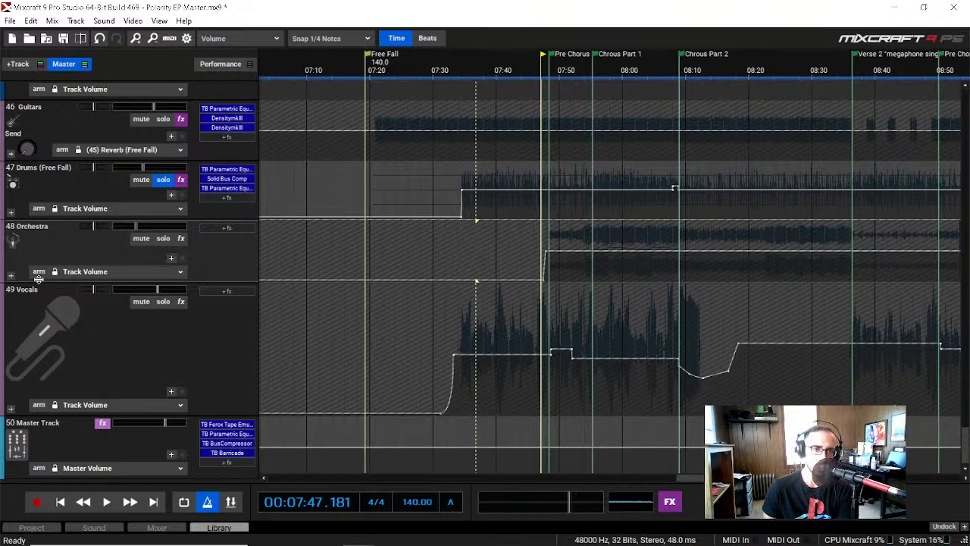
left_click_drag(55, 321, 55, 320)
scroll(52, 285, "down", 2)
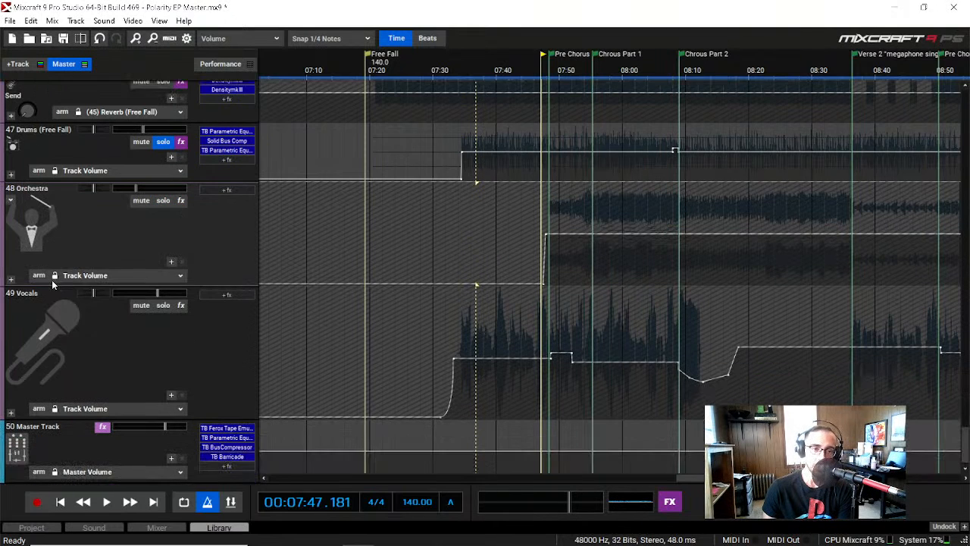
left_click(10, 281)
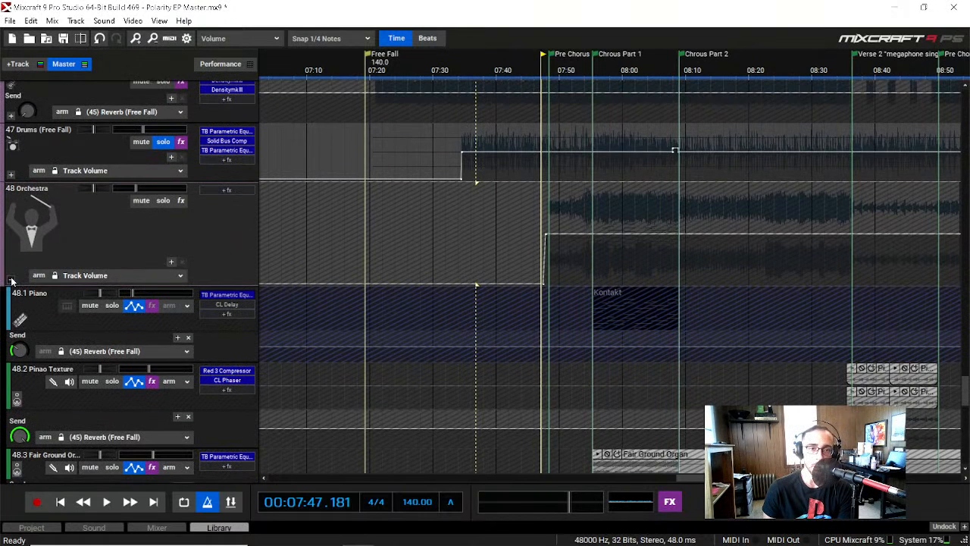
left_click(11, 280)
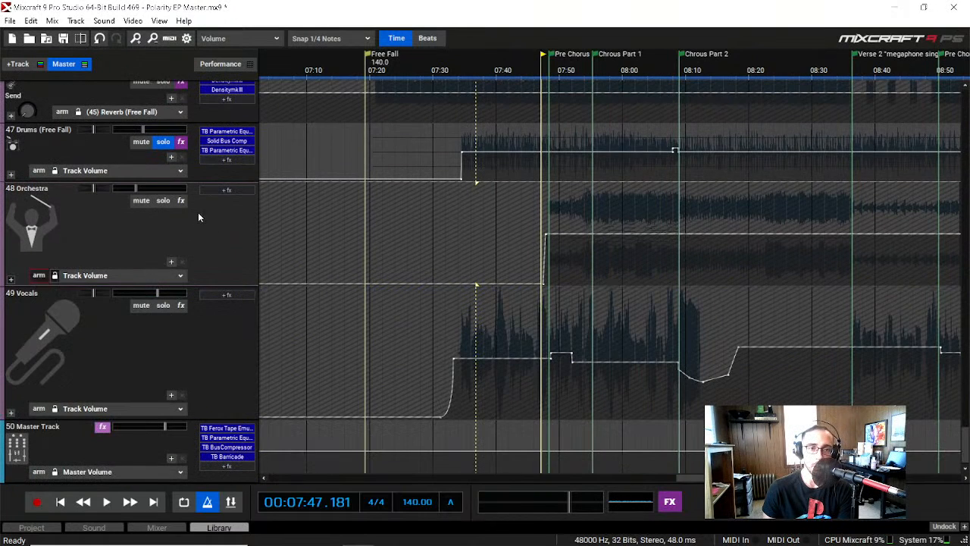
Step: Solo the Orchestra submix instead of the drums and play it from the Pre Chorus at about 07:48 into Verse 2
left_click(159, 202)
left_click(161, 142)
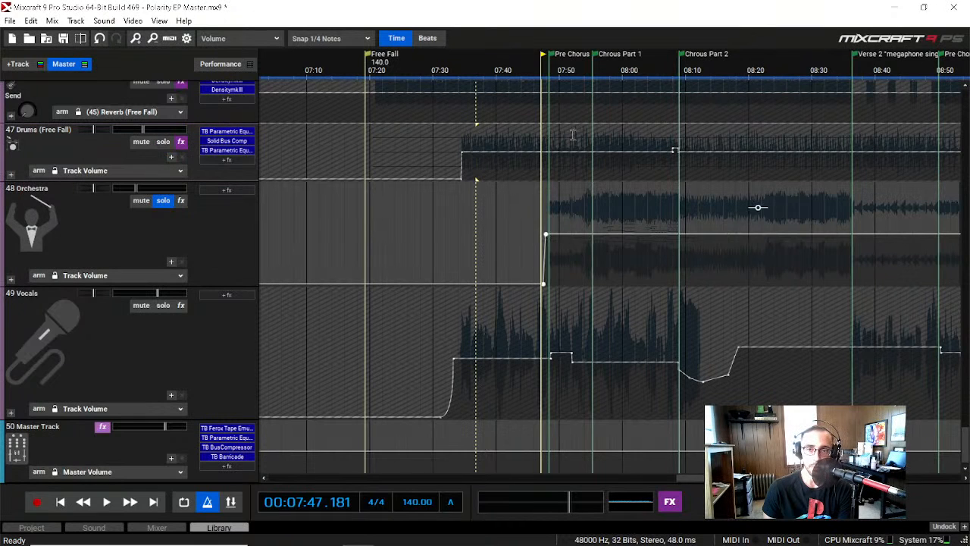
left_click(559, 65)
left_click(551, 65)
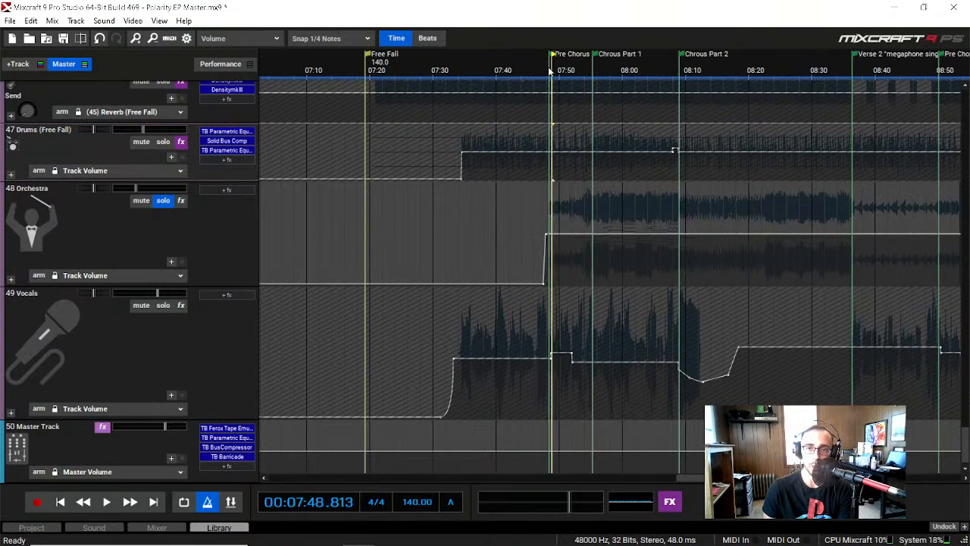
left_click(549, 69)
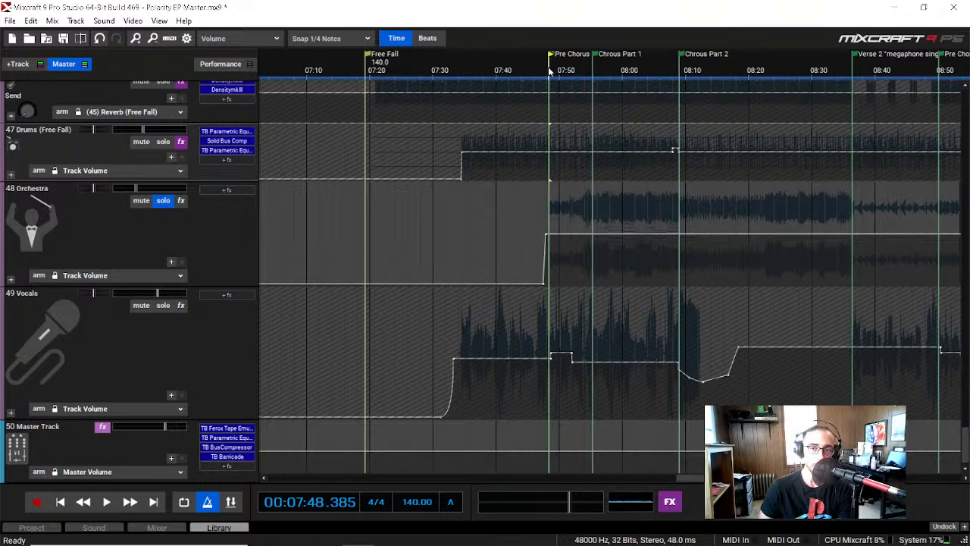
key("space")
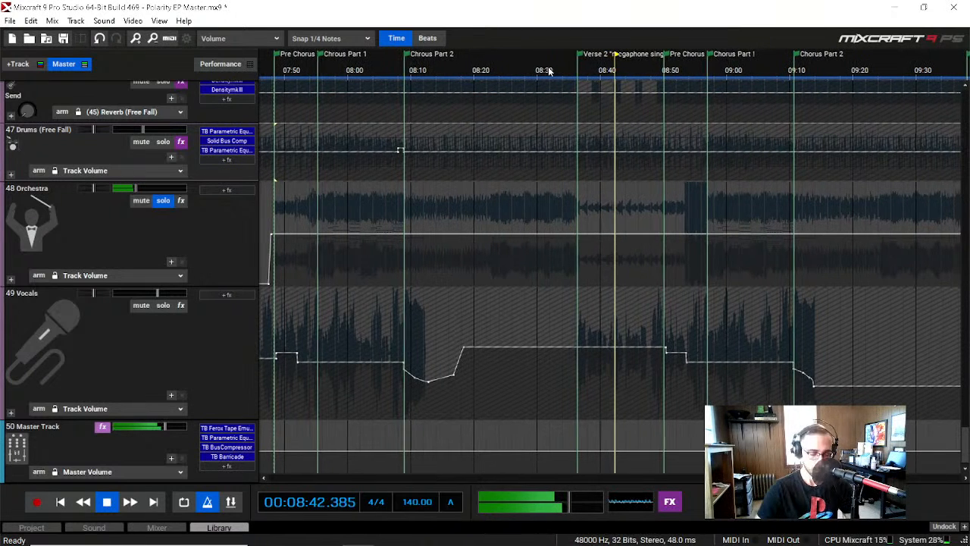
key("space")
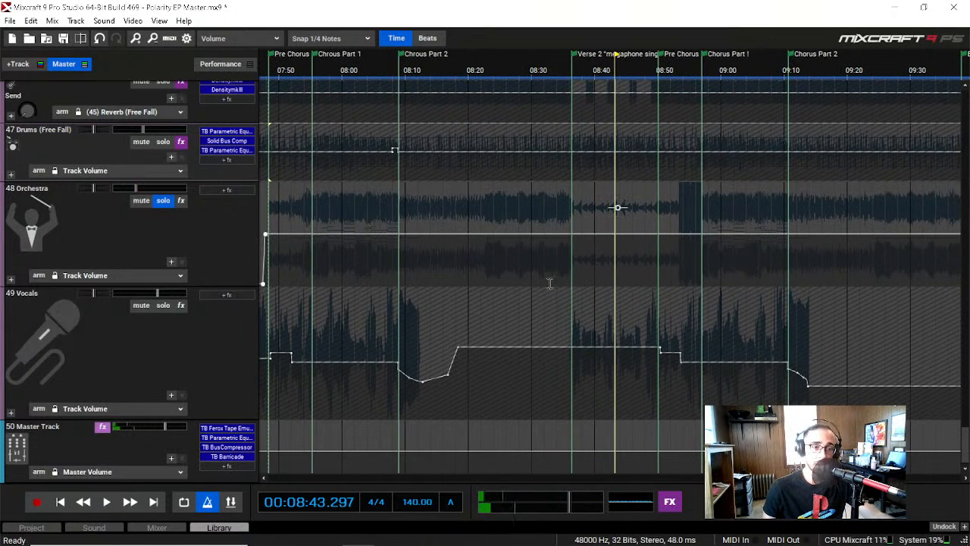
Step: Expand the Orchestra submix to show its sub-tracks
left_click_drag(766, 477, 739, 477)
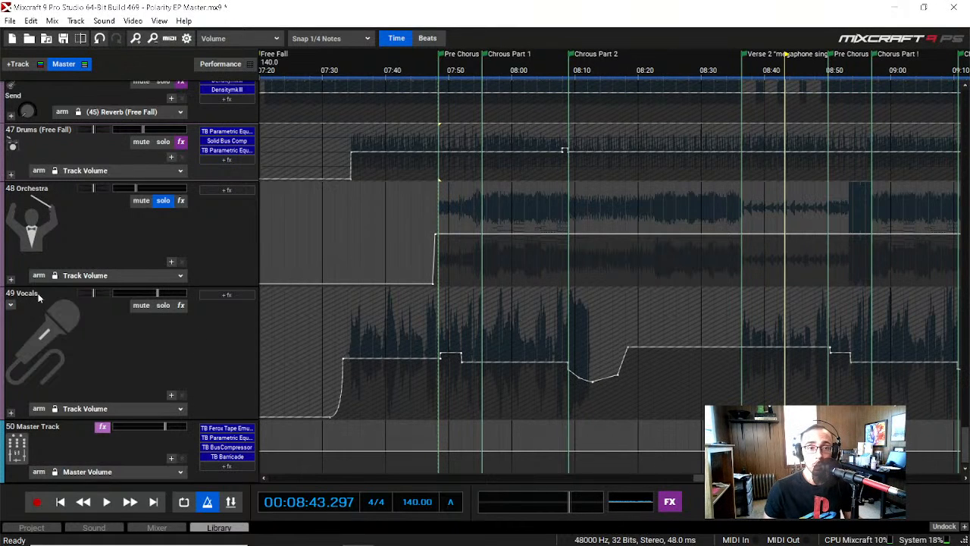
left_click(9, 280)
scroll(33, 391, "down", 1)
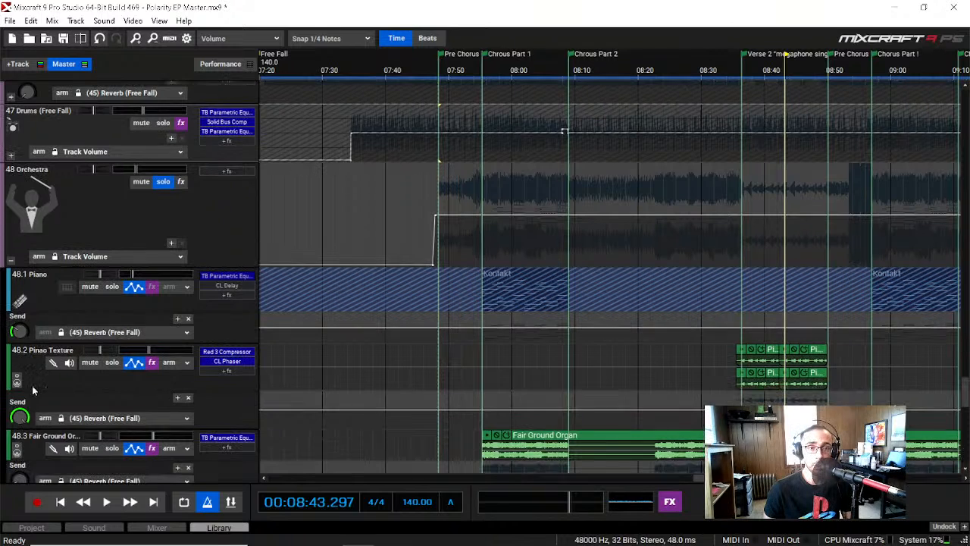
Step: Solo the Piano sub-track and play it from Chorus Part 1 at about 07:55 until Chorus Part 2
left_click(110, 287)
scroll(90, 305, "down", 1)
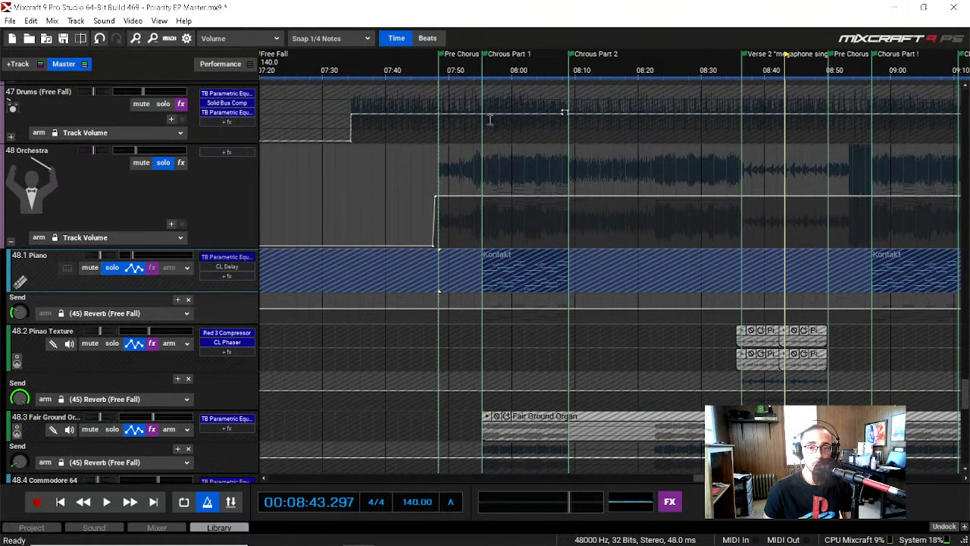
left_click(483, 69)
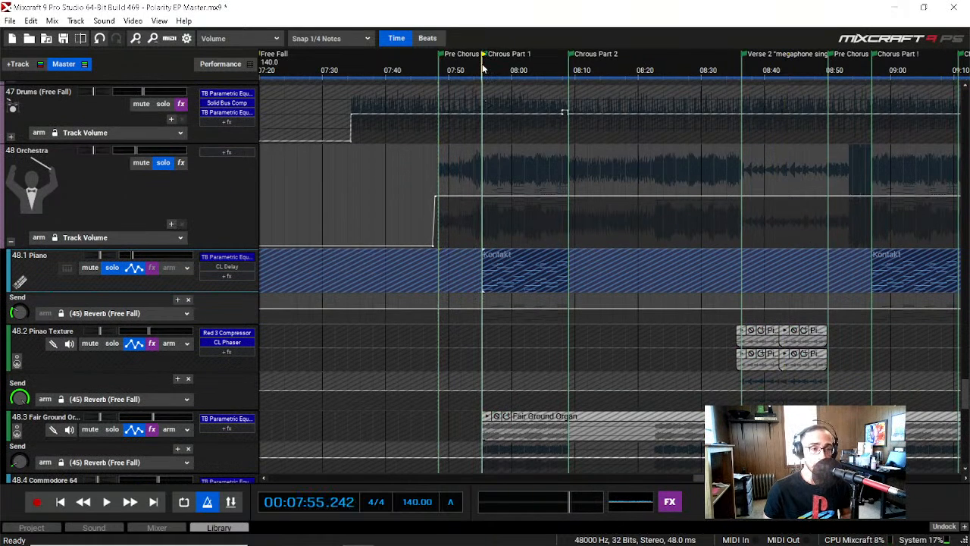
key("space")
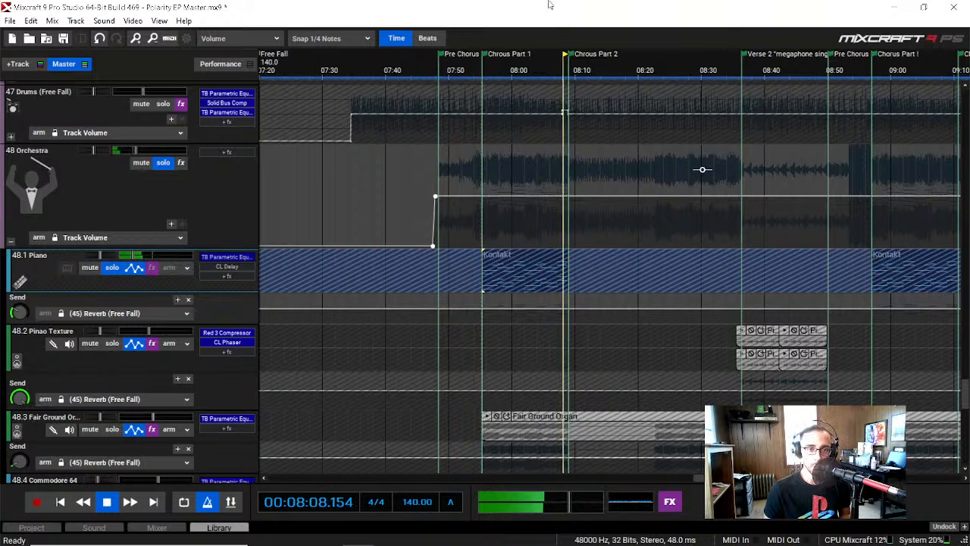
key("space")
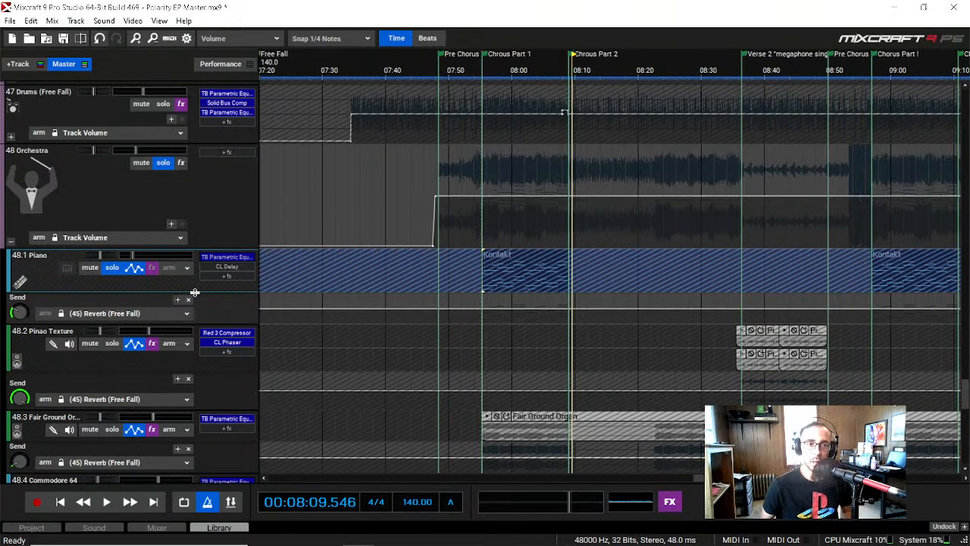
Step: Solo the Pinao Texture track instead of the Piano and play it through Verse 2 until about 08:51
scroll(156, 259, "up", 4)
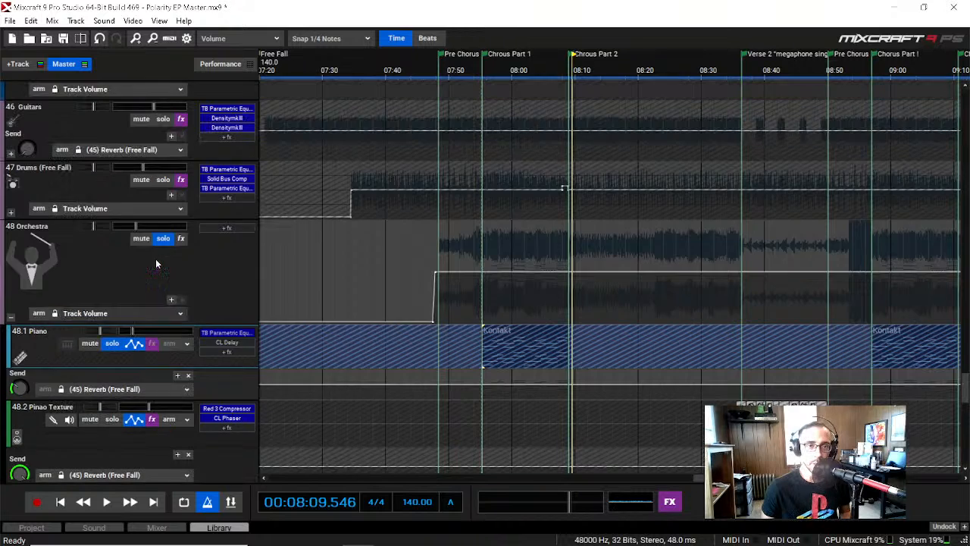
scroll(134, 260, "up", 3)
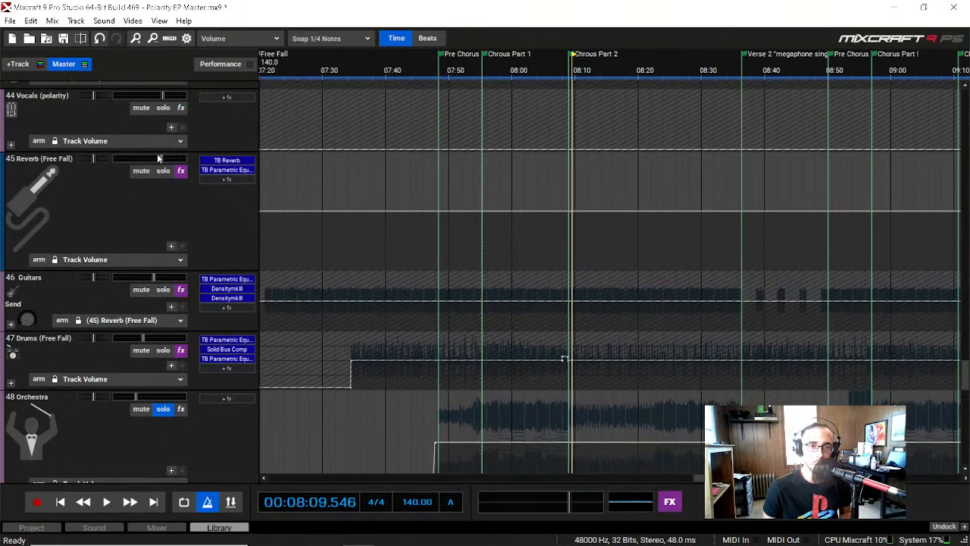
scroll(130, 209, "down", 6)
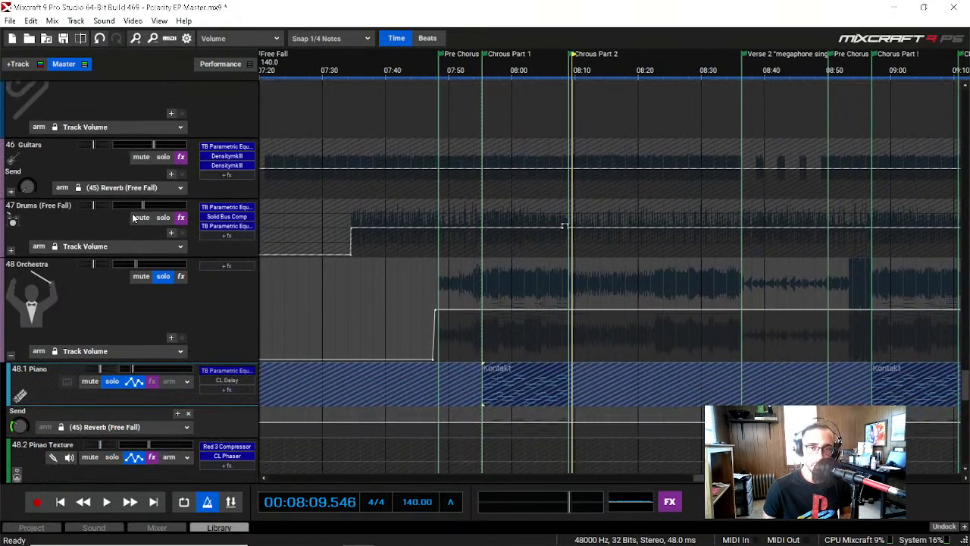
scroll(132, 213, "down", 2)
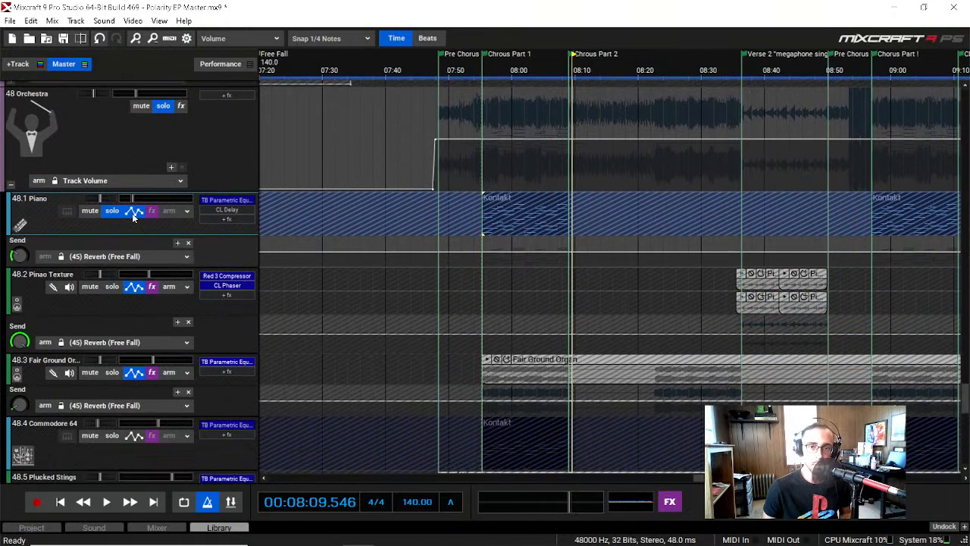
left_click(113, 213)
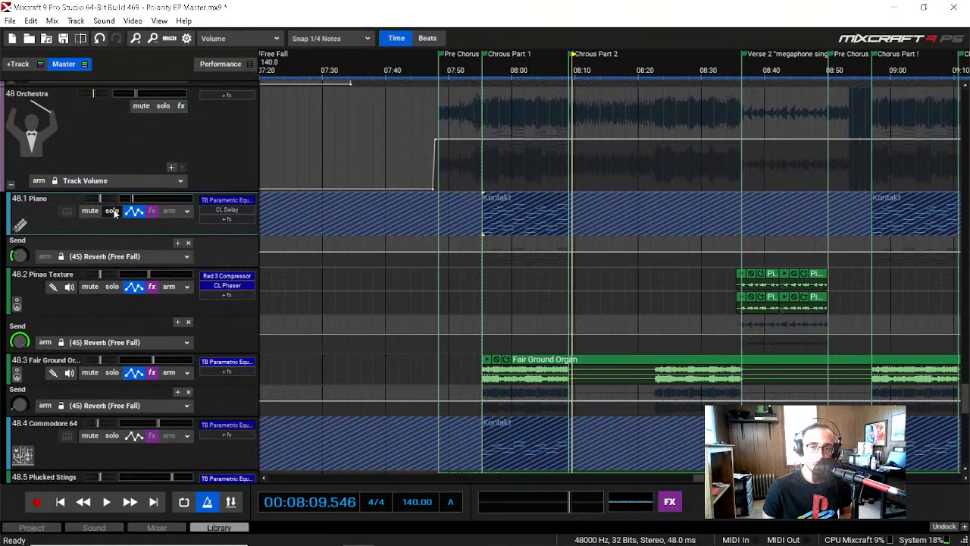
left_click(113, 288)
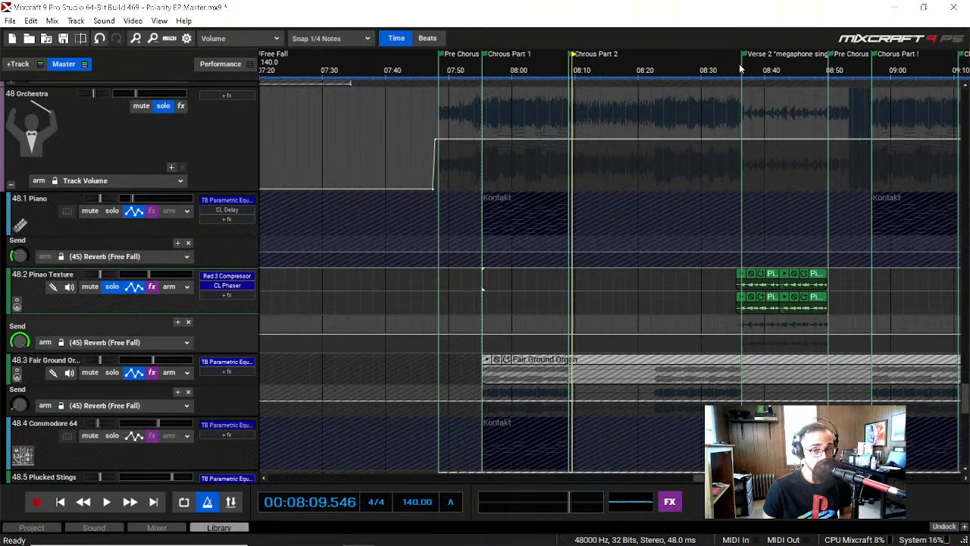
key("space")
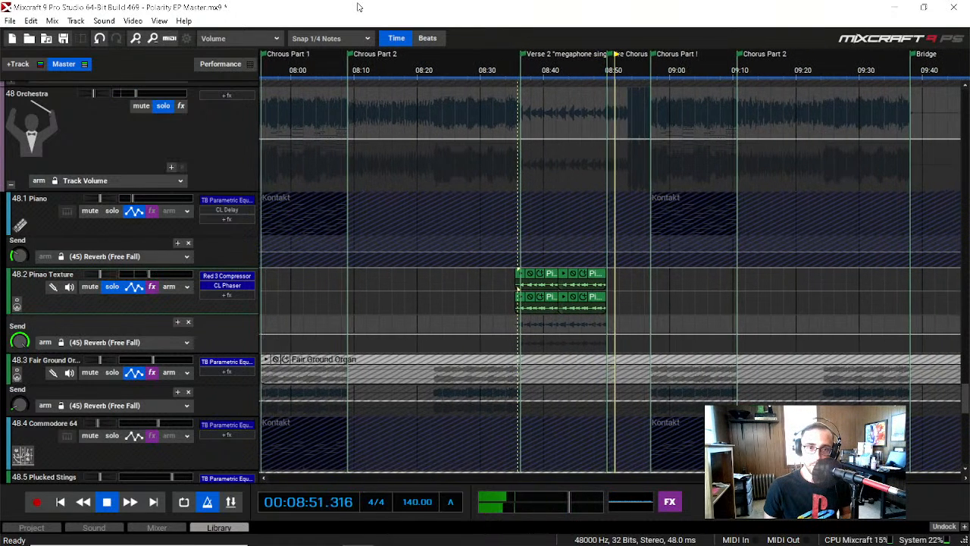
key("space")
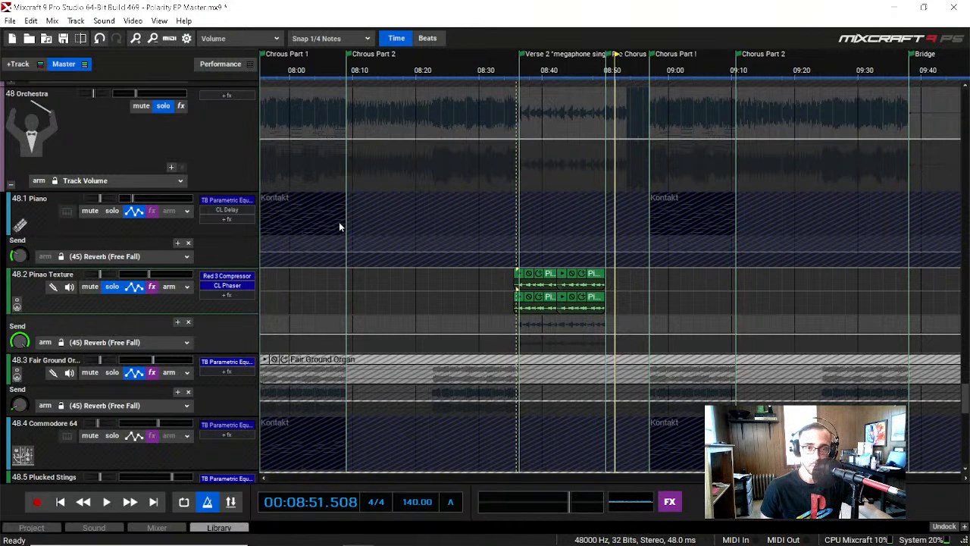
Step: Open the Red 3 Compressor on the Pinao Texture track to view its settings, and close it
left_click(232, 277)
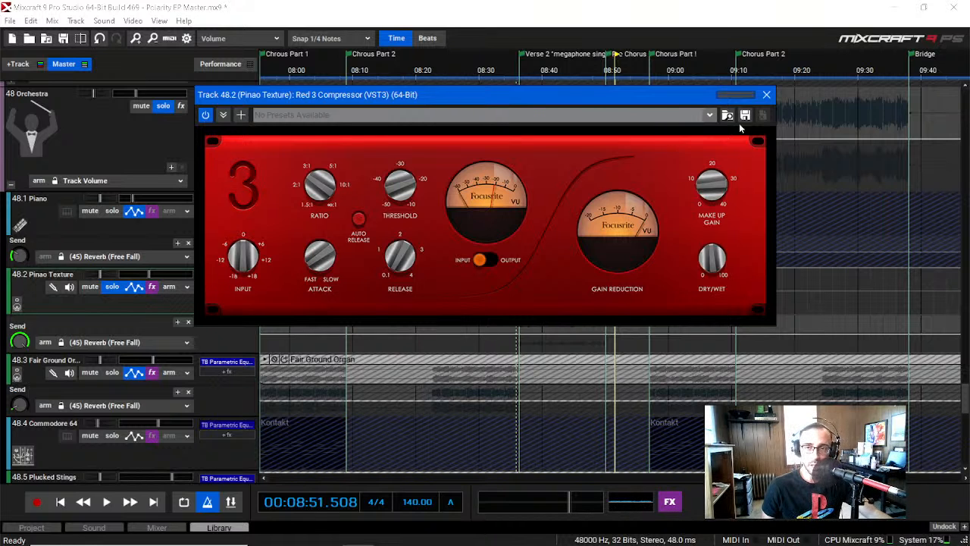
left_click(766, 96)
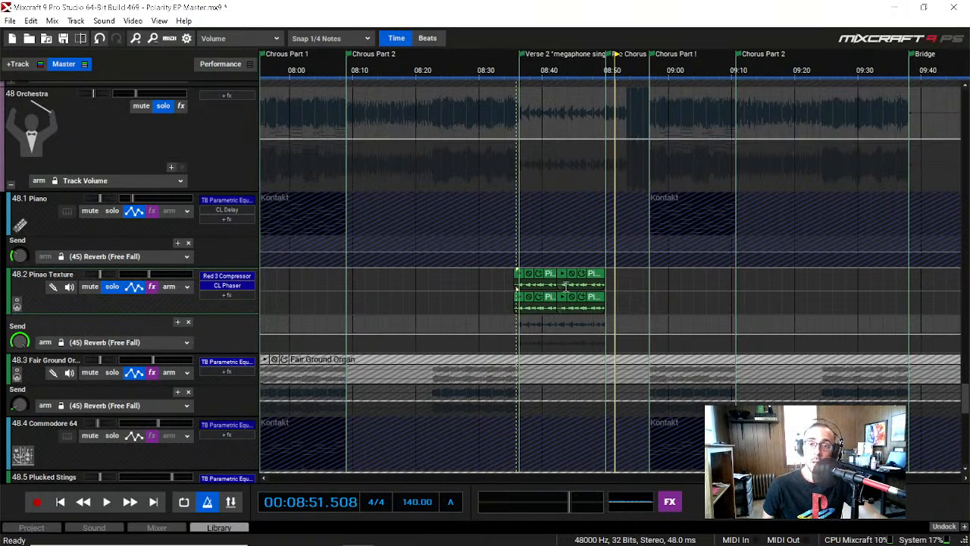
Step: Select the Pinao Texture clips in Verse 2 and preview the first clip on the upper lane
left_click_drag(637, 310, 513, 288)
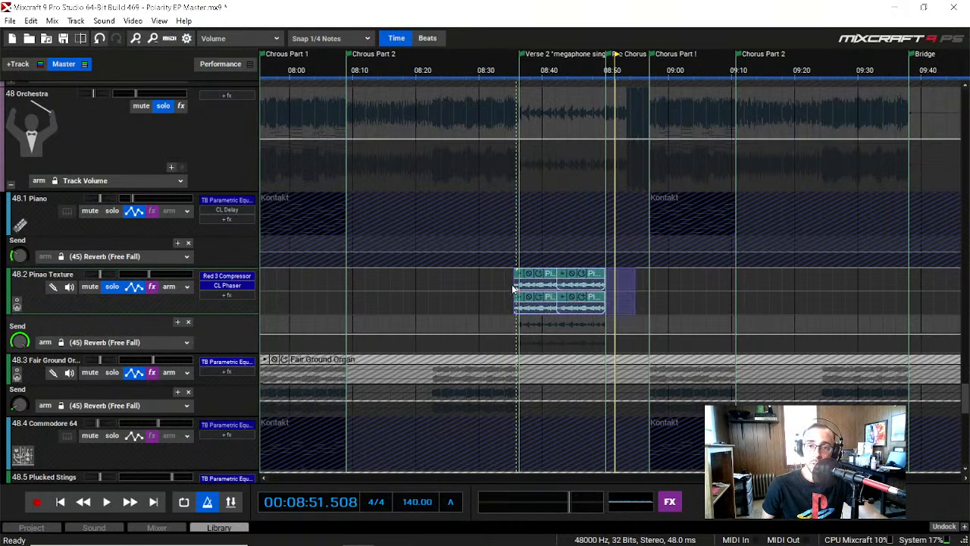
right_click(556, 277)
left_click(622, 430)
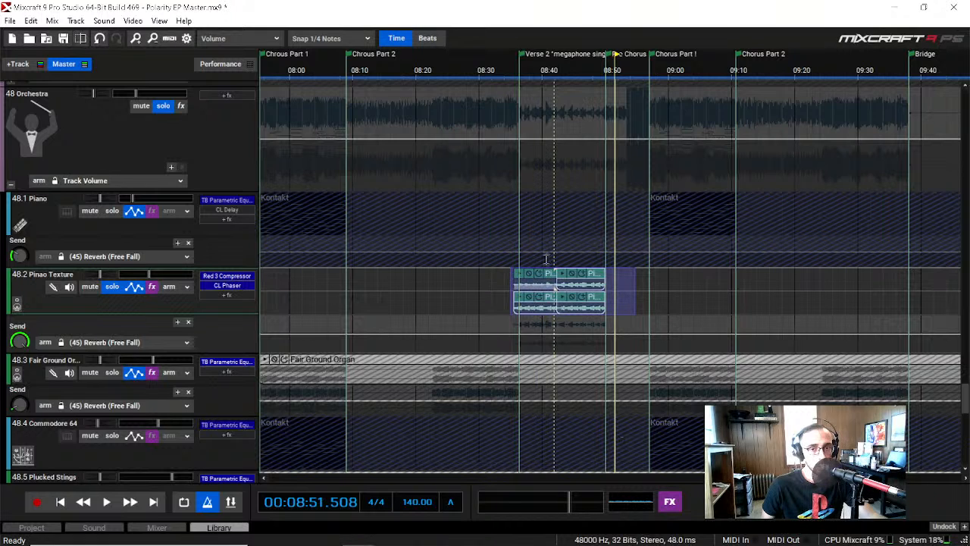
key("space")
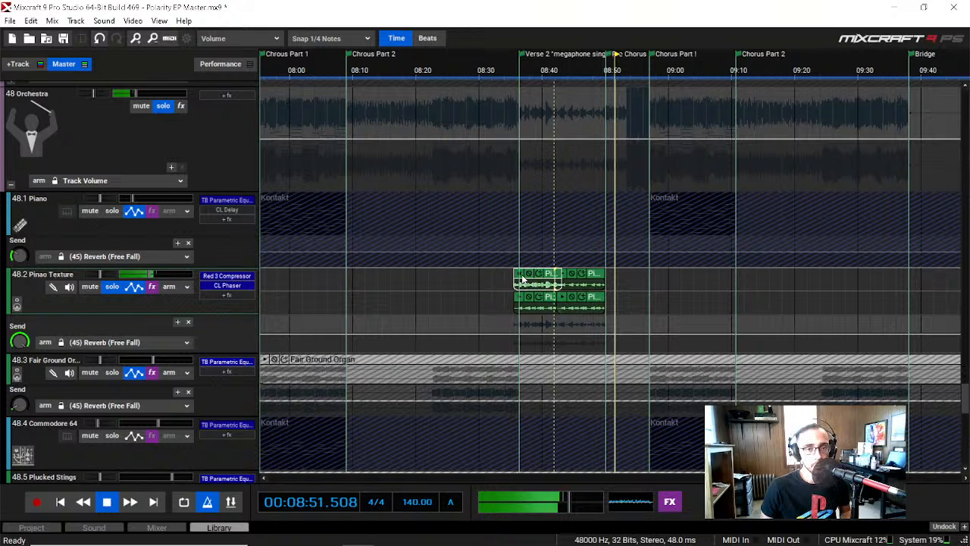
Step: Bypass the Red 3 Compressor and Classic Phaser on Pinao Texture and preview the first upper-lane clip without effects
left_click(226, 276)
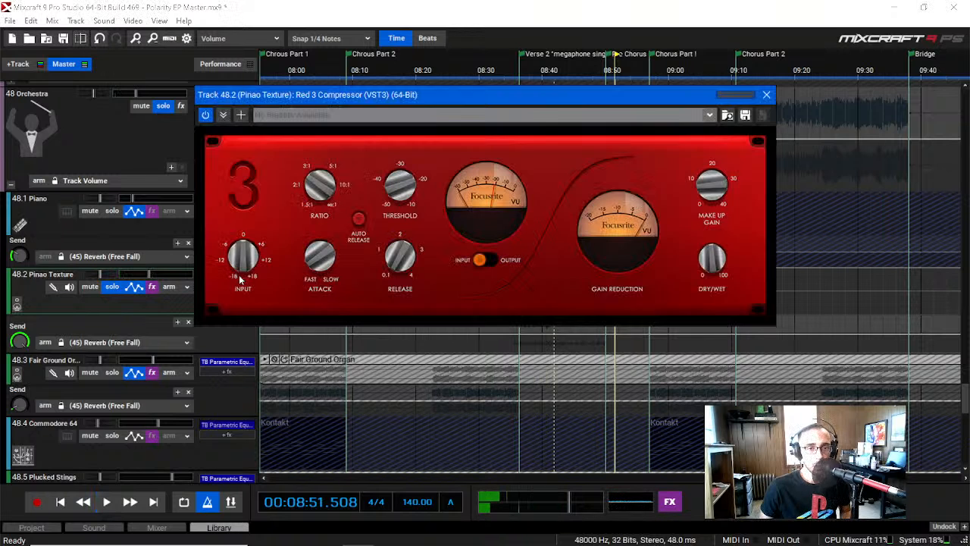
left_click_drag(263, 97, 299, 344)
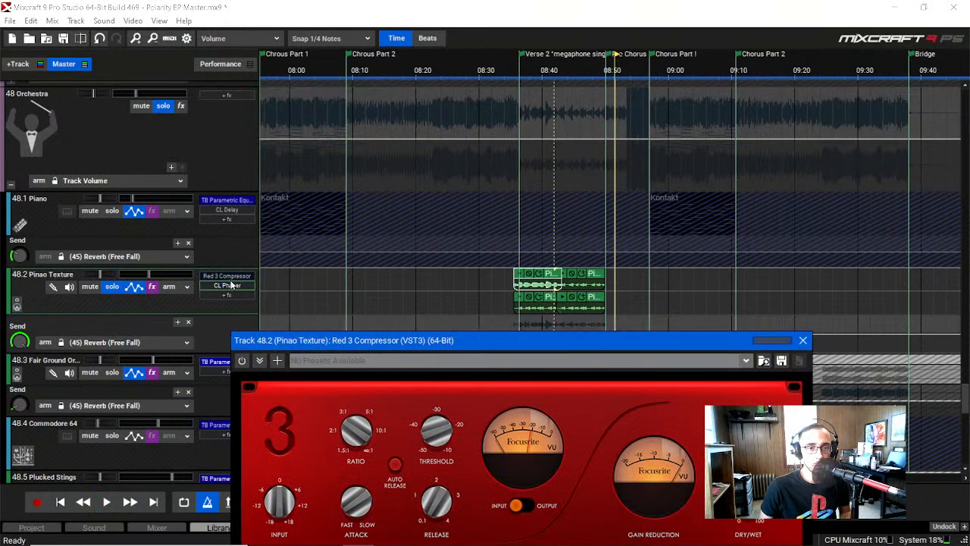
left_click(235, 286)
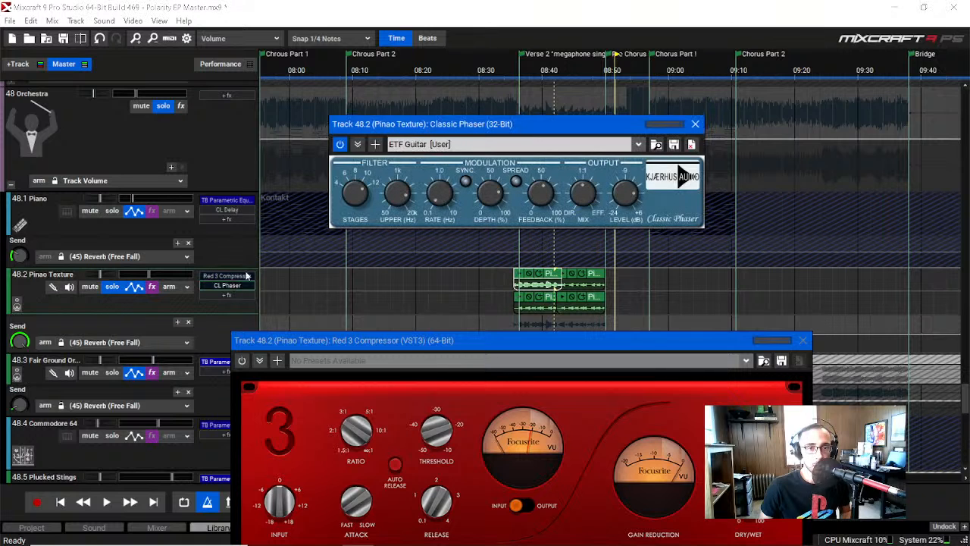
left_click_drag(353, 123, 359, 382)
key("space")
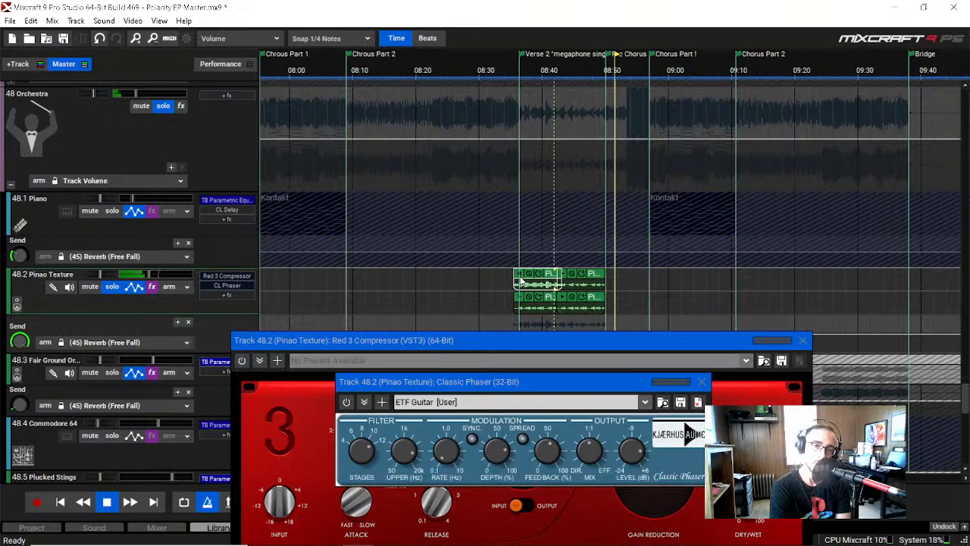
key("space")
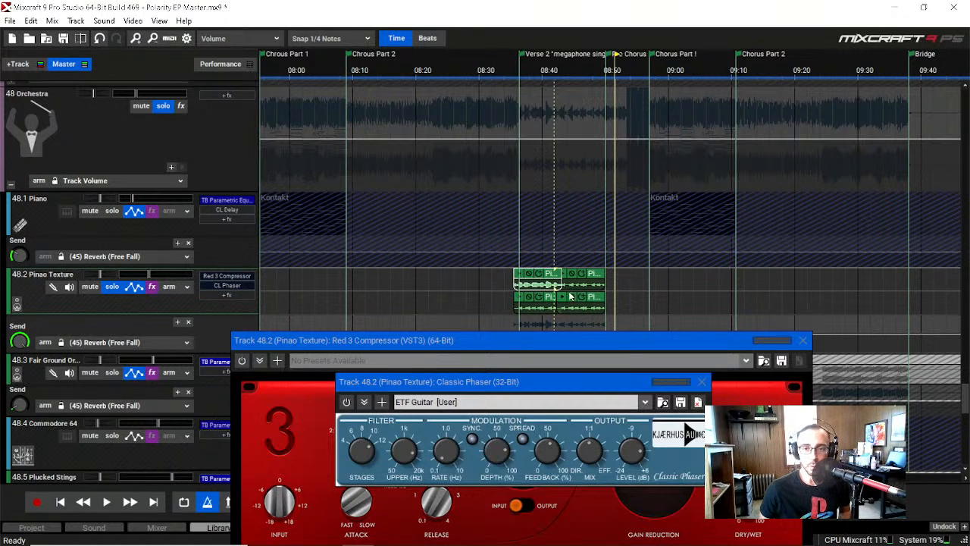
Step: Preview the first lower-lane Pinao Texture clip and the first upper-lane clip with both effects bypassed
left_click(521, 298)
key("space")
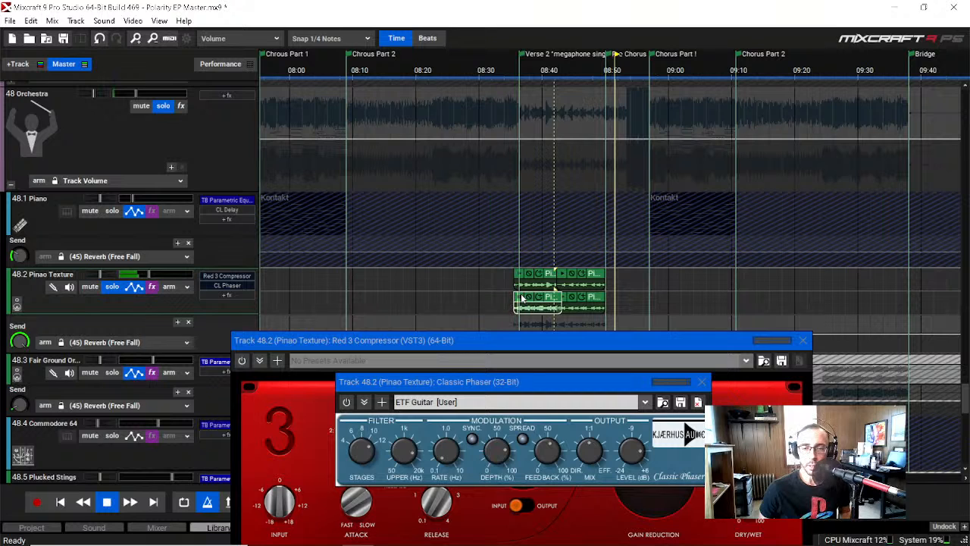
key("space")
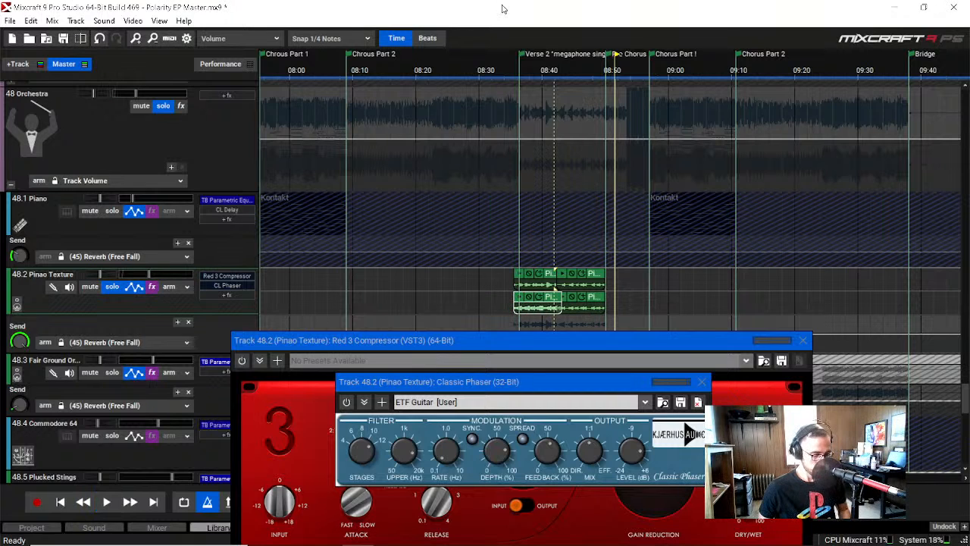
left_click(522, 276)
key("space")
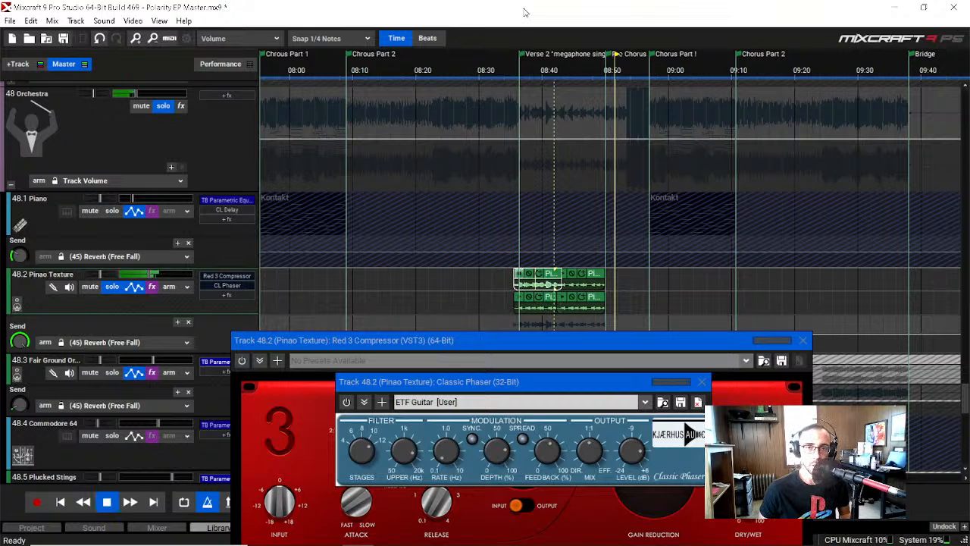
key("space")
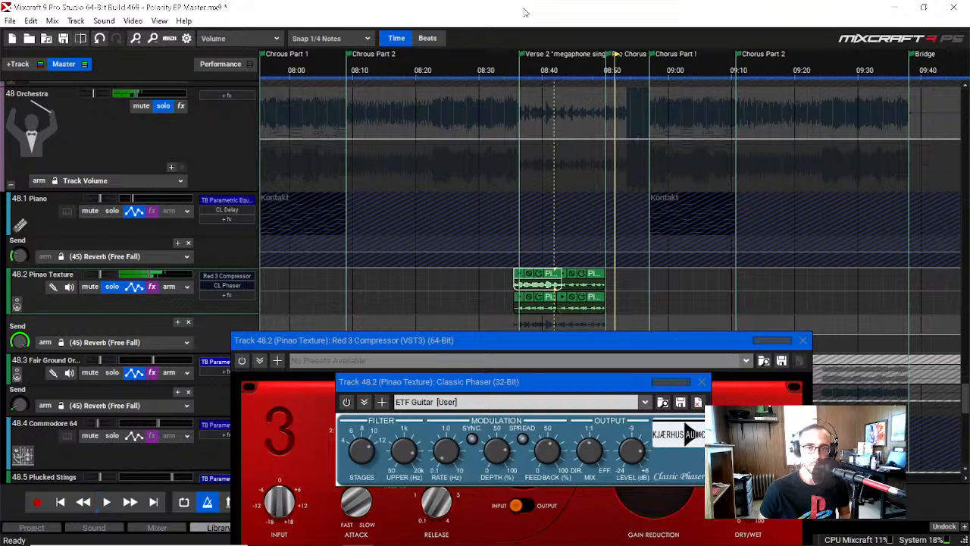
Step: Undo the Classic Phaser's bypass and preview the first upper-lane Pinao Texture clip with only the phaser active
left_click(31, 20)
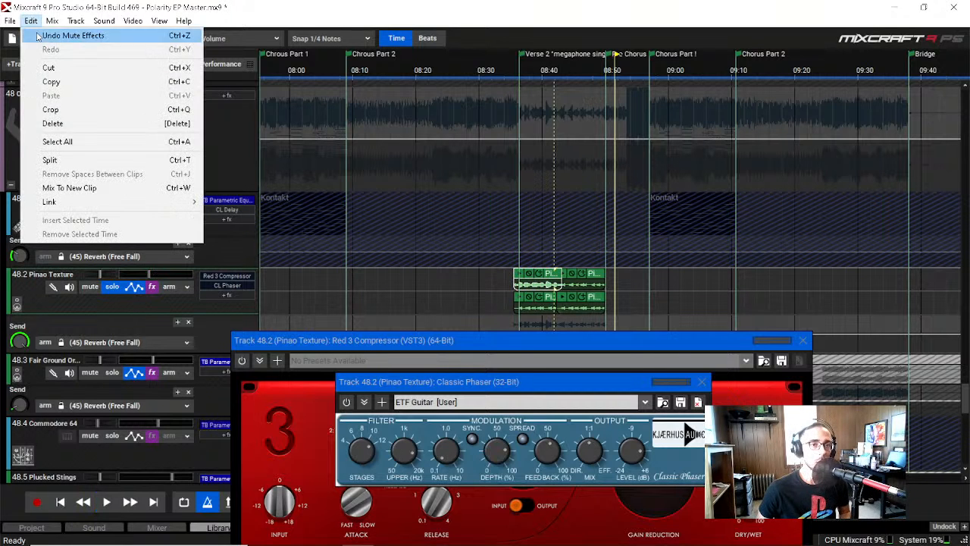
left_click(37, 35)
left_click(31, 21)
left_click(36, 36)
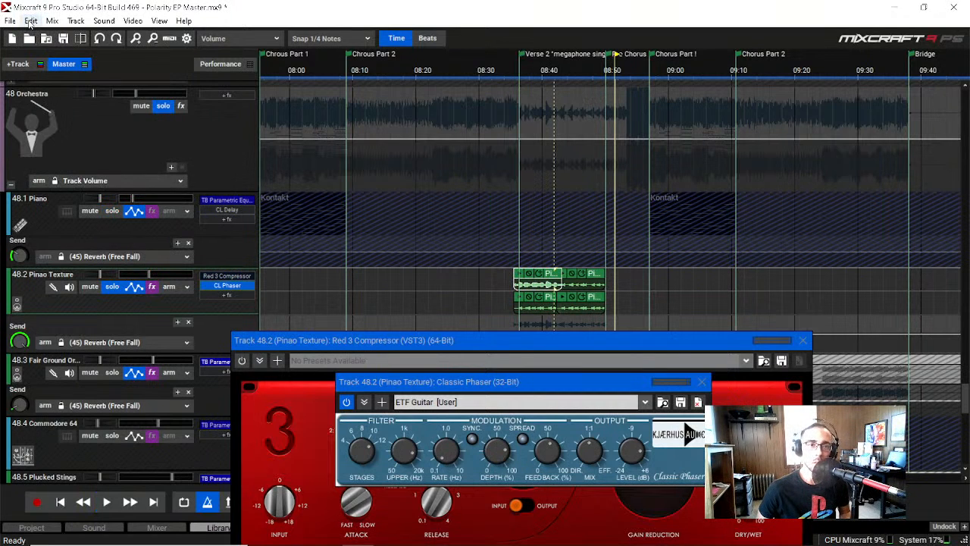
key("space")
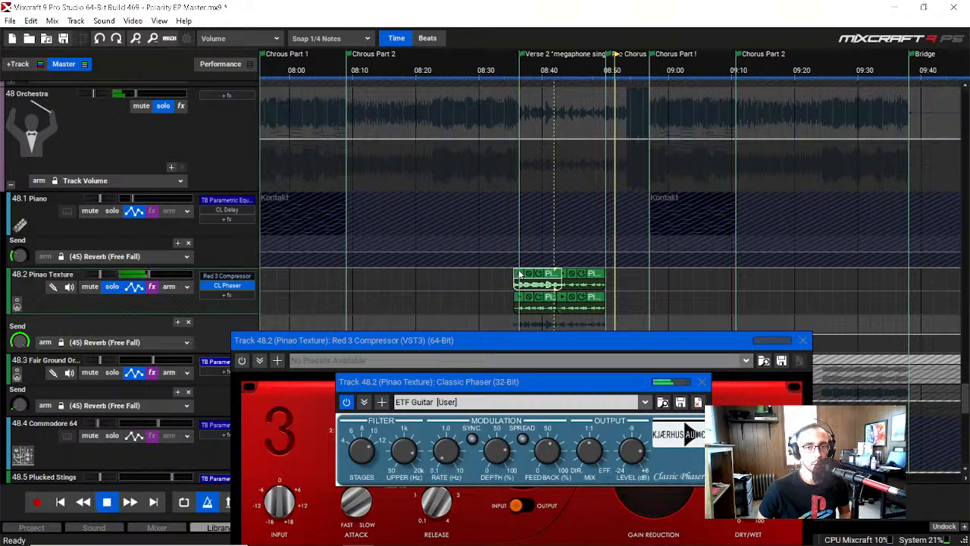
key("space")
Step: Undo the Red 3 Compressor's bypass and preview the first upper-lane Pinao Texture clip with both effects active
left_click(31, 20)
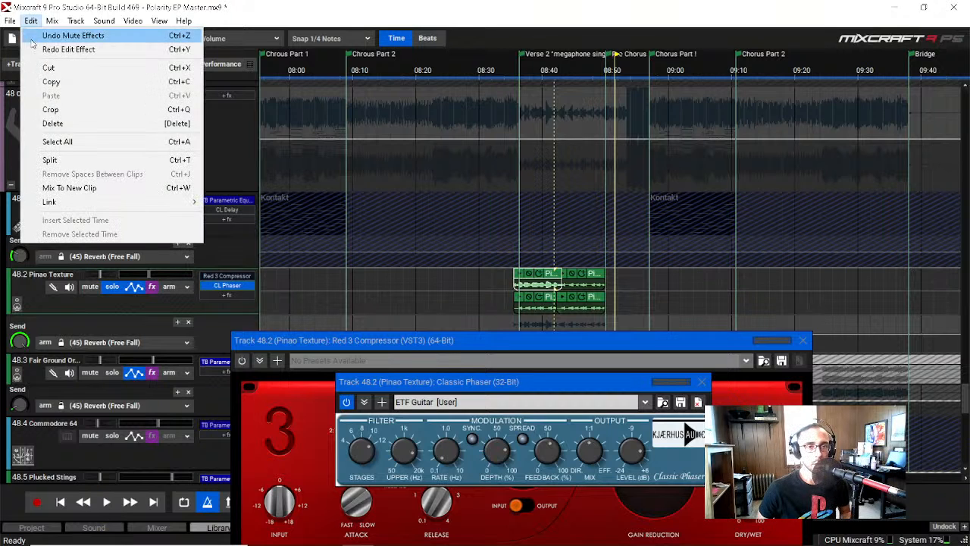
left_click(38, 35)
left_click(31, 20)
left_click(37, 36)
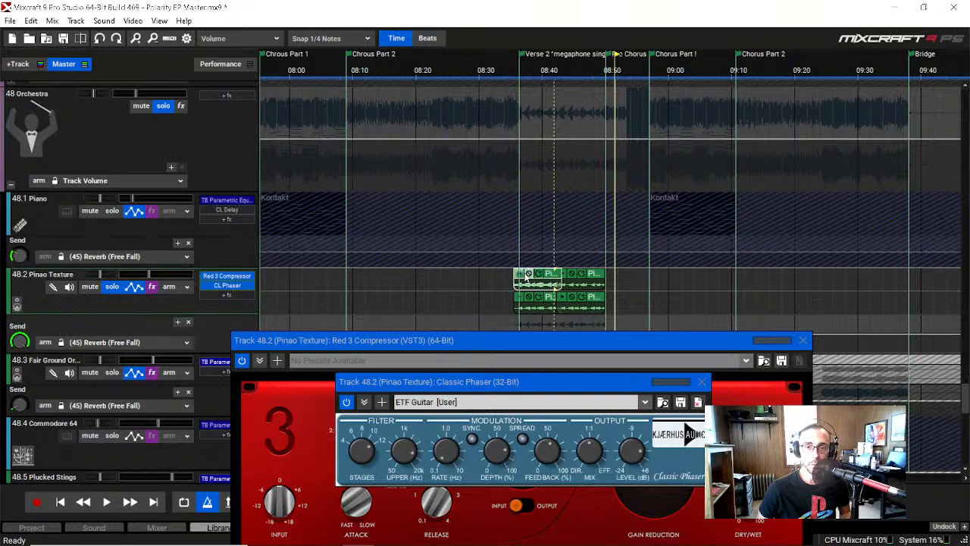
key("space")
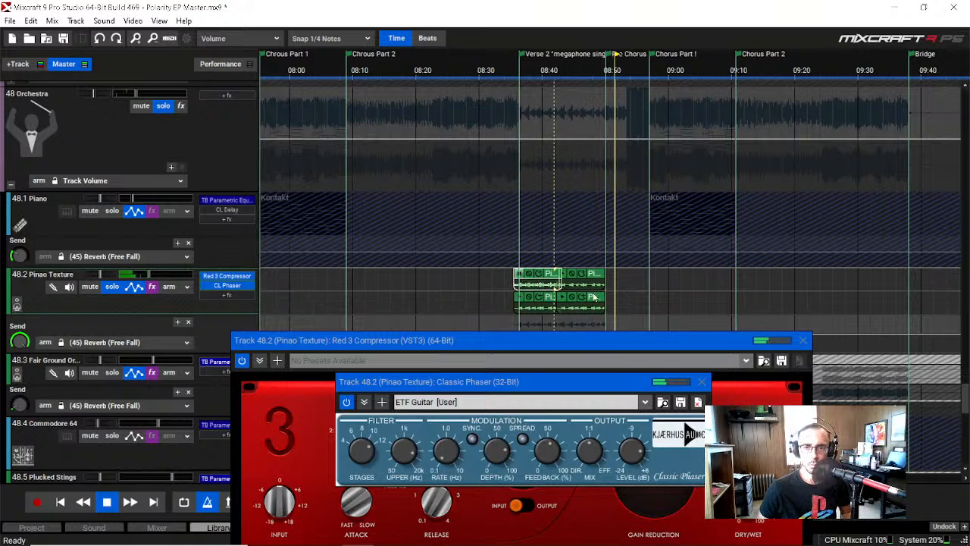
key("space")
Step: Select the first lower-lane Pinao Texture clip and play from the start of Verse 2 with both effects active
left_click(518, 301)
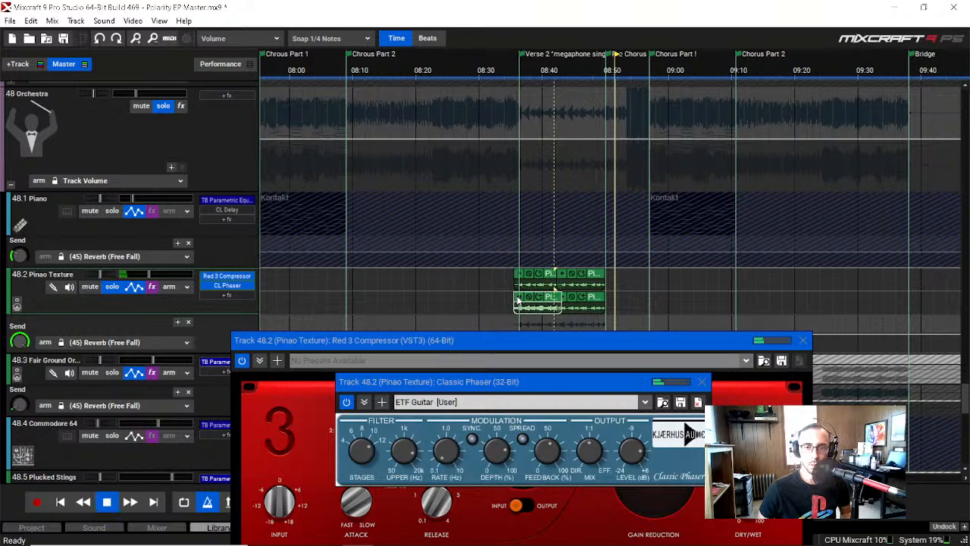
left_click(521, 70)
key("space")
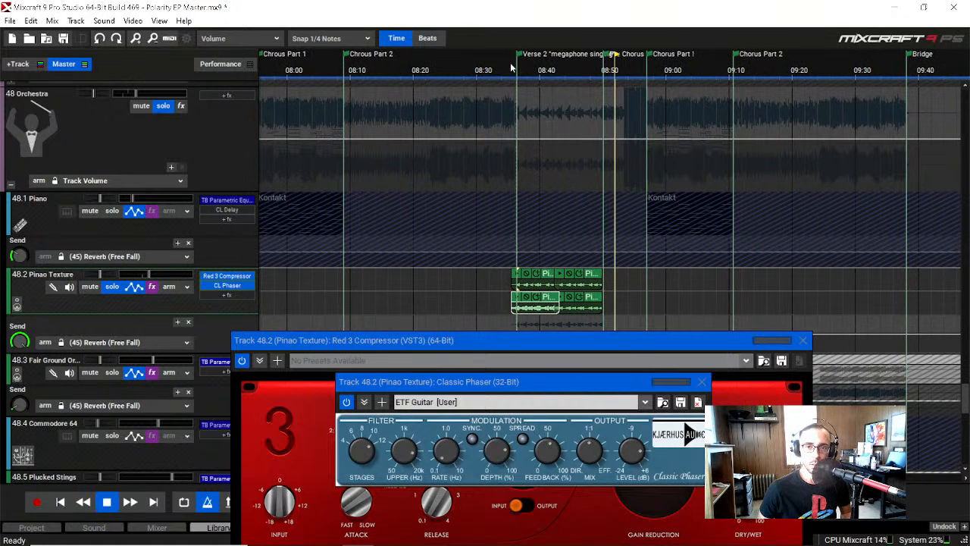
left_click(511, 68)
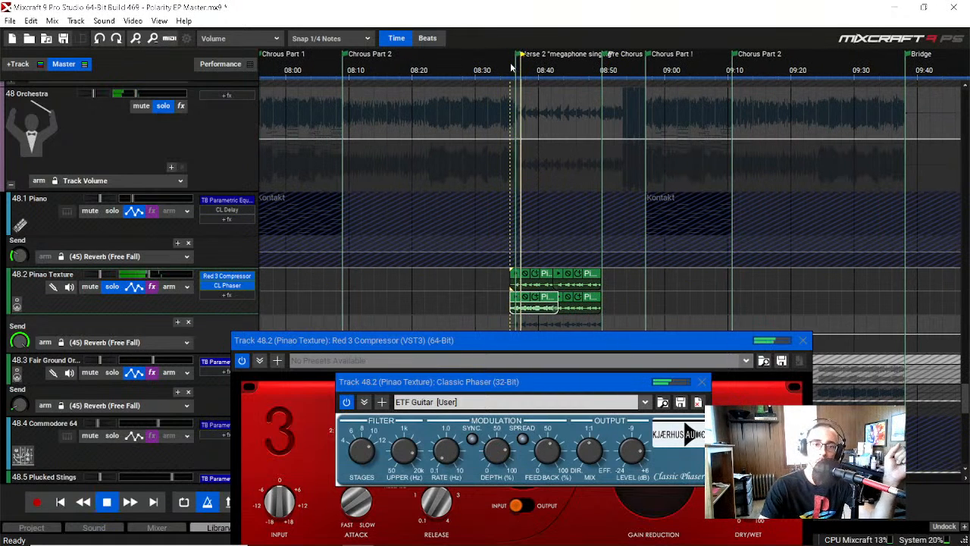
Step: Move the Red 3 Compressor and Classic Phaser windows apart so both are fully exposed during playback, and stop the playback
left_click_drag(629, 338, 624, 39)
left_click_drag(544, 381, 532, 341)
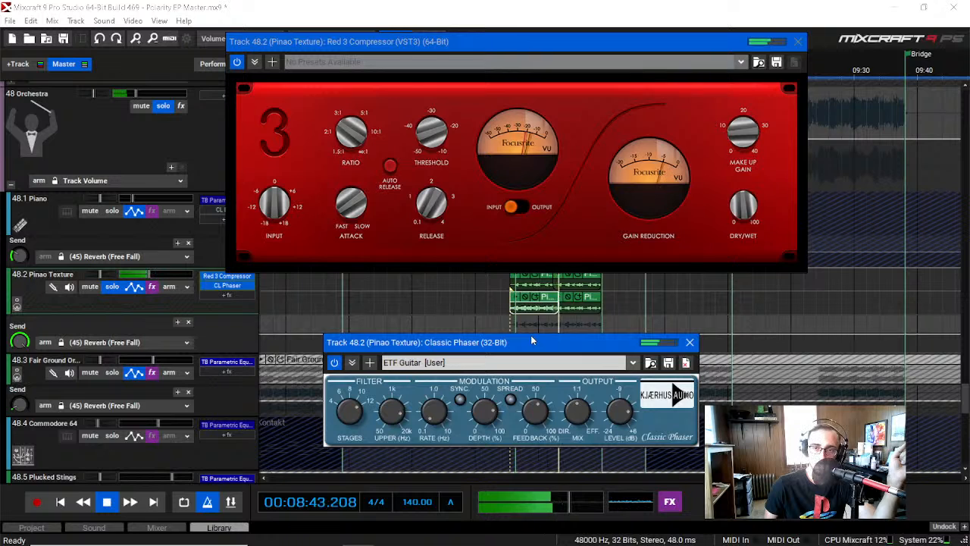
left_click(353, 4)
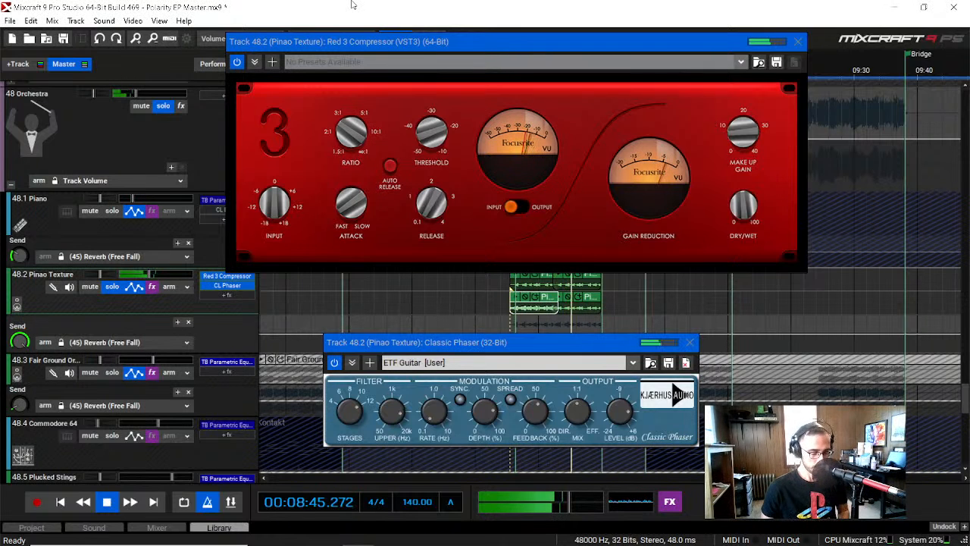
key("space")
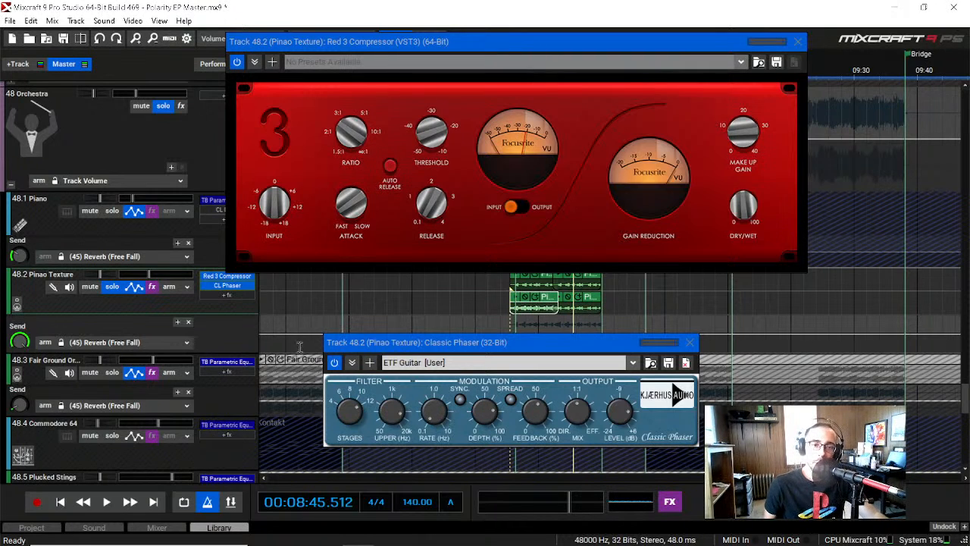
Step: Show the mixer, close the Classic Phaser and examine the built-in gain, drive, compressor and EQ controls on the orchestra channels
left_click(159, 527)
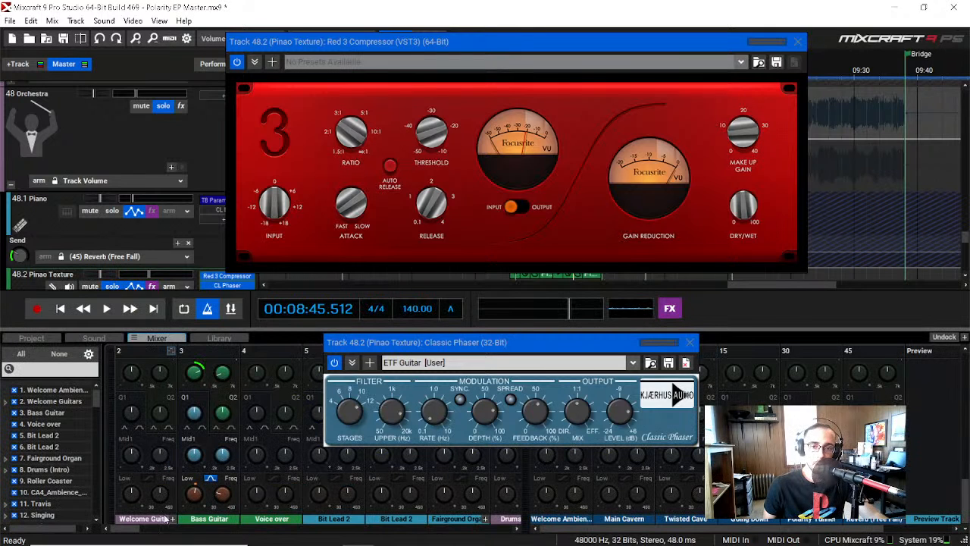
scroll(195, 536, "right", 10)
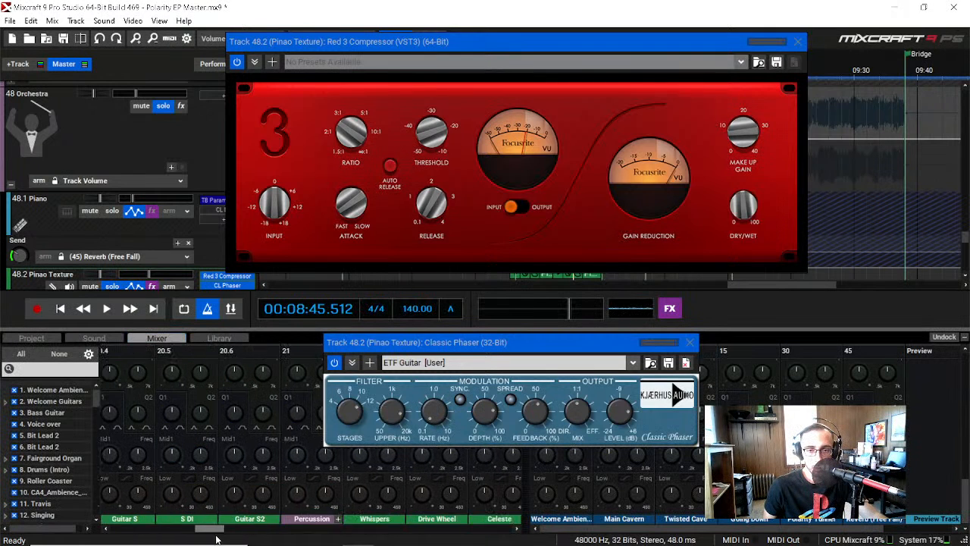
left_click(689, 342)
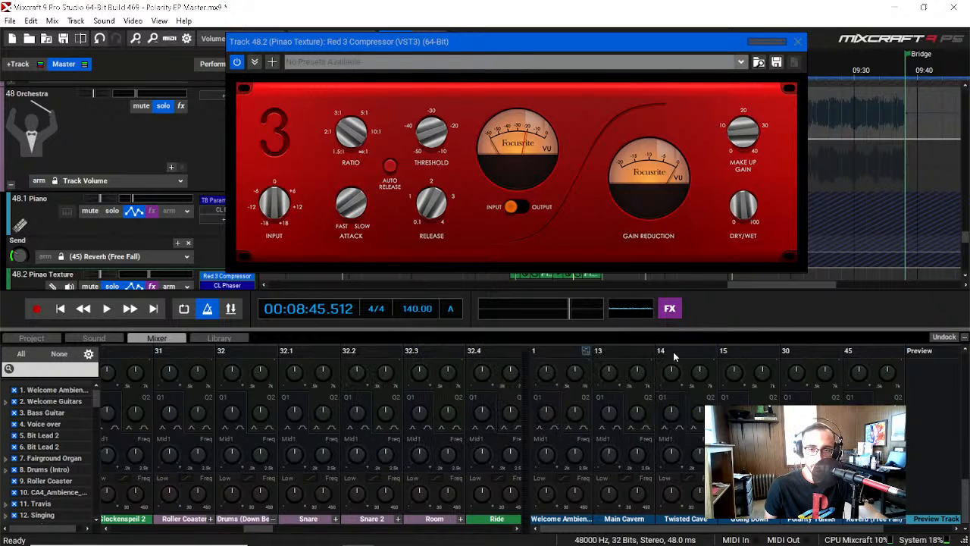
left_click_drag(254, 529, 318, 543)
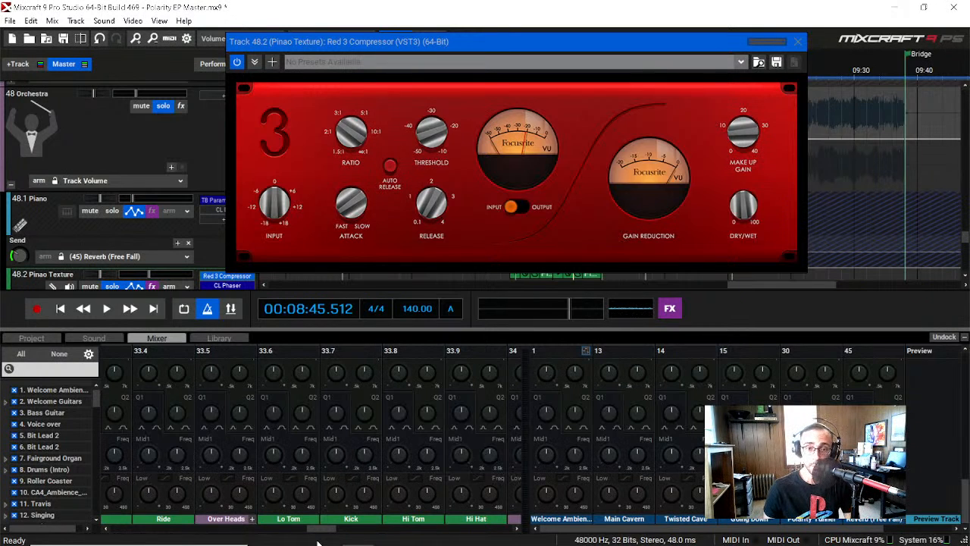
left_click_drag(319, 528, 498, 537)
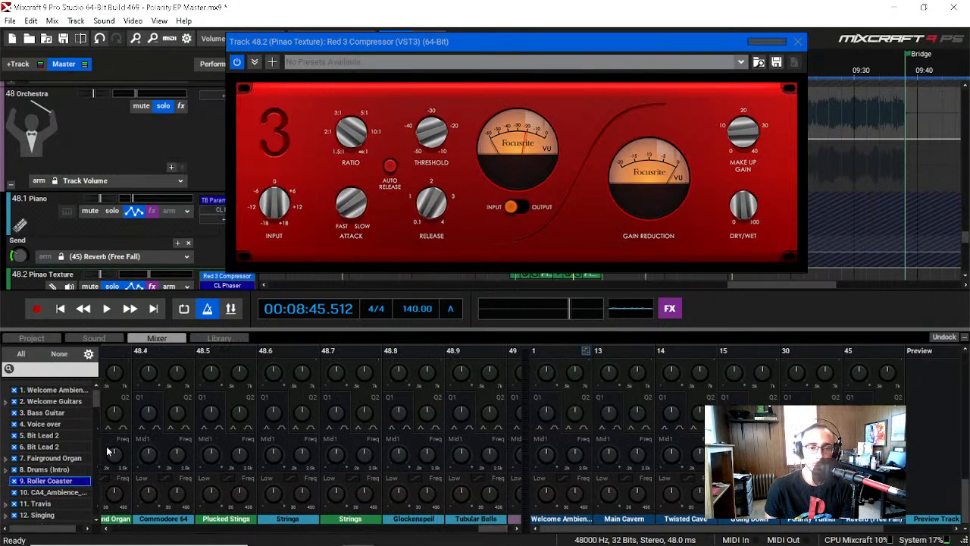
scroll(211, 470, "down", 8)
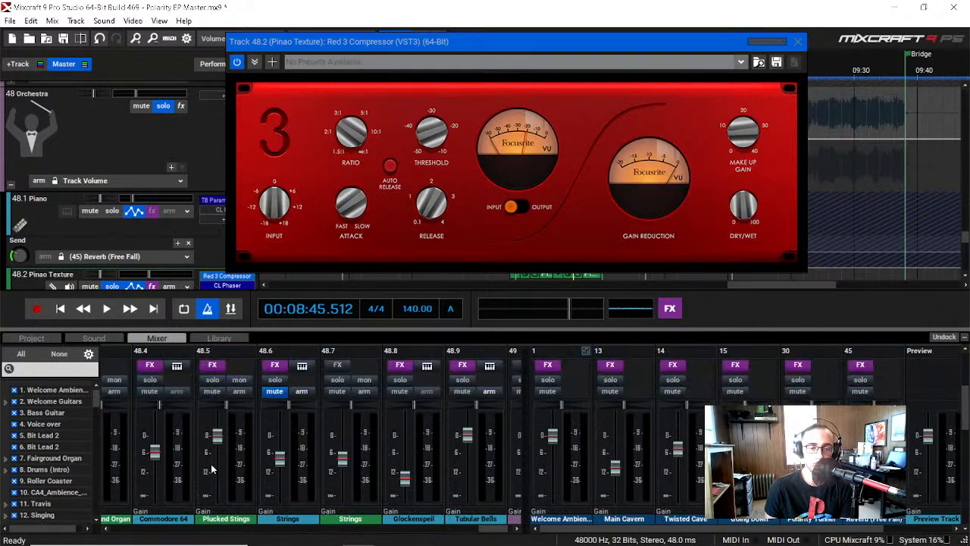
scroll(212, 470, "up", 8)
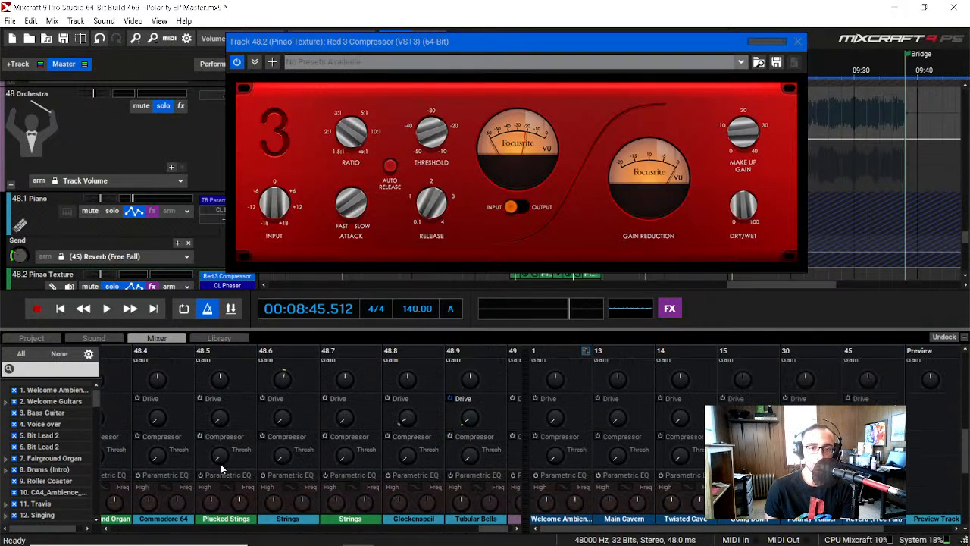
left_click_drag(503, 535, 488, 535)
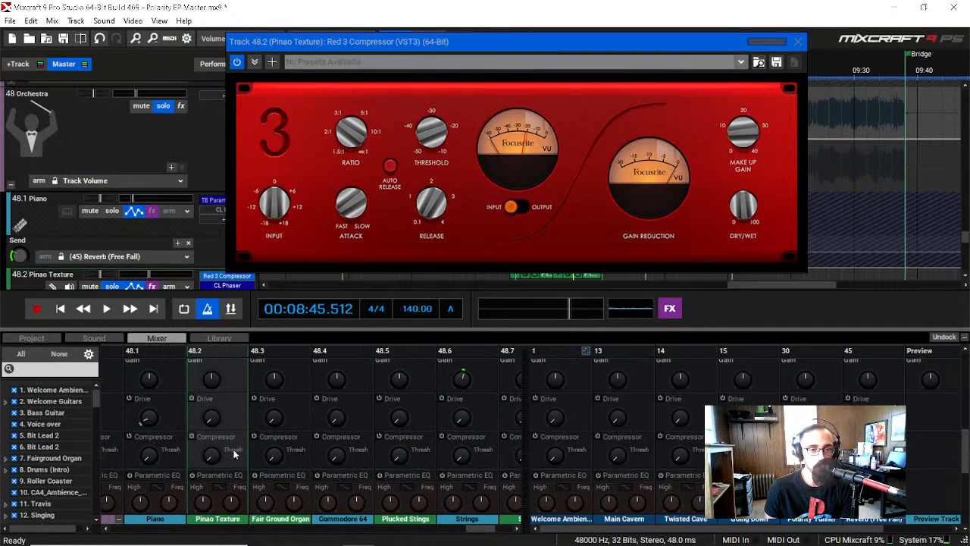
scroll(232, 453, "up", 1)
scroll(230, 447, "up", 1)
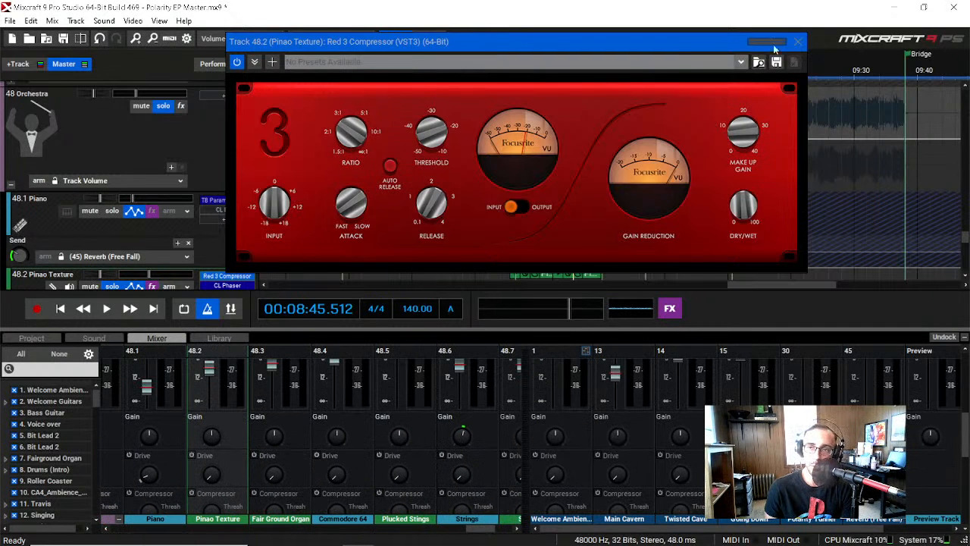
Step: Close the Red 3 Compressor, reopen Pinao Texture's Classic Phaser and place it over the timeline, clear of the mixer
mouse_move(600, 44)
left_mouse_down()
mouse_move(566, 30)
mouse_move(600, 44)
left_mouse_up()
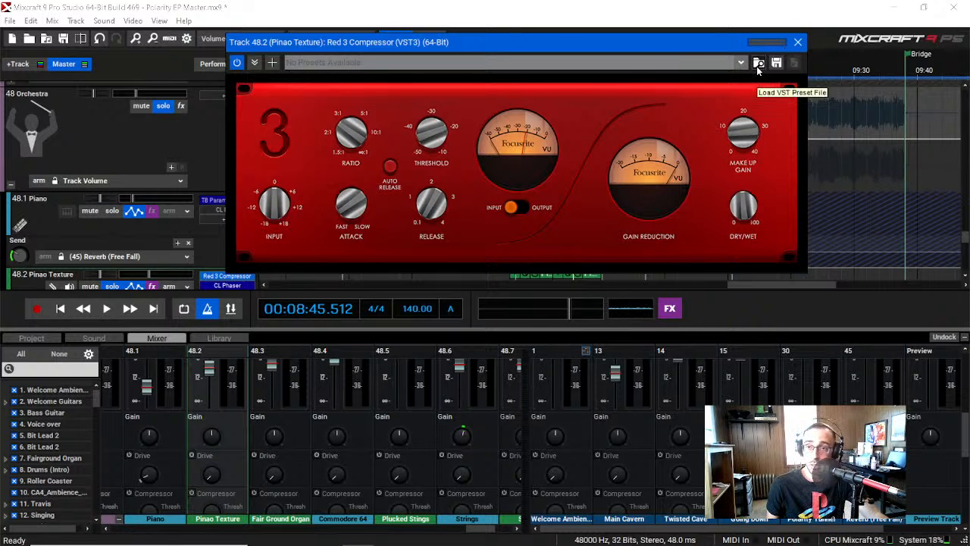
left_click(798, 43)
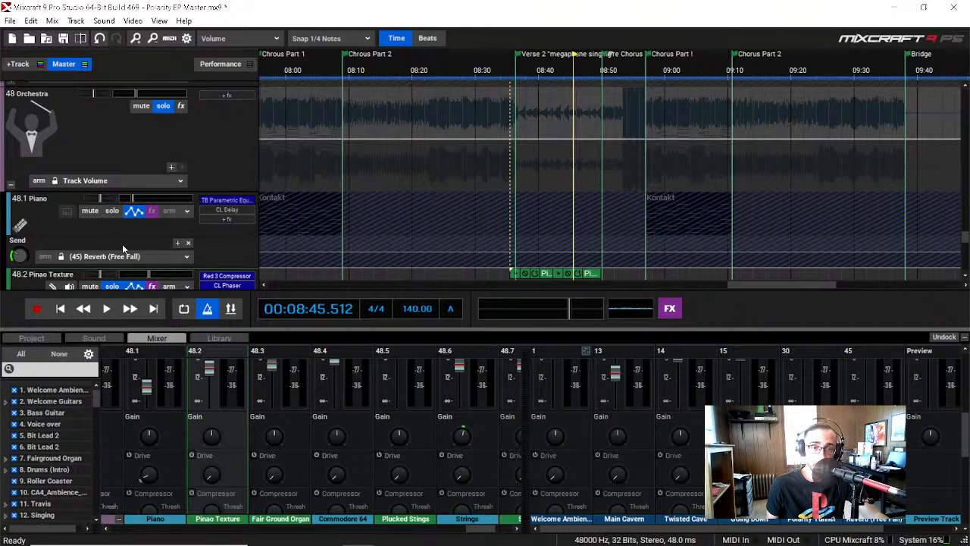
scroll(123, 249, "down", 2)
left_click(227, 228)
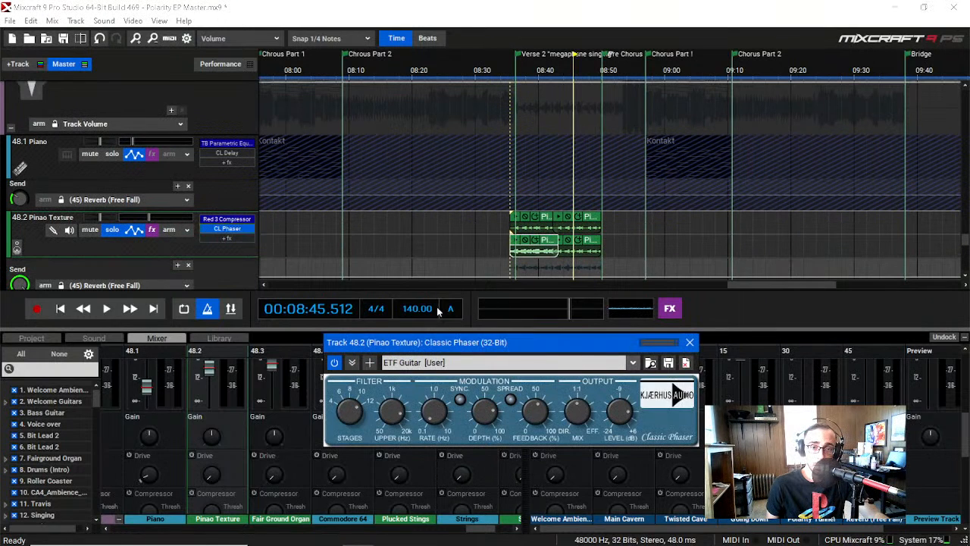
left_click_drag(553, 350, 417, 115)
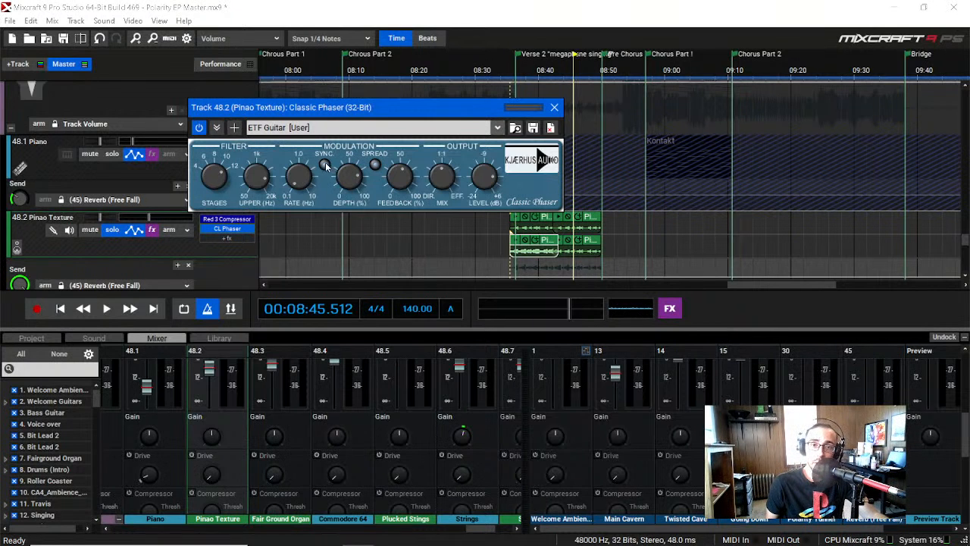
Step: Play Pinao Texture from the start of Verse 2 to hear the Classic Phaser's modulation, and close the phaser
left_click(517, 69)
key("space")
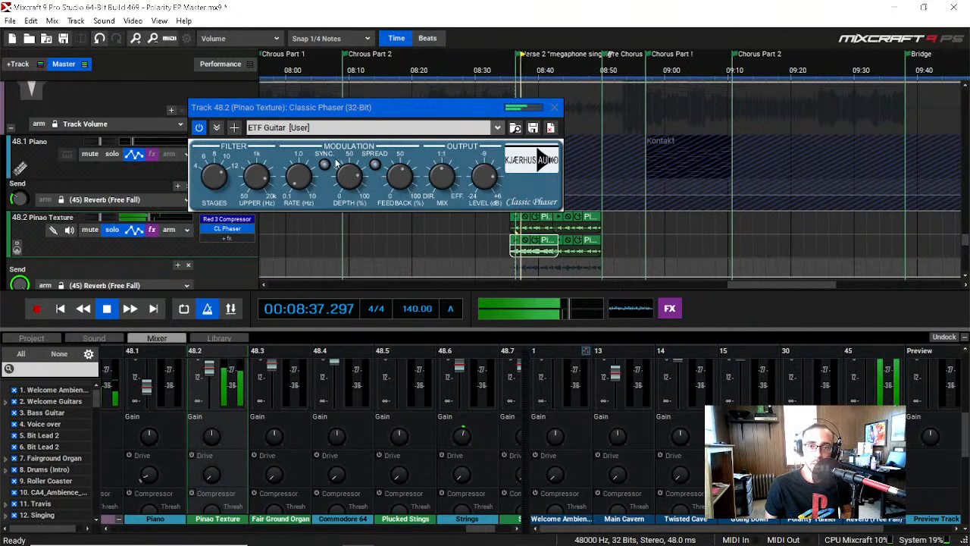
key("space")
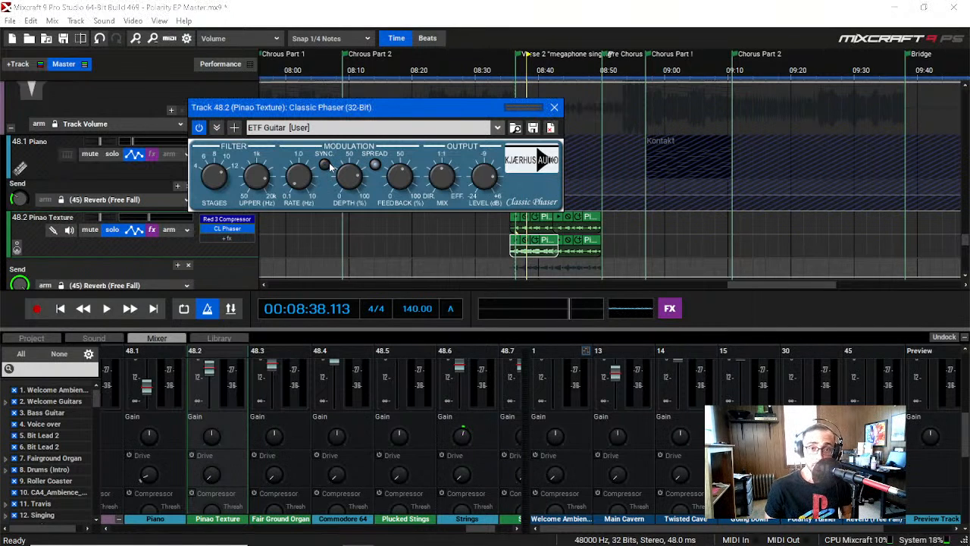
key("space")
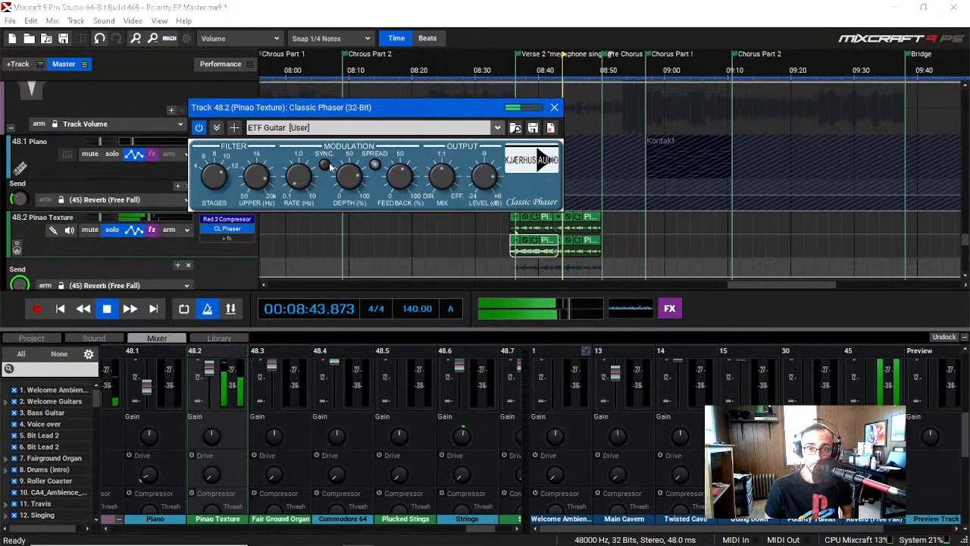
left_click(522, 71)
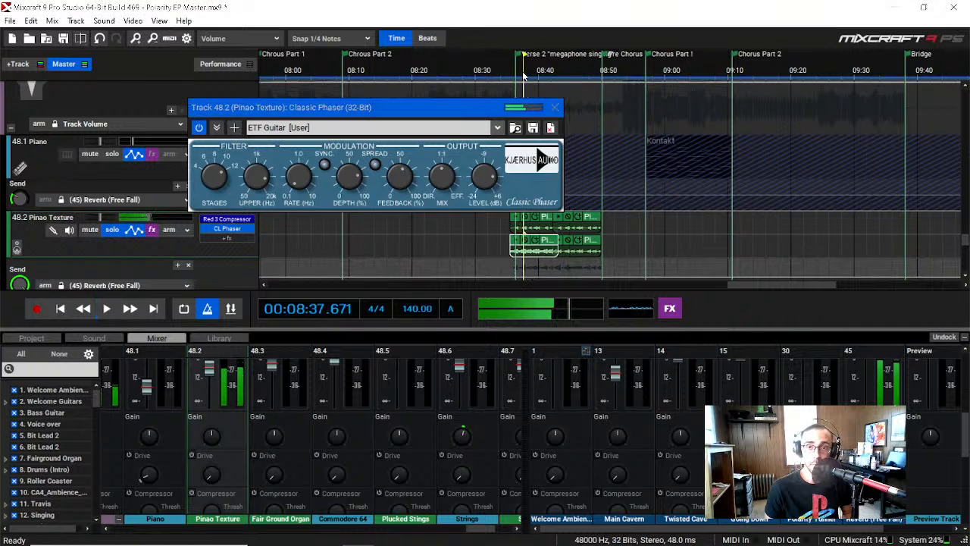
key("space")
left_click(554, 108)
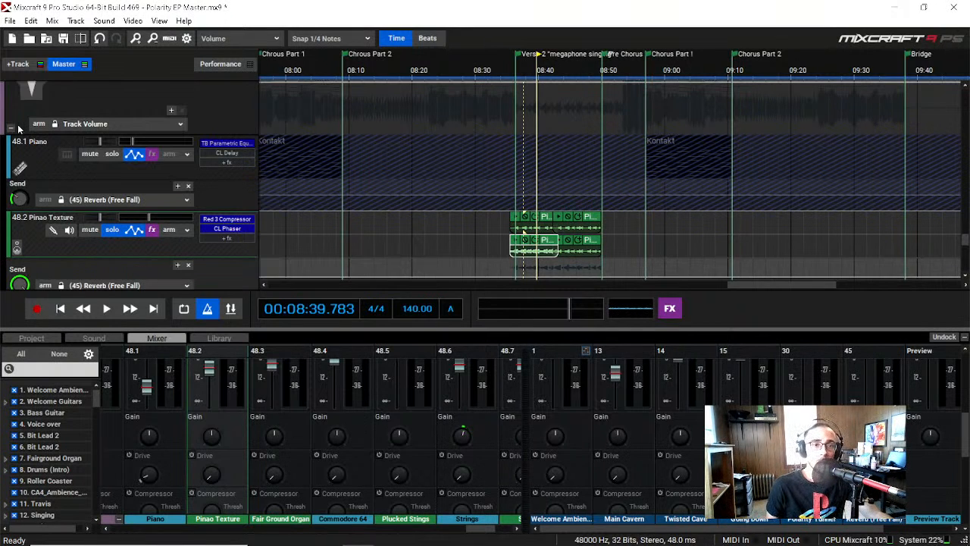
Step: Take Pinao Texture out of solo and solo the Fair Ground Organ track instead
scroll(61, 208, "down", 3)
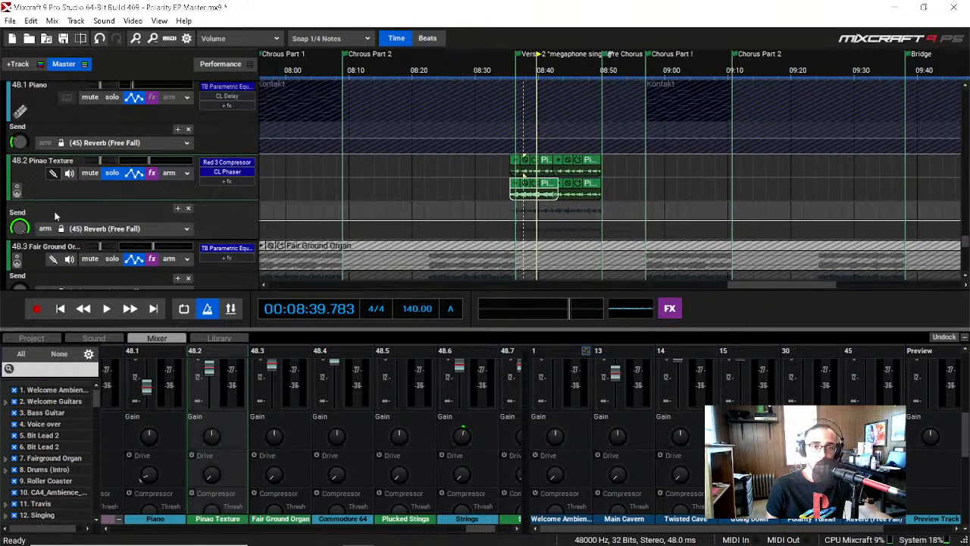
scroll(54, 216, "up", 1)
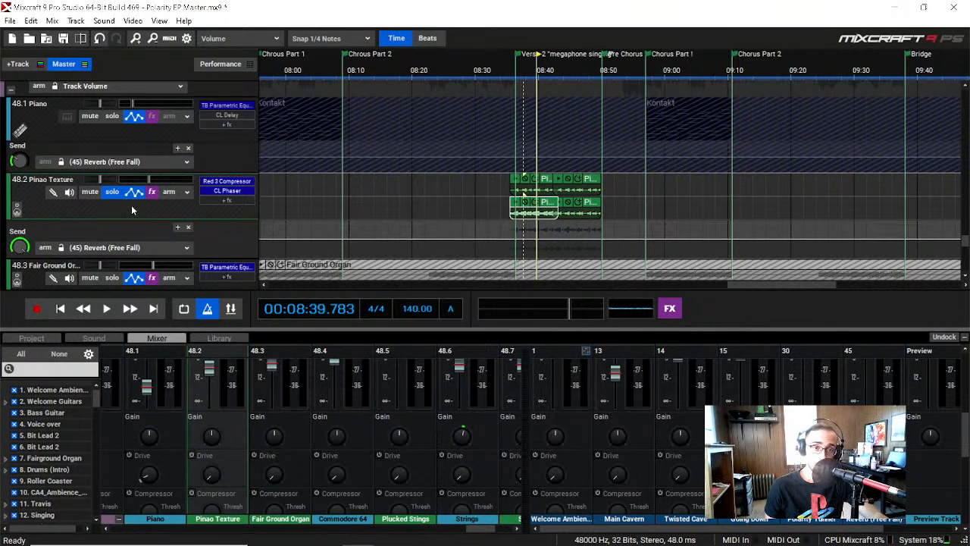
scroll(103, 207, "down", 5)
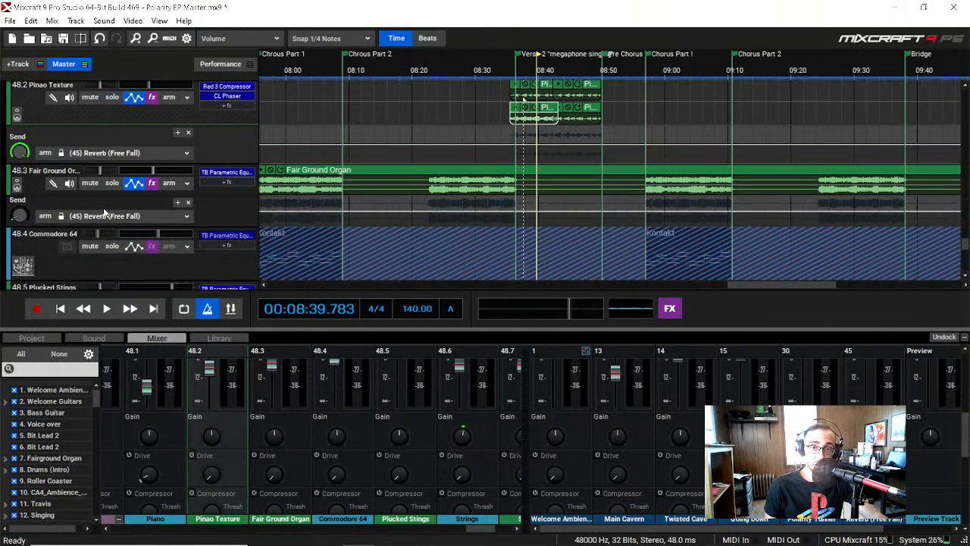
scroll(103, 208, "up", 2)
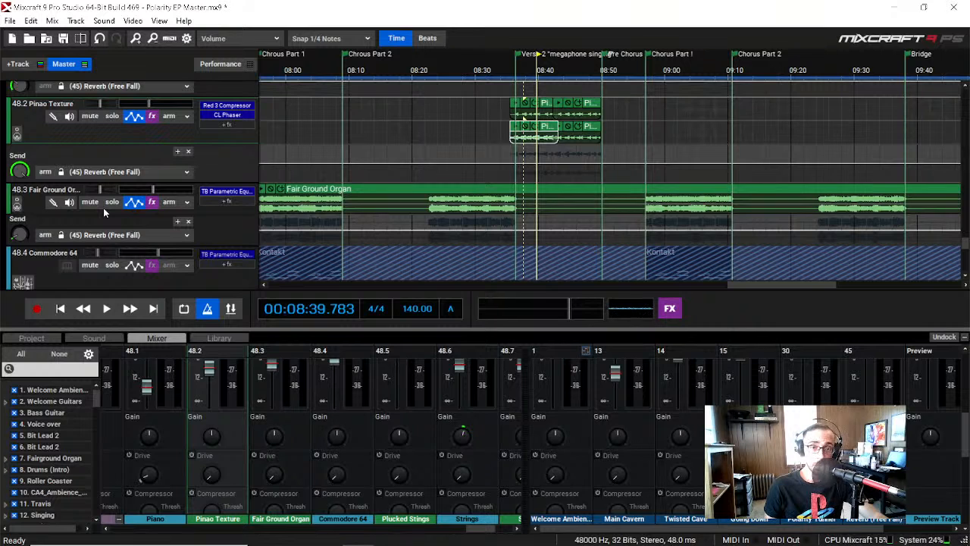
left_click(110, 202)
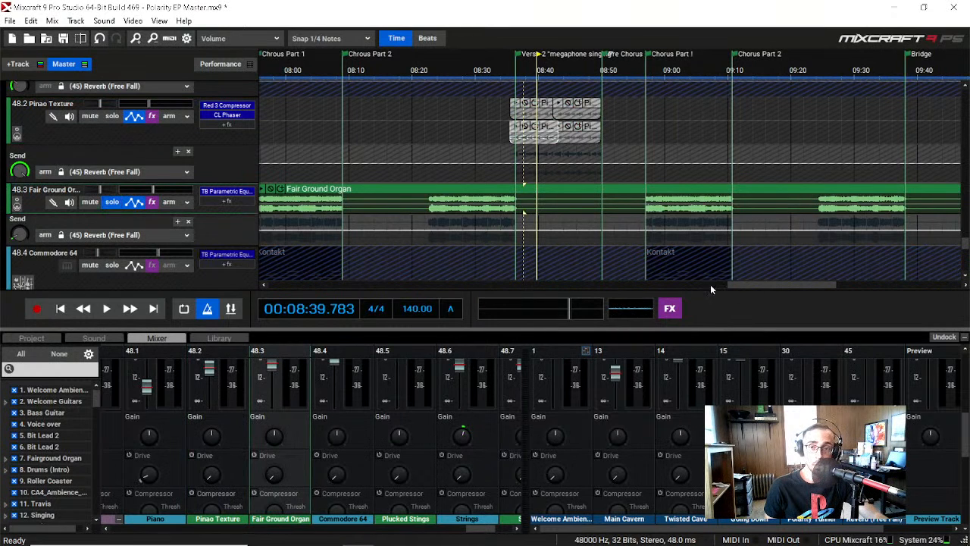
Step: Play the soloed Fair Ground Organ from the start of Chorus Part 1
left_click_drag(767, 283, 736, 279)
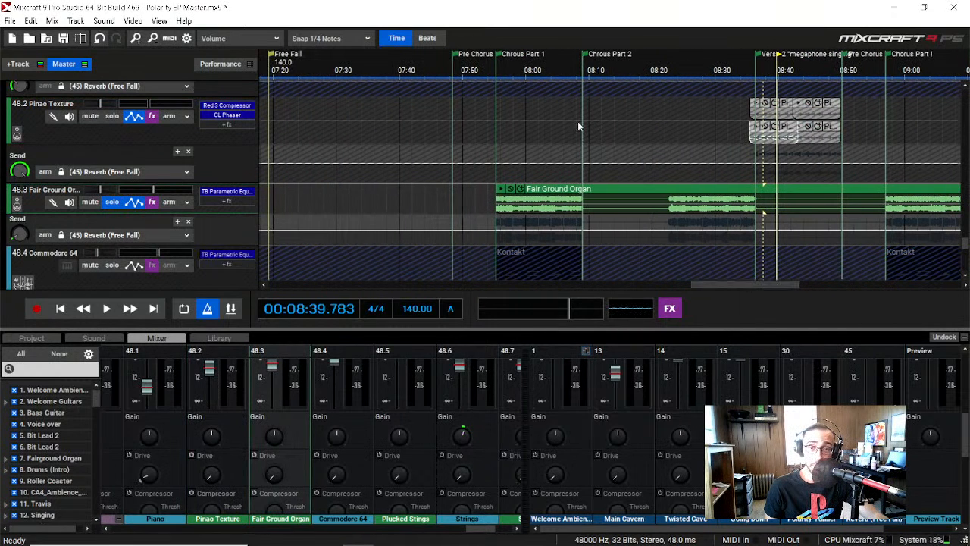
left_click(494, 79)
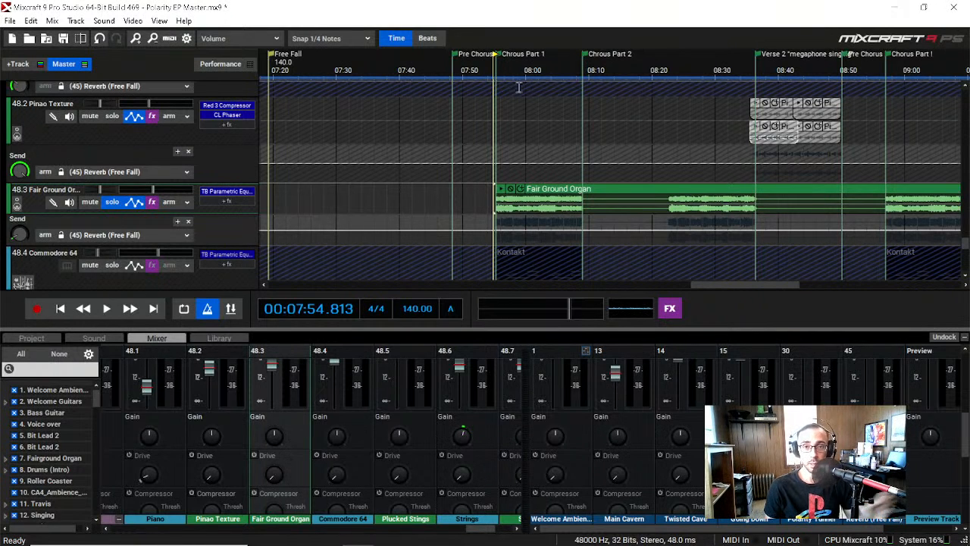
key("space")
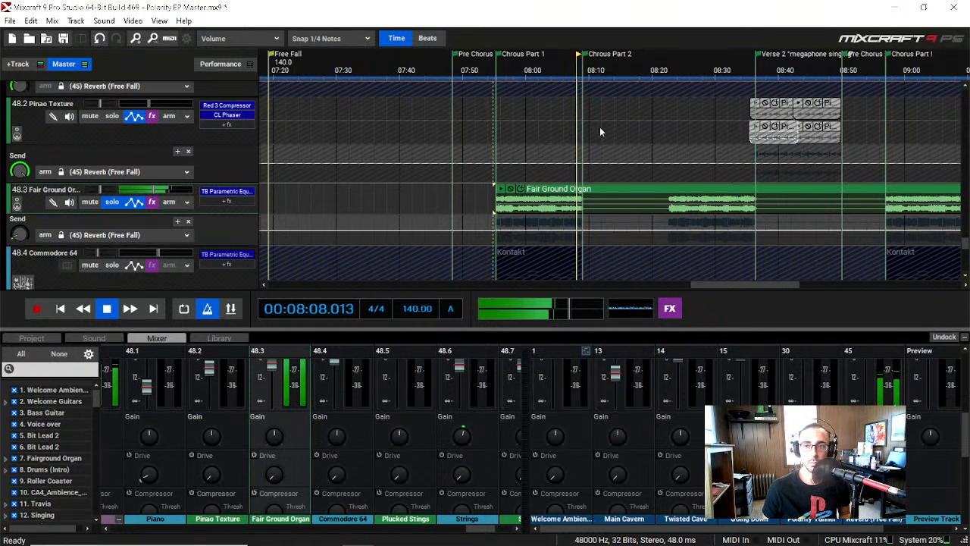
Step: Stop playback, inspect the Fair Ground Organ's TB Parametric Equalizer low cut curve, and close the equalizer
key("space")
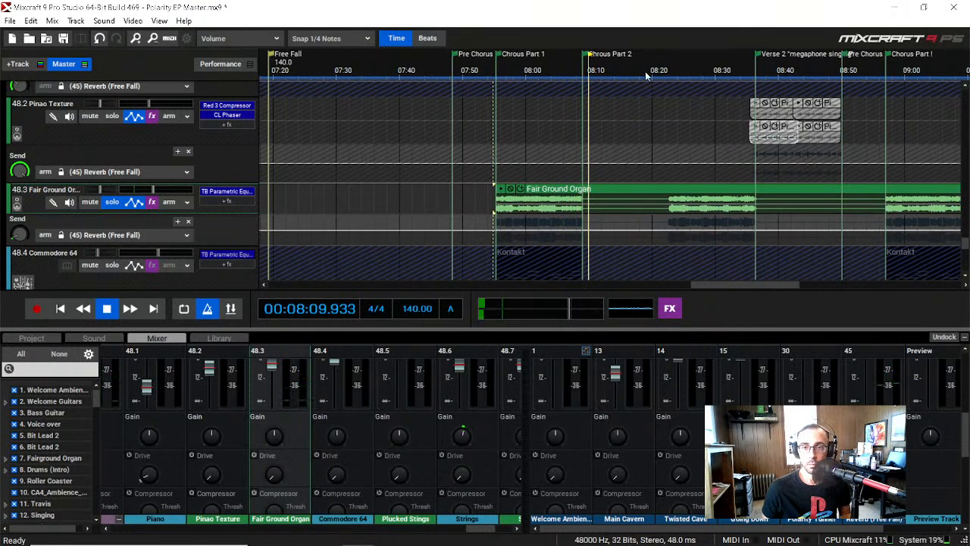
left_click(236, 194)
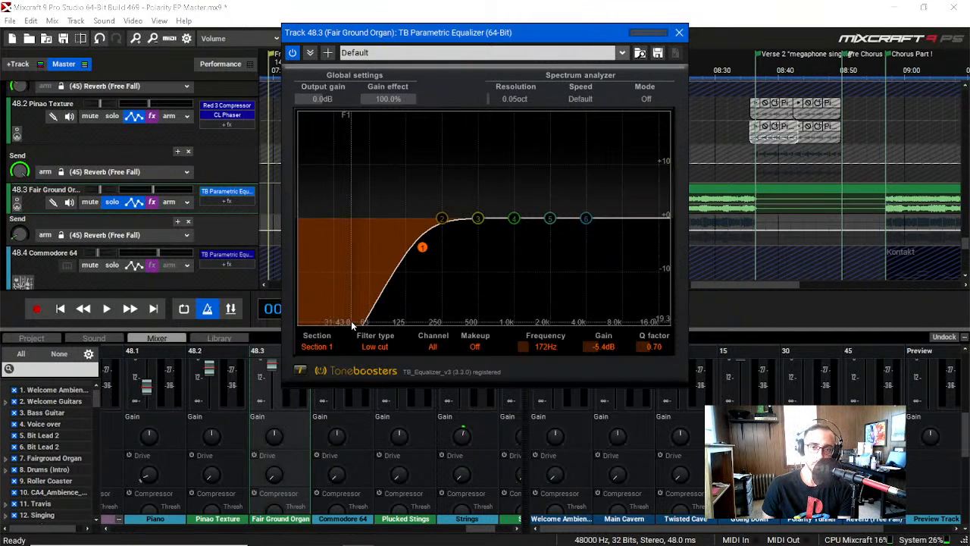
left_click(680, 33)
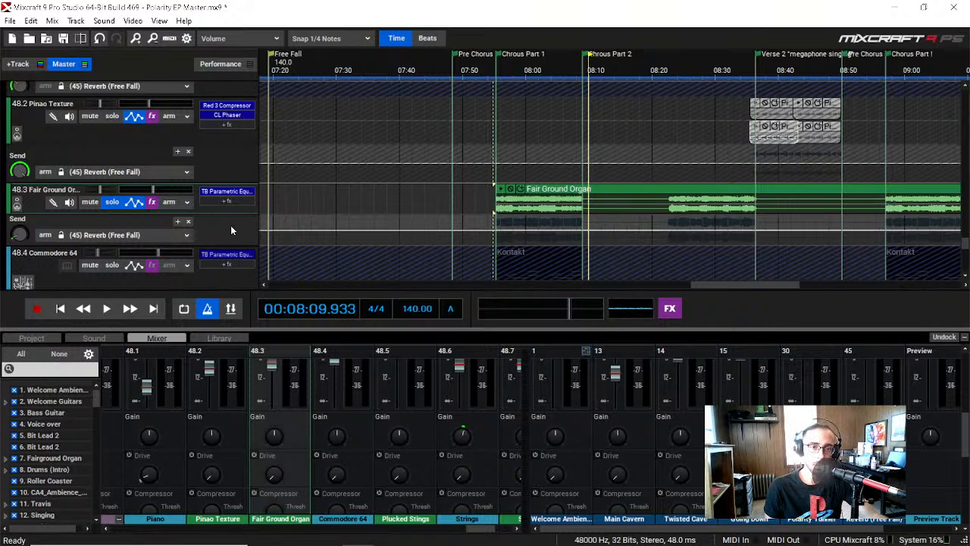
Step: Insert a virtual instrument track between Pinao Texture and Fair Ground Organ
right_click(230, 170)
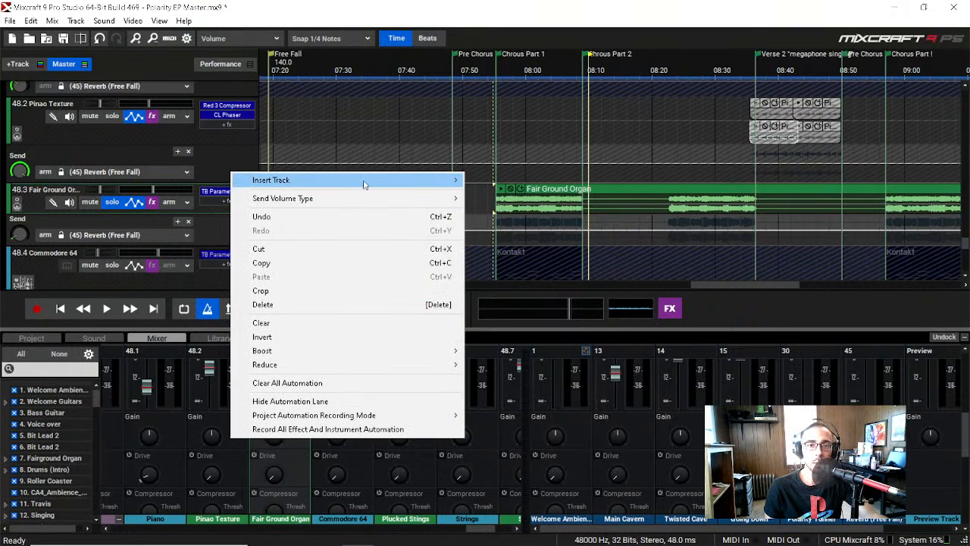
mouse_move(375, 180)
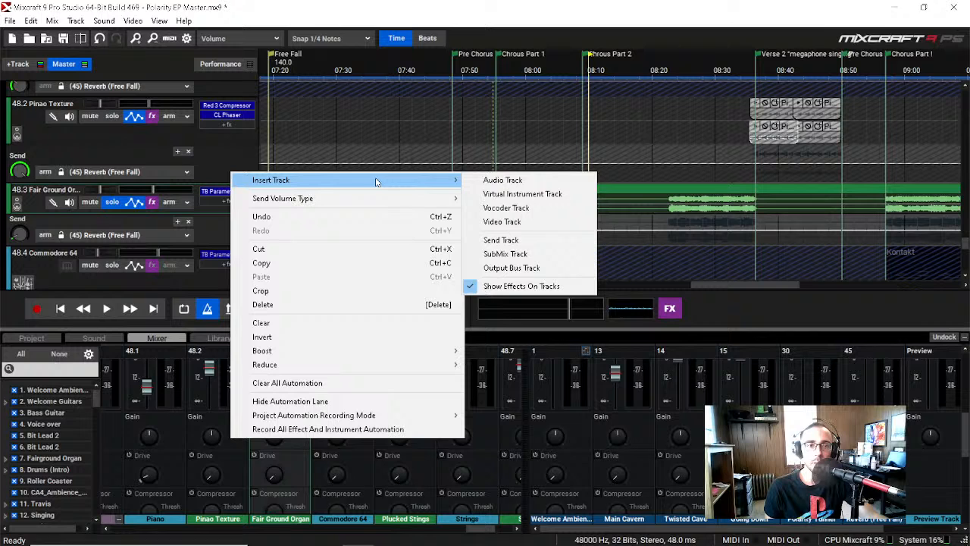
left_click(535, 194)
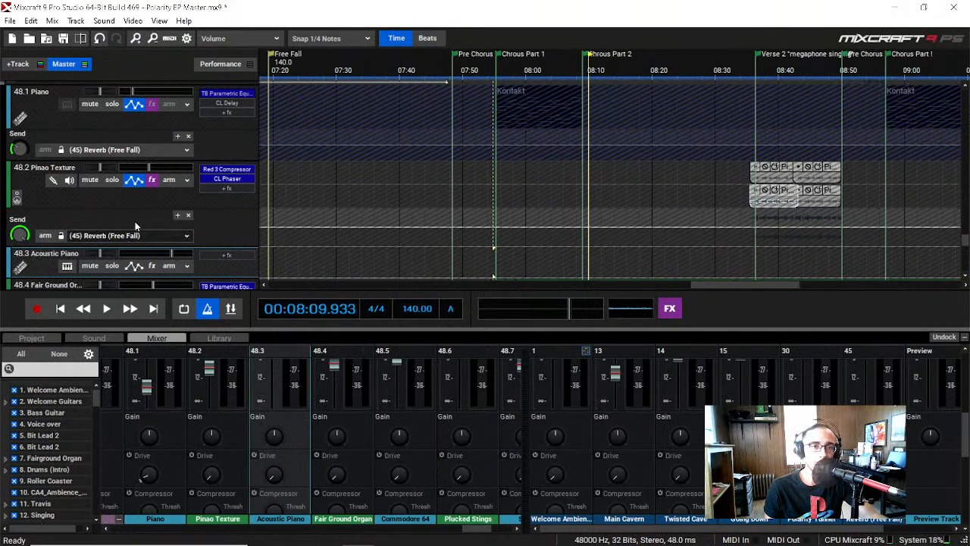
Step: Find the new Acoustic Piano track in the orchestra submix and load the Kontakt instrument on it in place of the piano
scroll(135, 222, "down", 3)
scroll(135, 222, "down", 5)
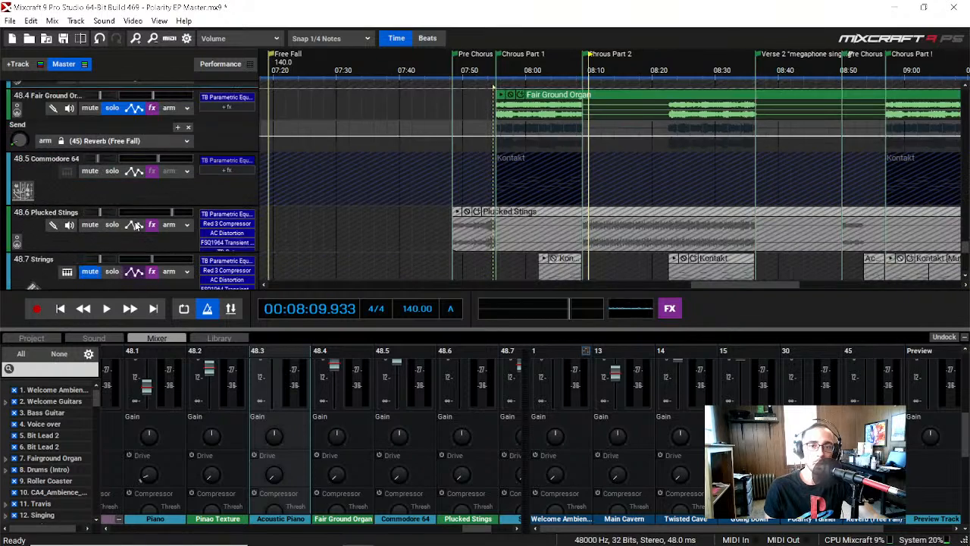
scroll(135, 221, "up", 1)
scroll(135, 221, "down", 2)
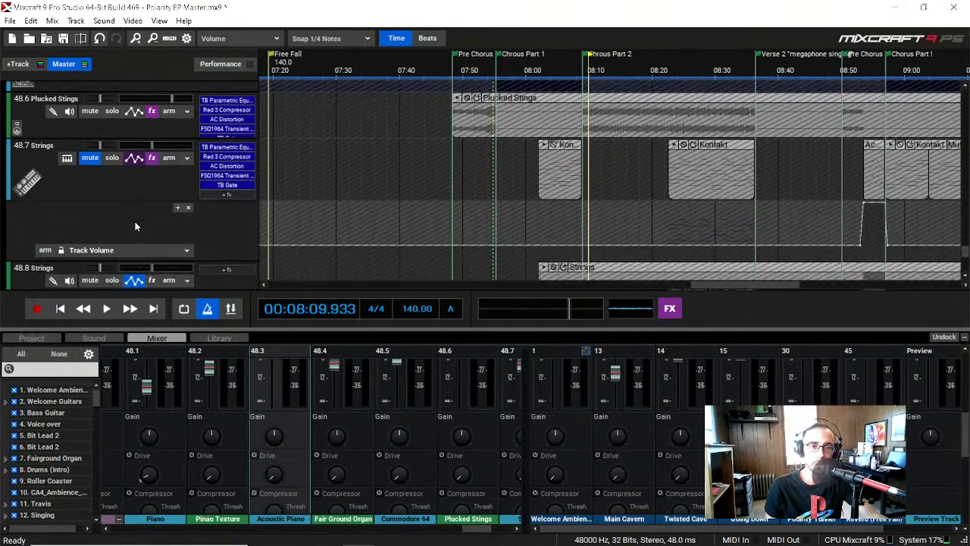
scroll(135, 221, "up", 2)
scroll(135, 221, "down", 3)
scroll(134, 225, "down", 5)
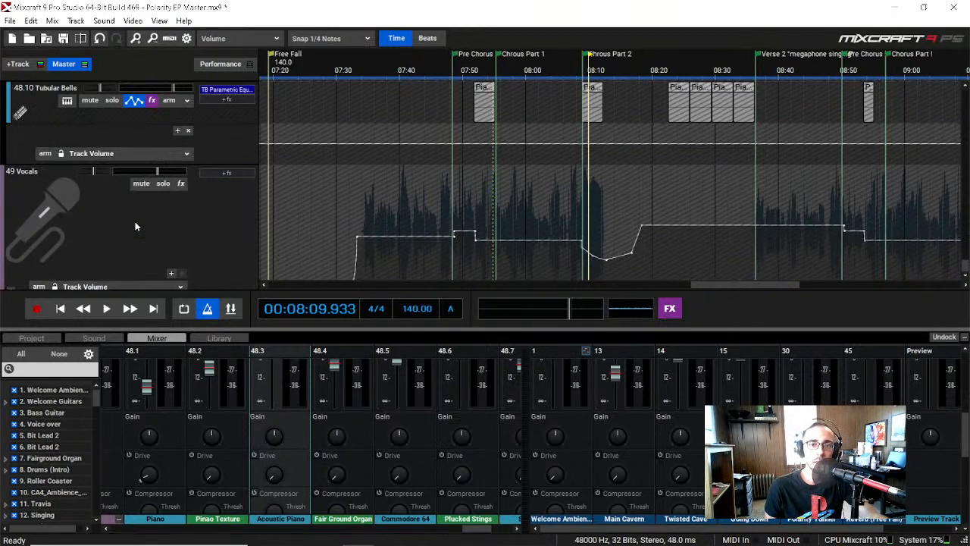
scroll(135, 225, "up", 3)
scroll(134, 225, "up", 8)
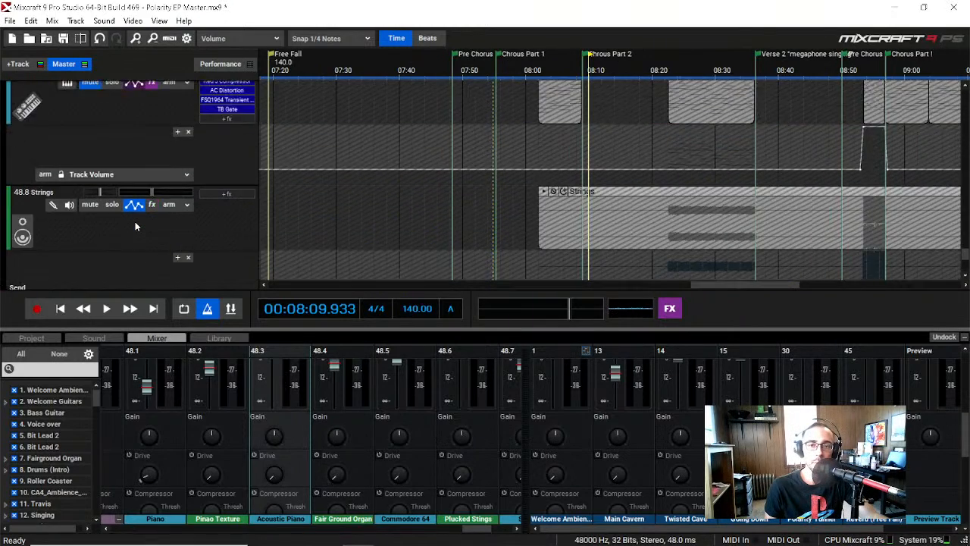
scroll(134, 225, "up", 4)
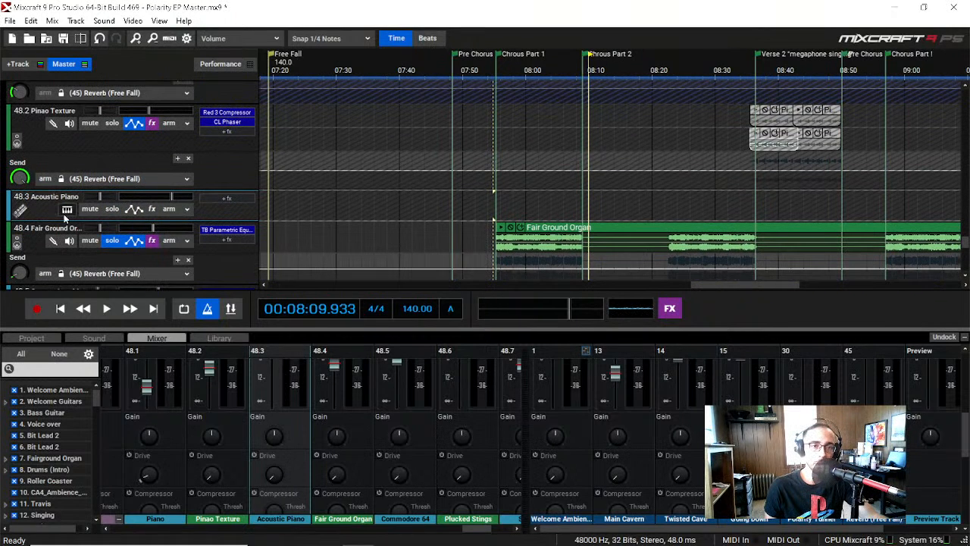
left_click(67, 209)
left_click(688, 356)
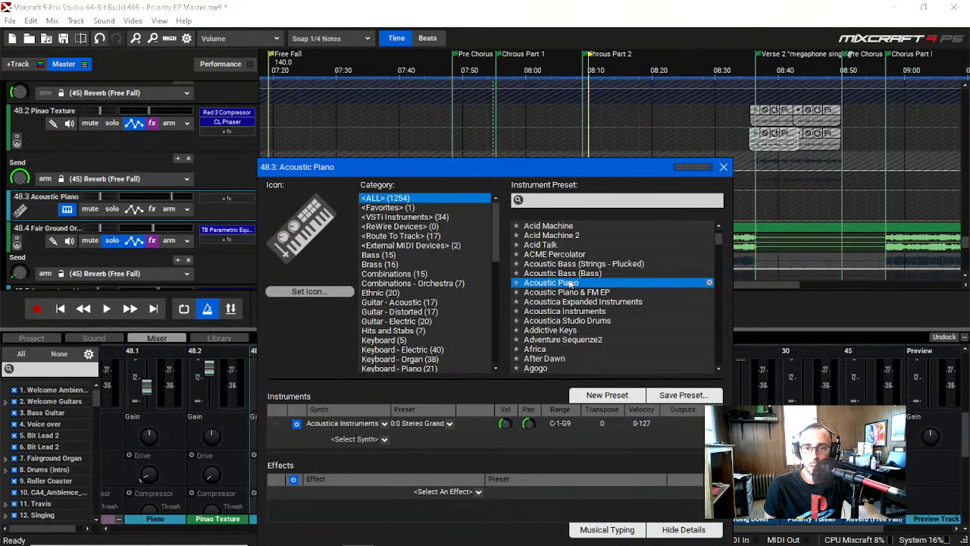
left_click(546, 202)
type("k")
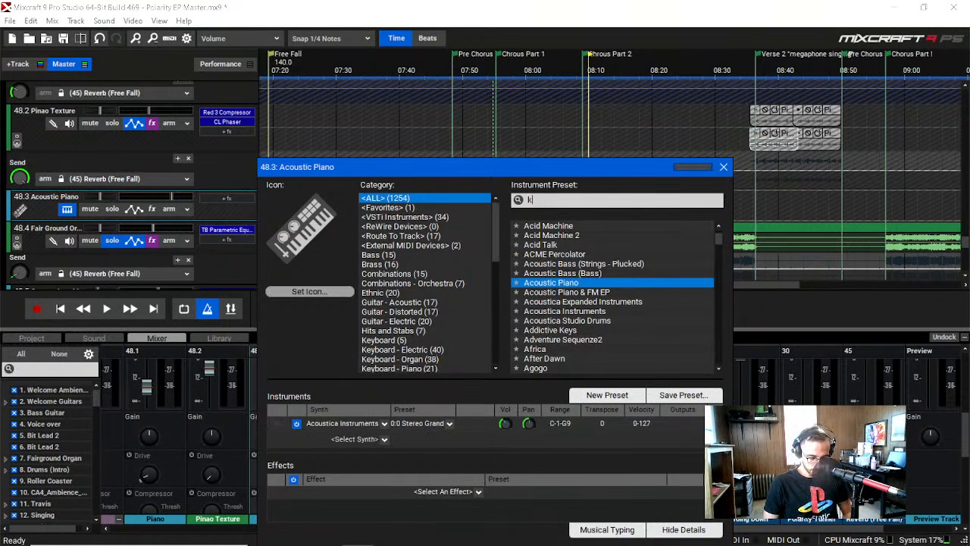
type("onta")
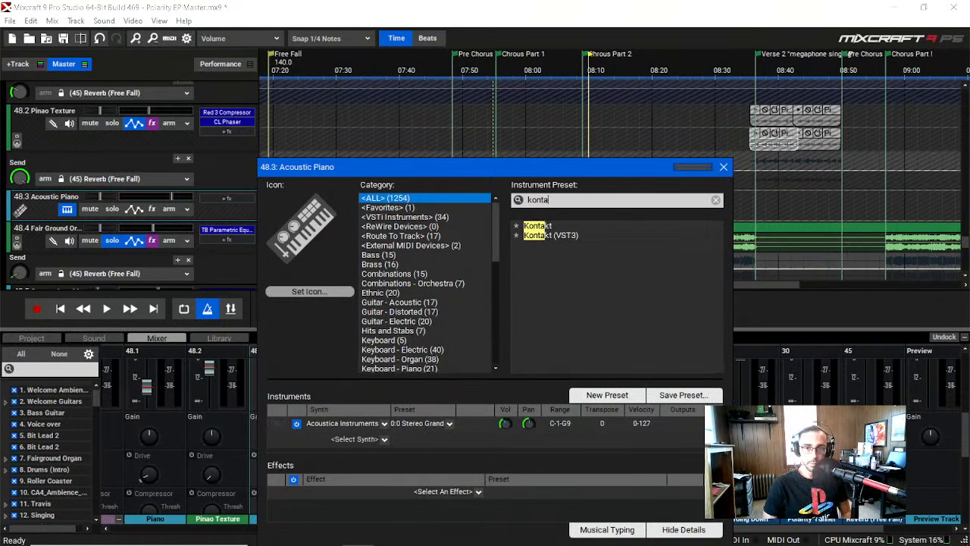
double_click(570, 226)
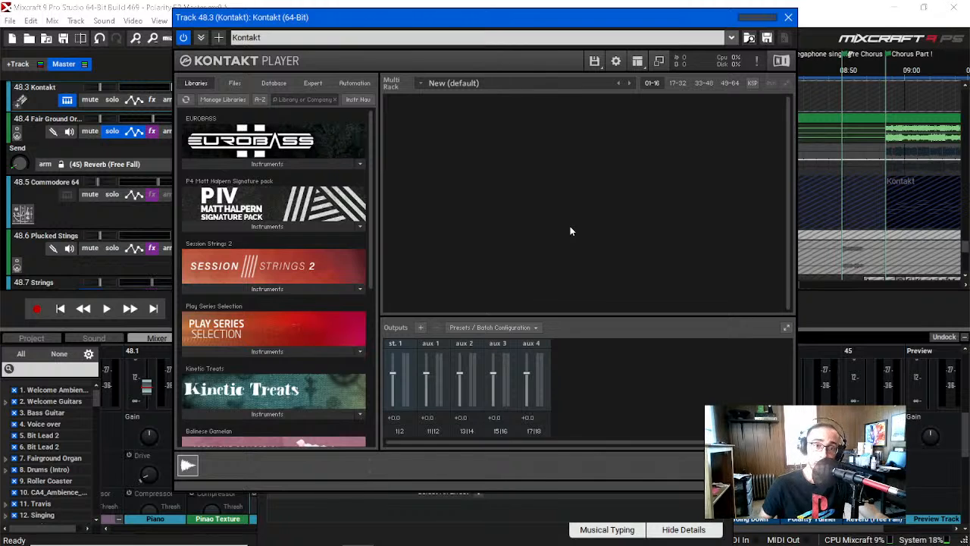
Step: Browse the Kontakt libraries and load The Carnival.nki from The Carnival library
scroll(278, 260, "down", 5)
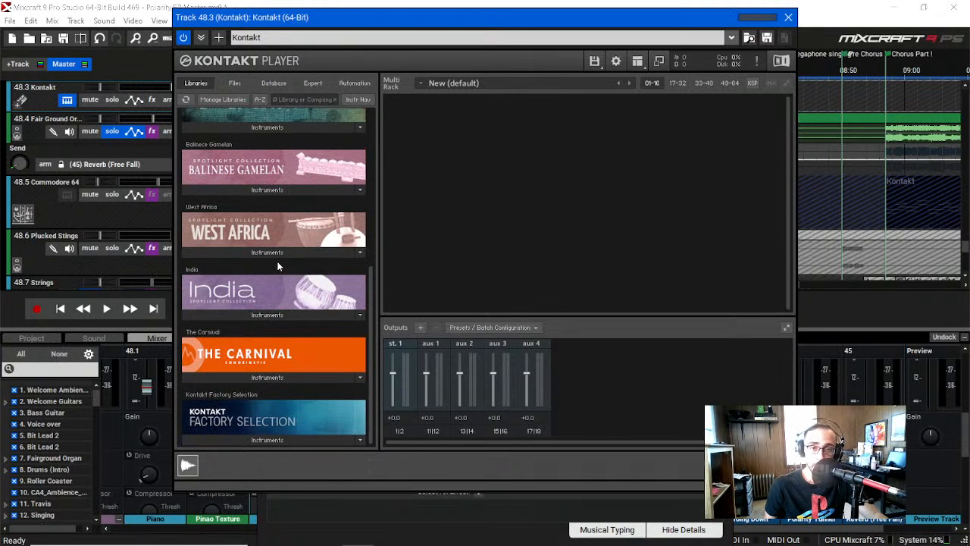
scroll(286, 360, "up", 5)
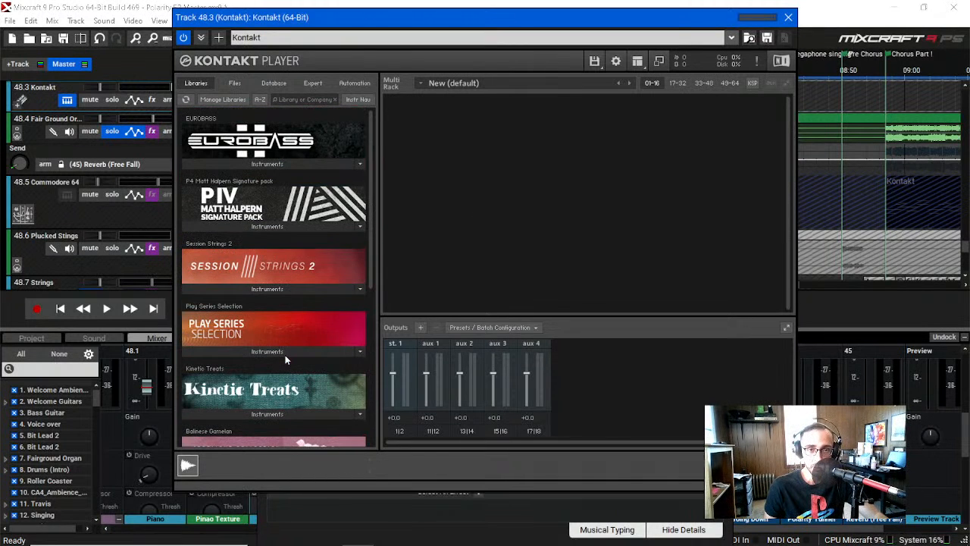
scroll(288, 281, "down", 3)
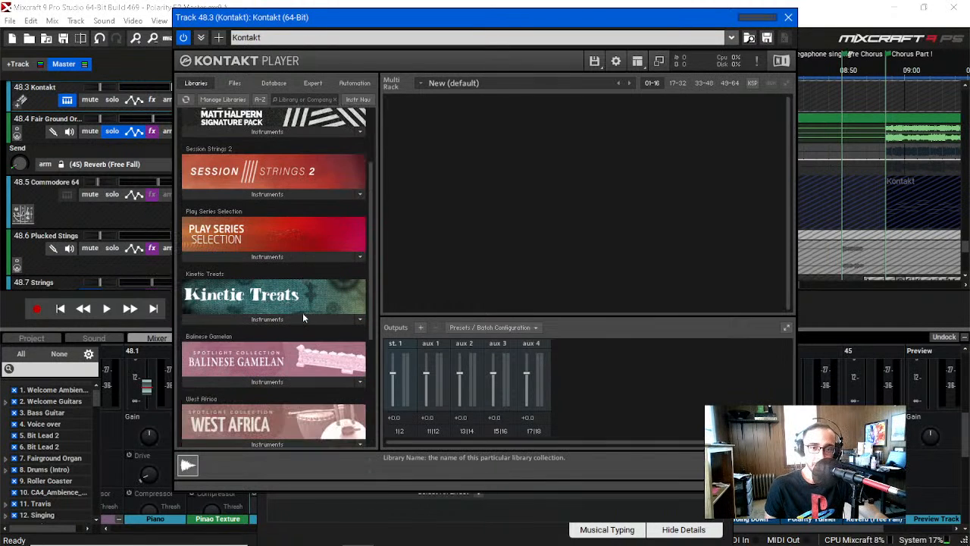
scroll(306, 313, "up", 3)
scroll(306, 313, "down", 6)
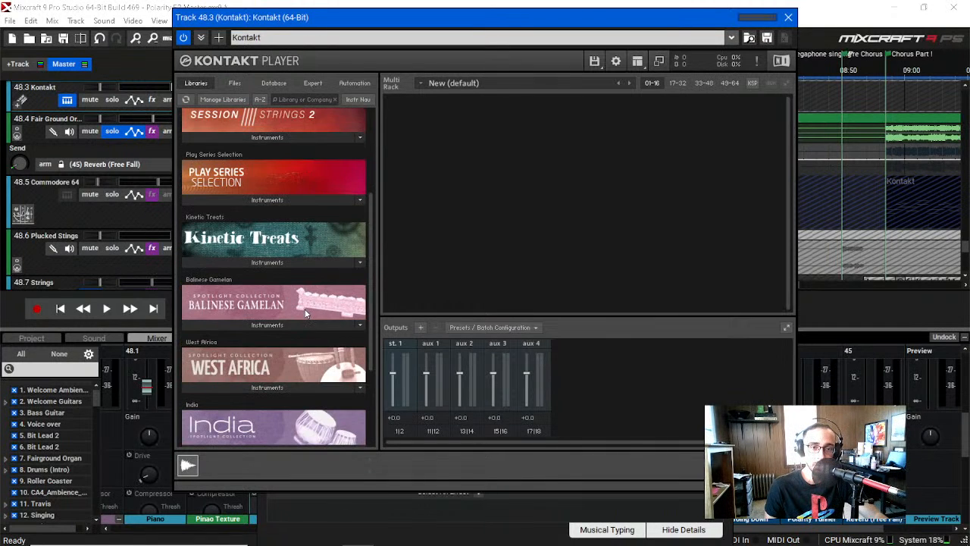
scroll(305, 314, "down", 1)
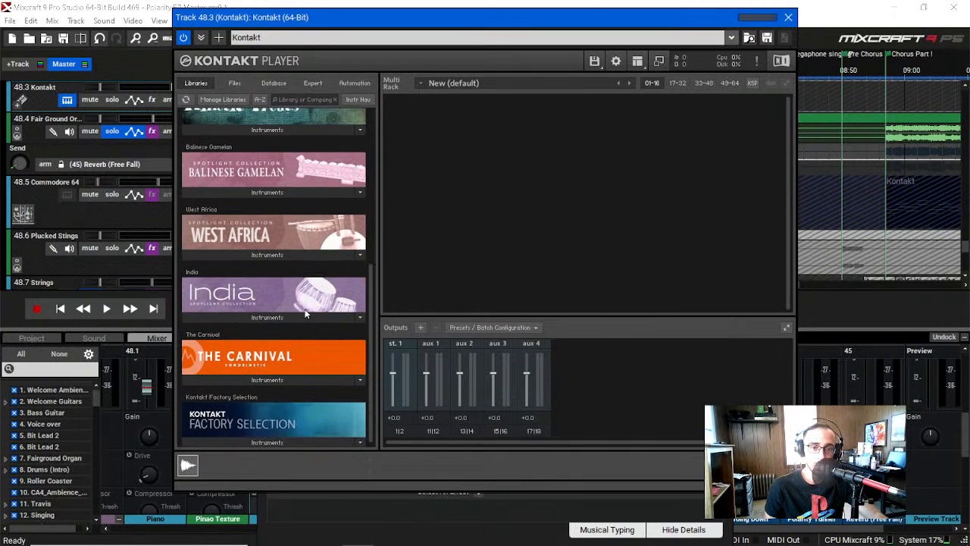
left_click(293, 378)
scroll(220, 376, "down", 1)
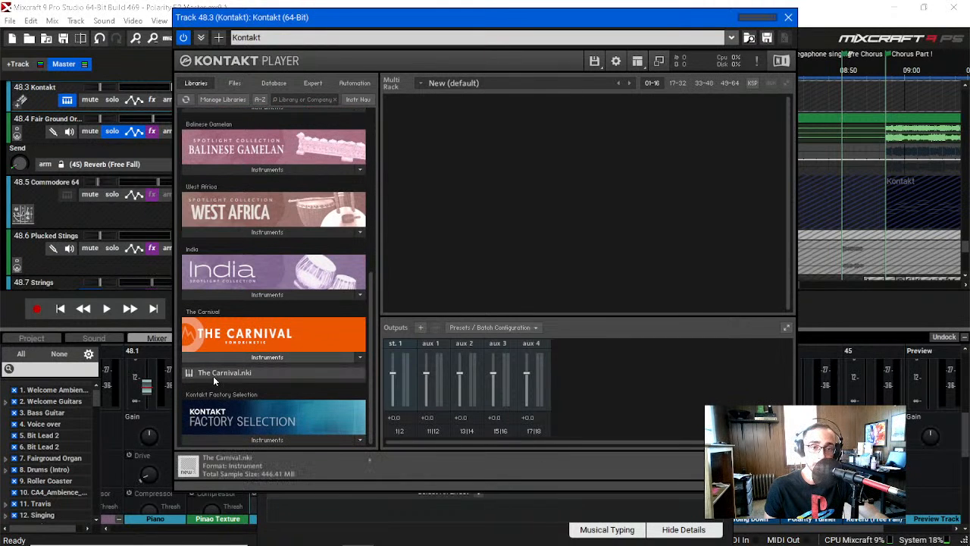
double_click(213, 376)
scroll(582, 247, "down", 3)
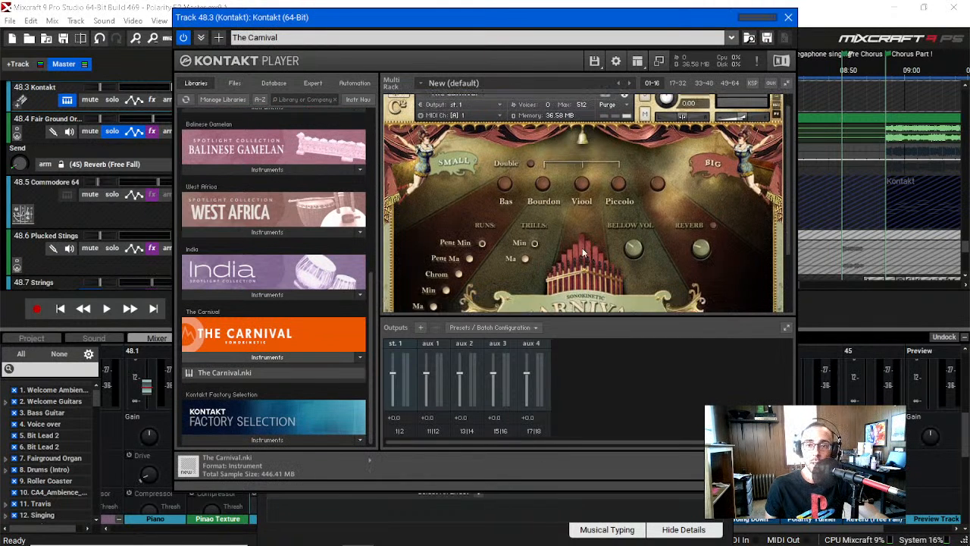
scroll(598, 258, "up", 2)
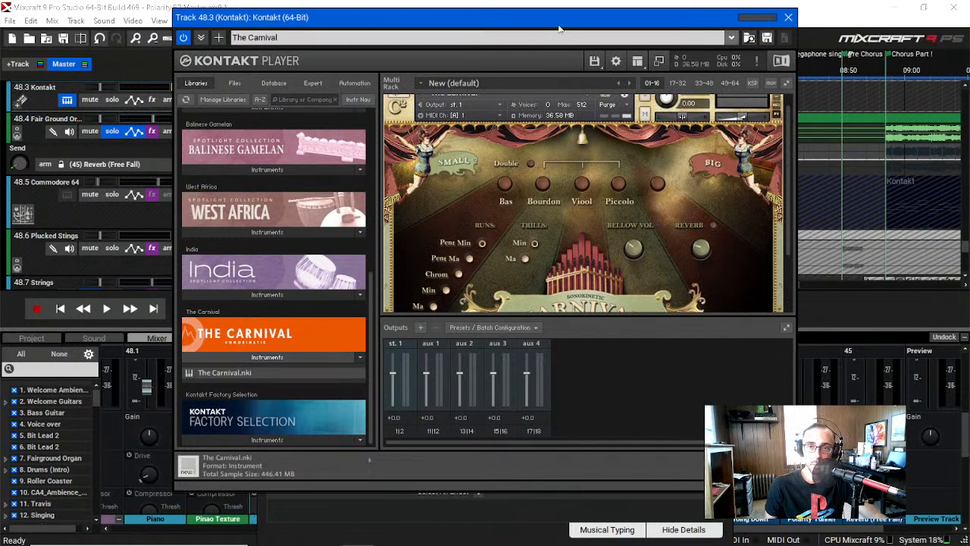
Step: Move the Kontakt player clear of the track headers and close the Kontakt track's instrument selection window
left_click_drag(558, 28, 727, 52)
left_click(303, 173)
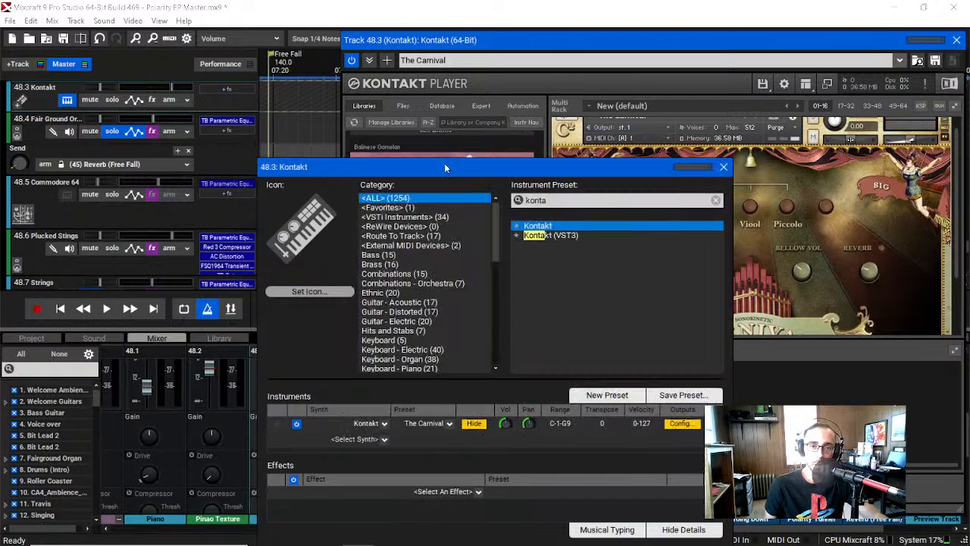
left_click(724, 167)
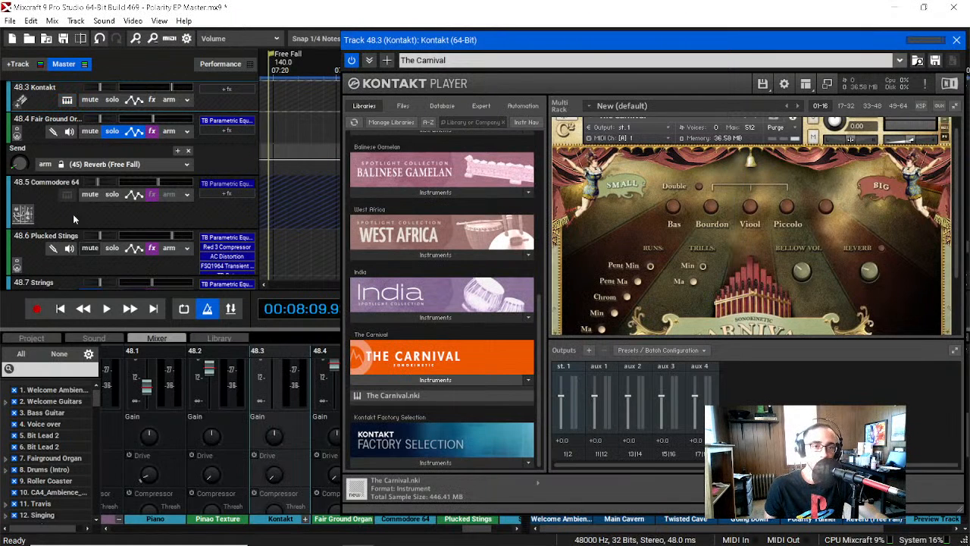
Step: Add an empty MIDI clip to the Kontakt track near the start of Free Fall and show its piano roll
left_click(95, 339)
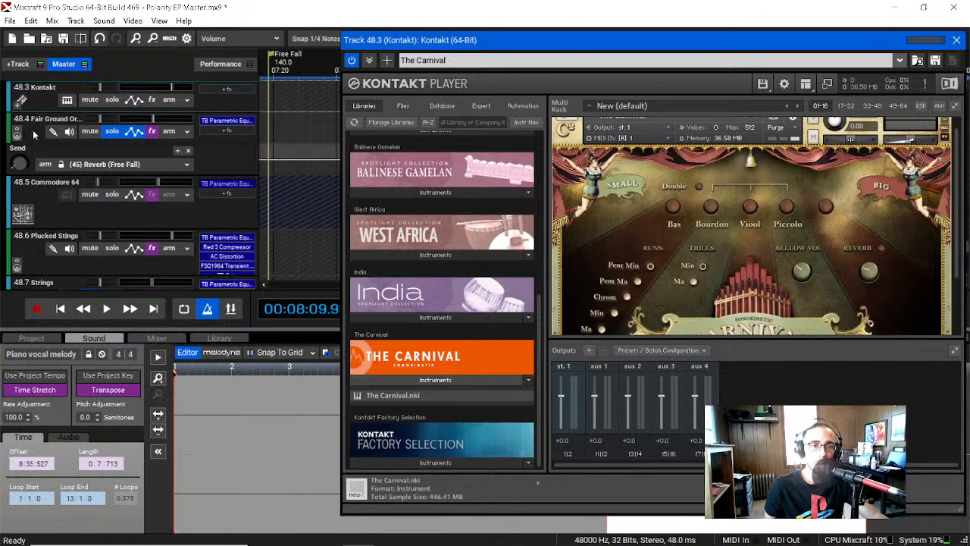
double_click(297, 128)
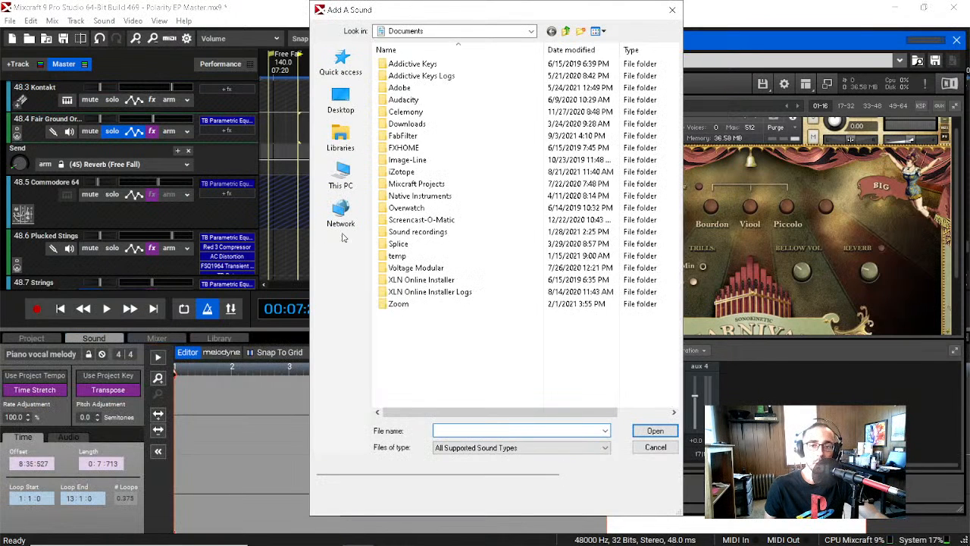
left_click(656, 447)
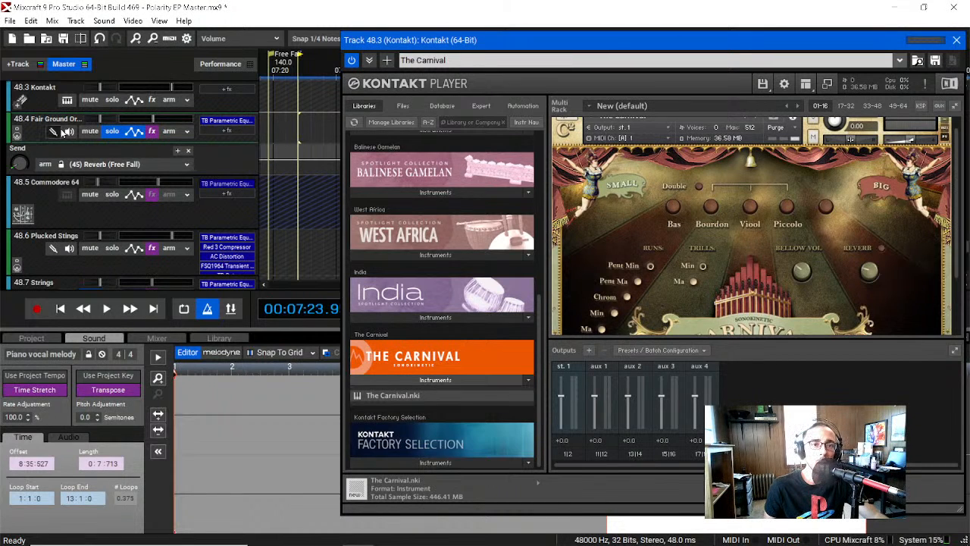
scroll(46, 235, "down", 8)
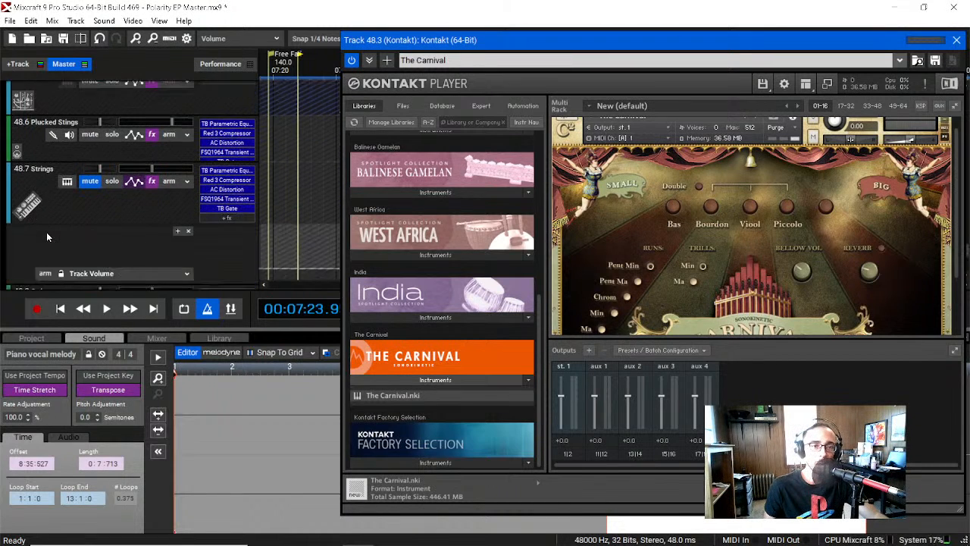
scroll(46, 232, "down", 4)
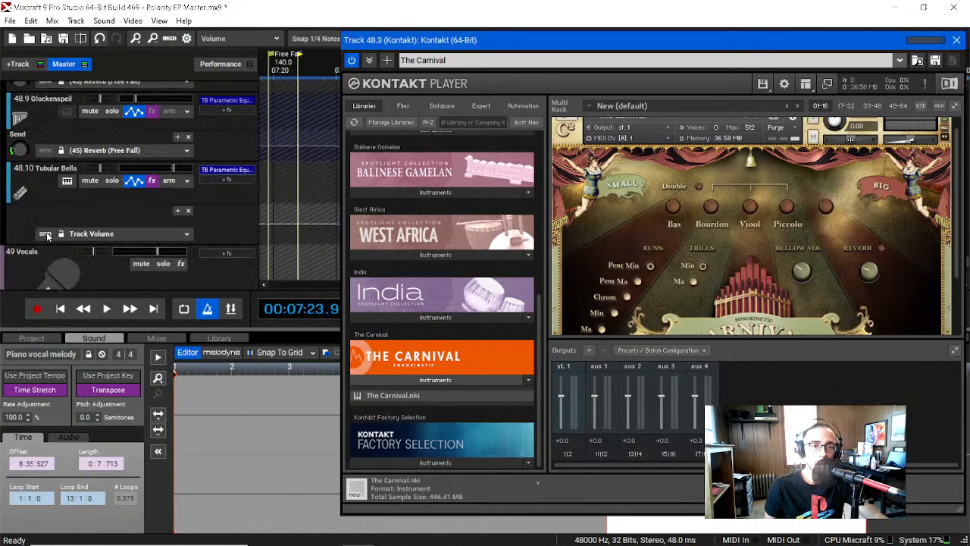
scroll(55, 193, "up", 10)
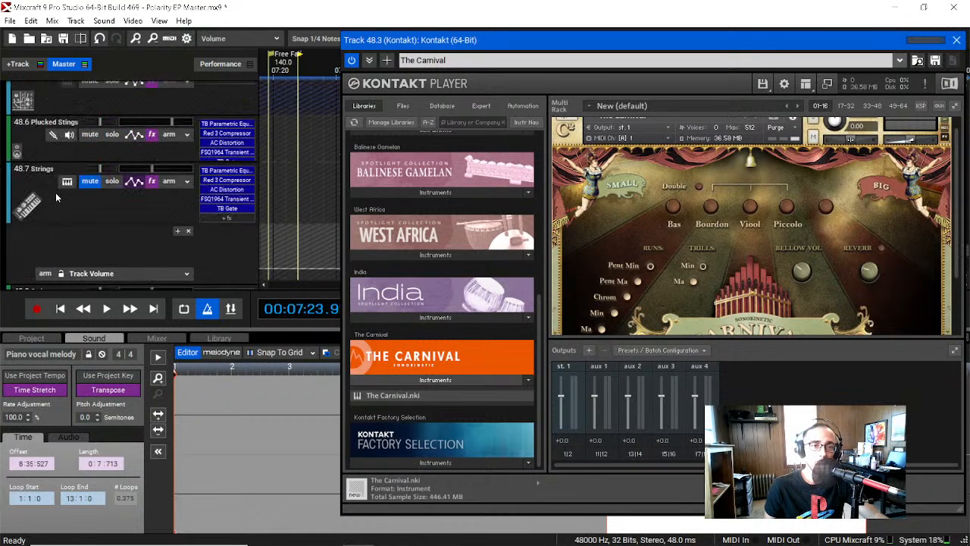
scroll(55, 196, "up", 3)
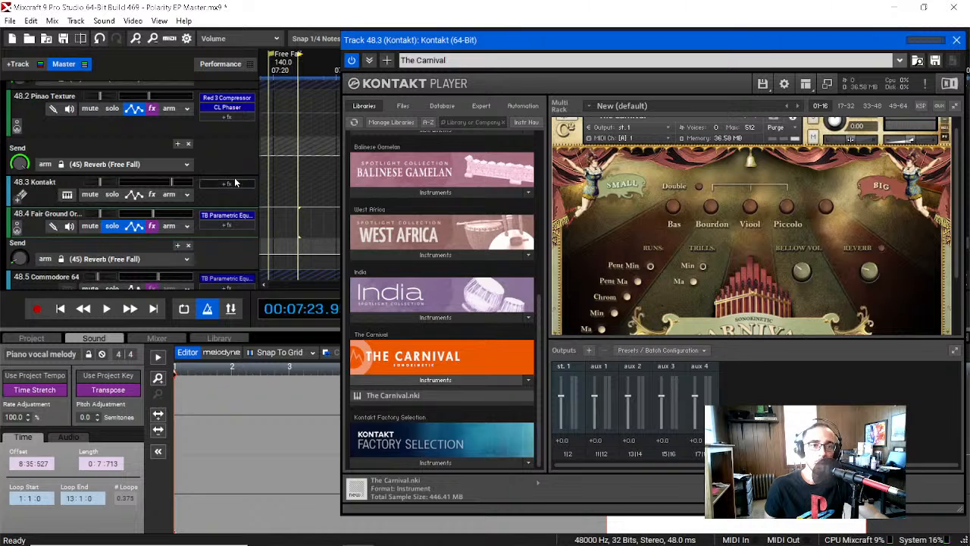
left_click(286, 199)
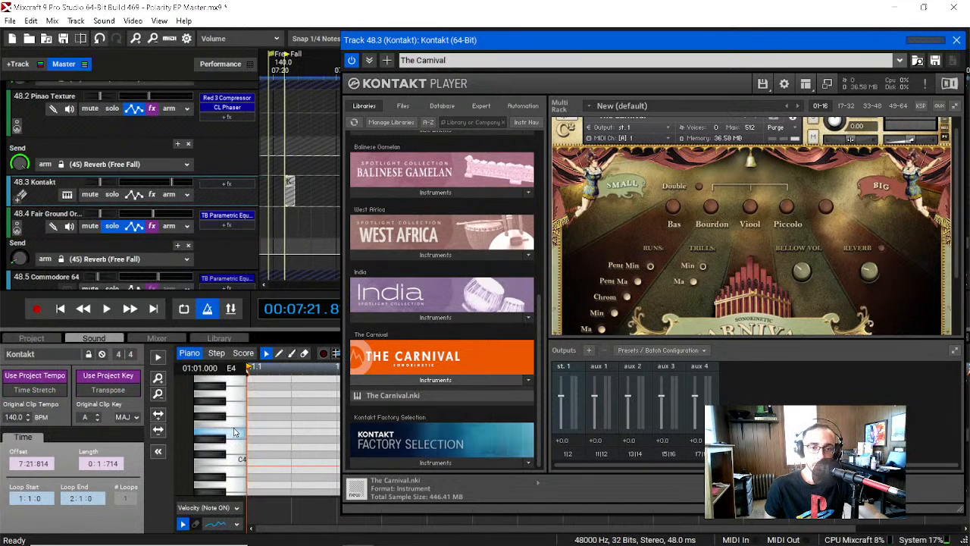
Step: Solo the Kontakt track, audition The Carnival's organ on the piano roll keys, and shift the Kontakt player to uncover the later timeline
left_click(112, 195)
mouse_move(235, 438)
left_mouse_down()
mouse_move(237, 391)
mouse_move(239, 446)
mouse_move(235, 430)
left_mouse_up()
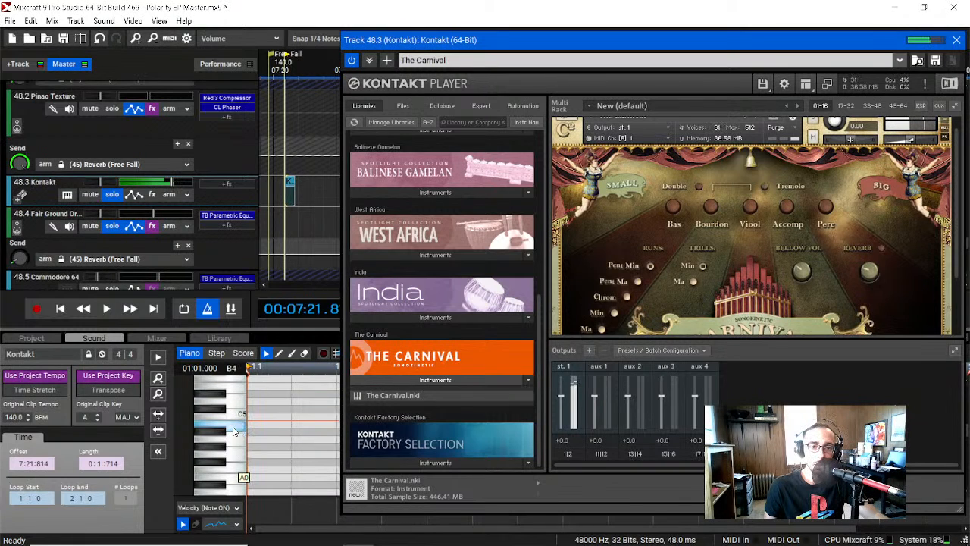
left_click_drag(737, 34, 515, 29)
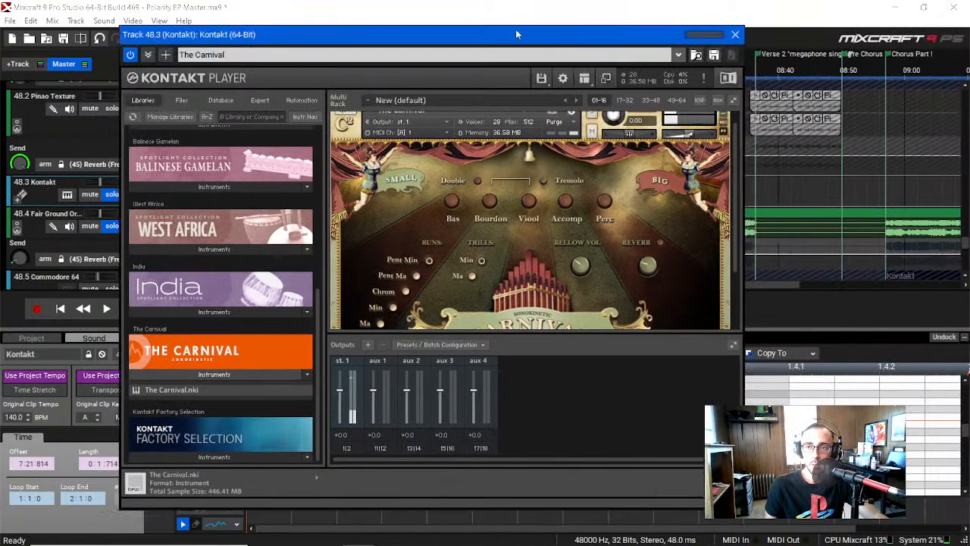
Step: Look over The Carnival's organ stops and controls in the Kontakt player, and close the player window
scroll(541, 221, "down", 3)
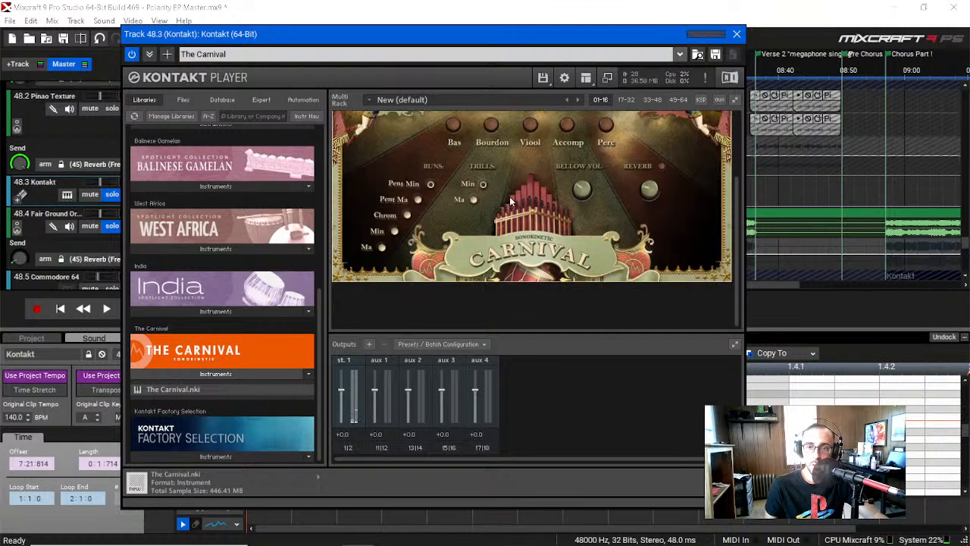
scroll(521, 190, "up", 1)
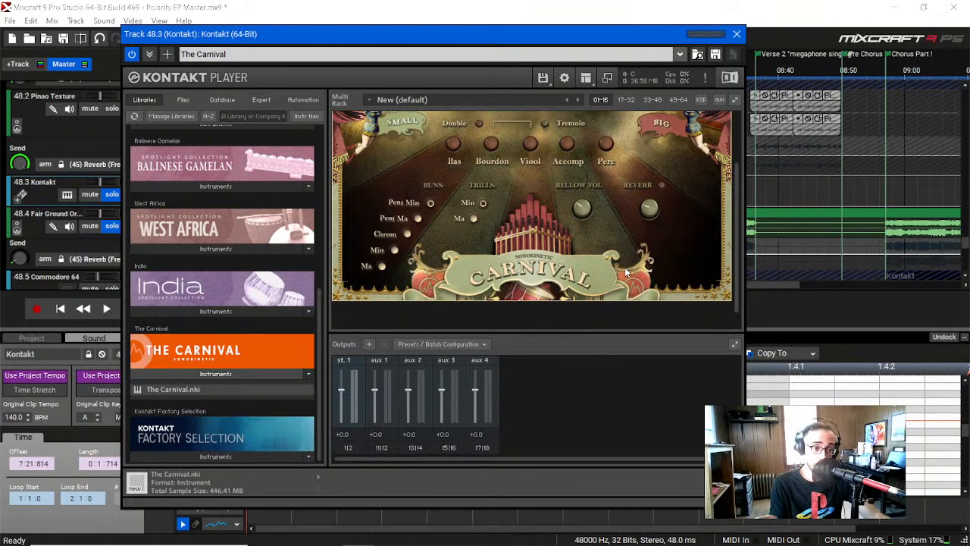
left_click(736, 36)
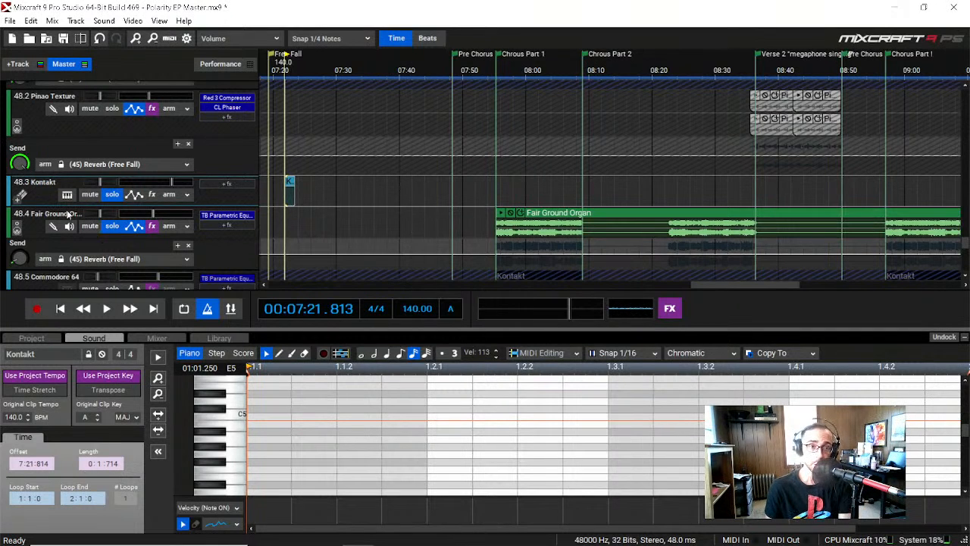
Step: Undock the clip details and draw short notes A4, F#4 and A4 across the first two beats of the Kontakt clip
scroll(124, 250, "down", 1)
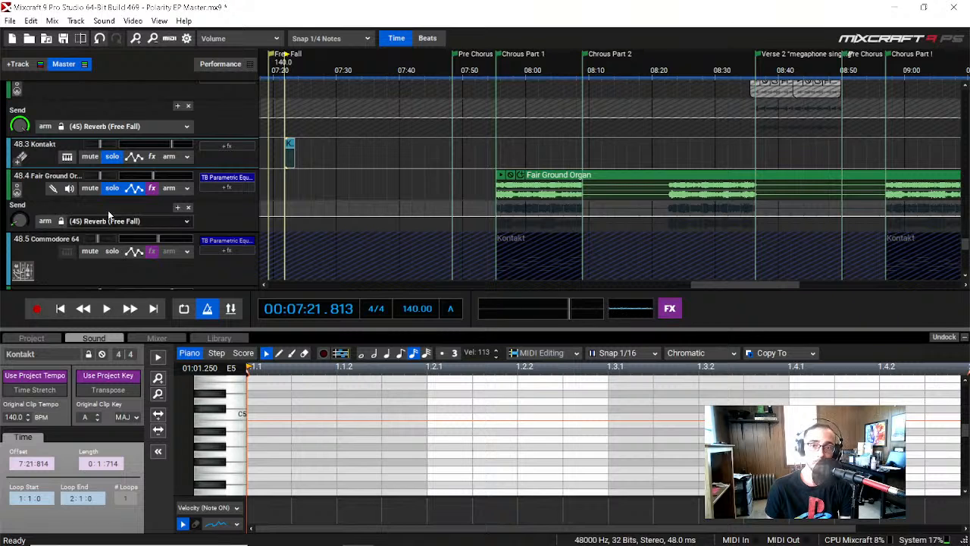
left_click(944, 337)
left_click(280, 42)
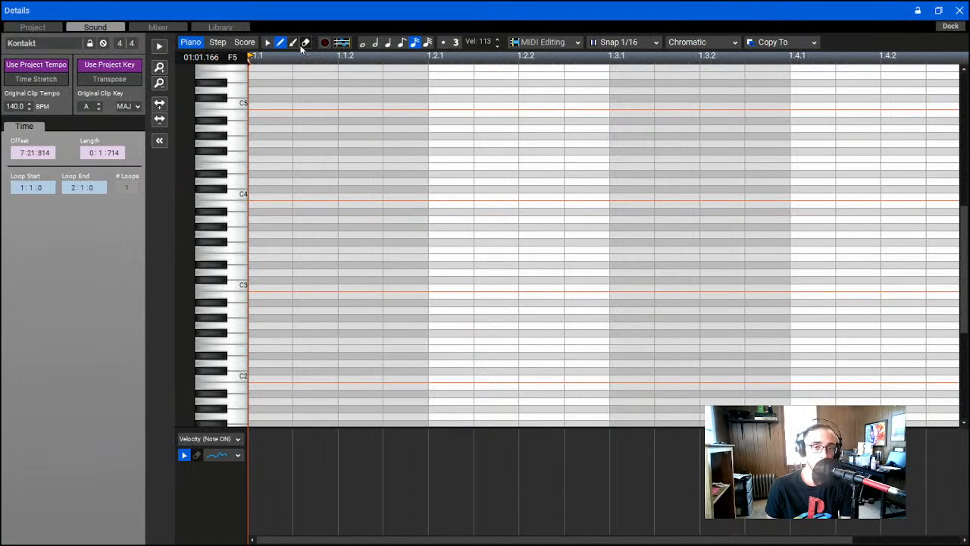
left_click(289, 250)
left_click_drag(289, 250, 251, 129)
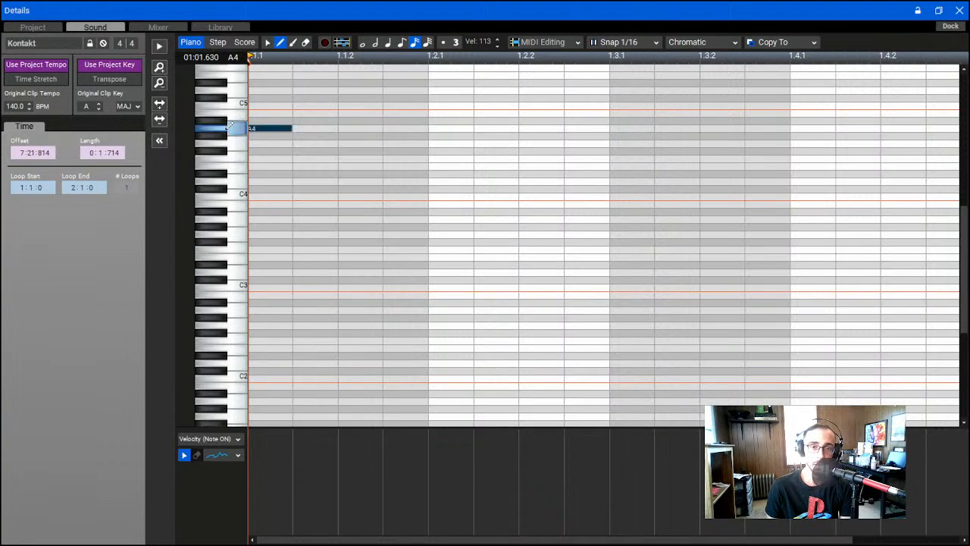
scroll(412, 222, "up", 2)
mouse_move(411, 214)
left_mouse_down()
mouse_move(452, 214)
mouse_move(449, 202)
left_mouse_up()
left_click(569, 181)
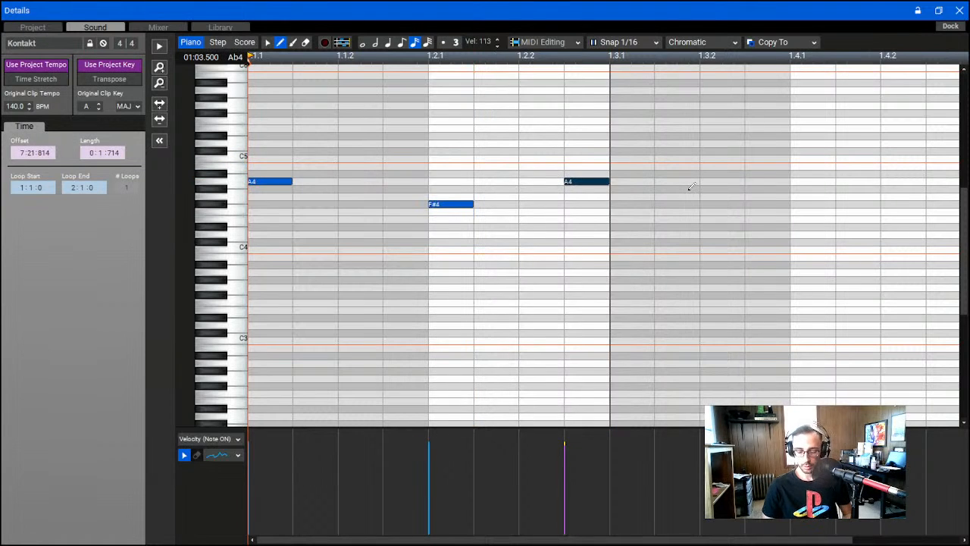
Step: Play the three drawn notes twice from the clip's start and return the clip details to the main window
key("space")
key("space")
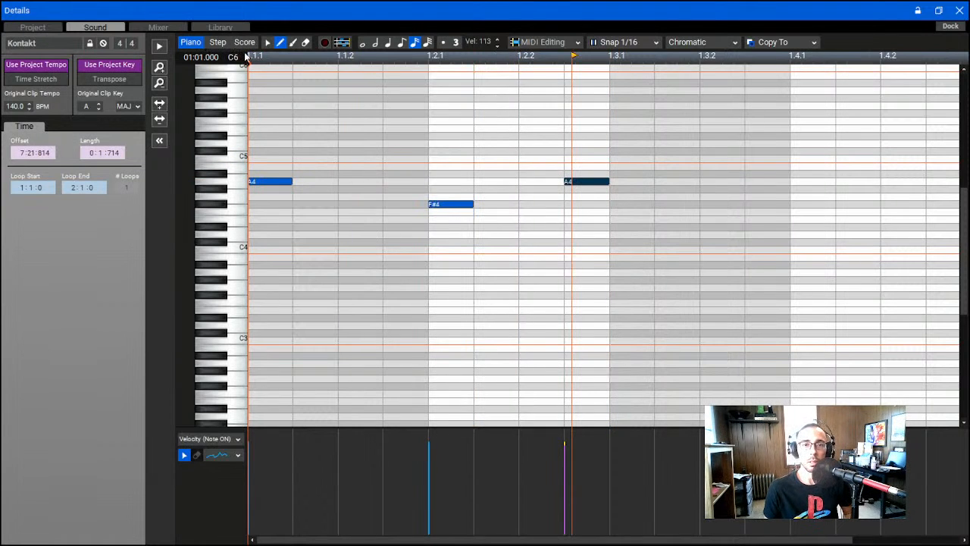
key("space")
key("space")
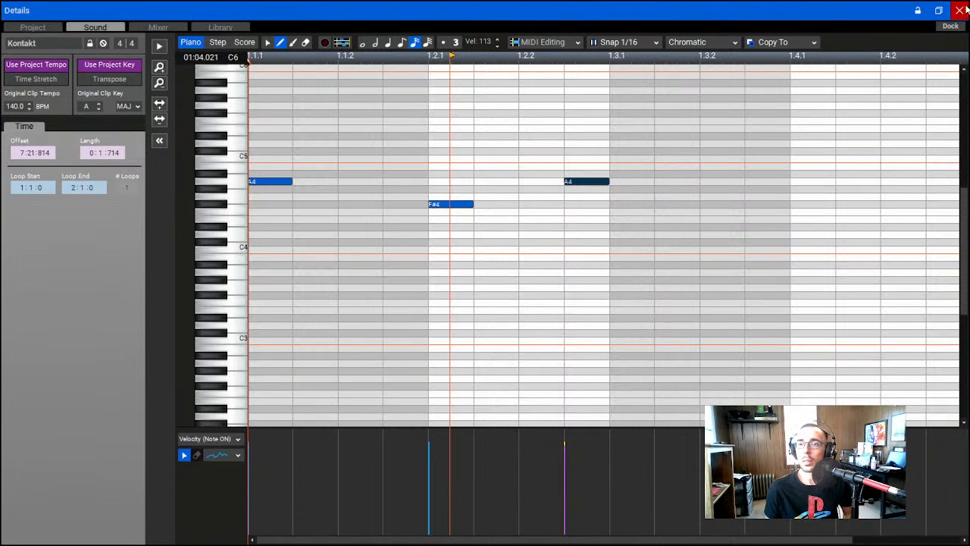
left_click(960, 10)
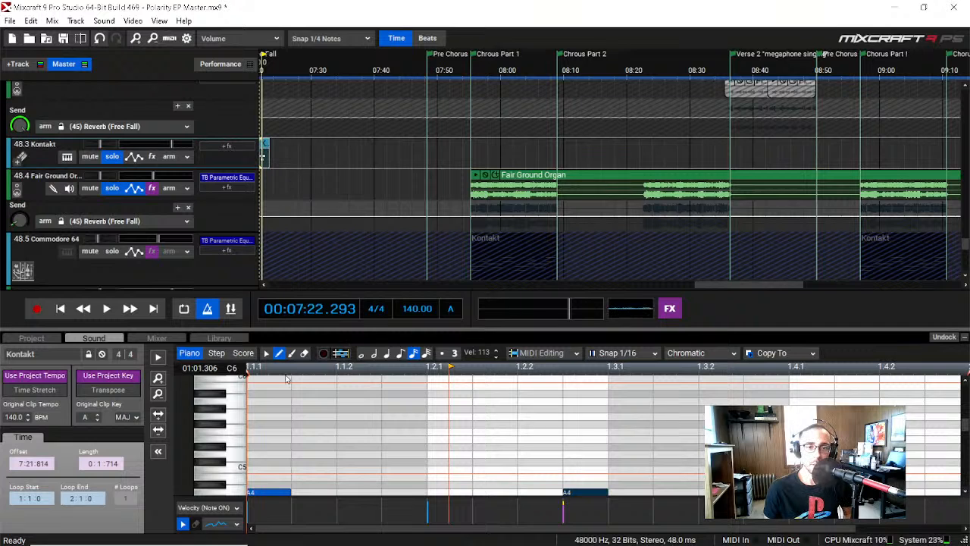
Step: Raise the first two notes to C5, lengthen each to meet the following note, and play the phrase
scroll(236, 401, "down", 2)
left_click_drag(274, 466, 274, 440)
left_click_drag(449, 484, 443, 440)
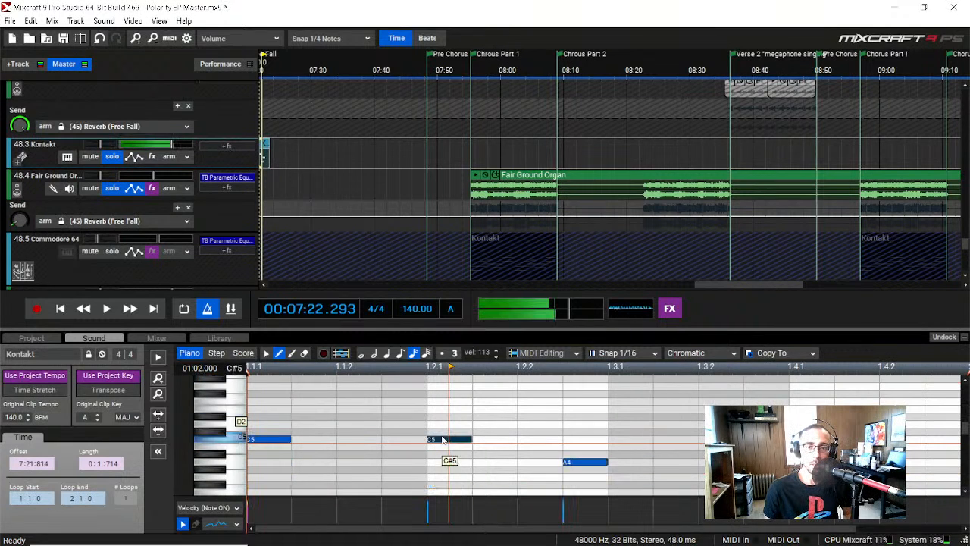
left_click(300, 440)
key("ctrl+z")
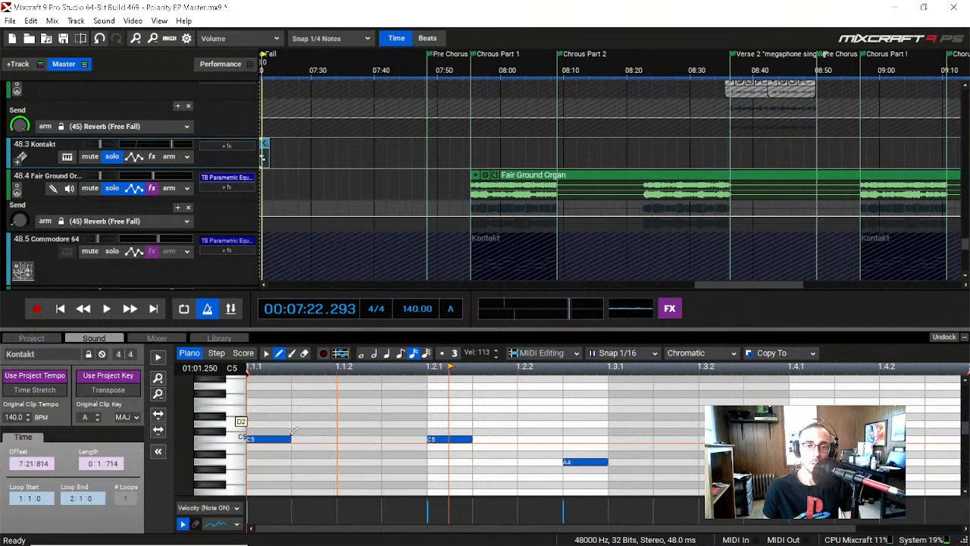
left_click_drag(289, 440, 432, 438)
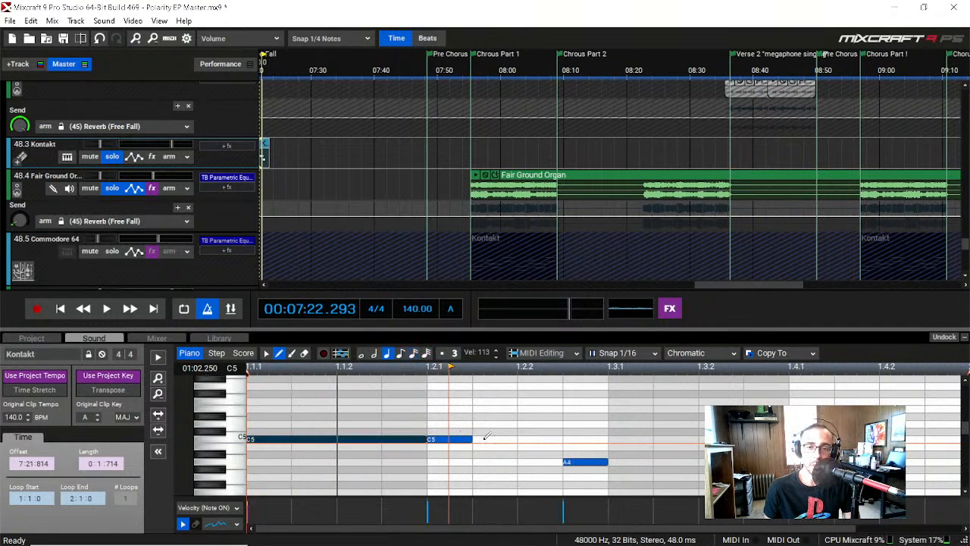
left_click_drag(554, 441, 563, 440)
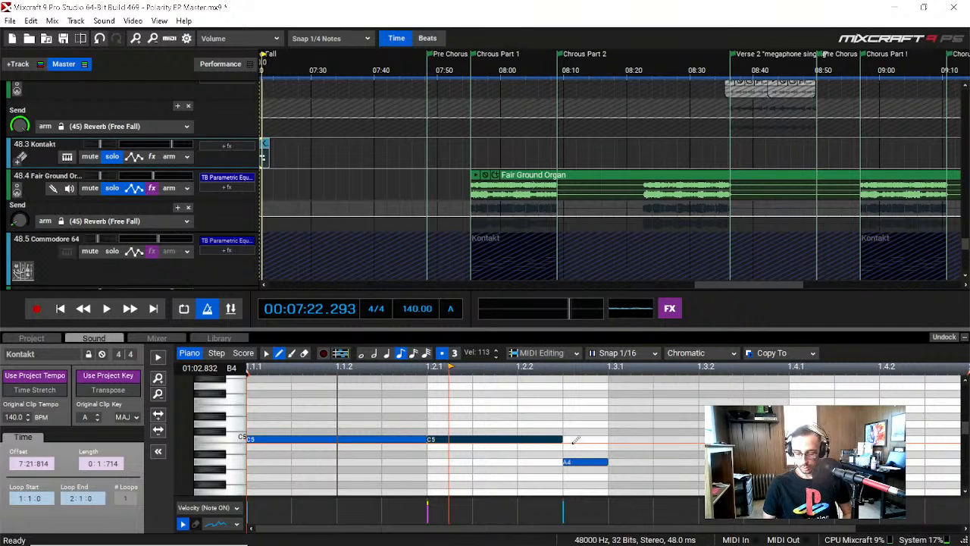
key("space")
key("space")
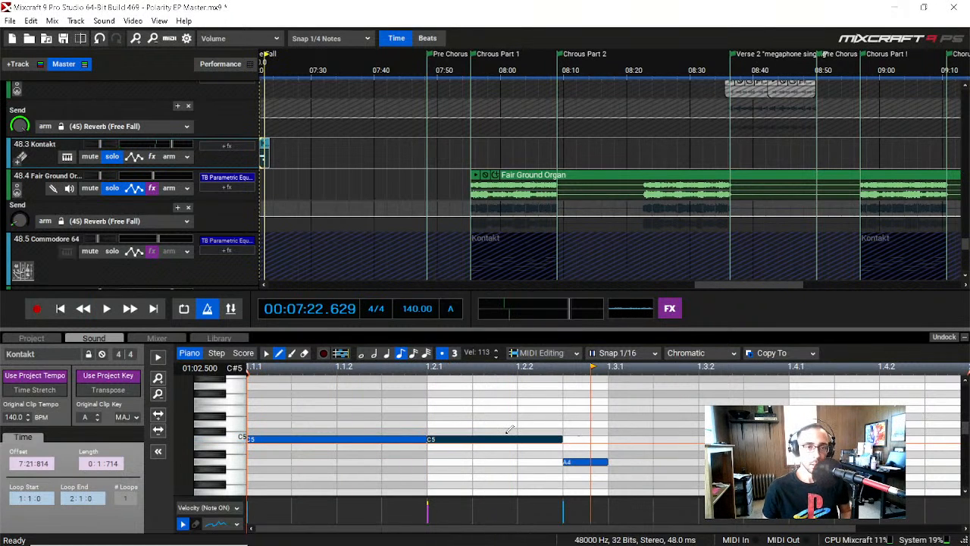
Step: Select all three notes, transpose them up to F#5, F#5 and Eb5, and play the phrase
left_click(266, 353)
left_click_drag(247, 407, 599, 470)
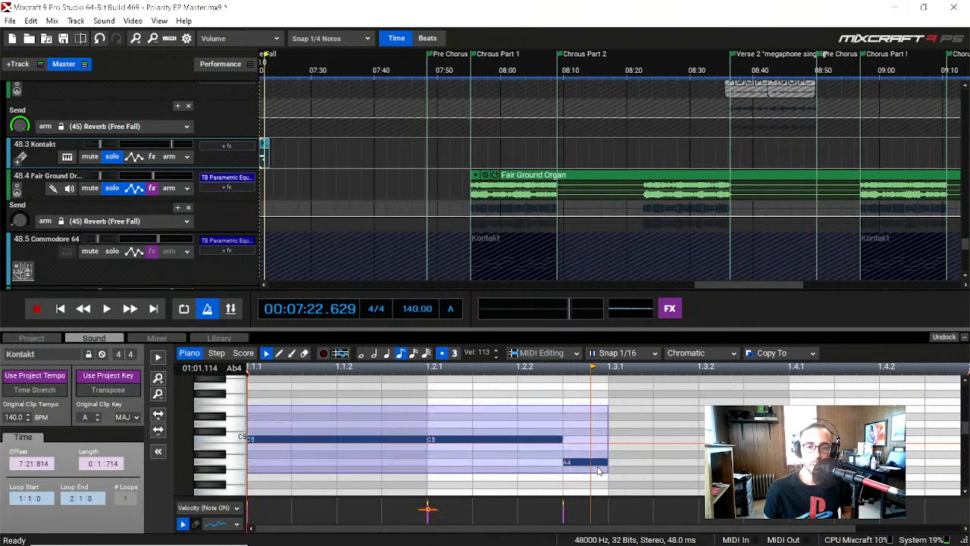
key("Up")
key("Up")
key("Up")
key("Up")
key("Up")
key("Up")
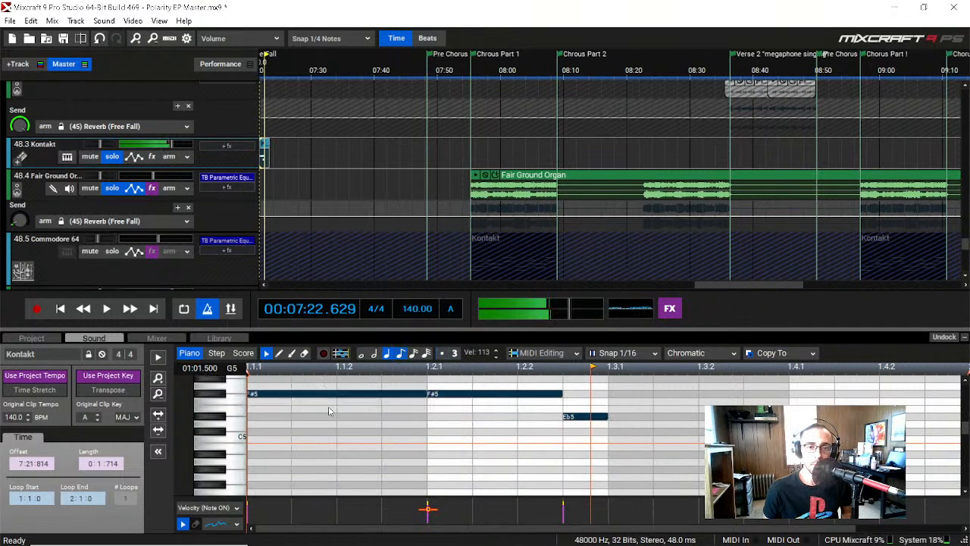
key("space")
Step: Take the Fair Ground Organ track out of solo, keep the Kontakt track soloed, and replay its phrase
key("space")
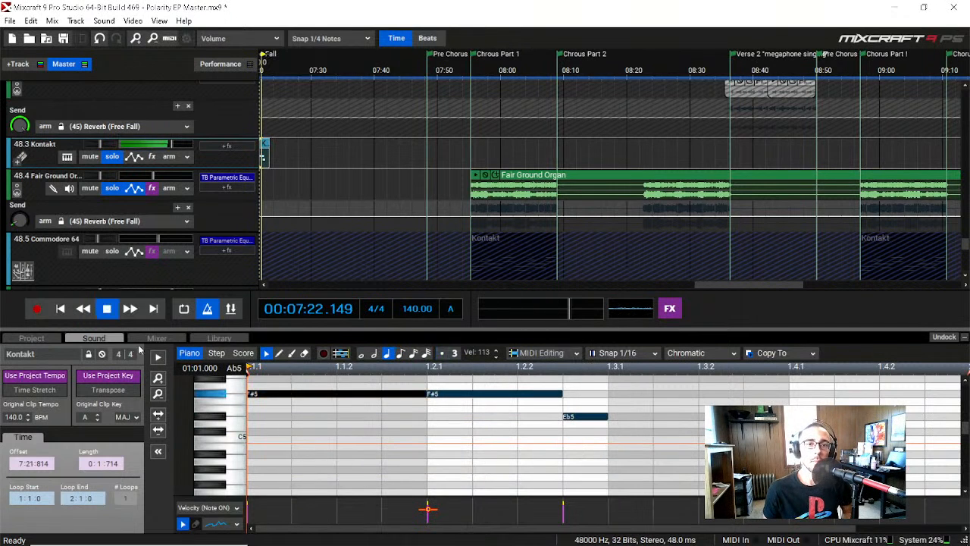
left_click(112, 190)
key("space")
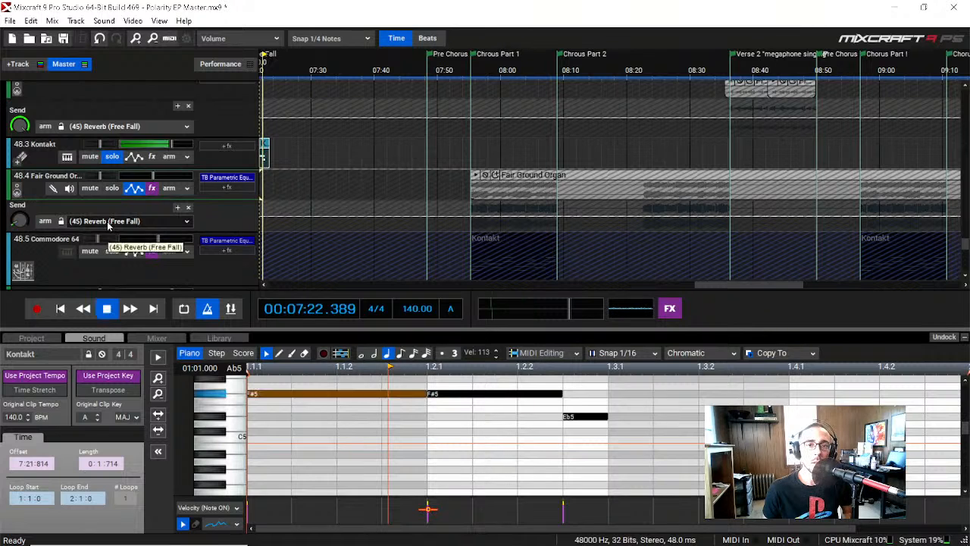
key("space")
left_click(112, 156)
left_click(114, 157)
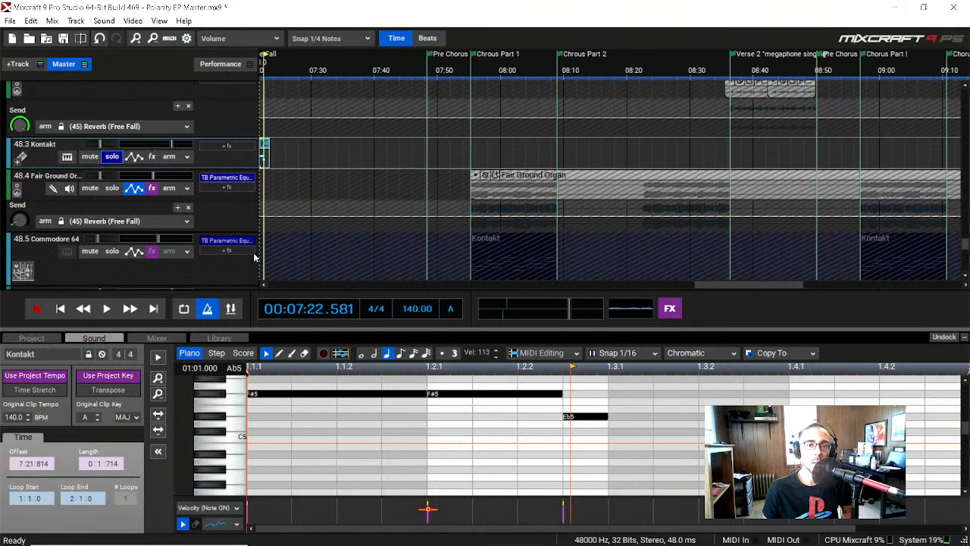
key("space")
key("space")
Step: Audition The Carnival's organ on the piano roll keys from around C5 up to Eb6
left_click(230, 437)
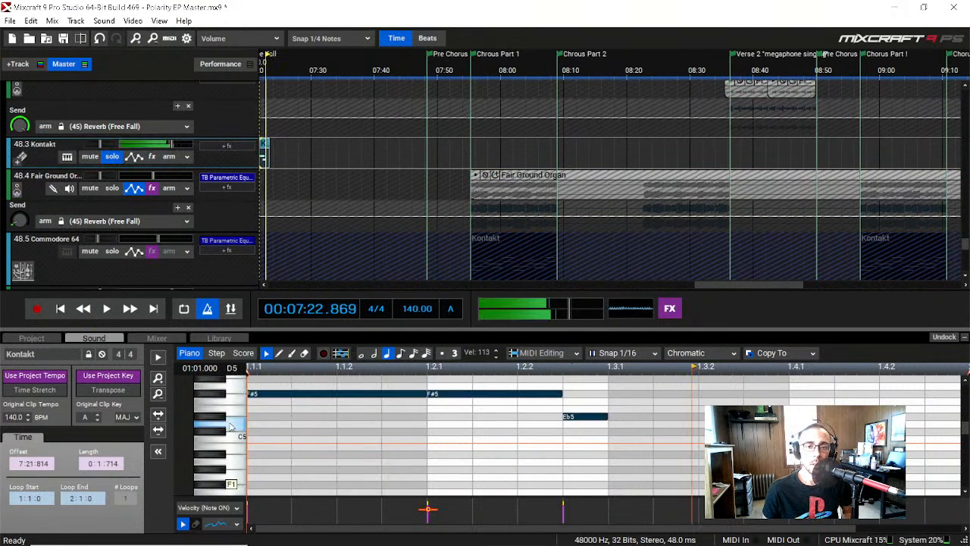
scroll(229, 437, "up", 2)
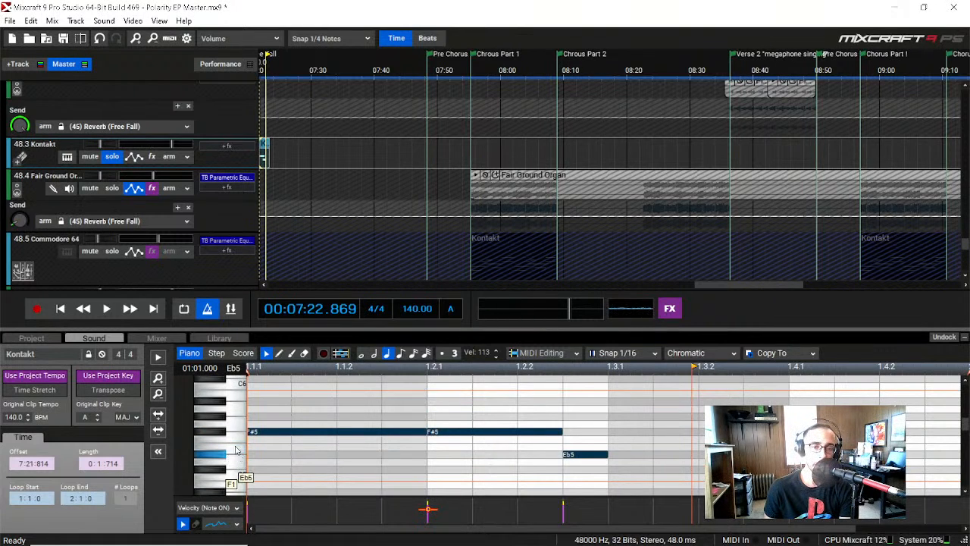
left_click(230, 435)
scroll(230, 425, "up", 3)
left_click(231, 430)
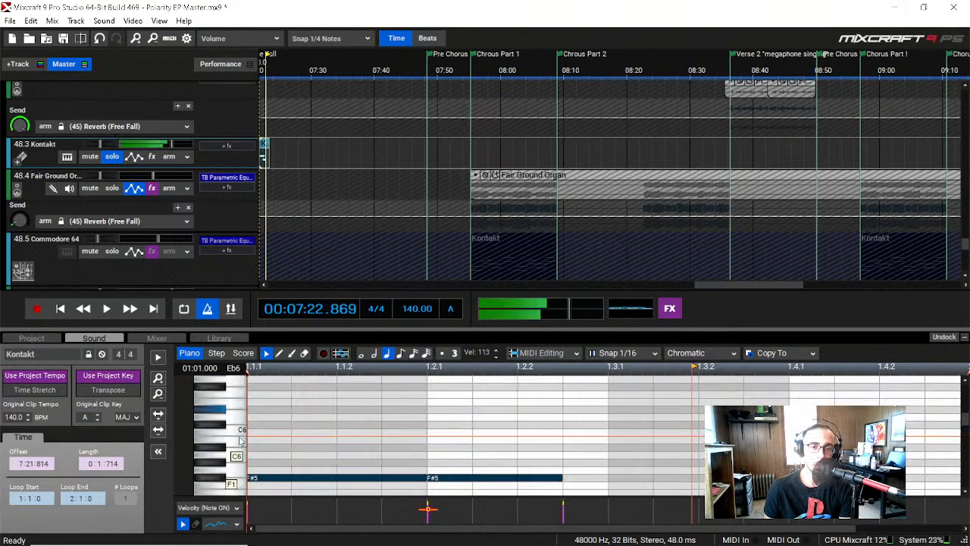
left_click(232, 440)
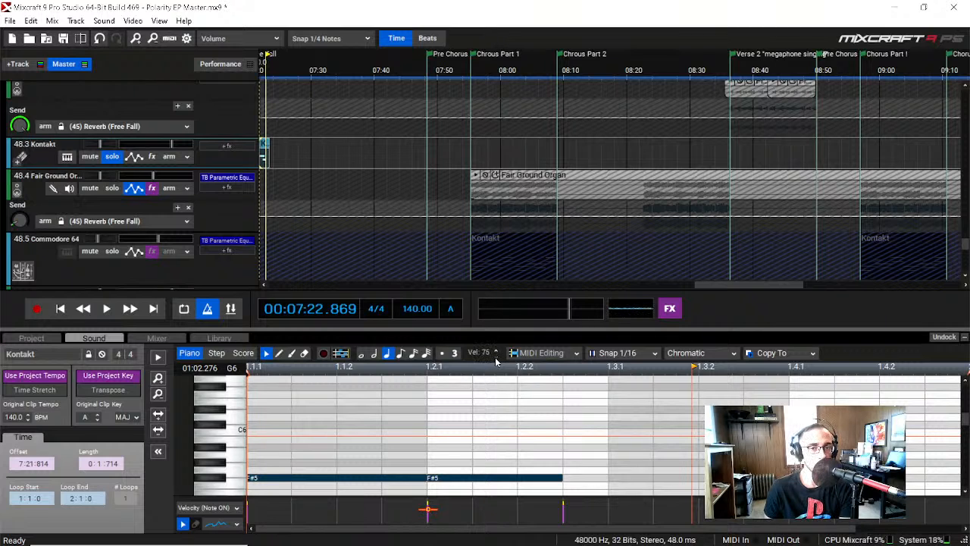
scroll(495, 357, "down", 4)
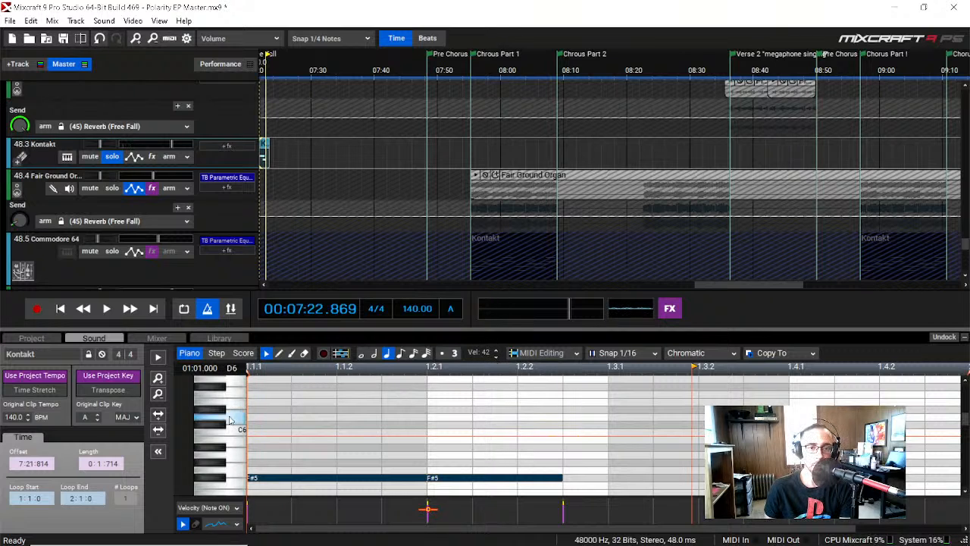
scroll(265, 433, "down", 2)
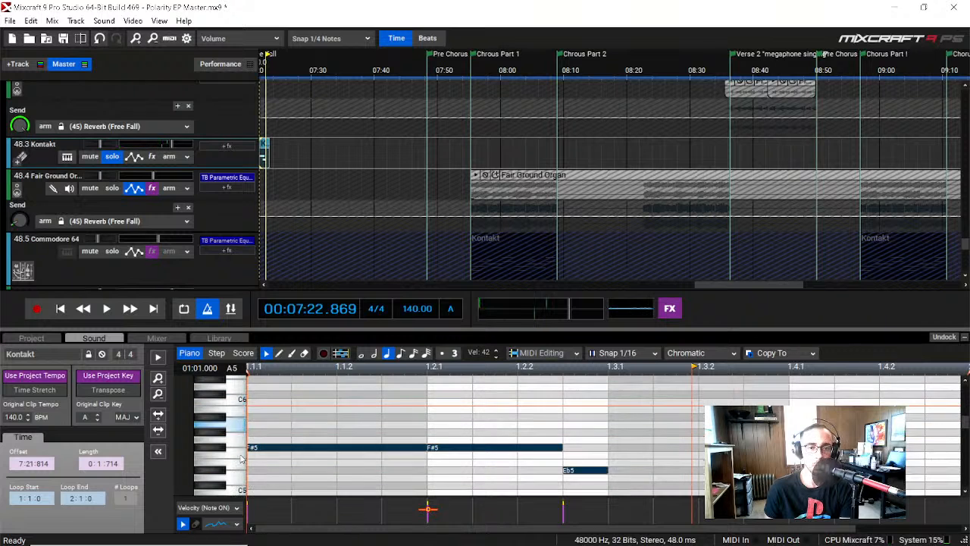
Step: Delete the two F#5 notes and the Eb5 note from the Kontakt clip
left_click(303, 448)
key("Delete")
left_click(443, 449)
key("Delete")
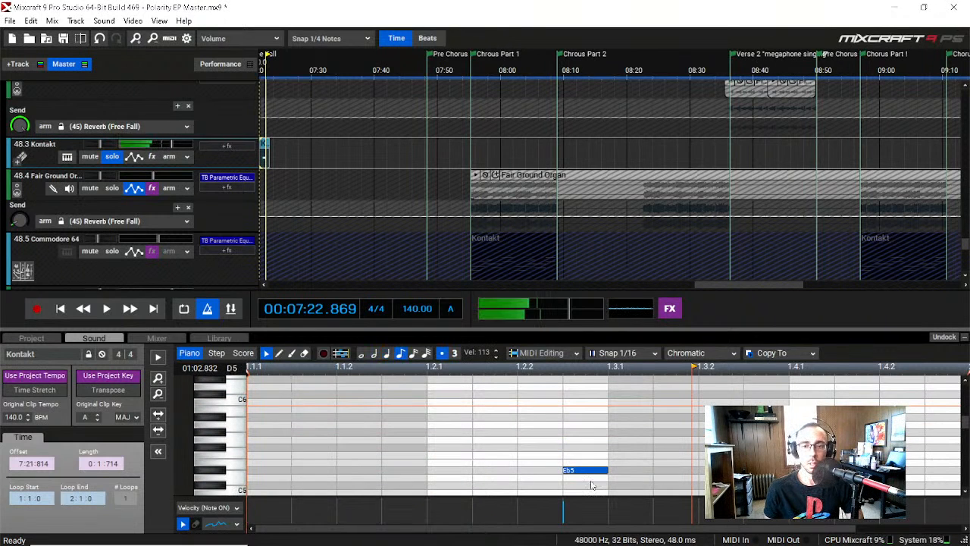
left_click(587, 471)
key("Delete")
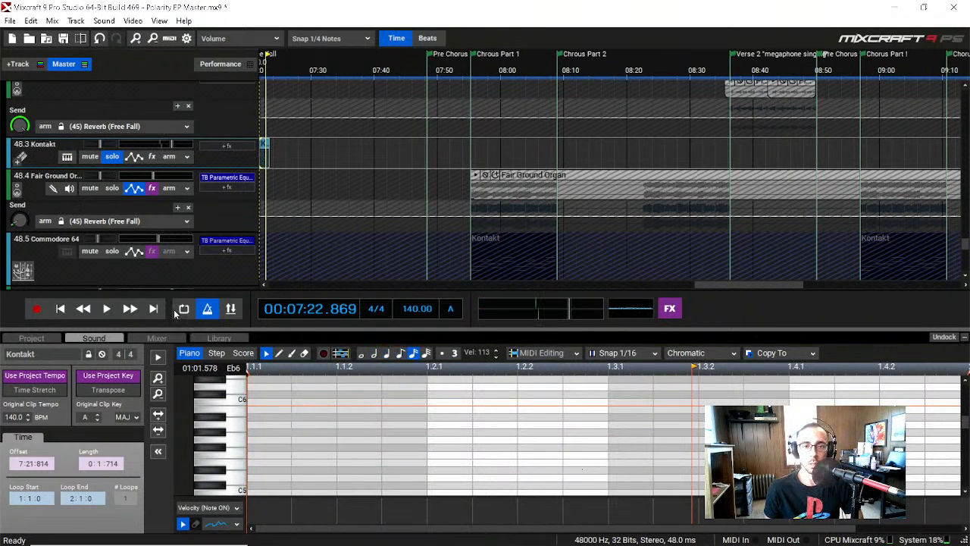
Step: Delete the Kontakt track from the orchestra submix, including its child tracks
right_click(46, 154)
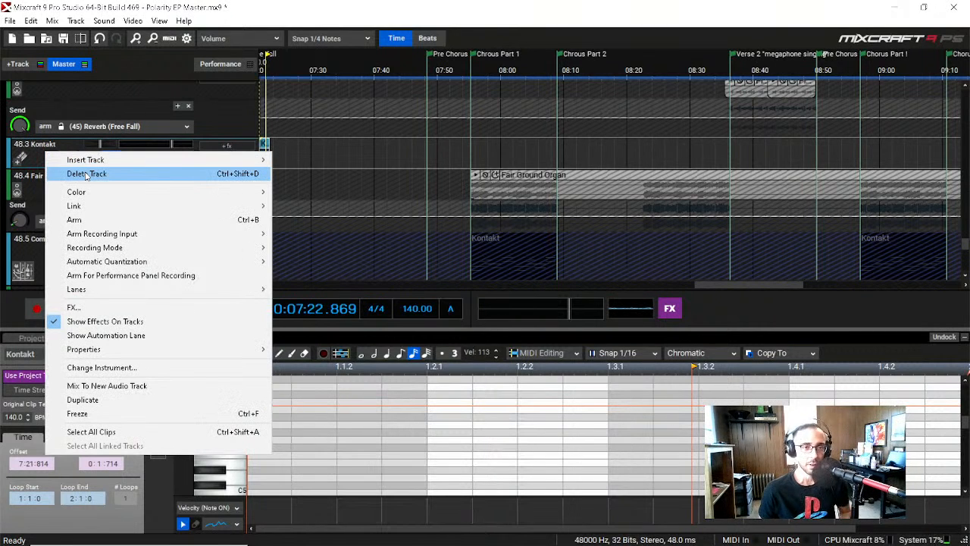
left_click(87, 174)
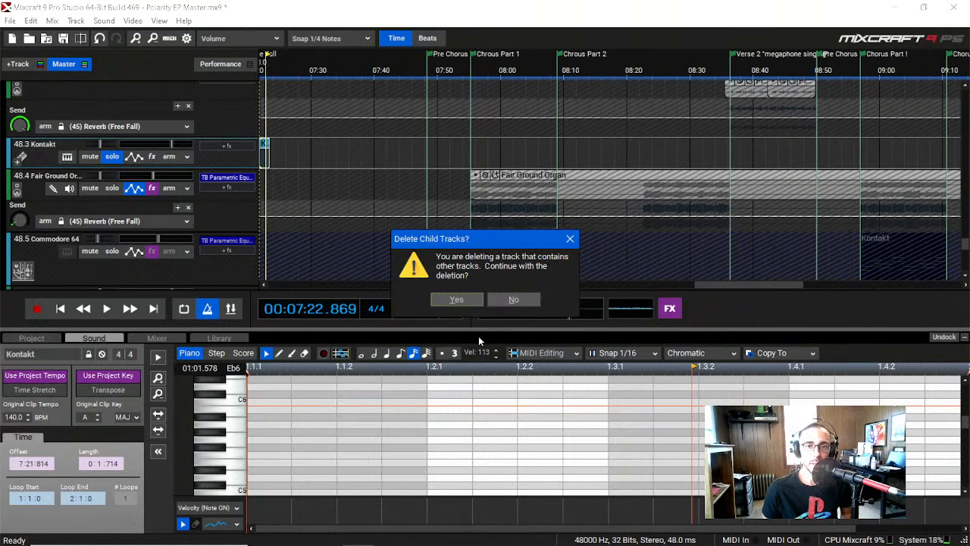
left_click(456, 300)
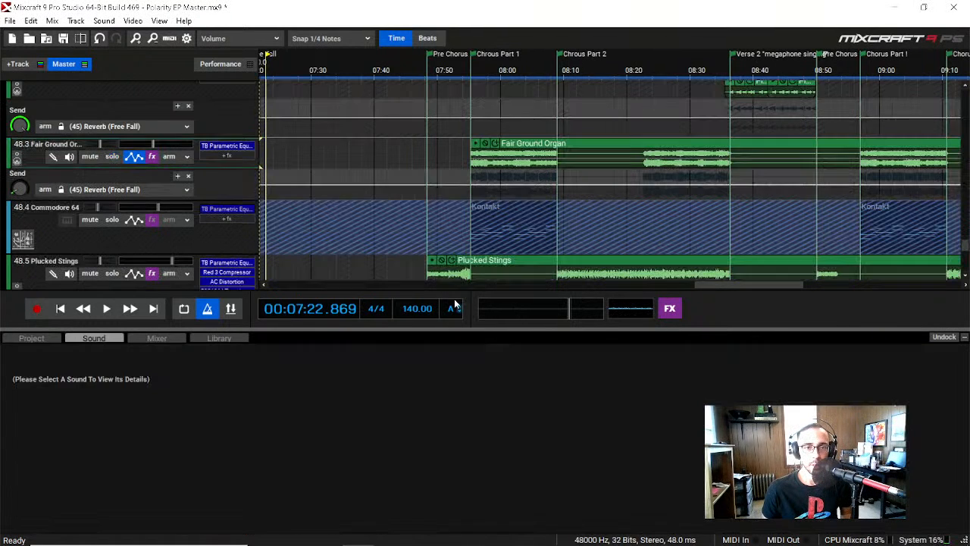
Step: Solo the Fair Ground Organ track and play it from Chorus Part 1 and from its second section in Chorus Part 2
left_click(500, 60)
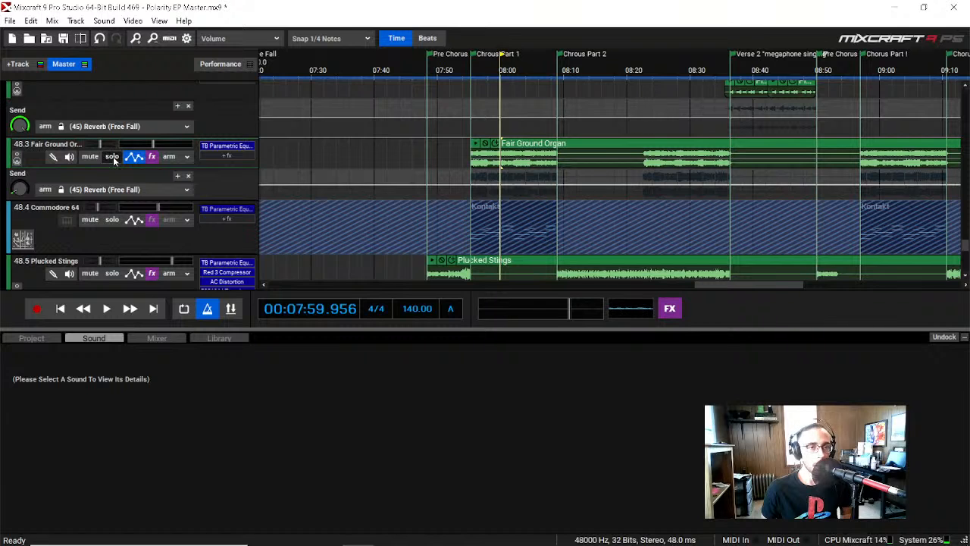
left_click(112, 156)
key("space")
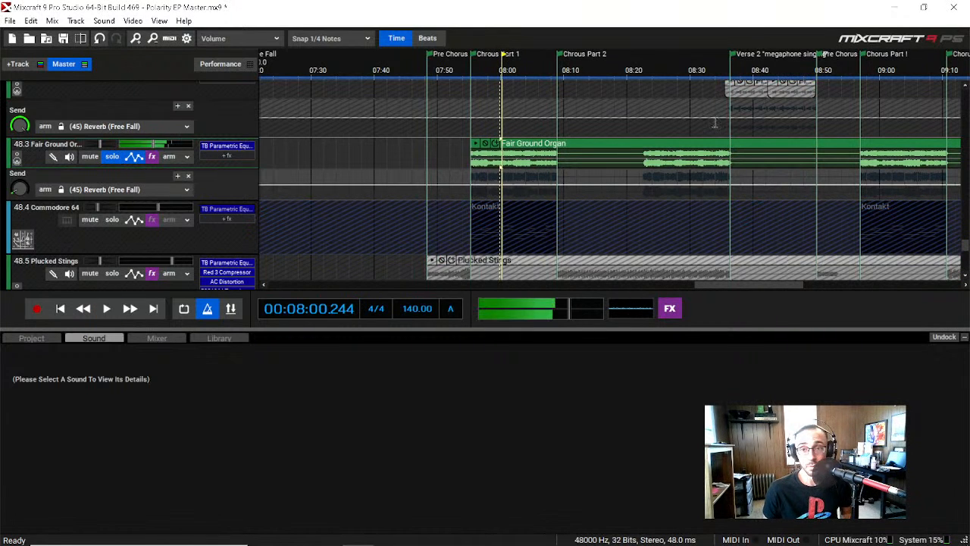
left_click(657, 61)
key("space")
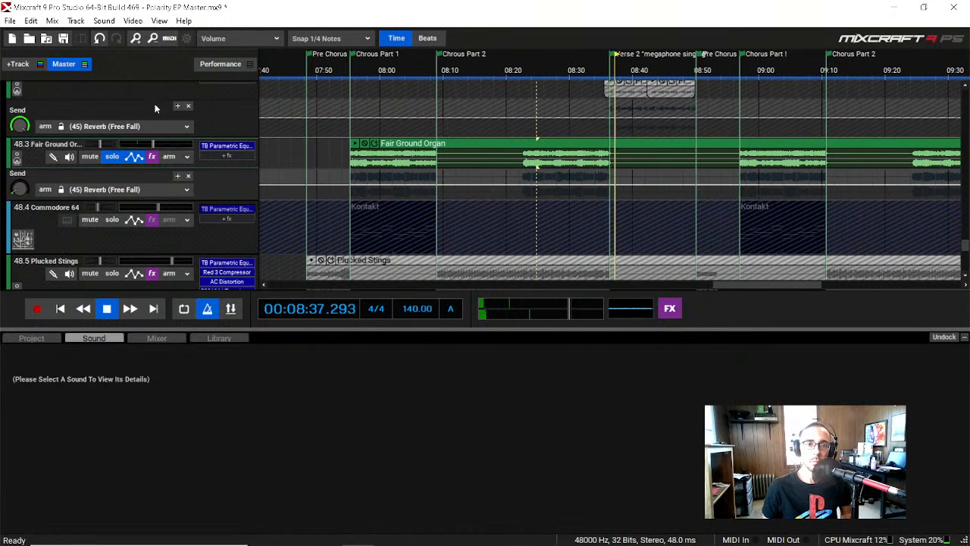
Step: Take the Fair Ground Organ track out of solo and play the full mix at the start of Verse 2
key("space")
left_click(111, 157)
key("space")
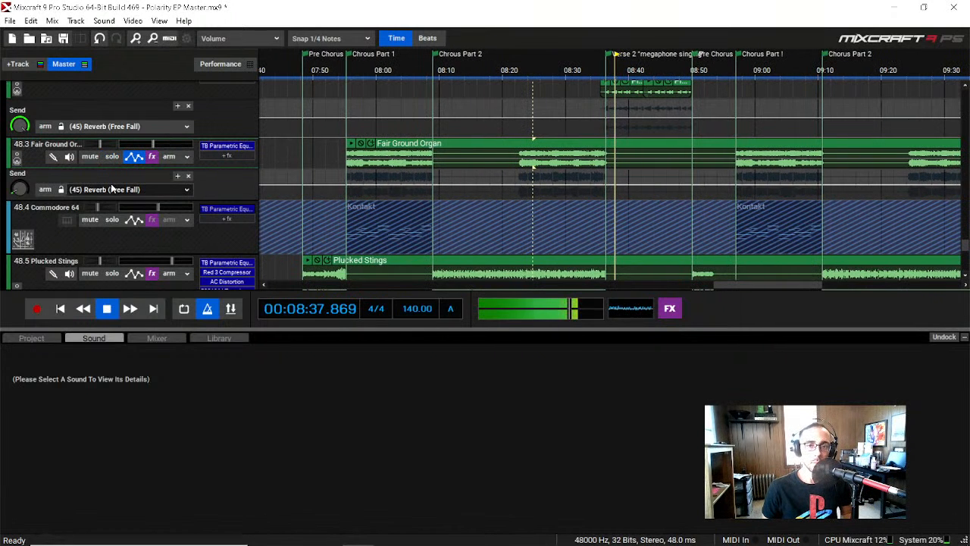
Step: Stop playback, solo the Commodore 64 track, and show its instrument details with the Messiah Version 1 synth interface
key("space")
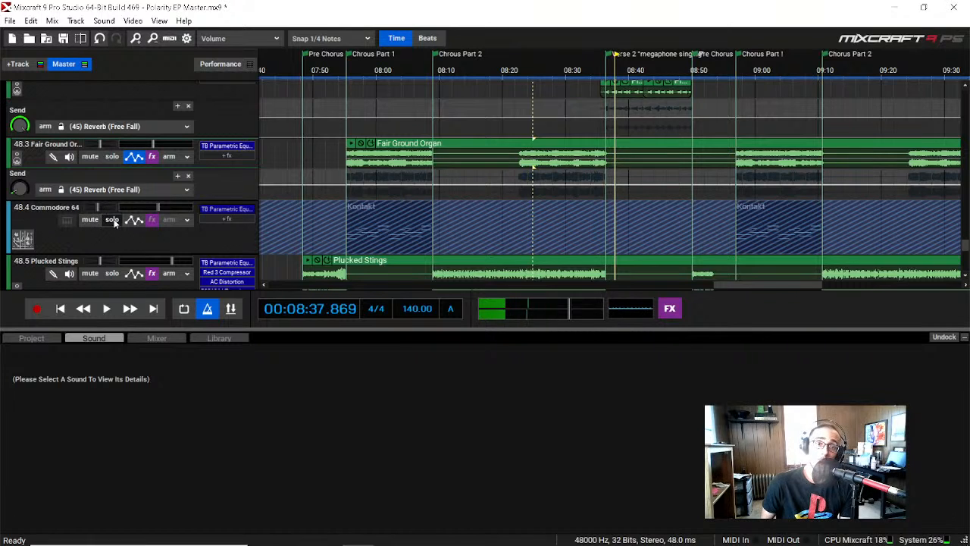
left_click(112, 219)
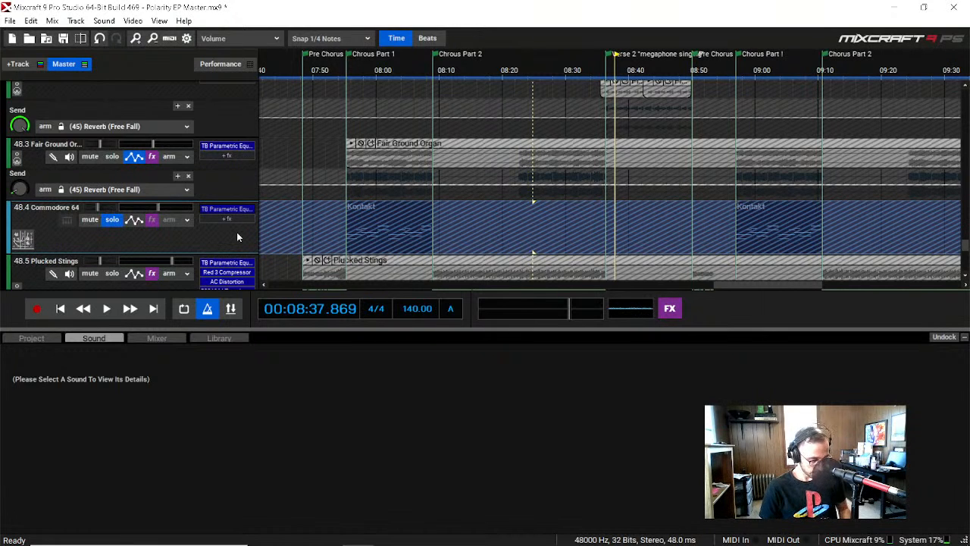
left_click(66, 220)
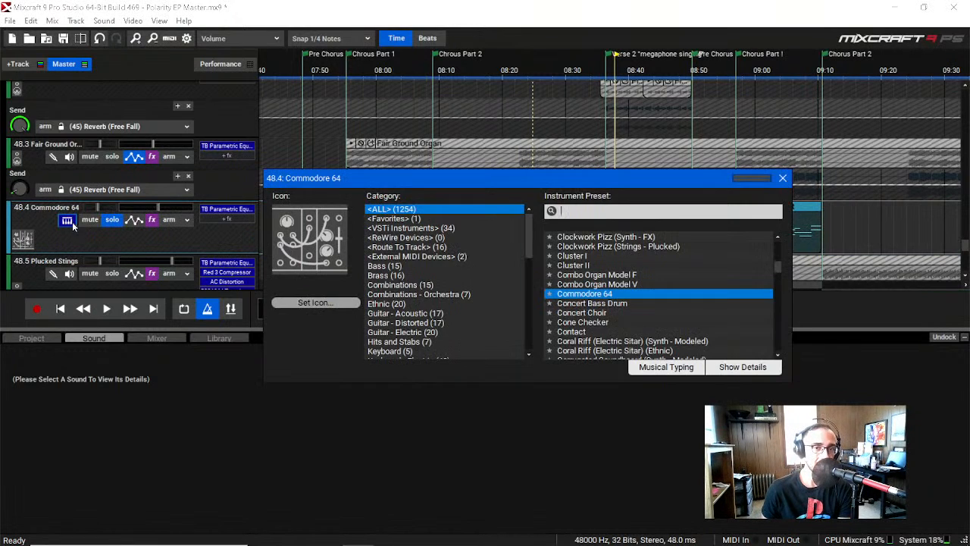
left_click(768, 368)
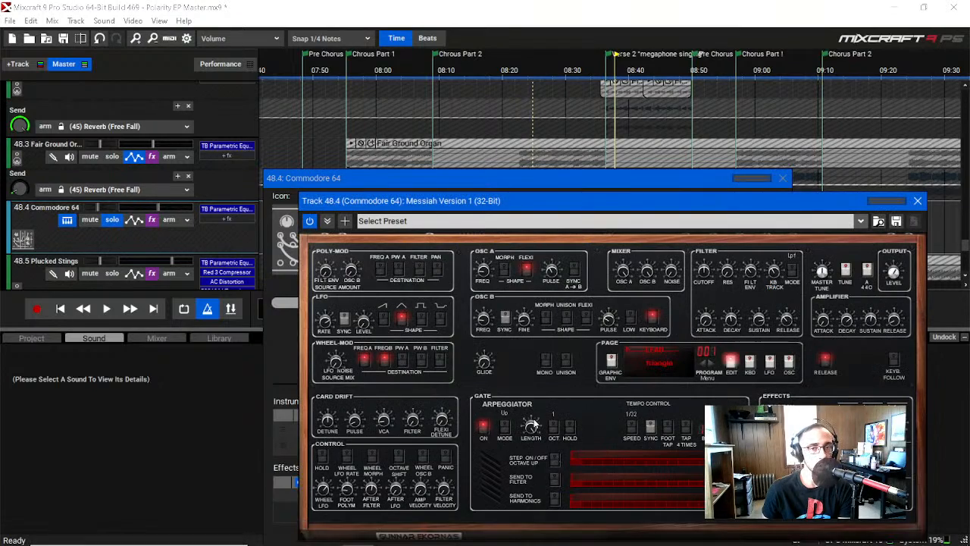
left_click_drag(642, 174, 446, 36)
left_click_drag(577, 48, 667, 293)
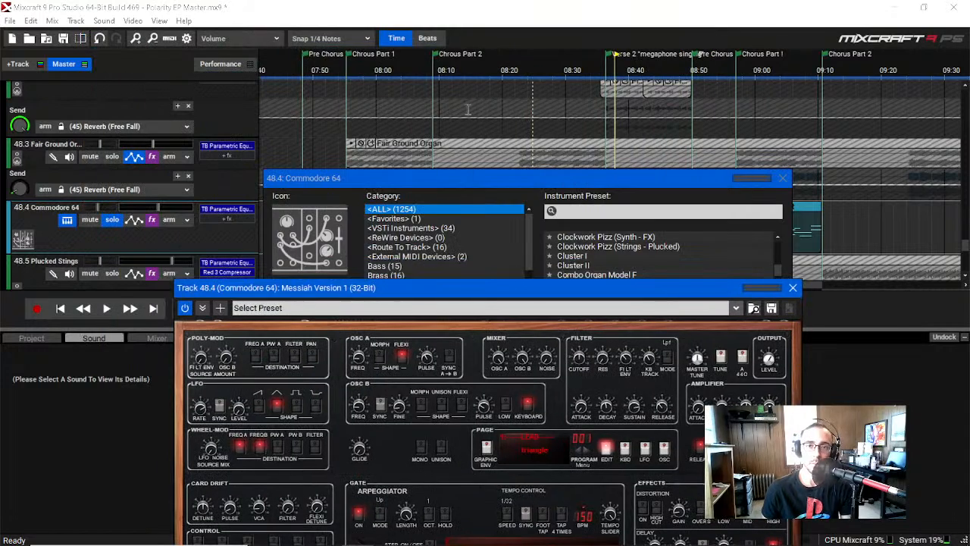
Step: Play the soloed Commodore 64 track from the start of Chorus Part 1, closing the Messiah and instrument windows
left_click(355, 64)
key("space")
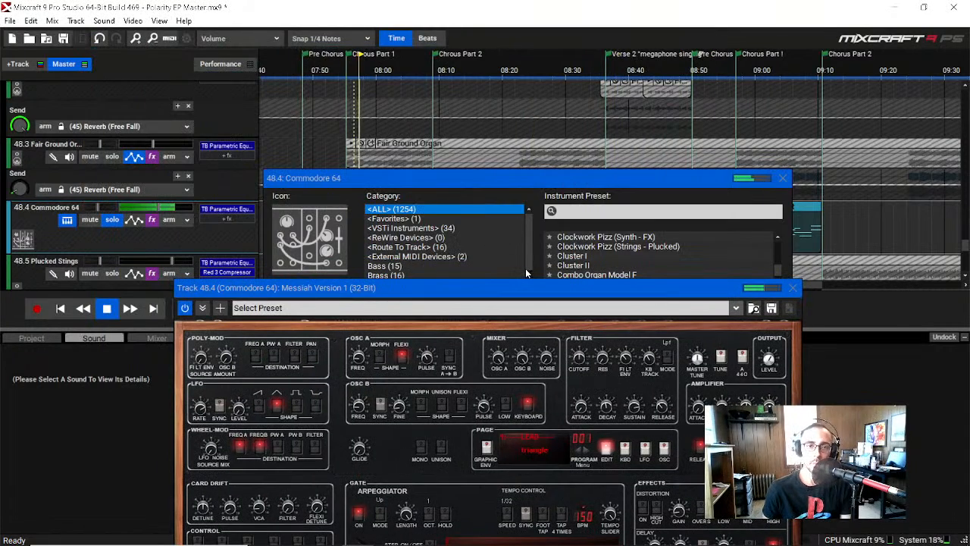
left_click_drag(528, 294, 504, 92)
left_click(768, 84)
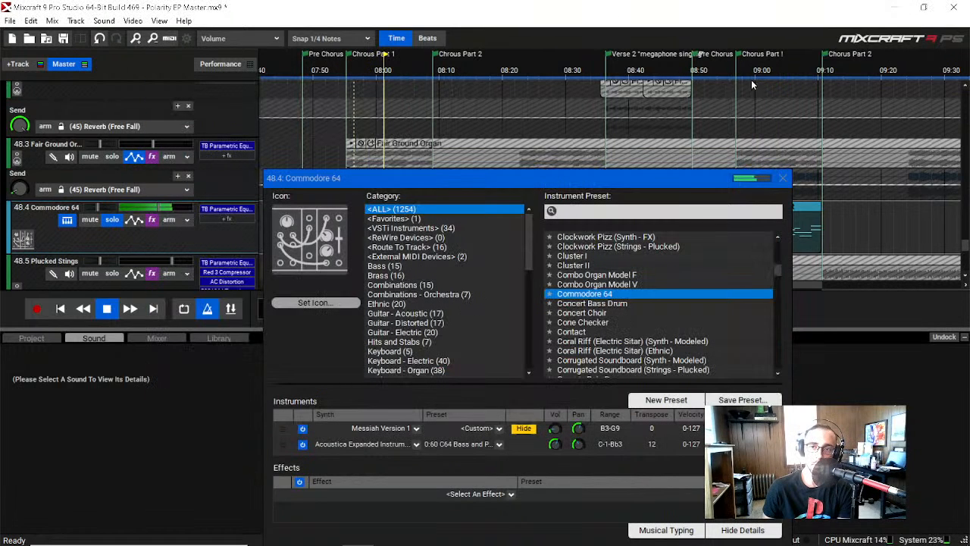
left_click(782, 179)
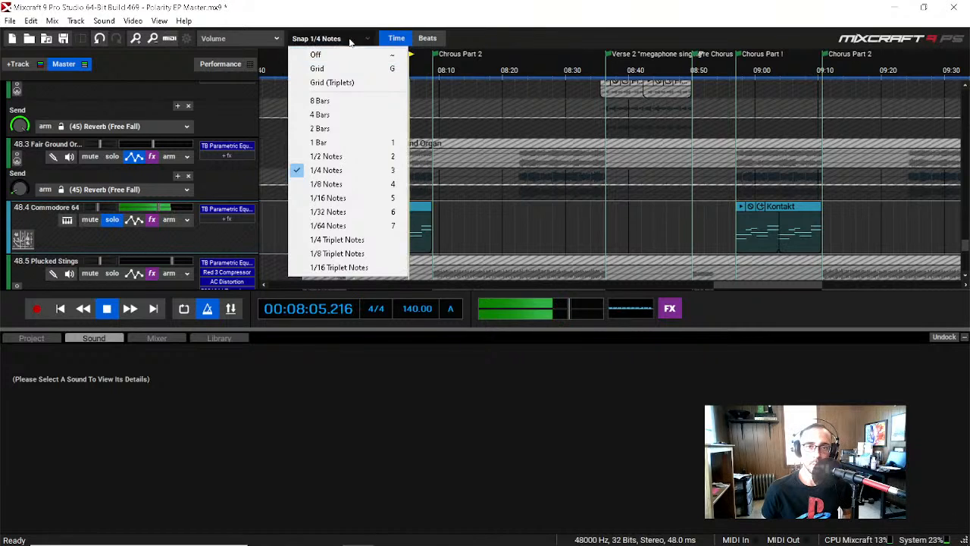
left_click(433, 5)
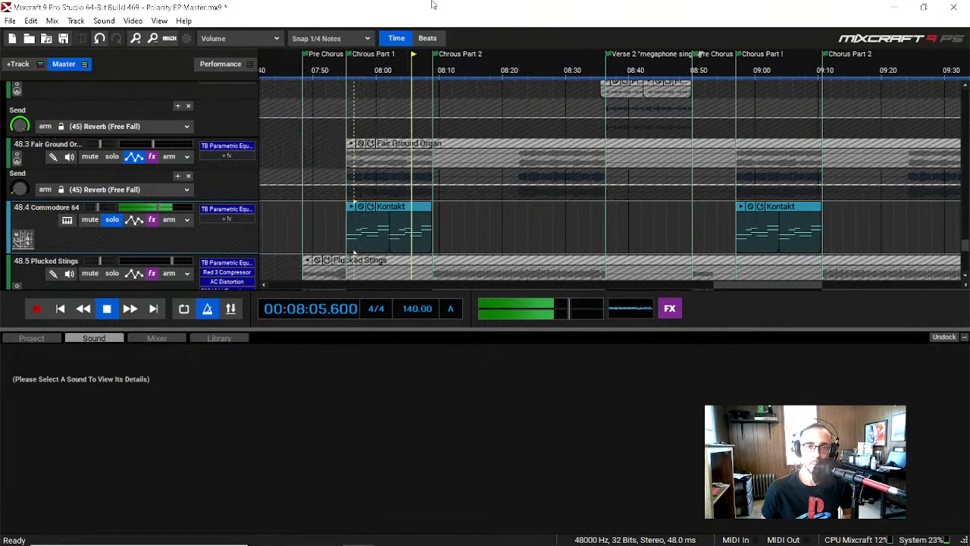
left_click(387, 73)
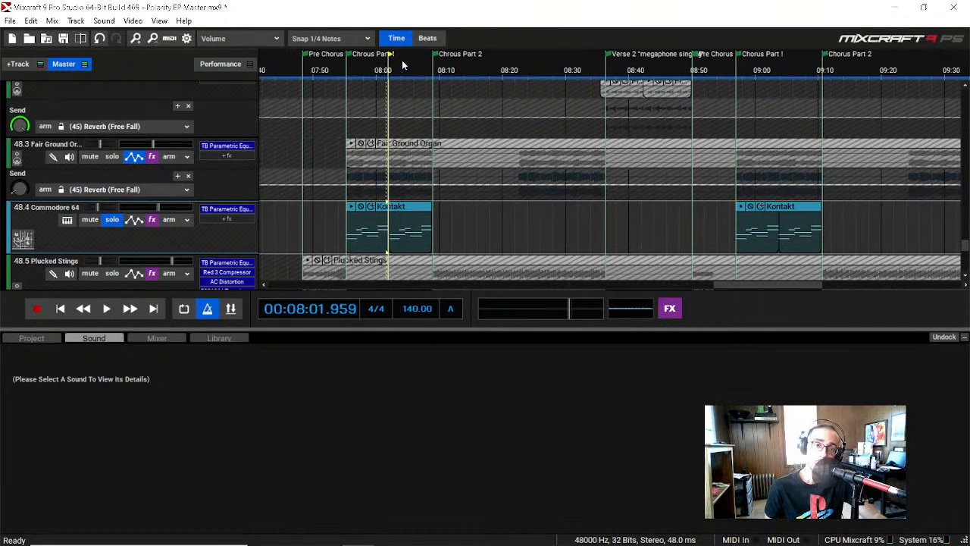
Step: Examine the Commodore 64 track's TB Parametric Equalizer curve, close it, and take the track out of solo
left_click(244, 210)
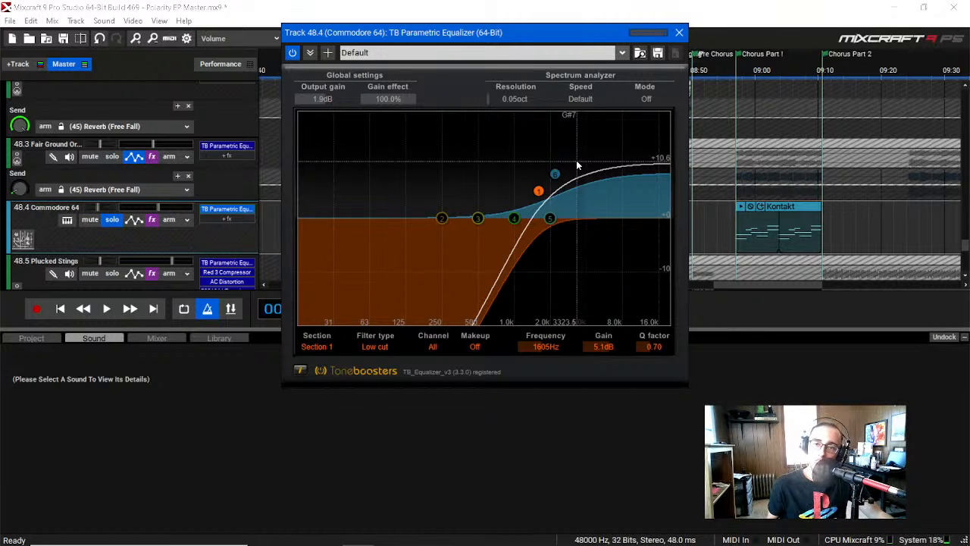
left_click(679, 33)
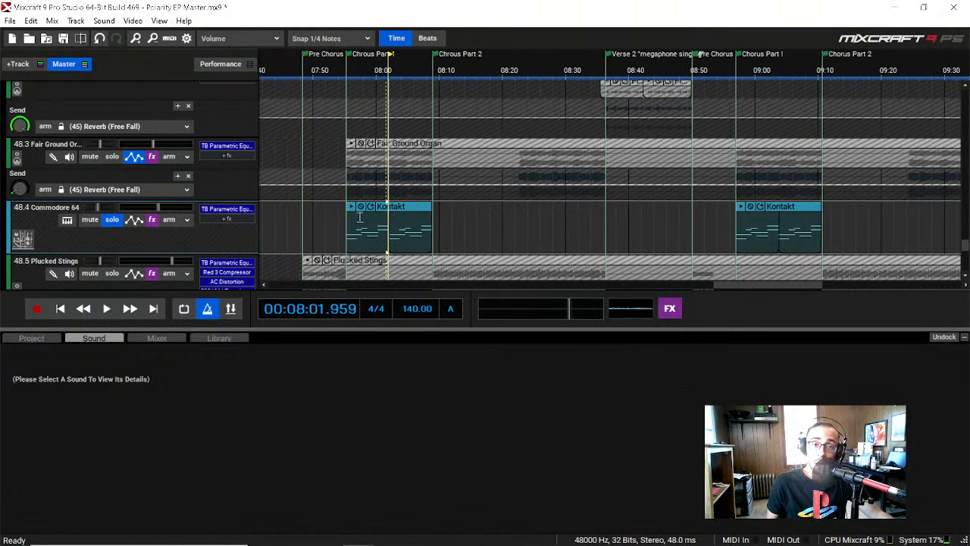
mouse_move(350, 243)
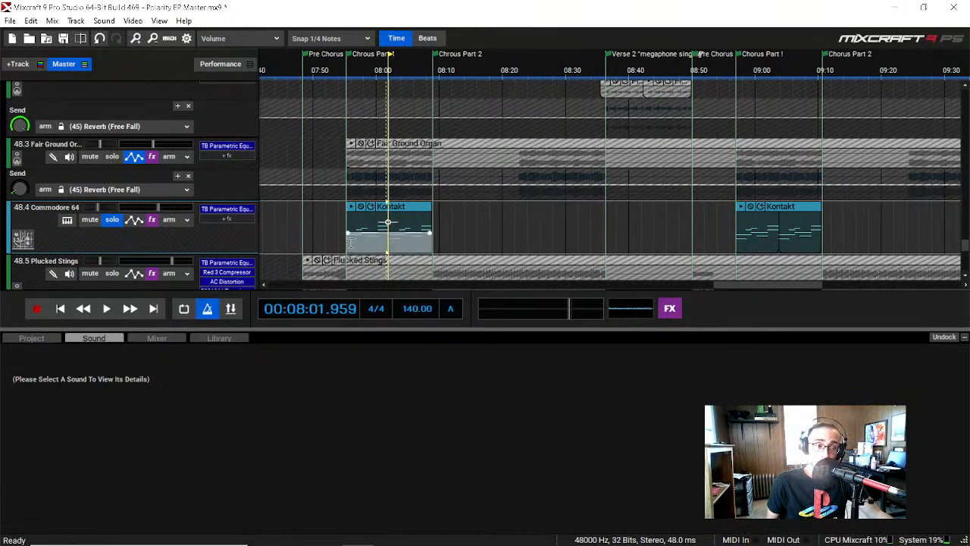
left_click(227, 209)
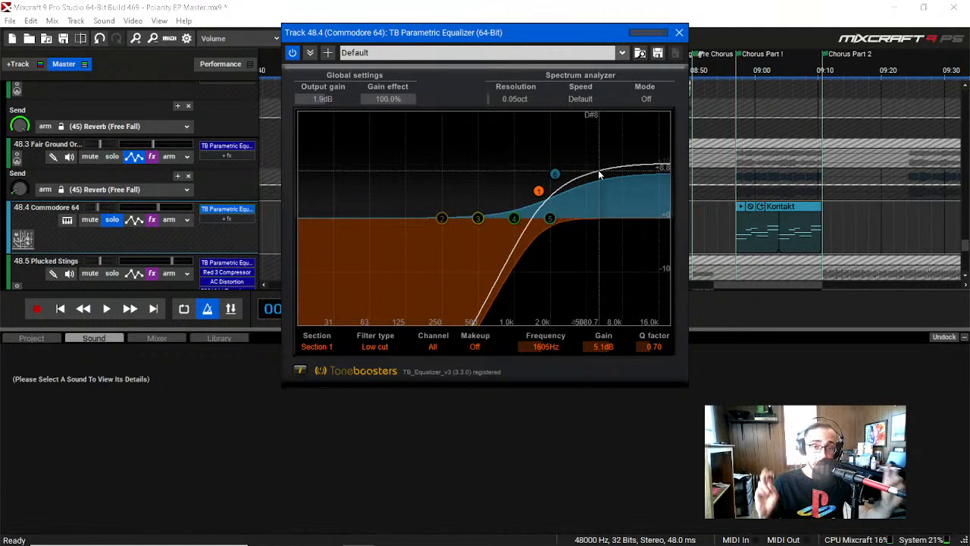
left_click(680, 31)
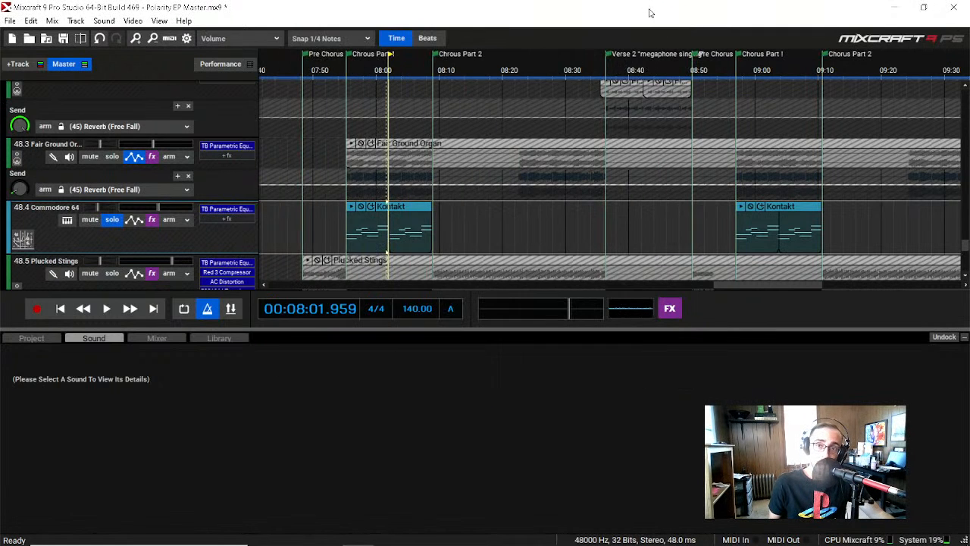
left_click(112, 220)
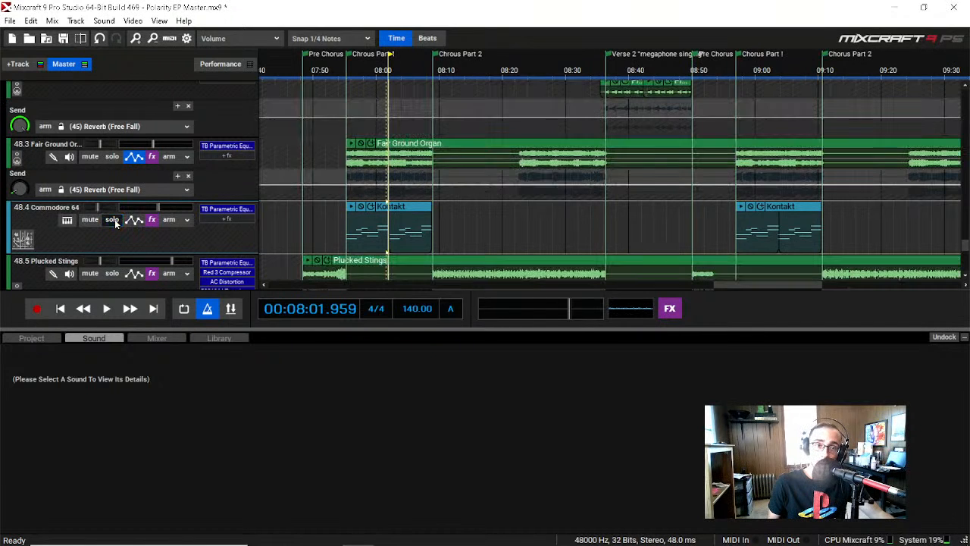
Step: Solo the Plucked Stings track and play it from about 07:50 in the Pre Chorus into Chorus Part 1
scroll(139, 223, "down", 1)
scroll(139, 223, "down", 1)
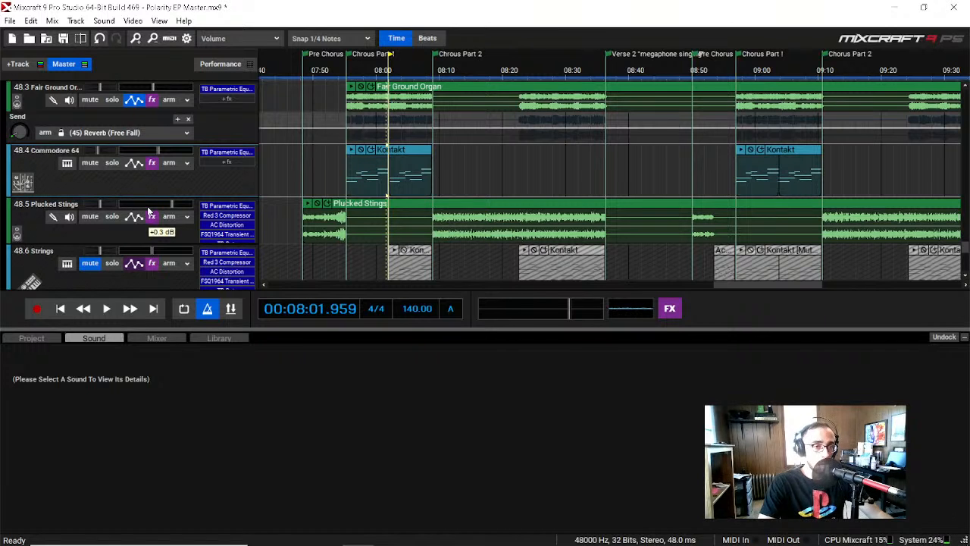
left_click(111, 217)
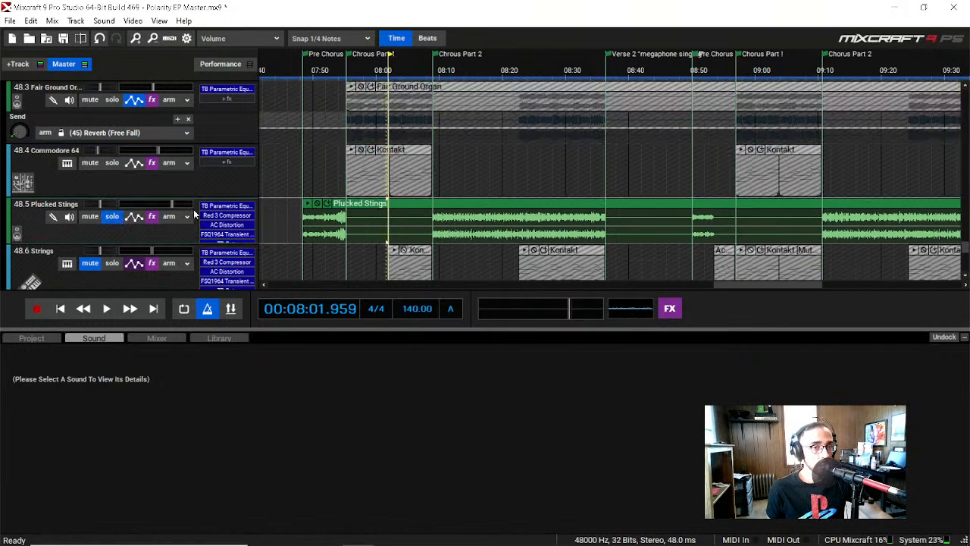
left_click(318, 72)
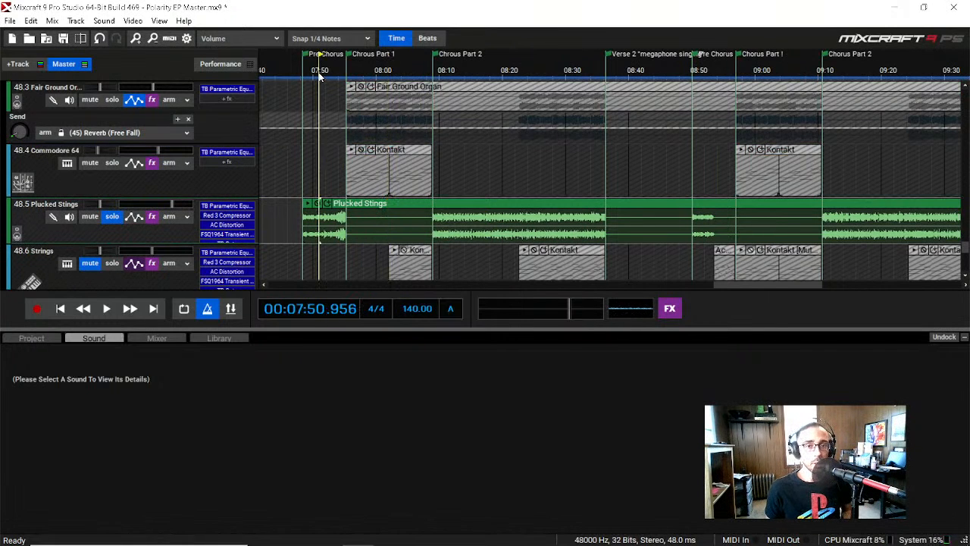
key("space")
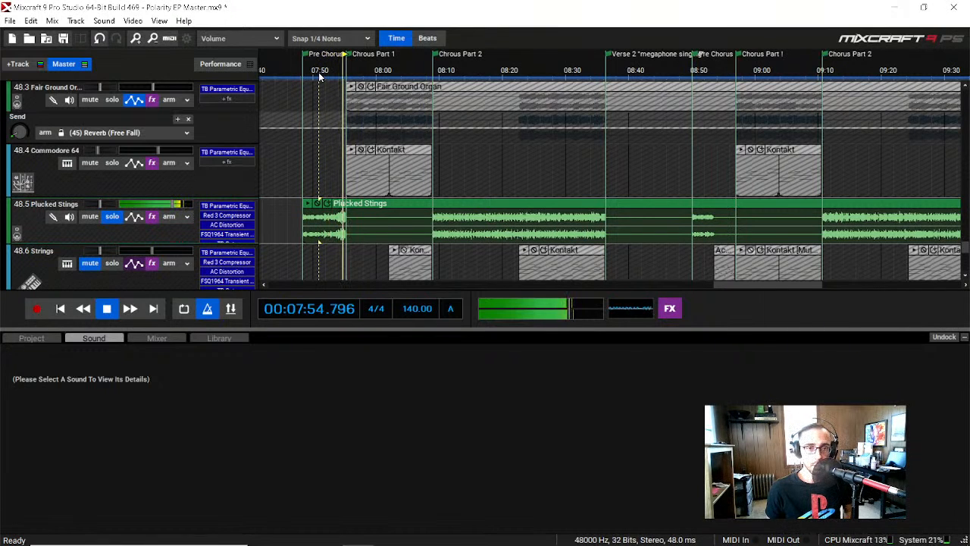
key("space")
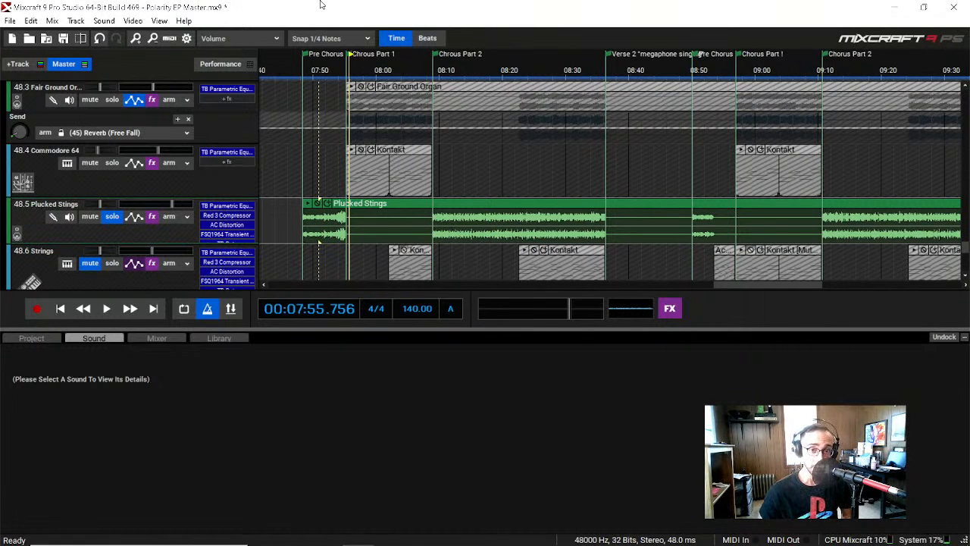
Step: Play Plucked Stings from the start of Chorus Part 2 and make its track taller to show the full effects list
double_click(438, 72)
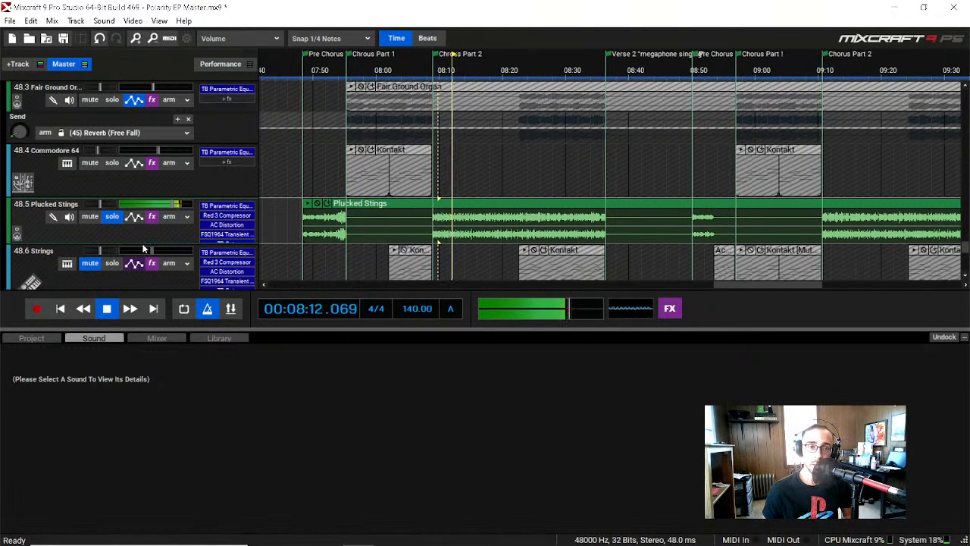
left_click_drag(142, 246, 143, 256)
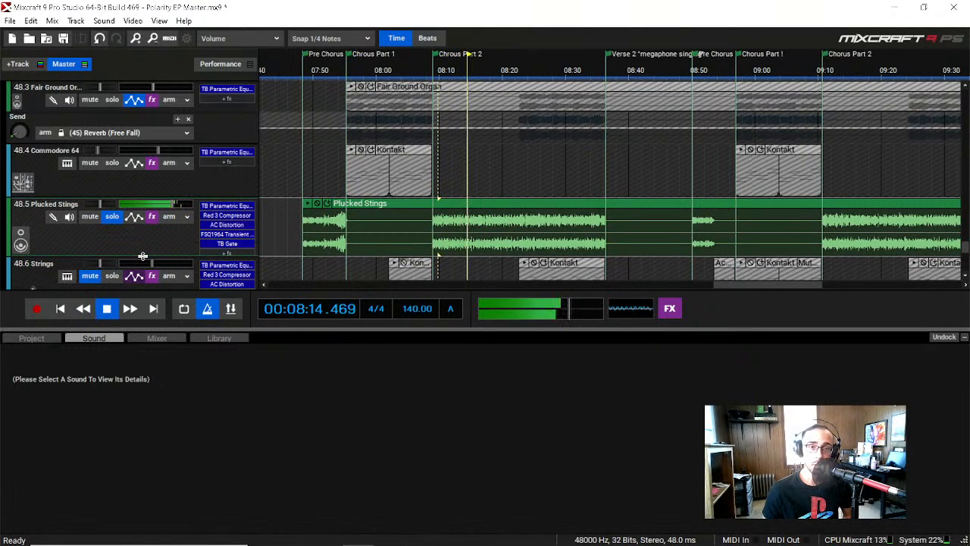
scroll(134, 233, "down", 1)
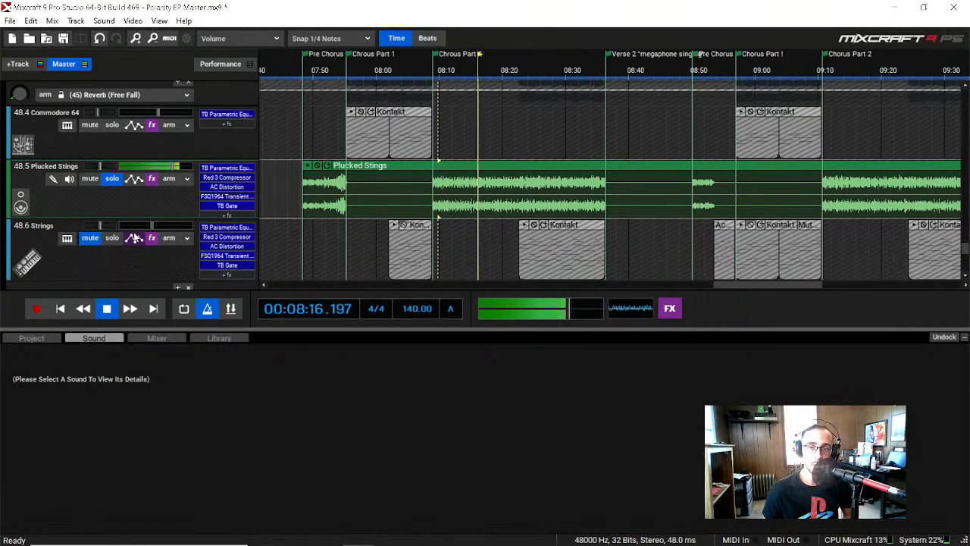
key("space")
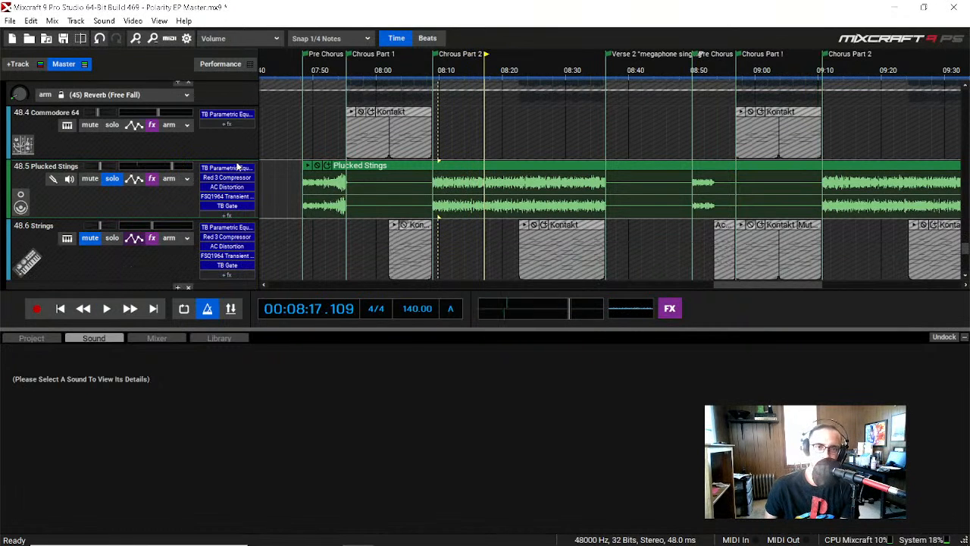
Step: Examine the Plucked Stings track's TB Parametric Equalizer, and its Red 3 Compressor's gain reduction during playback
left_click(226, 168)
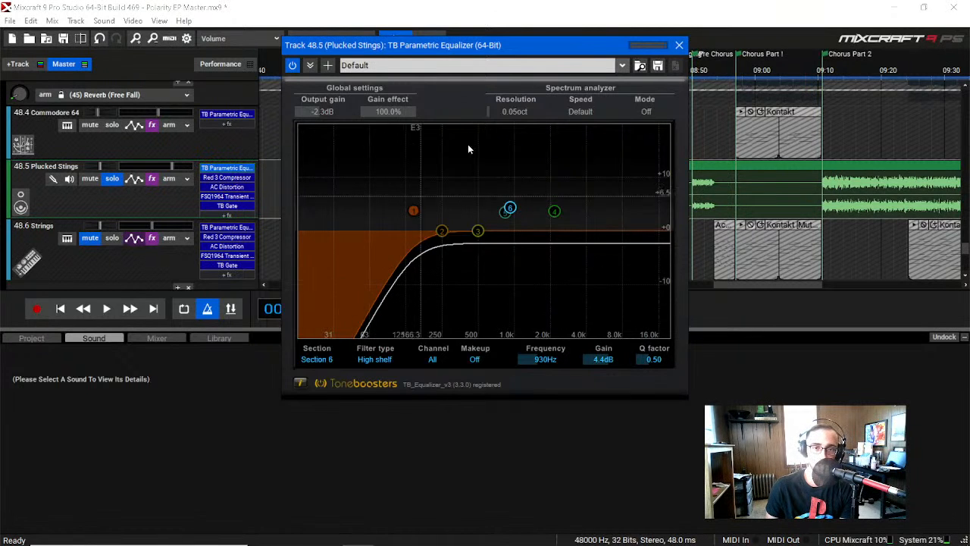
left_click(679, 45)
left_click(214, 179)
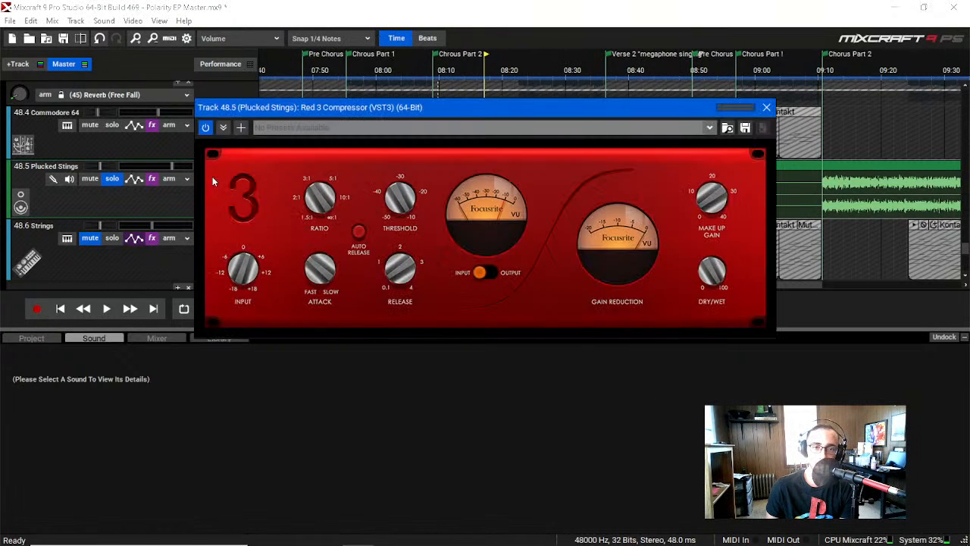
key("space")
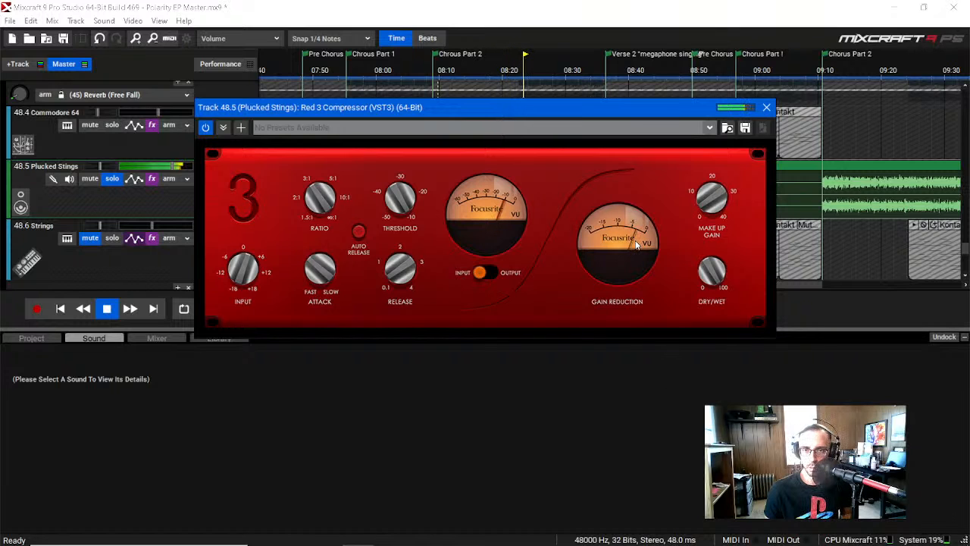
left_click(767, 107)
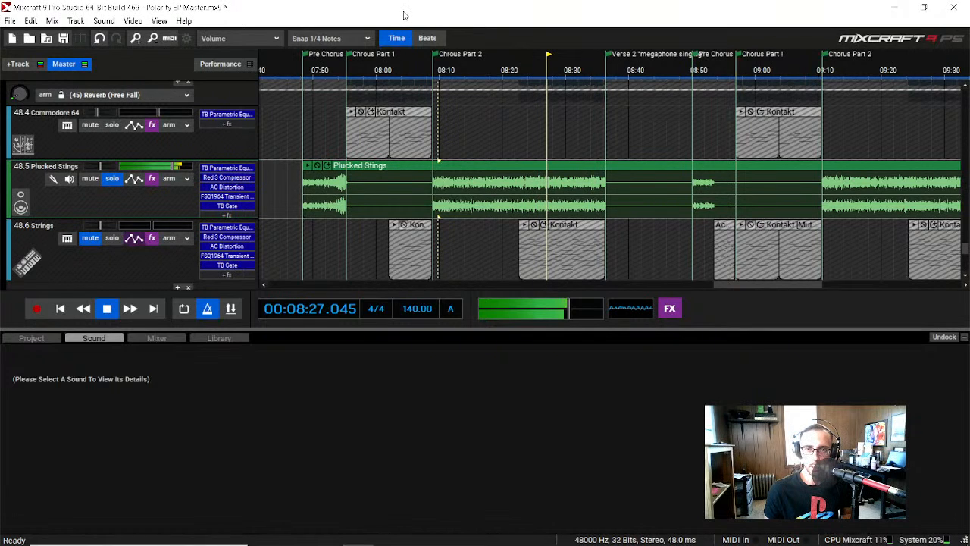
key("space")
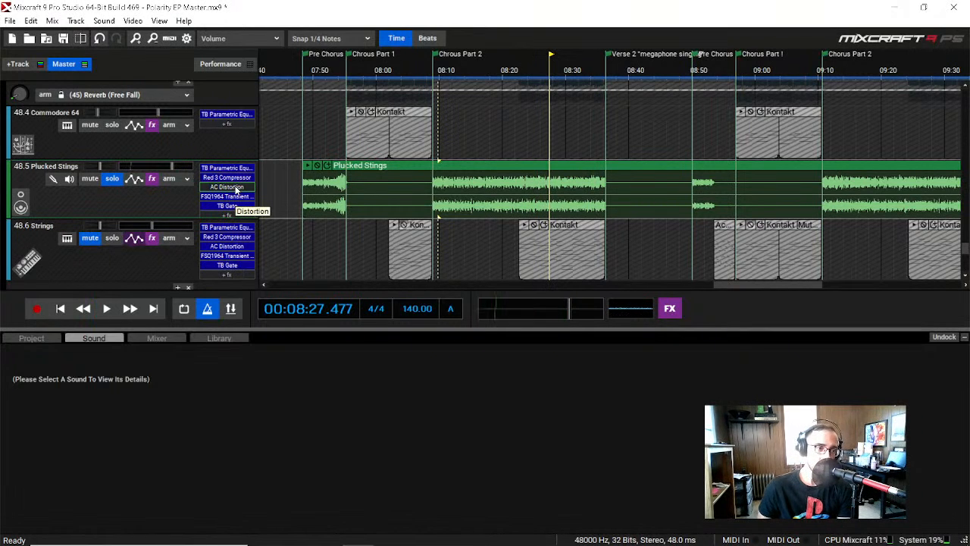
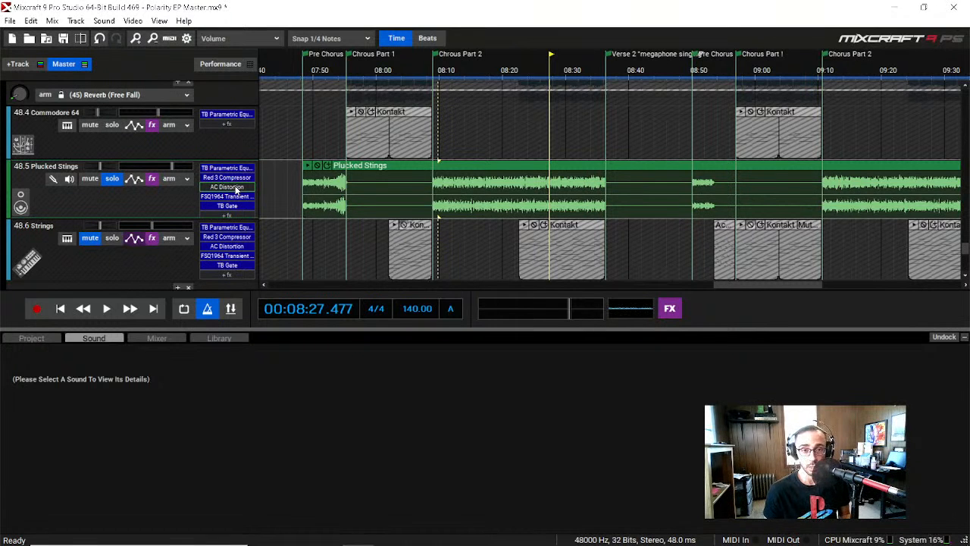
Step: Compare the Plucked Stings track with its Acoustica Distortion bypassed and enabled during playback, and close the effect
left_click(236, 188)
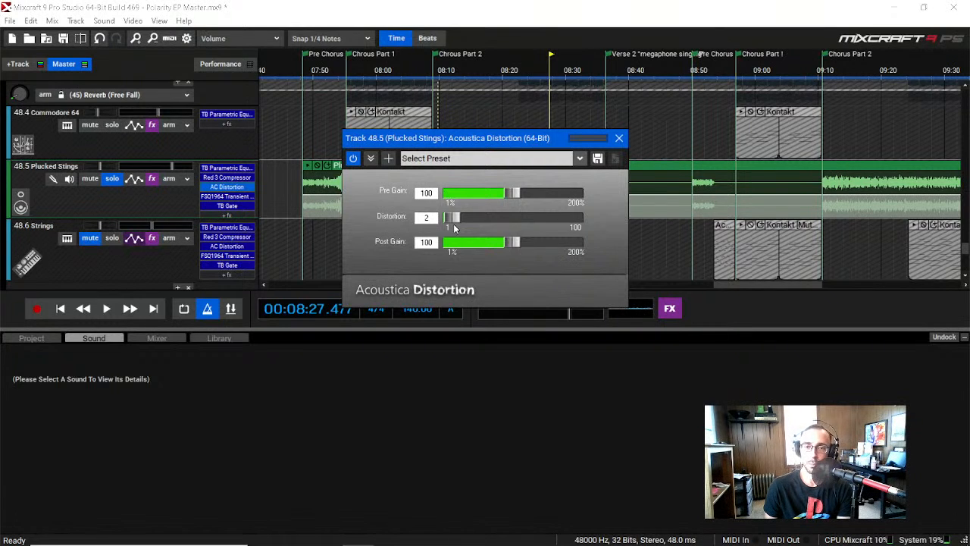
left_click(356, 162)
key("space")
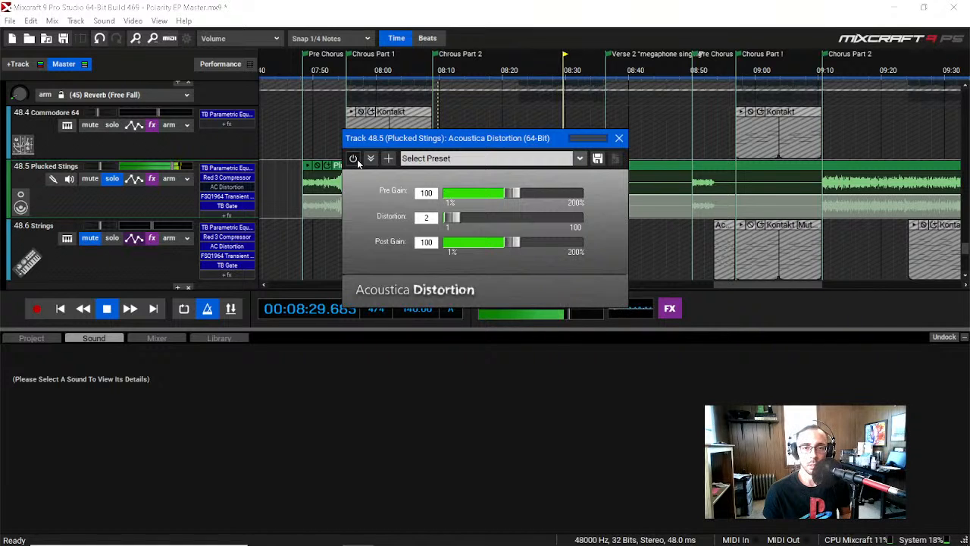
left_click(355, 160)
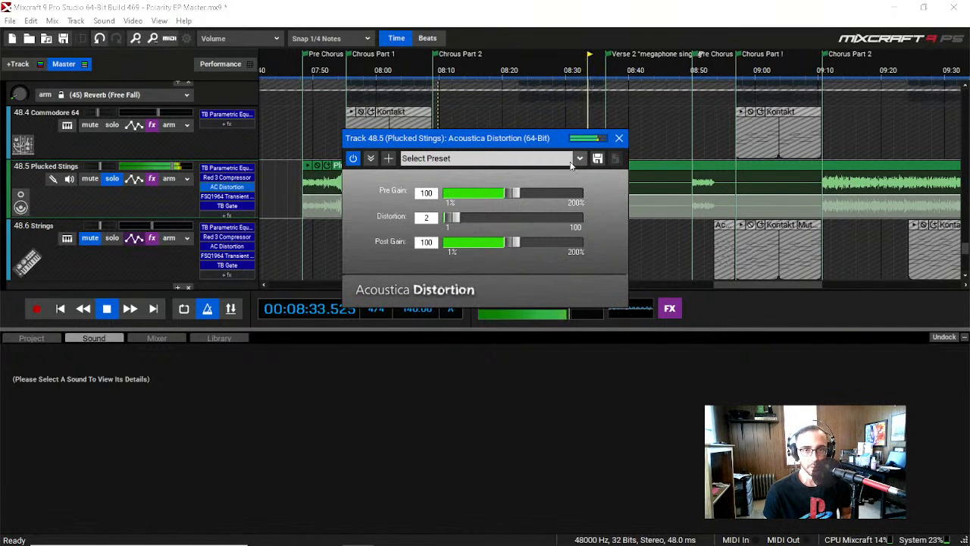
left_click(619, 138)
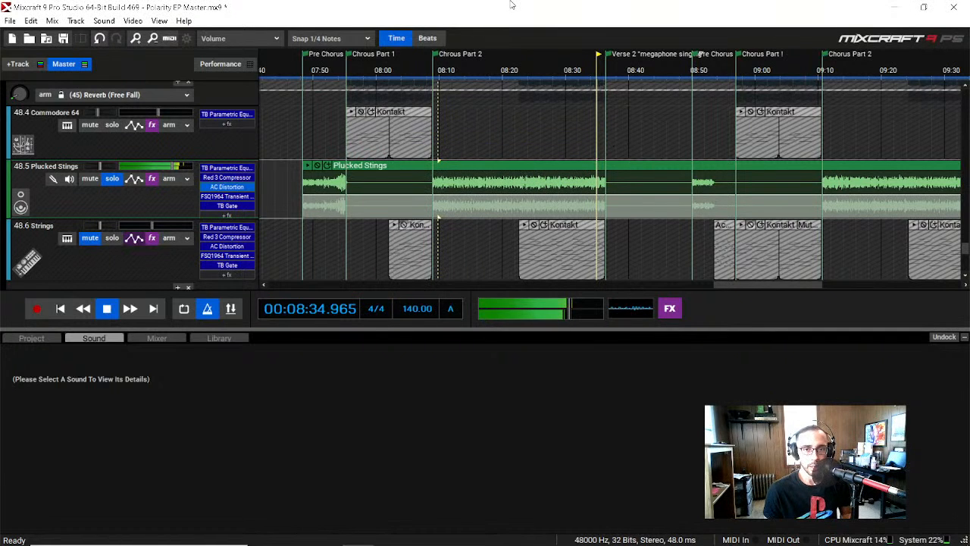
key("space")
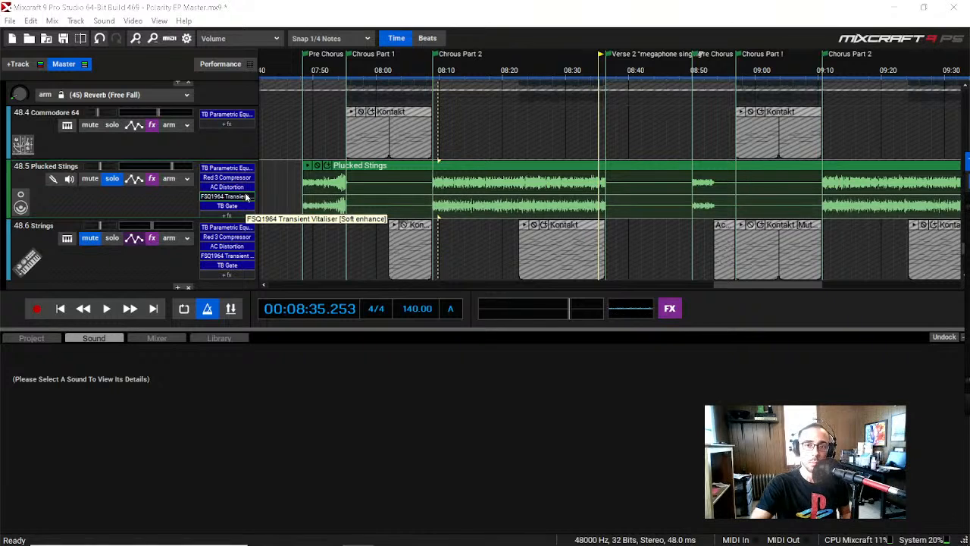
Step: Open the Plucked Stings track's FSQ1964 Transient Vitaliser, bring its window into view, examine the Soft enhance settings, and close it
left_click(246, 197)
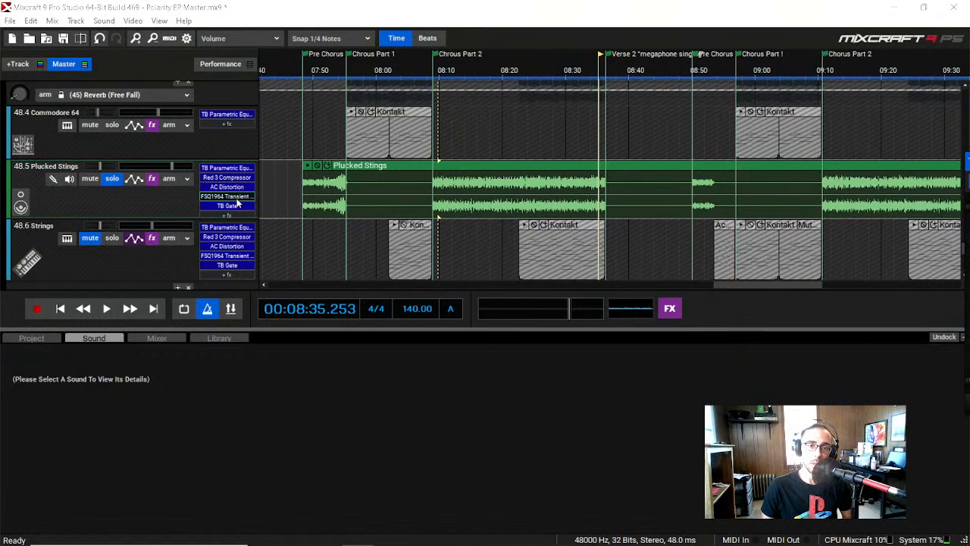
left_click(165, 20)
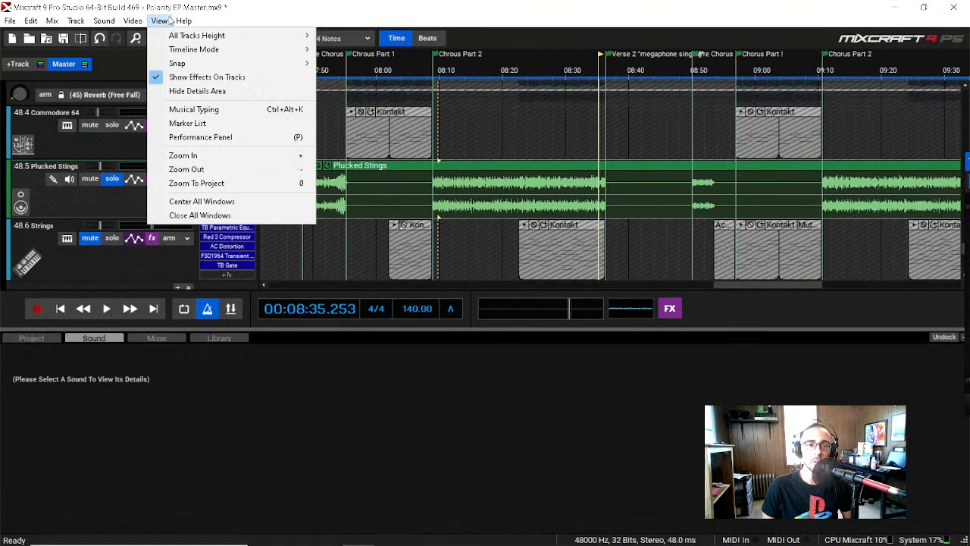
left_click(243, 202)
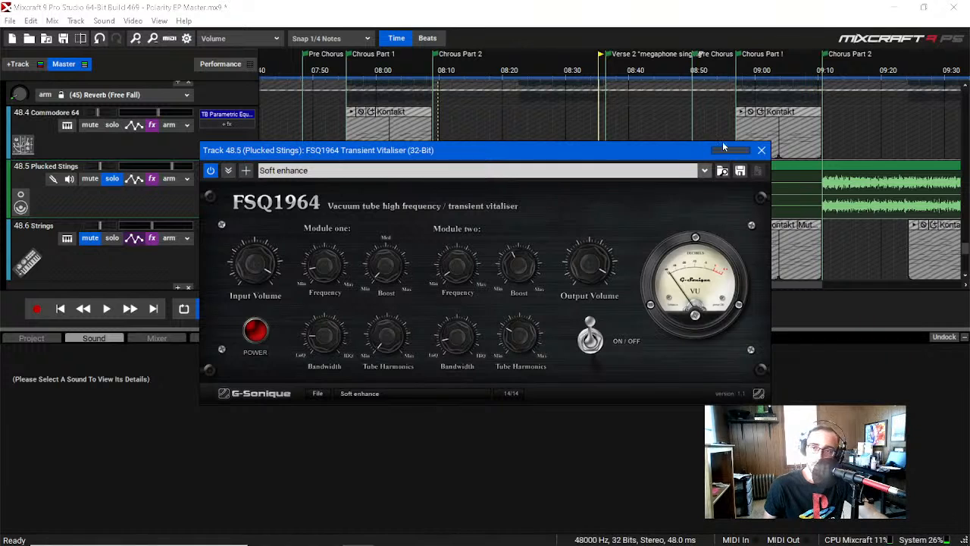
left_click(761, 150)
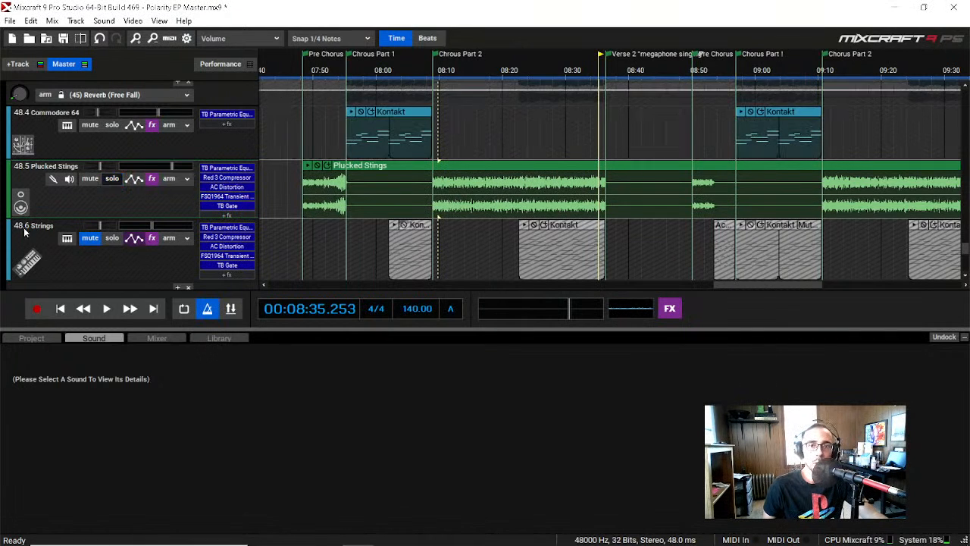
Step: Unmute and solo the 48.6 Strings instrument track
scroll(16, 233, "down", 2)
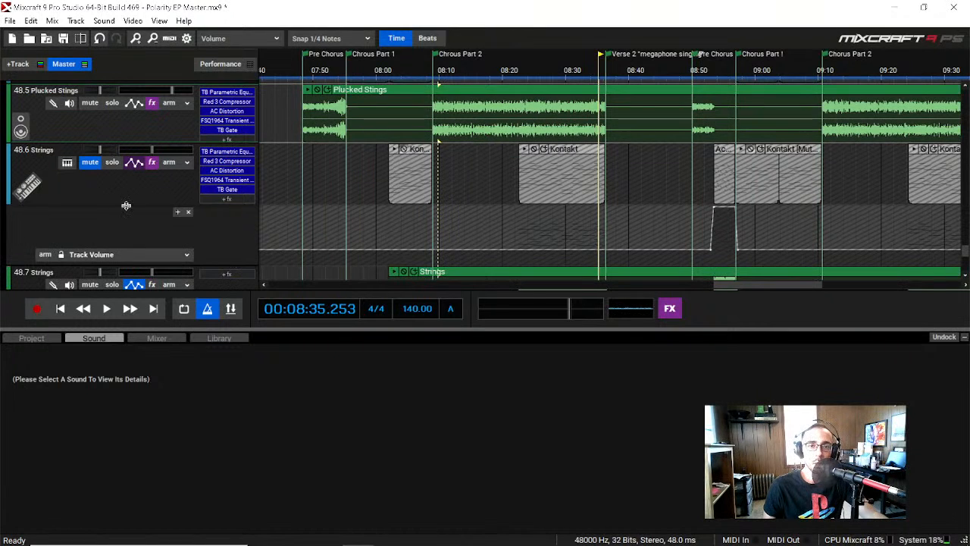
scroll(126, 205, "down", 1)
scroll(113, 209, "up", 2)
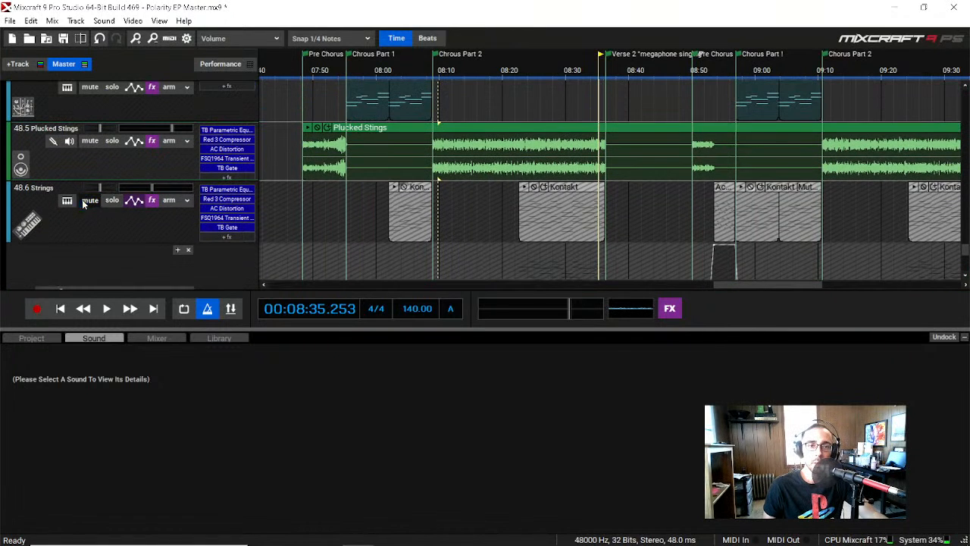
left_click(89, 200)
left_click(113, 200)
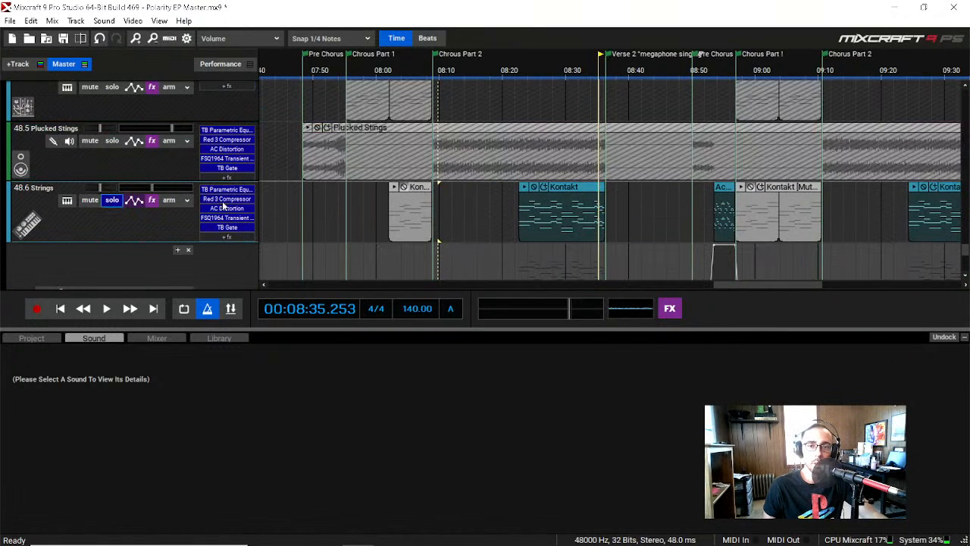
Step: Close the stray effect window and play the soloed Strings track from about 08:25 in Chorus Part 2
left_click(528, 70)
scroll(50, 197, "down", 2)
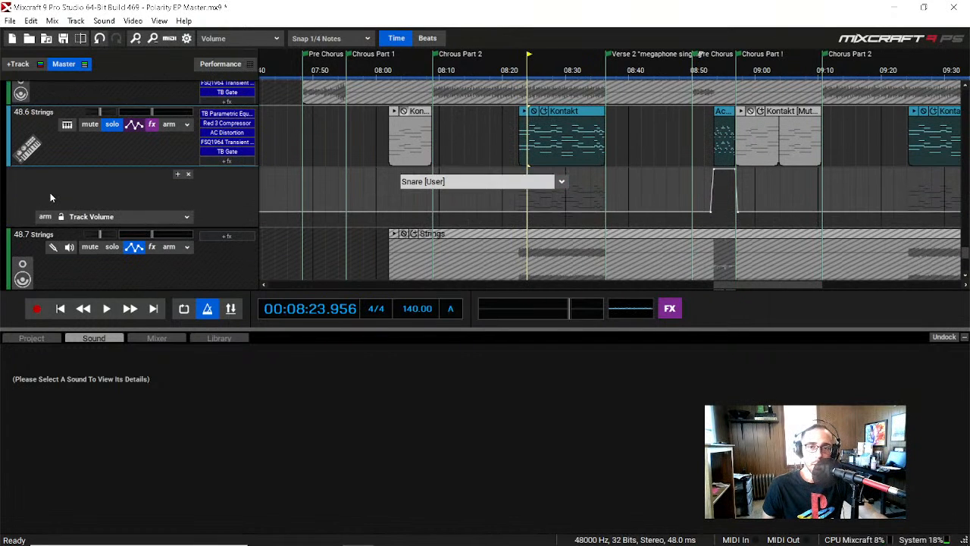
scroll(50, 197, "up", 1)
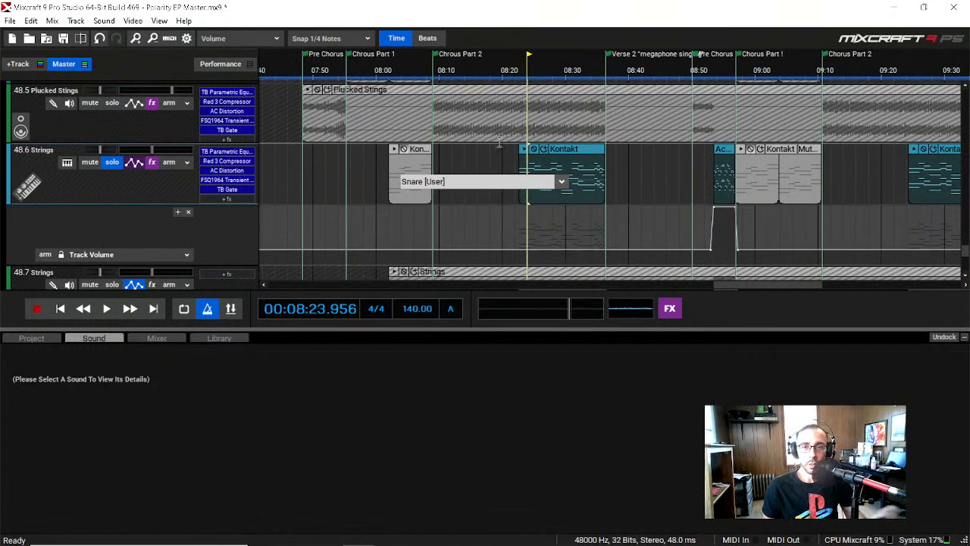
left_click(469, 172)
left_click(617, 162)
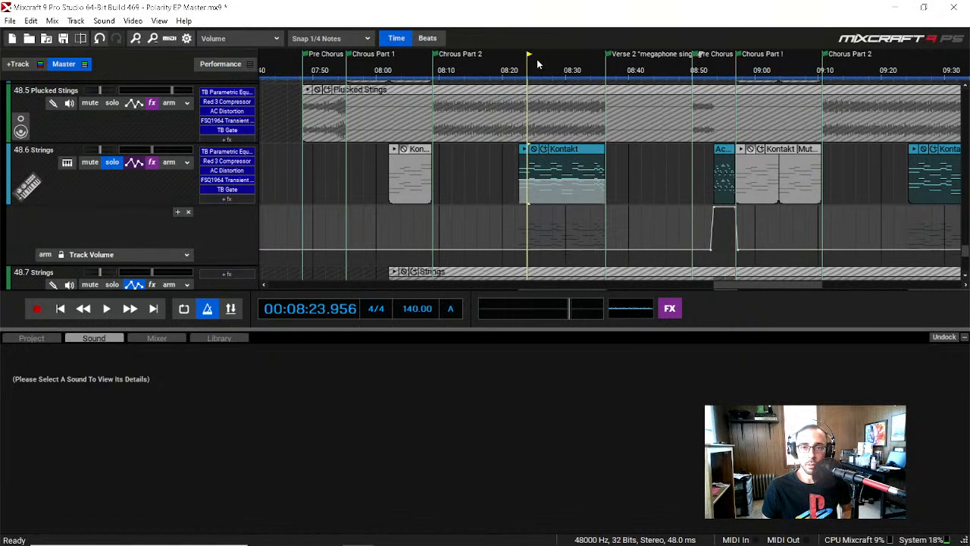
key("space")
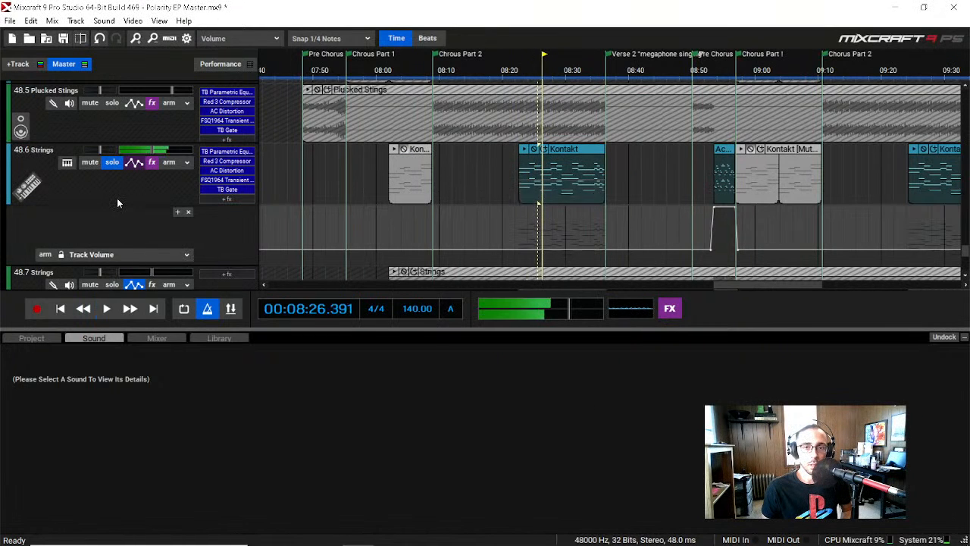
scroll(117, 199, "up", 2)
scroll(115, 200, "down", 2)
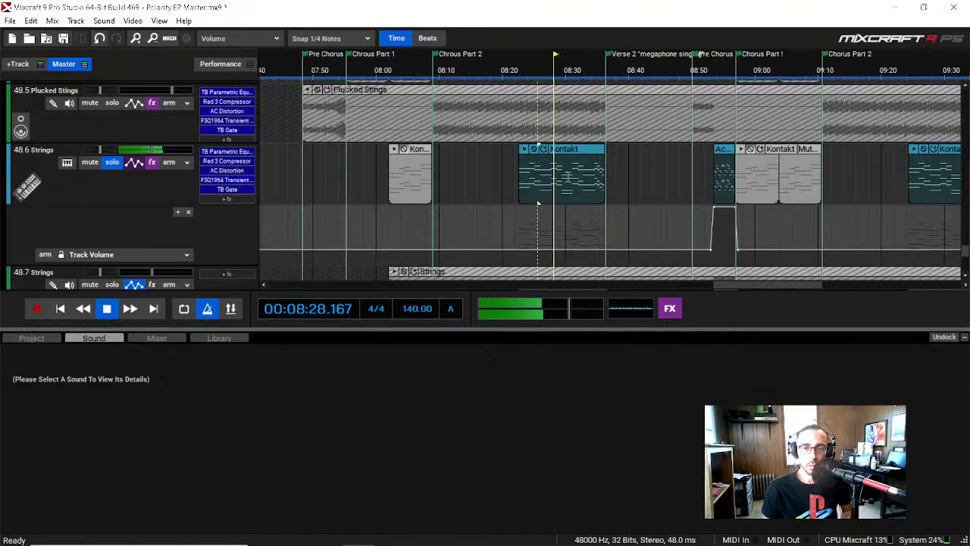
key("space")
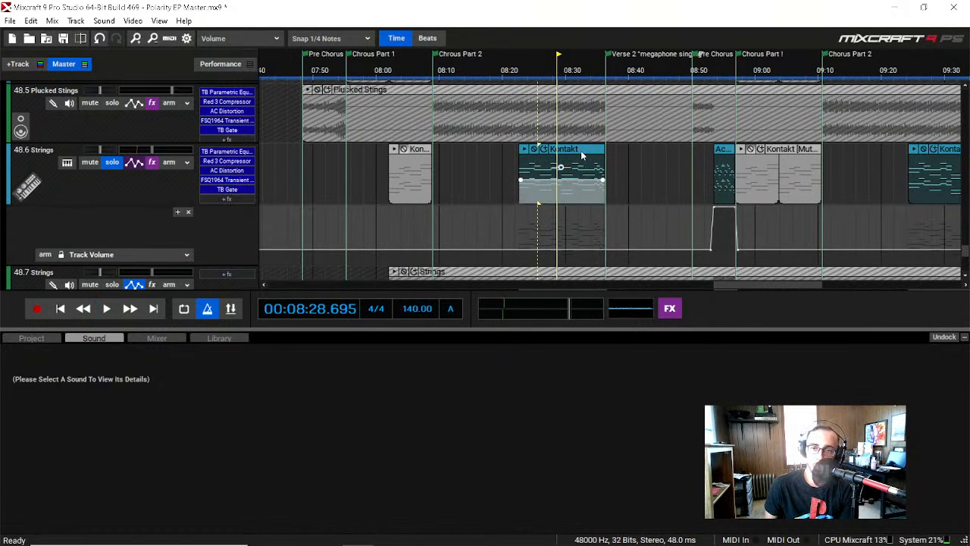
Step: Open the Strings track's Kontakt clip at the end of Chorus Part 2 to show its MIDI notes
left_click(582, 155)
scroll(64, 263, "up", 1)
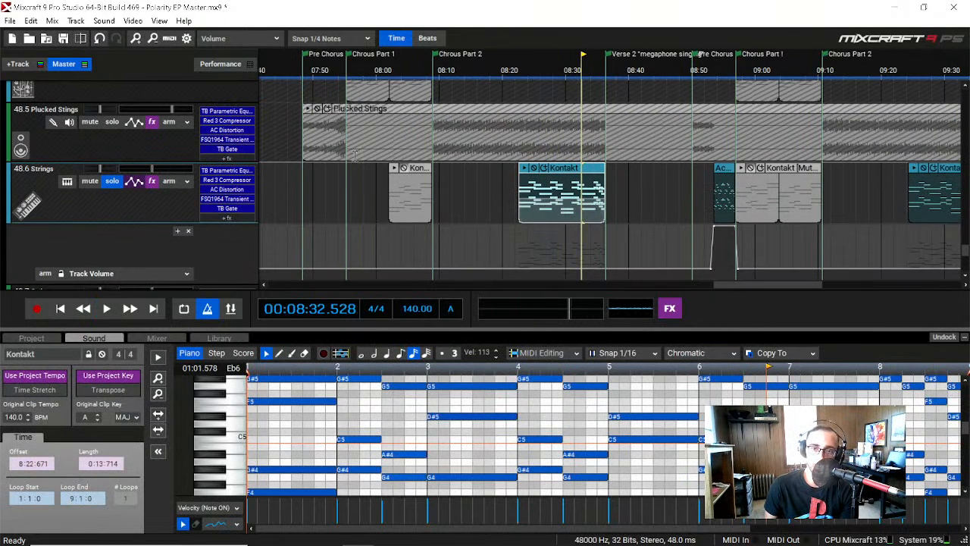
left_click(110, 124)
left_click(107, 125)
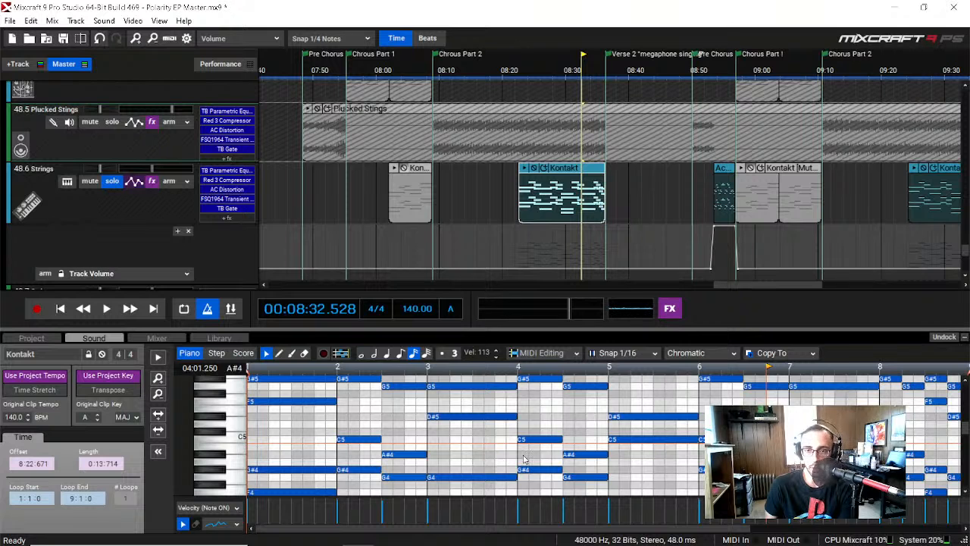
Step: Examine the 48.6 Strings instrument track's effects and volume automation alongside the 48.7 Strings audio track
scroll(124, 216, "down", 2)
scroll(126, 214, "down", 1)
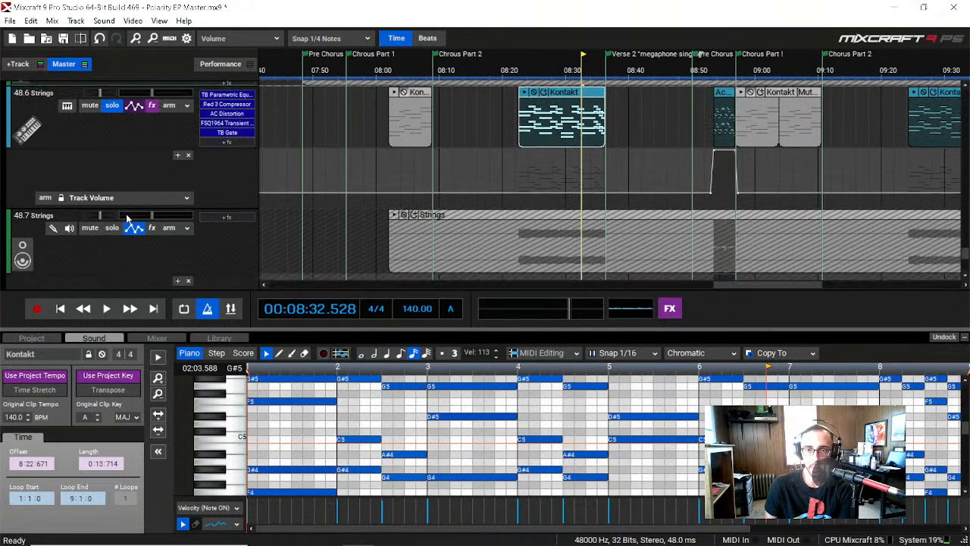
scroll(126, 214, "up", 1)
scroll(125, 214, "up", 1)
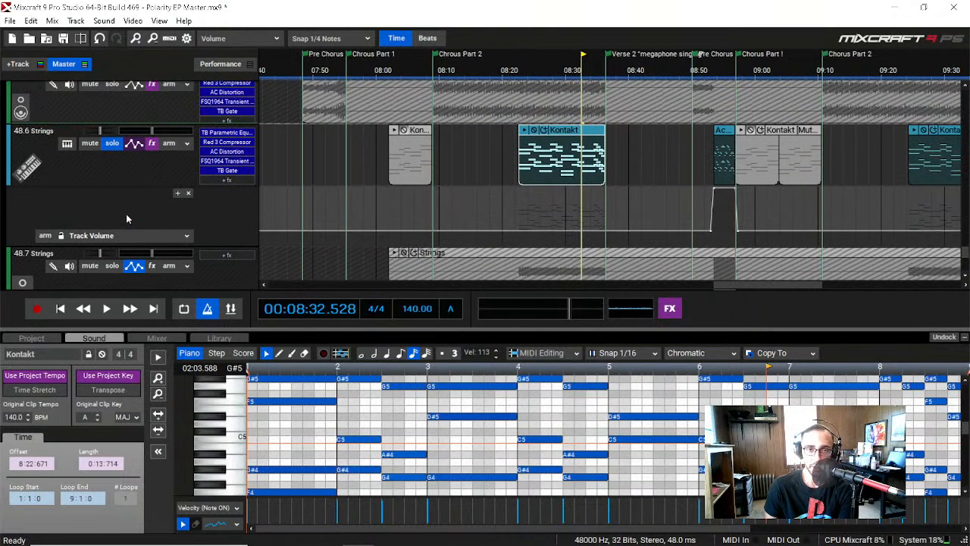
scroll(126, 209, "down", 3)
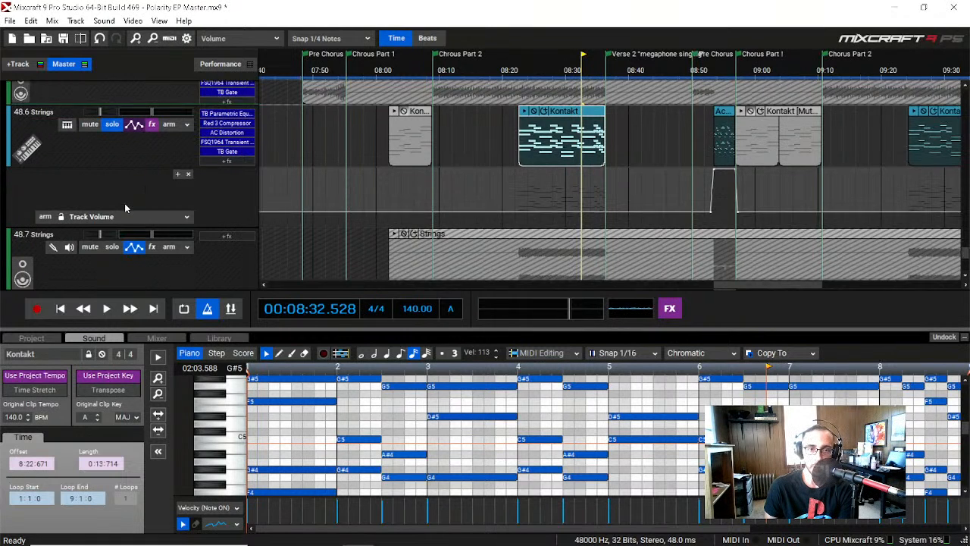
scroll(231, 233, "up", 2)
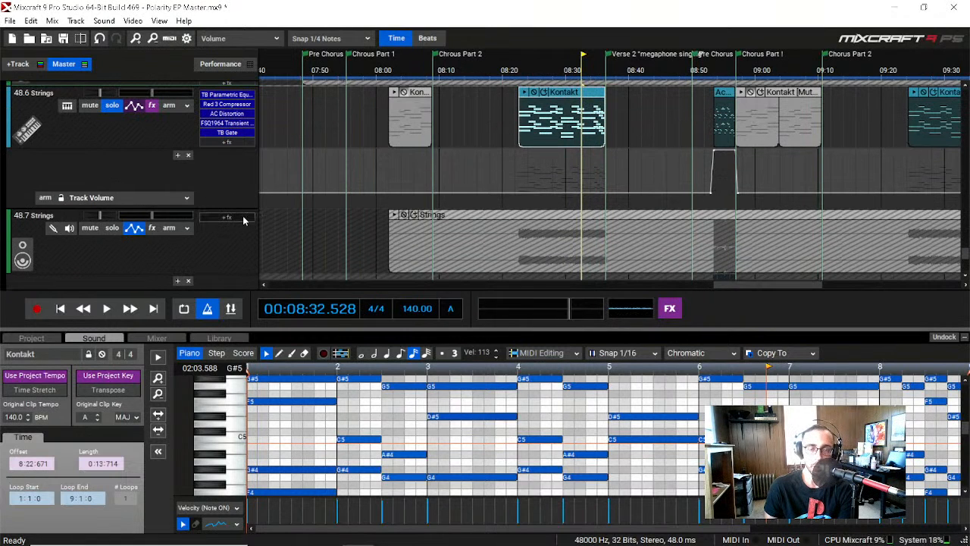
scroll(236, 219, "up", 1)
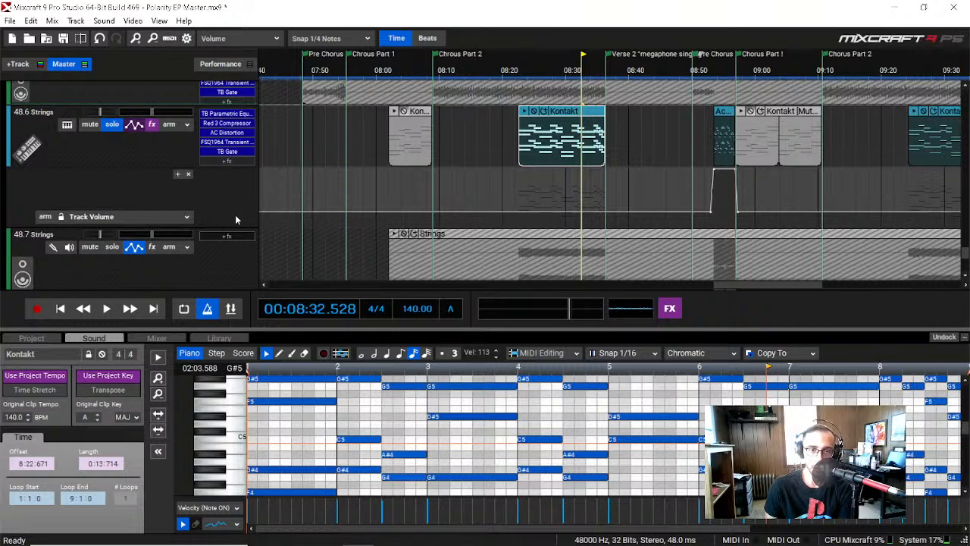
scroll(237, 218, "down", 1)
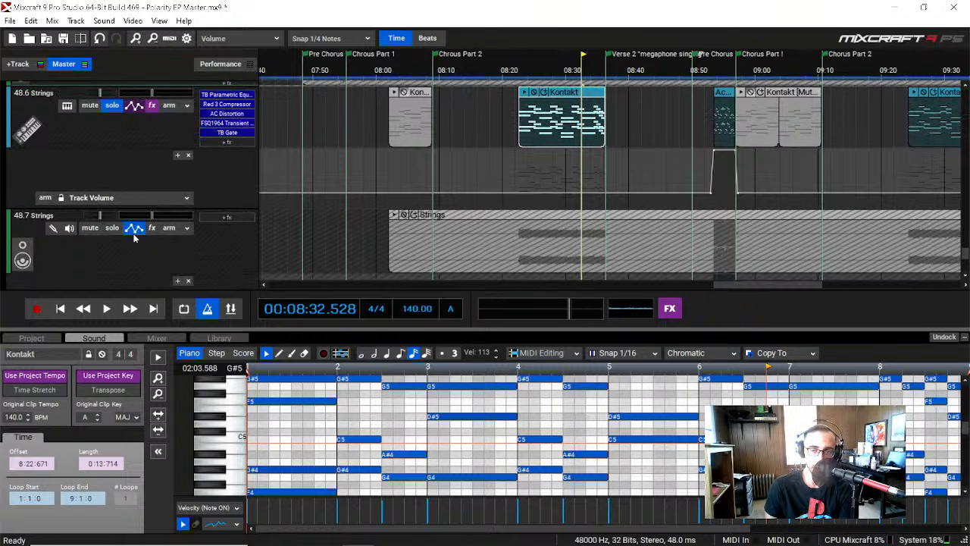
scroll(129, 228, "up", 3)
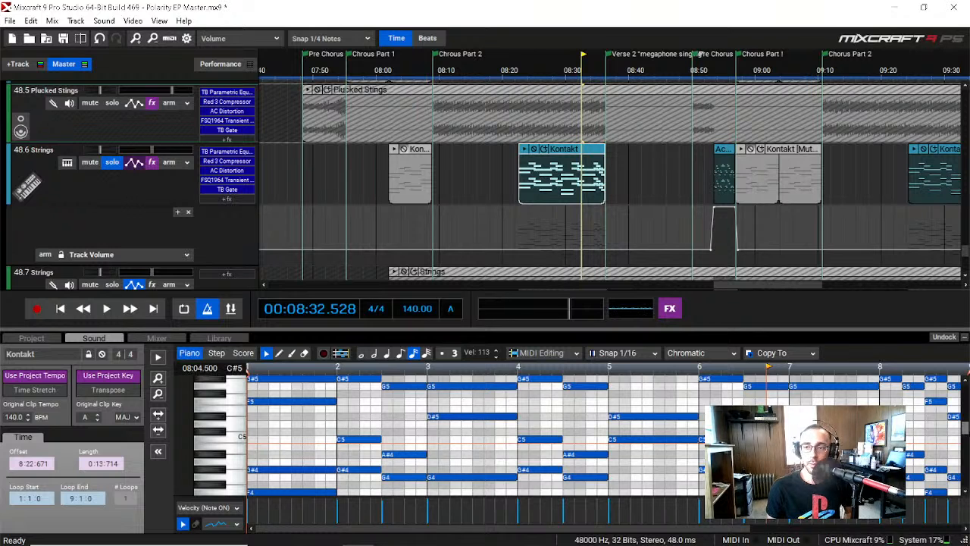
Step: Undock the details area and examine the Kontakt clip's string harmony notes across the piano roll
left_click(943, 337)
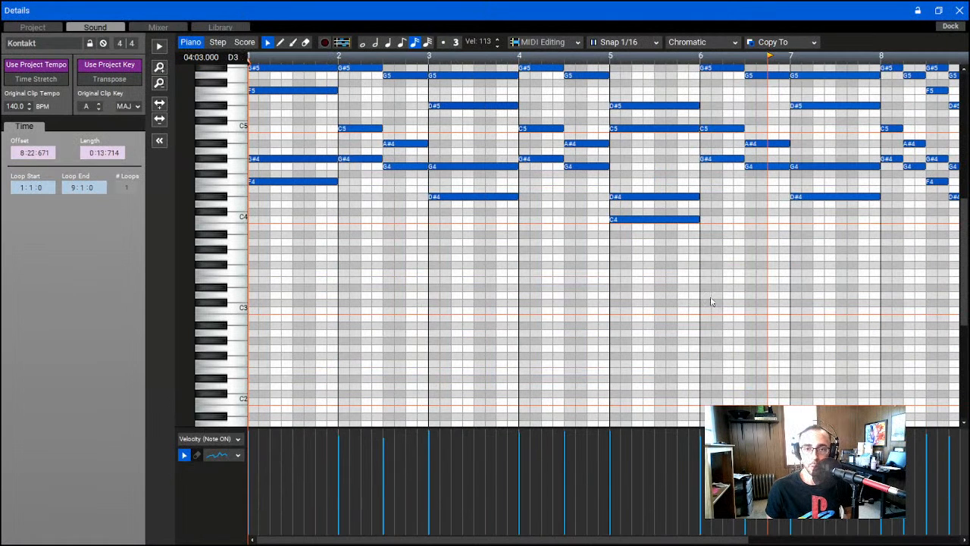
scroll(965, 356, "down", 3)
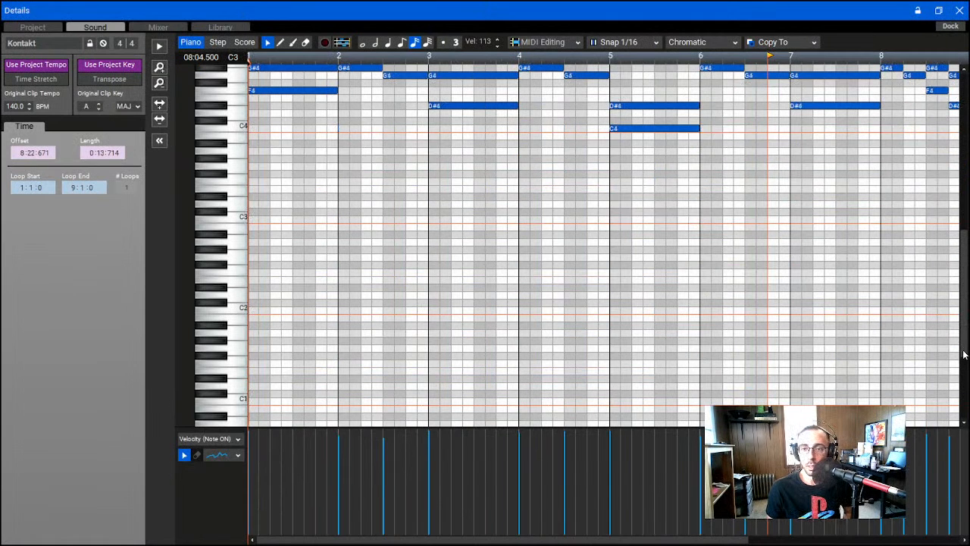
left_click_drag(964, 328, 958, 248)
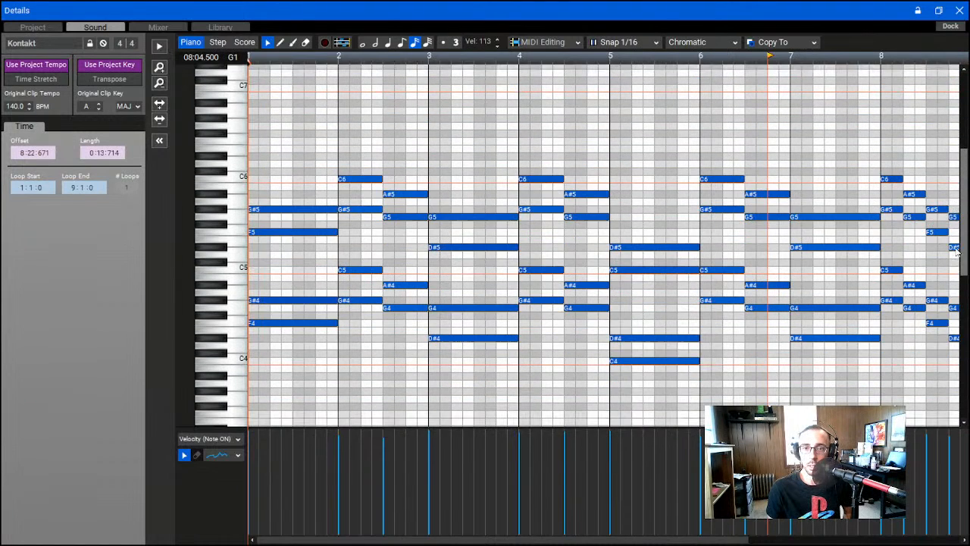
scroll(493, 144, "up", 6)
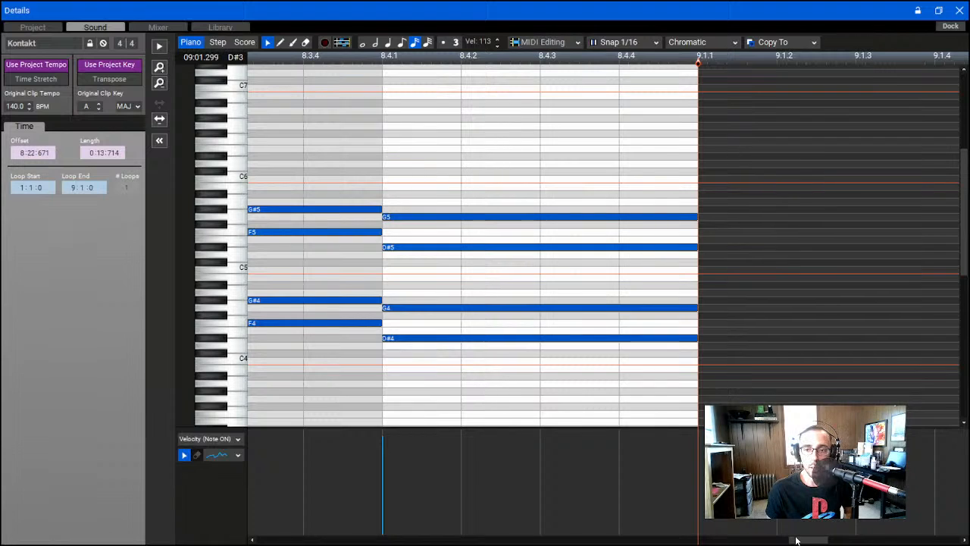
left_click_drag(810, 539, 773, 541)
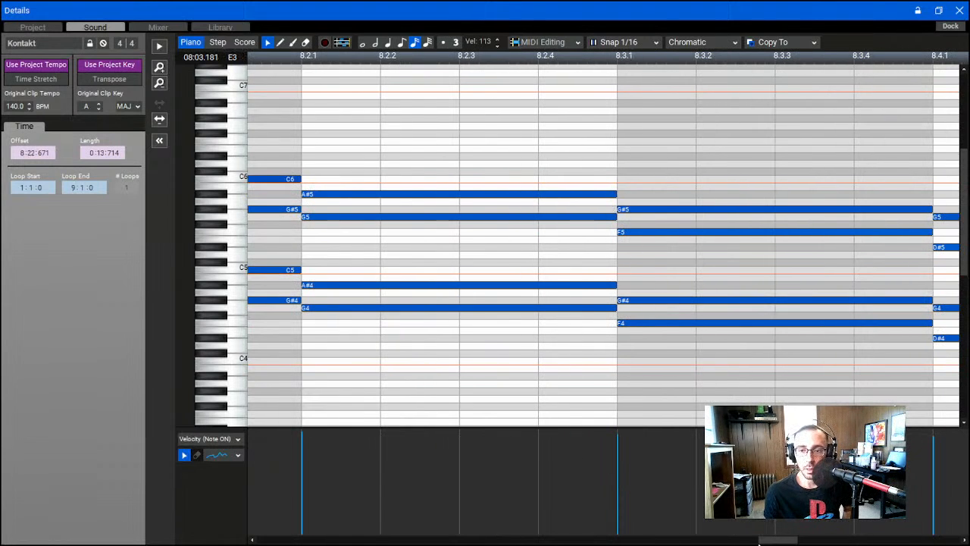
left_click_drag(760, 541, 384, 520)
scroll(576, 354, "down", 1)
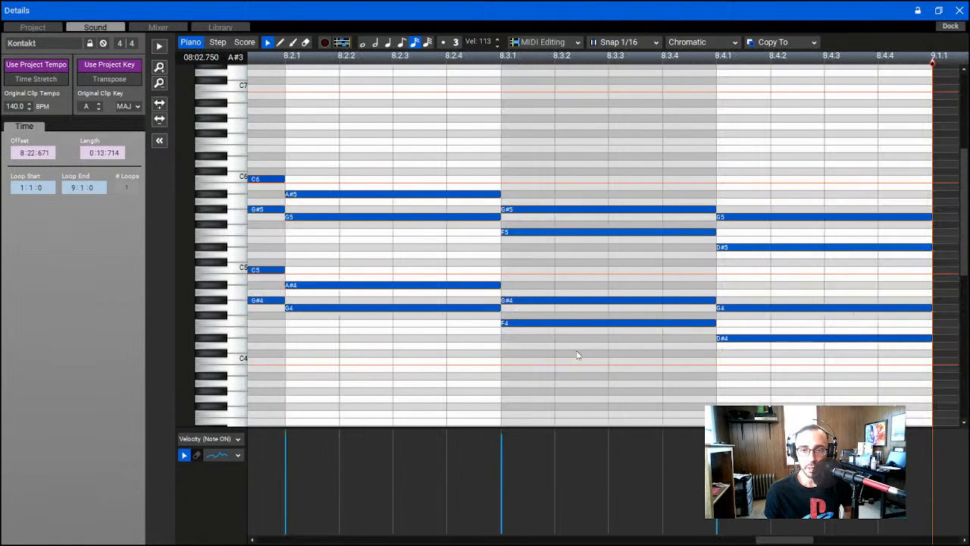
scroll(576, 355, "down", 6)
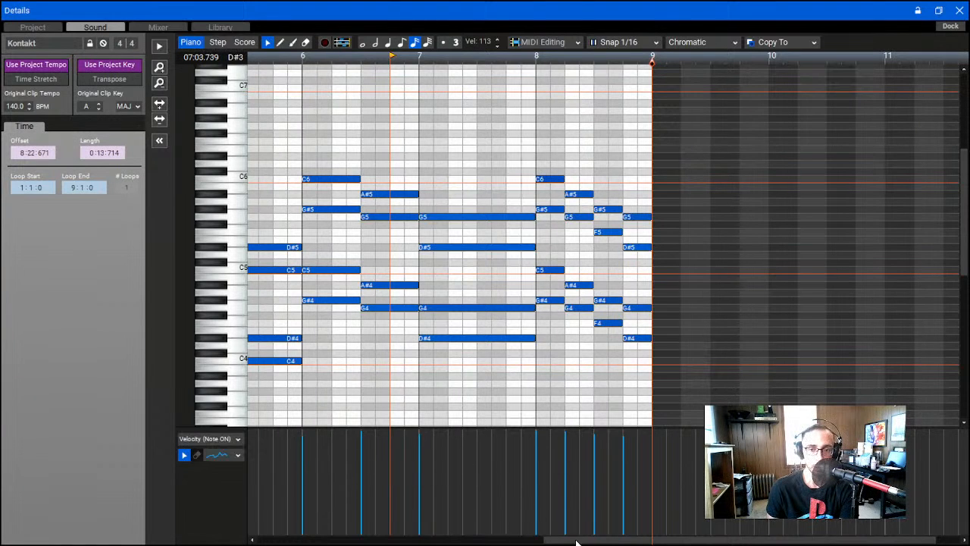
scroll(576, 542, "left", 4)
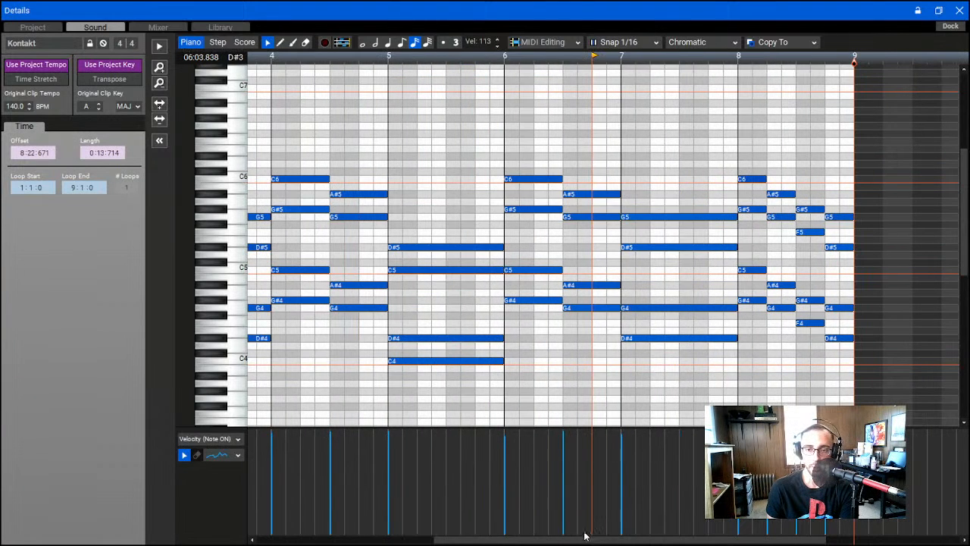
Step: Play the Kontakt clip's string notes from its beginning in the piano roll and dock the details area again
left_click_drag(584, 535, 422, 535)
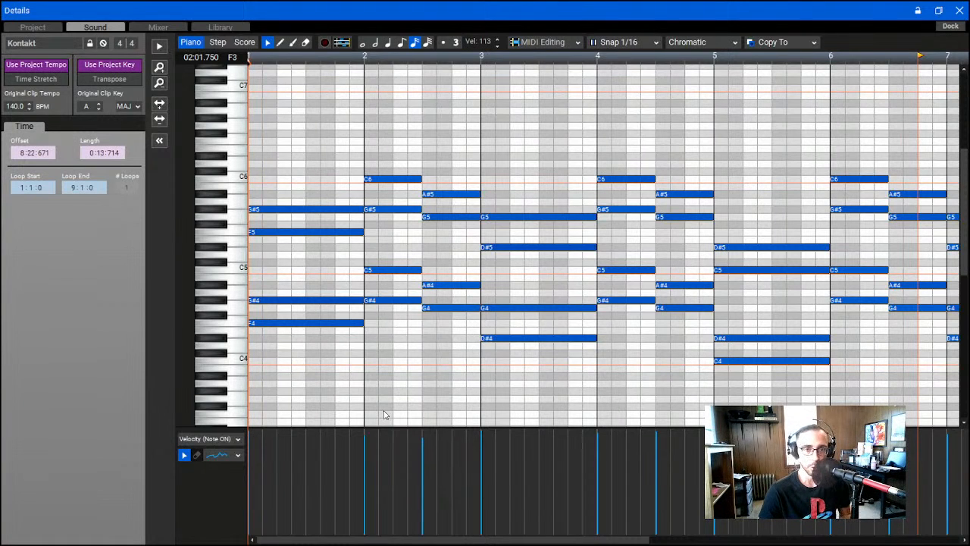
key("space")
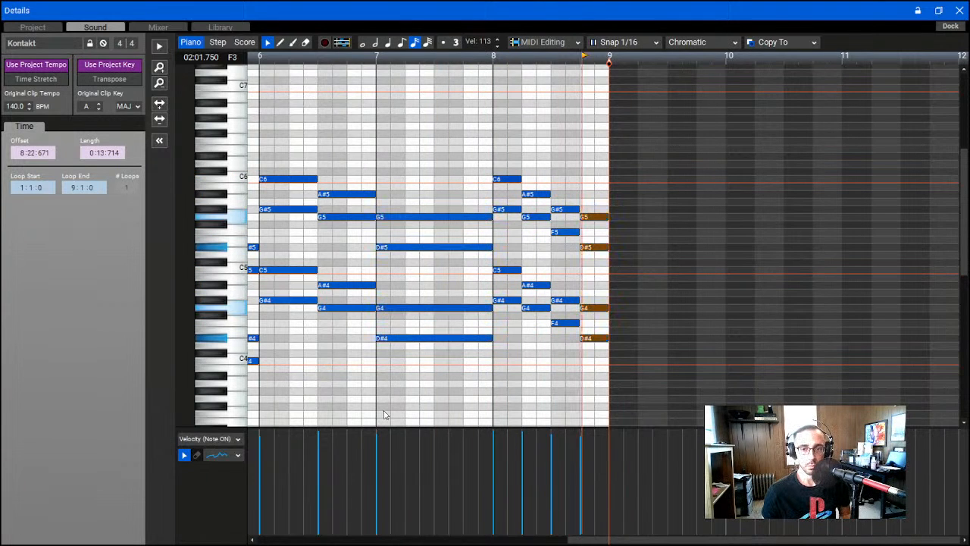
left_click(955, 27)
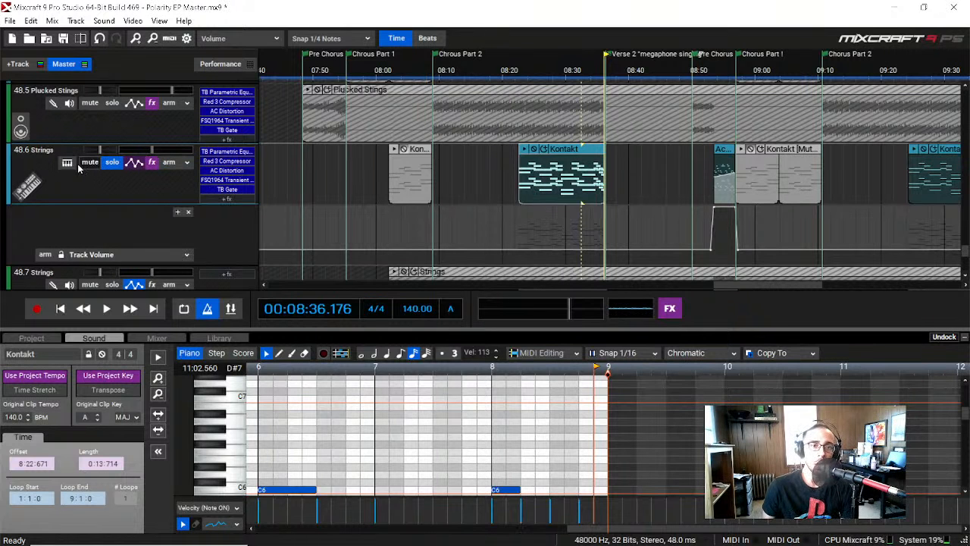
Step: Open the 48.6 Strings track's Kontakt instrument and examine the Session Strings 2 main page with its articulation and velocity switch settings
left_click(69, 164)
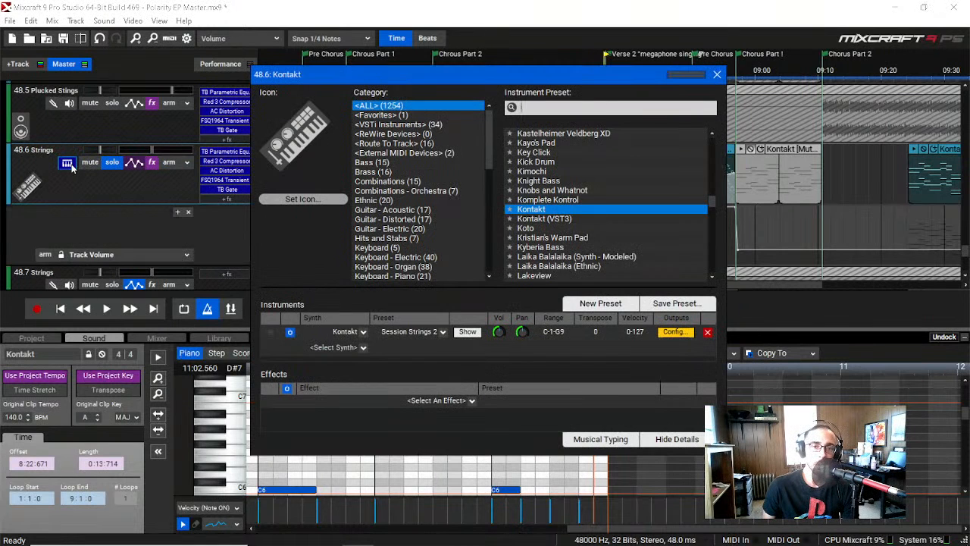
left_click(468, 332)
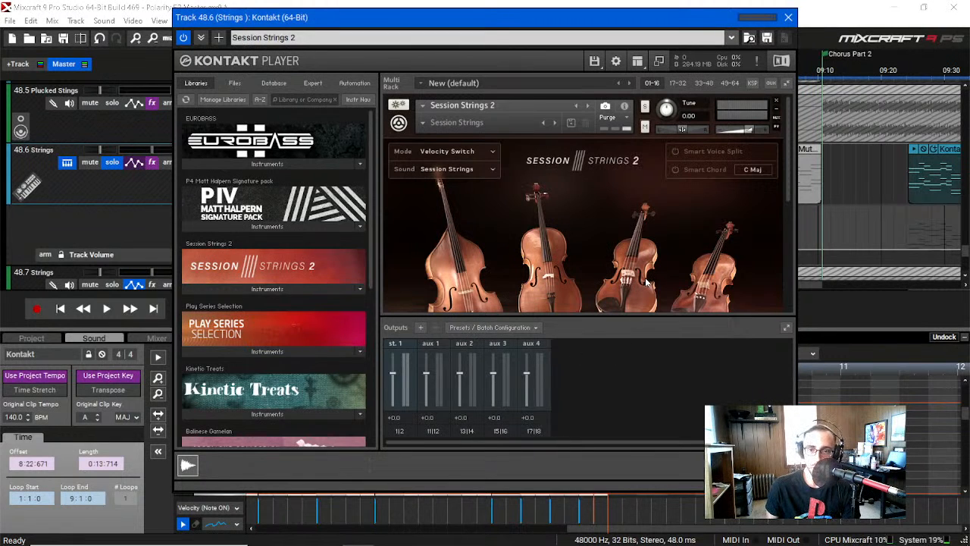
scroll(647, 282, "down", 4)
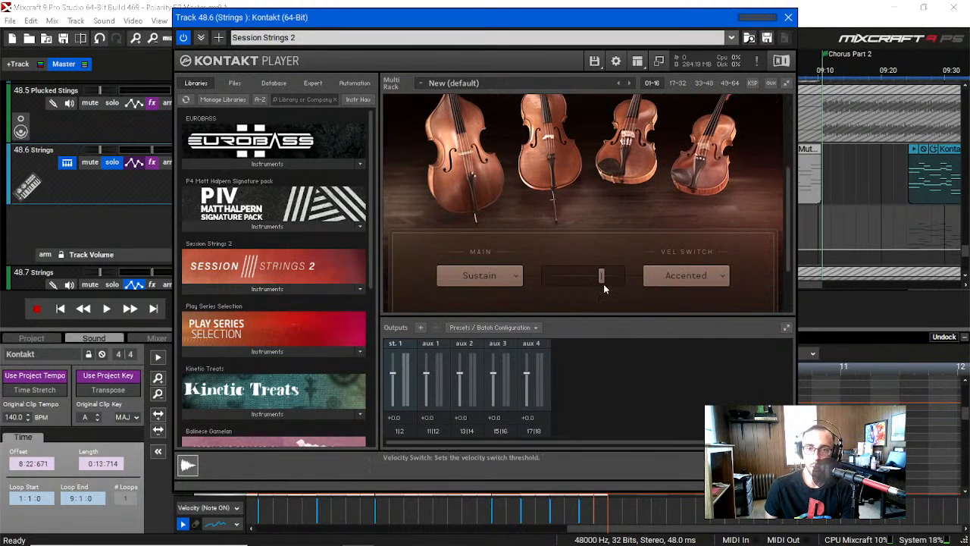
scroll(531, 274, "down", 1)
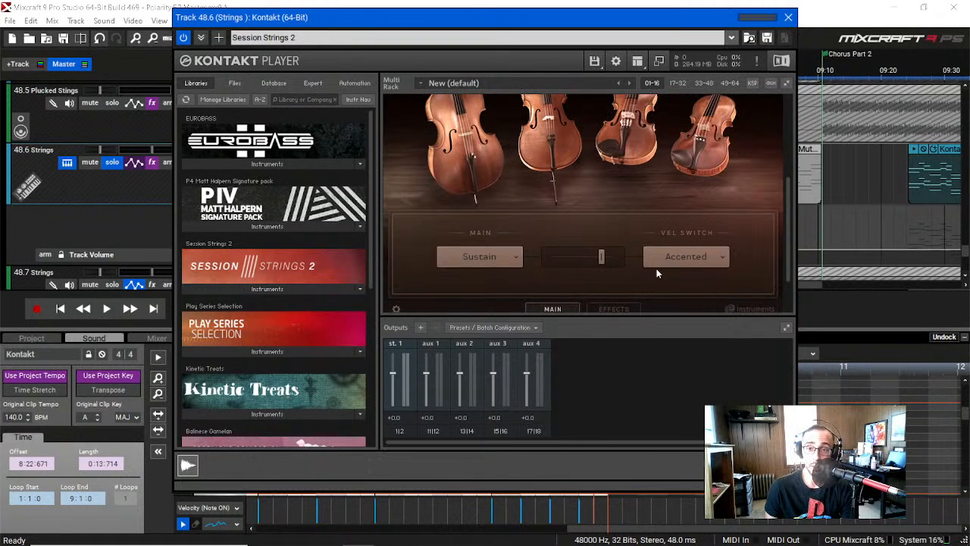
scroll(444, 282, "down", 2)
scroll(443, 283, "up", 6)
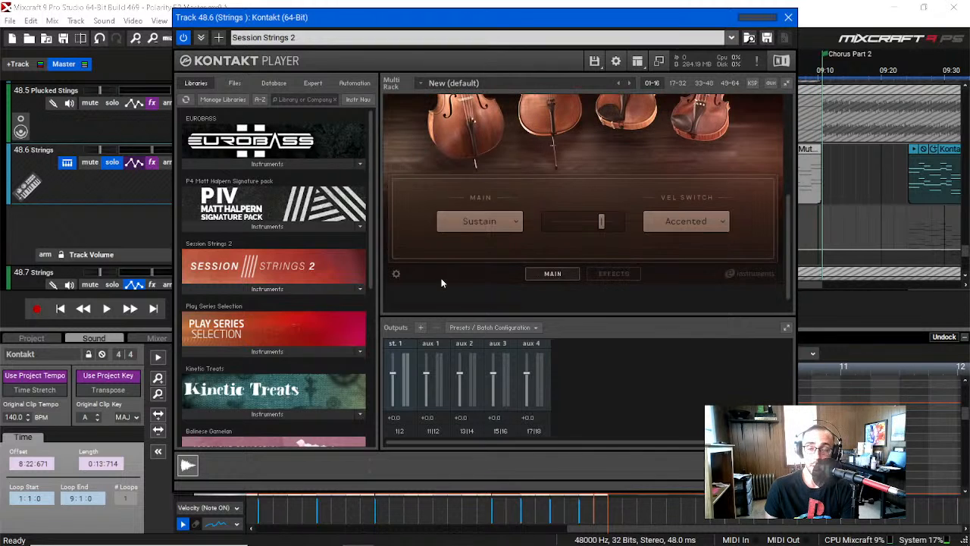
scroll(415, 231, "up", 3)
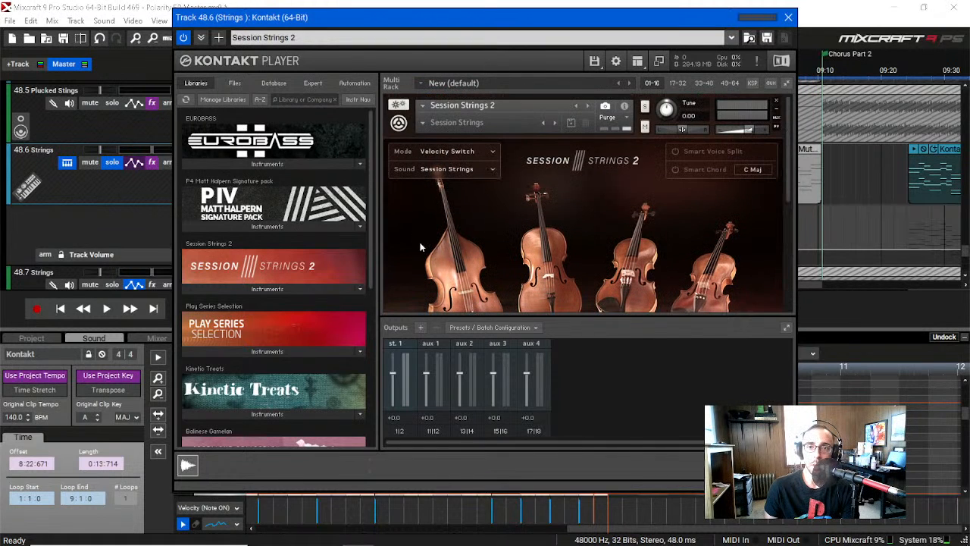
scroll(417, 239, "down", 4)
scroll(421, 247, "down", 3)
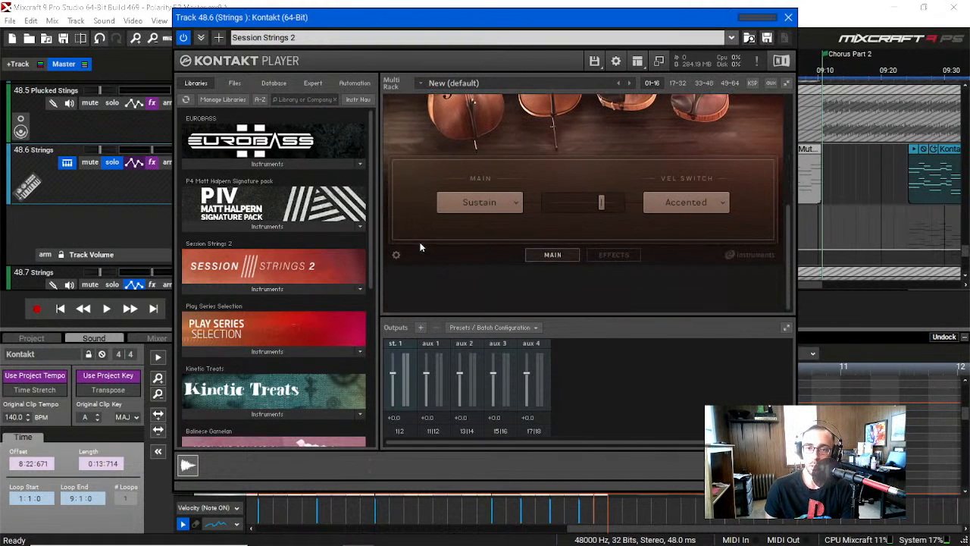
Step: Examine the Session Strings 2 effects page, including the Humanize pitch and timing controls, and close the instrument windows
left_click(623, 255)
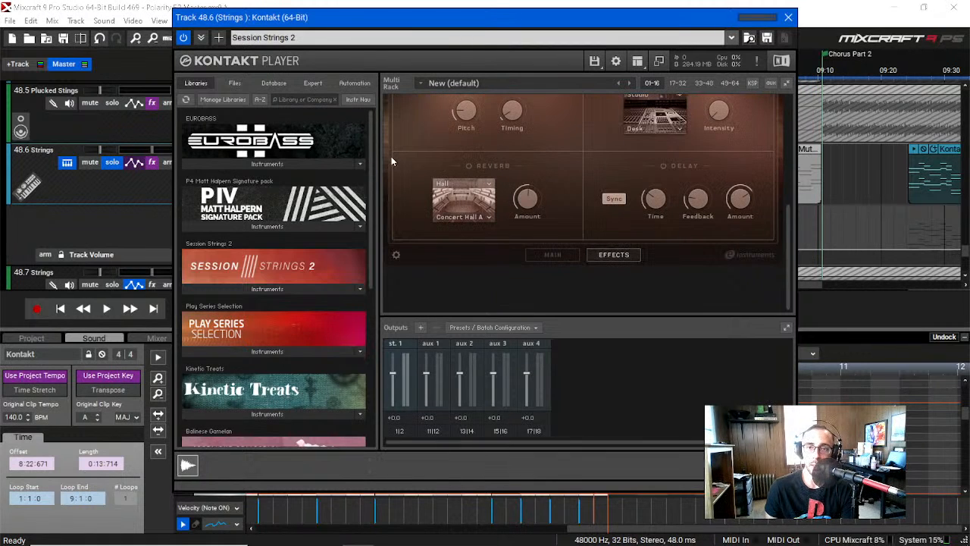
scroll(395, 160, "up", 2)
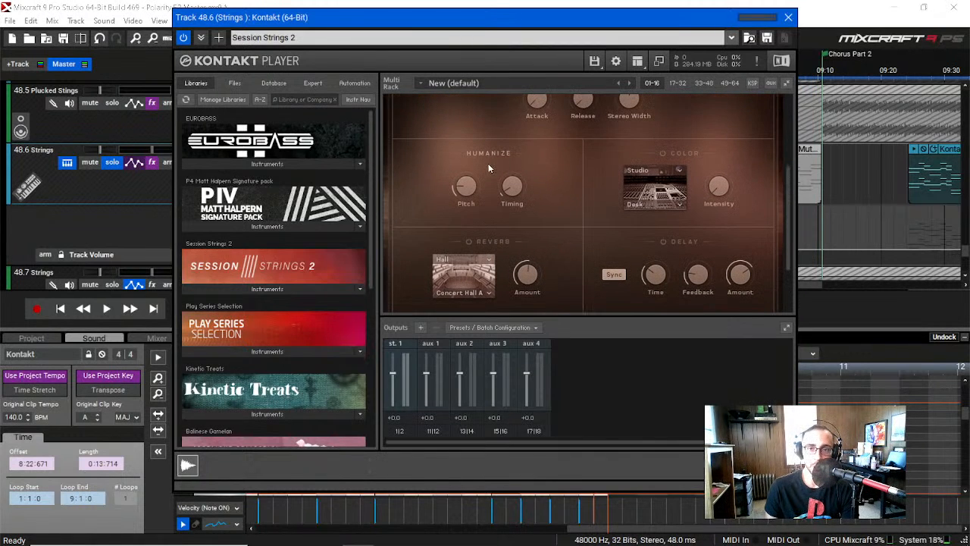
scroll(488, 168, "up", 1)
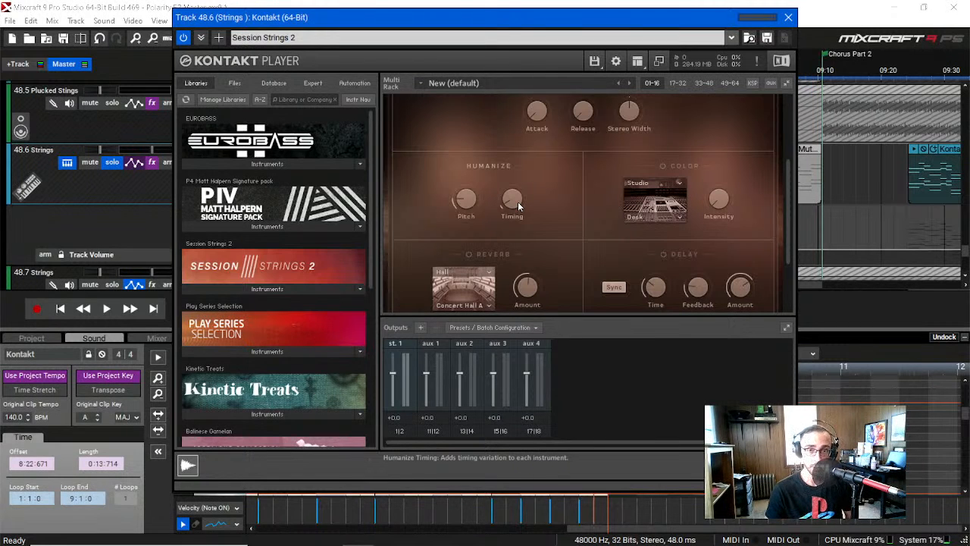
left_click(788, 17)
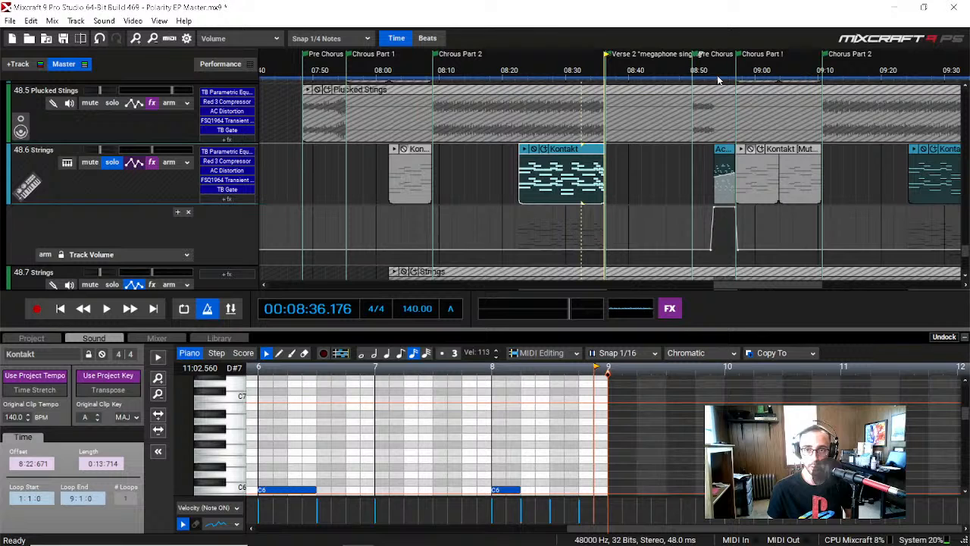
left_click(717, 75)
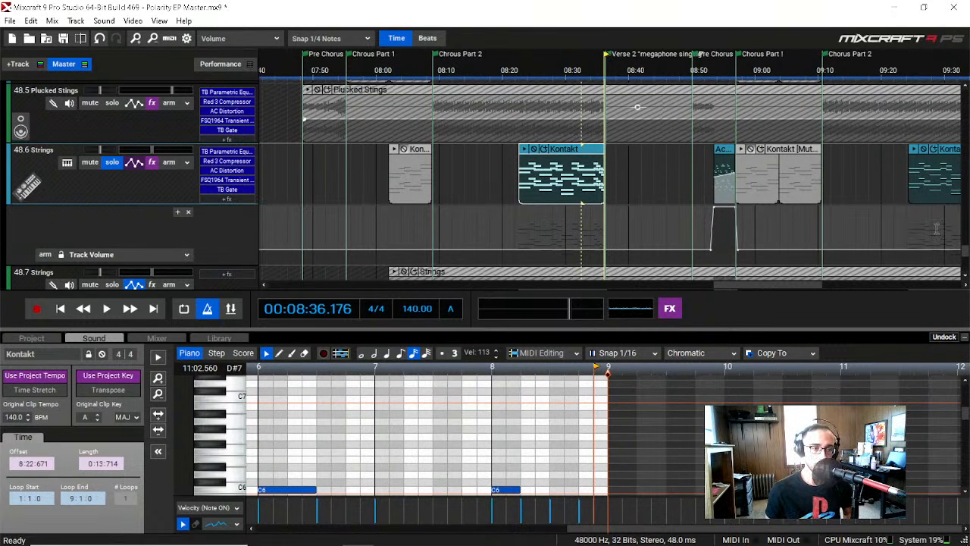
Step: Play the soloed Strings track's short Pre Chorus clip from about 08:53 three times
left_click(717, 74)
left_click(713, 74)
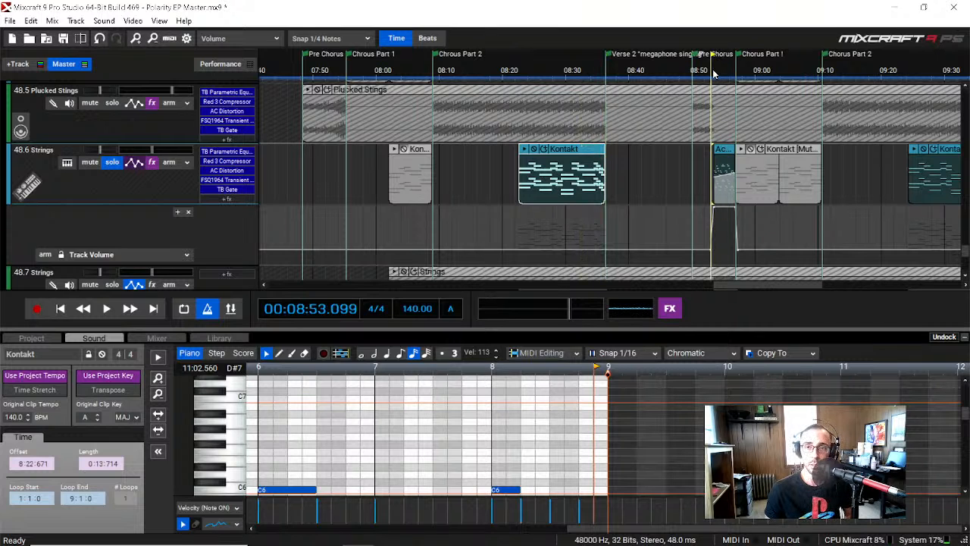
key("space")
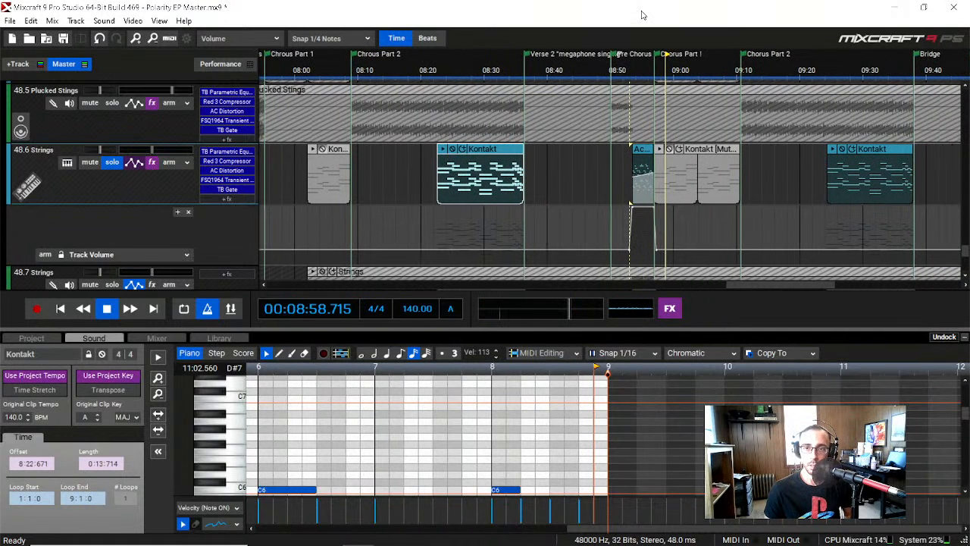
key("space")
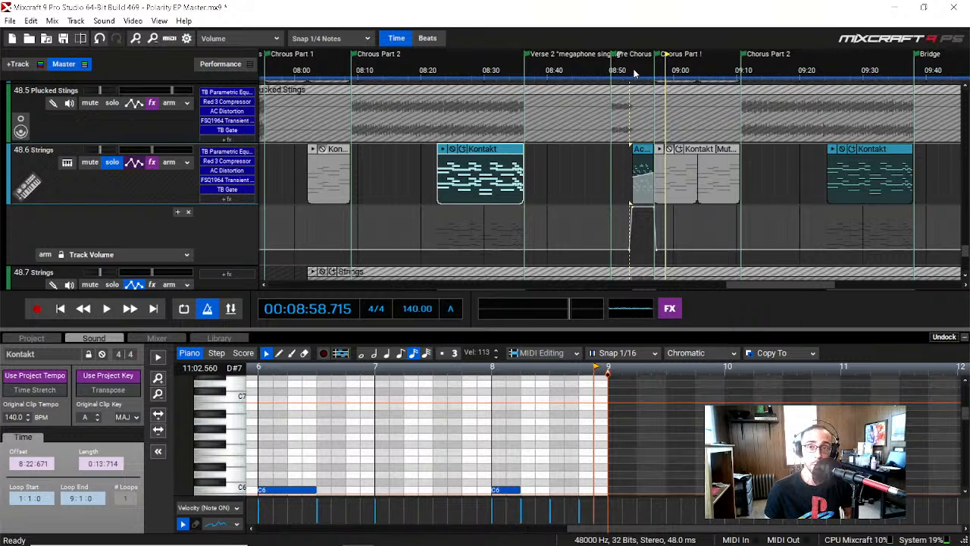
left_click_drag(636, 73, 631, 74)
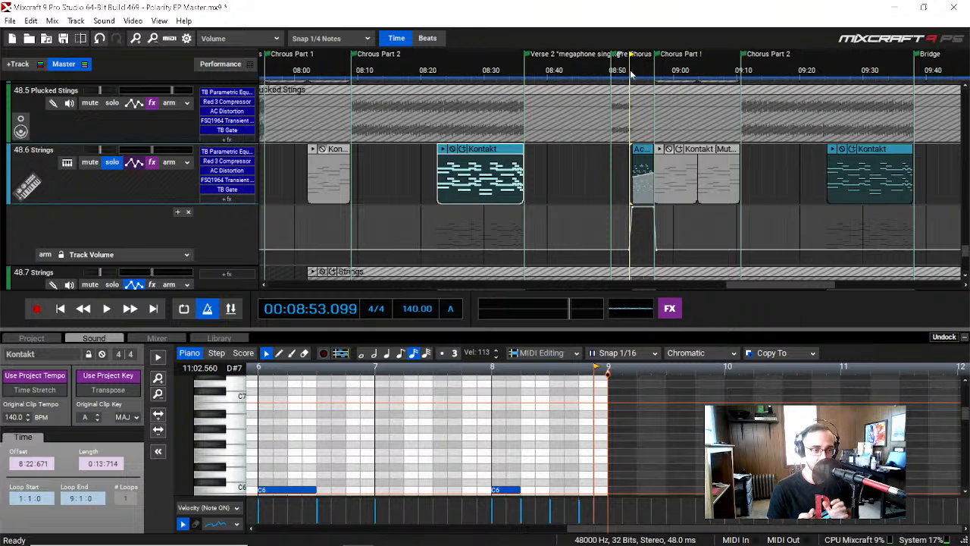
key("space")
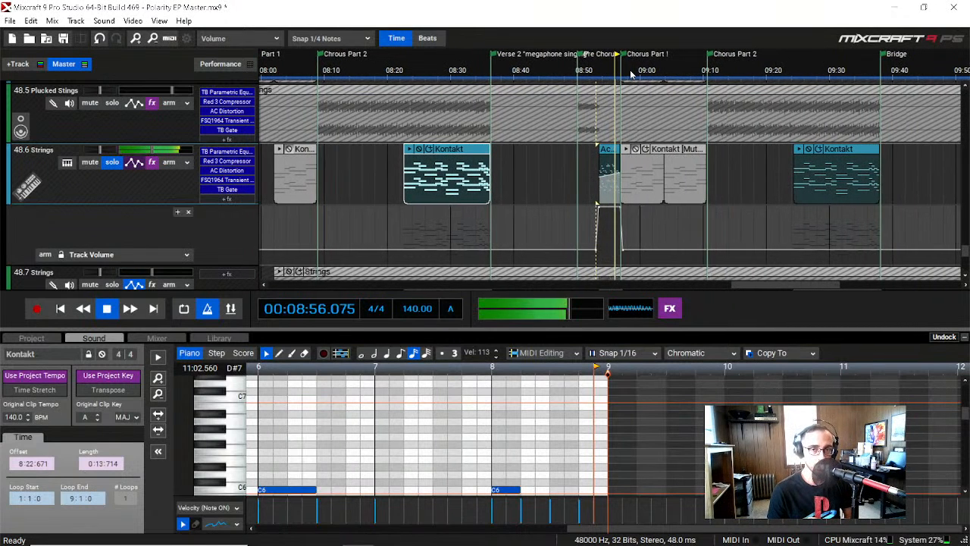
key("space")
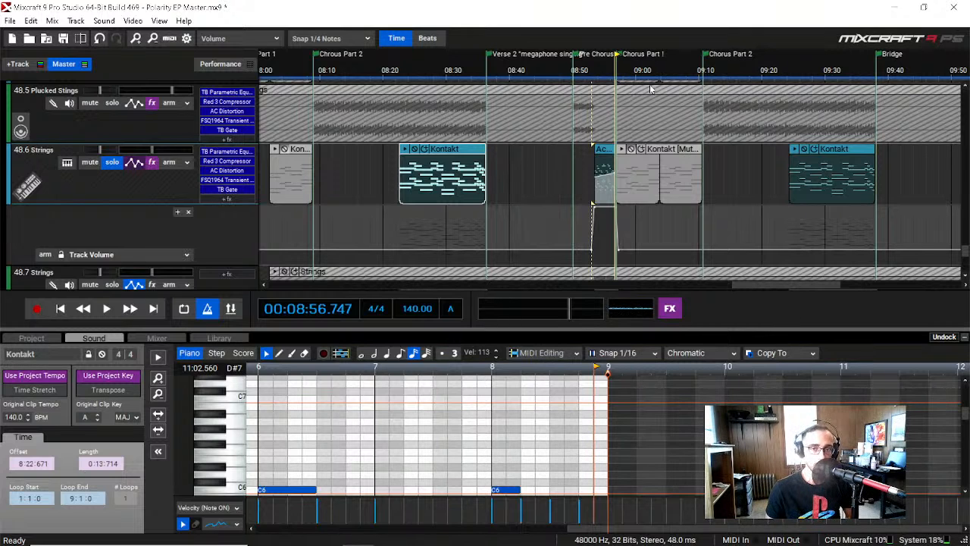
left_click(592, 74)
key("space")
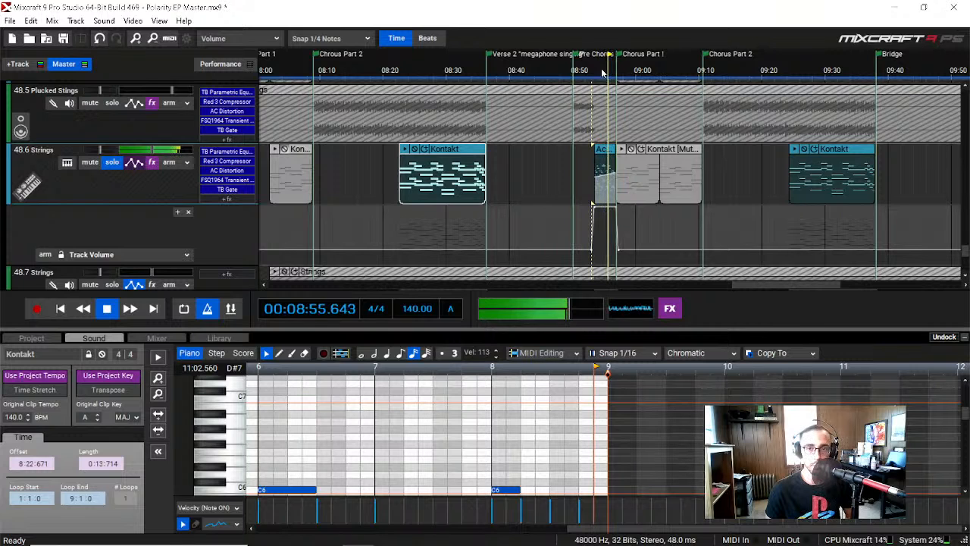
key("space")
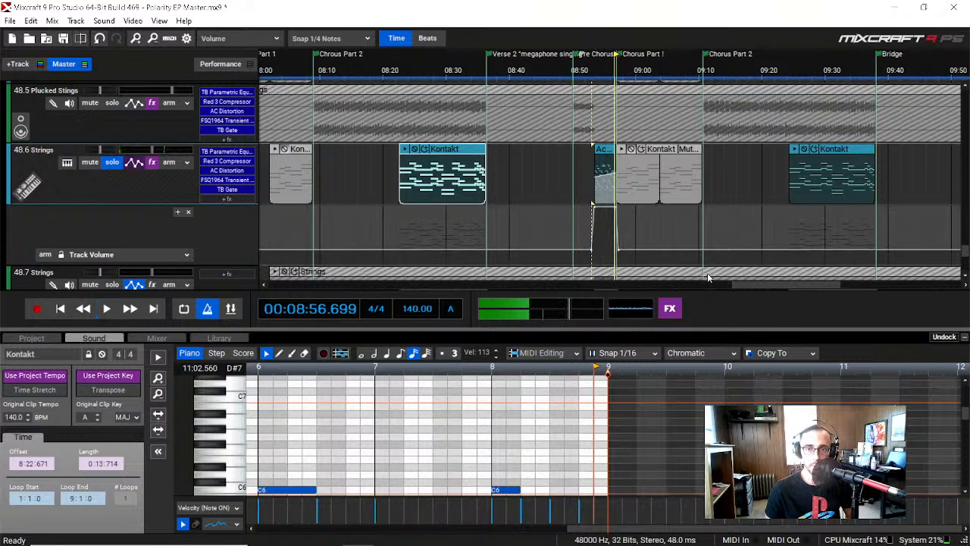
Step: Turn off solo on the 48.6 Strings track and examine the 48.7 Strings audio track with its Reverb (Free Fall) send
left_click_drag(795, 286, 785, 286)
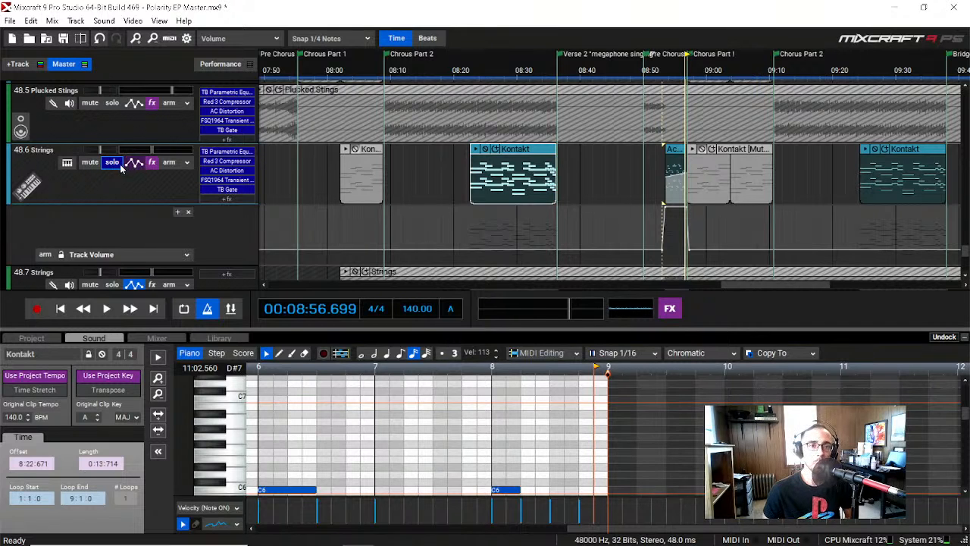
scroll(108, 163, "down", 2)
scroll(107, 163, "down", 1)
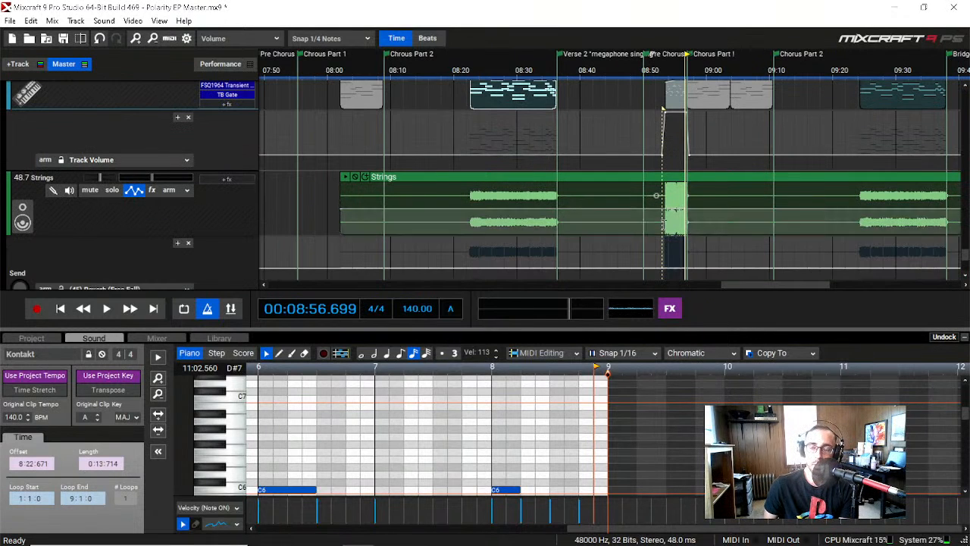
scroll(140, 204, "down", 2)
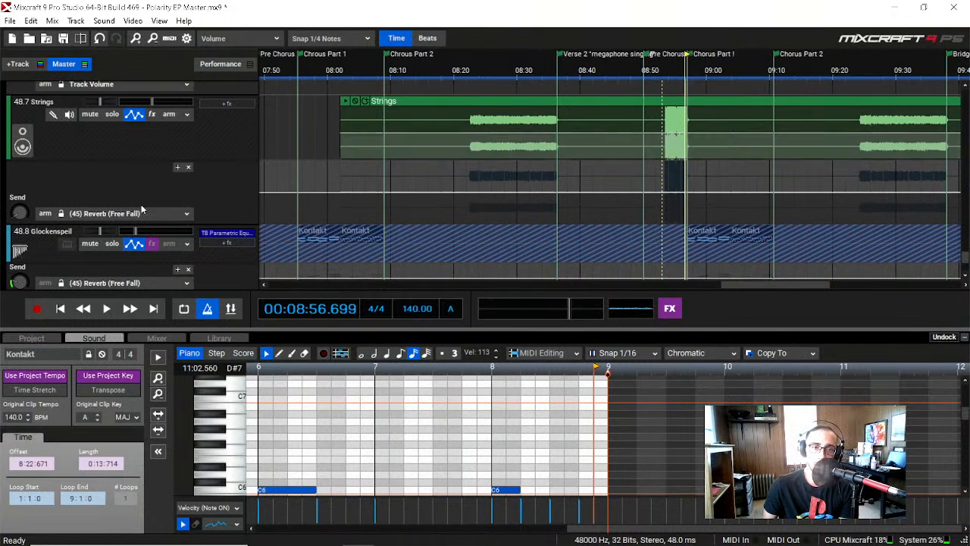
scroll(142, 205, "up", 2)
scroll(190, 212, "up", 1)
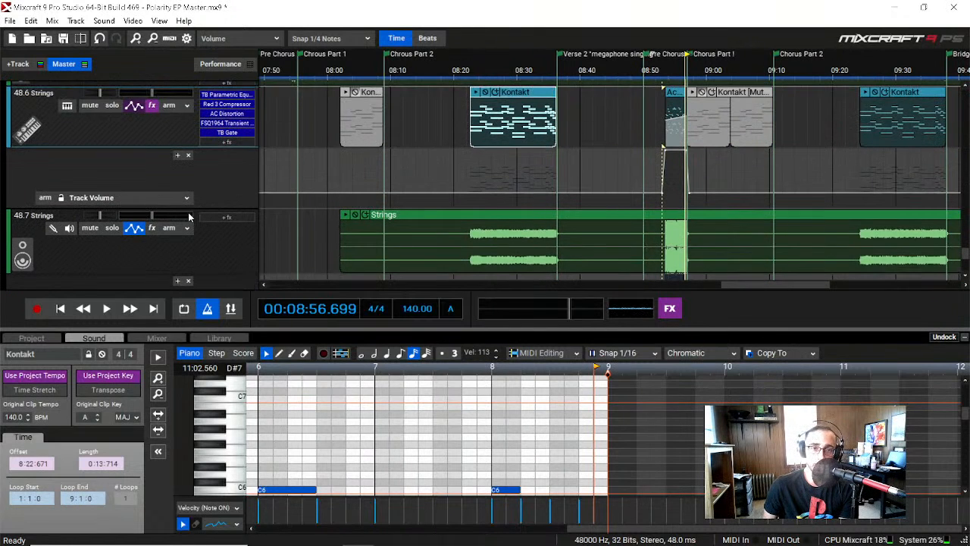
Step: Solo the 48.8 Glockenspiel track and play it from the start of Chorus Part 1
scroll(188, 214, "down", 3)
scroll(188, 215, "down", 1)
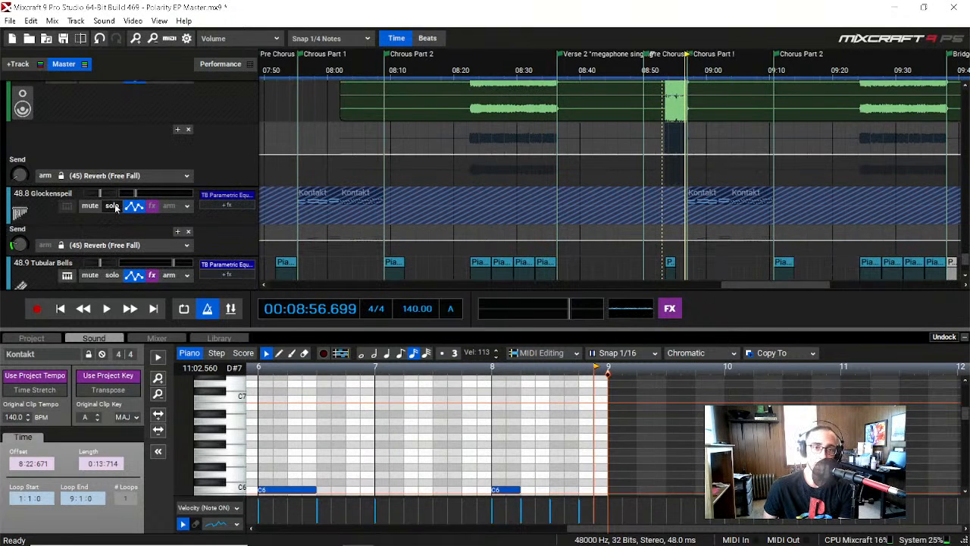
left_click(112, 206)
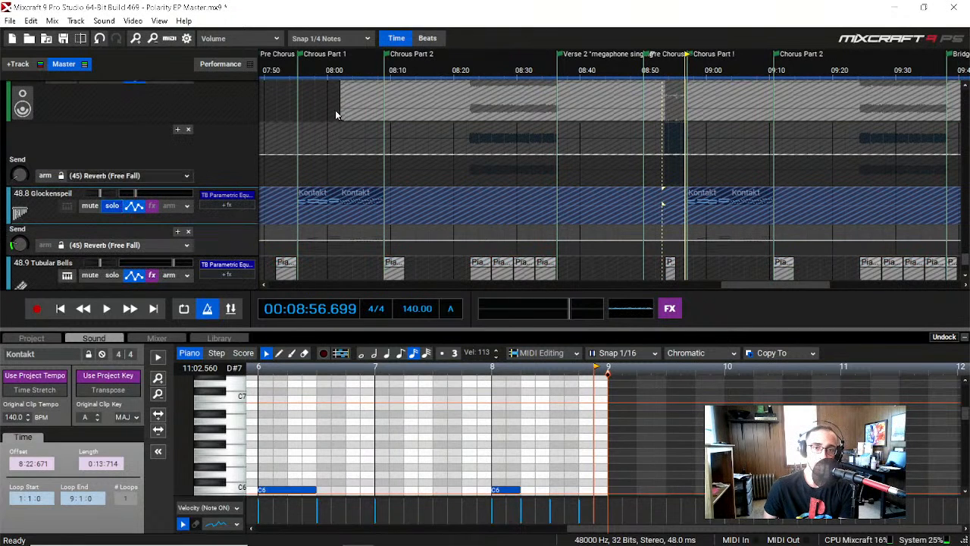
left_click(302, 71)
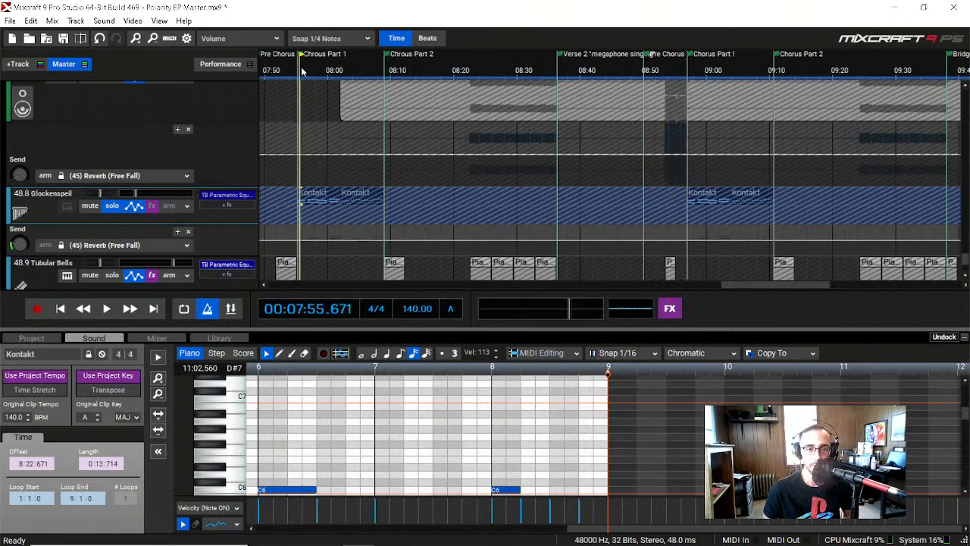
key("space")
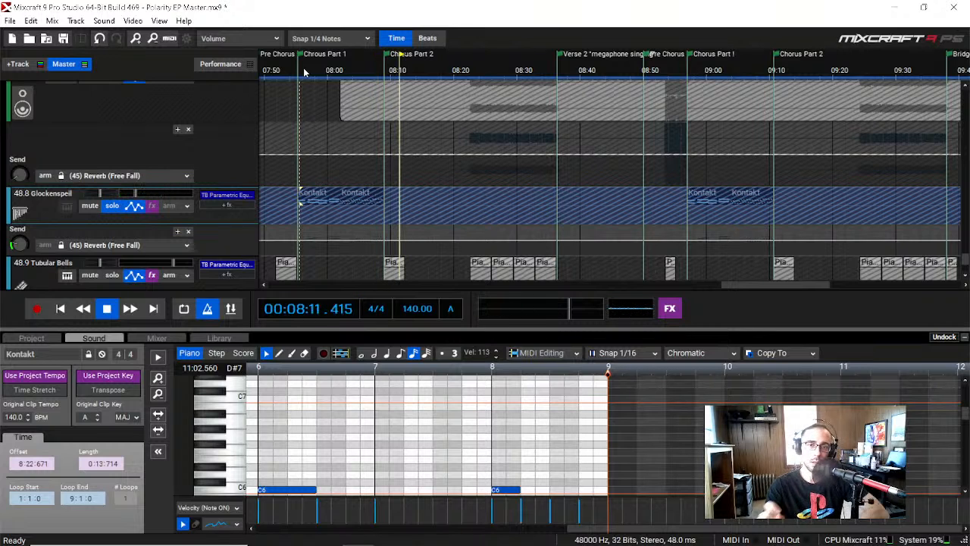
key("space")
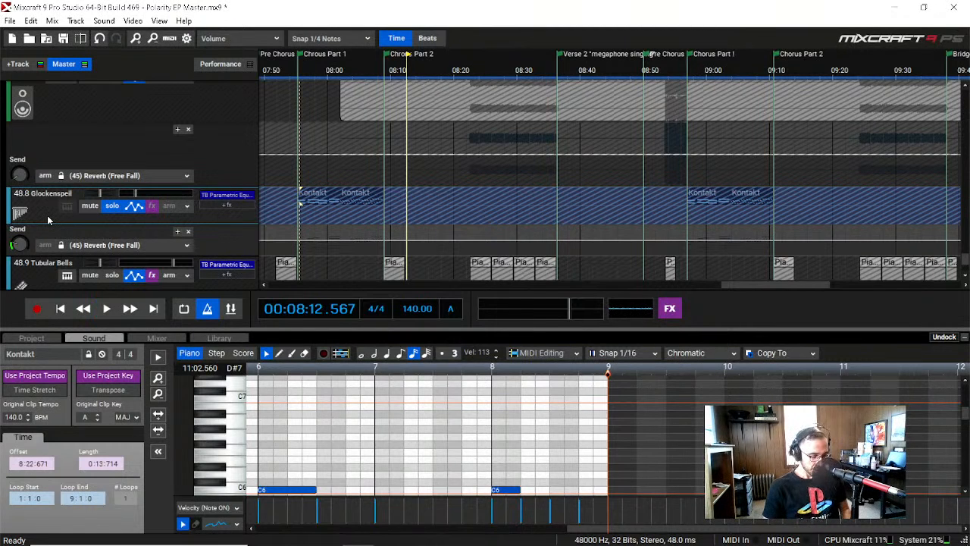
Step: Unfreeze the 48.8 Glockenspiel track and try to bring its plug-in window into view by centering all windows
left_click(47, 216)
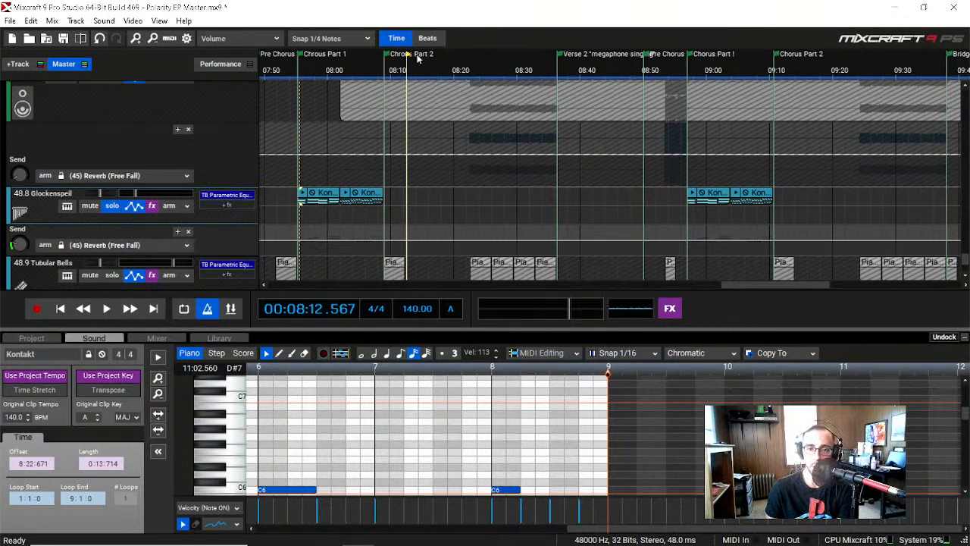
left_click(132, 22)
mouse_move(159, 21)
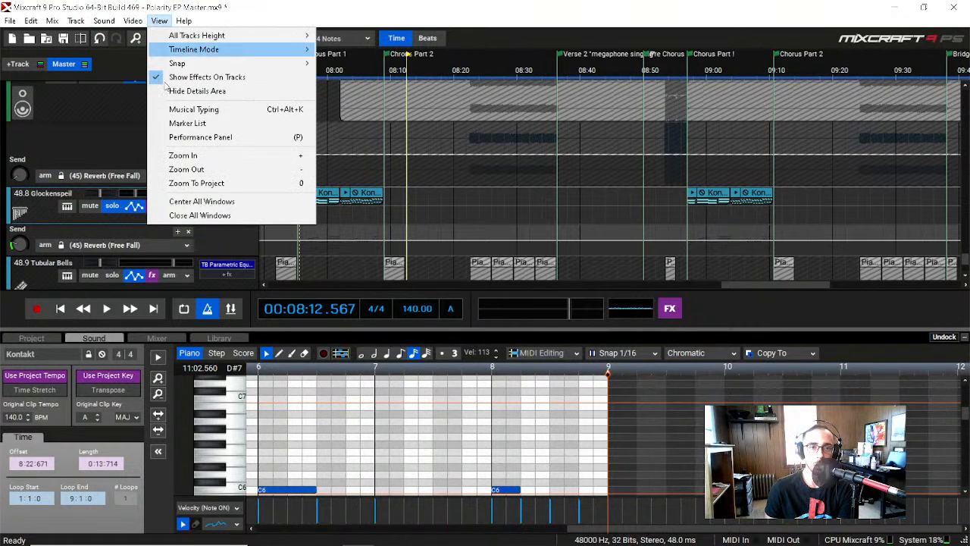
left_click(202, 205)
left_click(158, 20)
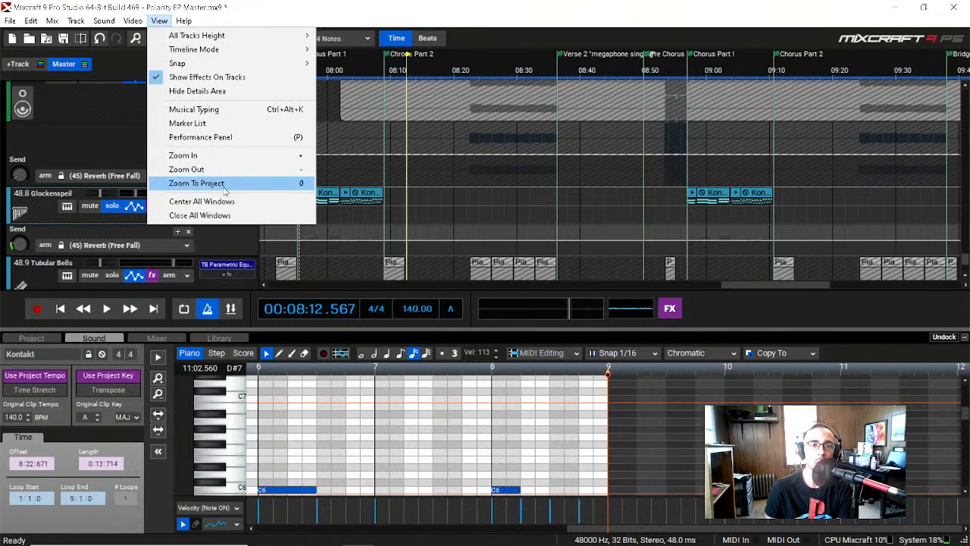
left_click(227, 203)
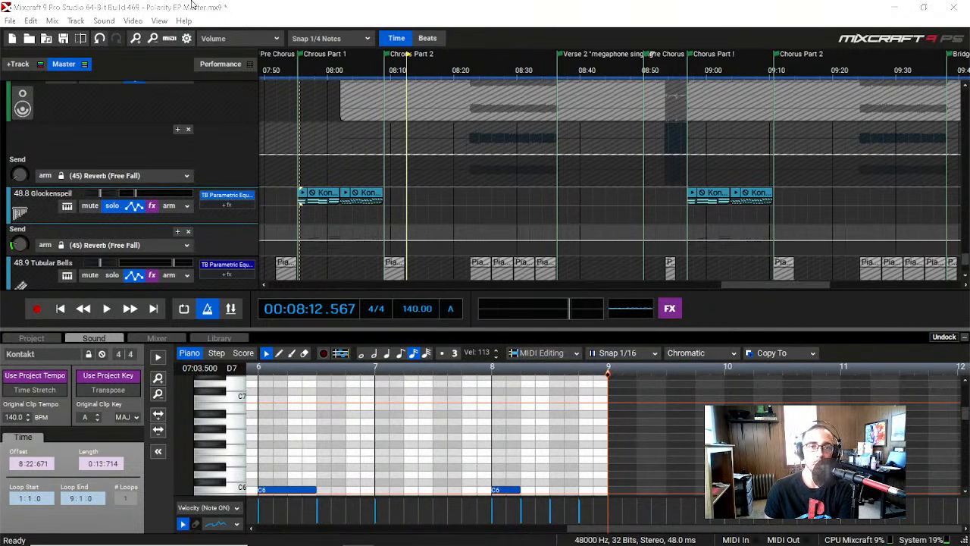
Step: Center the Glockenspiel's TB Parametric Equalizer on screen, examine its low-cut section, and close it
left_click(159, 21)
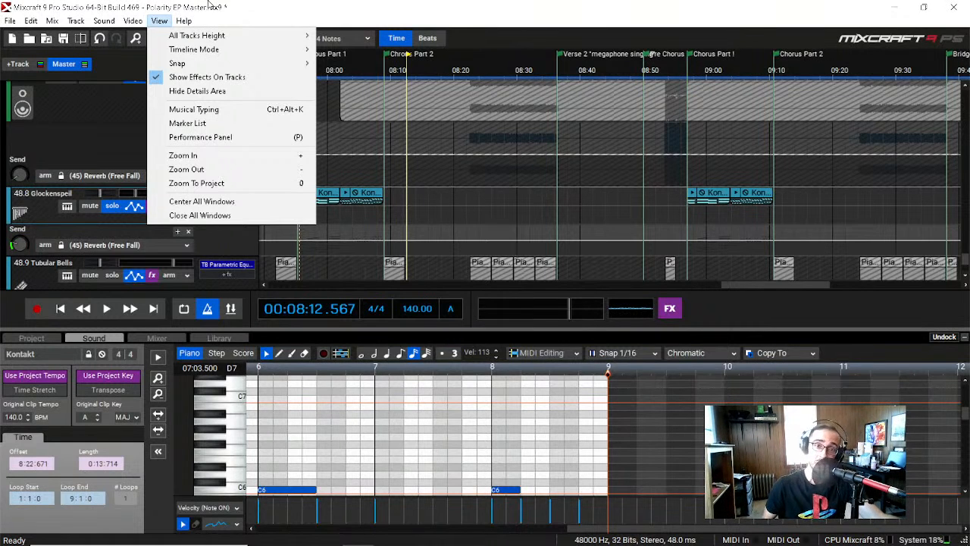
left_click(215, 202)
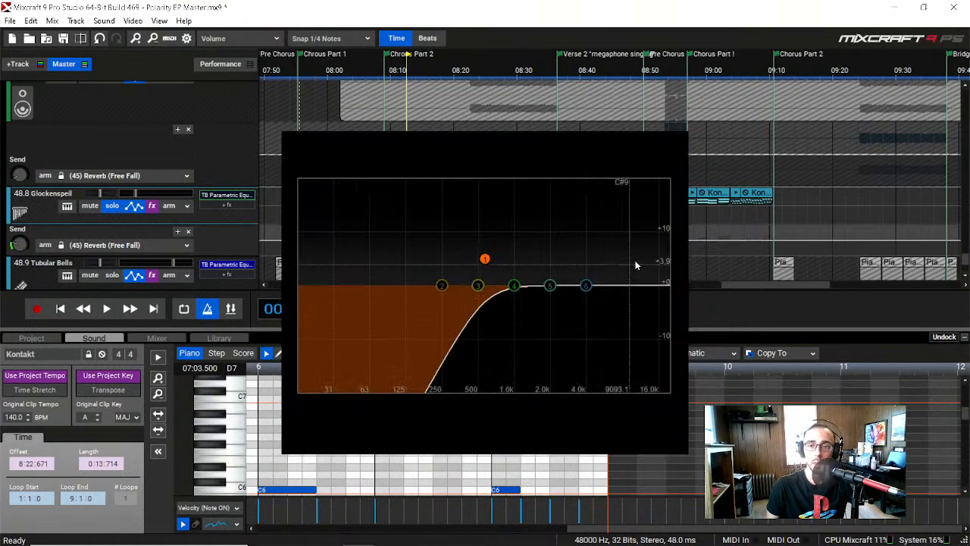
left_click_drag(521, 101, 480, 94)
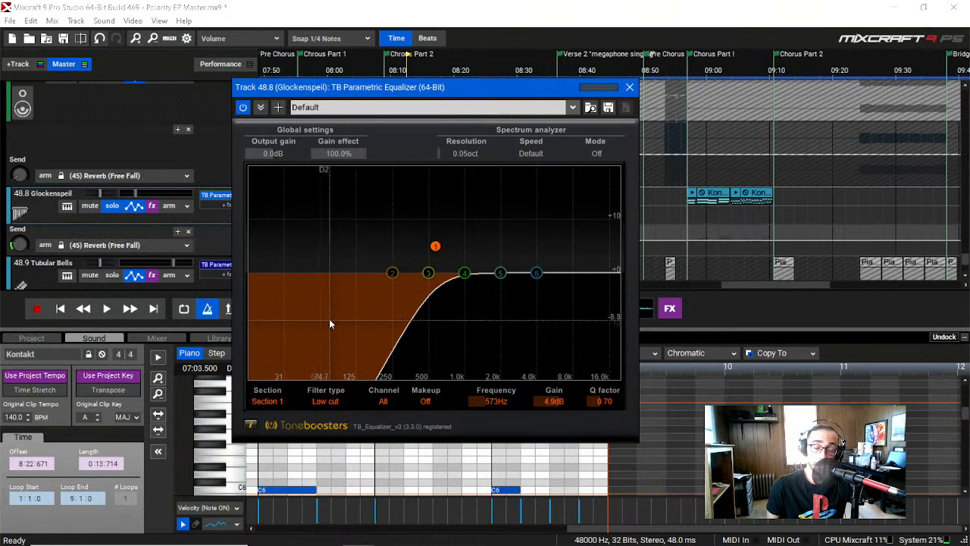
left_click(629, 87)
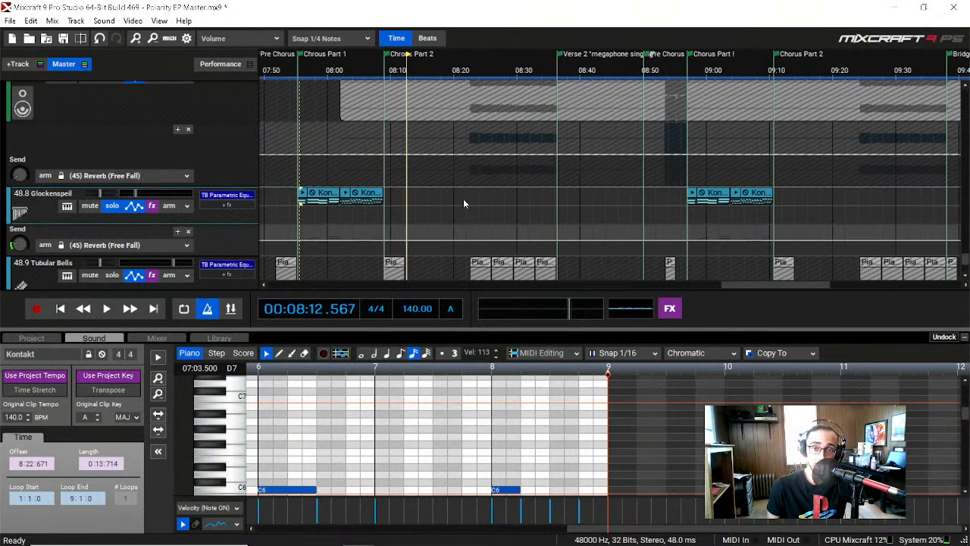
Step: Turn off solo on the 48.8 Glockenspiel track and solo the 48.9 Tubular Bells track instead
left_click(319, 72)
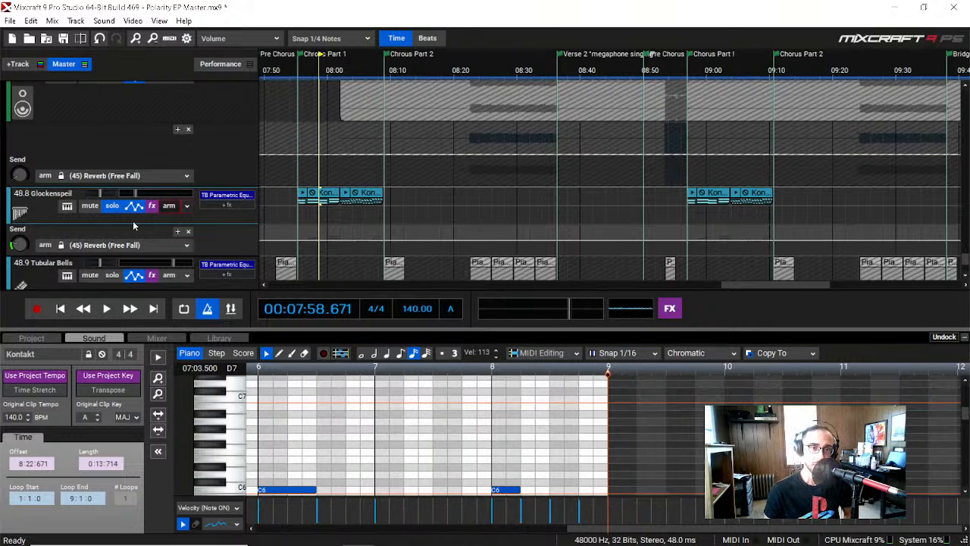
left_click(112, 206)
scroll(92, 219, "down", 1)
scroll(92, 221, "down", 3)
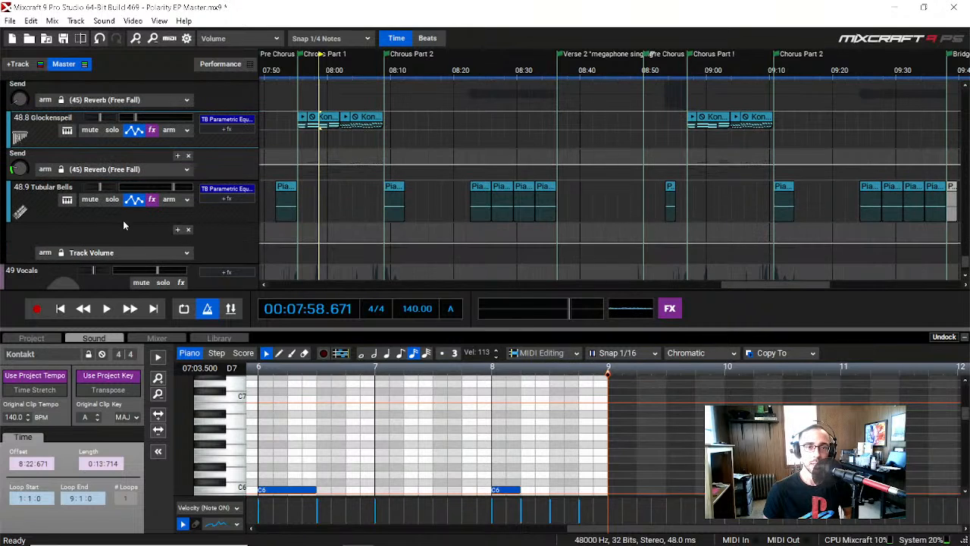
left_click(112, 199)
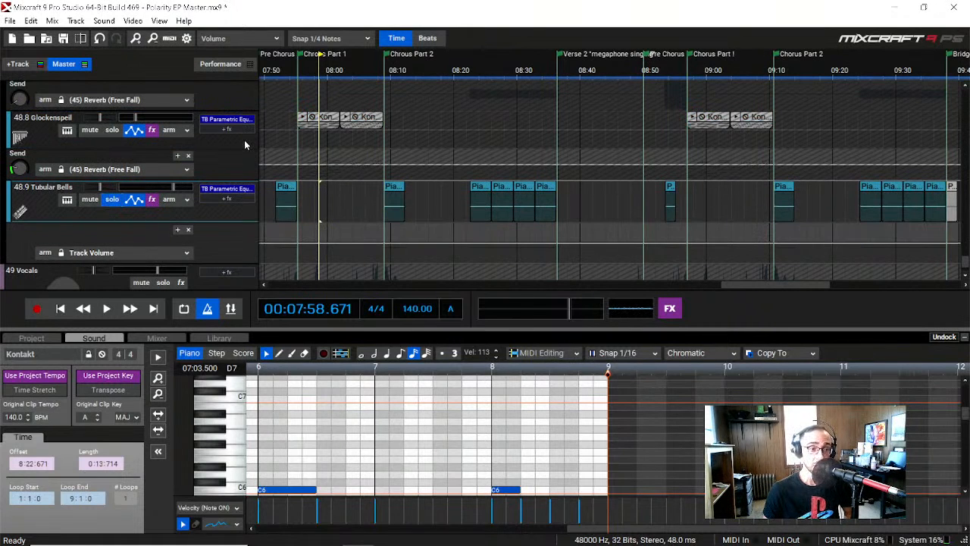
Step: Play the soloed Tubular Bells briefly from just before its clips at about 08:22
left_click(465, 72)
key("space")
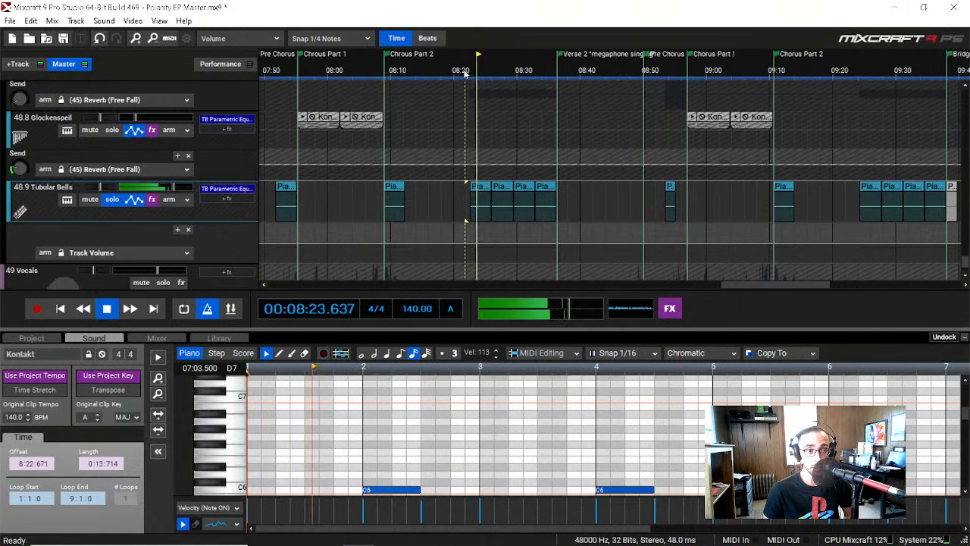
key("space")
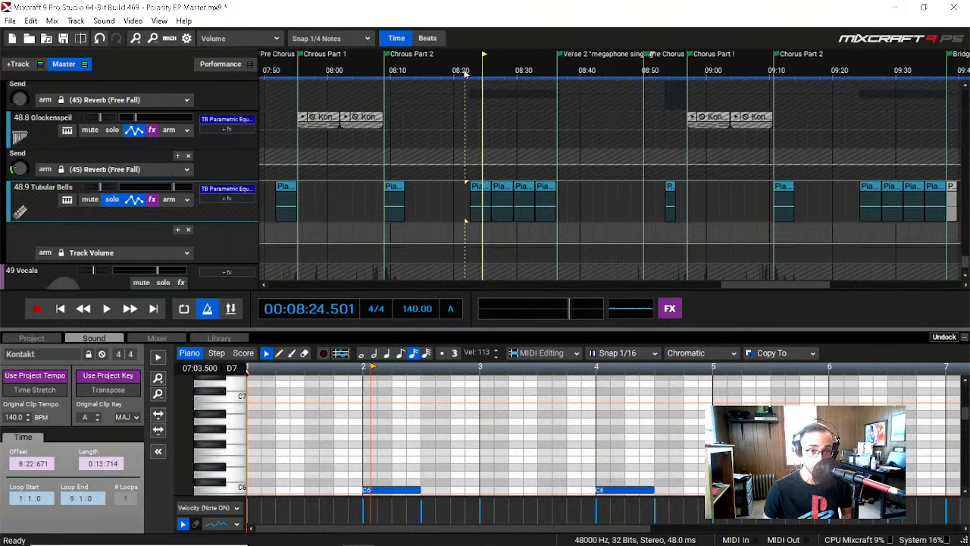
Step: Open the Tubular Bells track's Pianoteq 6 STAGE instrument and audition several notes on its keyboard
left_click(67, 200)
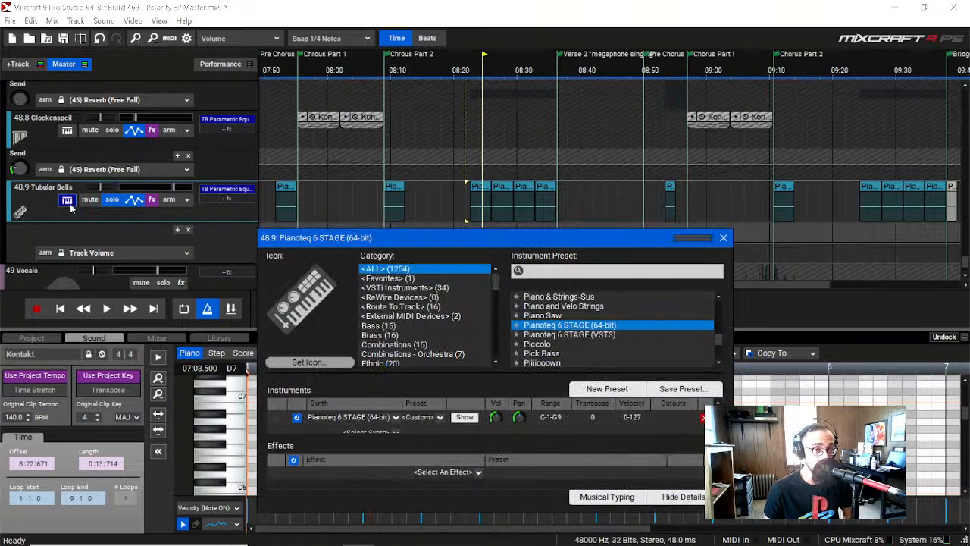
left_click(457, 416)
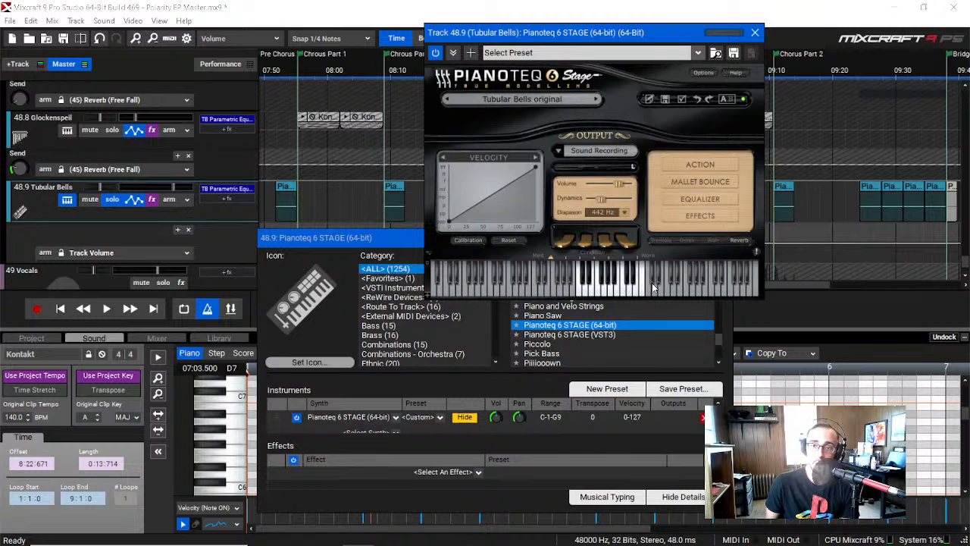
left_click(611, 292)
left_click(588, 292)
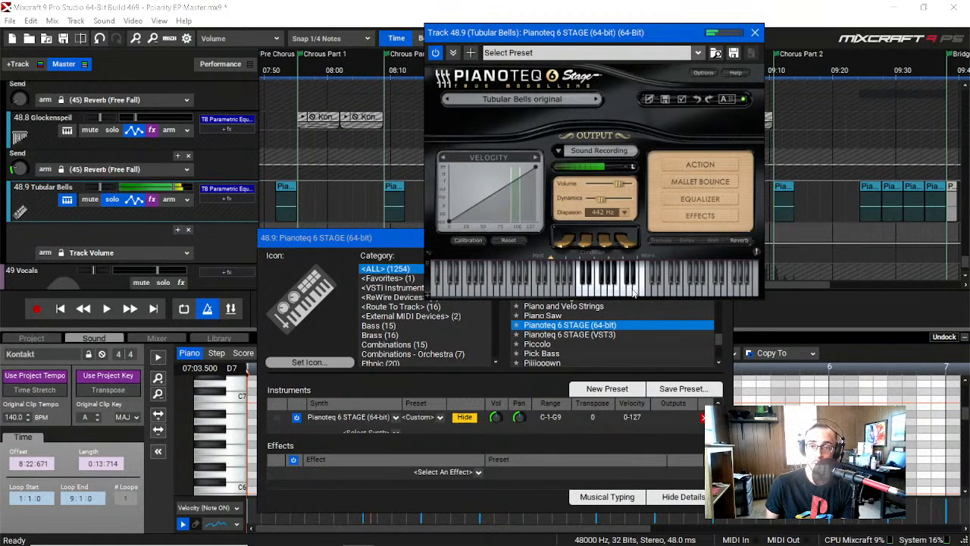
left_click(634, 294)
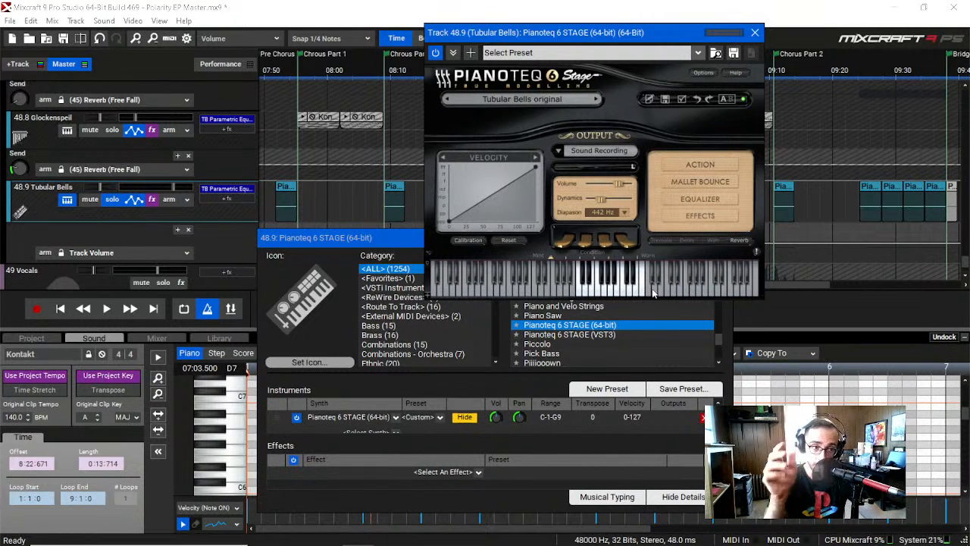
Step: Audition more tubular bell notes within Pianoteq's white-key range and close both instrument windows
left_click(619, 291)
left_click(606, 291)
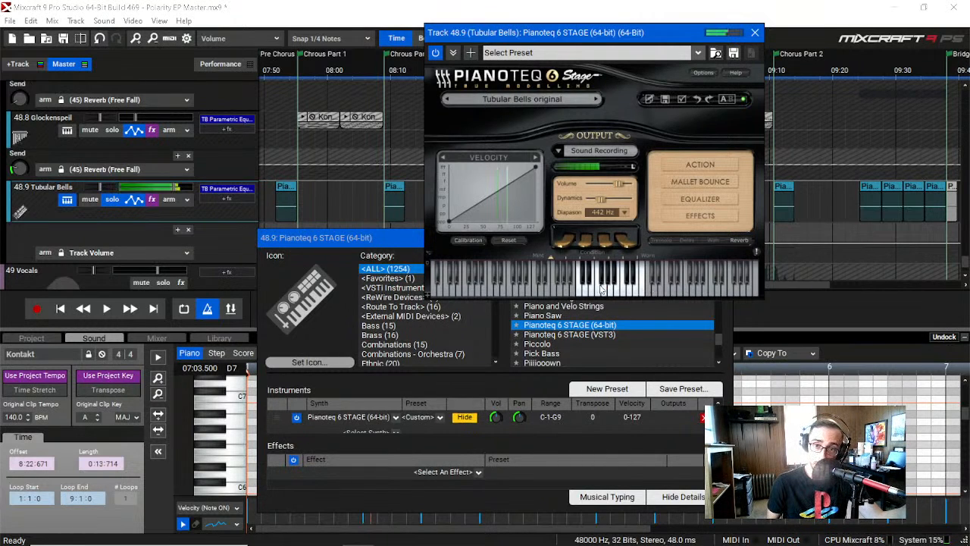
left_click(600, 291)
left_click(631, 294)
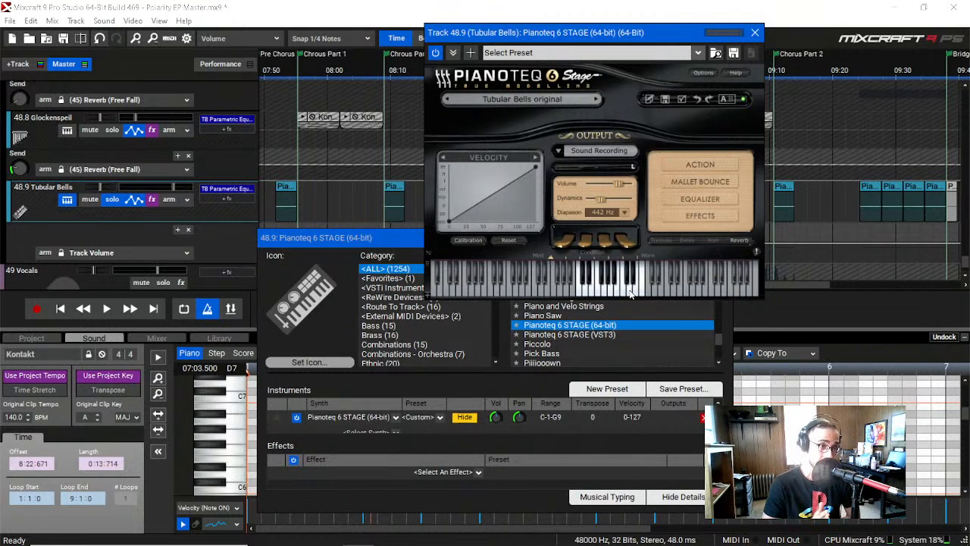
left_click(755, 31)
left_click(723, 238)
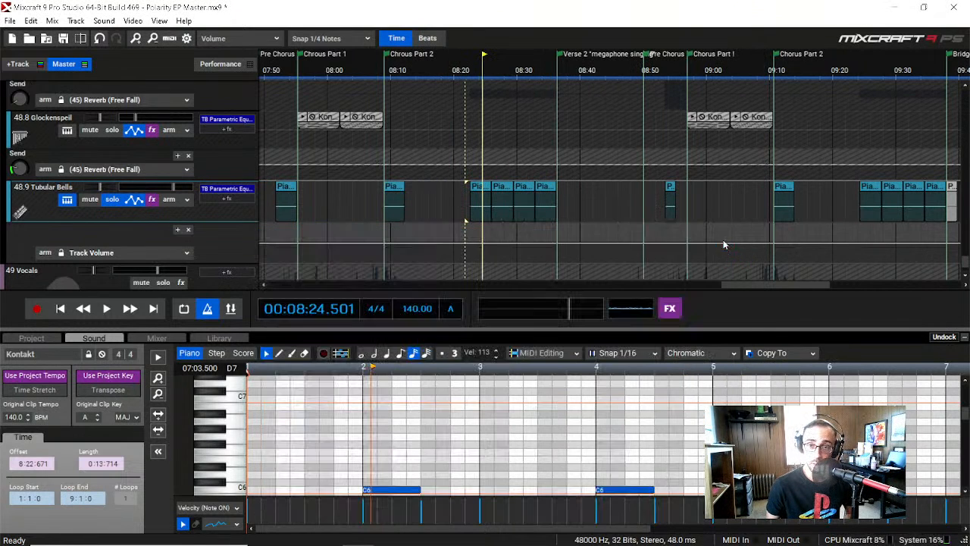
Step: Play the soloed Tubular Bells at the Pre Chorus clip near 07:52, at Chorus Part 2, and at the Pre Chorus again
left_click(284, 71)
left_click(277, 71)
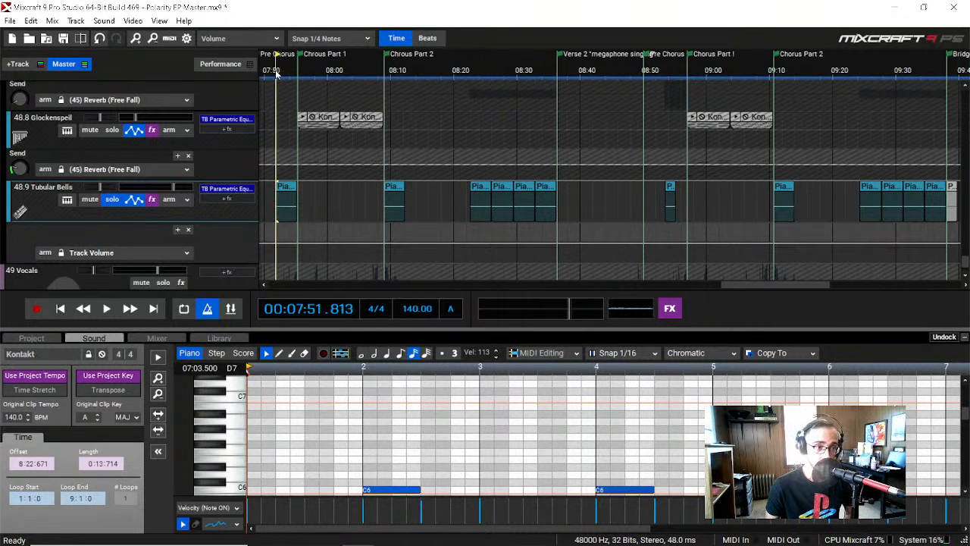
key("space")
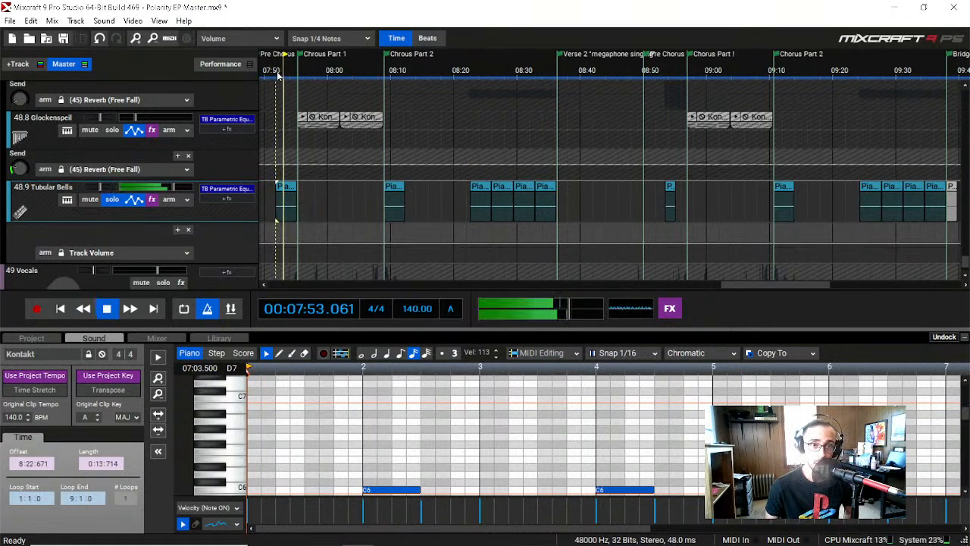
left_click(383, 71)
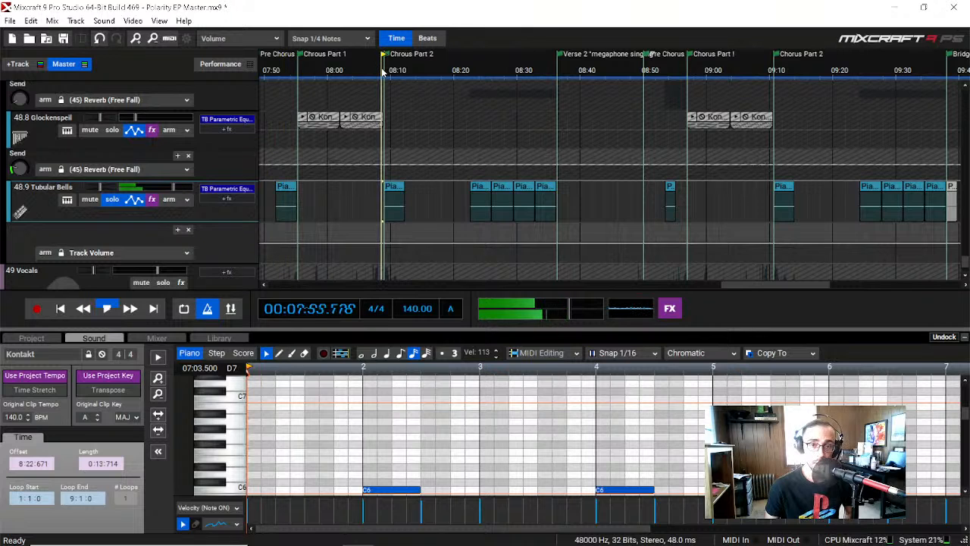
left_click(279, 70)
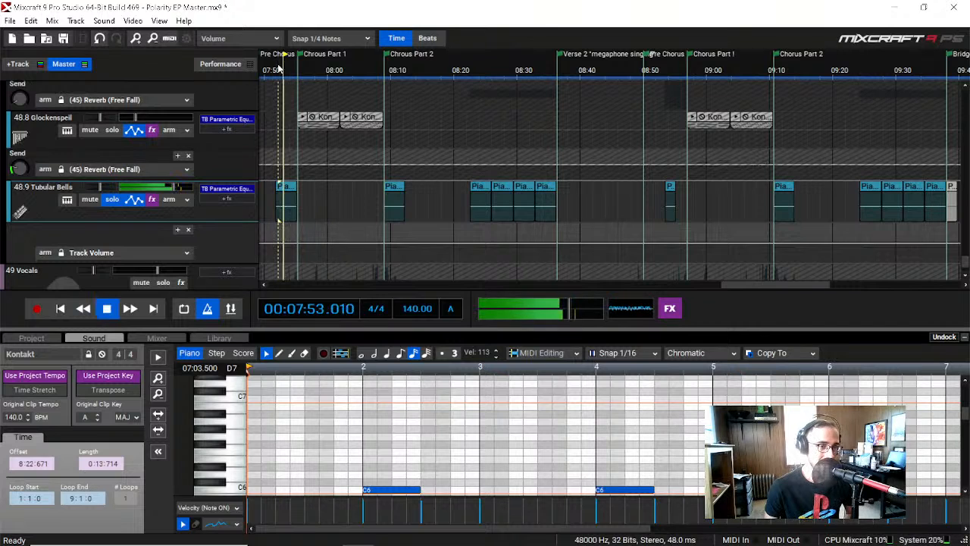
key("space")
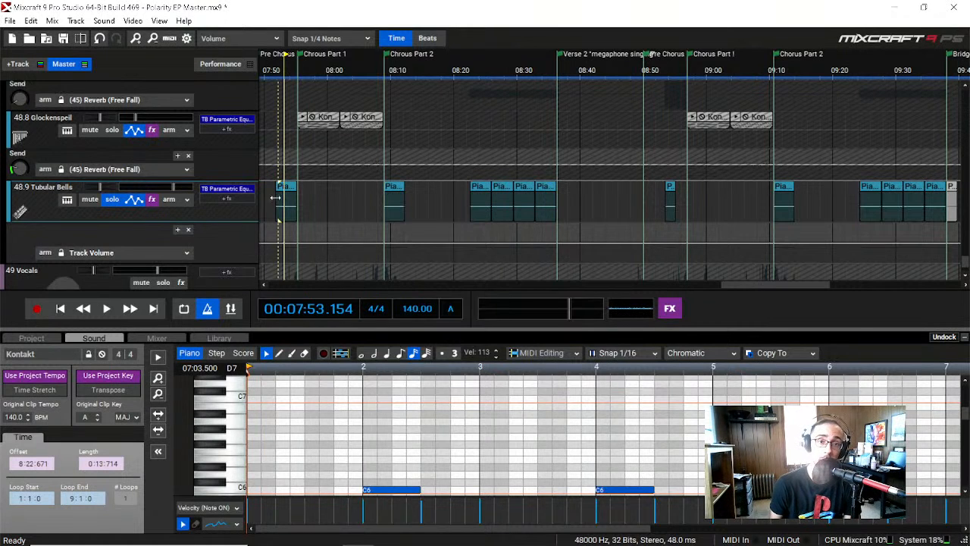
Step: Examine the Tubular Bells' TB Parametric Equalizer curve, close it, and play the track from Chorus Part 2
left_click(226, 188)
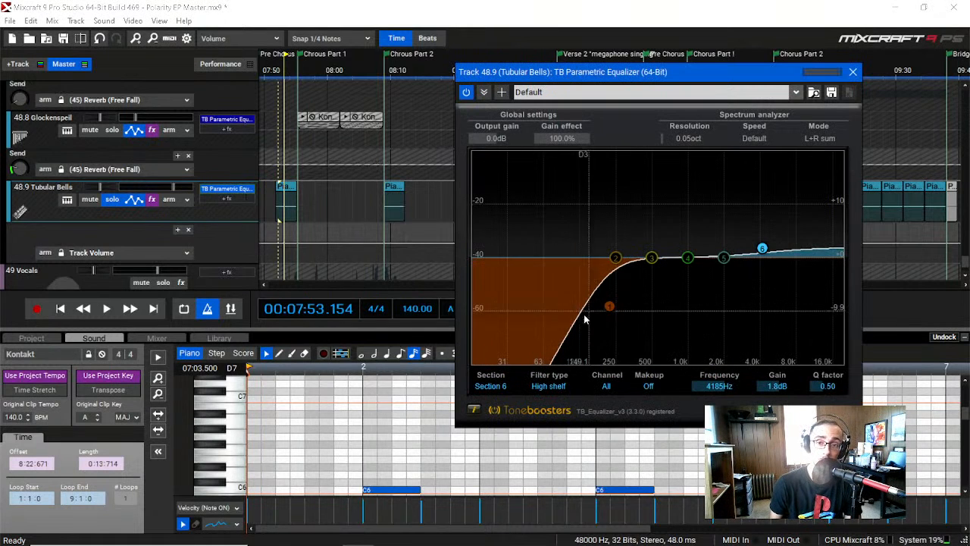
left_click(853, 72)
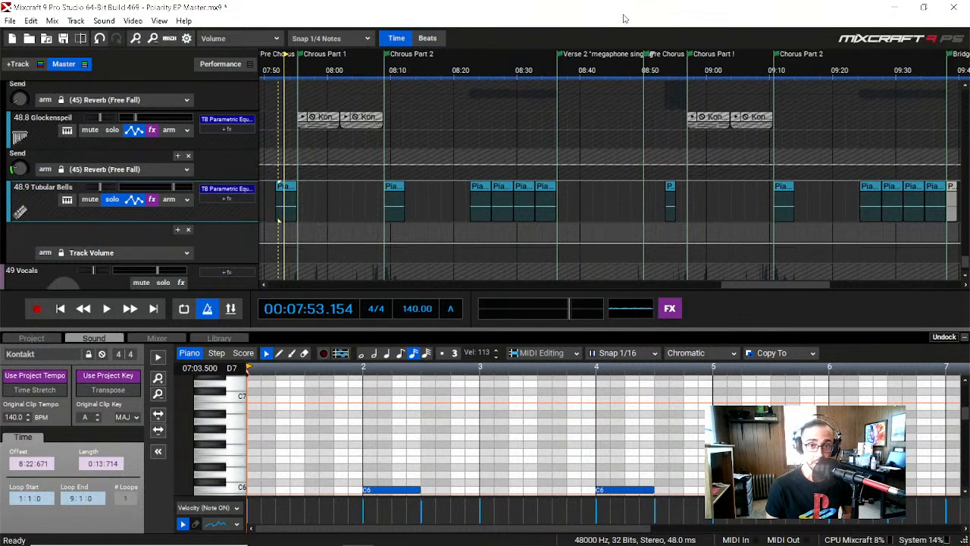
left_click(383, 68)
key("space")
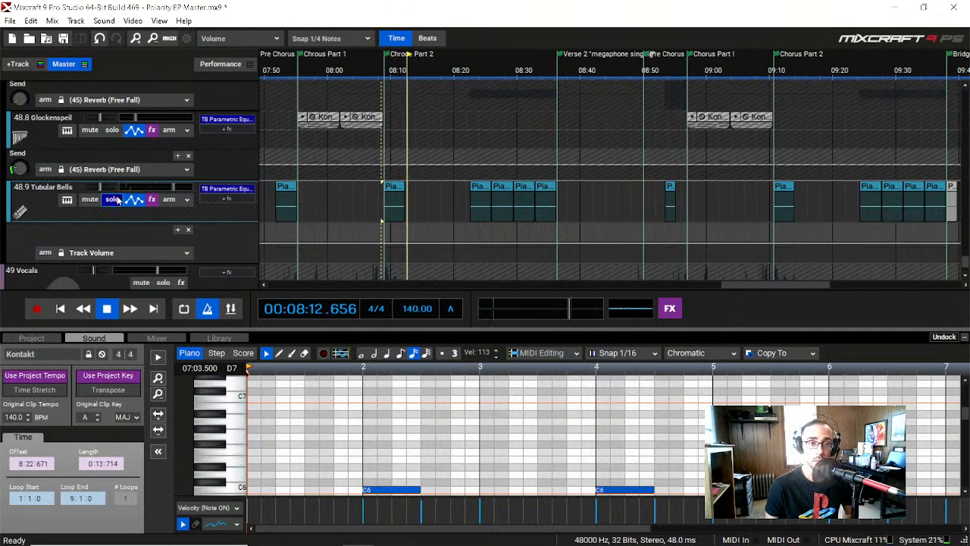
Step: Turn off solo on the 48.9 Tubular Bells track and play the full mix from about 07:50
key("space")
left_click(274, 69)
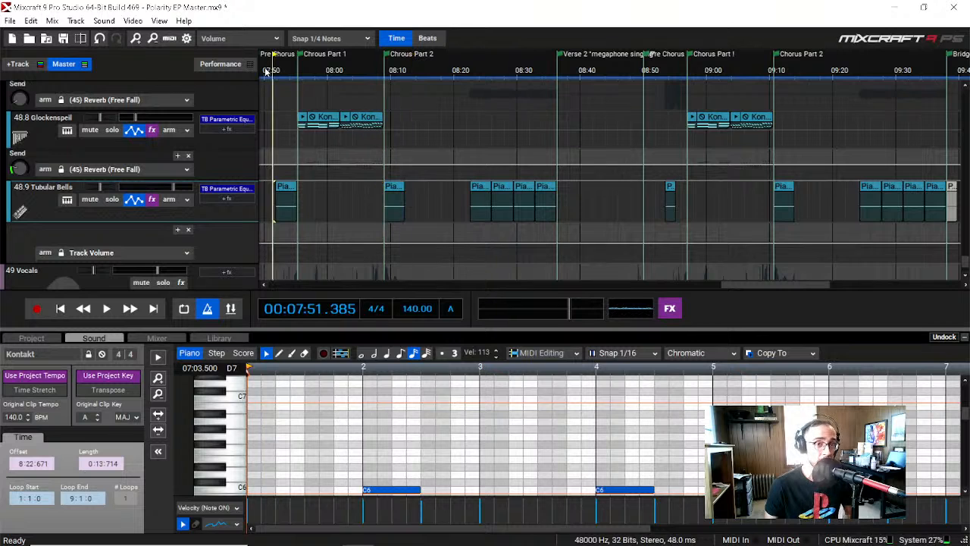
left_click(266, 69)
key("space")
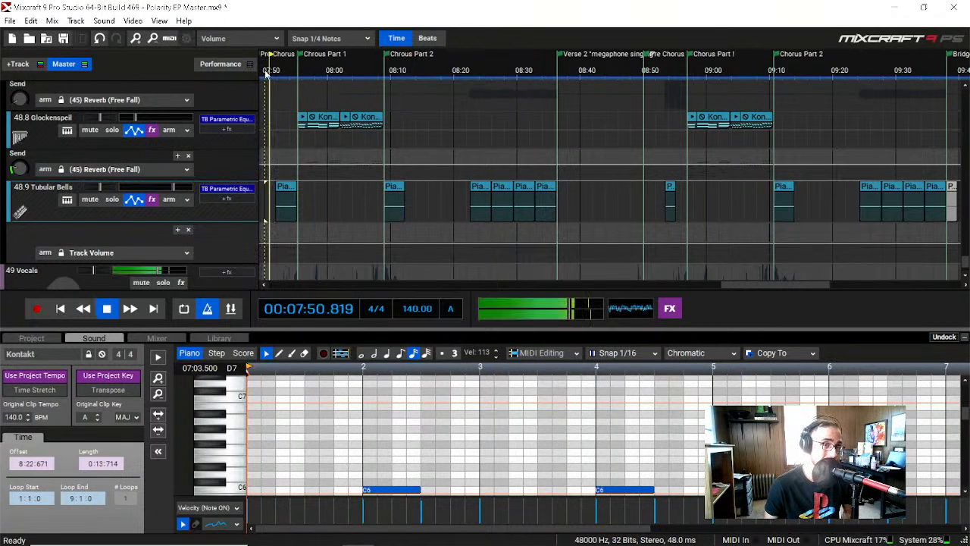
key("space")
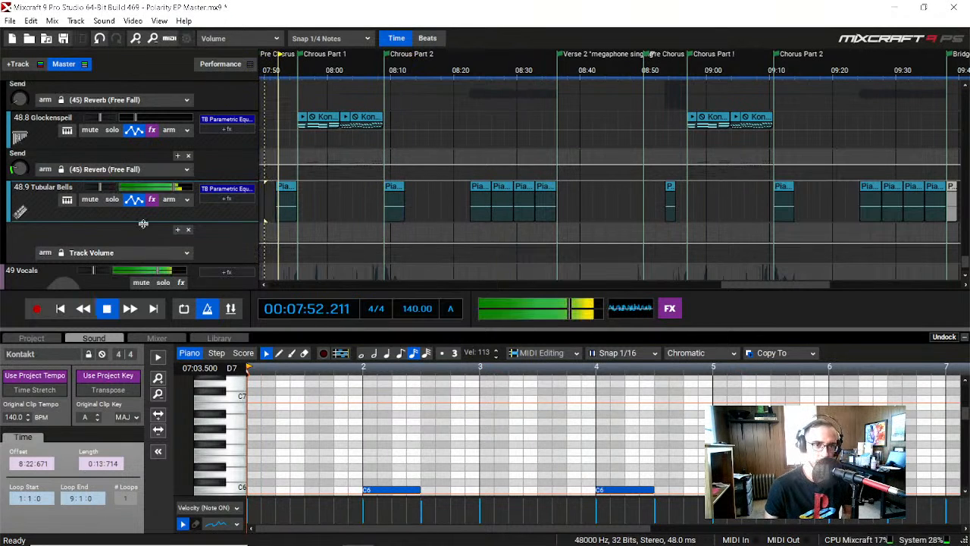
Step: Look back over the orchestra, guitar and reverb tracks, and move on to the 49 Vocals submix and 50 Master Track
scroll(69, 258, "up", 5)
scroll(71, 261, "up", 10)
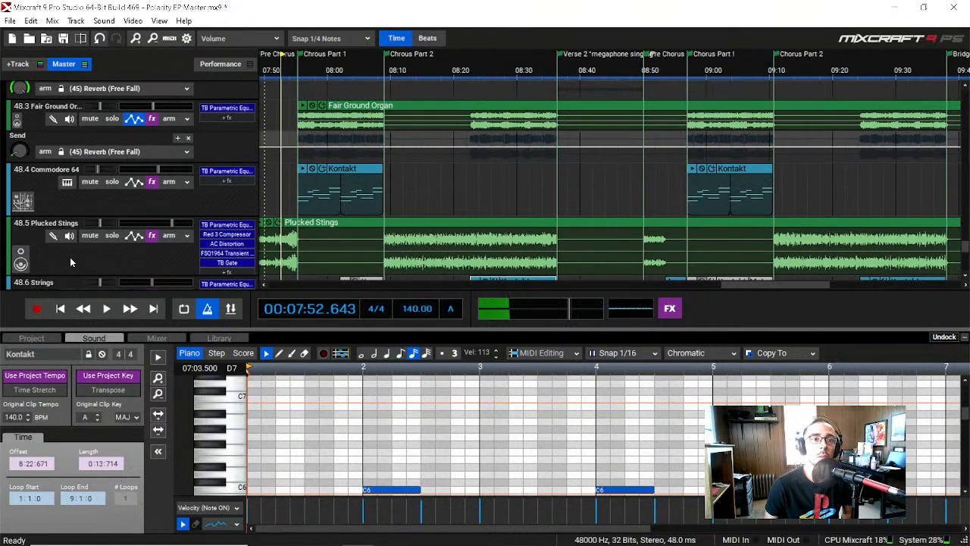
scroll(70, 261, "up", 5)
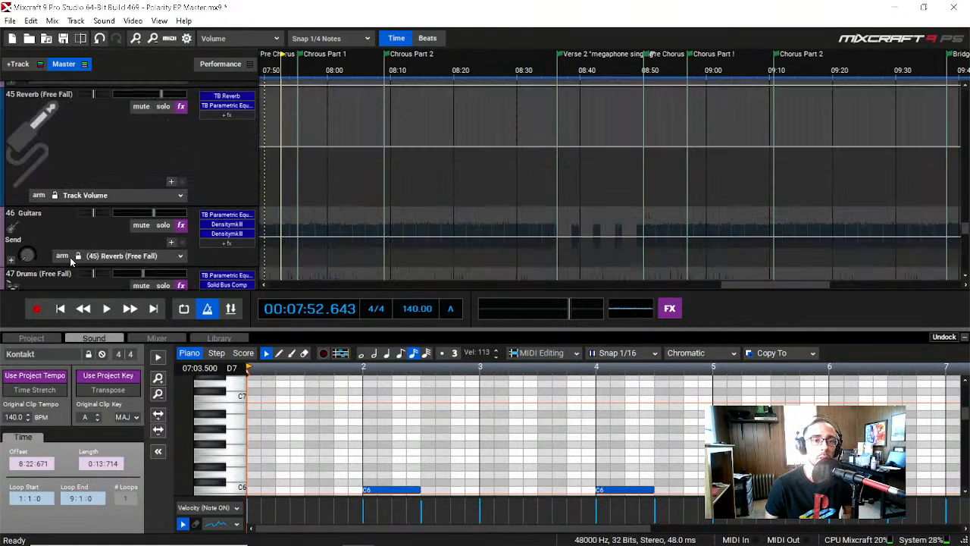
scroll(71, 261, "down", 6)
scroll(72, 262, "down", 8)
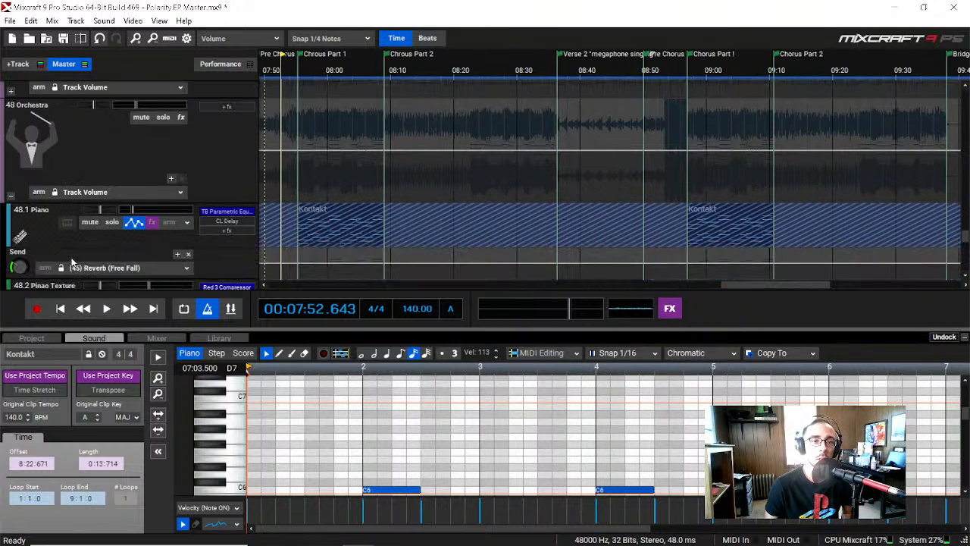
scroll(72, 256, "down", 8)
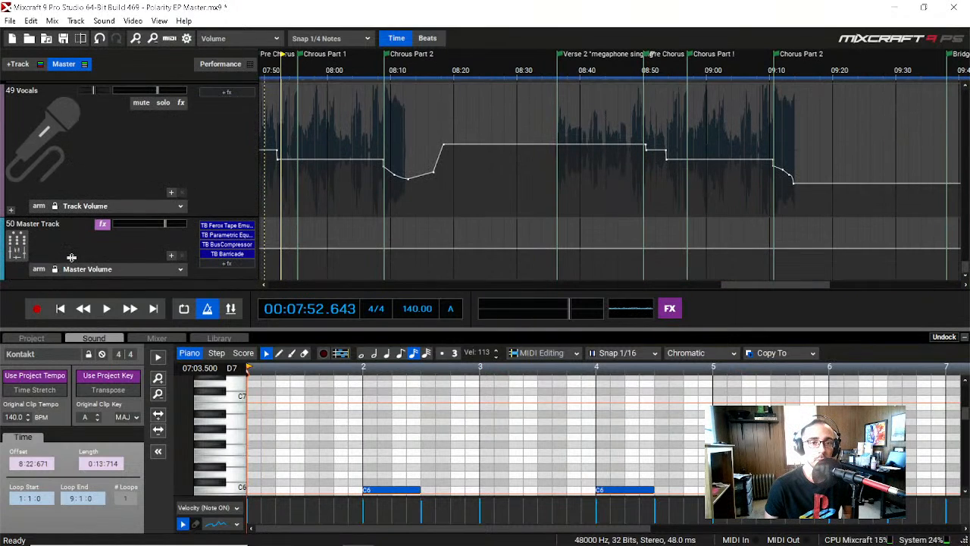
Step: Hide the lower sound editing area and collapse the 48 Orchestra submix
scroll(72, 257, "up", 4)
scroll(72, 259, "up", 6)
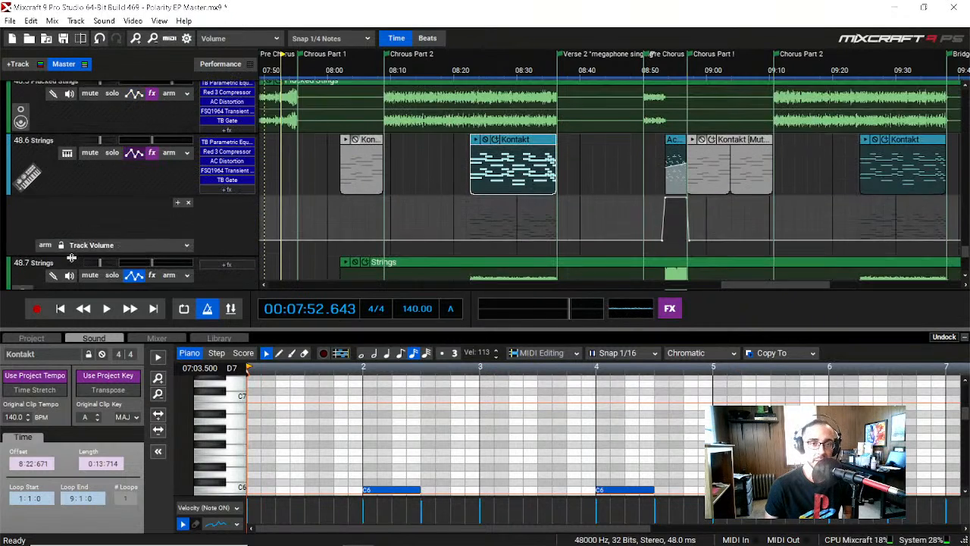
left_click(964, 337)
scroll(114, 313, "up", 3)
scroll(129, 349, "up", 1)
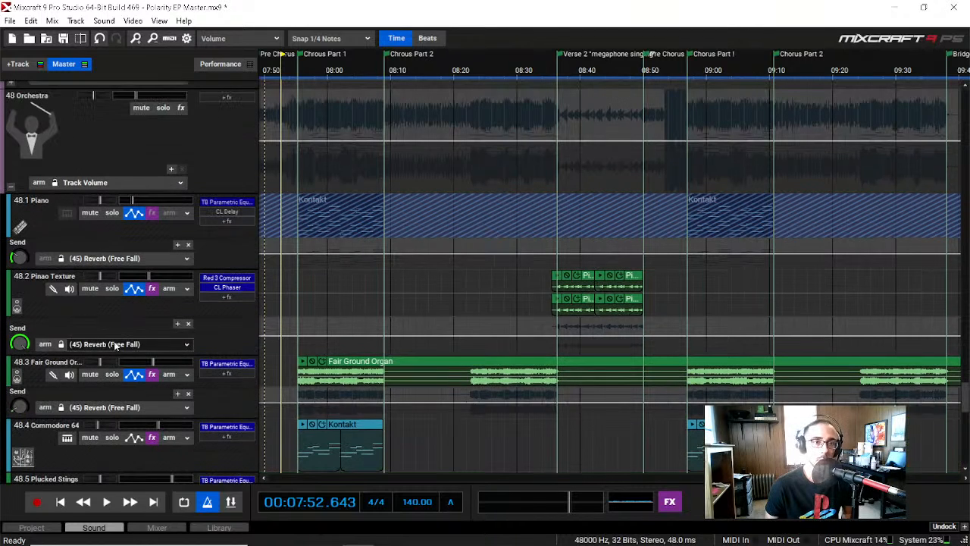
left_click(10, 187)
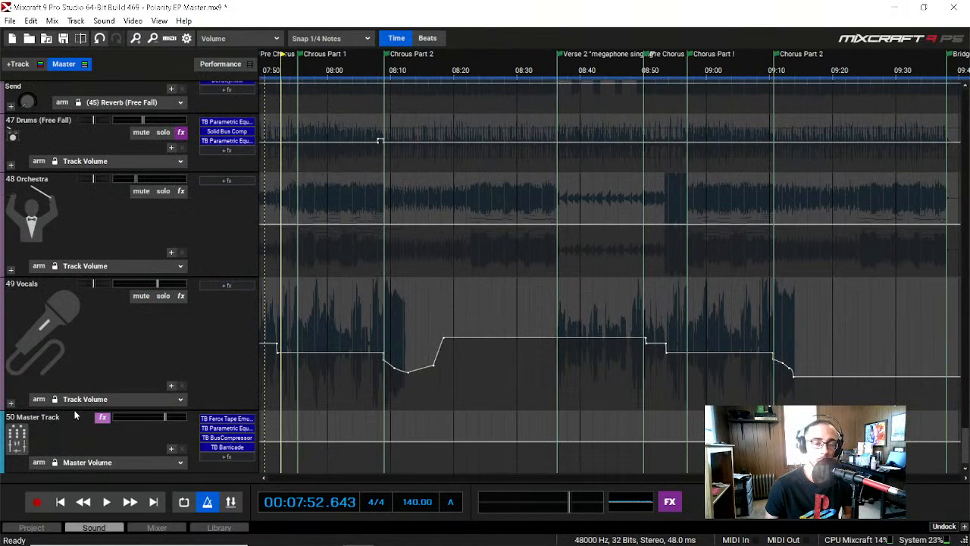
Step: Play the mix from about 07:52 and toggle solo on and off for the 47 Drums (Free Fall) submix
scroll(74, 410, "up", 3)
scroll(75, 411, "up", 1)
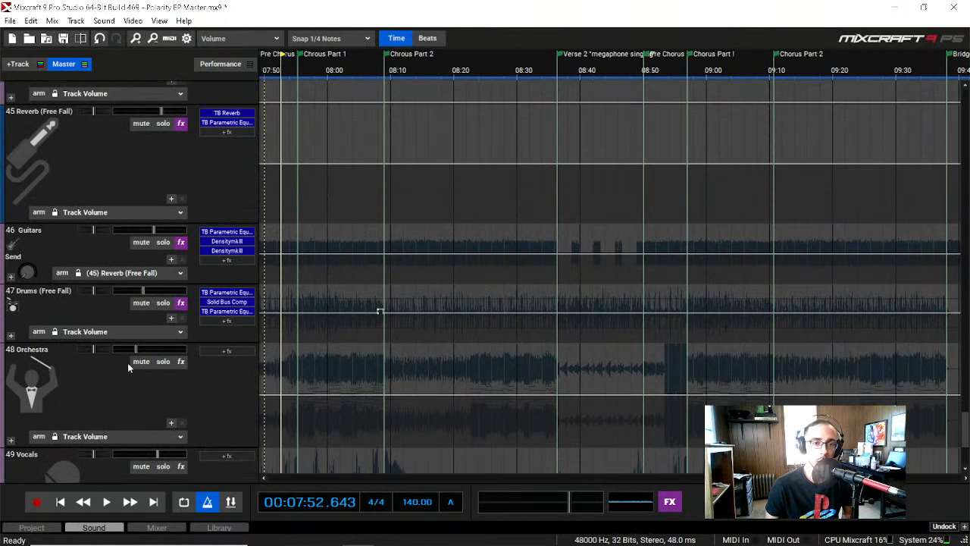
key("space")
key("space")
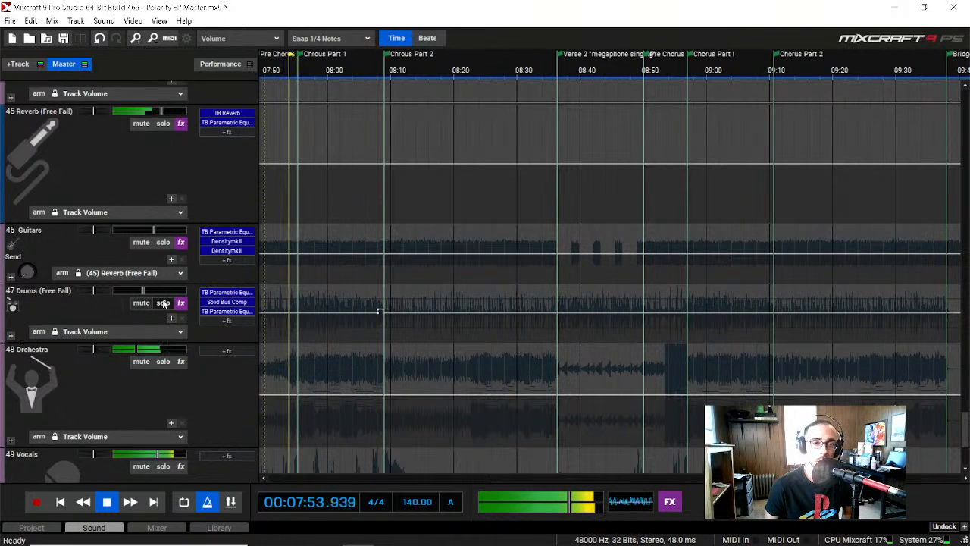
left_click(163, 303)
left_click(162, 303)
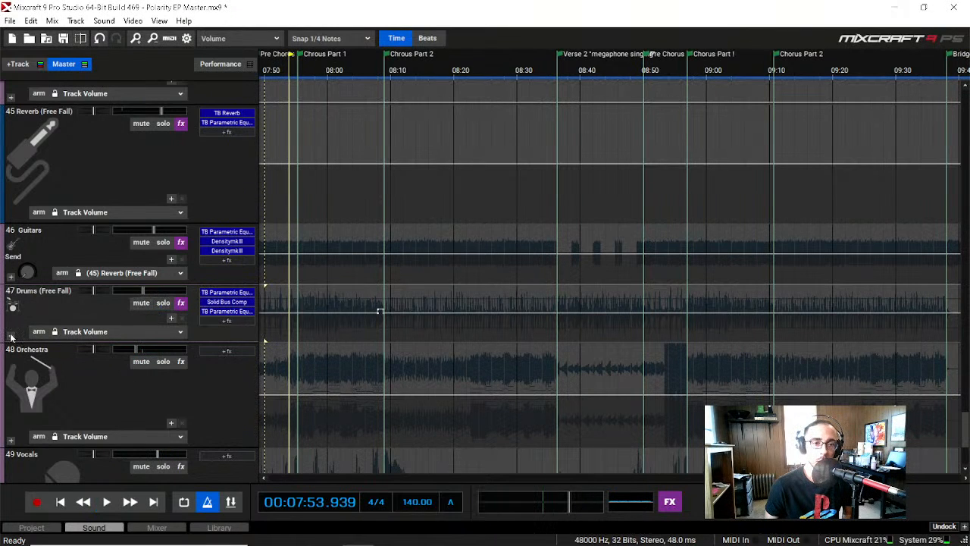
Step: Expand the 47 Drums (Free Fall) submix and turn off solo on the 47.9 Hi Hat track
left_click(12, 336)
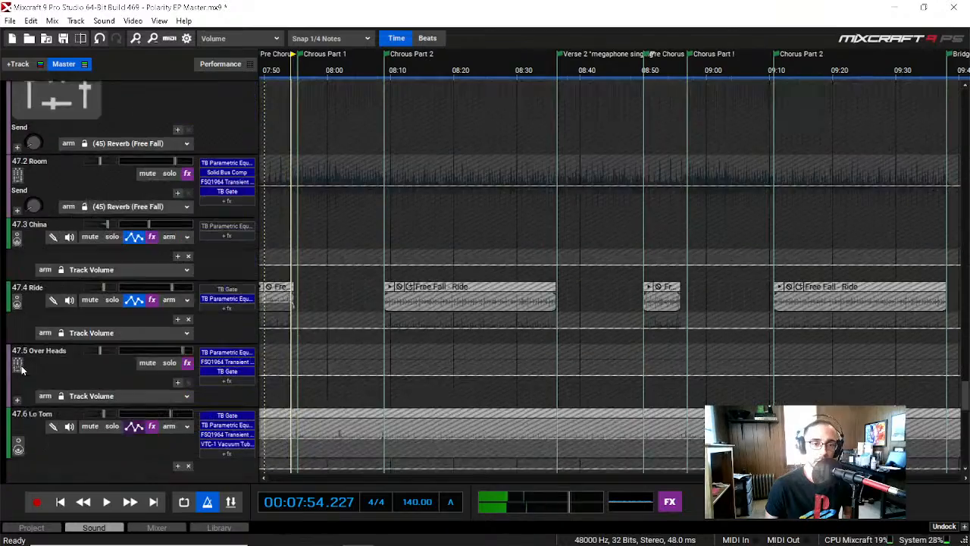
scroll(21, 369, "down", 10)
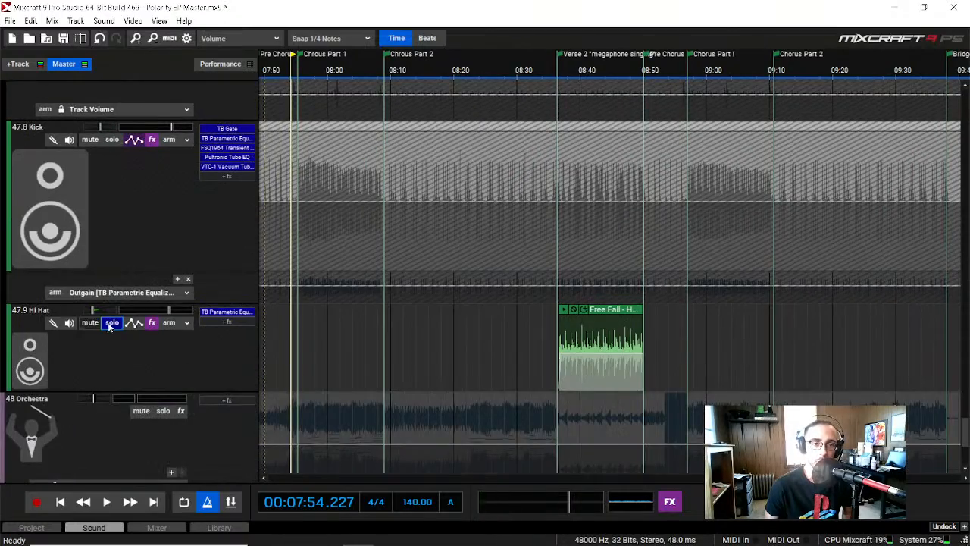
left_click(110, 323)
scroll(19, 349, "up", 8)
Step: Play the mix from about 07:54 into Chorus Part 1 and collapse the 47 Drums (Free Fall) submix
key("space")
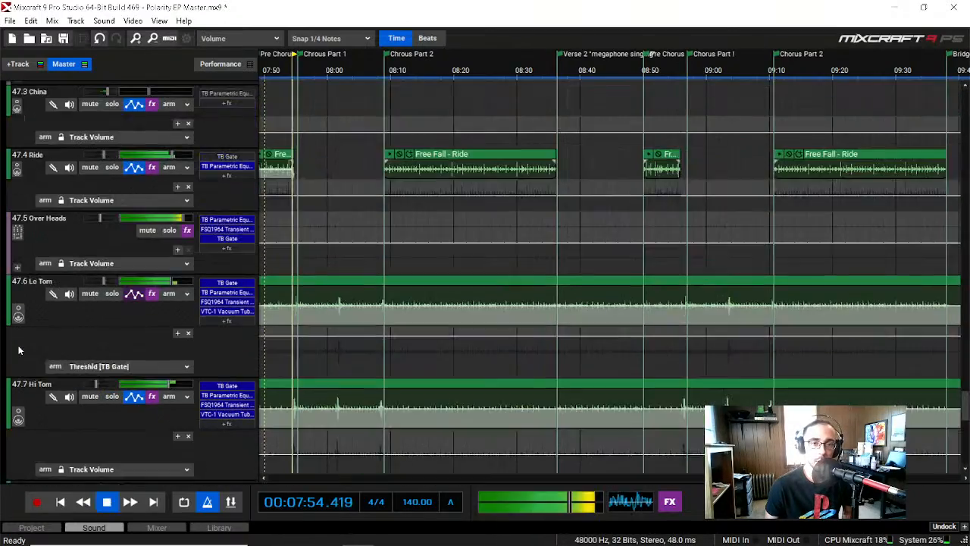
scroll(19, 349, "up", 6)
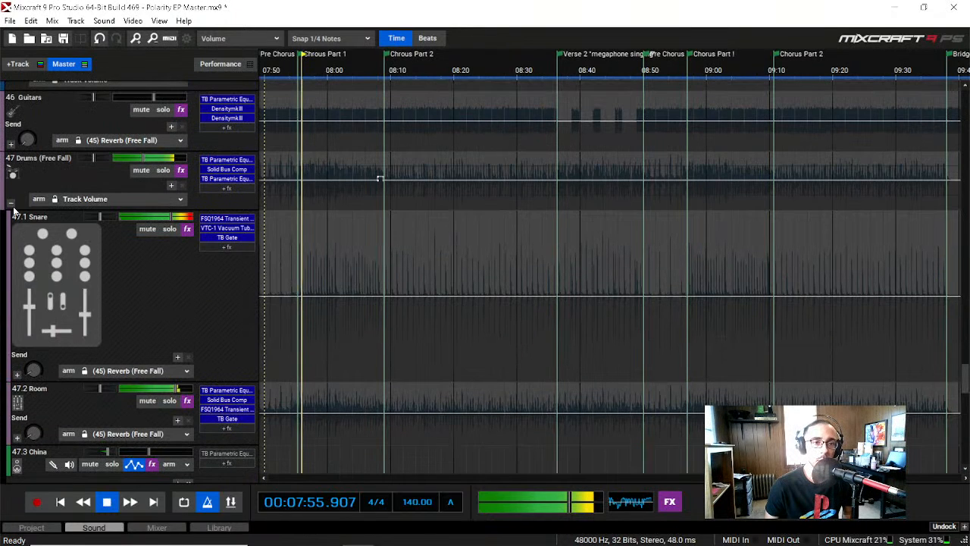
left_click(13, 205)
scroll(18, 259, "up", 1)
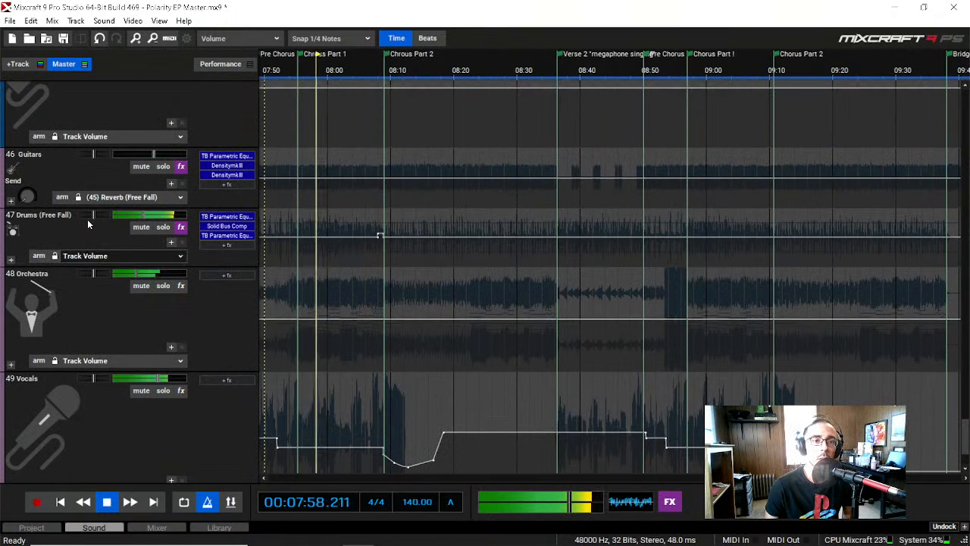
key("space")
Step: Examine the tracks inside the 46 Guitars submix while the mix plays through Chorus Part 1, and collapse the submix again
left_click(12, 201)
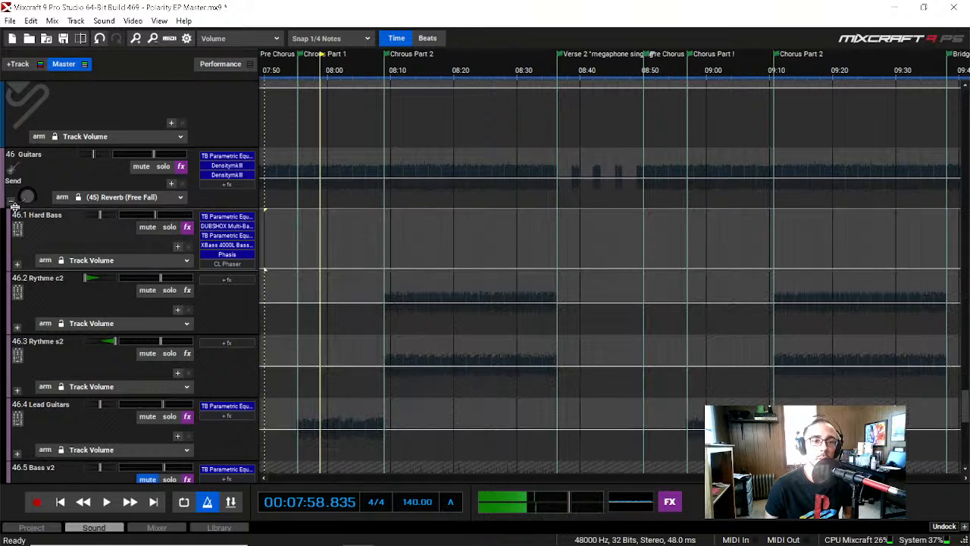
left_click(13, 203)
key("space")
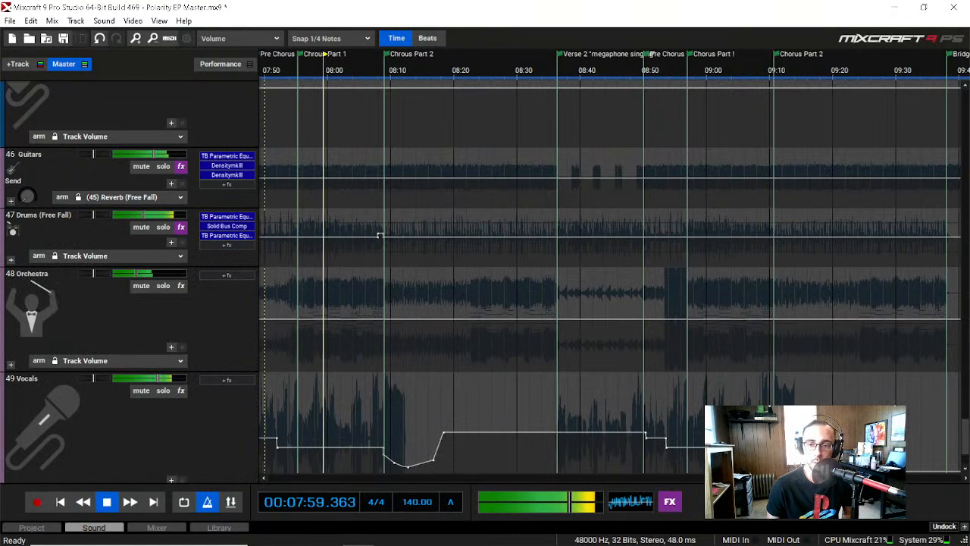
scroll(305, 251, "left", 1)
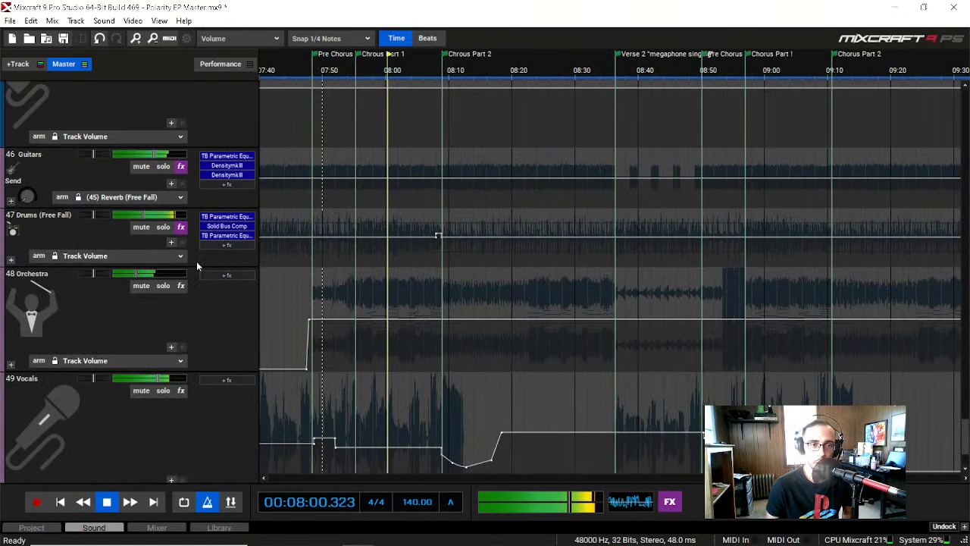
left_click(12, 202)
scroll(47, 358, "down", 4)
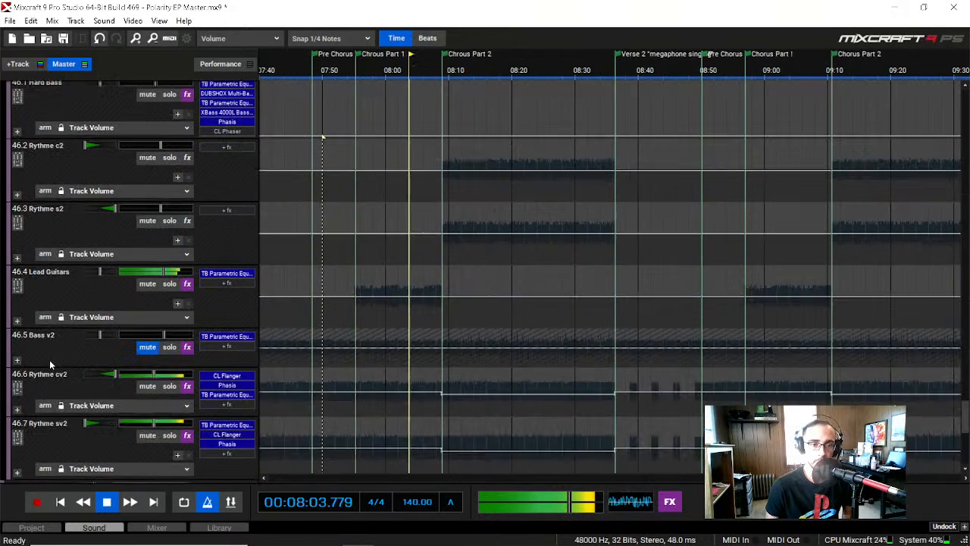
scroll(49, 359, "down", 3)
scroll(49, 360, "up", 6)
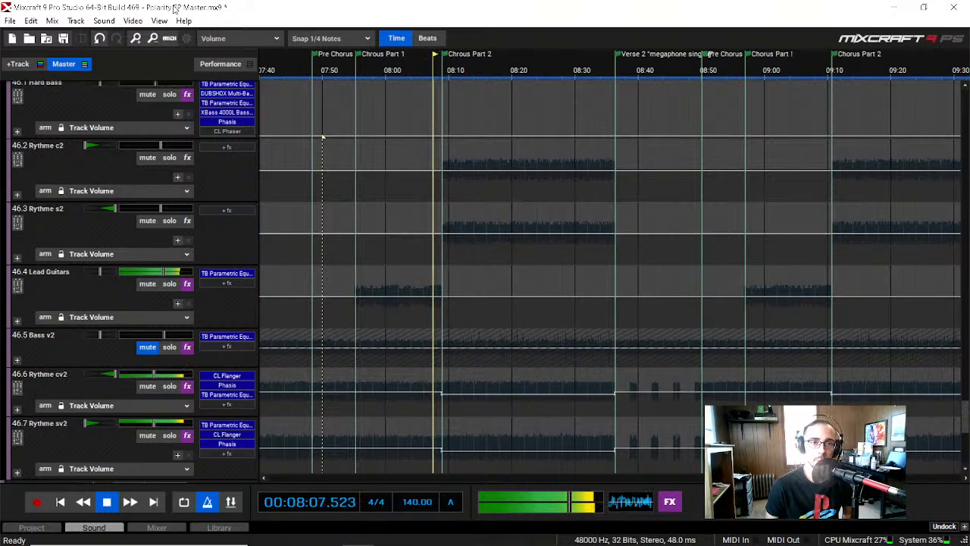
key("space")
scroll(9, 202, "up", 4)
left_click(11, 144)
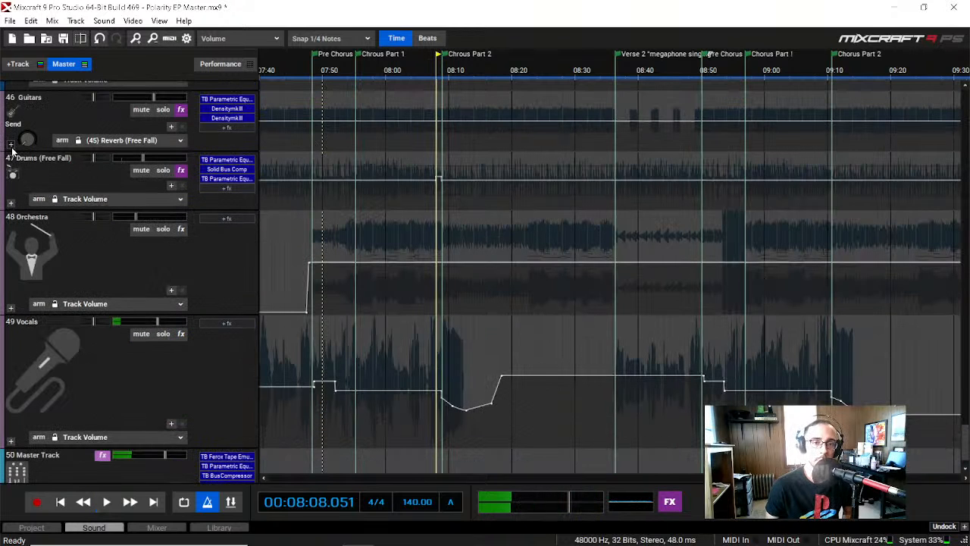
Step: Place the playhead at about 07:47, just before the Pre Chorus, and briefly show and hide the mixer
left_click_drag(765, 478, 721, 478)
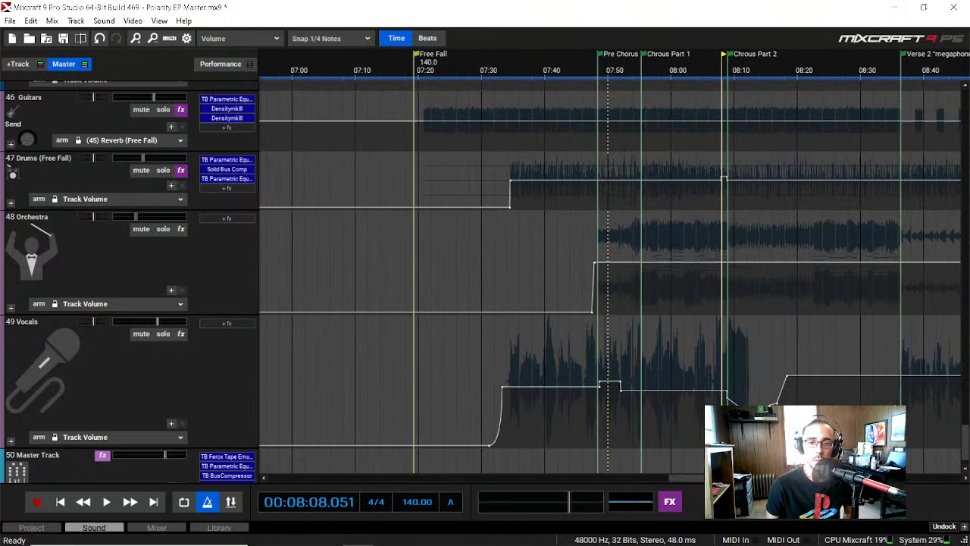
left_click(586, 73)
scroll(90, 345, "down", 1)
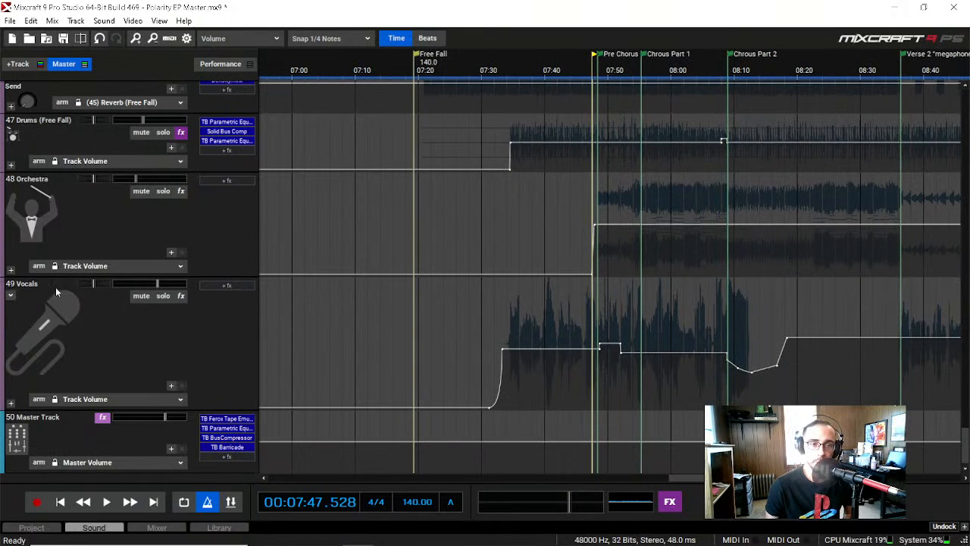
key("alt+3")
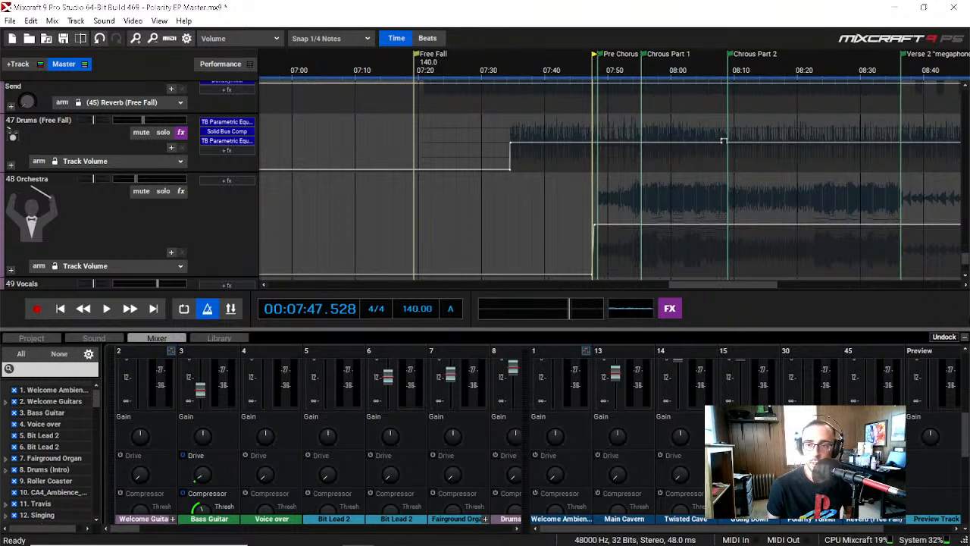
left_click(966, 338)
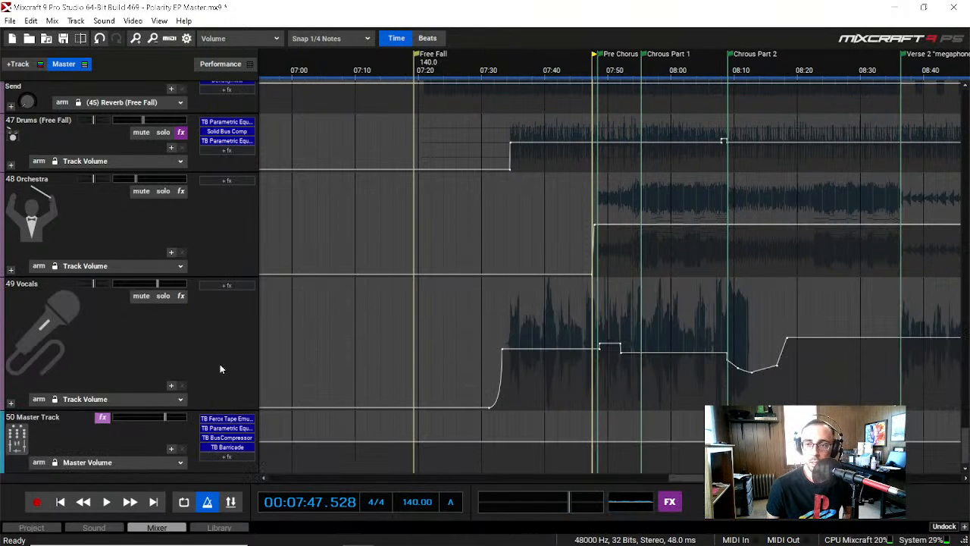
Step: Expand the 48 Orchestra submix and look through its tracks down to 48.9 Tubular Bells
left_click(11, 272)
scroll(11, 337, "down", 10)
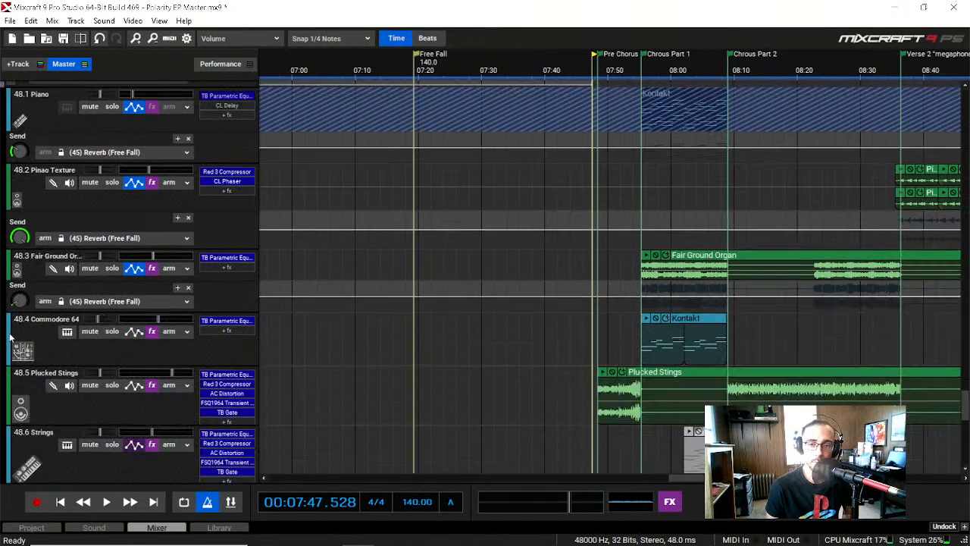
scroll(11, 338, "down", 8)
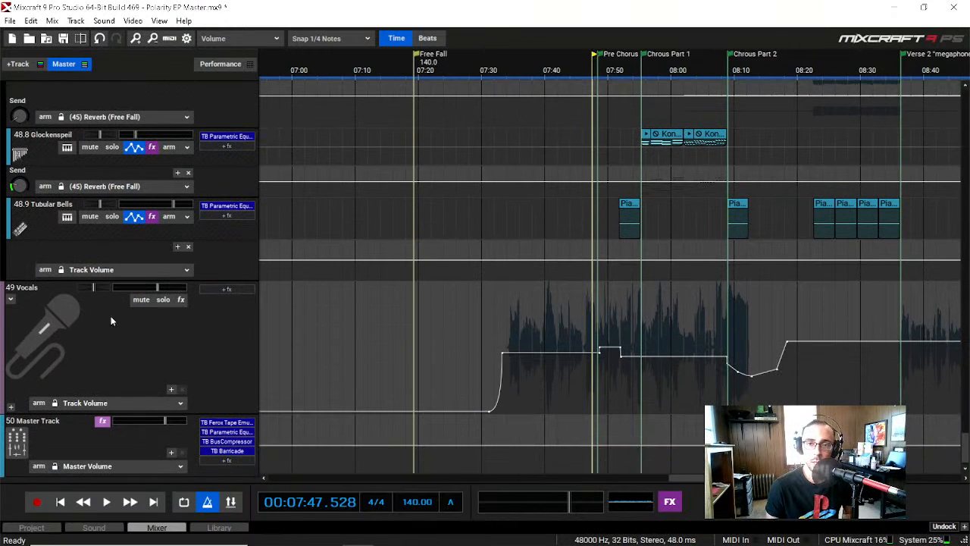
Step: Play the mix from about 07:50 in the Pre Chorus into Chorus Part 1, following the orchestra tracks up to 48.4 Commodore 64
left_click(599, 68)
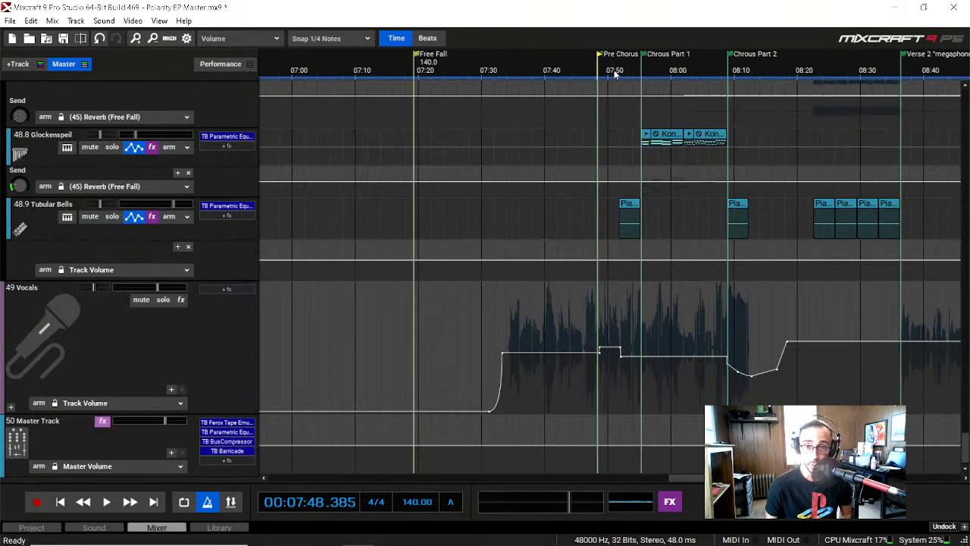
left_click(612, 71)
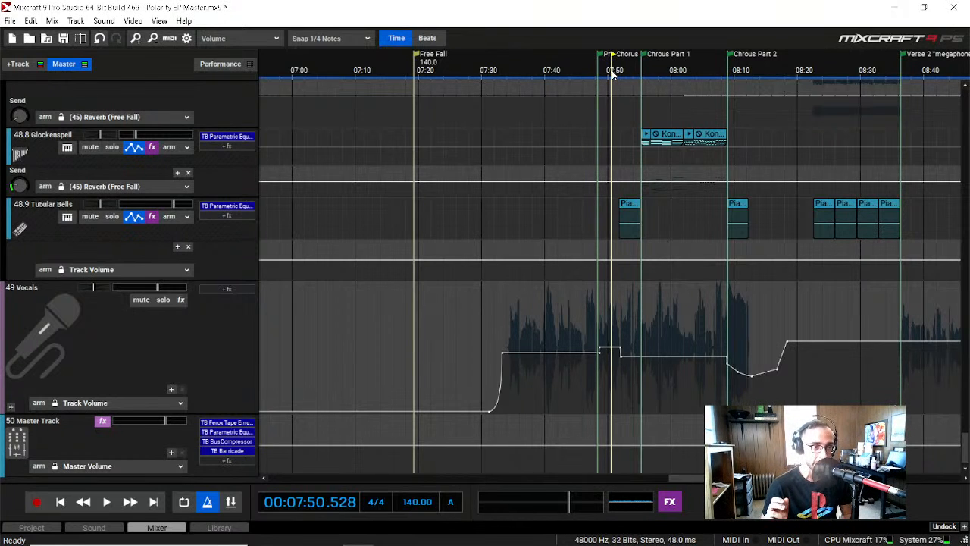
key("space")
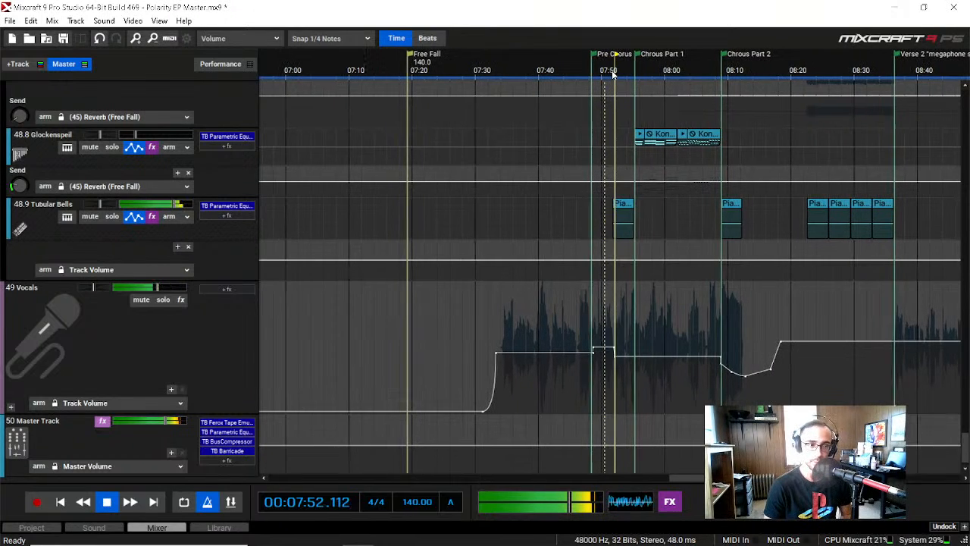
scroll(55, 290, "up", 2)
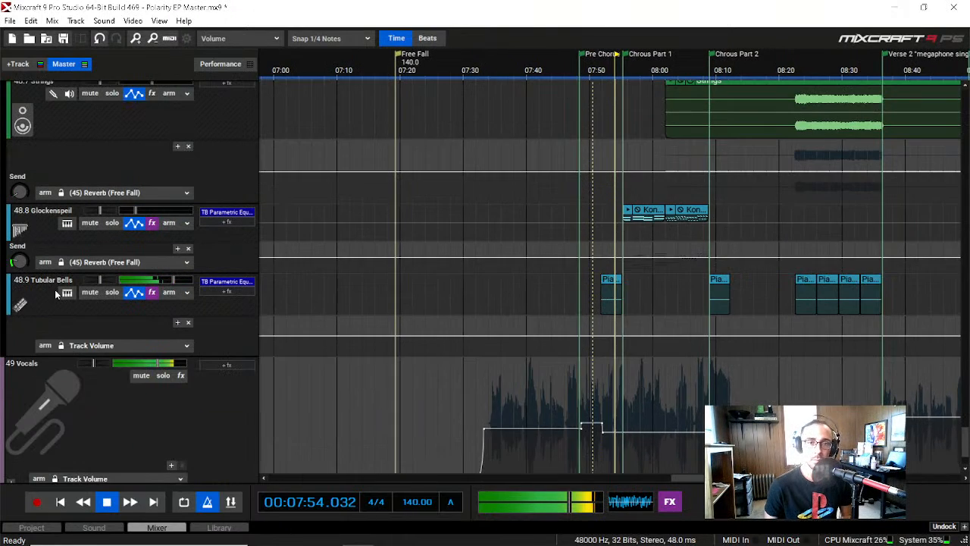
scroll(56, 294, "up", 3)
scroll(57, 291, "up", 10)
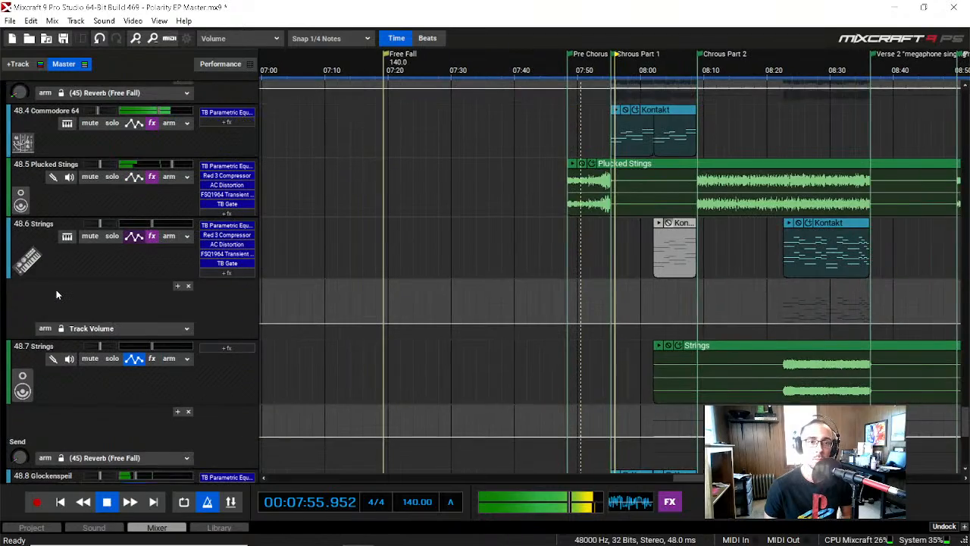
key("space")
Step: Look back over the tracks above the orchestra as far as 39 Fair Ground Organ, and return to the 46 Guitars submix
scroll(56, 292, "up", 8)
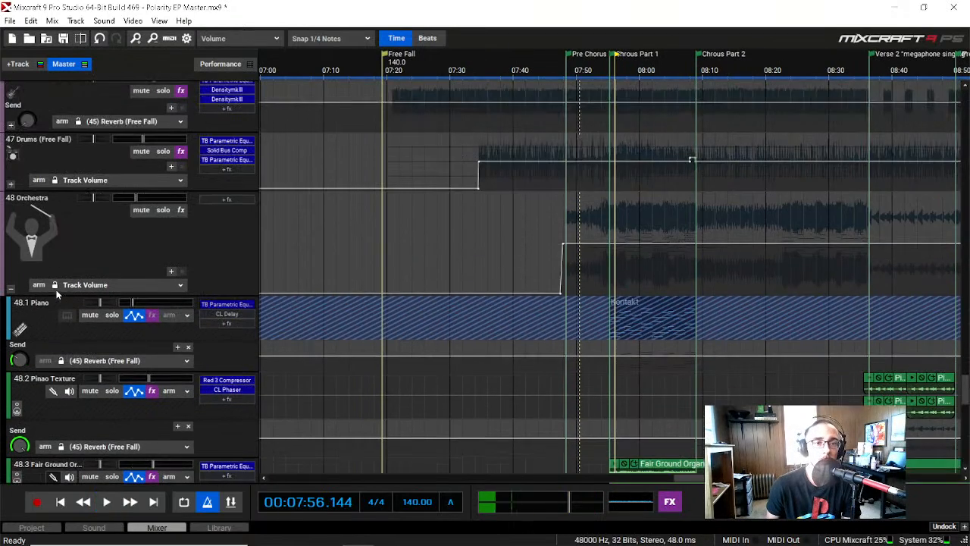
scroll(69, 294, "up", 10)
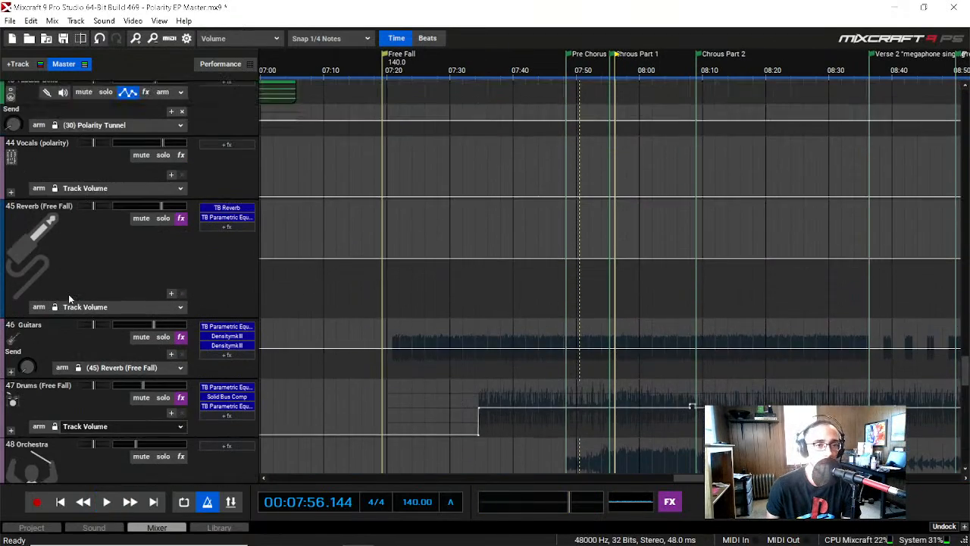
scroll(68, 294, "up", 3)
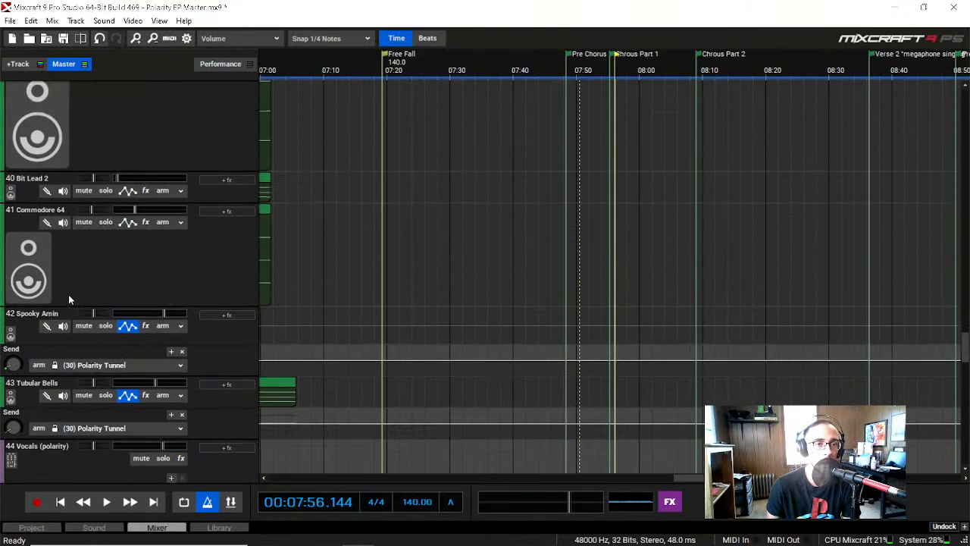
scroll(69, 301, "down", 10)
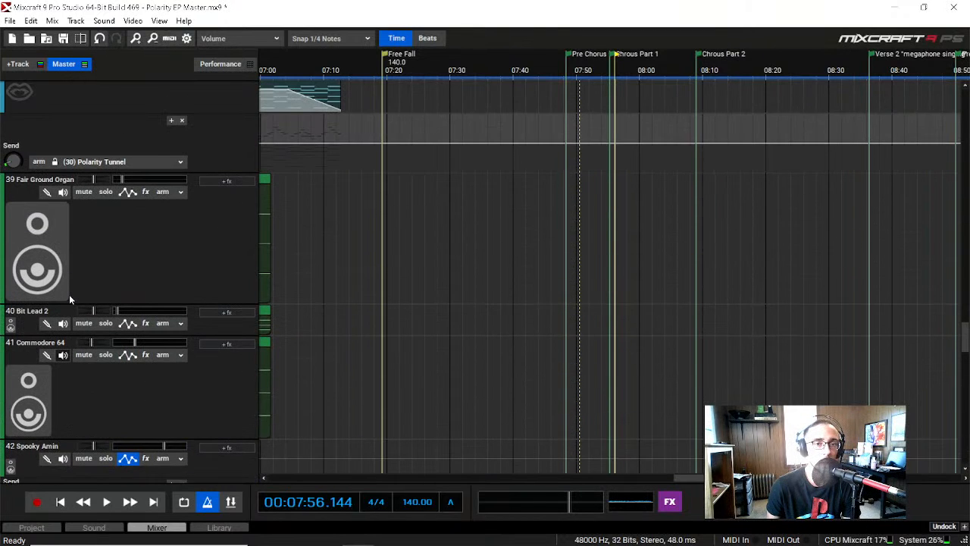
scroll(69, 298, "down", 3)
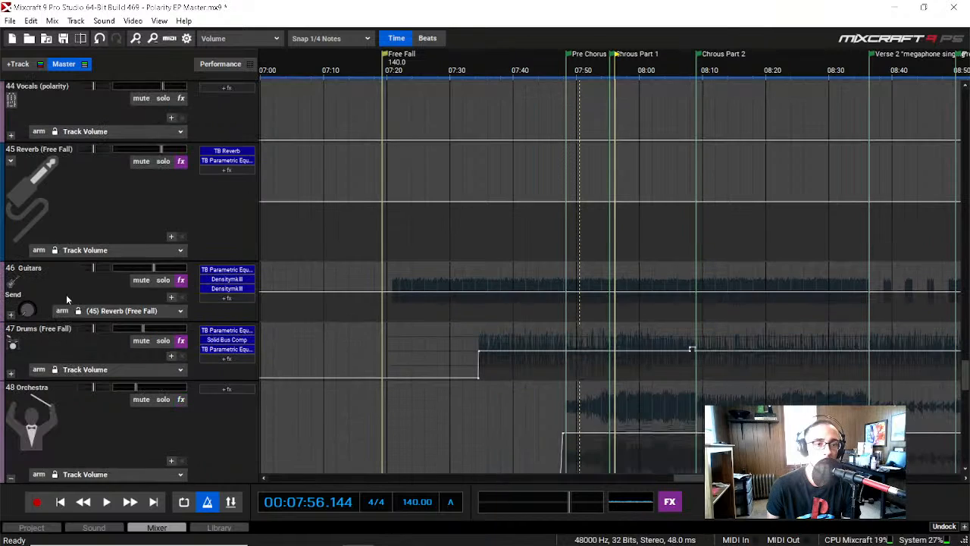
Step: Expand the 46 Guitars submix and look through its tracks from 46.1 Hard Bass to 46.7 Rythme sv2
left_click(11, 314)
scroll(24, 352, "down", 2)
scroll(24, 354, "down", 8)
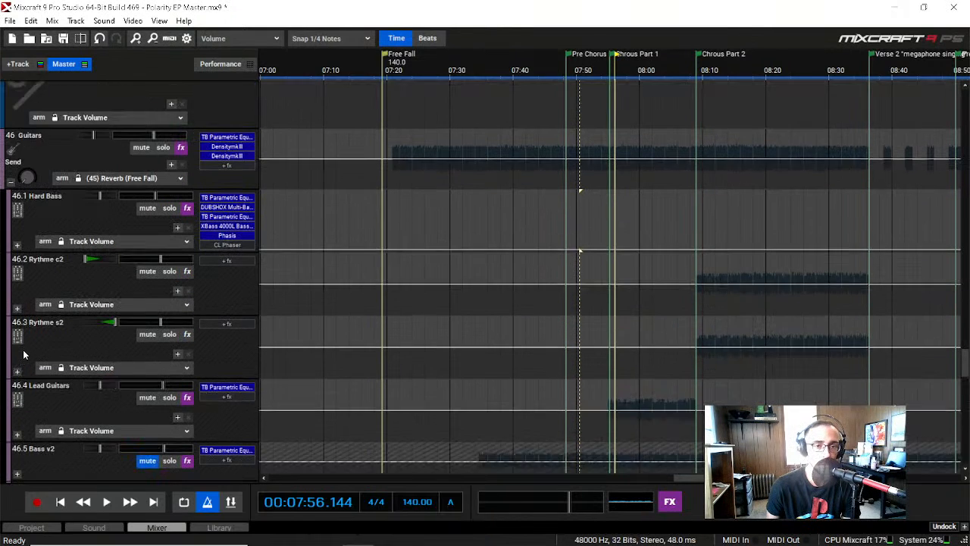
scroll(24, 354, "down", 2)
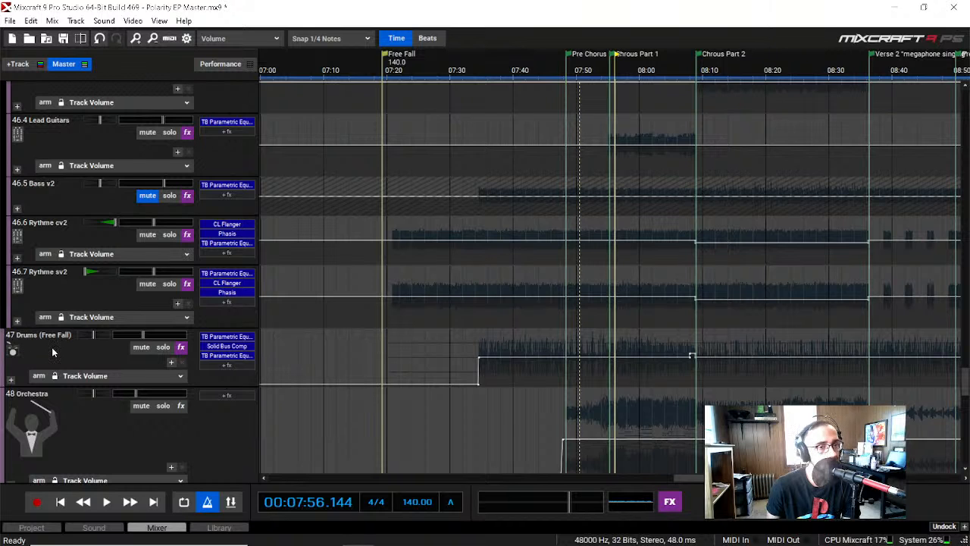
Step: Unmute the 46.5 Bass v2 submix and play a short part of Chorus Part 1 from about 07:56
scroll(52, 347, "up", 3)
scroll(104, 331, "up", 2)
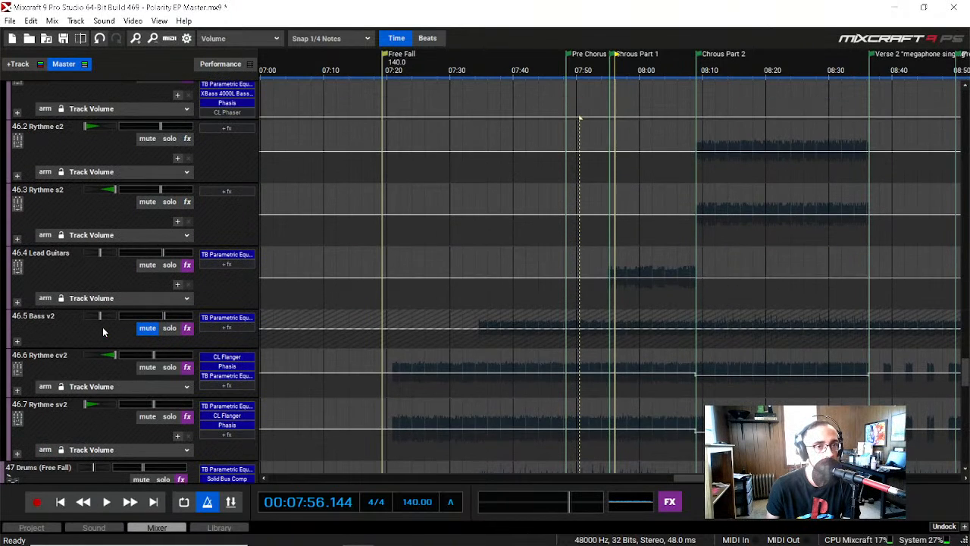
left_click(148, 384)
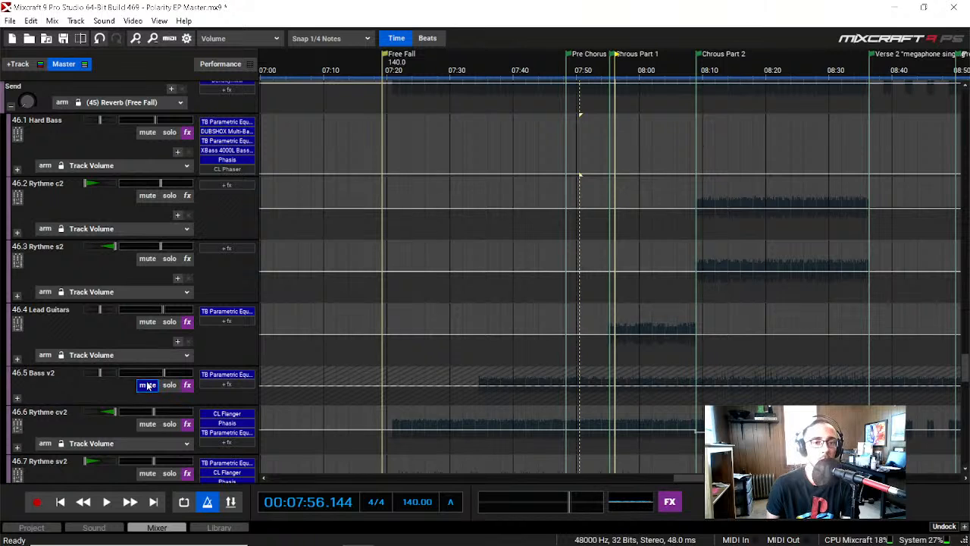
key("space")
scroll(45, 392, "down", 2)
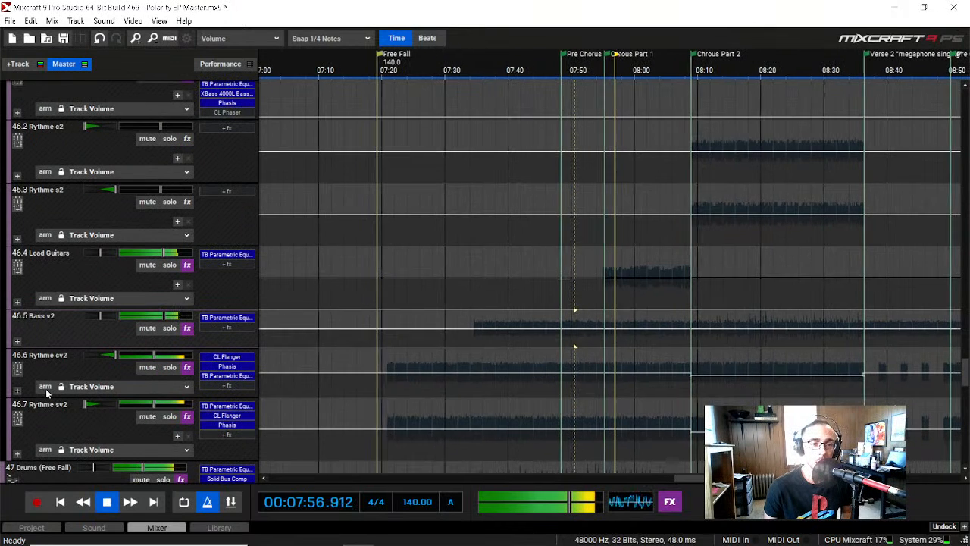
scroll(72, 428, "down", 1)
key("space")
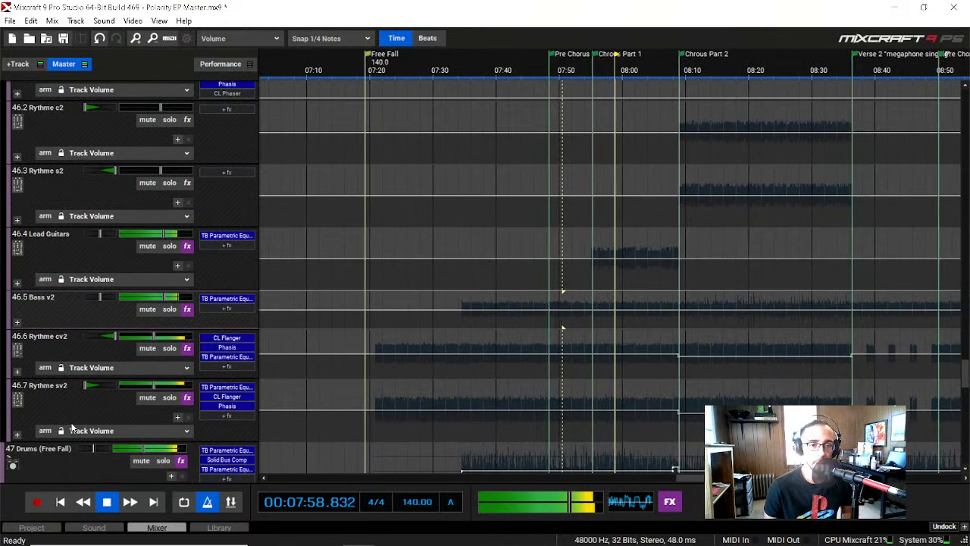
Step: Solo the 49 Vocals submix below the orchestra and expand it down to 49.4 scream
scroll(72, 429, "down", 6)
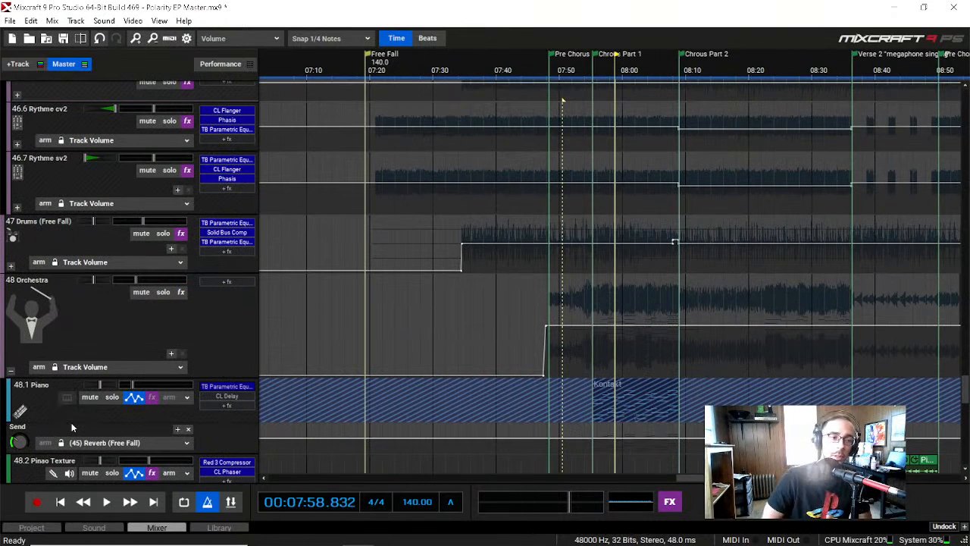
scroll(77, 398, "down", 2)
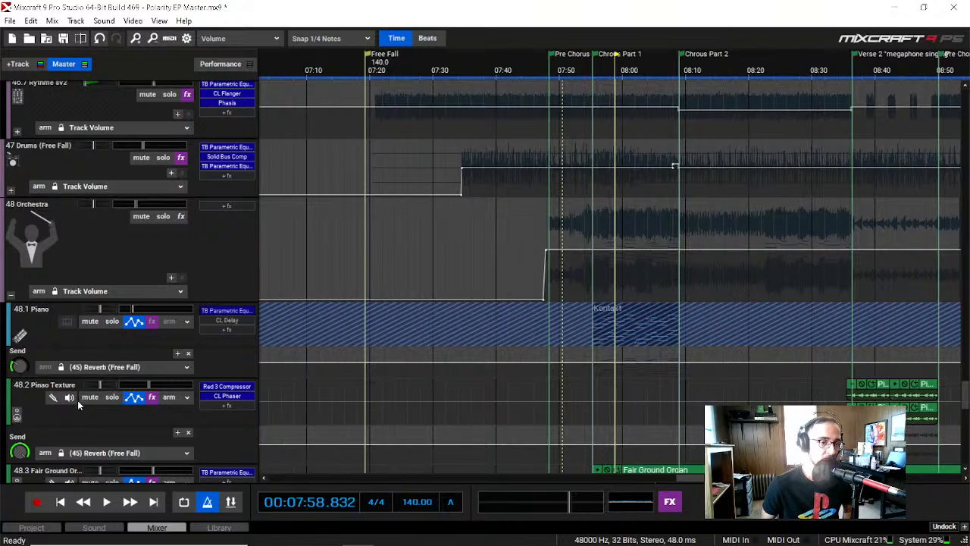
scroll(77, 400, "down", 9)
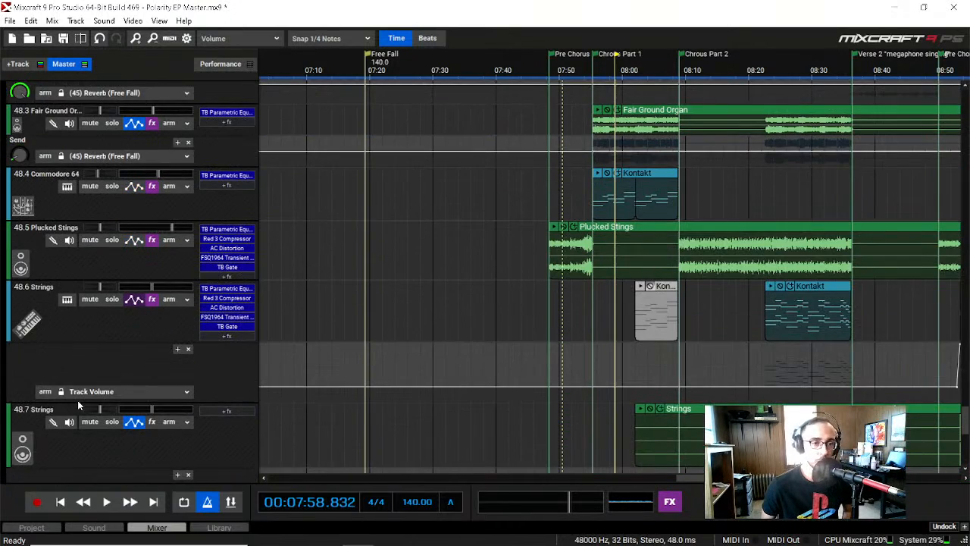
scroll(78, 400, "down", 8)
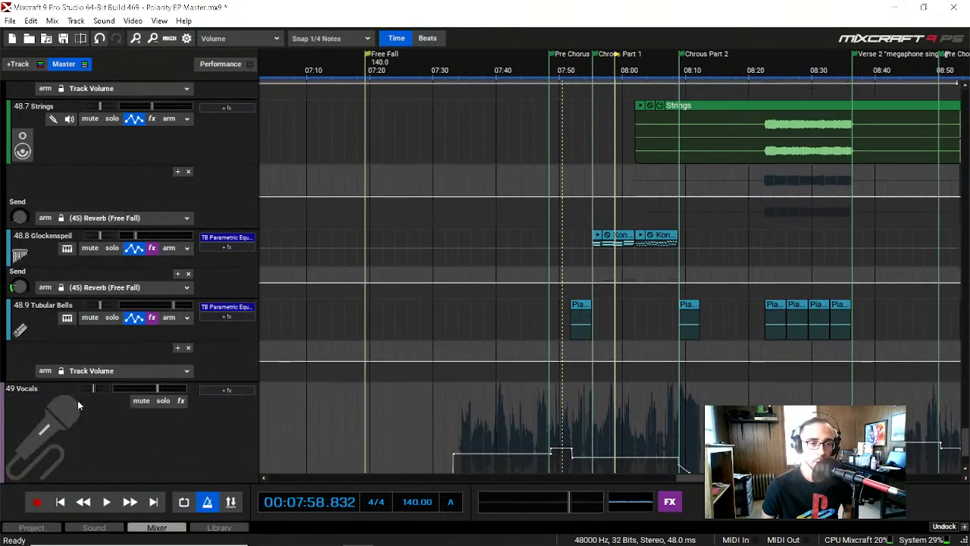
scroll(73, 424, "down", 3)
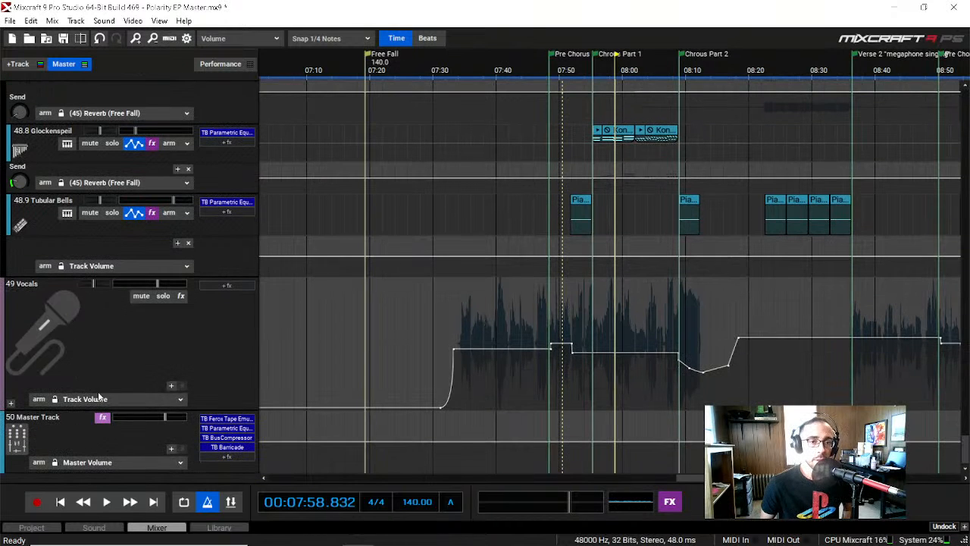
left_click(163, 296)
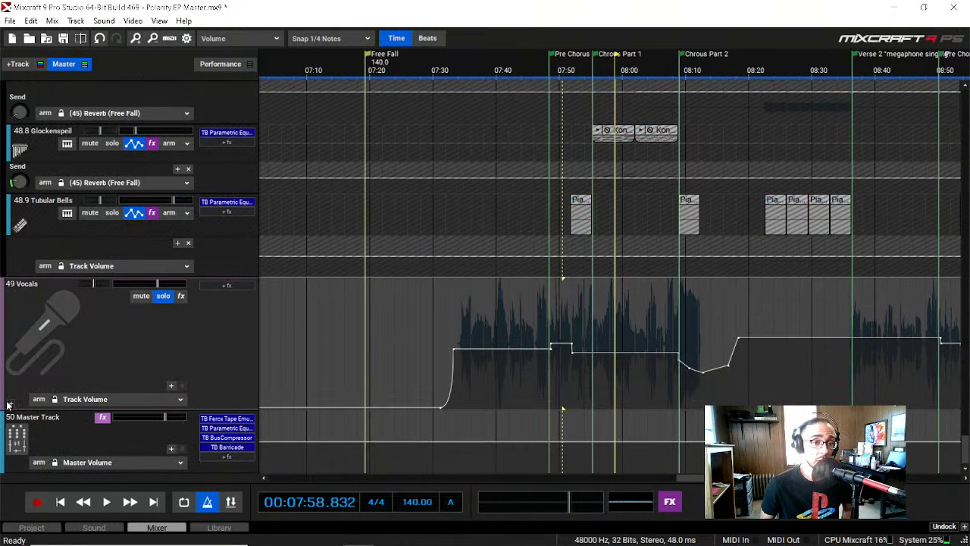
left_click(9, 404)
scroll(59, 411, "down", 8)
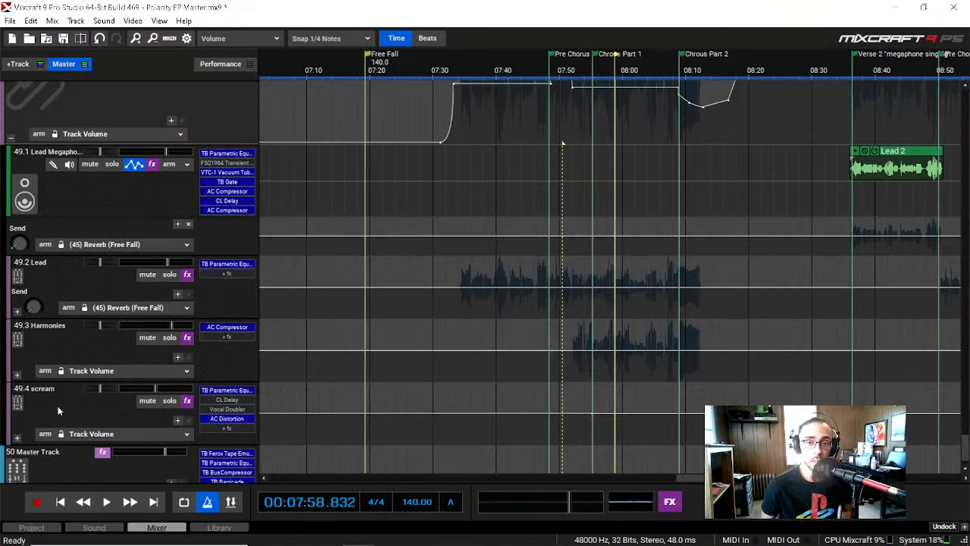
Step: Play the soloed vocals from about 07:34 into the start of Chorus Part 2
left_click(458, 71)
key("space")
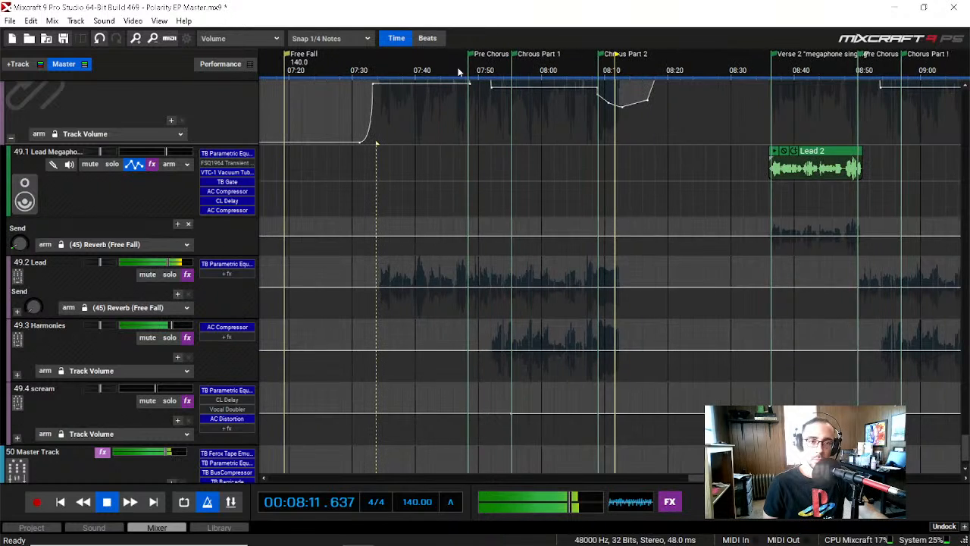
key("space")
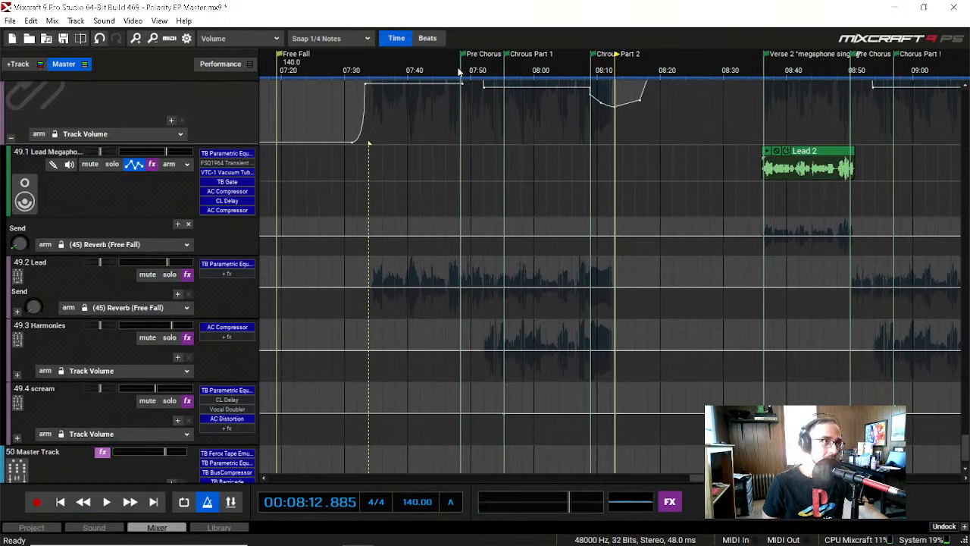
Step: Expand the 49.2 Lead submix and look through its tracks from 49.2.1 Lead 1 to 49.2.4 Lead 2.2
left_click(17, 311)
scroll(28, 356, "down", 3)
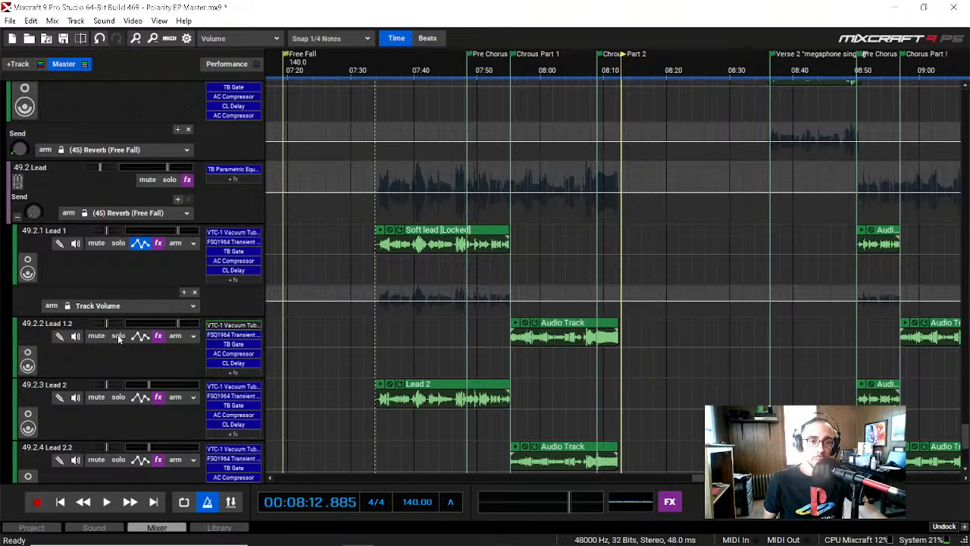
scroll(100, 358, "down", 1)
scroll(101, 363, "down", 4)
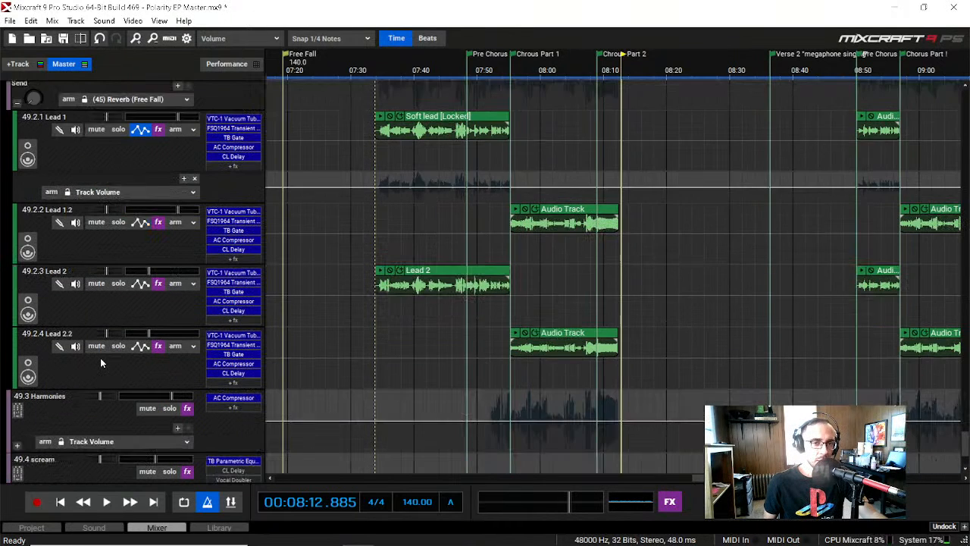
scroll(101, 362, "up", 2)
scroll(100, 363, "up", 1)
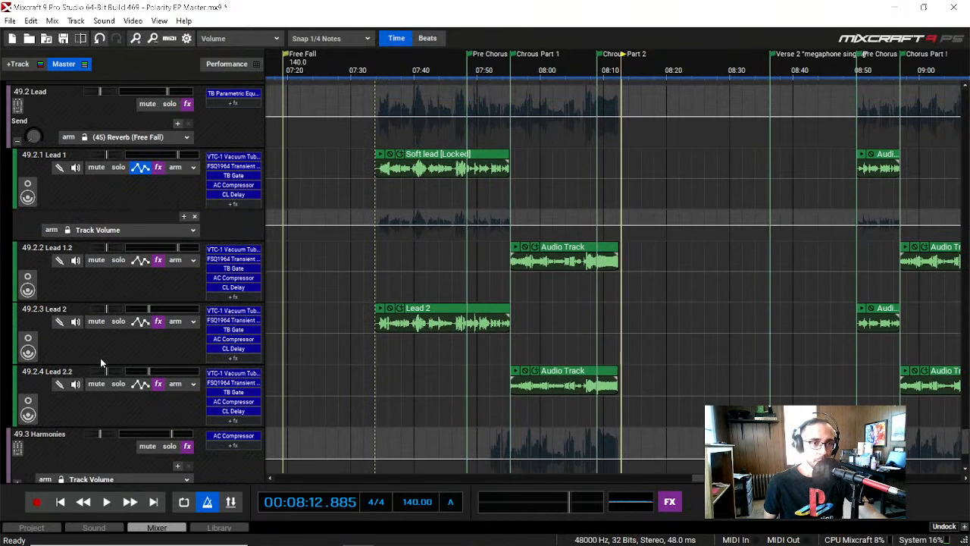
Step: Listen to 49.2.1 Lead 1 soloed from about 07:34, switching the solo to 49.2.3 Lead 2 to compare the takes
left_click(379, 70)
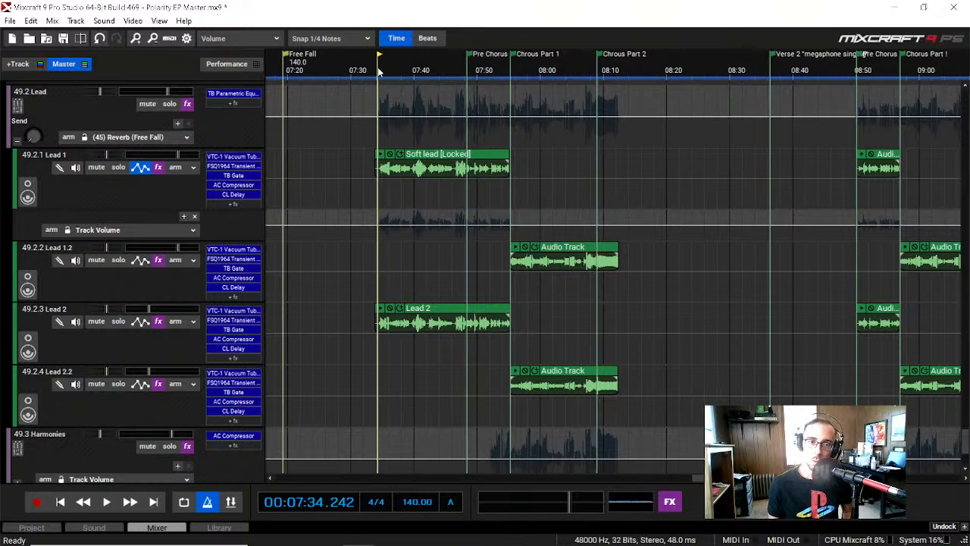
left_click(121, 169)
key("space")
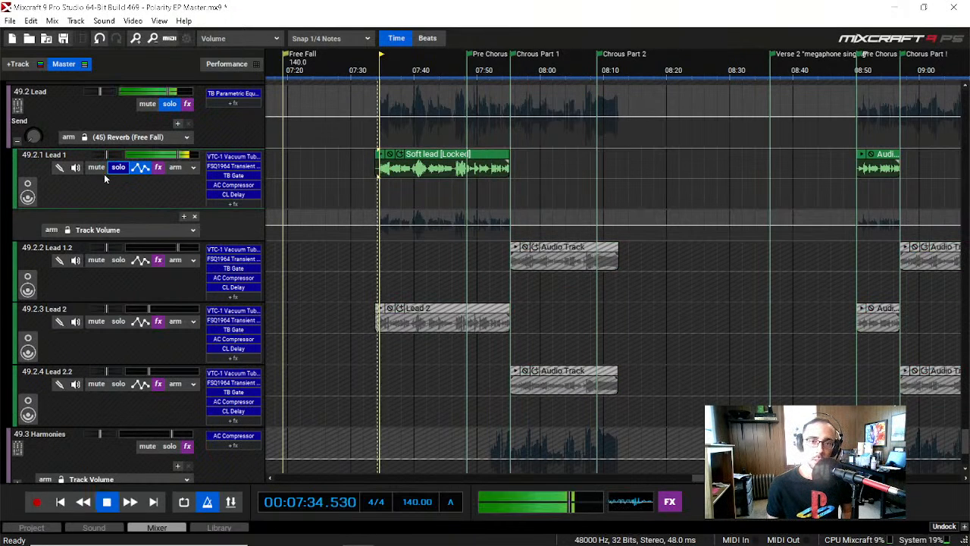
key("space")
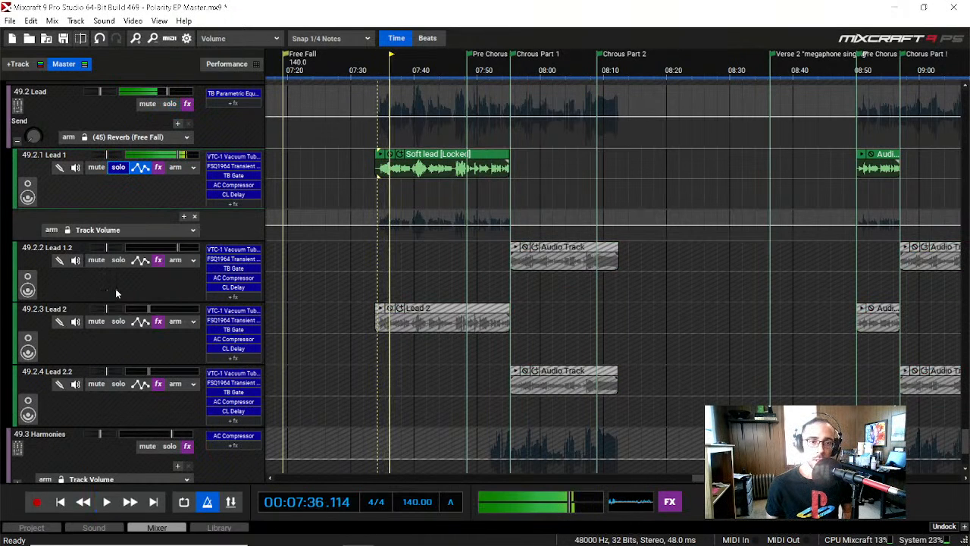
left_click(118, 322)
key("space")
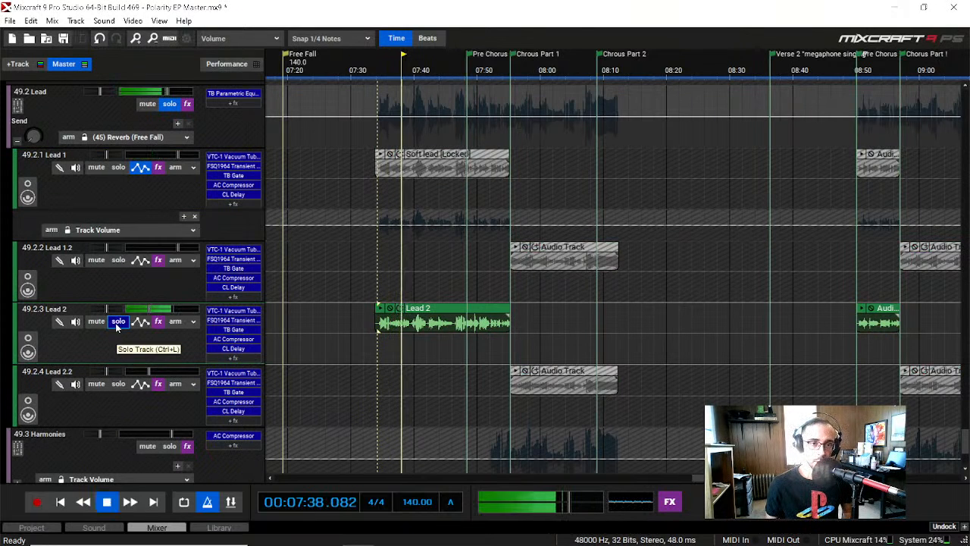
Step: Clear the solo on 49.2.3 Lead 2 and play both lead takes together up to about 07:40
key("space")
left_click(116, 323)
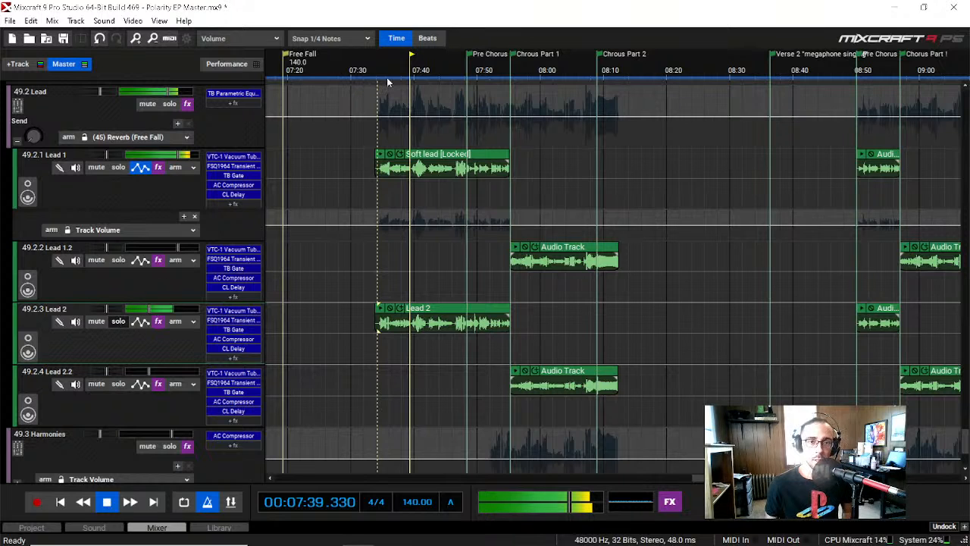
key("space")
key("space")
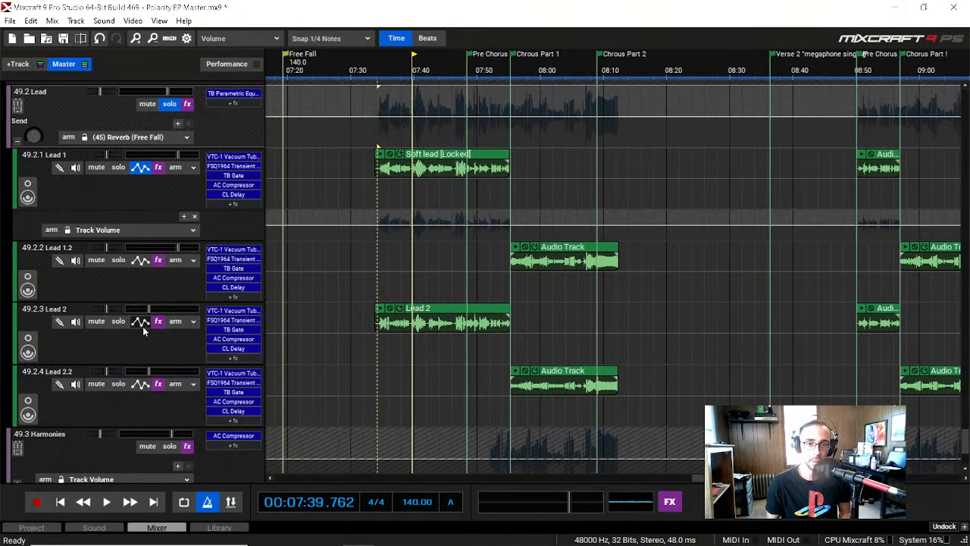
Step: Expand the 49.3 Harmonies submix to show 49.3.1 Harm and 49.3.2 Harm 2
scroll(142, 326, "down", 1)
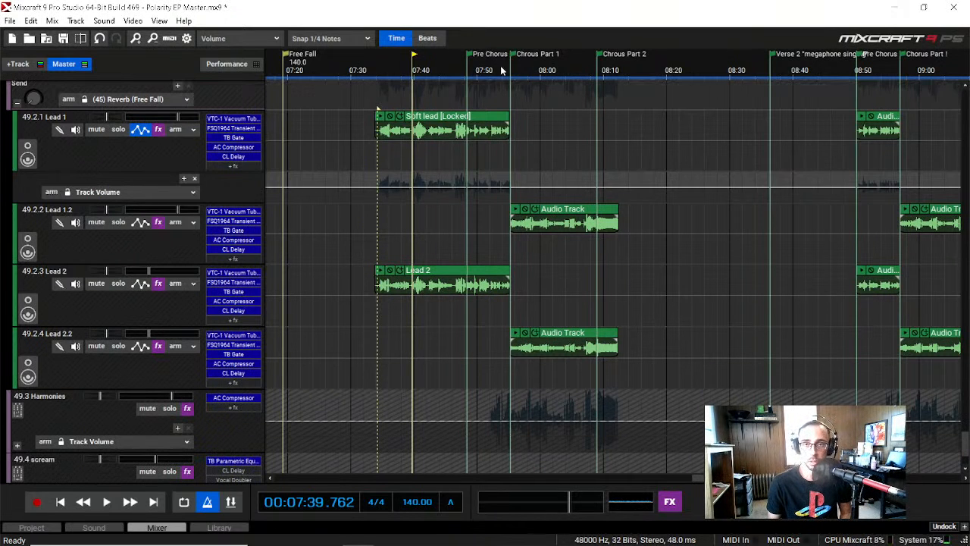
scroll(167, 297, "down", 2)
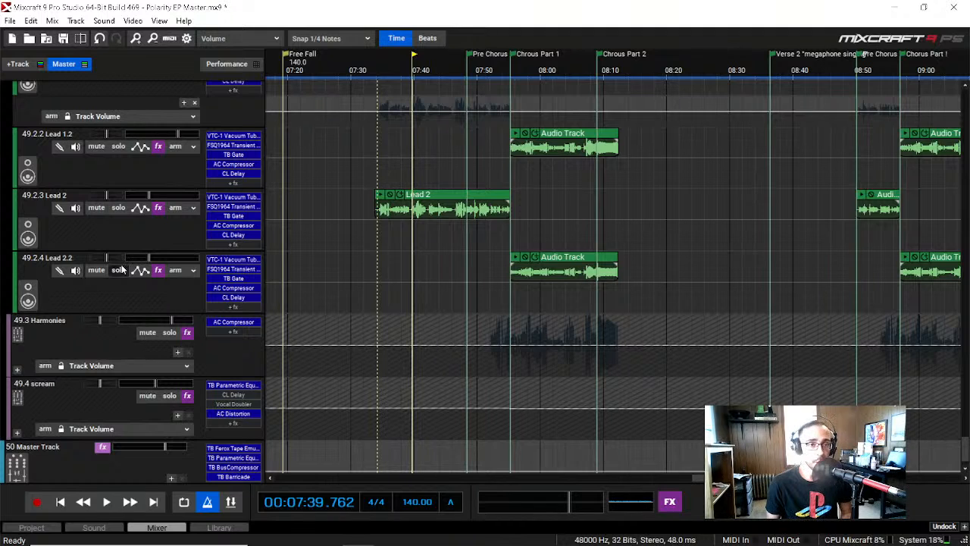
scroll(128, 314, "up", 1)
scroll(128, 314, "down", 1)
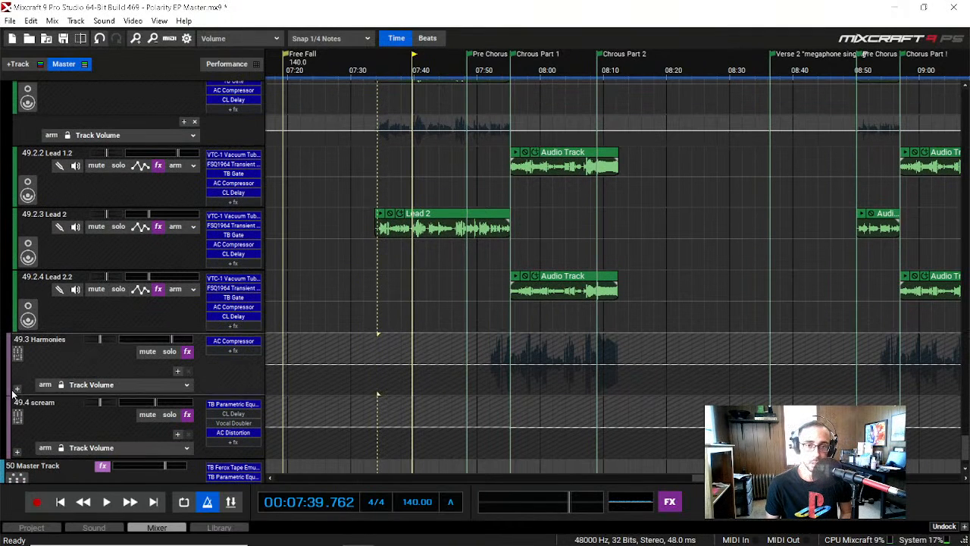
left_click(17, 389)
scroll(19, 394, "down", 4)
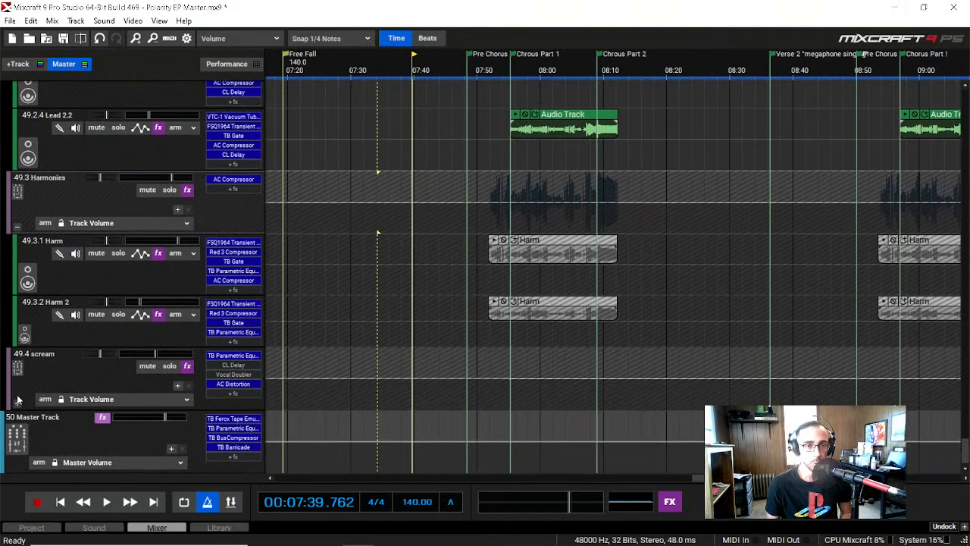
Step: Clear the solo on the 49.2 Lead submix, check 49 Vocals, and return to the 49.3 Harmonies tracks
scroll(18, 400, "up", 8)
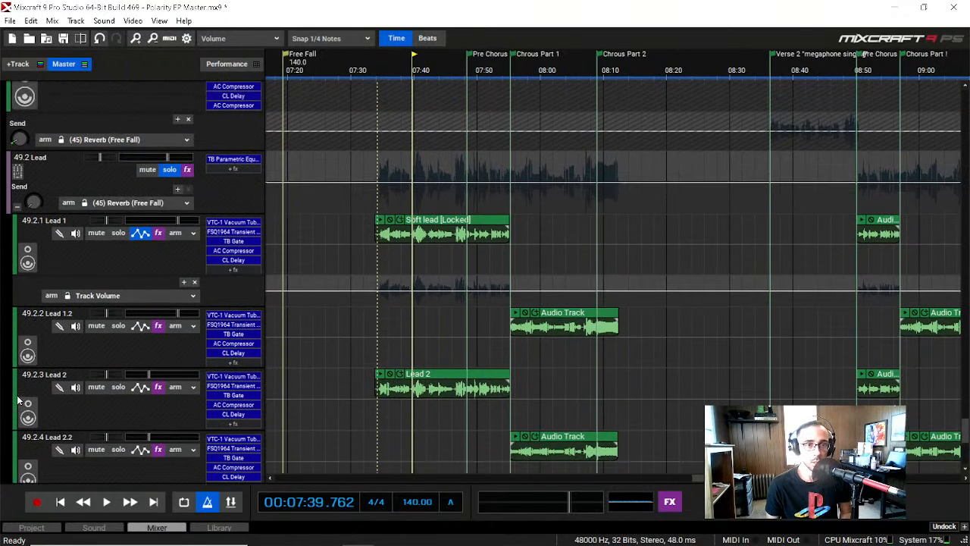
scroll(137, 190, "up", 2)
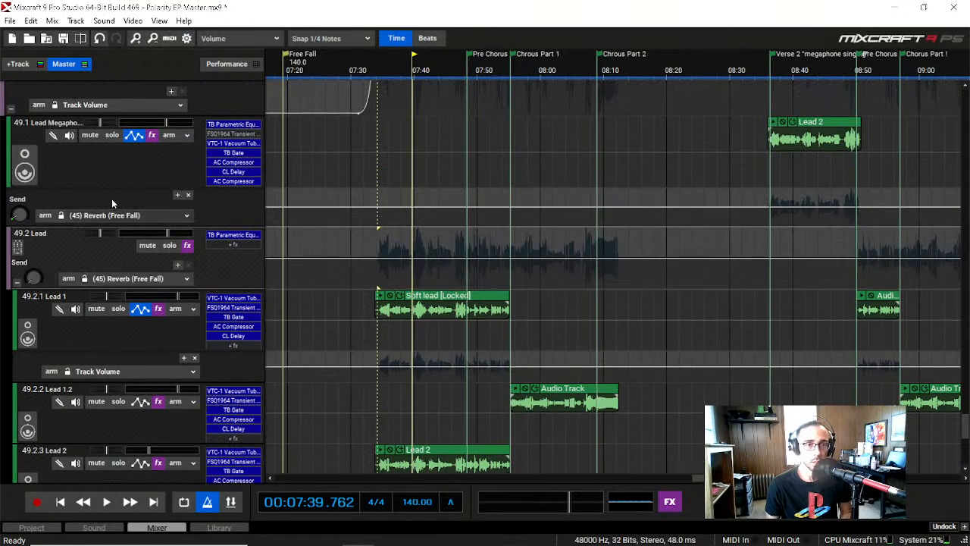
scroll(148, 198, "up", 1)
scroll(80, 214, "up", 4)
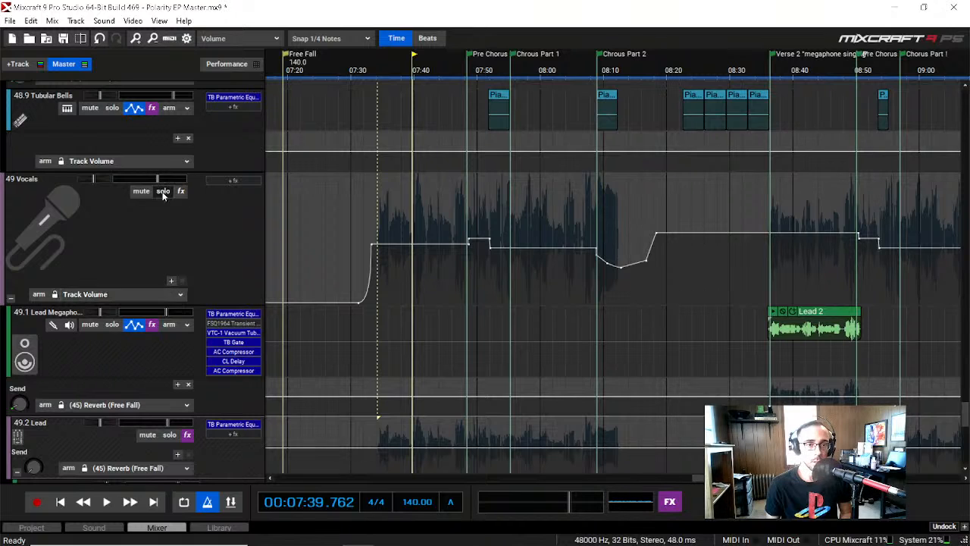
scroll(61, 345, "down", 3)
scroll(61, 340, "down", 11)
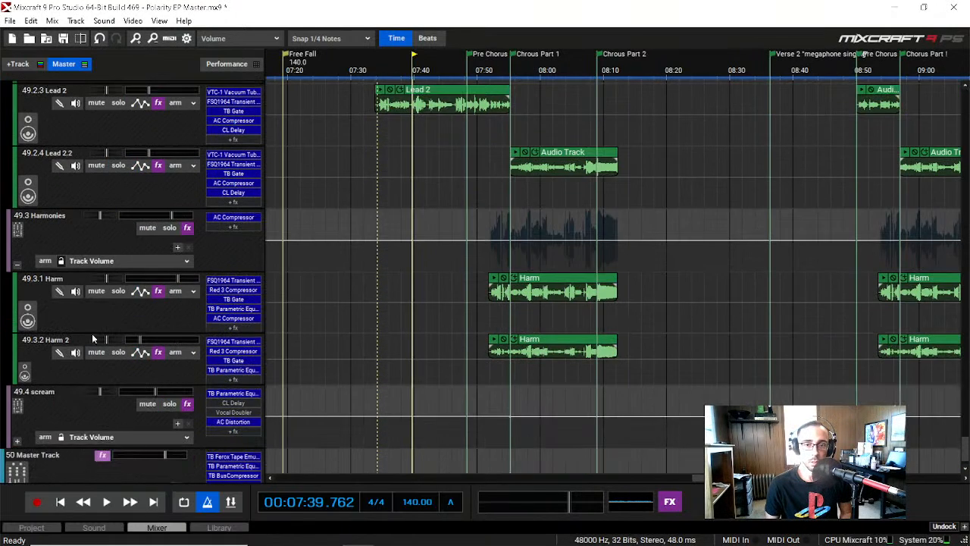
Step: Solo the 49.3 Harmonies submix and play it from about 07:52 into the start of Chorus Part 1
left_click(169, 228)
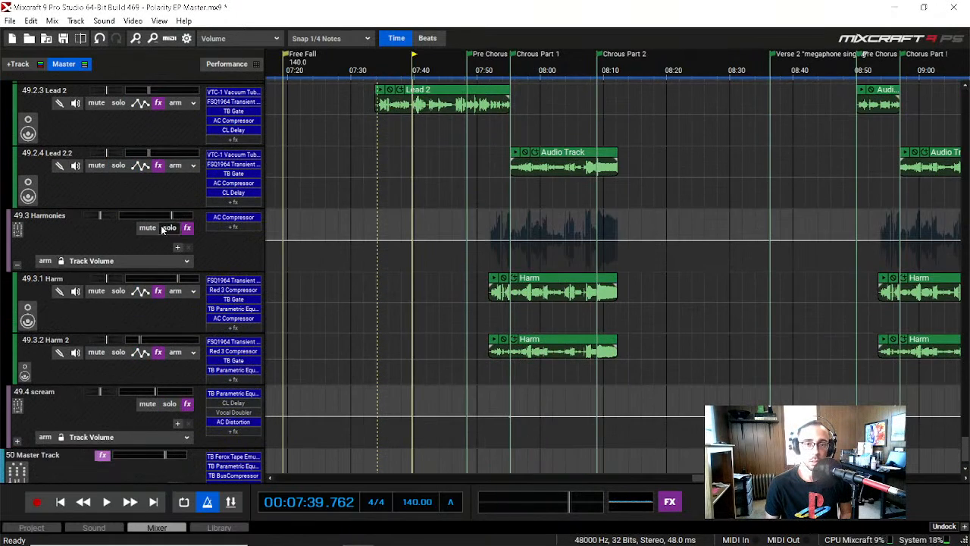
left_click(487, 68)
key("space")
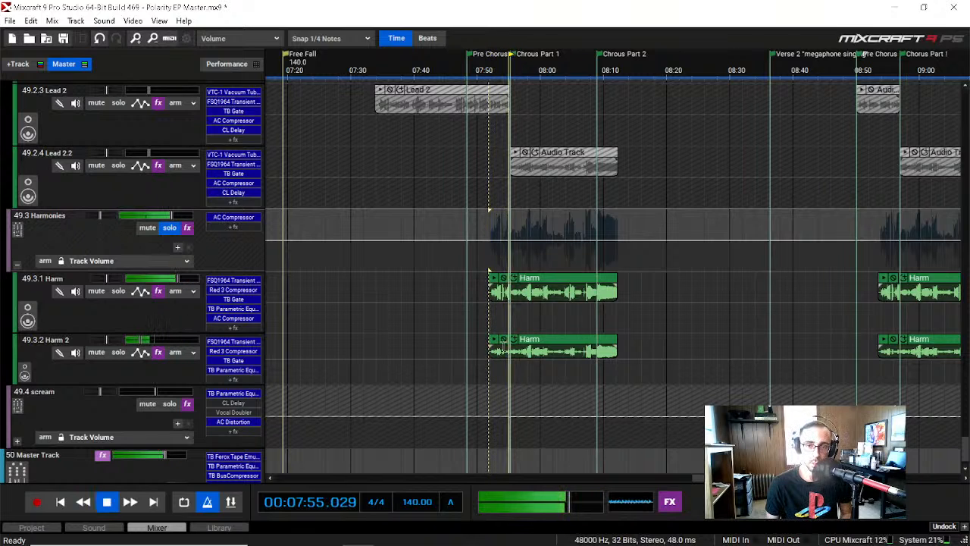
key("space")
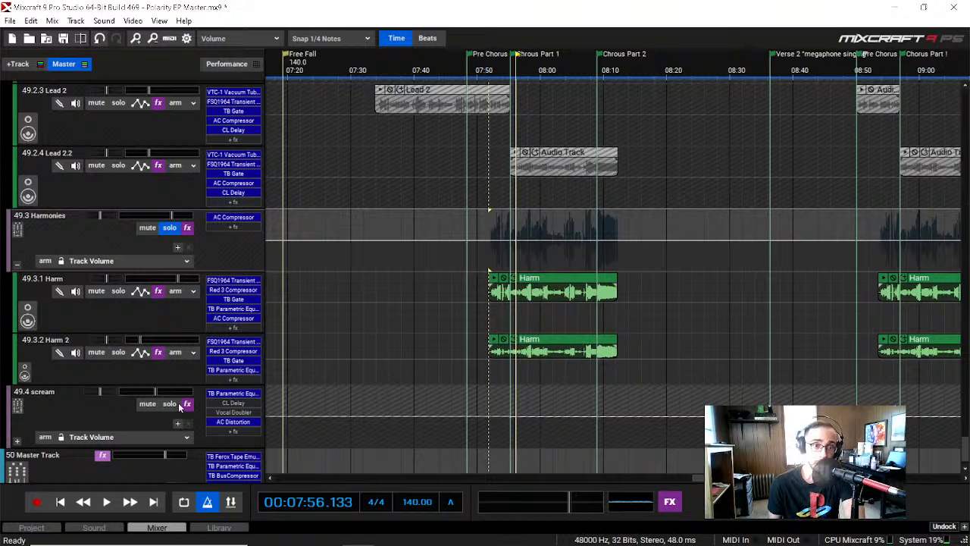
scroll(117, 343, "up", 5)
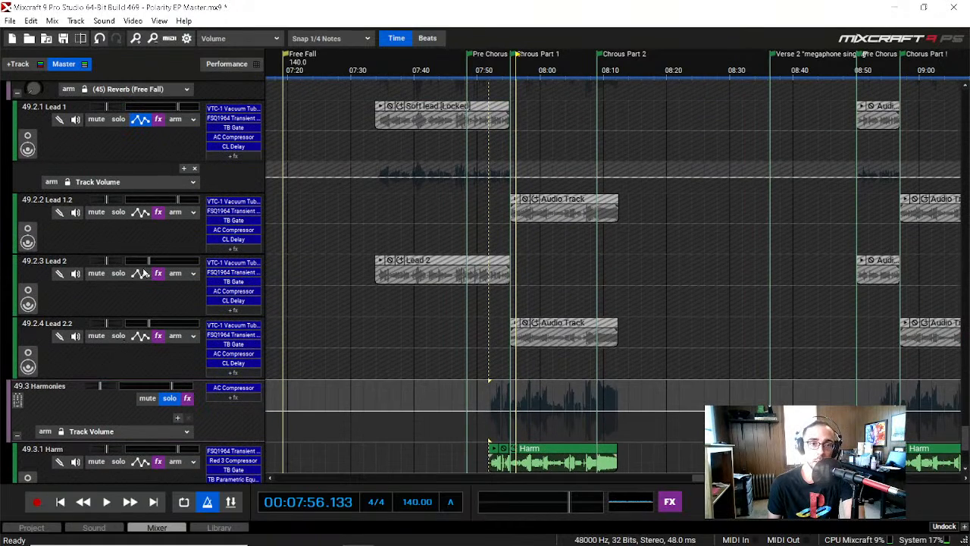
scroll(135, 246, "down", 6)
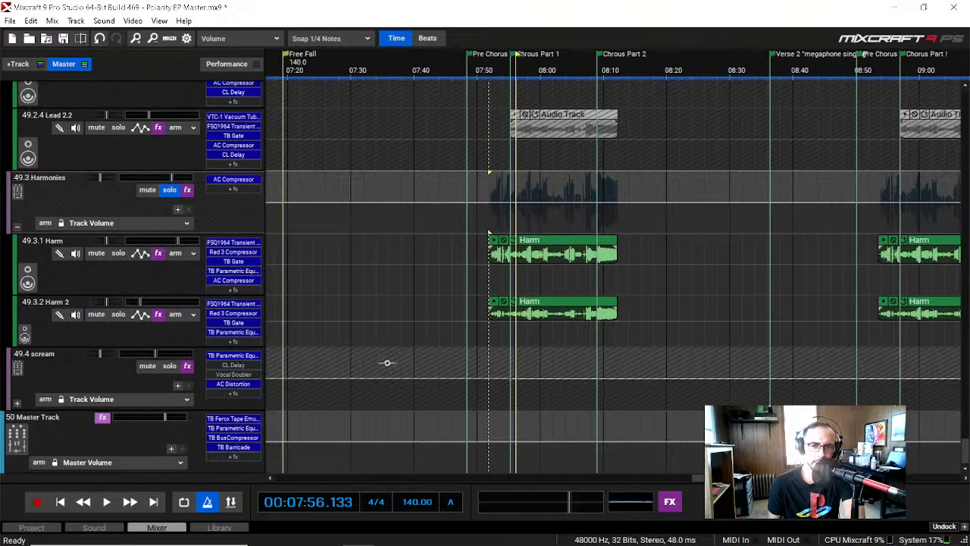
Step: Solo the 49.1 Lead Megaphone track and play it from the start of Verse 2 to about 08:51
left_click_drag(729, 478, 735, 478)
scroll(150, 364, "up", 9)
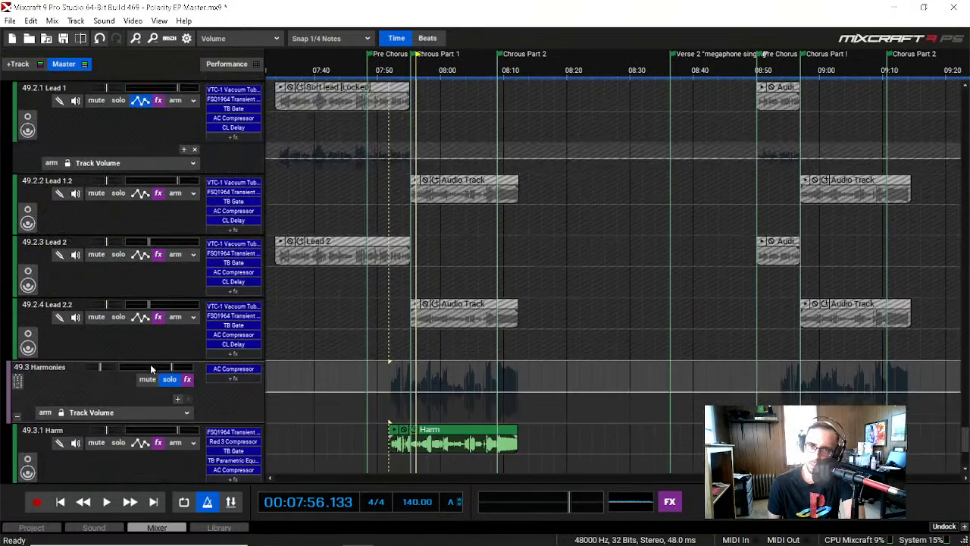
scroll(150, 364, "up", 5)
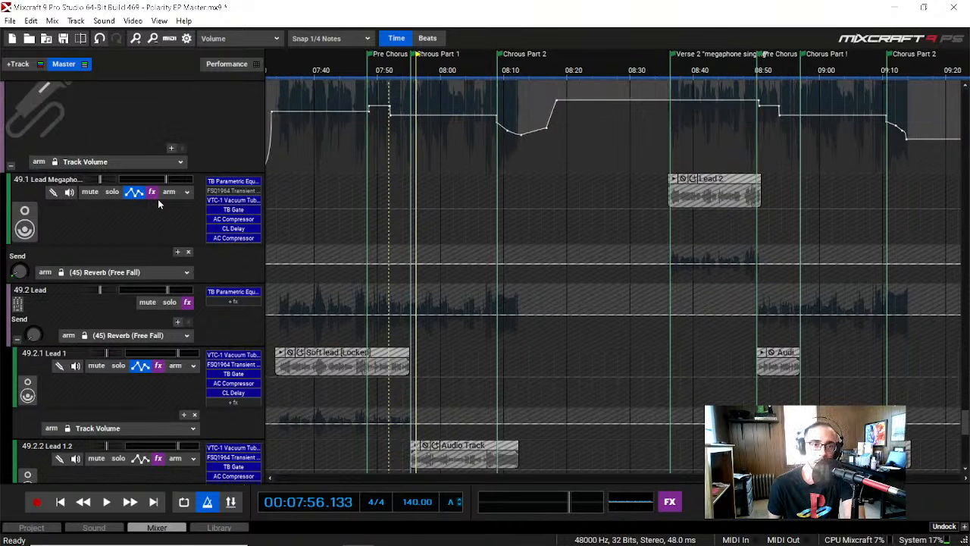
scroll(75, 291, "up", 1)
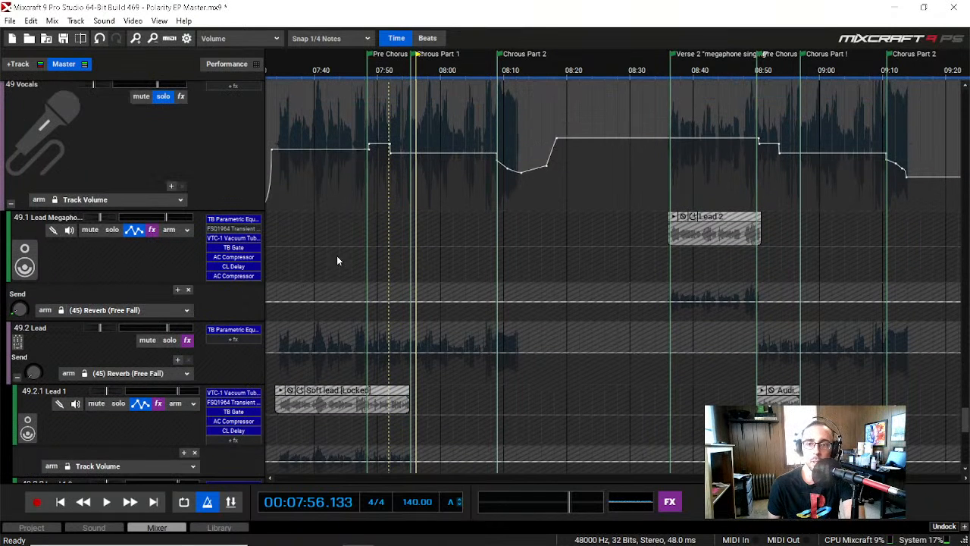
left_click(670, 72)
left_click(112, 229)
key("space")
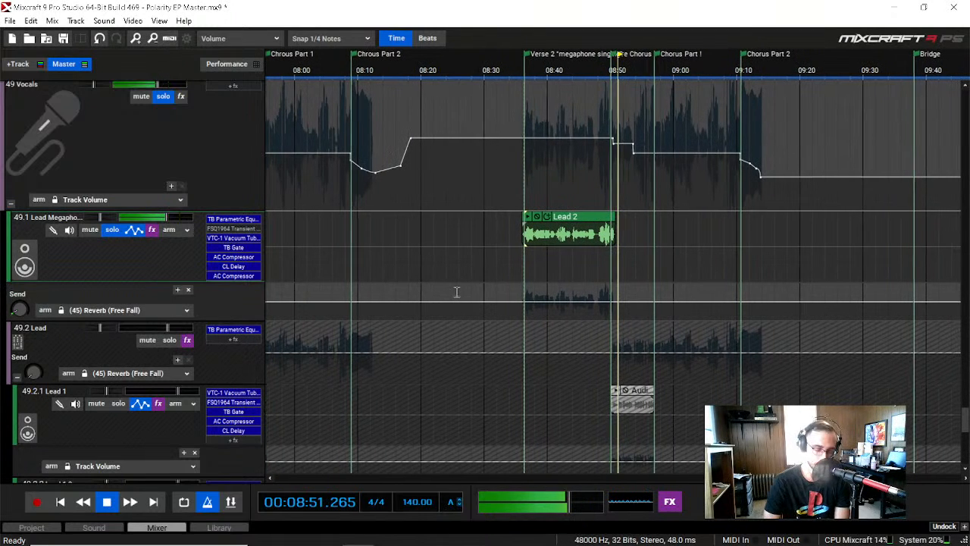
key("space")
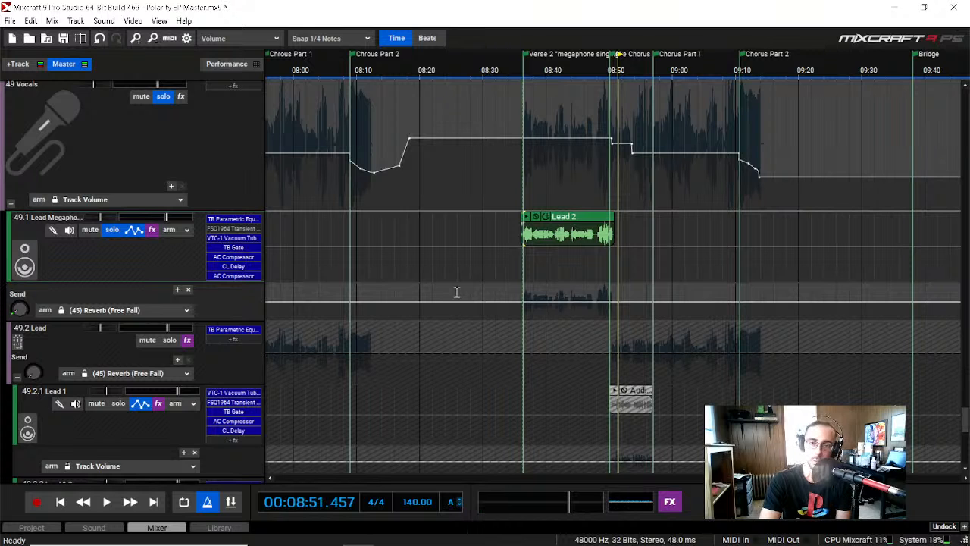
Step: Find the 49.4 scream audio in the Pre Chorus after the Bridge and play briefly from about 10:05
scroll(153, 358, "down", 10)
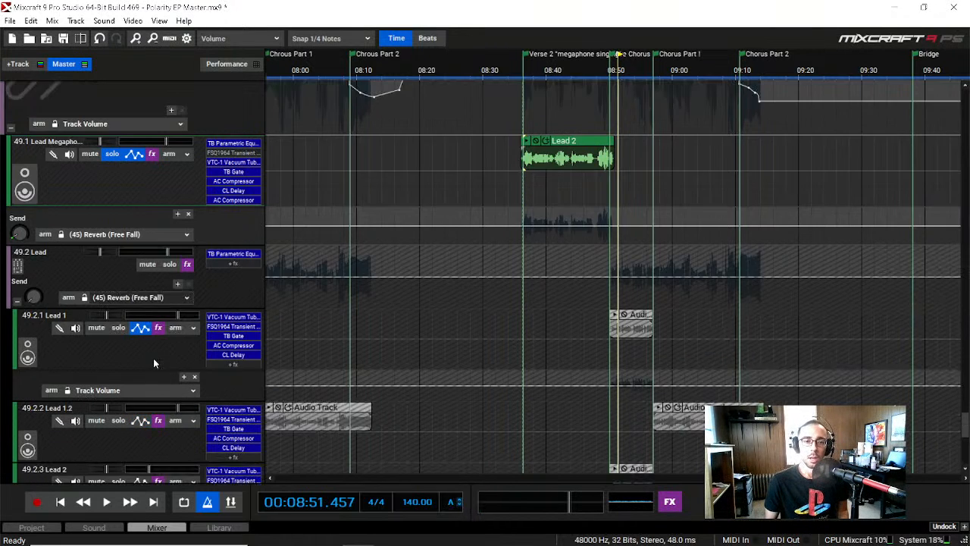
scroll(153, 357, "down", 3)
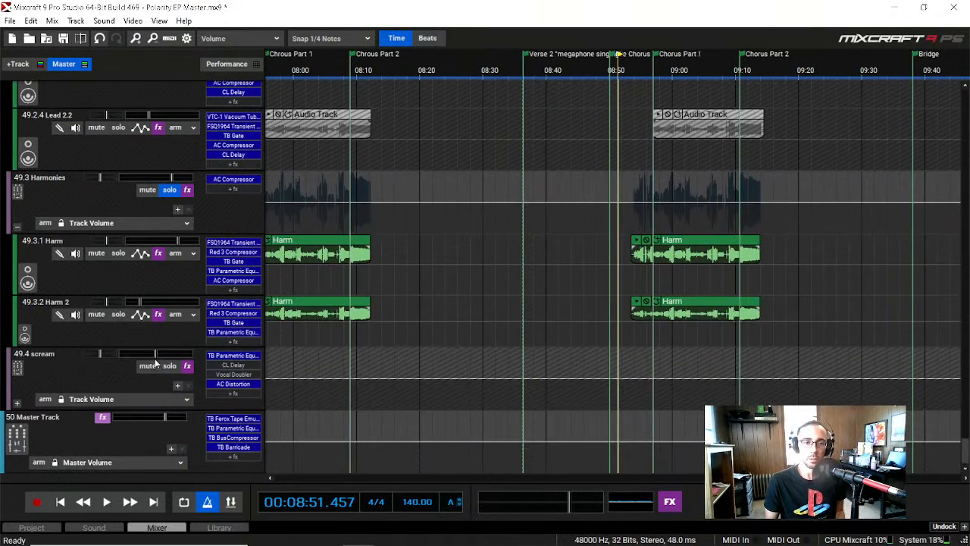
left_click(876, 60)
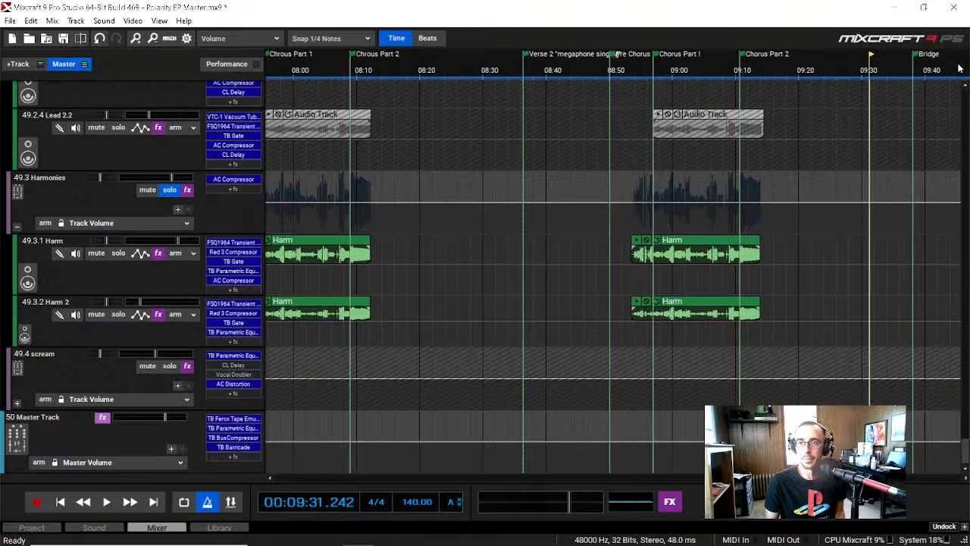
left_click(961, 60)
scroll(451, 427, "right", 6)
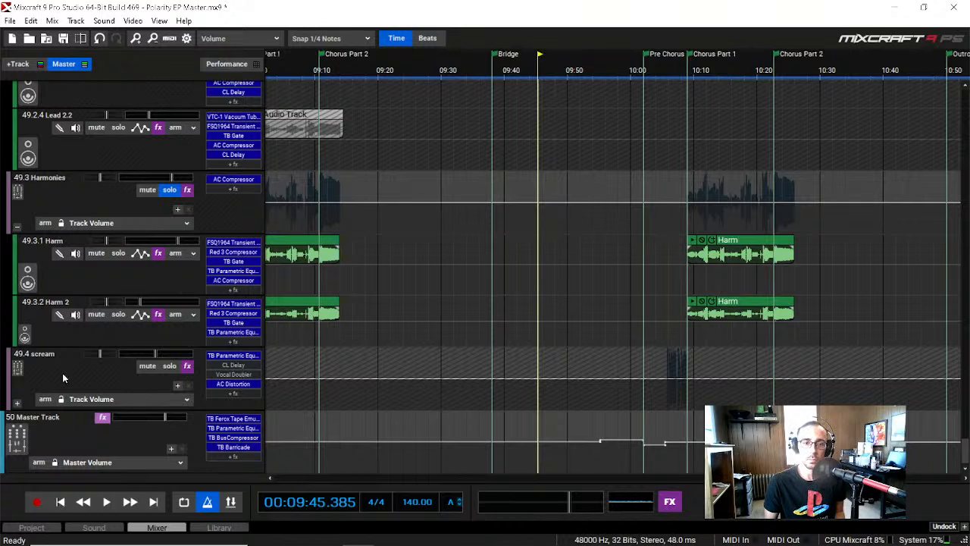
left_click(664, 69)
key("space")
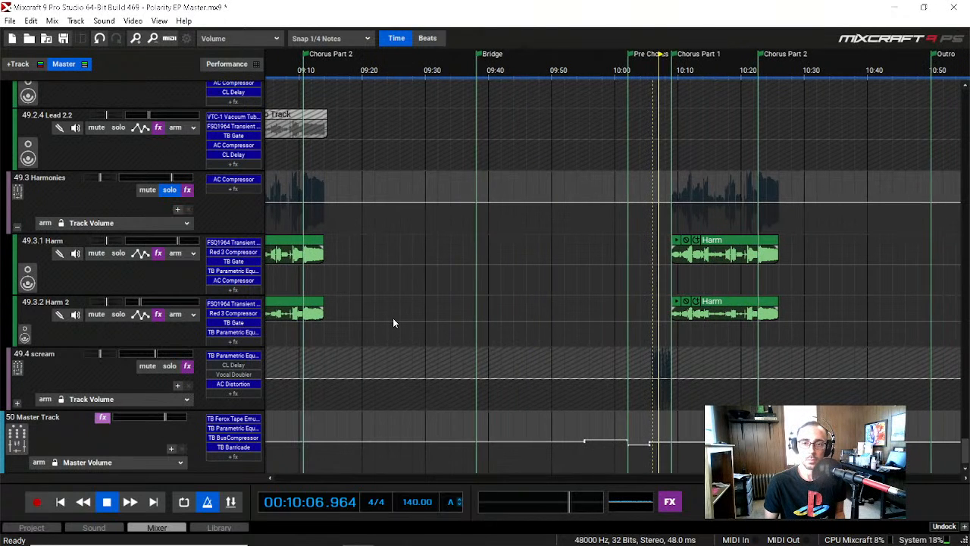
key("space")
Step: Solo the 49.4 scream submix, clear the 49.3 Harmonies solo, and play from about 10:04 into Chorus Part 1
left_click(170, 367)
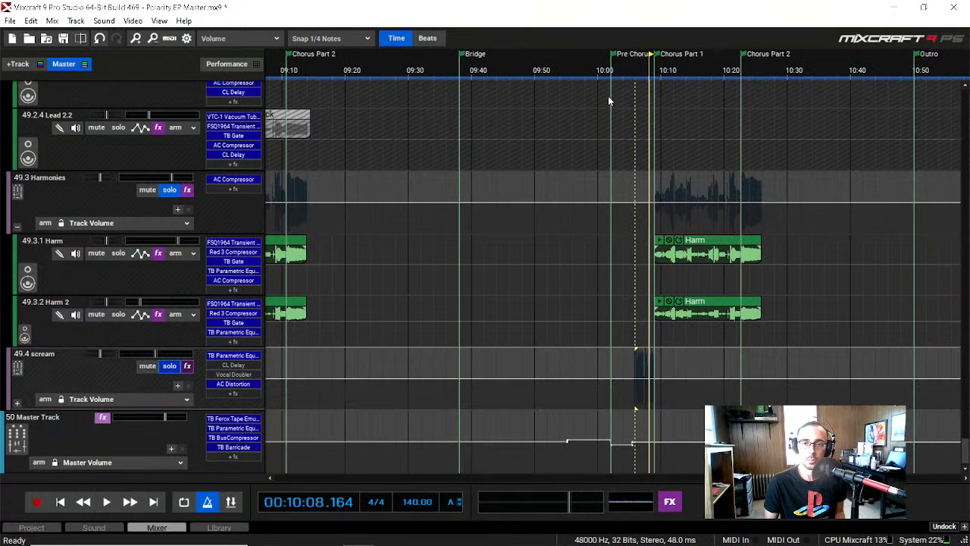
left_click(635, 71)
left_click(626, 70)
key("space")
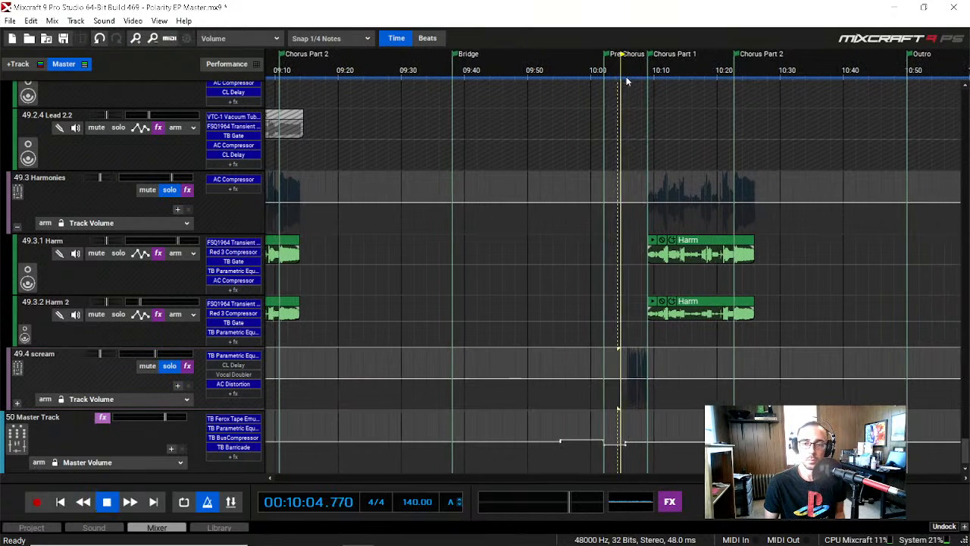
left_click(170, 190)
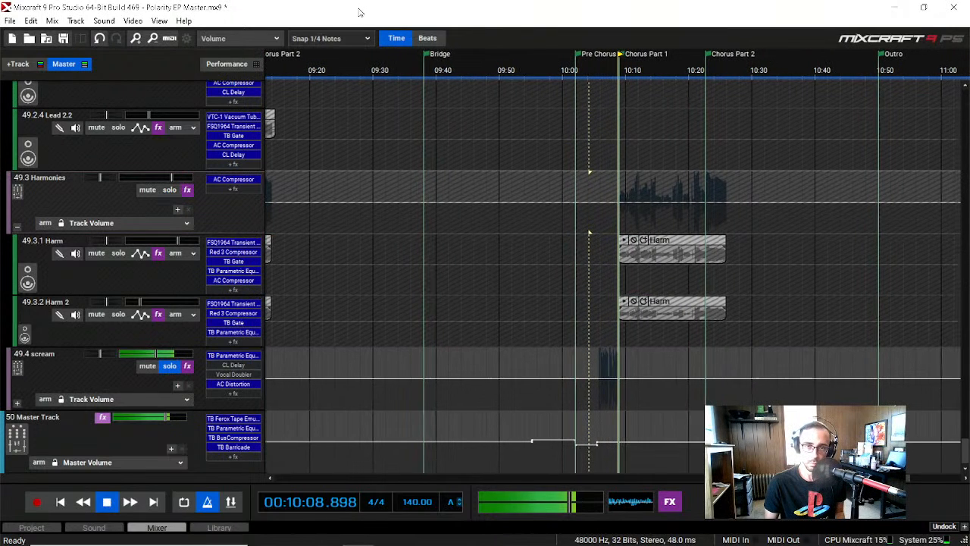
key("space")
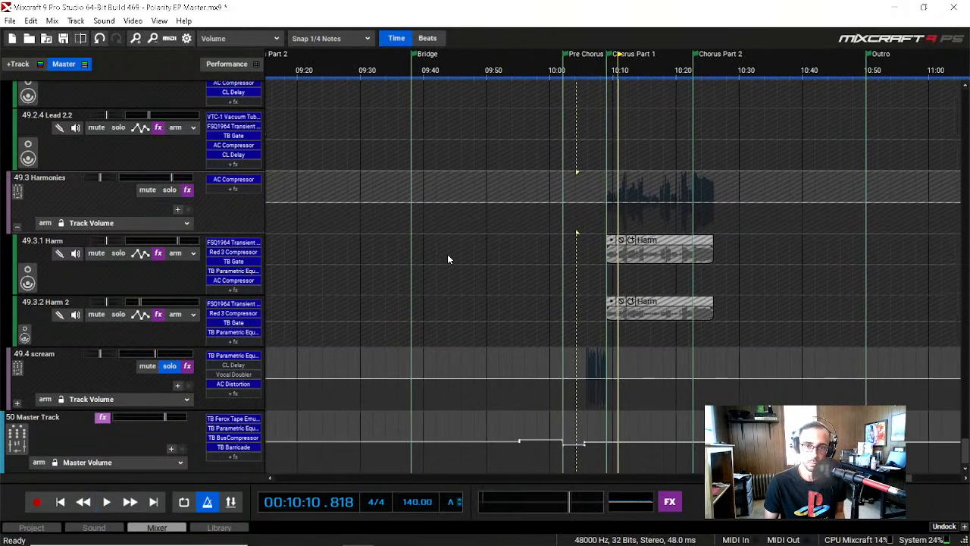
Step: Replay the soloed scream submix from about 10:06 to 10:10
left_click(588, 73)
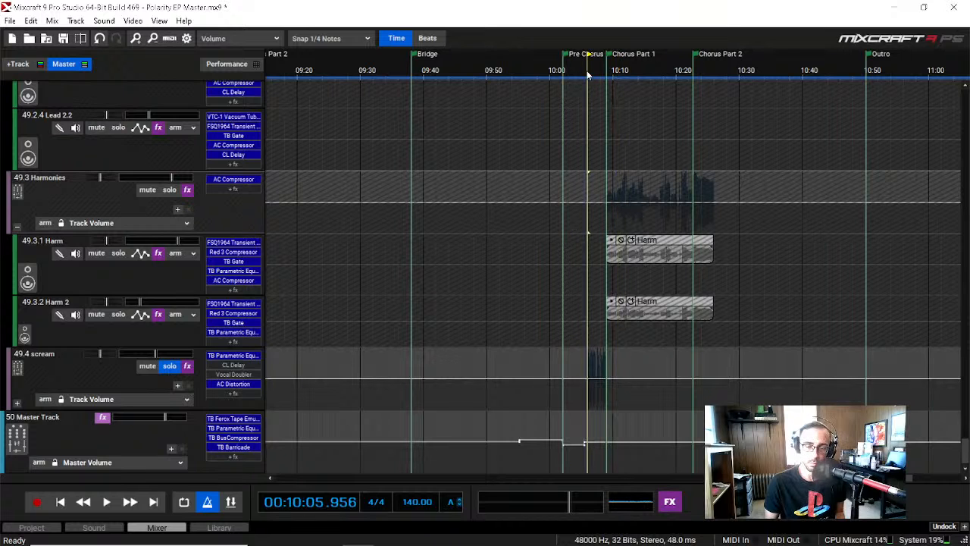
key("space")
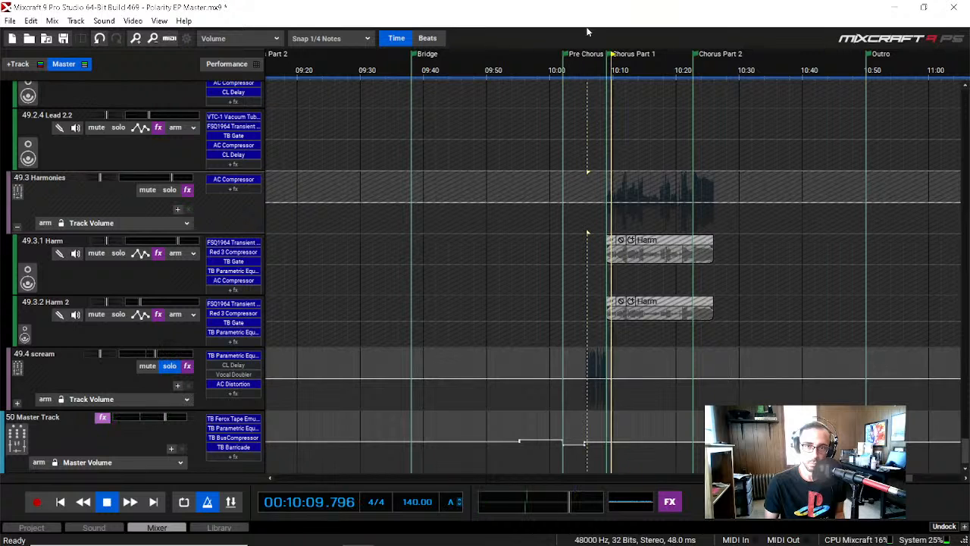
key("space")
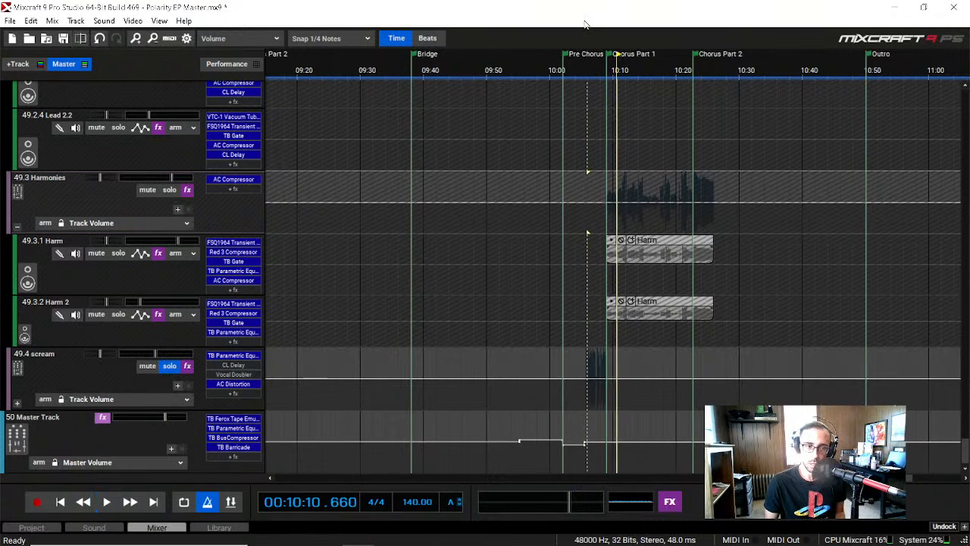
Step: Expand the 49.4 scream submix to examine its three audio tracks and their takes, and collapse it again
left_click(18, 407)
scroll(18, 410, "down", 5)
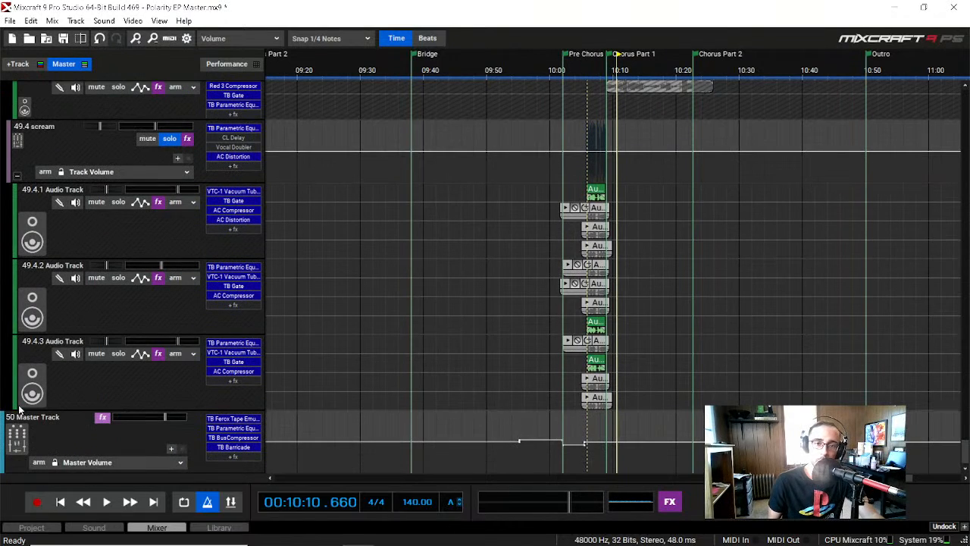
scroll(19, 292, "up", 2)
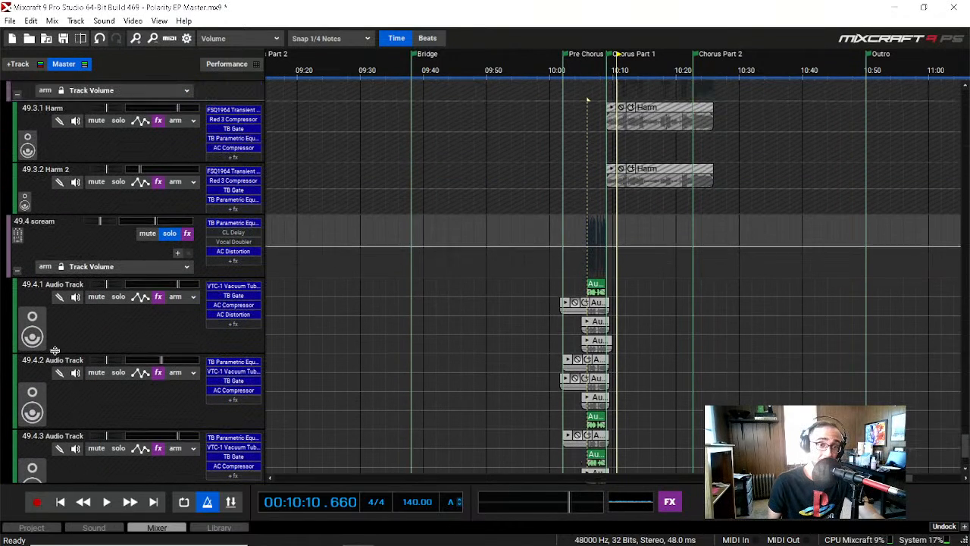
left_click(17, 273)
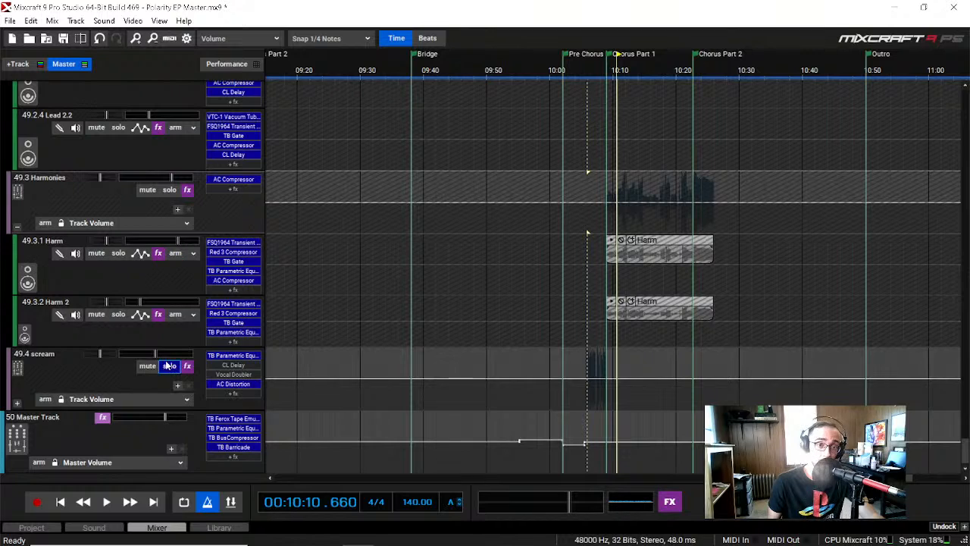
Step: Clear the solo on the 49.4 scream submix and collapse the 49.3 Harmonies submix
scroll(86, 370, "up", 5)
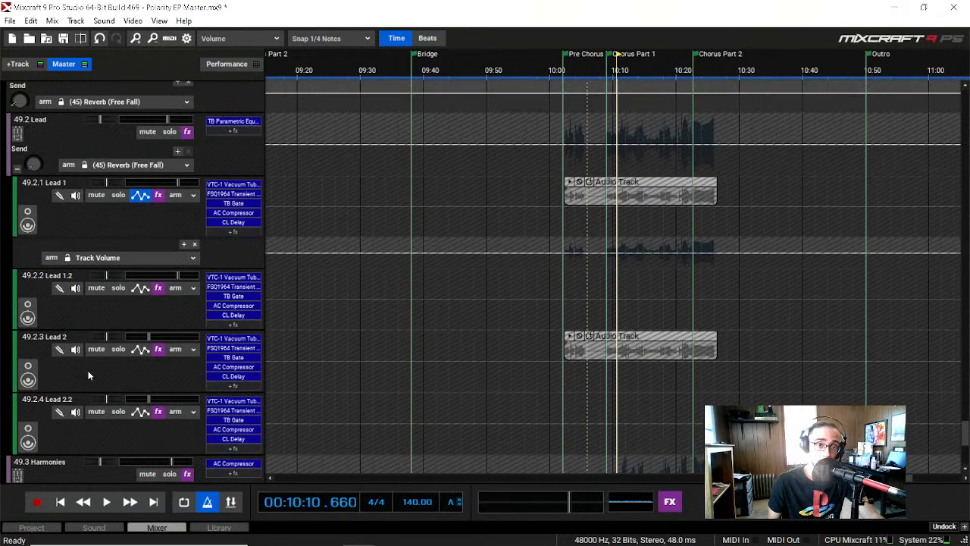
scroll(88, 373, "down", 3)
left_click(17, 340)
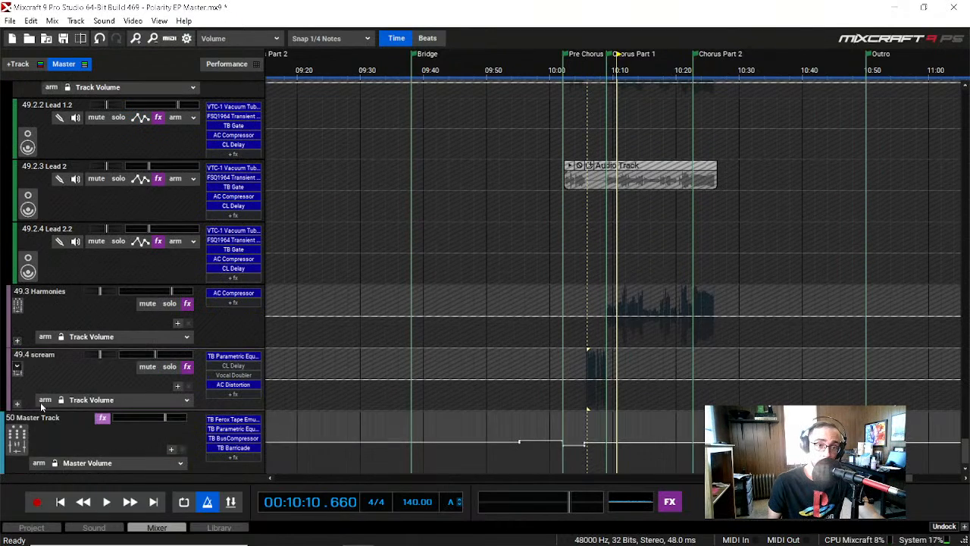
Step: Clear the solos on 49.1 Lead Megaphone and 49 Vocals, and collapse the 49 Vocals submix
scroll(39, 402, "up", 1)
scroll(39, 402, "up", 4)
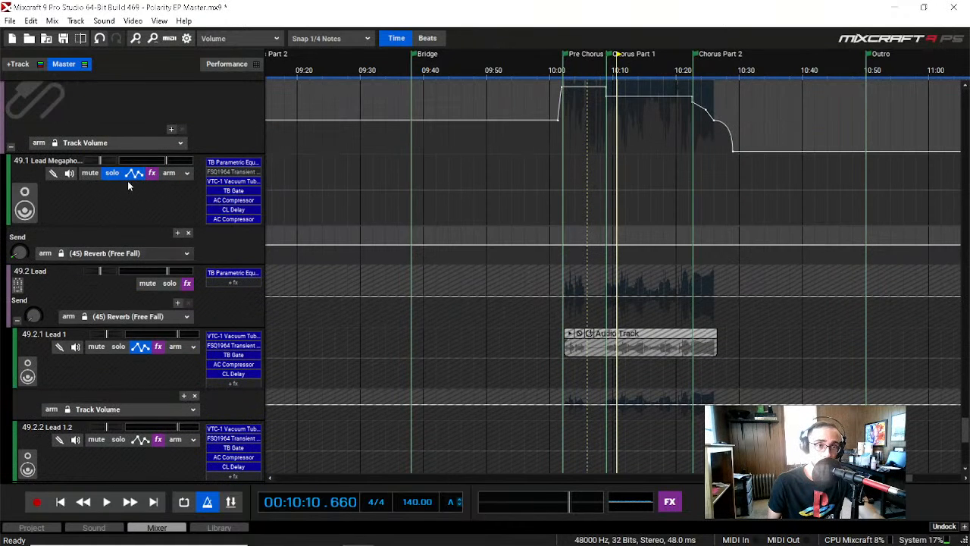
left_click(112, 173)
scroll(46, 224, "up", 1)
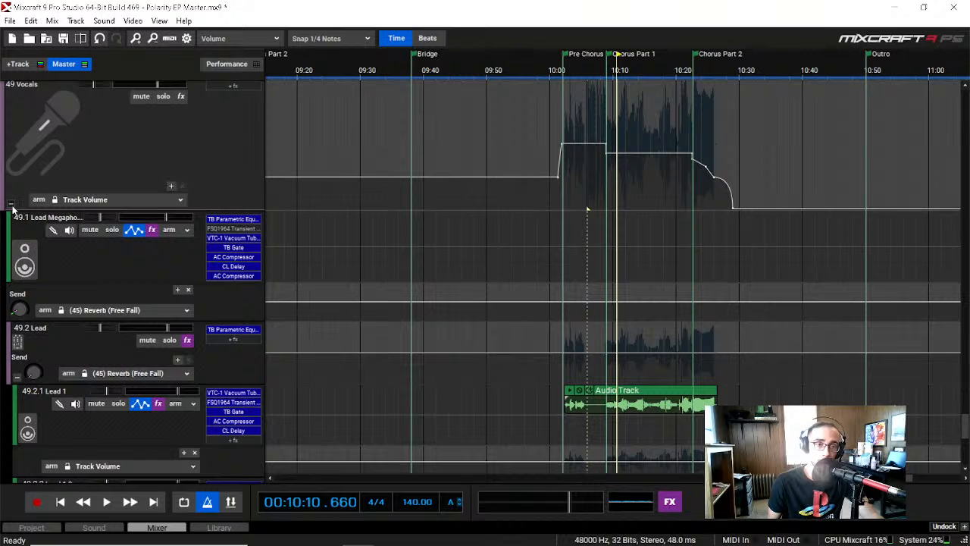
scroll(10, 210, "up", 3)
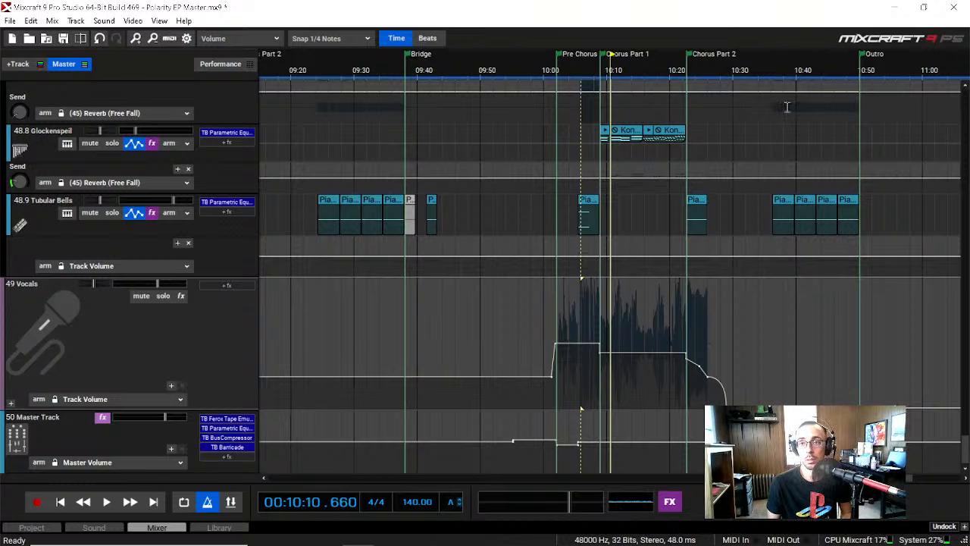
Step: Play the full mix through the scream passage twice, from about 10:05 to 10:10 and from about 10:06 to 10:08
left_click(580, 70)
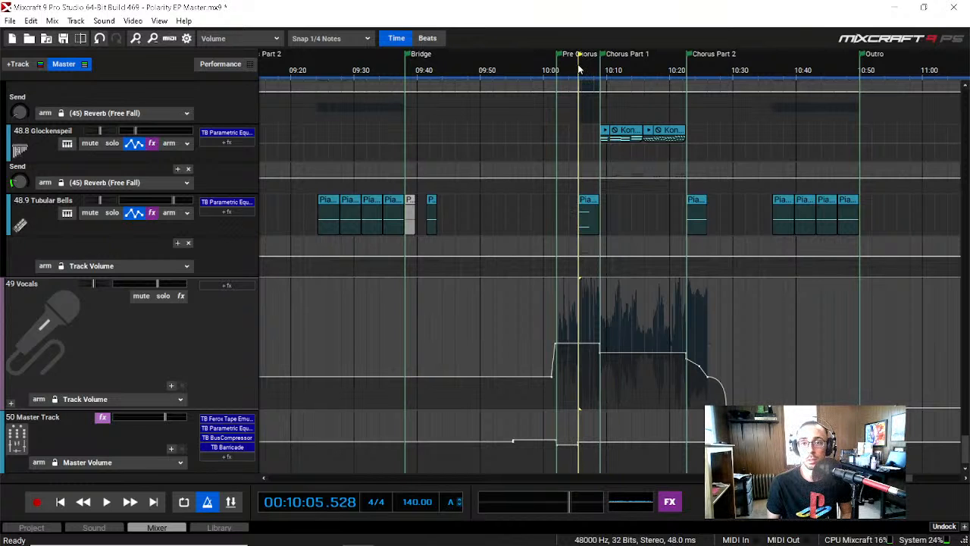
key("space")
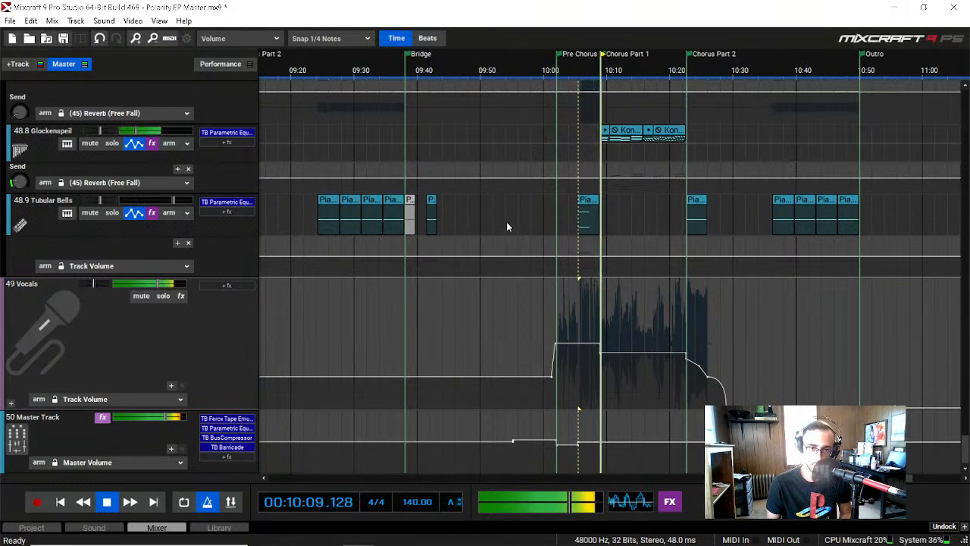
key("space")
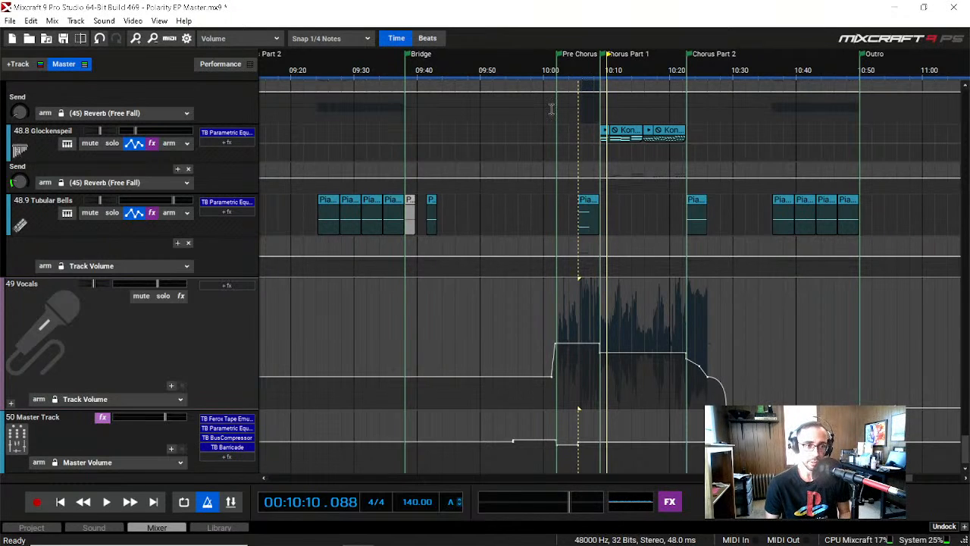
left_click(584, 70)
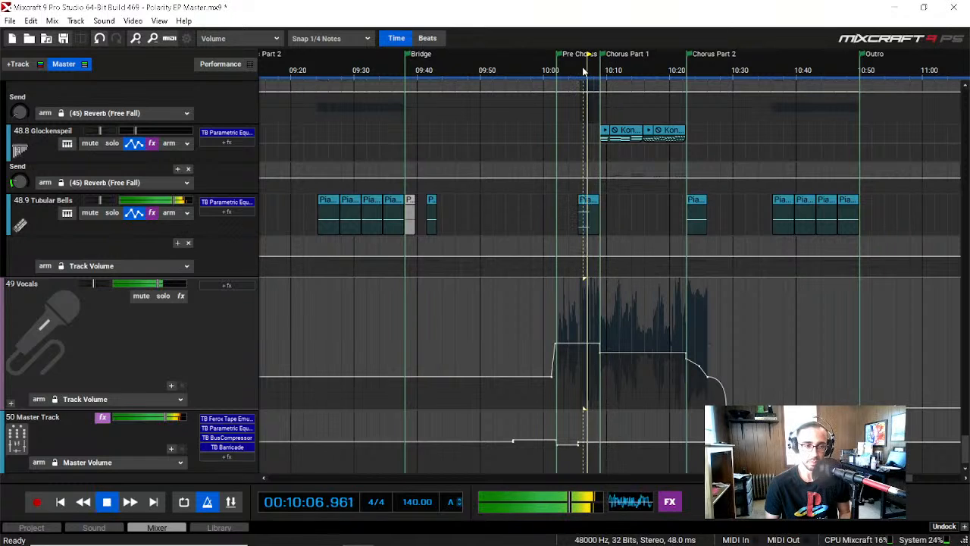
key("space")
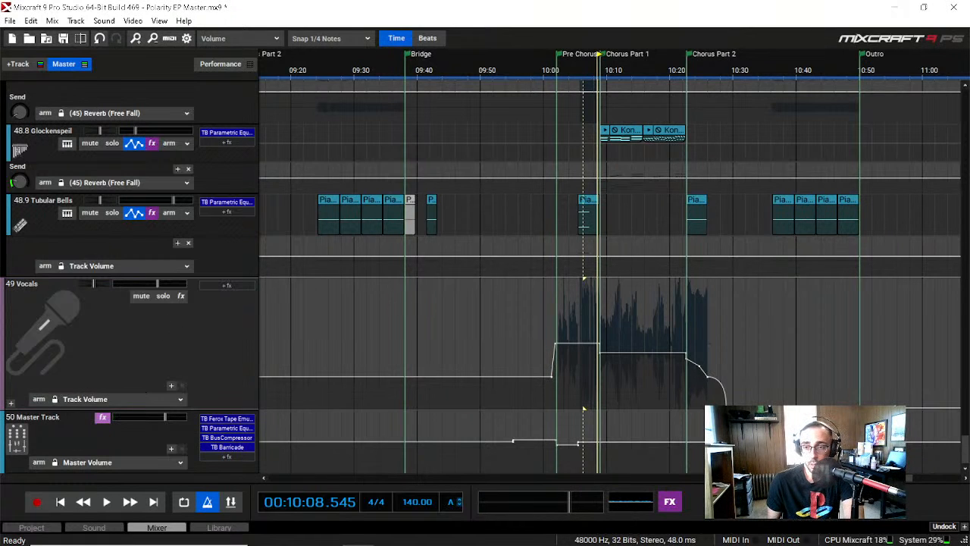
Step: Play the full mix from about 09:54 to 09:59 to examine the Master Track volume automation before the Pre Chorus
left_click_drag(845, 477, 870, 478)
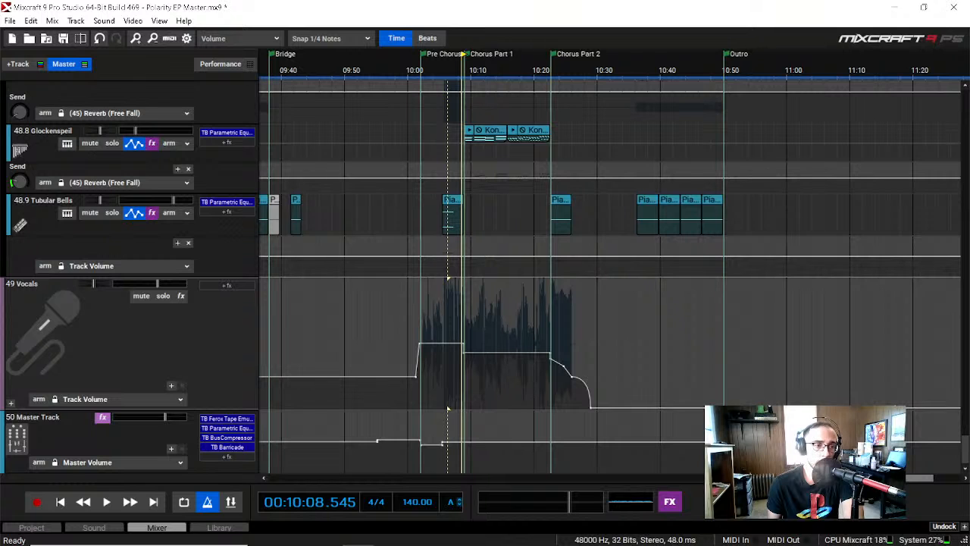
left_click_drag(870, 478, 830, 477)
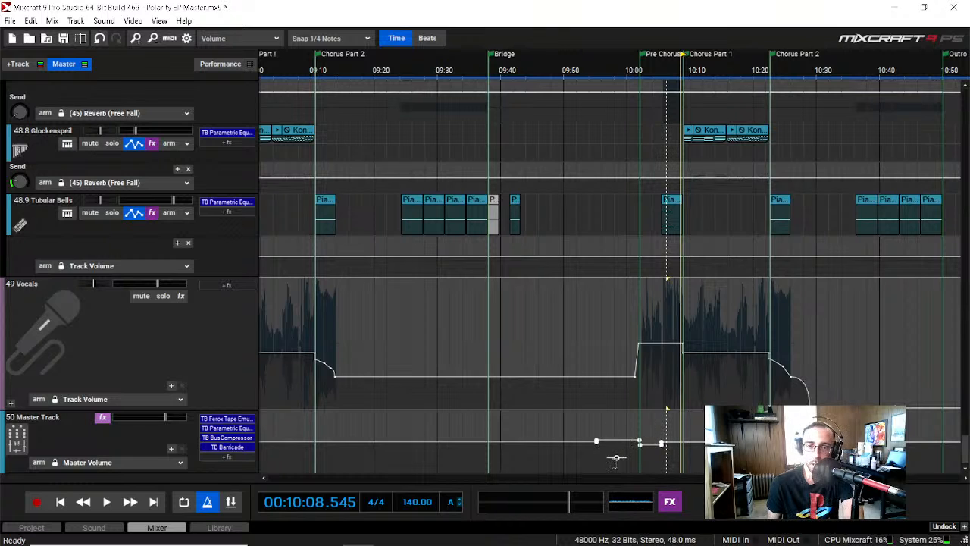
left_click(595, 64)
left_click(604, 70)
left_click(590, 71)
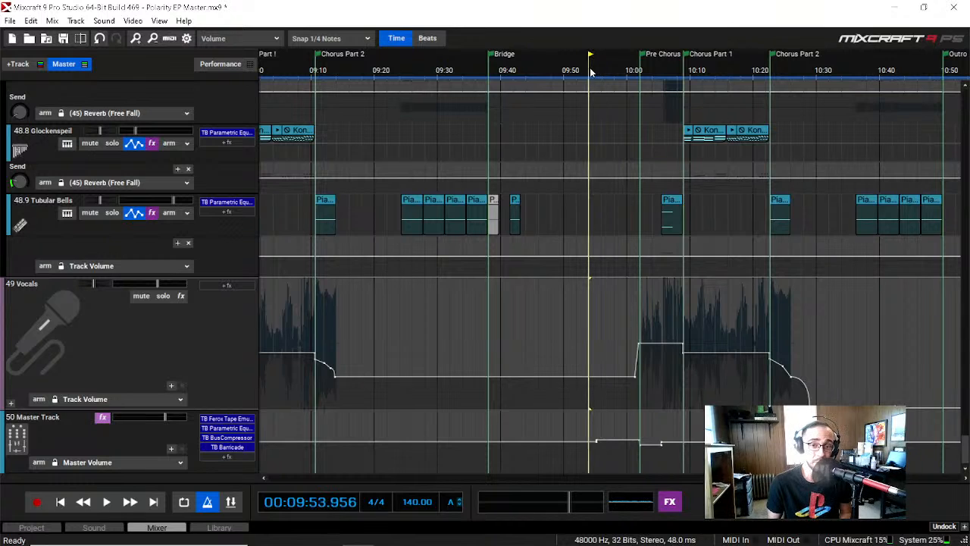
key("space")
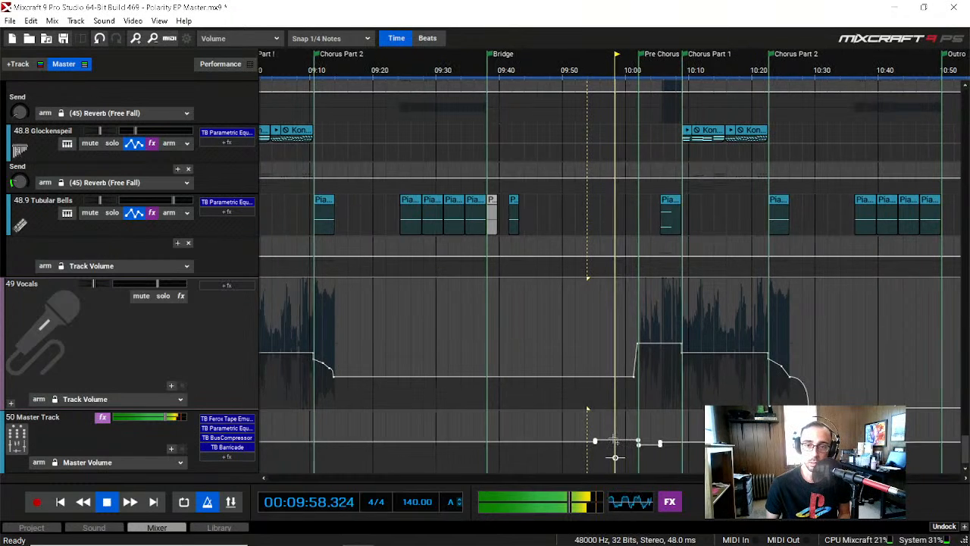
key("space")
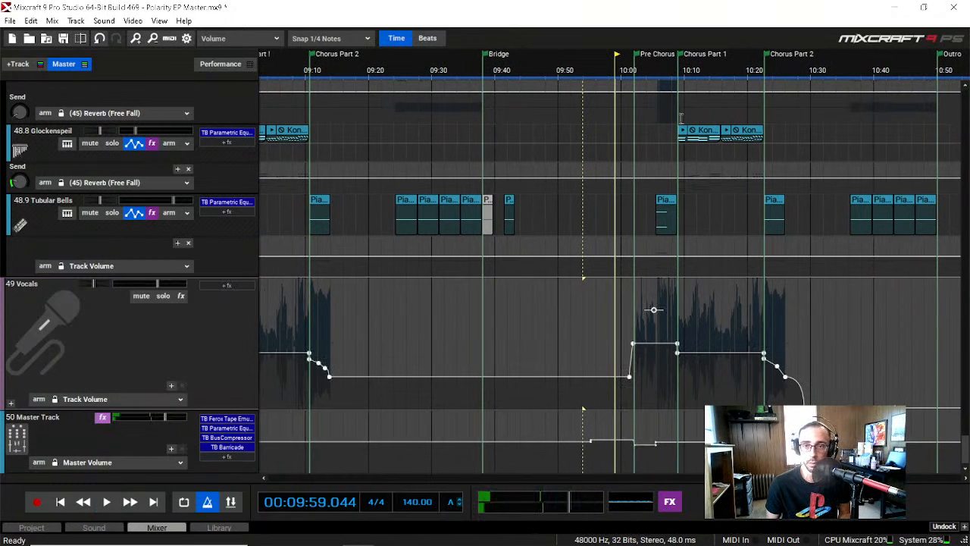
Step: Play the full mix from about 10:01 to 10:05 to examine the Master Track volume automation in the Pre Chorus
left_click(632, 69)
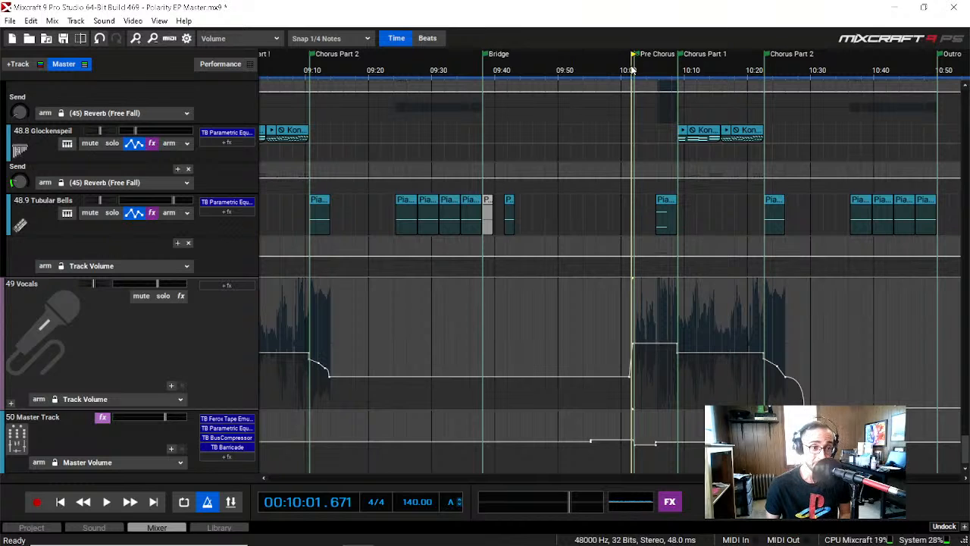
key("space")
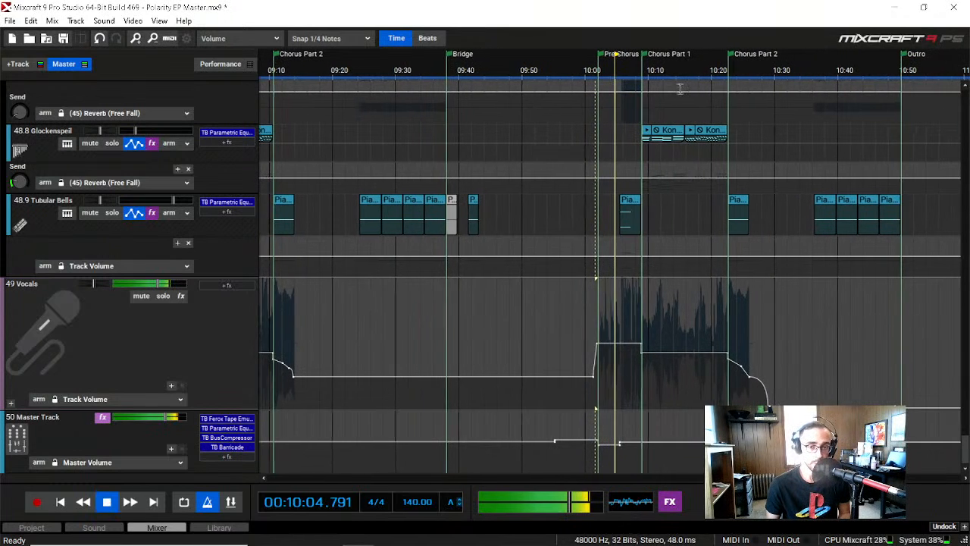
key("space")
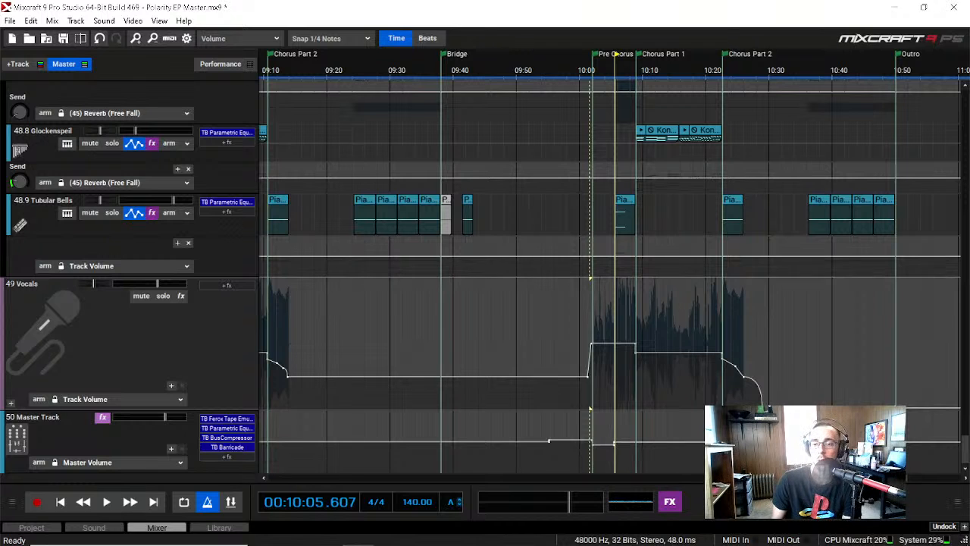
left_click_drag(841, 477, 829, 477)
scroll(550, 340, "left", 9)
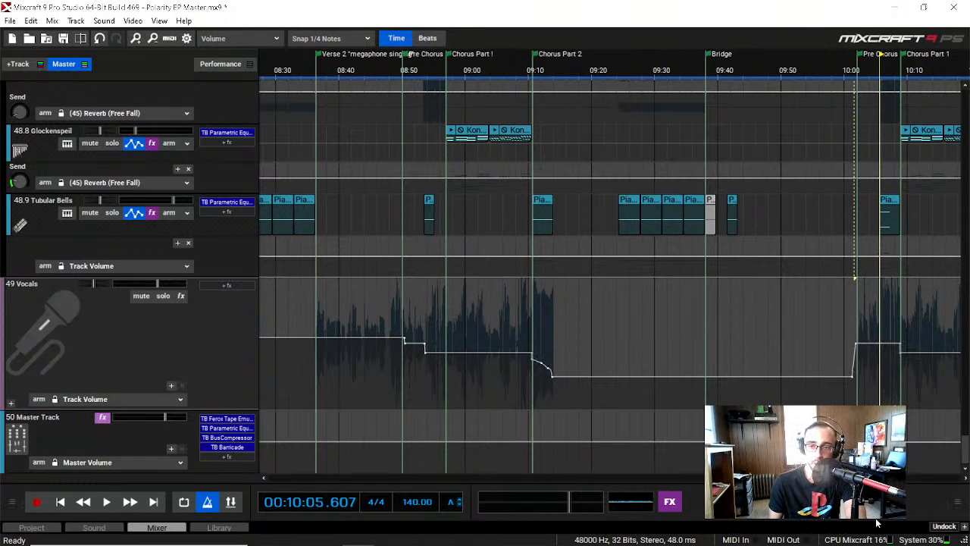
mouse_move(812, 477)
left_mouse_down()
mouse_move(740, 477)
mouse_move(814, 477)
left_mouse_up()
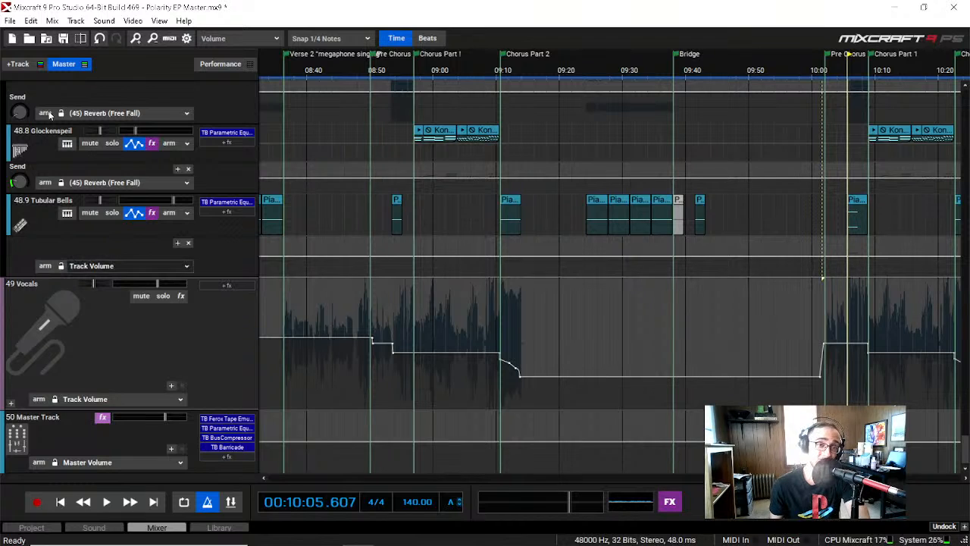
Step: Show the Master Track effect list, examine the TB Ferox Tape Emulator settings, and close the plug-in
left_click(51, 20)
left_click(108, 149)
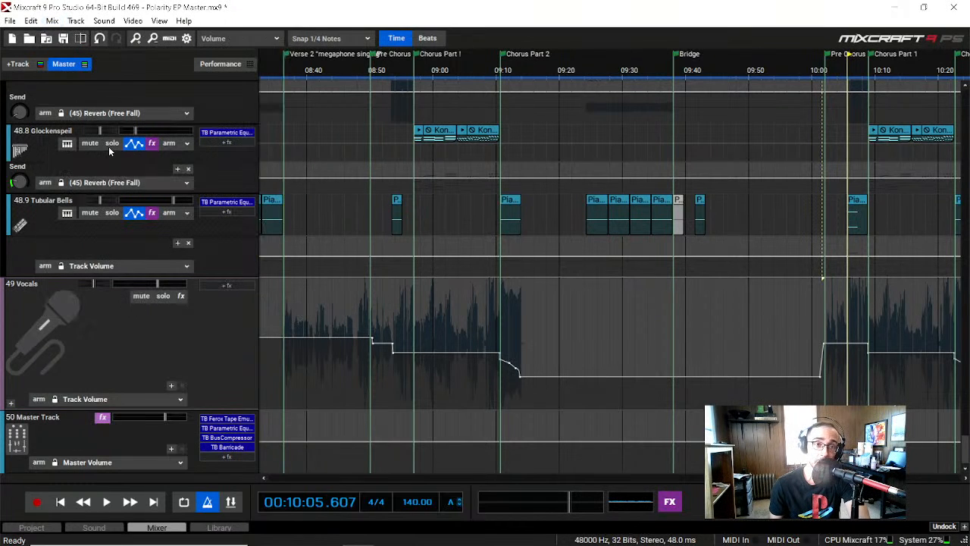
left_click(576, 102)
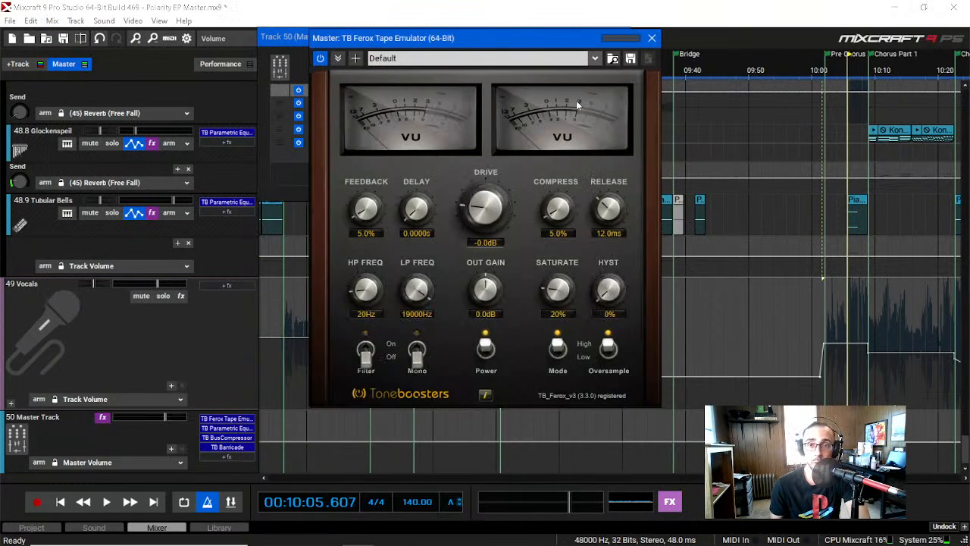
left_click_drag(502, 37, 506, 101)
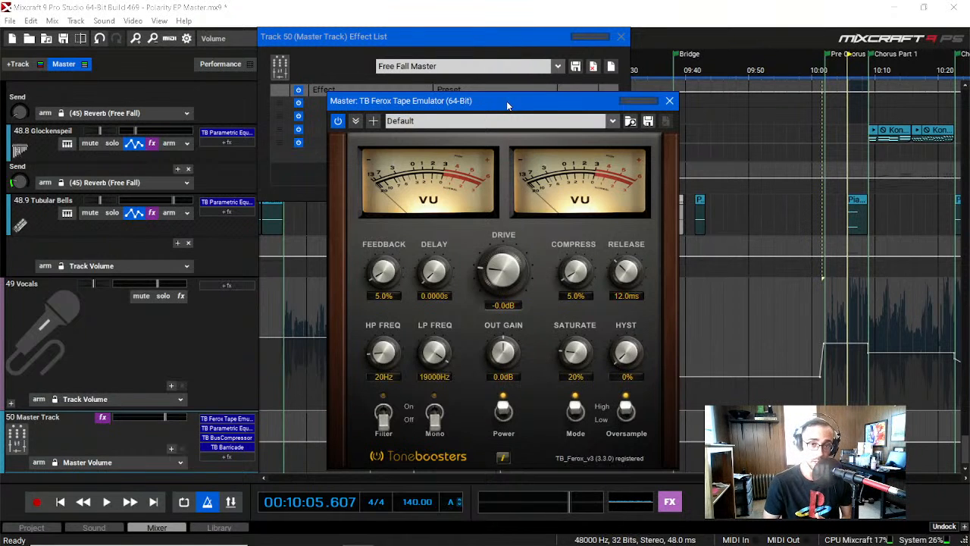
left_click(669, 100)
Step: Examine the master's TB Parametric Equalizer and TB BusCompressor settings, closing each plug-in after viewing
left_click(576, 115)
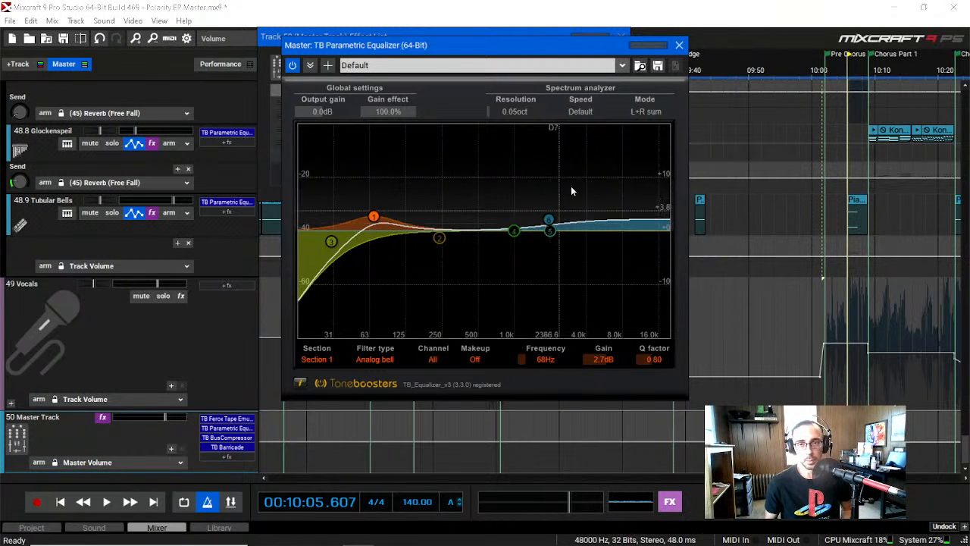
left_click(677, 45)
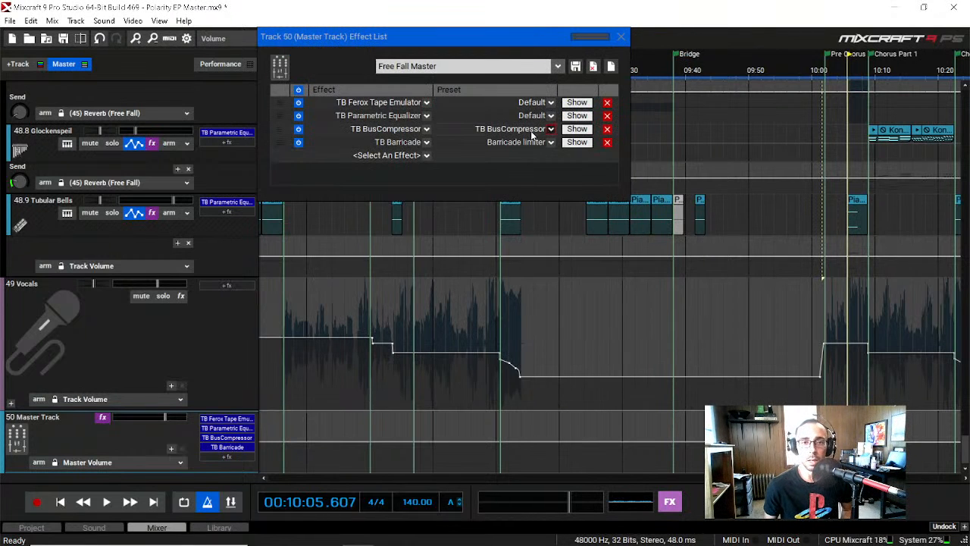
left_click(578, 129)
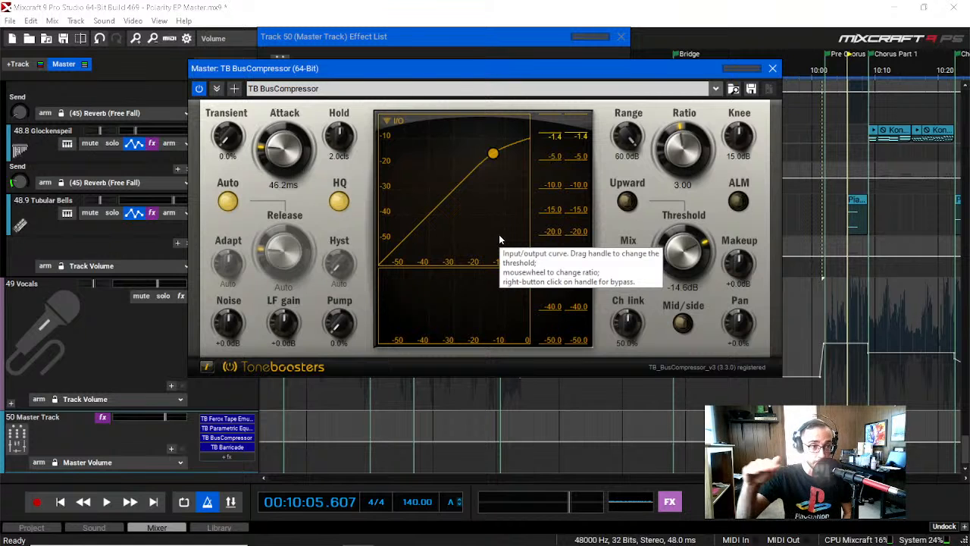
left_click(772, 68)
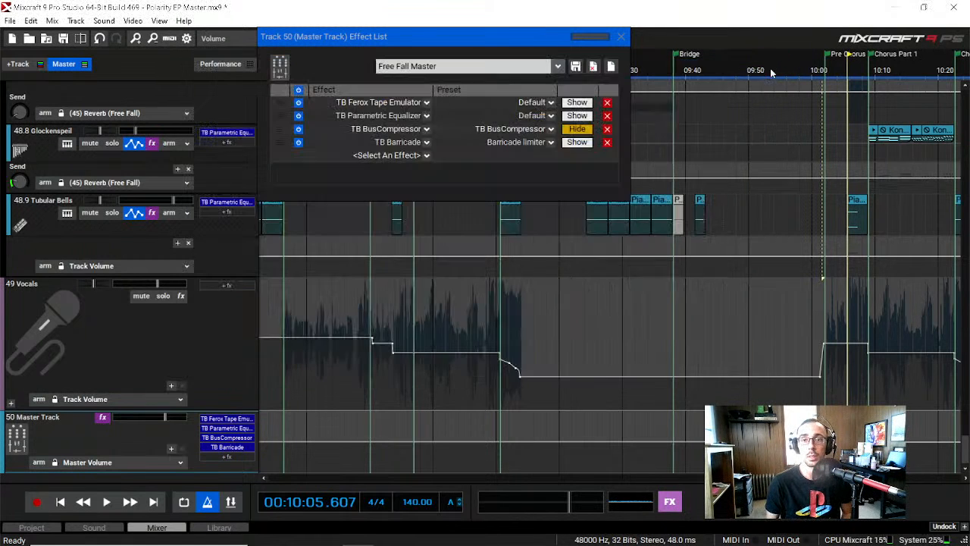
Step: Show the master's TB Barricade limiter, close the effect list, and move the limiter window below the timeline ruler
left_click(575, 142)
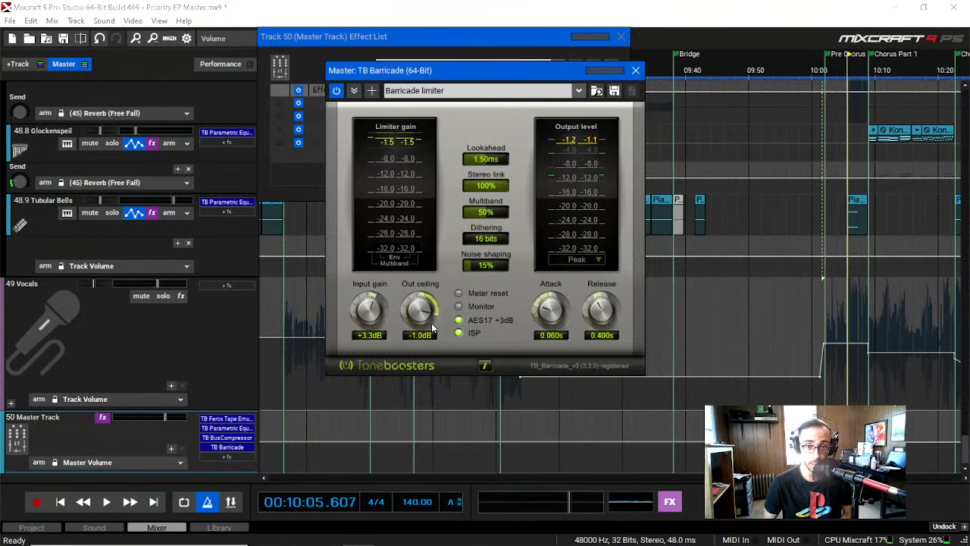
left_click(620, 37)
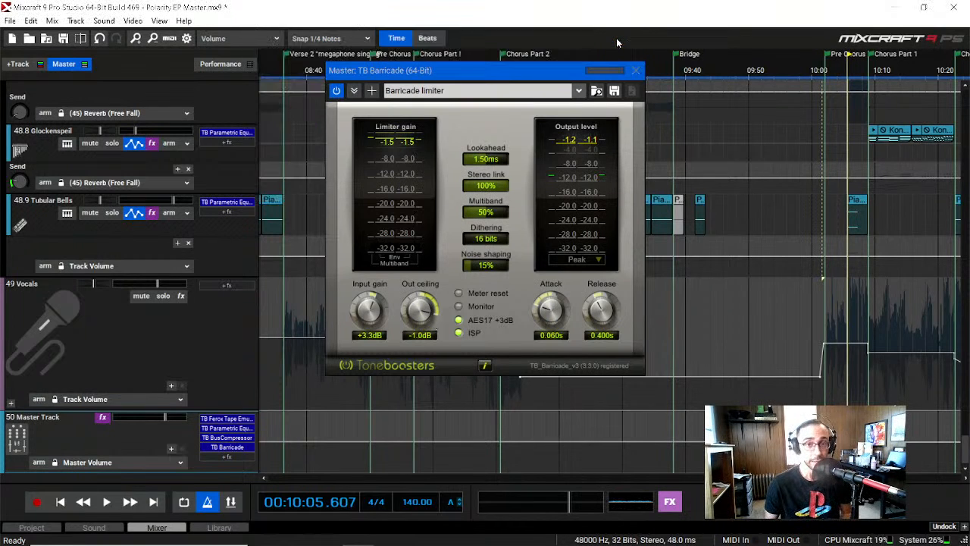
left_click_drag(520, 74, 548, 236)
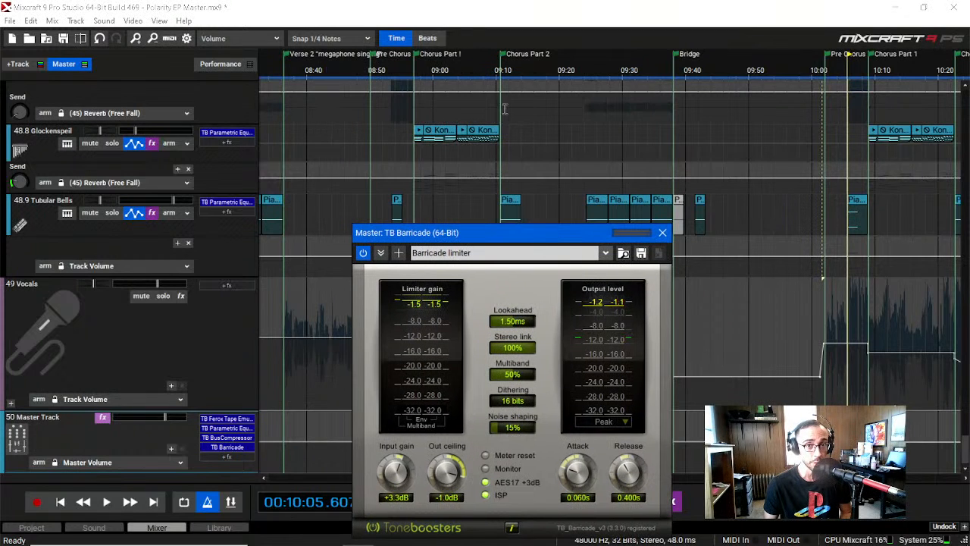
Step: Play the mix from about 09:04 to 09:07 in Chorus Part 1 to examine the TB Barricade limiter's meters
left_click(460, 56)
key("space")
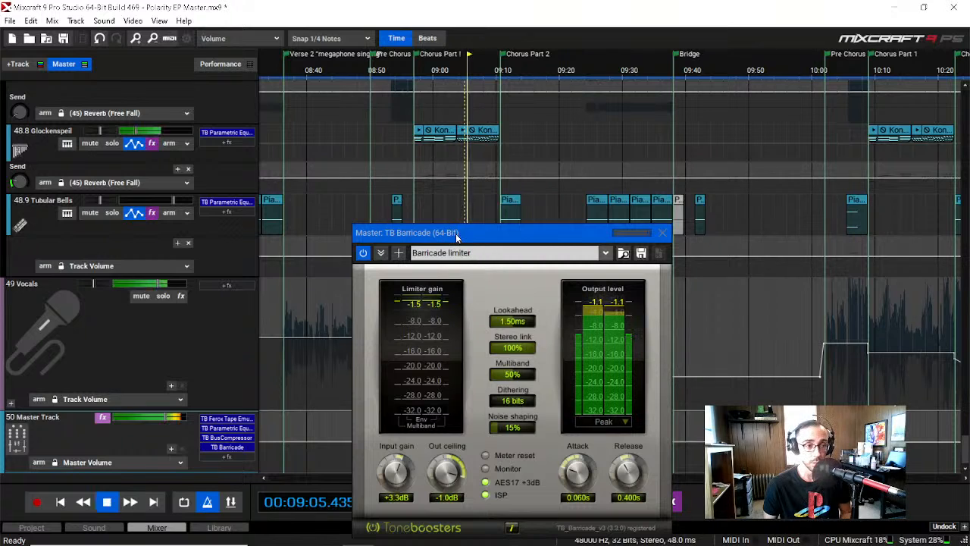
key("space")
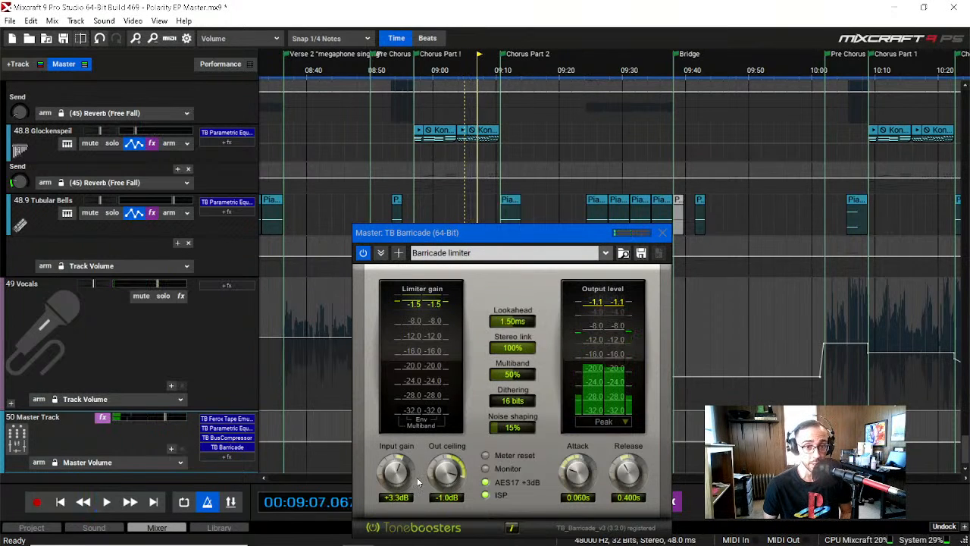
Step: Play on from about 09:07 to 09:17 while raising TB Barricade's input gain to +15.0 dB, and reduce it to +10.4 dB
key("space")
left_click_drag(401, 477, 391, 391)
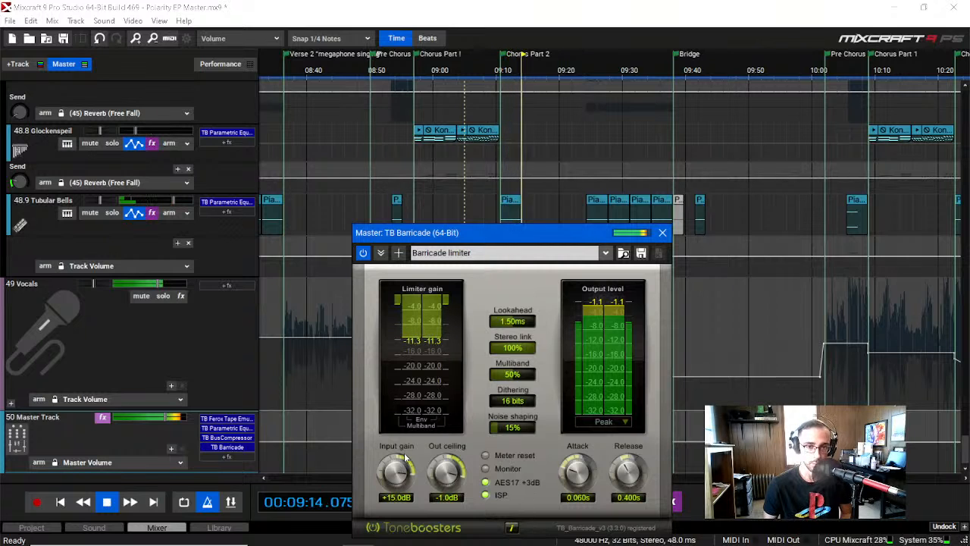
left_click_drag(395, 477, 414, 497)
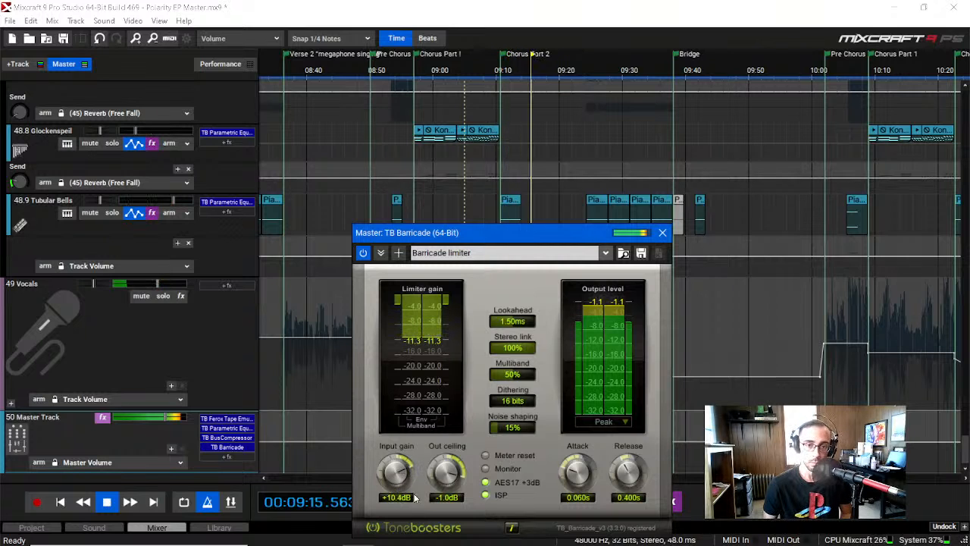
key("space")
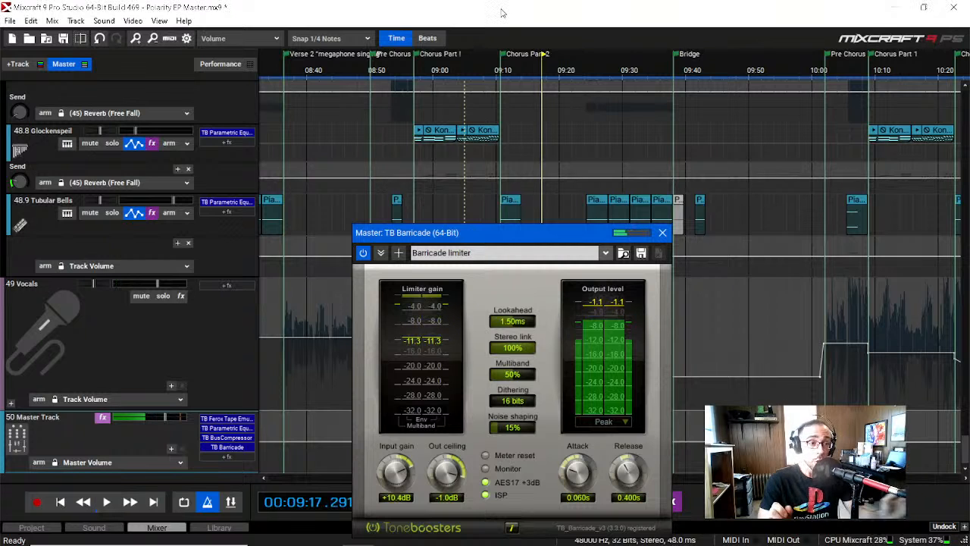